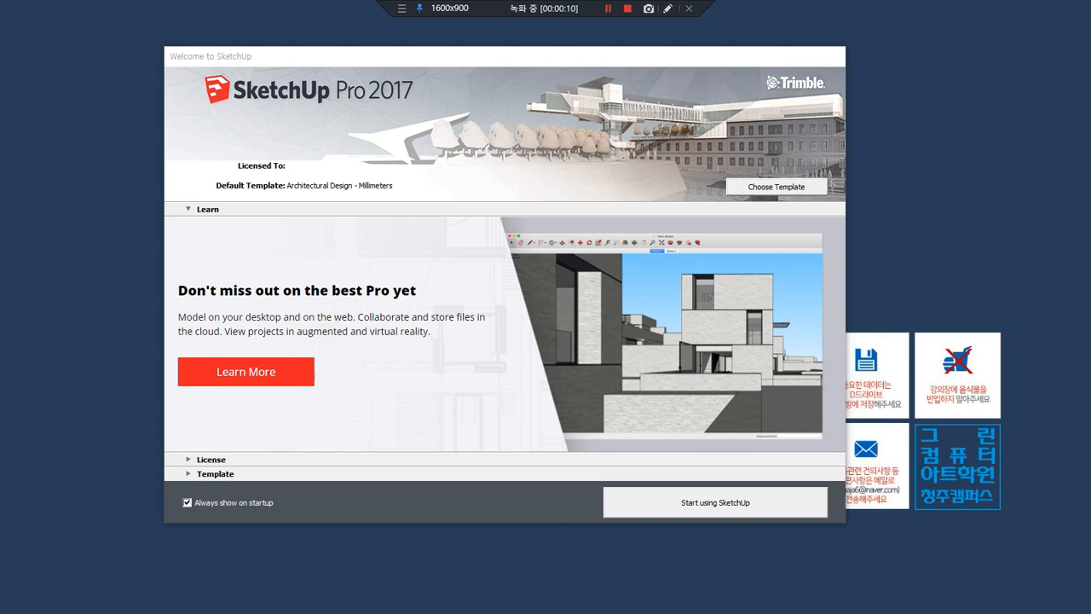
{"action": "mouse_move", "coordinate": [369, 122]}
{"action": "left_mouse_down"}
{"action": "mouse_move", "coordinate": [414, 84]}
{"action": "mouse_move", "coordinate": [388, 122]}
{"action": "left_mouse_up"}
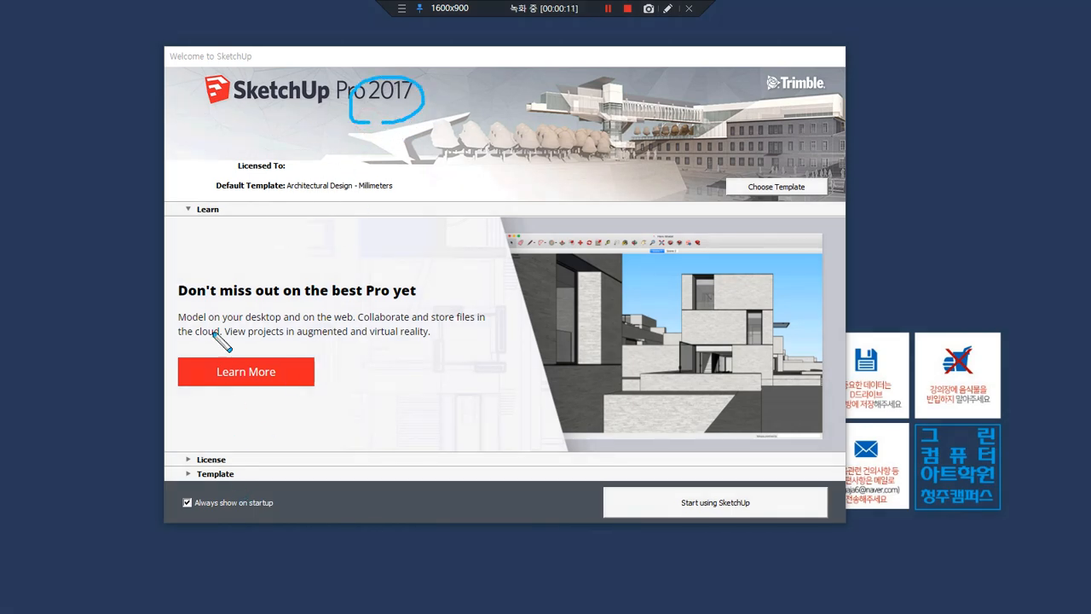
{"action": "mouse_move", "coordinate": [211, 224]}
{"action": "left_mouse_down"}
{"action": "mouse_move", "coordinate": [185, 209]}
{"action": "mouse_move", "coordinate": [223, 219]}
{"action": "left_mouse_up"}
{"action": "mouse_move", "coordinate": [226, 386]}
{"action": "left_mouse_down"}
{"action": "mouse_move", "coordinate": [192, 351]}
{"action": "mouse_move", "coordinate": [315, 377]}
{"action": "mouse_move", "coordinate": [234, 409]}
{"action": "left_mouse_up"}
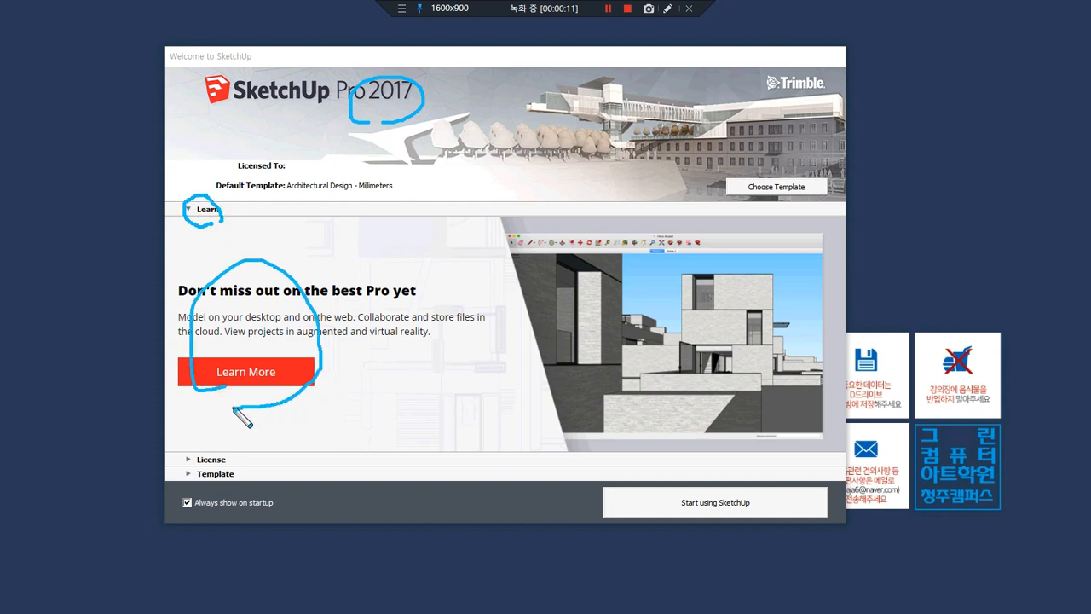
{"action": "mouse_move", "coordinate": [178, 466]}
{"action": "left_mouse_down"}
{"action": "mouse_move", "coordinate": [241, 465]}
{"action": "mouse_move", "coordinate": [241, 479]}
{"action": "mouse_move", "coordinate": [265, 480]}
{"action": "left_mouse_up"}
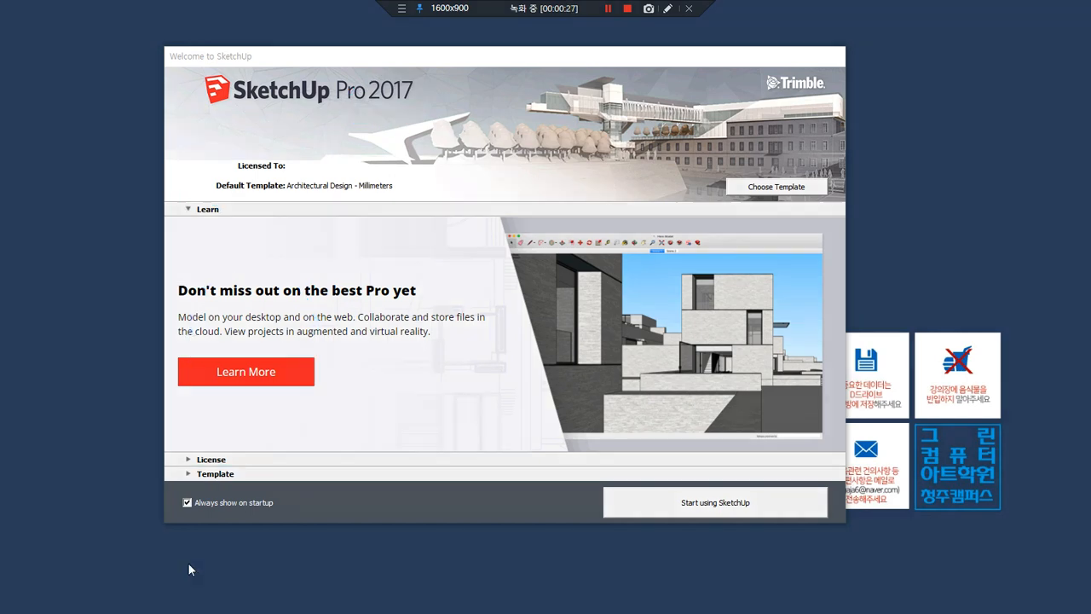
- Look through the Learn, License and Template sections of the welcome window, ending with the template list expanded
{"action": "left_click", "coordinate": [188, 476]}
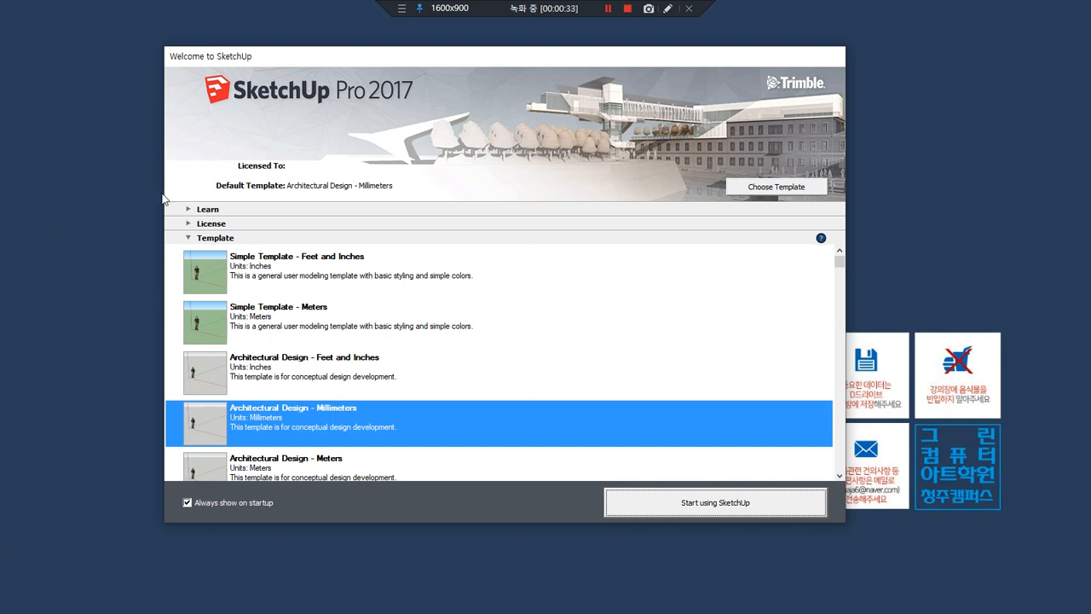
{"action": "left_click", "coordinate": [189, 210]}
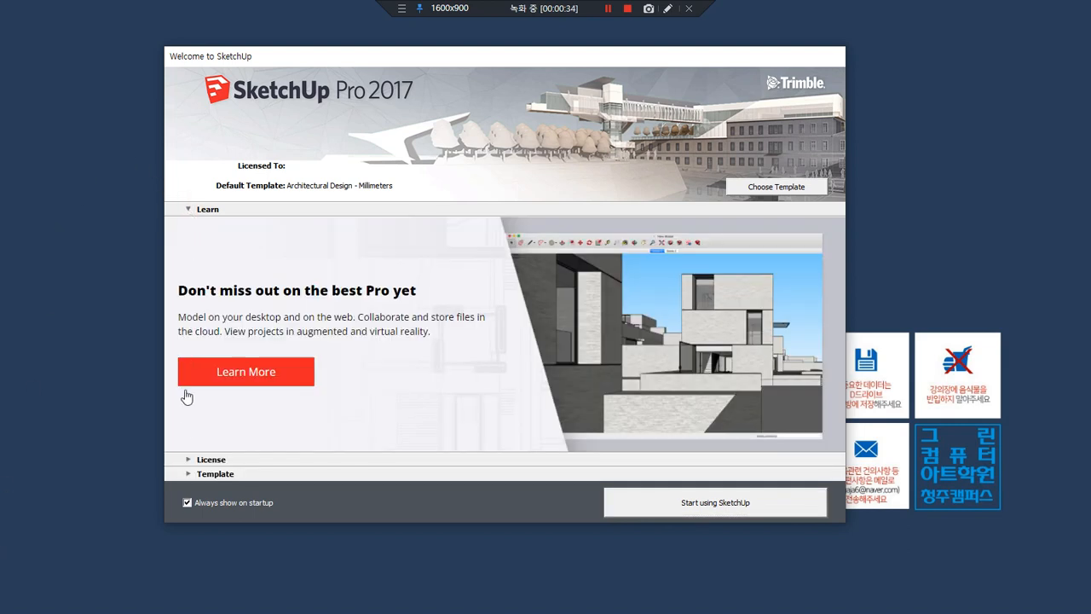
{"action": "left_click", "coordinate": [184, 460]}
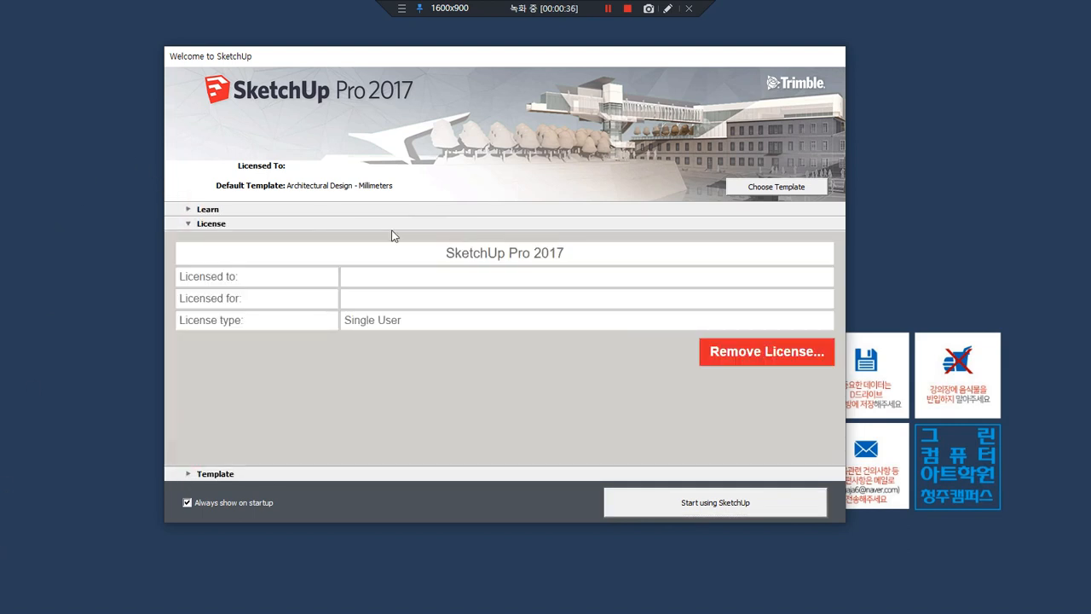
{"action": "left_click", "coordinate": [189, 475]}
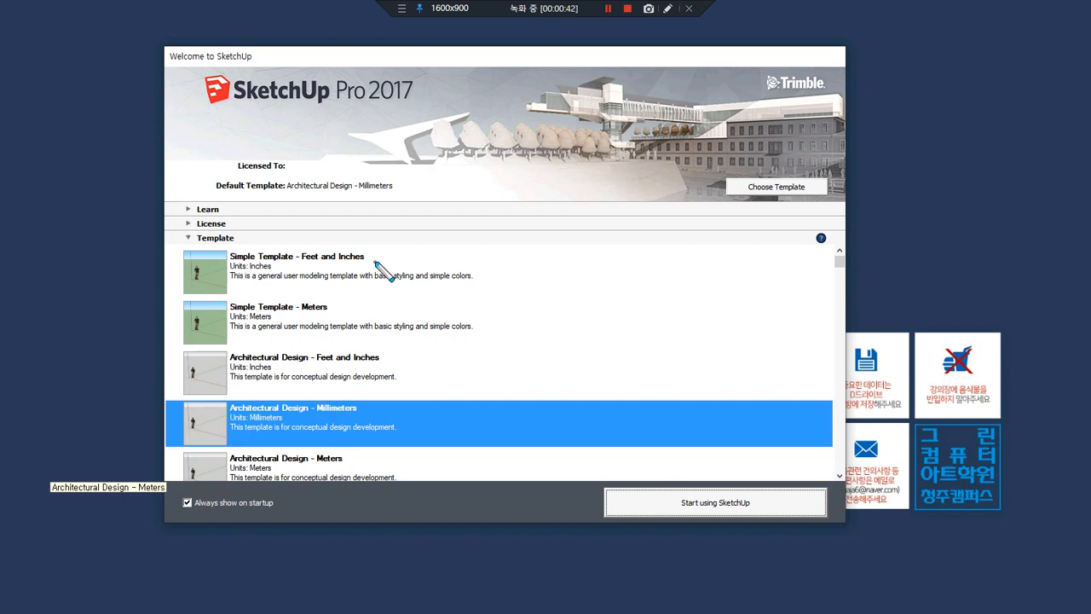
- Examine the Simple Template and Architectural Design entries in the template list, comparing their units
{"action": "left_click_drag", "start_coordinate": [530, 265], "coordinate": [555, 437]}
{"action": "key", "text": "ctrl+z"}
{"action": "left_click_drag", "start_coordinate": [229, 267], "coordinate": [285, 267]}
{"action": "mouse_move", "coordinate": [299, 260]}
{"action": "left_mouse_down"}
{"action": "mouse_move", "coordinate": [311, 234]}
{"action": "mouse_move", "coordinate": [385, 271]}
{"action": "mouse_move", "coordinate": [340, 285]}
{"action": "left_mouse_up"}
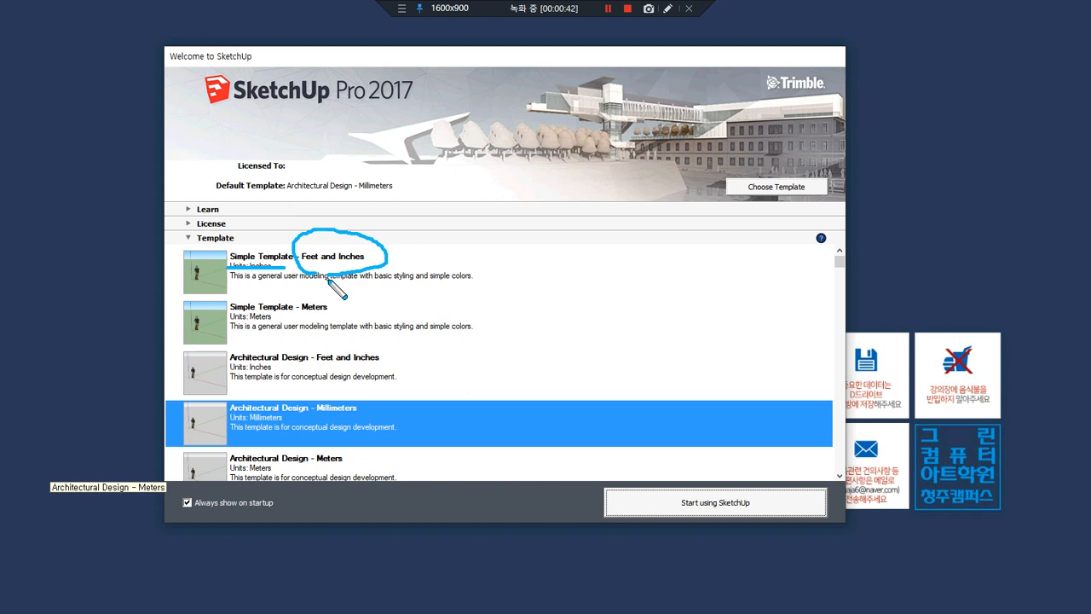
{"action": "left_click_drag", "start_coordinate": [228, 315], "coordinate": [345, 310]}
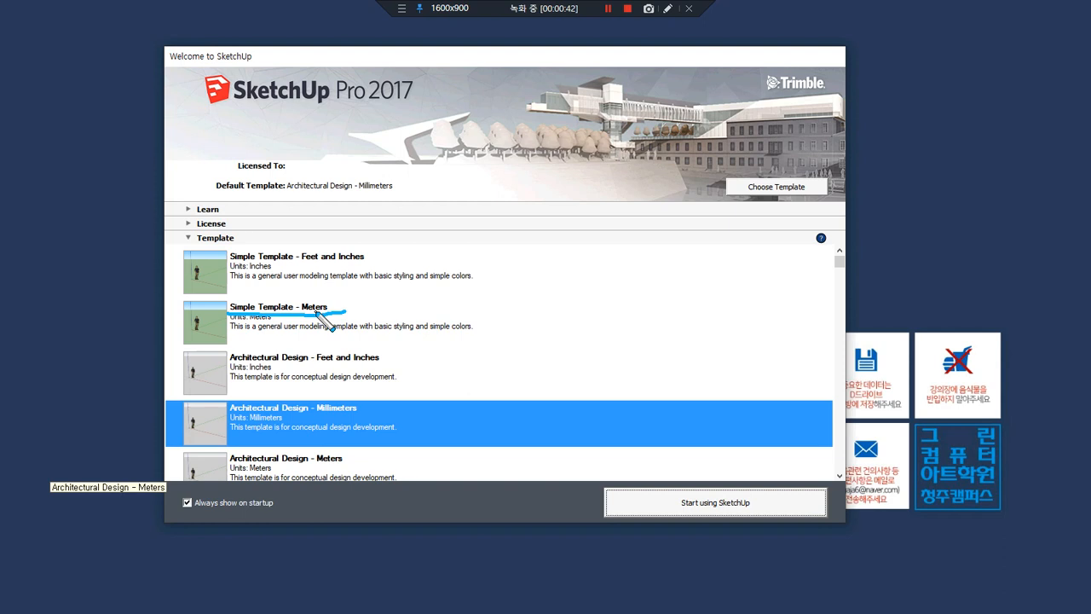
{"action": "left_click_drag", "start_coordinate": [376, 246], "coordinate": [326, 301]}
{"action": "left_click_drag", "start_coordinate": [300, 253], "coordinate": [329, 304]}
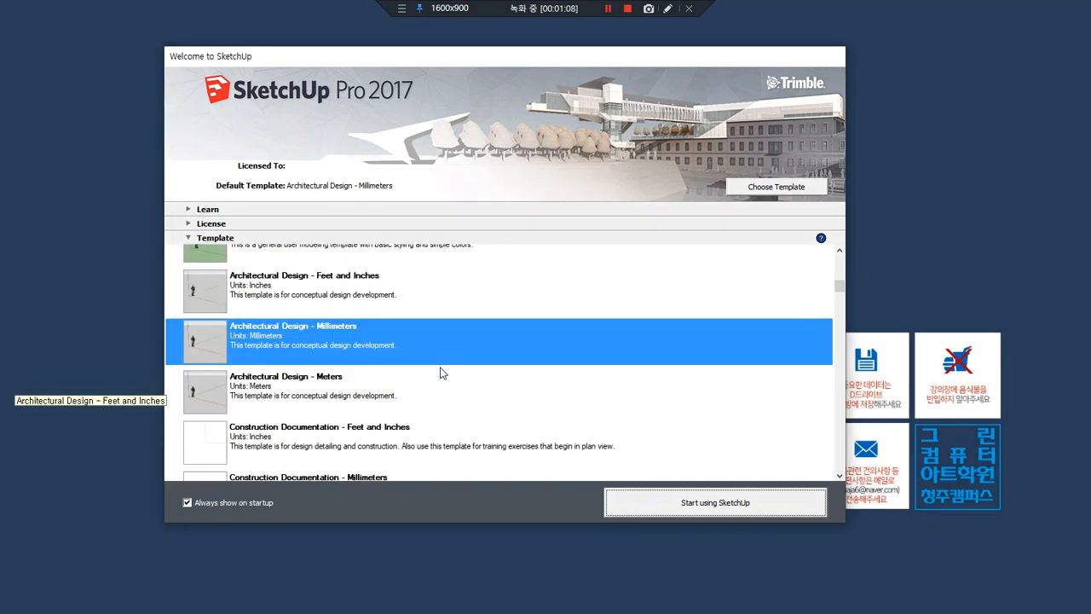
{"action": "left_click", "coordinate": [231, 285]}
{"action": "left_click_drag", "start_coordinate": [231, 285], "coordinate": [401, 281]}
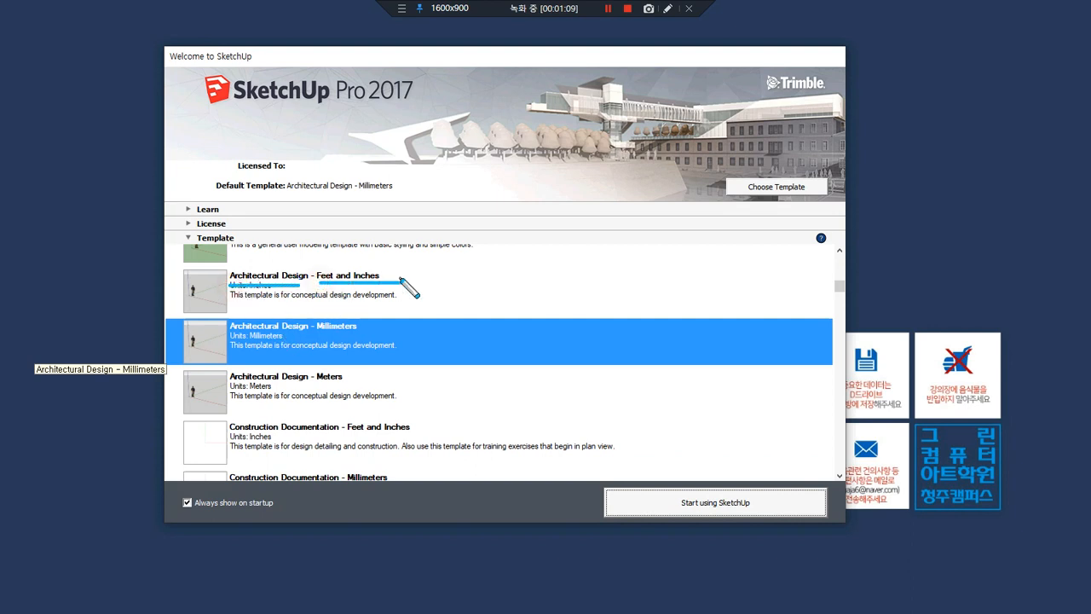
{"action": "key", "text": "Delete"}
{"action": "mouse_move", "coordinate": [240, 332]}
{"action": "left_mouse_down"}
{"action": "mouse_move", "coordinate": [302, 329]}
{"action": "mouse_move", "coordinate": [340, 310]}
{"action": "mouse_move", "coordinate": [310, 331]}
{"action": "left_mouse_up"}
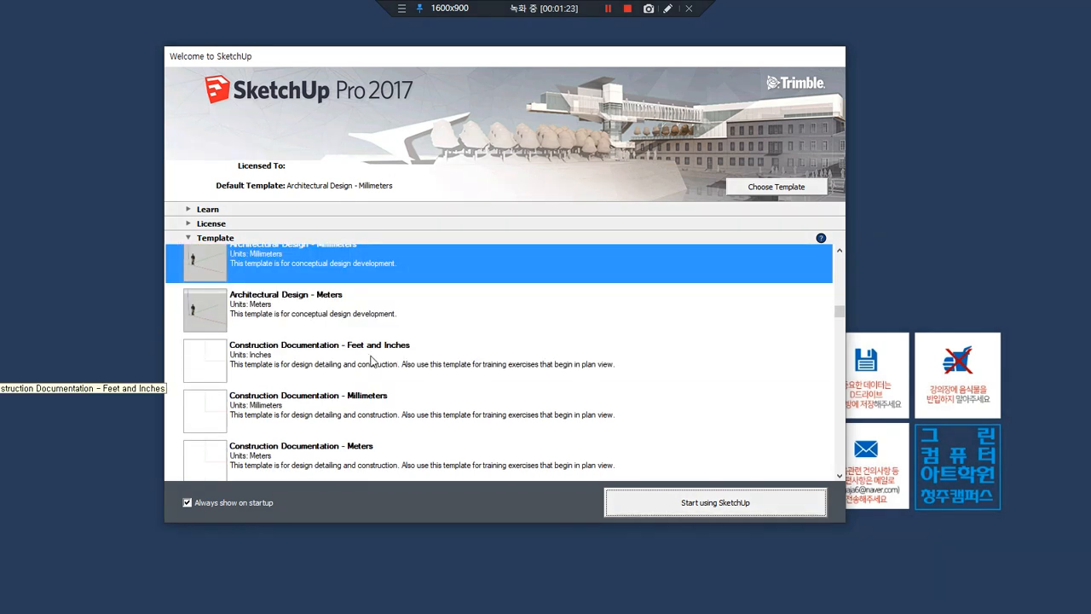
{"action": "left_click_drag", "start_coordinate": [252, 303], "coordinate": [351, 304]}
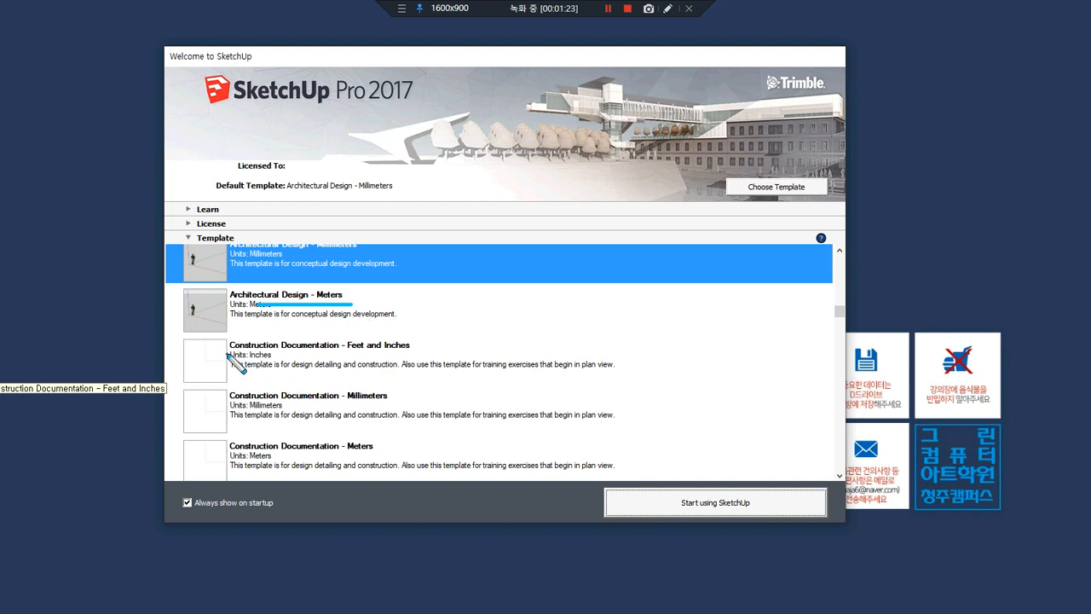
- Review the Construction Documentation and Urban Planning templates, comparing their purposes and unit variants
{"action": "left_click_drag", "start_coordinate": [229, 353], "coordinate": [444, 355]}
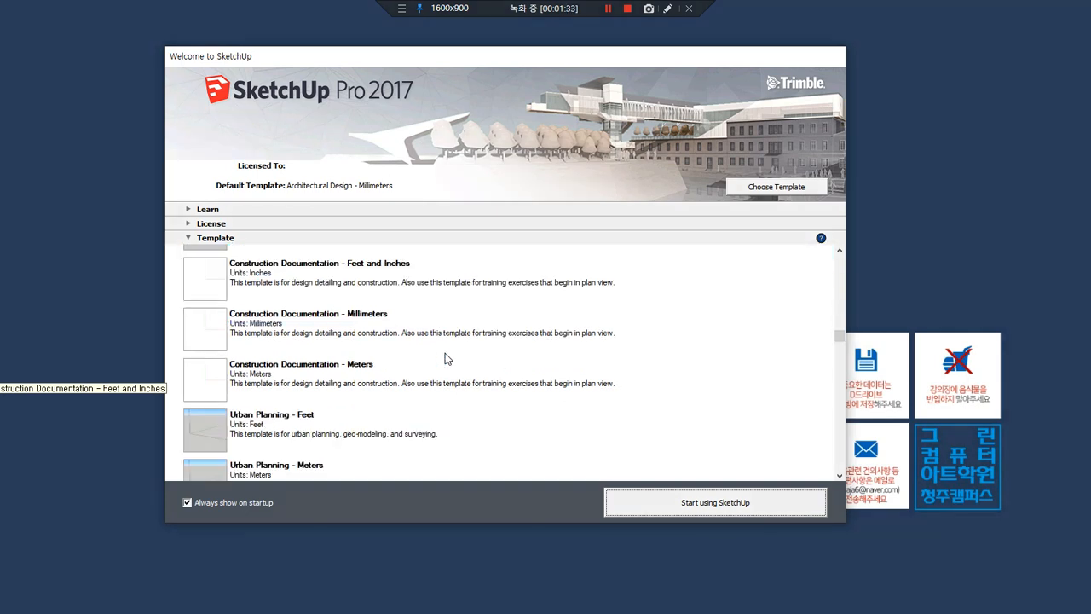
{"action": "scroll", "coordinate": [444, 356], "scroll_direction": "down", "scroll_amount": 1}
{"action": "scroll", "coordinate": [444, 355], "scroll_direction": "up", "scroll_amount": 1}
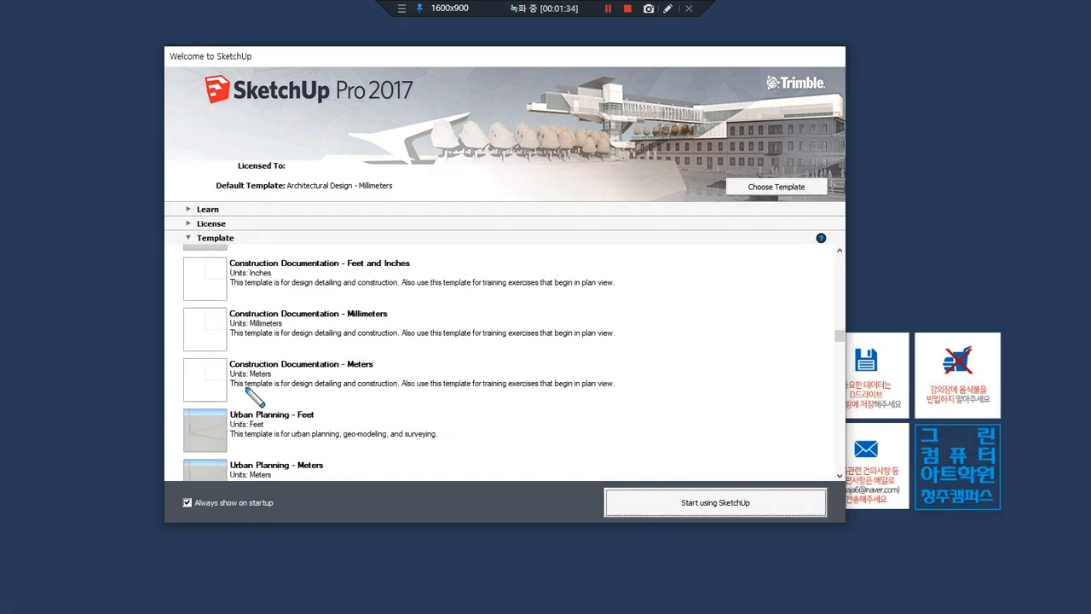
{"action": "mouse_move", "coordinate": [264, 380]}
{"action": "left_mouse_down"}
{"action": "mouse_move", "coordinate": [259, 264]}
{"action": "mouse_move", "coordinate": [278, 368]}
{"action": "left_mouse_up"}
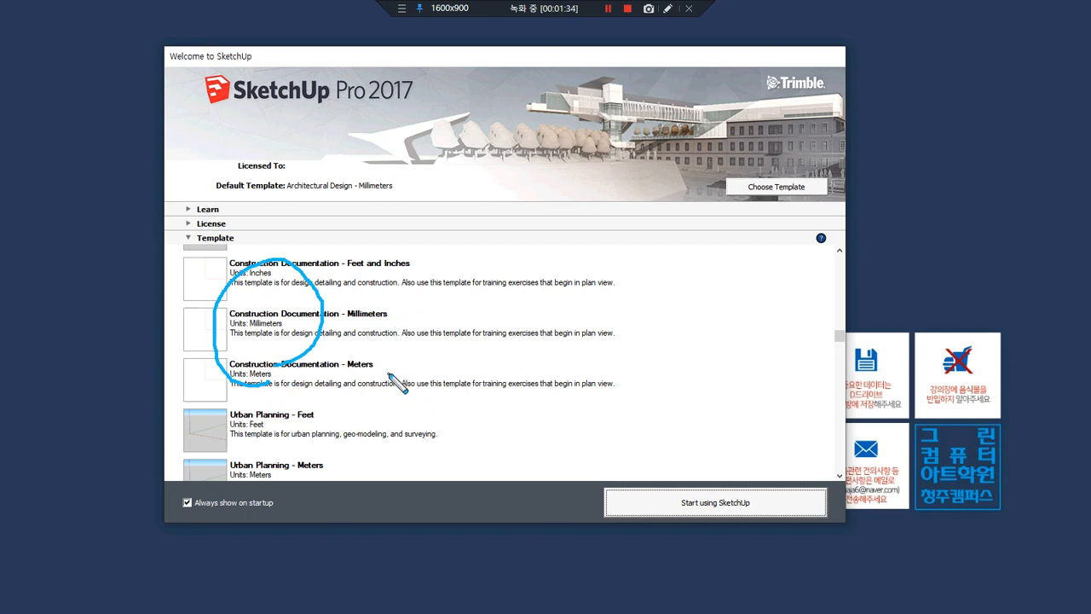
{"action": "left_click_drag", "start_coordinate": [396, 359], "coordinate": [415, 359]}
{"action": "scroll", "coordinate": [452, 399], "scroll_direction": "down", "scroll_amount": 3}
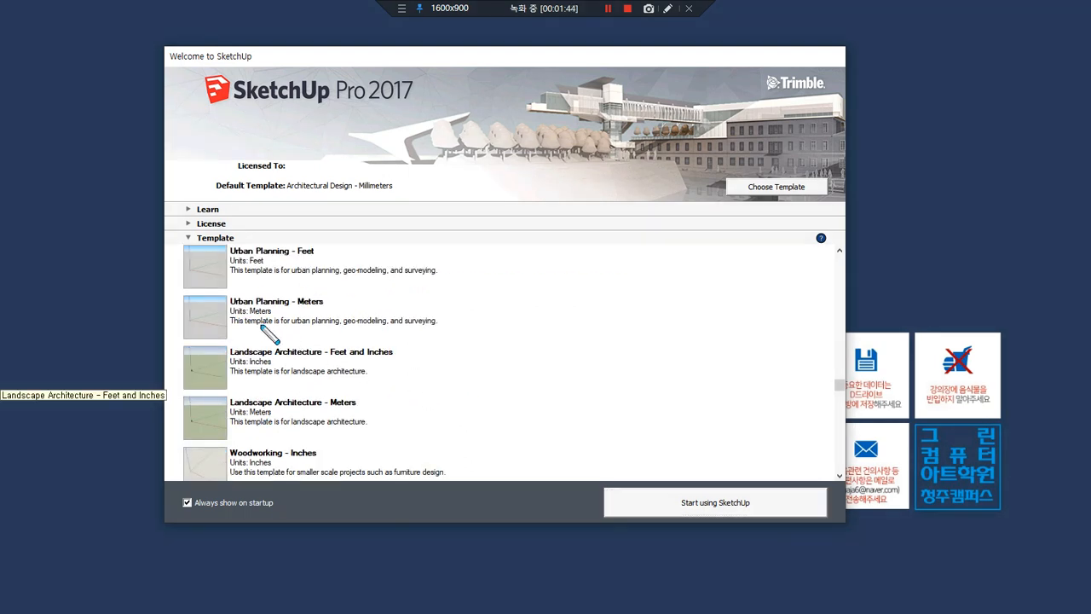
{"action": "mouse_move", "coordinate": [268, 332]}
{"action": "left_mouse_down"}
{"action": "mouse_move", "coordinate": [224, 254]}
{"action": "mouse_move", "coordinate": [341, 307]}
{"action": "mouse_move", "coordinate": [266, 337]}
{"action": "left_mouse_up"}
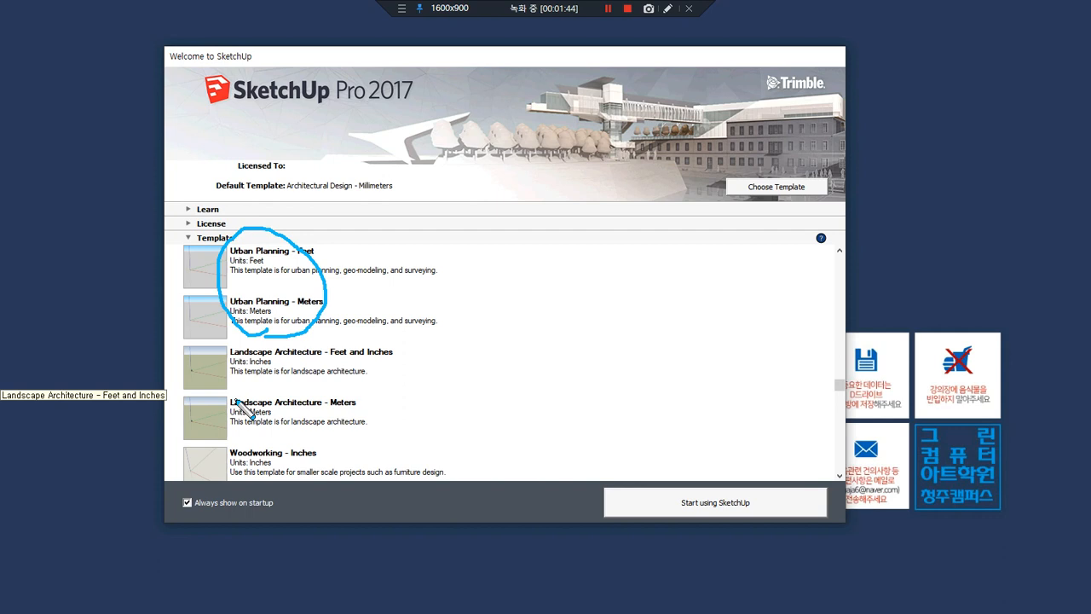
{"action": "key", "text": "ctrl+z"}
{"action": "mouse_move", "coordinate": [310, 269]}
{"action": "left_mouse_down"}
{"action": "mouse_move", "coordinate": [279, 245]}
{"action": "mouse_move", "coordinate": [334, 275]}
{"action": "mouse_move", "coordinate": [322, 340]}
{"action": "mouse_move", "coordinate": [341, 306]}
{"action": "mouse_move", "coordinate": [329, 334]}
{"action": "left_mouse_up"}
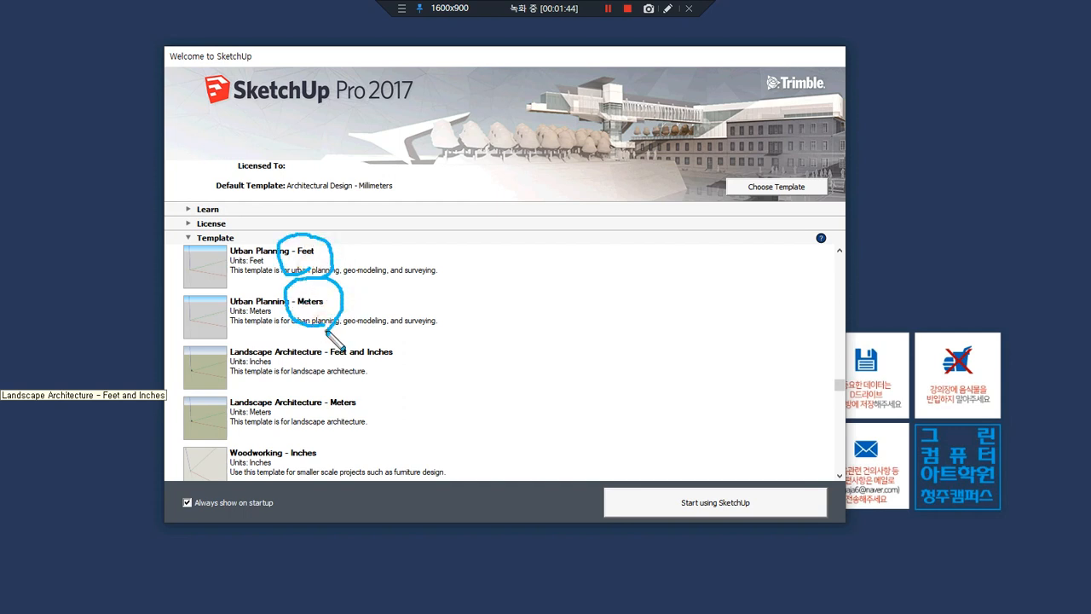
{"action": "mouse_move", "coordinate": [228, 317]}
{"action": "left_mouse_down"}
{"action": "mouse_move", "coordinate": [344, 317]}
{"action": "mouse_move", "coordinate": [378, 299]}
{"action": "mouse_move", "coordinate": [439, 291]}
{"action": "mouse_move", "coordinate": [436, 322]}
{"action": "left_mouse_up"}
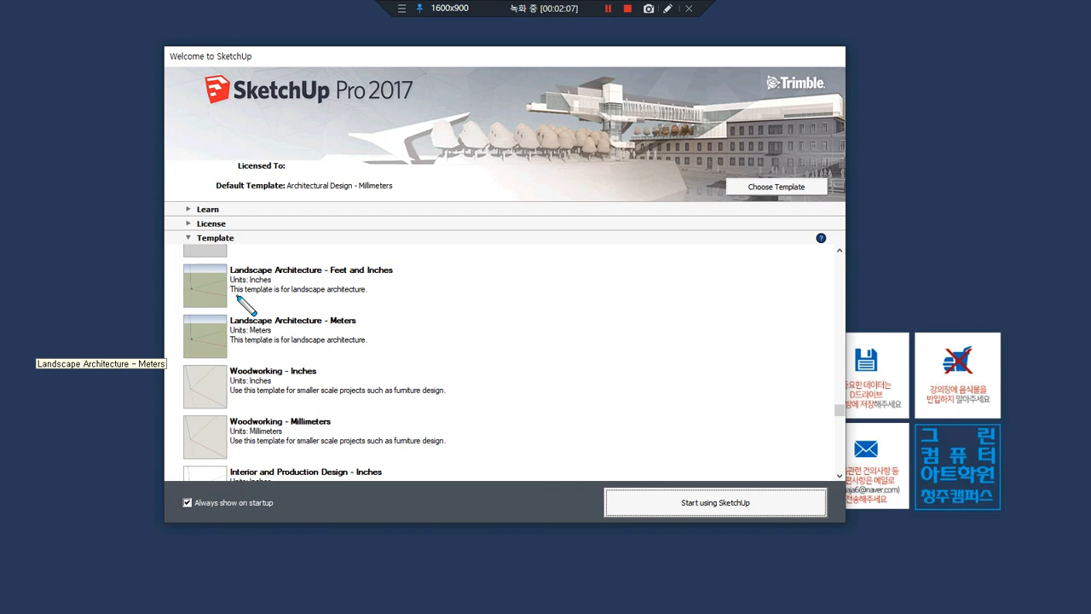
- Review the Landscape Architecture, Woodworking, Interior and Production Design, and 3D Printing templates with their units
{"action": "mouse_move", "coordinate": [176, 272]}
{"action": "left_mouse_down"}
{"action": "mouse_move", "coordinate": [243, 362]}
{"action": "mouse_move", "coordinate": [444, 294]}
{"action": "mouse_move", "coordinate": [307, 255]}
{"action": "mouse_move", "coordinate": [198, 251]}
{"action": "left_mouse_up"}
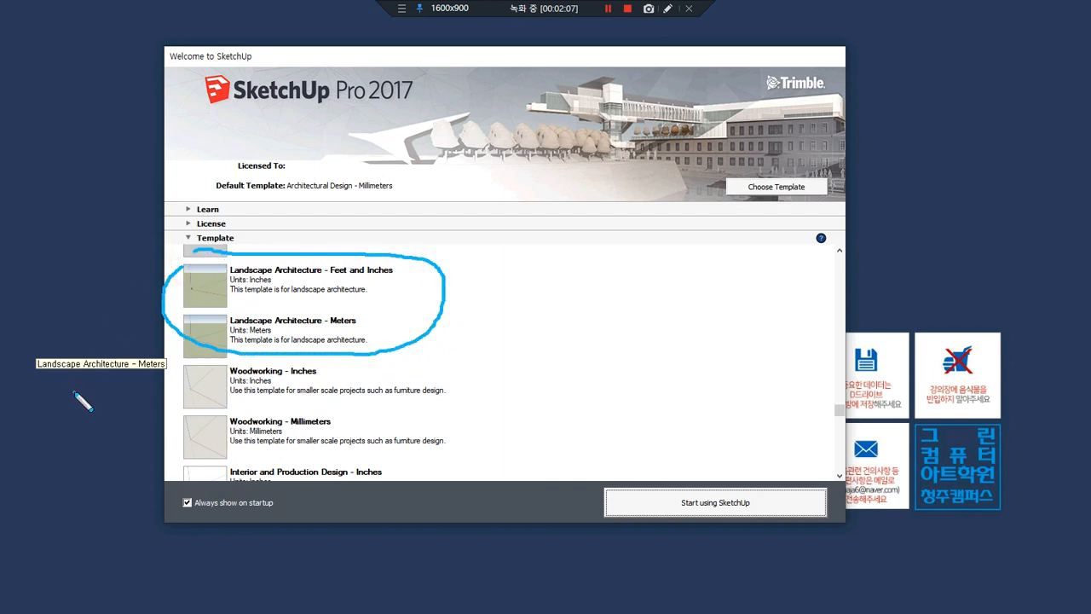
{"action": "mouse_move", "coordinate": [379, 344]}
{"action": "left_mouse_down"}
{"action": "mouse_move", "coordinate": [358, 281]}
{"action": "mouse_move", "coordinate": [383, 349]}
{"action": "left_mouse_up"}
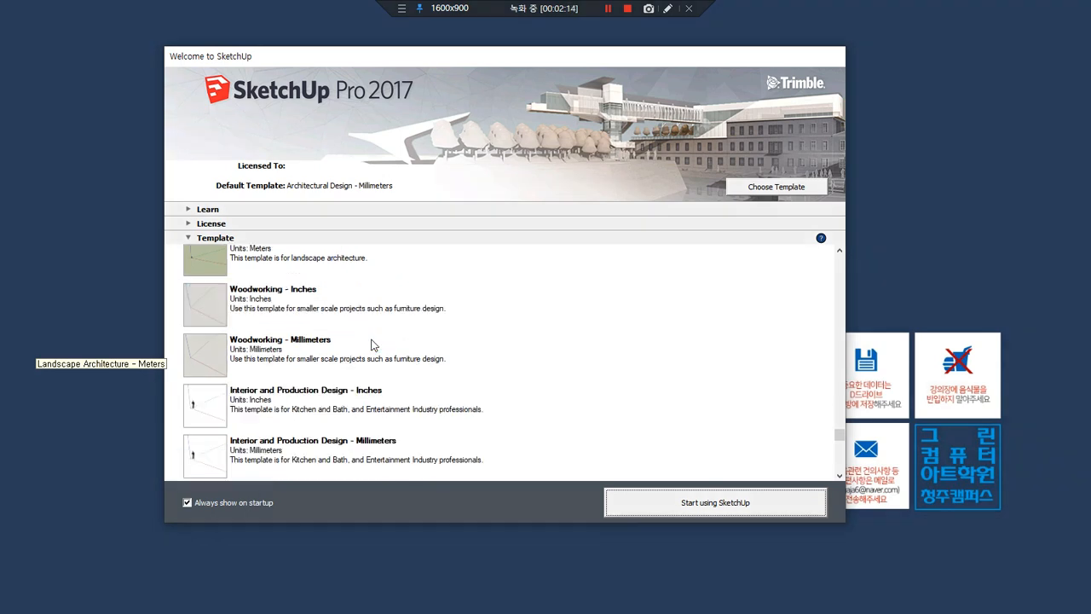
{"action": "mouse_move", "coordinate": [256, 382]}
{"action": "left_mouse_down"}
{"action": "mouse_move", "coordinate": [281, 275]}
{"action": "mouse_move", "coordinate": [284, 391]}
{"action": "left_mouse_up"}
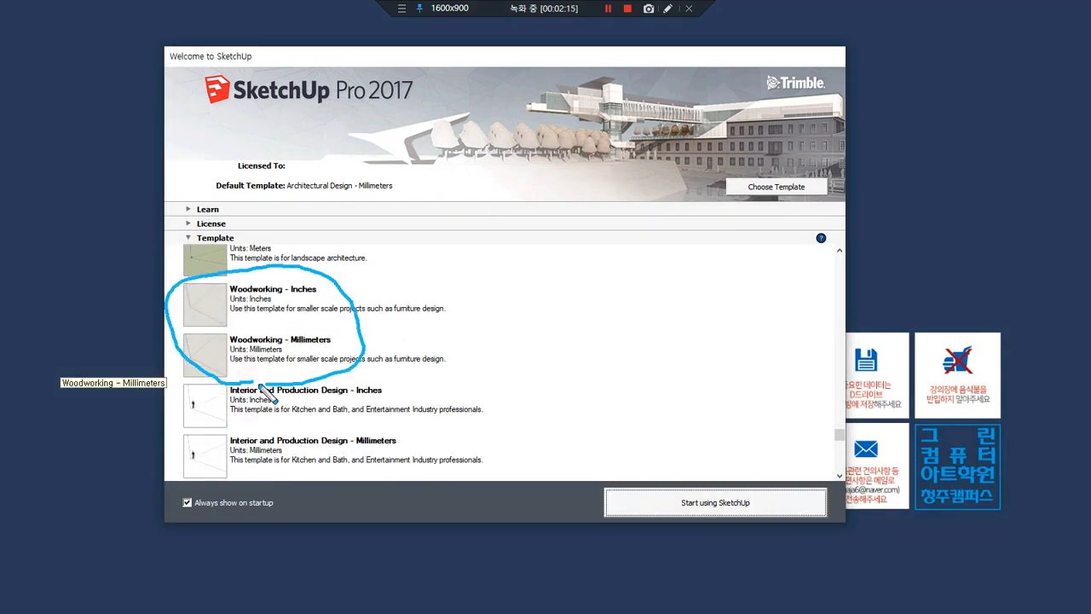
{"action": "left_click_drag", "start_coordinate": [353, 264], "coordinate": [303, 294]}
{"action": "left_click_drag", "start_coordinate": [375, 304], "coordinate": [338, 337]}
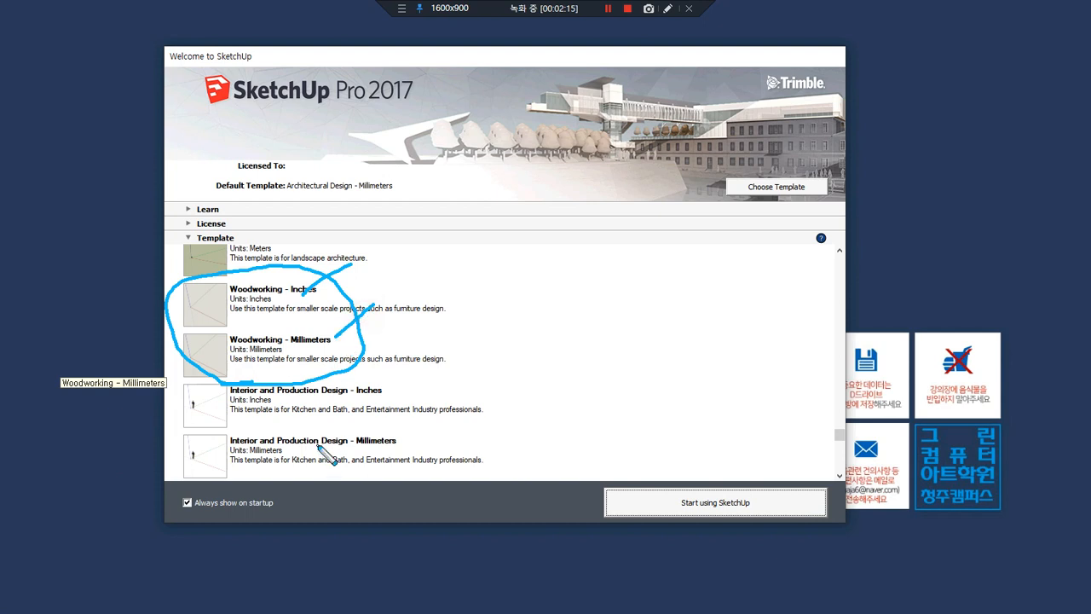
{"action": "scroll", "coordinate": [393, 375], "scroll_direction": "down", "scroll_amount": 1}
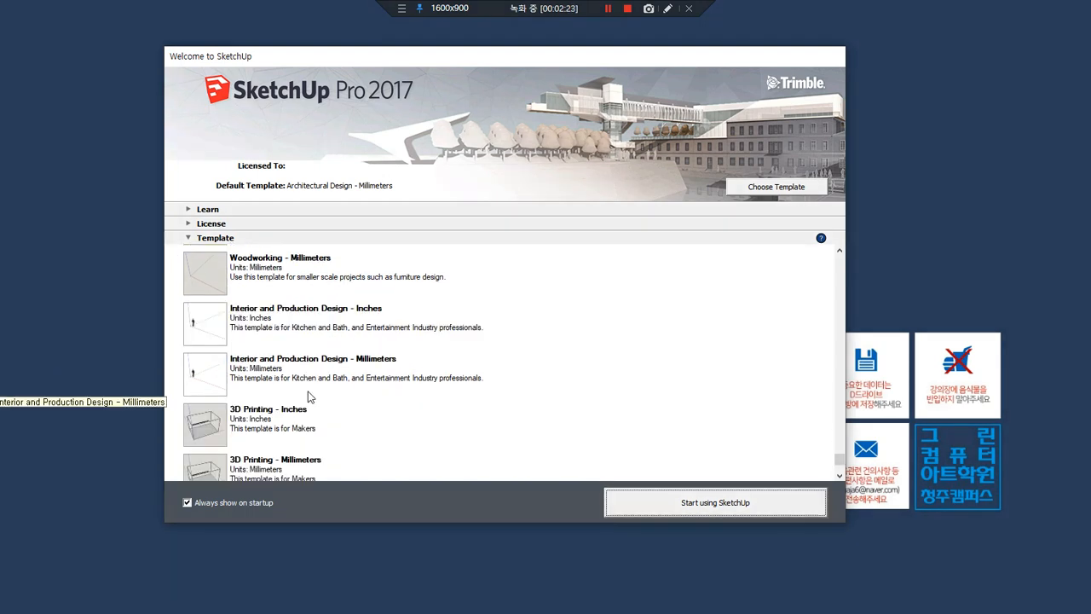
{"action": "mouse_move", "coordinate": [282, 398]}
{"action": "left_mouse_down"}
{"action": "mouse_move", "coordinate": [241, 345]}
{"action": "mouse_move", "coordinate": [409, 300]}
{"action": "mouse_move", "coordinate": [324, 400]}
{"action": "left_mouse_up"}
{"action": "left_click_drag", "start_coordinate": [496, 319], "coordinate": [437, 345]}
{"action": "scroll", "coordinate": [349, 385], "scroll_direction": "down", "scroll_amount": 1}
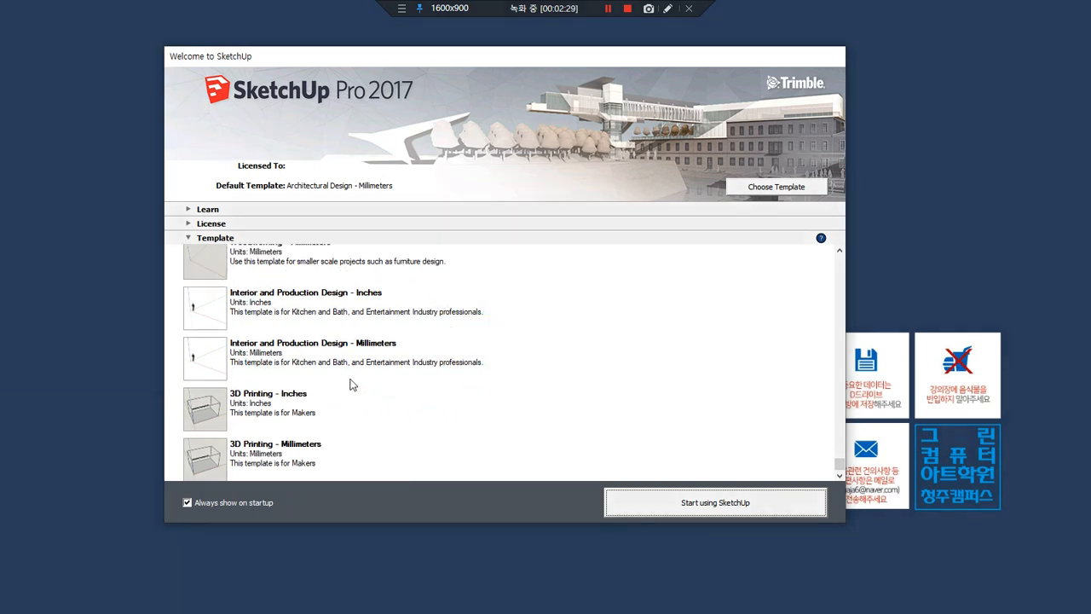
{"action": "mouse_move", "coordinate": [292, 474]}
{"action": "left_mouse_down"}
{"action": "mouse_move", "coordinate": [203, 460]}
{"action": "mouse_move", "coordinate": [327, 390]}
{"action": "left_mouse_up"}
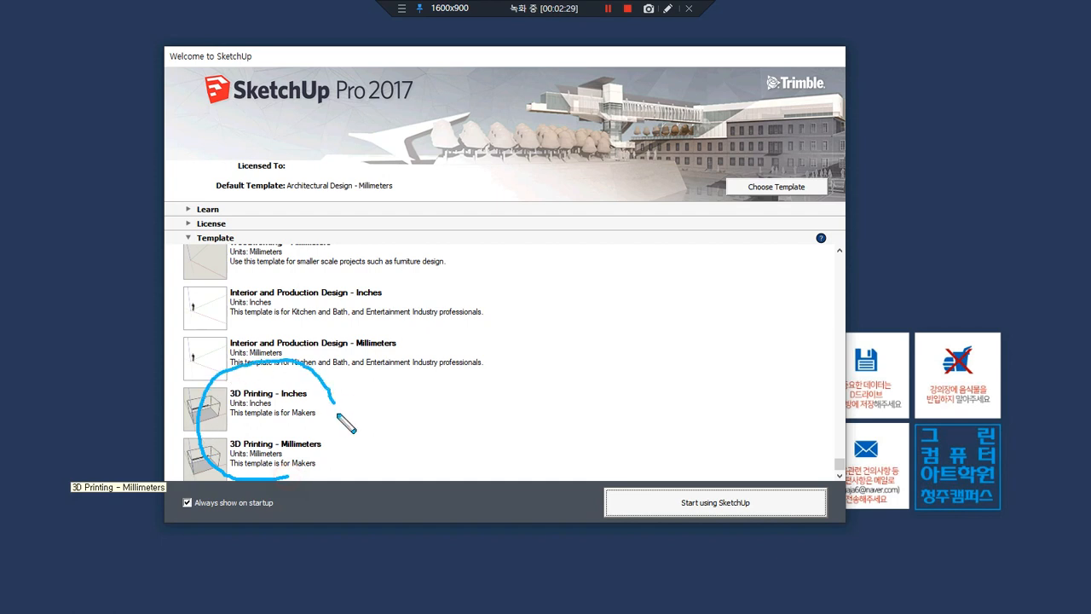
- Return to the Architectural Design - Millimeters template and start a new model with it
{"action": "scroll", "coordinate": [347, 407], "scroll_direction": "up", "scroll_amount": 5}
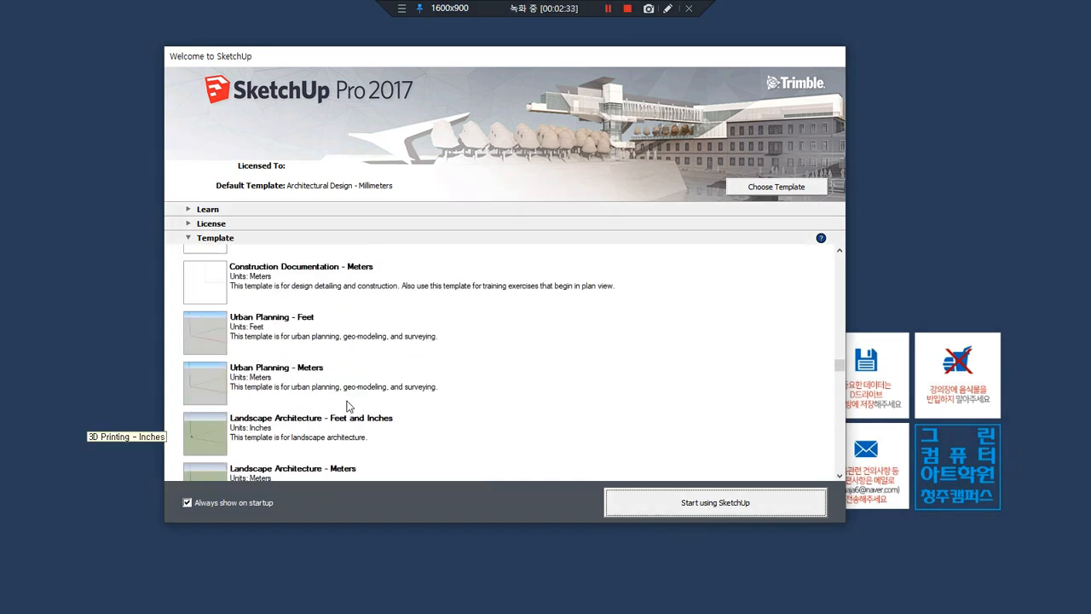
{"action": "scroll", "coordinate": [347, 407], "scroll_direction": "up", "scroll_amount": 5}
{"action": "left_click_drag", "start_coordinate": [214, 322], "coordinate": [395, 321]}
{"action": "mouse_move", "coordinate": [709, 525]}
{"action": "left_mouse_down"}
{"action": "mouse_move", "coordinate": [646, 508]}
{"action": "mouse_move", "coordinate": [770, 503]}
{"action": "mouse_move", "coordinate": [679, 537]}
{"action": "left_mouse_up"}
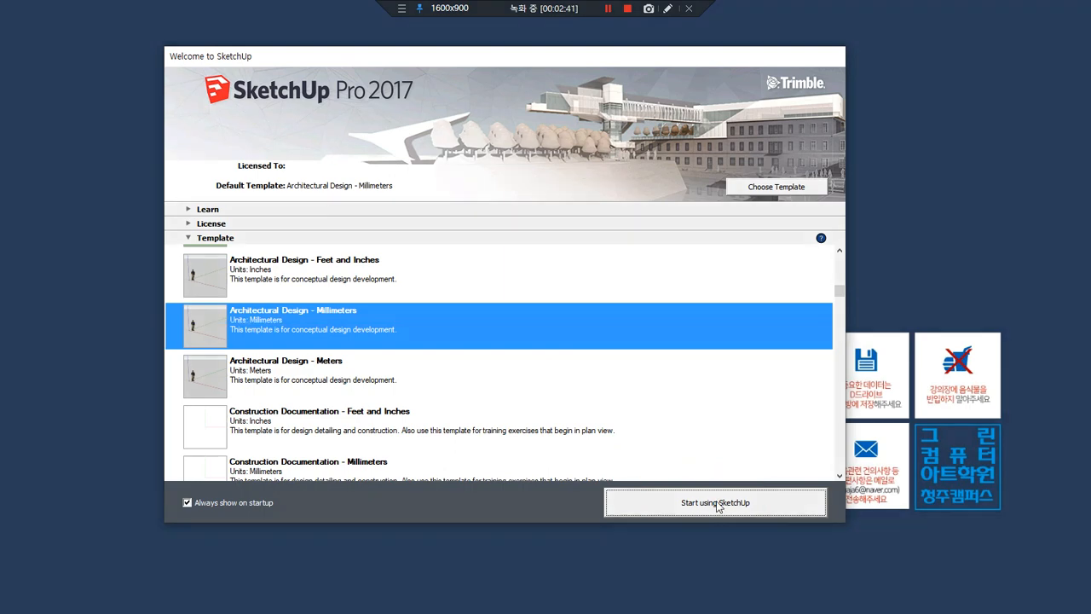
{"action": "left_click", "coordinate": [716, 504]}
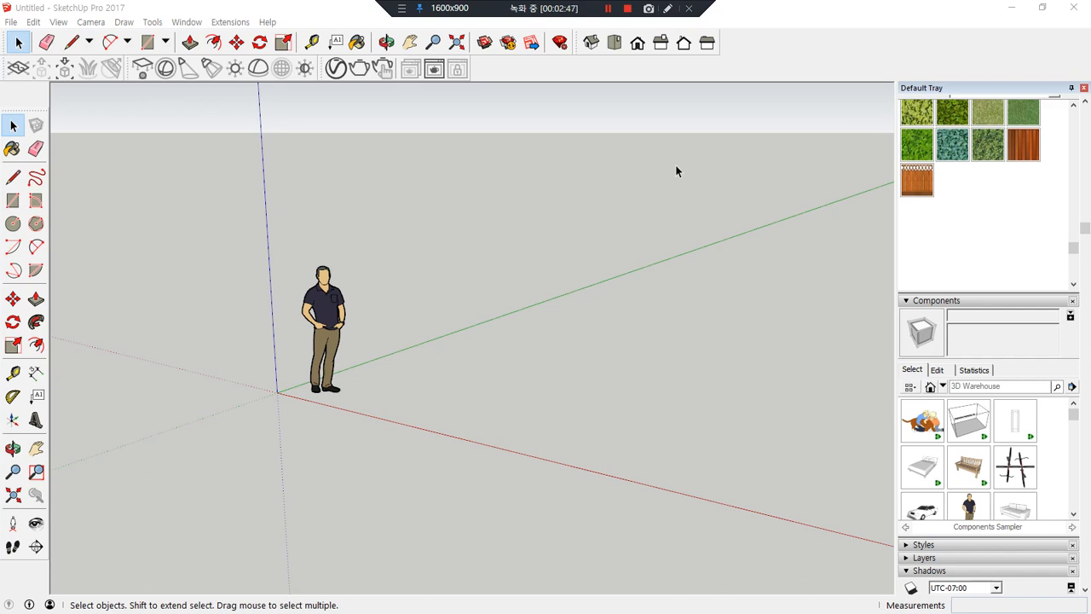
- Bring up the welcome window from the workspace, check its show-on-startup option, and return to the model
{"action": "left_click", "coordinate": [268, 22]}
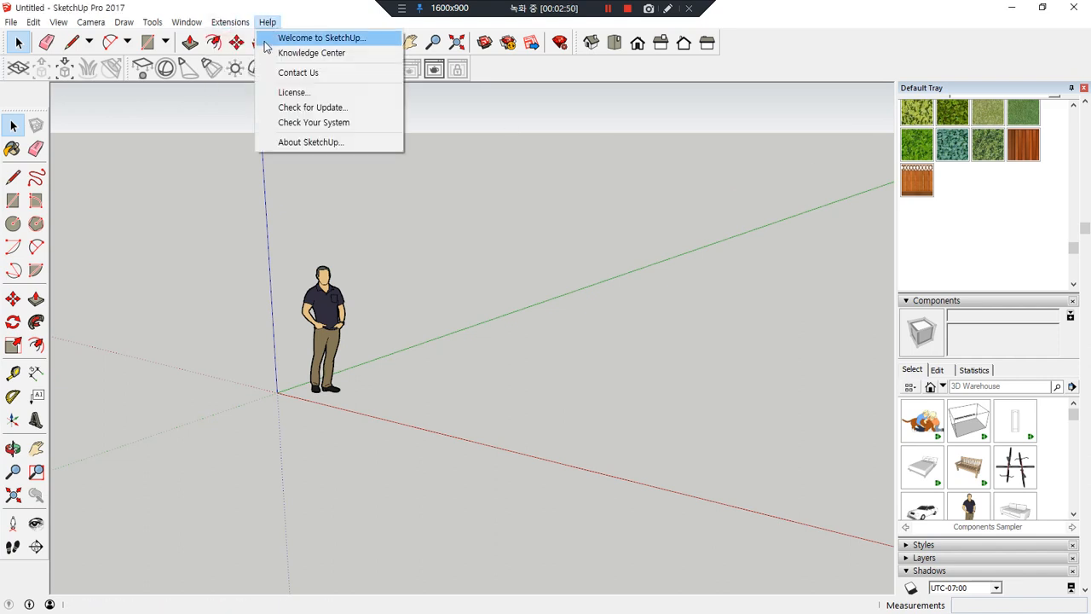
{"action": "left_click", "coordinate": [366, 39]}
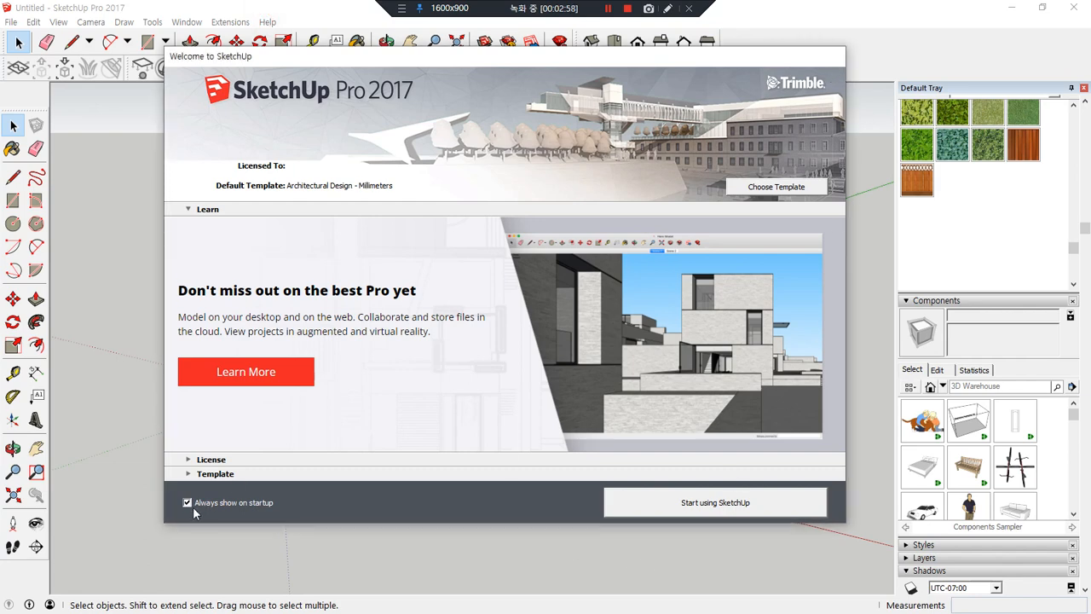
{"action": "left_click", "coordinate": [755, 503]}
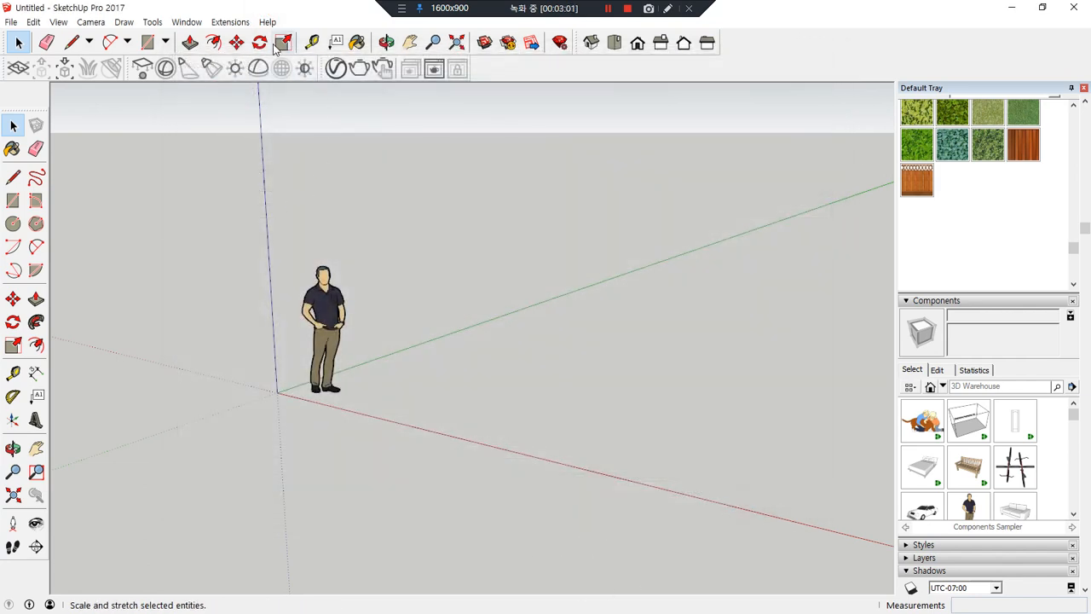
- Reopen the welcome window over the empty model
{"action": "left_click", "coordinate": [268, 22]}
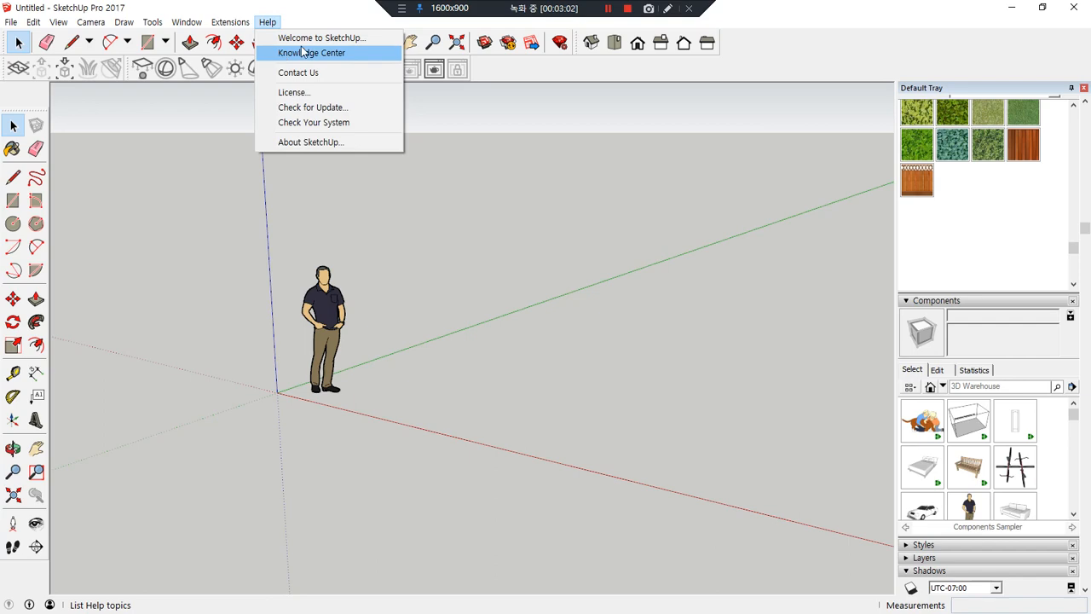
{"action": "left_click", "coordinate": [361, 39]}
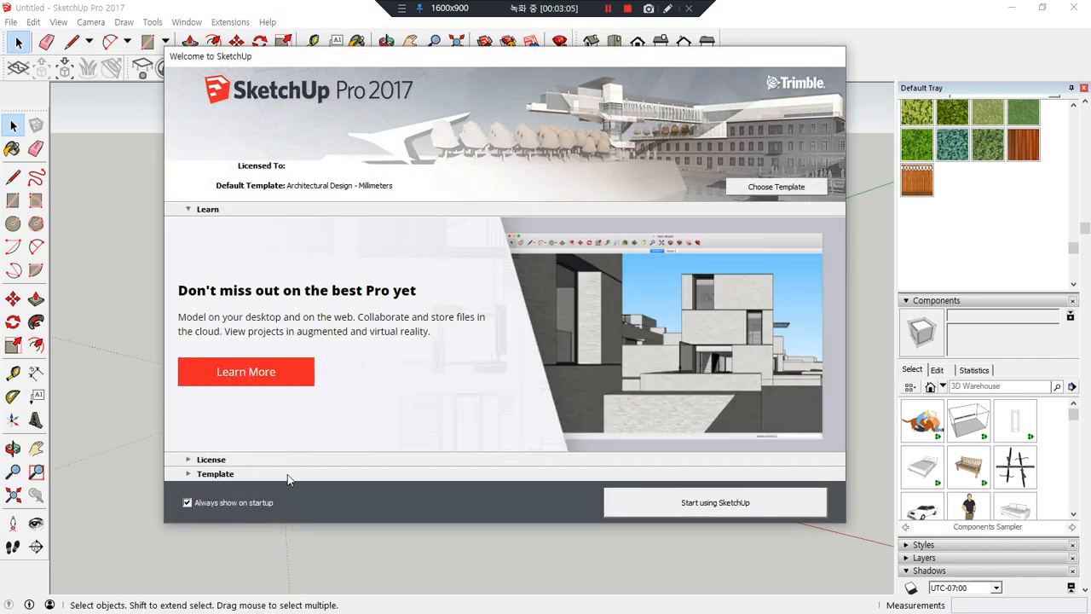
- Check the show-on-startup option in the welcome window and return to the empty model
{"action": "mouse_move", "coordinate": [142, 511]}
{"action": "left_mouse_down"}
{"action": "mouse_move", "coordinate": [285, 513]}
{"action": "mouse_move", "coordinate": [294, 498]}
{"action": "mouse_move", "coordinate": [220, 483]}
{"action": "mouse_move", "coordinate": [159, 504]}
{"action": "left_mouse_up"}
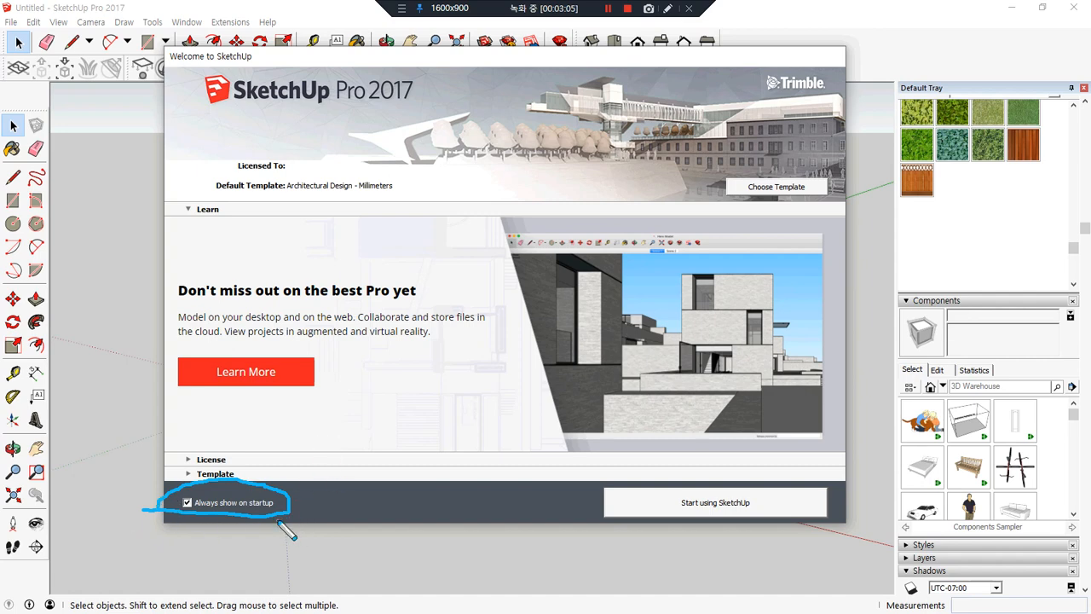
{"action": "mouse_move", "coordinate": [218, 515]}
{"action": "left_mouse_down"}
{"action": "mouse_move", "coordinate": [224, 490]}
{"action": "mouse_move", "coordinate": [226, 533]}
{"action": "mouse_move", "coordinate": [228, 492]}
{"action": "mouse_move", "coordinate": [231, 509]}
{"action": "mouse_move", "coordinate": [279, 513]}
{"action": "left_mouse_up"}
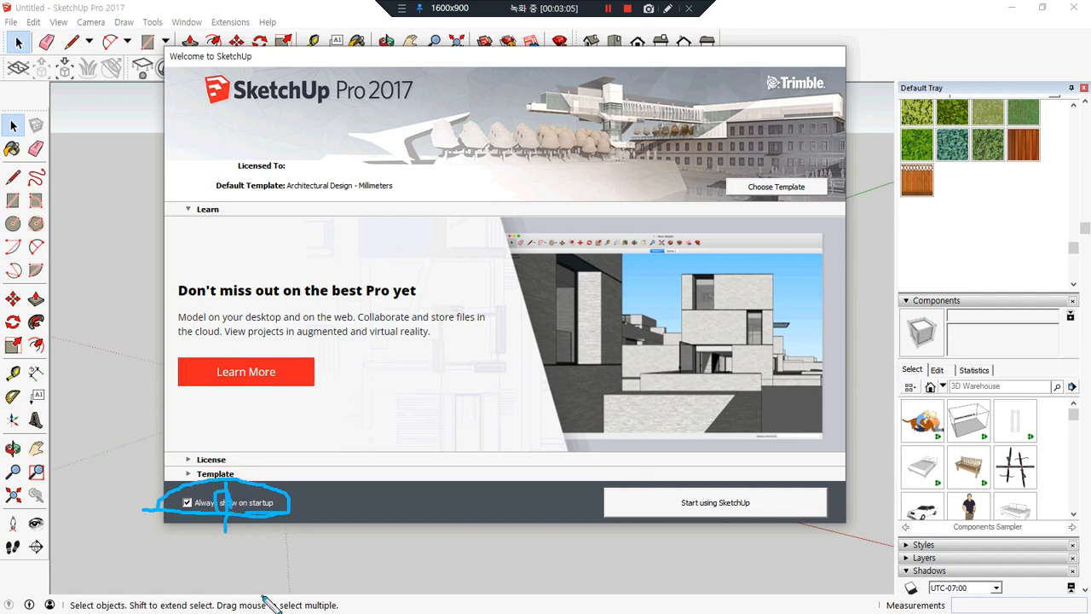
{"action": "mouse_move", "coordinate": [189, 520]}
{"action": "left_mouse_down"}
{"action": "mouse_move", "coordinate": [196, 481]}
{"action": "mouse_move", "coordinate": [203, 511]}
{"action": "mouse_move", "coordinate": [167, 483]}
{"action": "mouse_move", "coordinate": [187, 498]}
{"action": "left_mouse_up"}
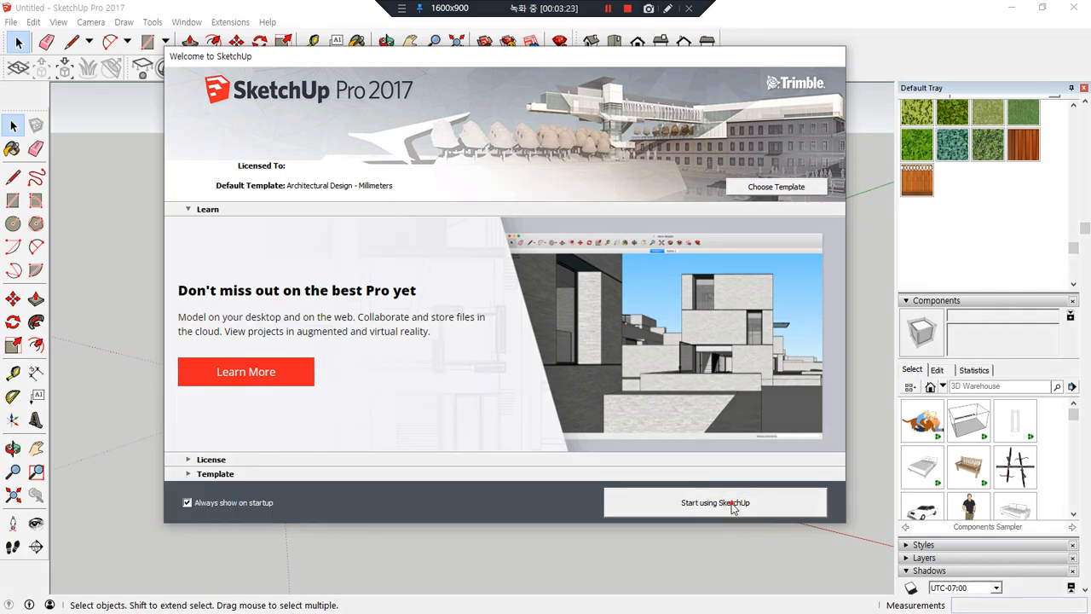
{"action": "left_click", "coordinate": [716, 503]}
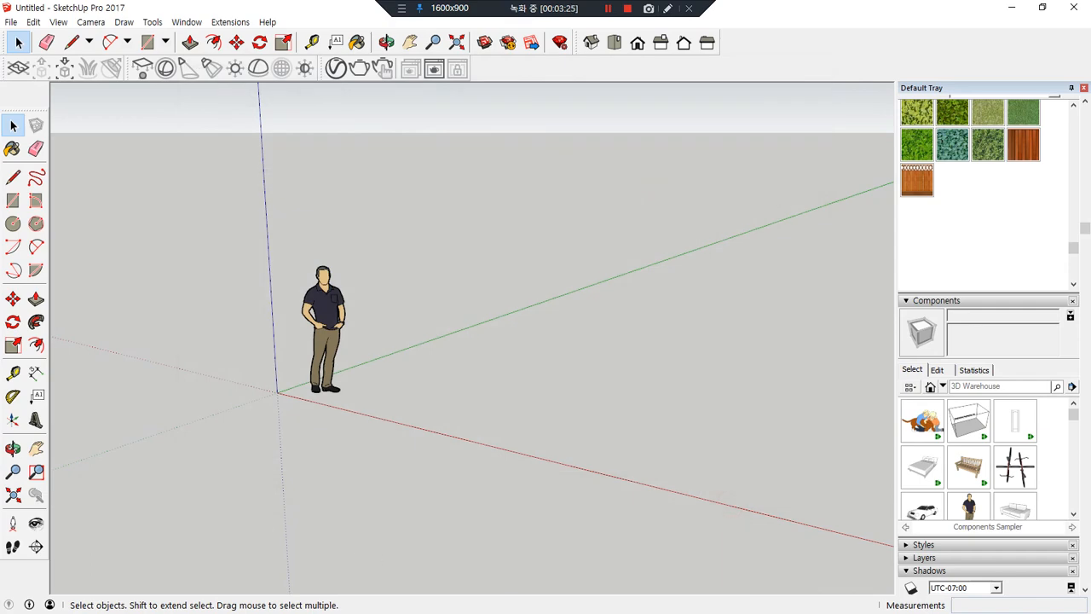
{"action": "key", "text": "super+d"}
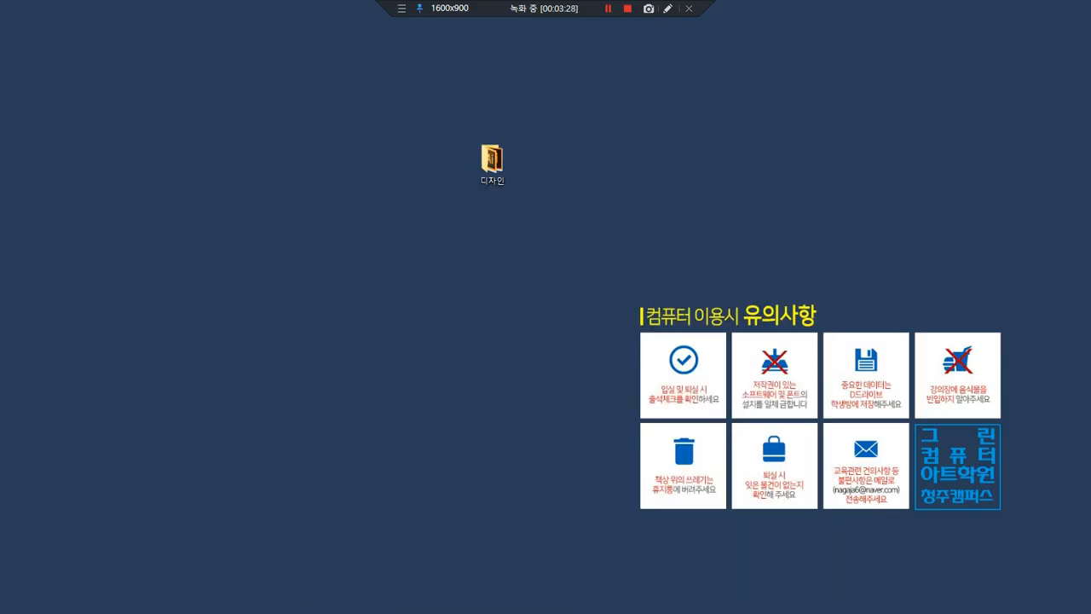
{"action": "key", "text": "super+d"}
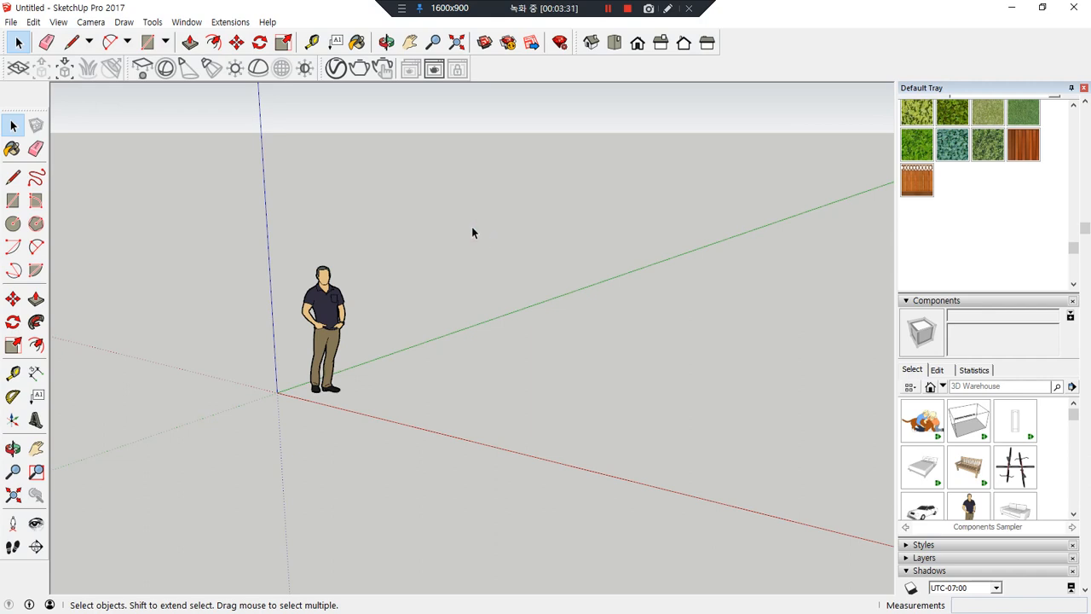
- Reopen the welcome window from the workspace and review its License and Template sections
{"action": "left_click", "coordinate": [268, 22]}
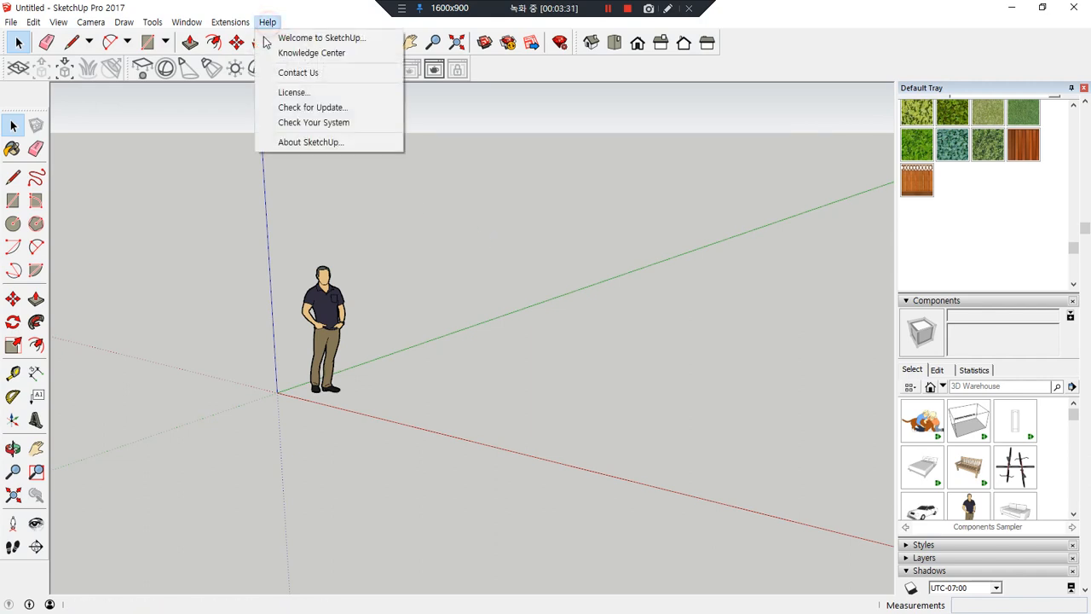
{"action": "left_click", "coordinate": [366, 39]}
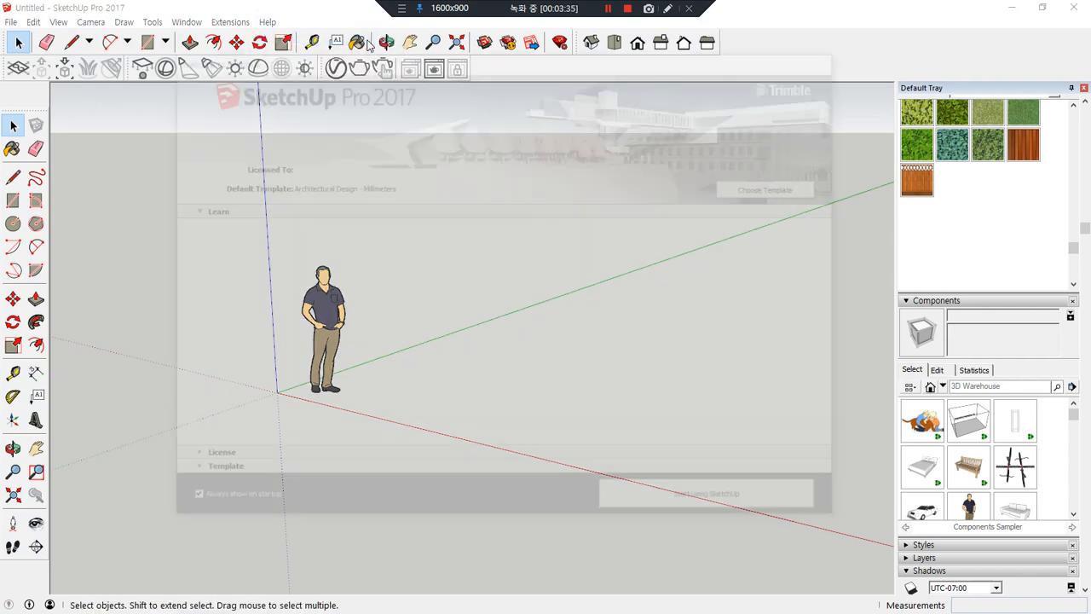
{"action": "left_click", "coordinate": [203, 209]}
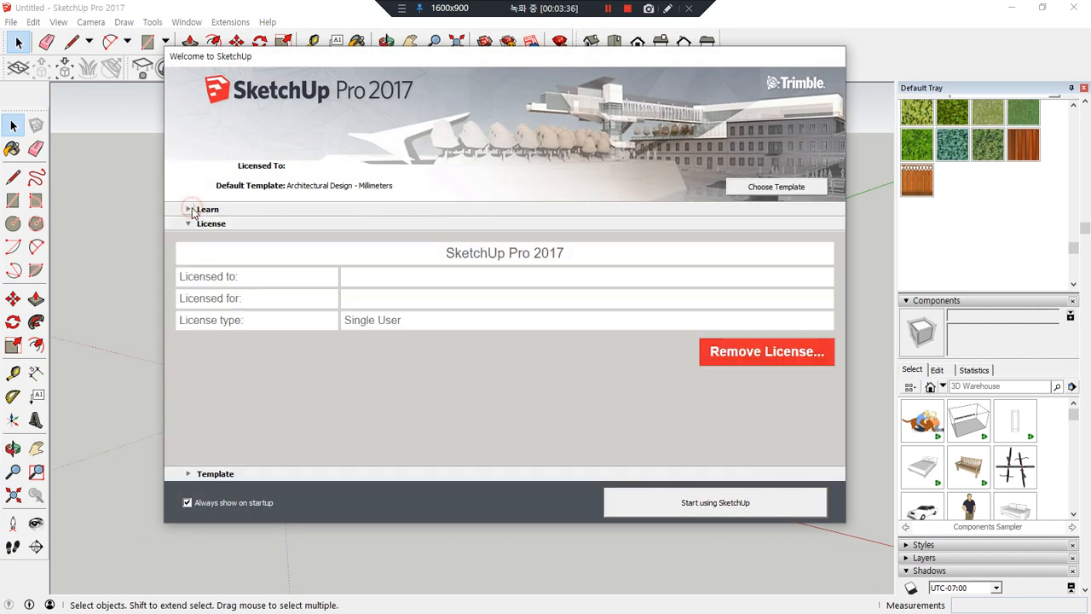
{"action": "left_click", "coordinate": [186, 474]}
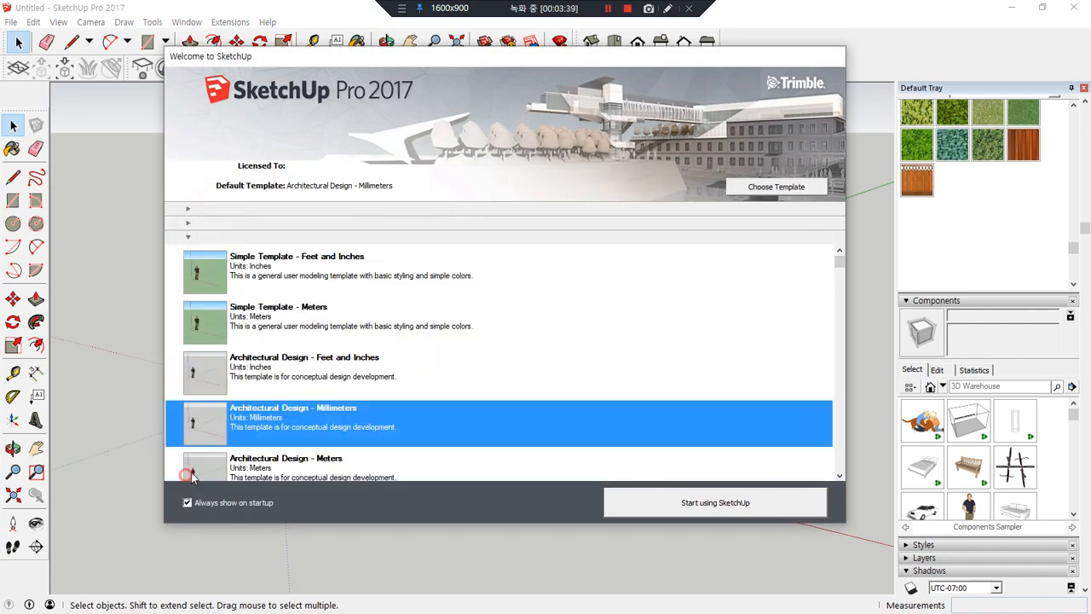
{"action": "mouse_move", "coordinate": [234, 538]}
{"action": "left_mouse_down"}
{"action": "mouse_move", "coordinate": [171, 503]}
{"action": "mouse_move", "coordinate": [315, 510]}
{"action": "mouse_move", "coordinate": [231, 554]}
{"action": "mouse_move", "coordinate": [308, 538]}
{"action": "mouse_move", "coordinate": [431, 589]}
{"action": "mouse_move", "coordinate": [631, 545]}
{"action": "mouse_move", "coordinate": [641, 558]}
{"action": "left_mouse_up"}
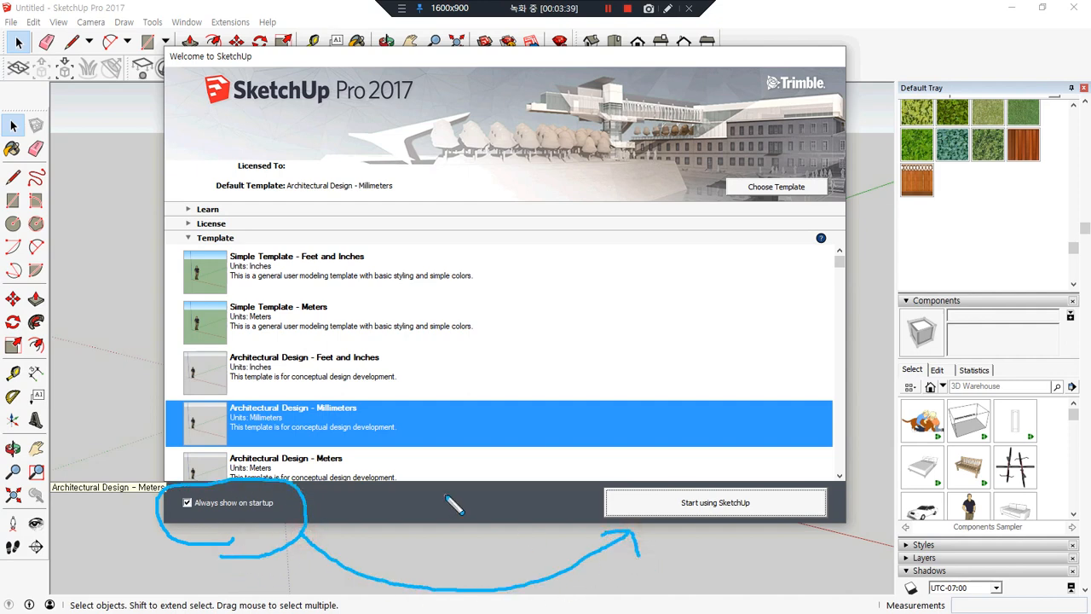
{"action": "left_click_drag", "start_coordinate": [224, 68], "coordinate": [204, 79]}
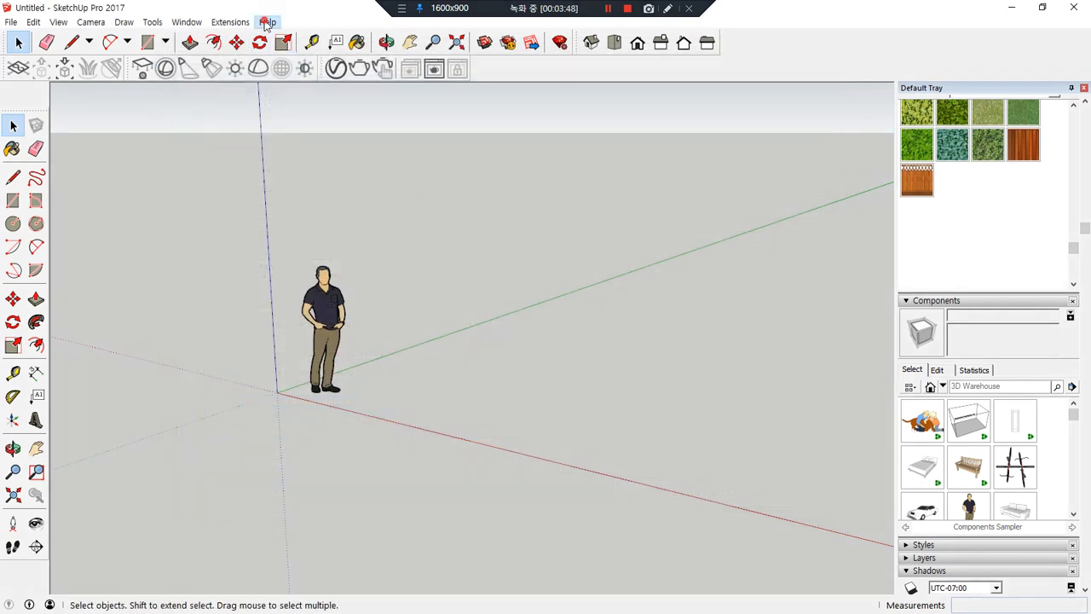
{"action": "left_click", "coordinate": [267, 21]}
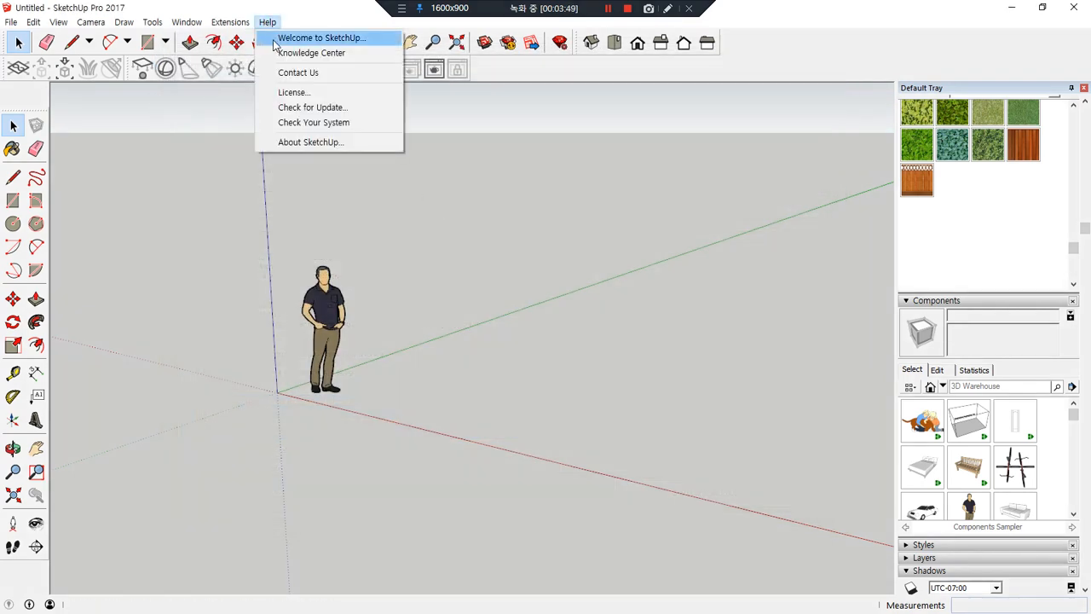
{"action": "left_click", "coordinate": [337, 40]}
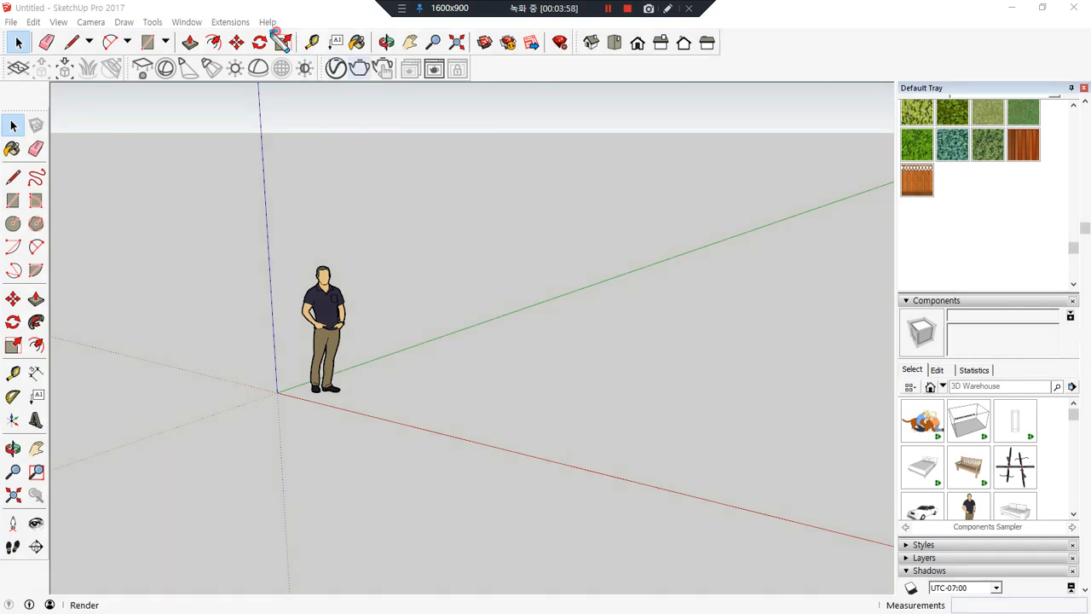
{"action": "mouse_move", "coordinate": [171, 43]}
{"action": "left_mouse_down"}
{"action": "mouse_move", "coordinate": [17, 42]}
{"action": "mouse_move", "coordinate": [19, 22]}
{"action": "mouse_move", "coordinate": [281, 19]}
{"action": "left_mouse_up"}
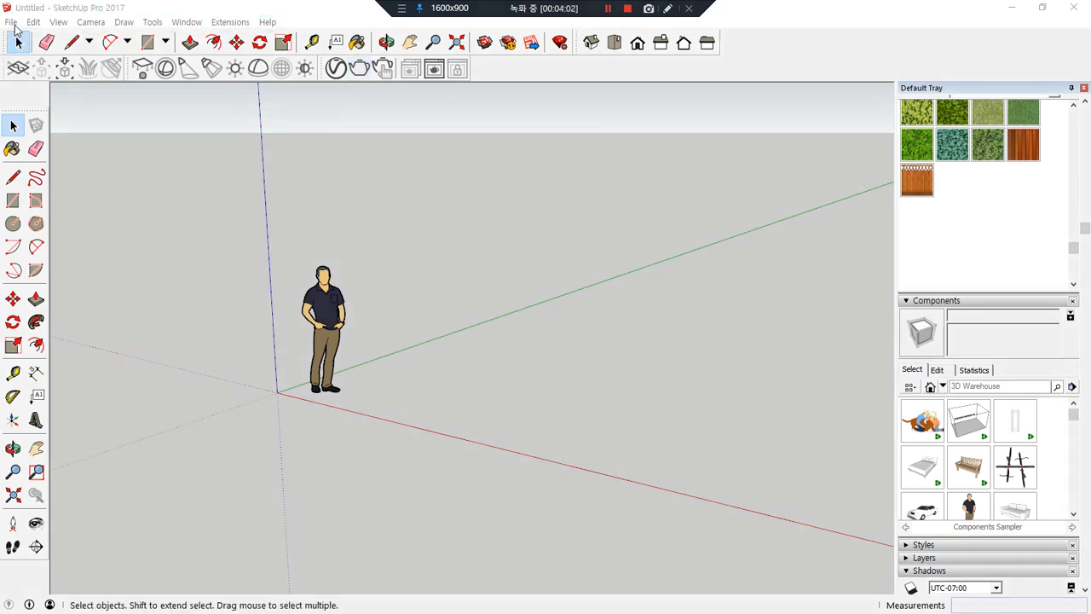
- Survey the editing, camera, tool and extension commands available in the workspace and compare them with the icon shortcuts
{"action": "left_click", "coordinate": [11, 22]}
{"action": "mouse_move", "coordinate": [28, 25]}
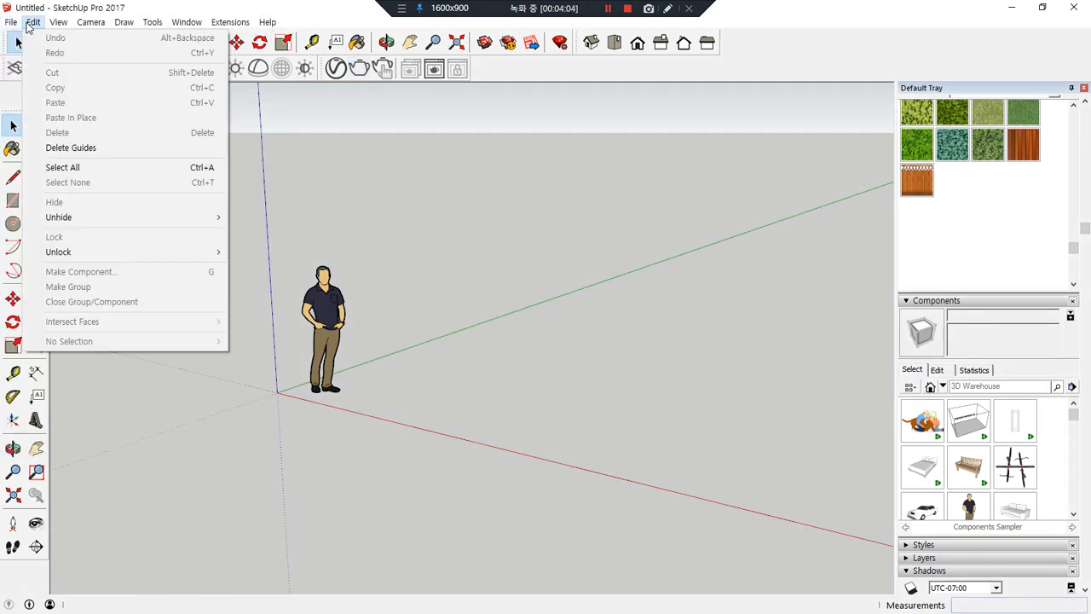
{"action": "mouse_move", "coordinate": [103, 27]}
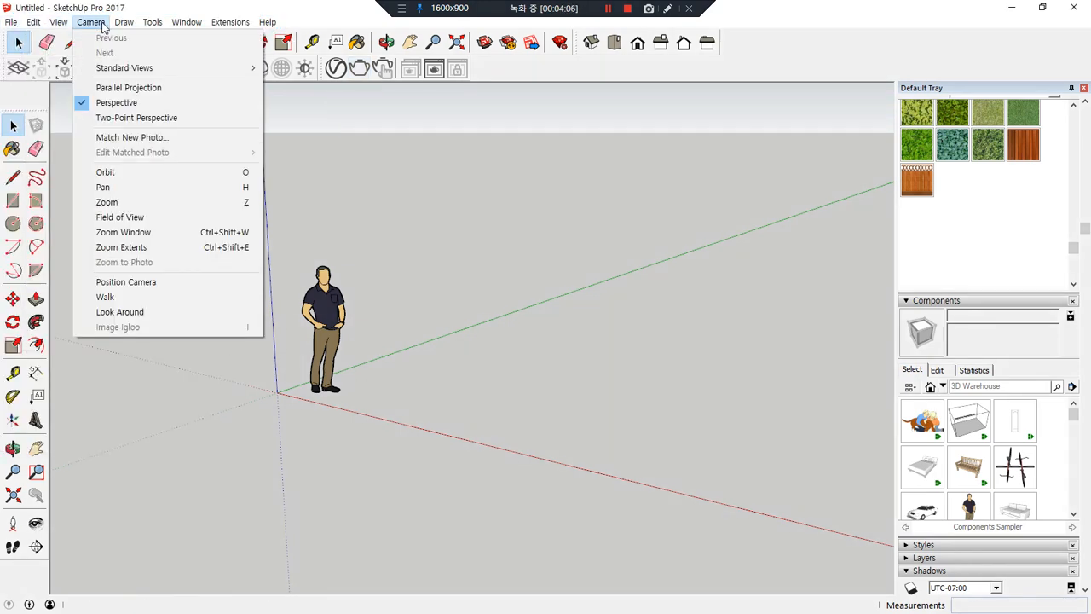
{"action": "mouse_move", "coordinate": [165, 28]}
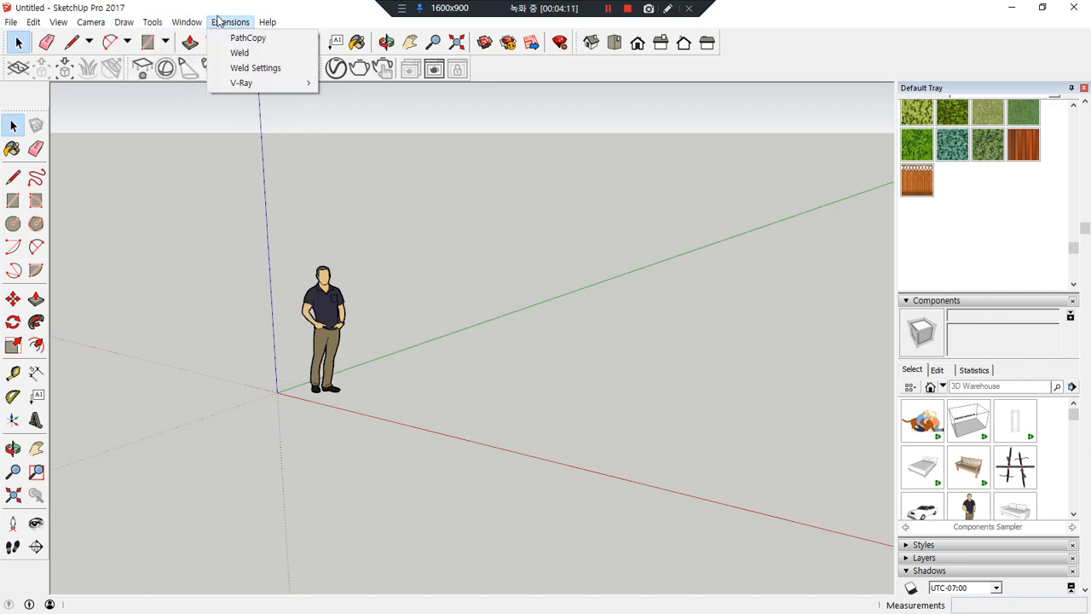
{"action": "mouse_move", "coordinate": [265, 24]}
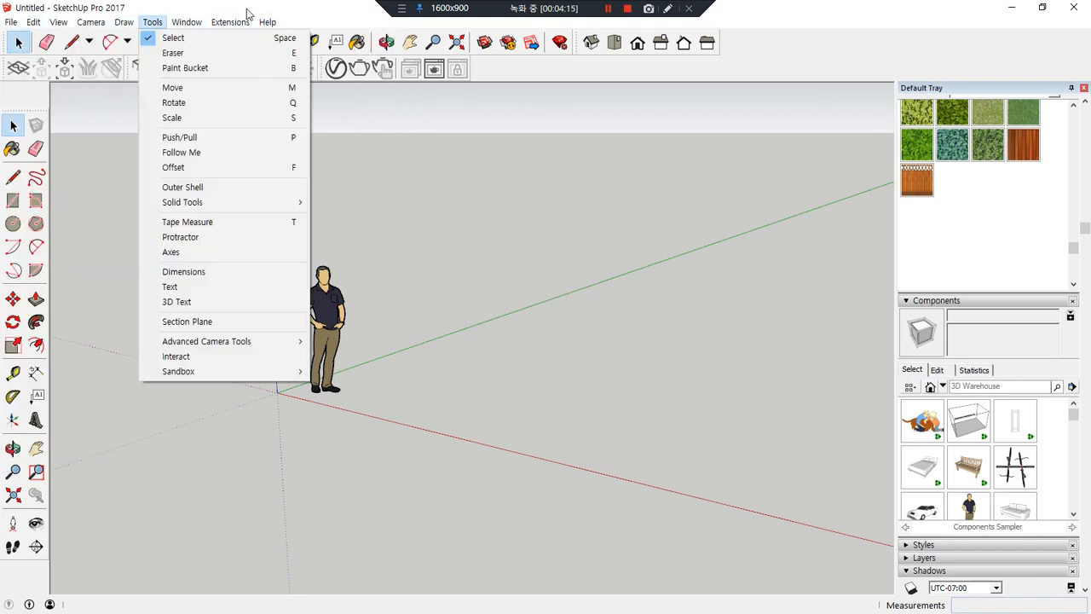
{"action": "left_click", "coordinate": [305, 68]}
{"action": "mouse_move", "coordinate": [264, 84]}
{"action": "left_mouse_down"}
{"action": "mouse_move", "coordinate": [280, 63]}
{"action": "mouse_move", "coordinate": [281, 76]}
{"action": "left_mouse_up"}
{"action": "mouse_move", "coordinate": [31, 208]}
{"action": "left_mouse_down"}
{"action": "mouse_move", "coordinate": [30, 161]}
{"action": "mouse_move", "coordinate": [35, 199]}
{"action": "left_mouse_up"}
{"action": "mouse_move", "coordinate": [254, 89]}
{"action": "left_mouse_down"}
{"action": "mouse_move", "coordinate": [85, 215]}
{"action": "mouse_move", "coordinate": [72, 207]}
{"action": "mouse_move", "coordinate": [90, 245]}
{"action": "mouse_move", "coordinate": [223, 94]}
{"action": "mouse_move", "coordinate": [287, 121]}
{"action": "left_mouse_up"}
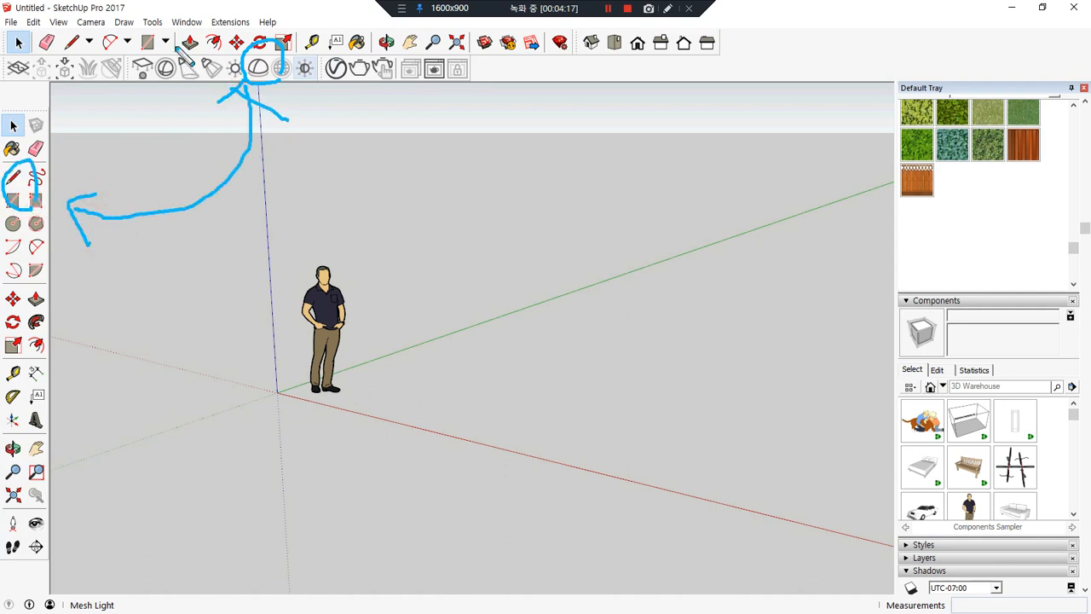
{"action": "key", "text": "Escape"}
{"action": "left_click", "coordinate": [156, 24]}
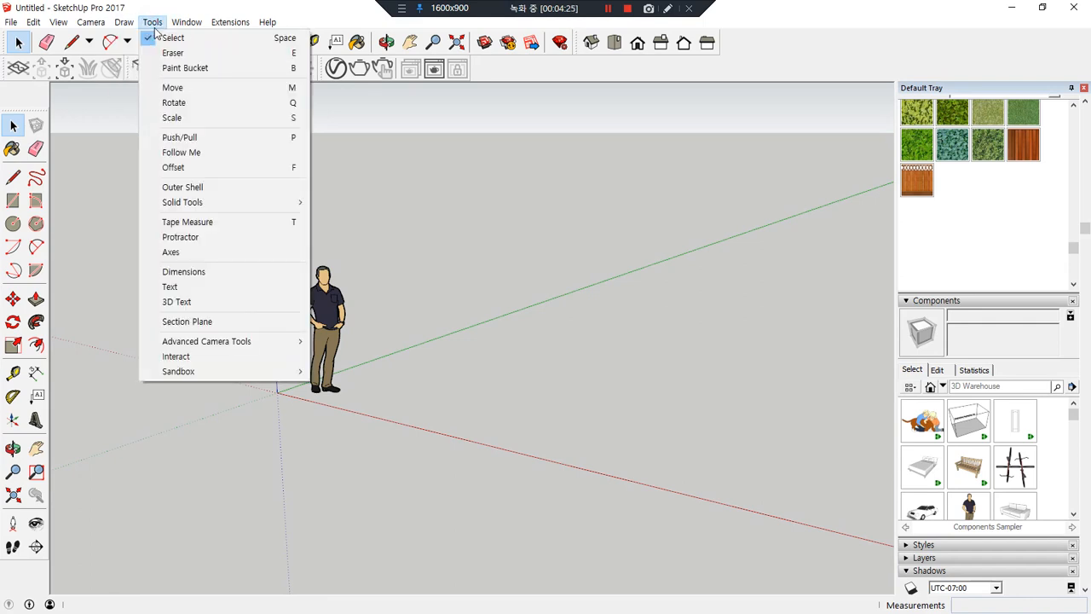
{"action": "mouse_move", "coordinate": [184, 22]}
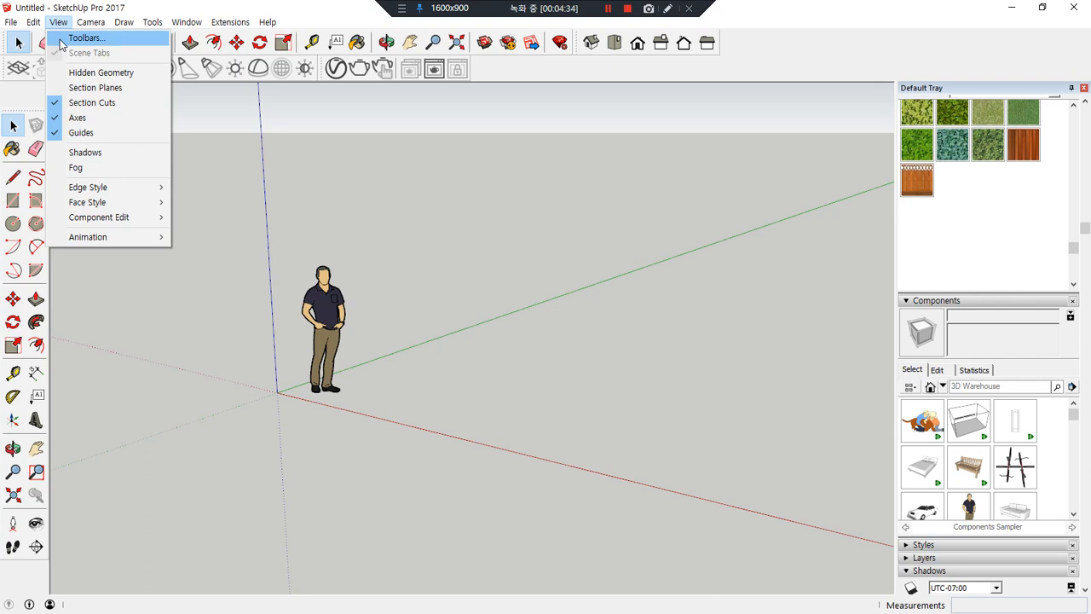
- Show the Advanced Camera Tools toolbar over the model
{"action": "left_click", "coordinate": [60, 40]}
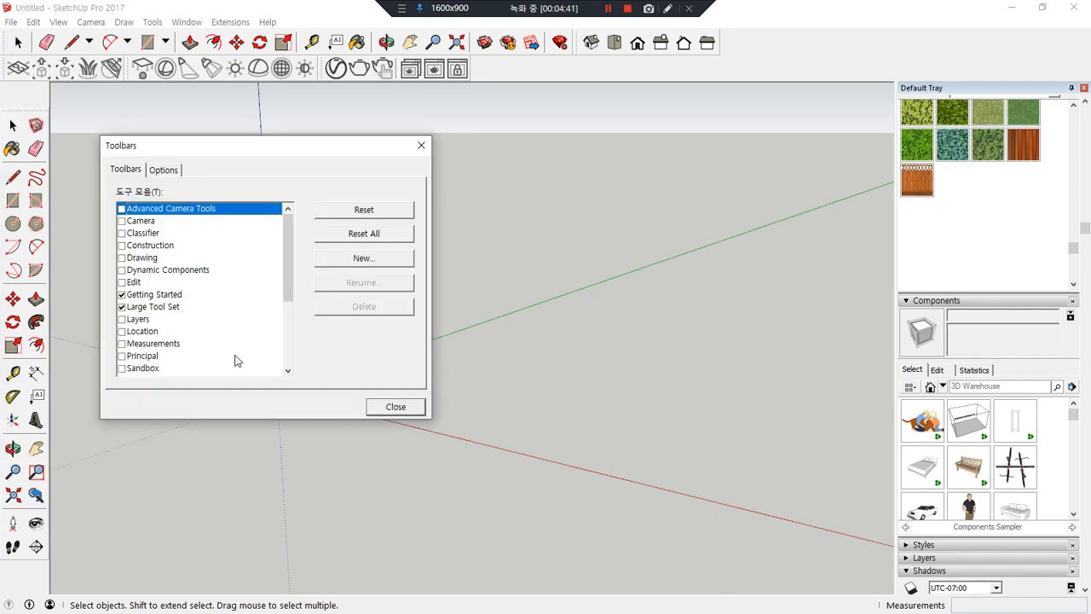
{"action": "left_click", "coordinate": [121, 209]}
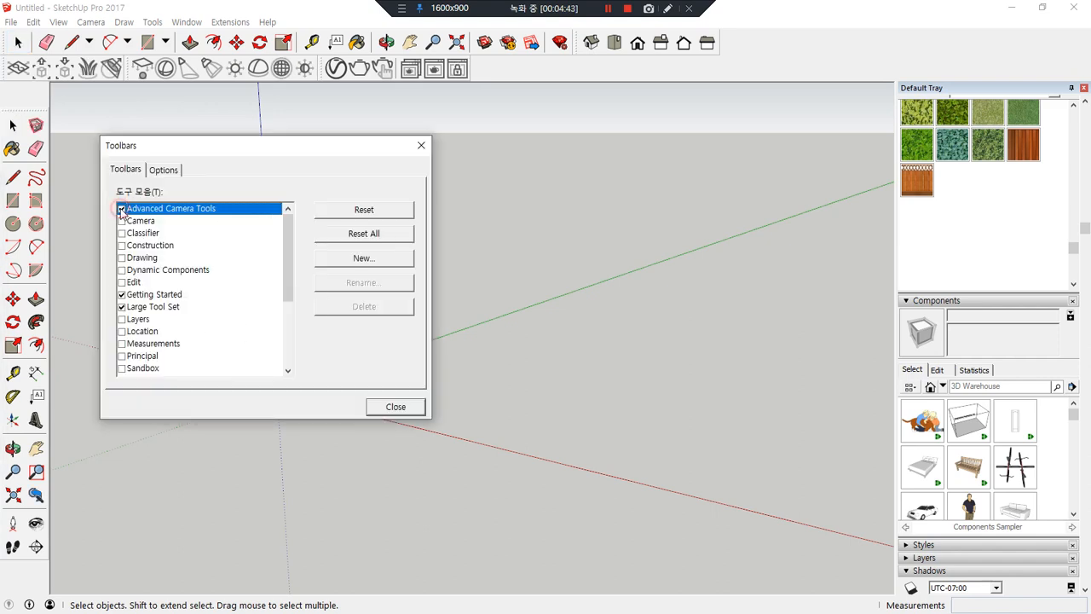
{"action": "left_click", "coordinate": [395, 408]}
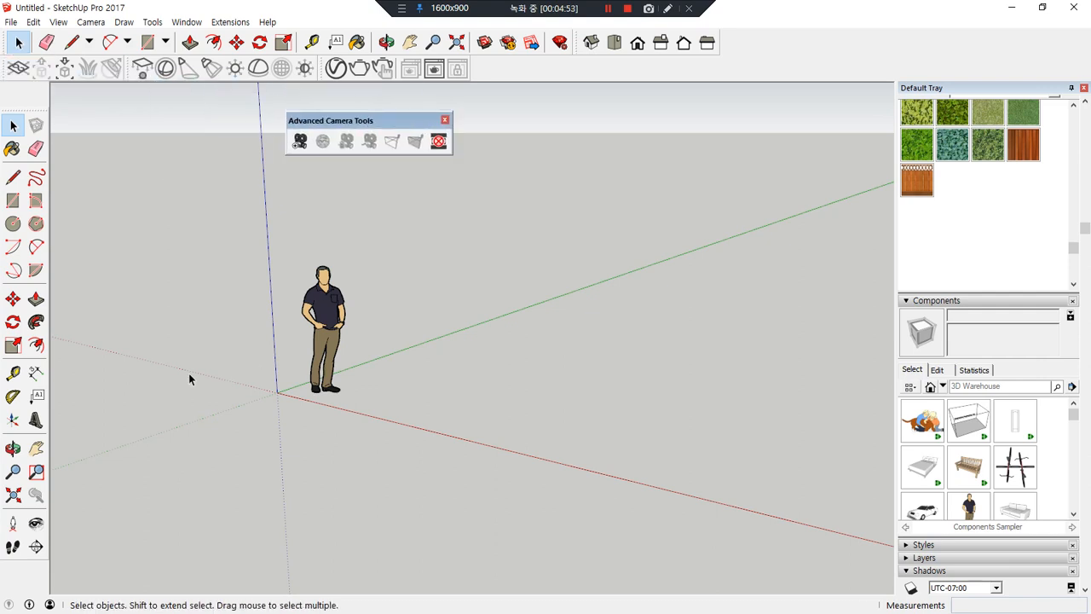
- Show the Camera toolbar and place it floating beside the Advanced Camera Tools toolbar
{"action": "left_click", "coordinate": [58, 23]}
{"action": "left_click", "coordinate": [61, 39]}
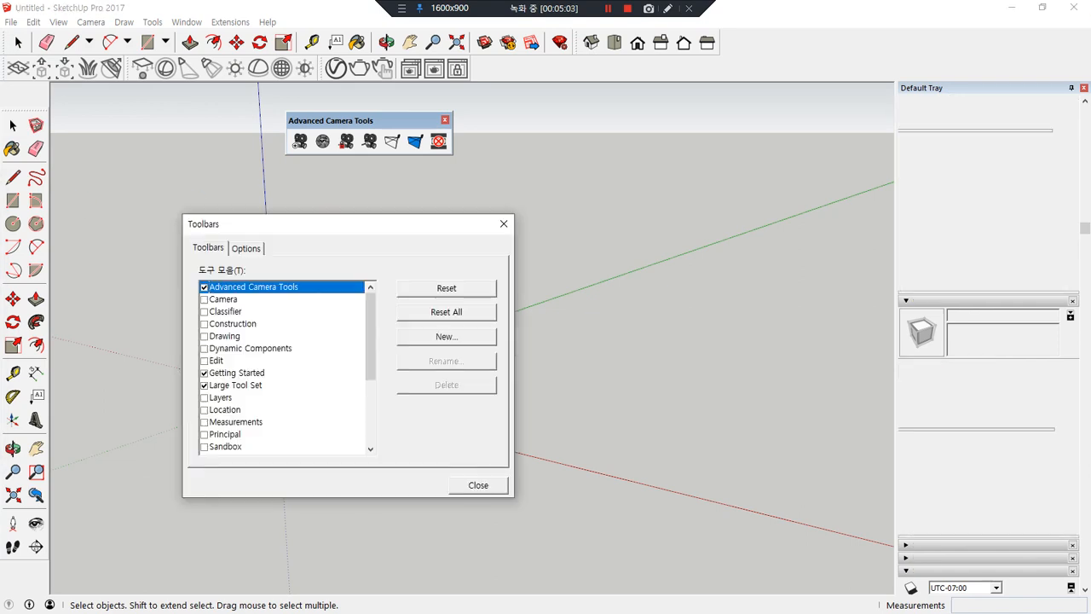
{"action": "left_click_drag", "start_coordinate": [337, 229], "coordinate": [345, 198]}
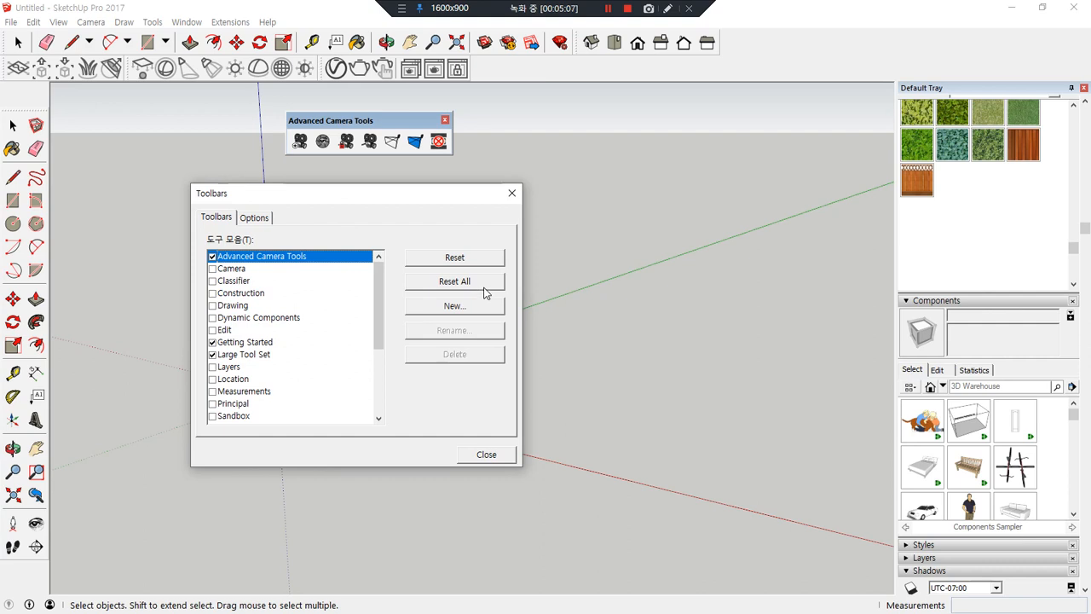
{"action": "key", "text": "ctrl+2"}
{"action": "mouse_move", "coordinate": [475, 288]}
{"action": "left_mouse_down"}
{"action": "mouse_move", "coordinate": [444, 293]}
{"action": "mouse_move", "coordinate": [474, 274]}
{"action": "mouse_move", "coordinate": [475, 286]}
{"action": "left_mouse_up"}
{"action": "left_click", "coordinate": [212, 268]}
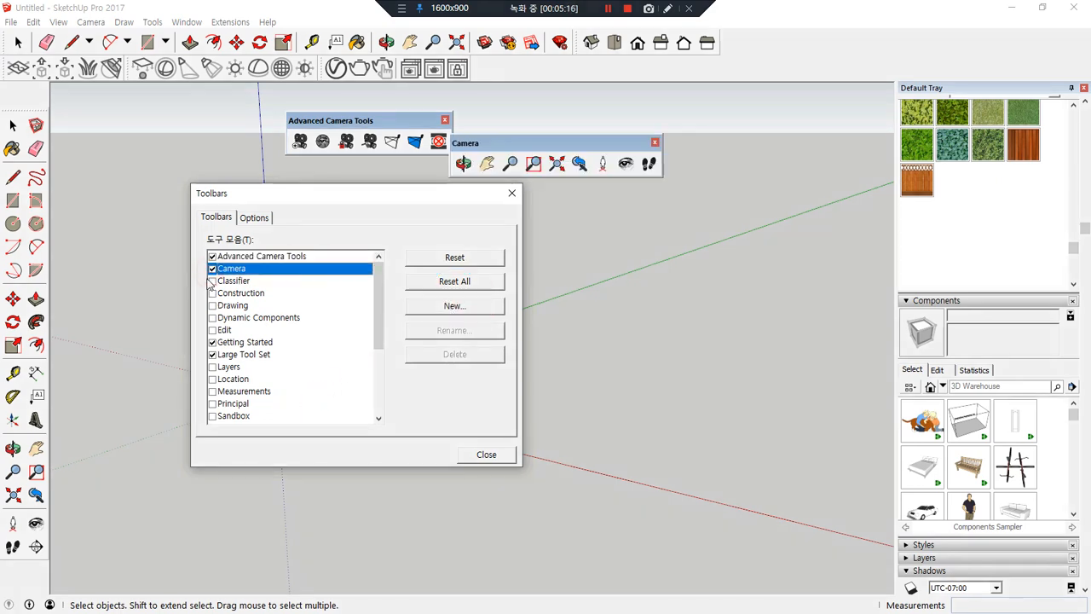
{"action": "left_click_drag", "start_coordinate": [552, 151], "coordinate": [575, 127]}
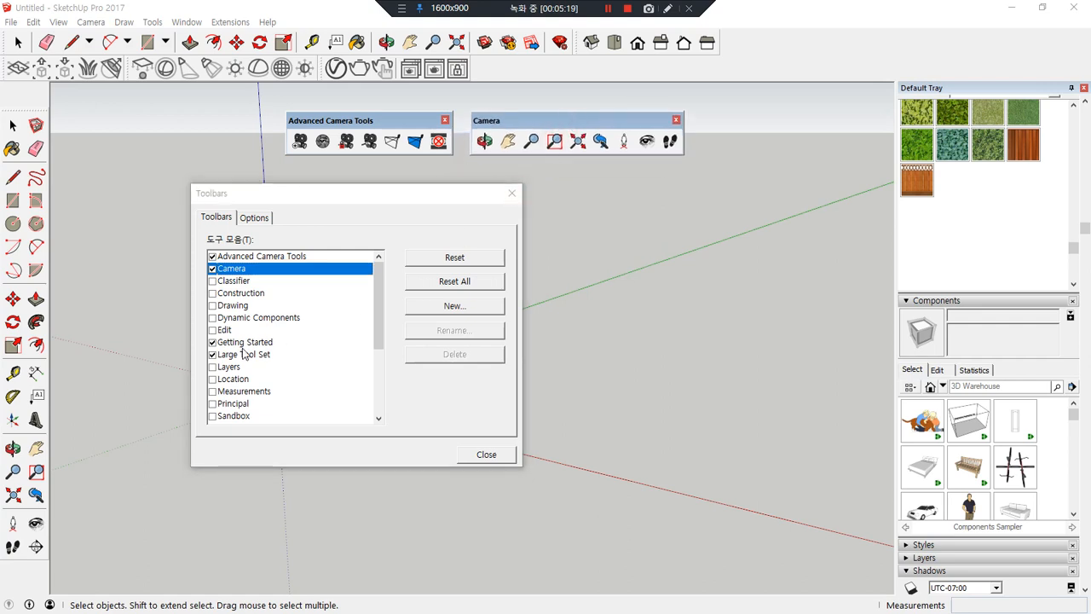
- Show the Construction toolbar and dock it together with the Camera toolbar in the row above the model
{"action": "left_click", "coordinate": [212, 293]}
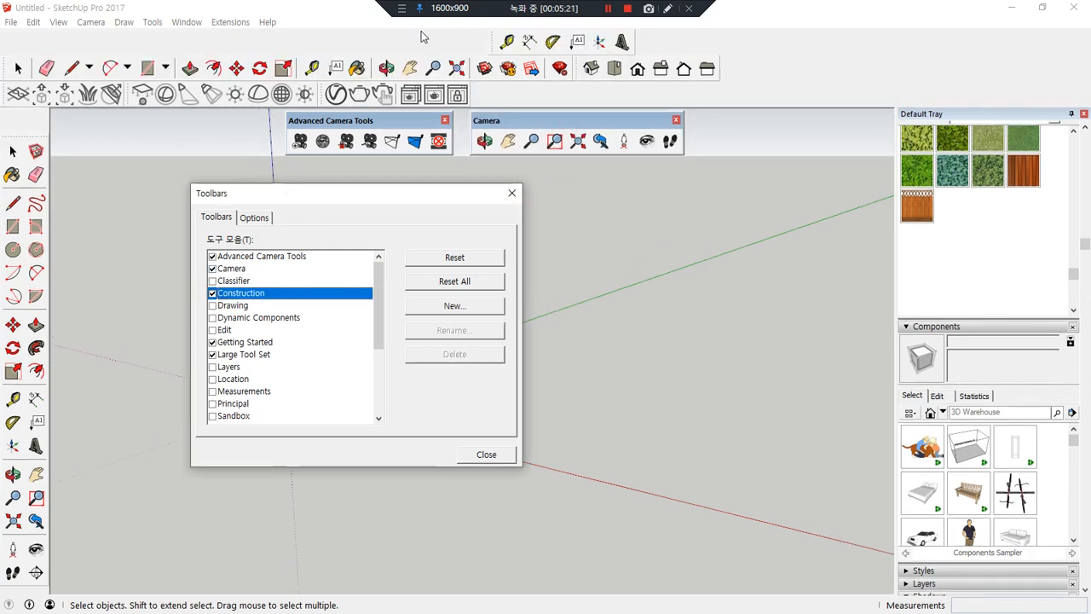
{"action": "left_click_drag", "start_coordinate": [495, 42], "coordinate": [597, 247]}
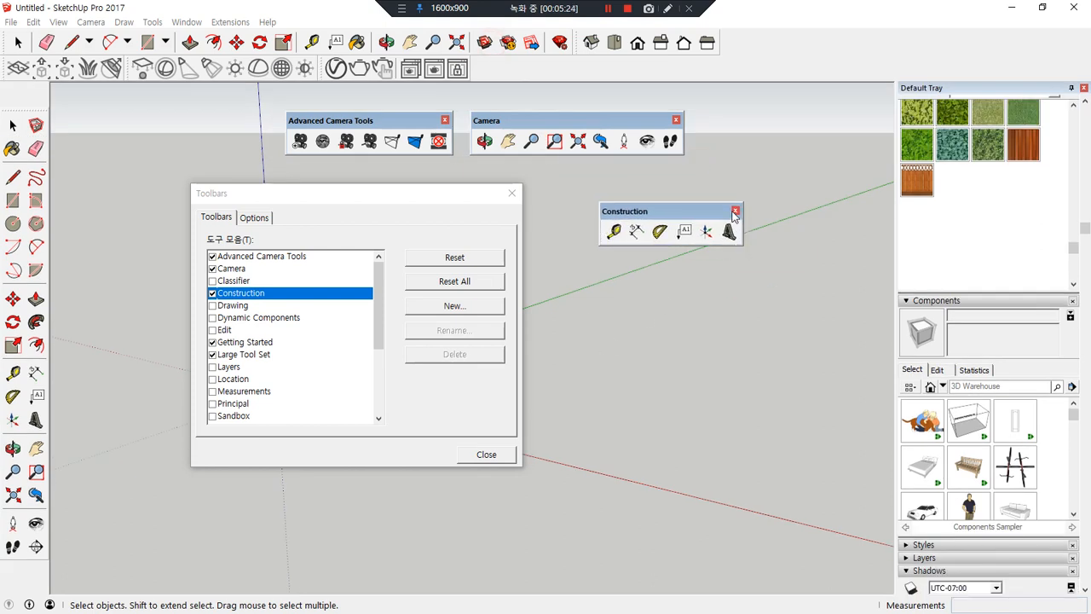
{"action": "left_click_drag", "start_coordinate": [695, 210], "coordinate": [554, 58]}
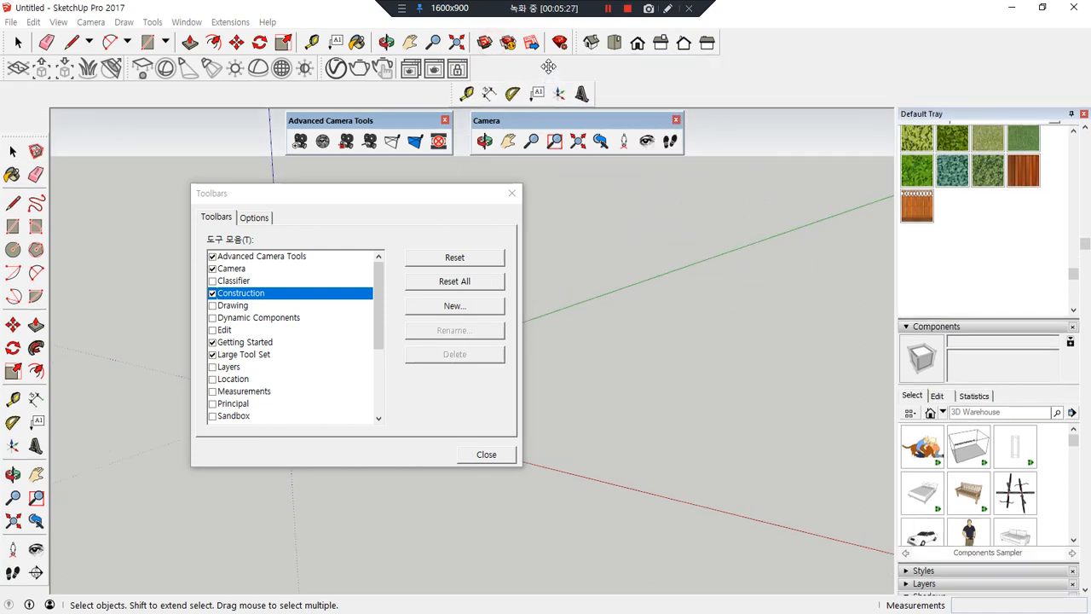
{"action": "left_click_drag", "start_coordinate": [533, 122], "coordinate": [656, 65]}
{"action": "left_click_drag", "start_coordinate": [334, 122], "coordinate": [549, 176]}
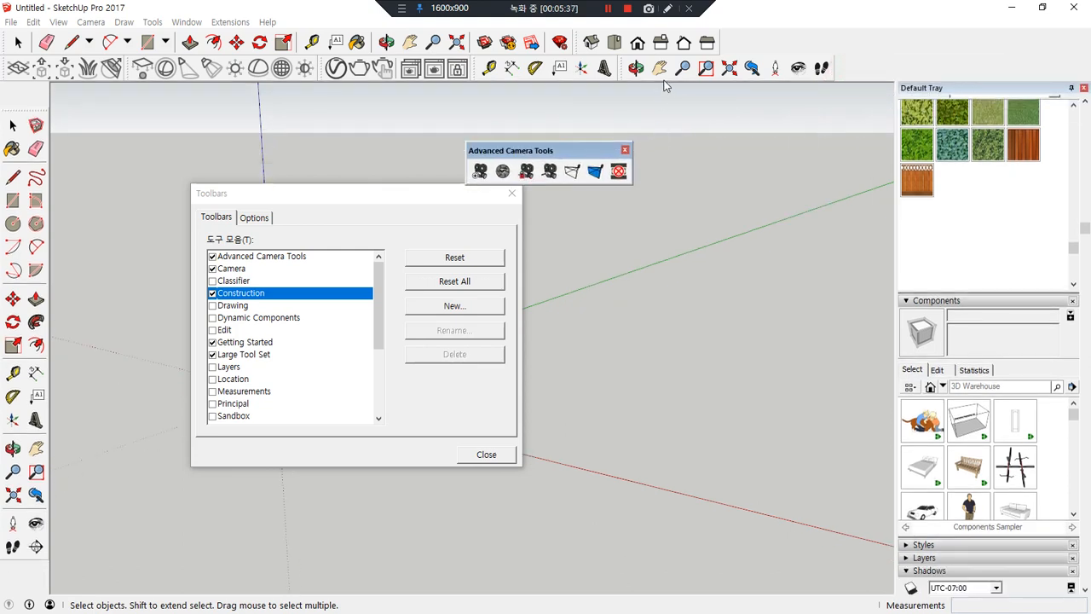
- Undock the Camera toolbar so it floats over the model, and close the Construction and Advanced Camera Tools toolbars
{"action": "left_click_drag", "start_coordinate": [624, 72], "coordinate": [524, 104]}
{"action": "left_click_drag", "start_coordinate": [474, 74], "coordinate": [248, 106]}
{"action": "left_click", "coordinate": [372, 107]}
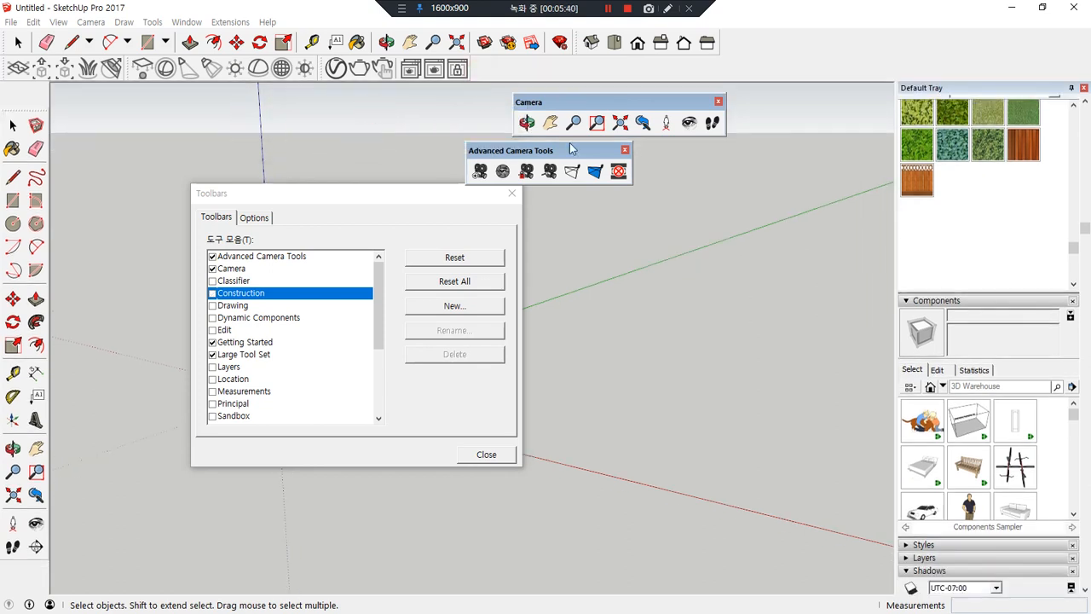
{"action": "left_click", "coordinate": [625, 150]}
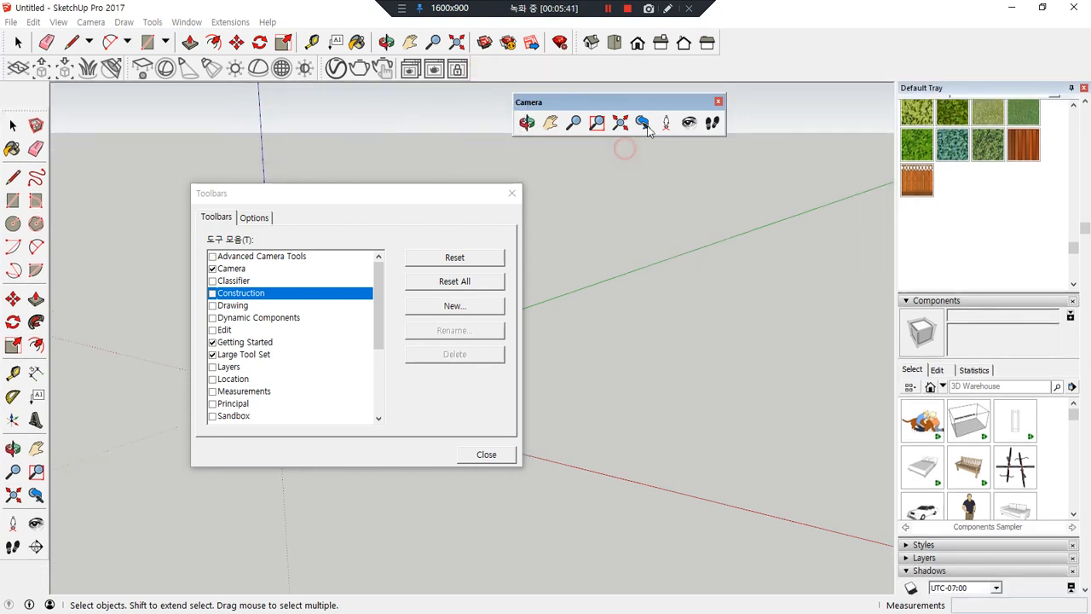
- Close the floating Camera toolbar and close the Toolbars dialog
{"action": "left_click", "coordinate": [717, 104]}
{"action": "left_click", "coordinate": [470, 283]}
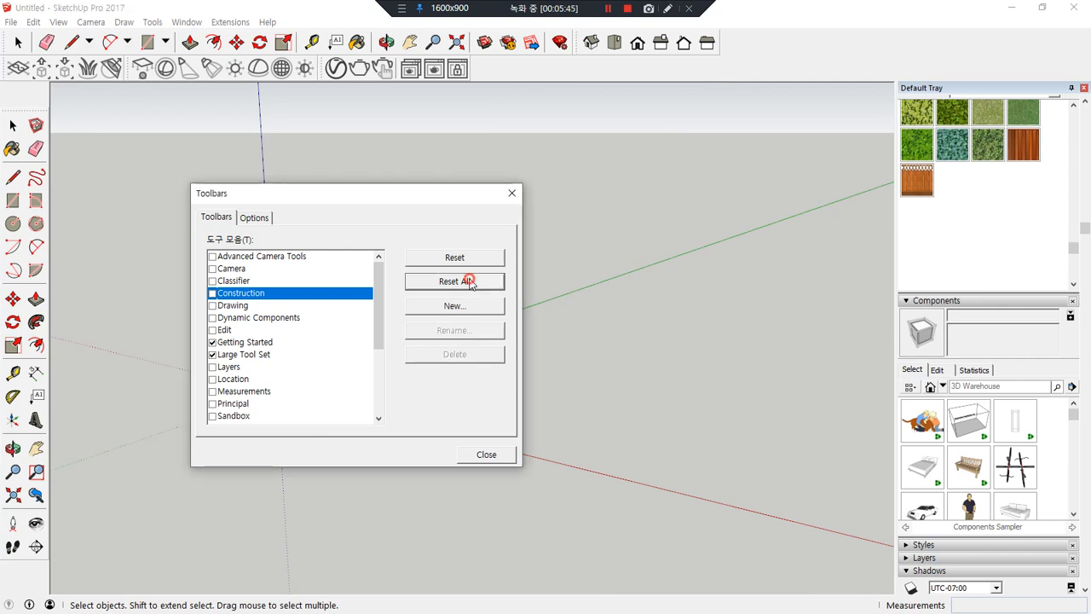
{"action": "left_click", "coordinate": [405, 363]}
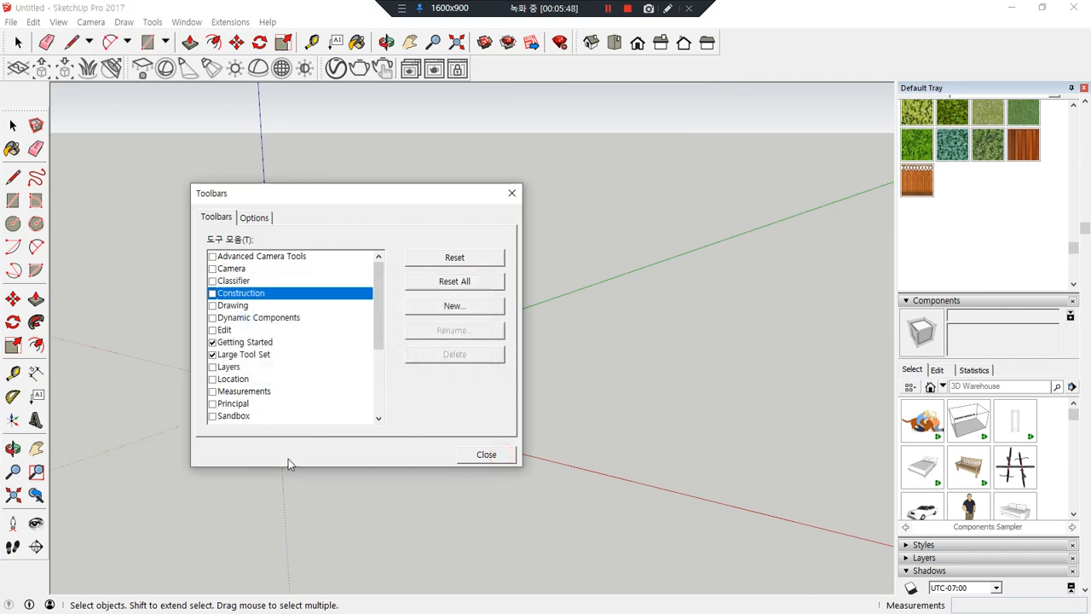
{"action": "left_click", "coordinate": [484, 458]}
- Bring up the list of available toolbars from the empty toolbar area above the model
{"action": "left_click", "coordinate": [448, 215]}
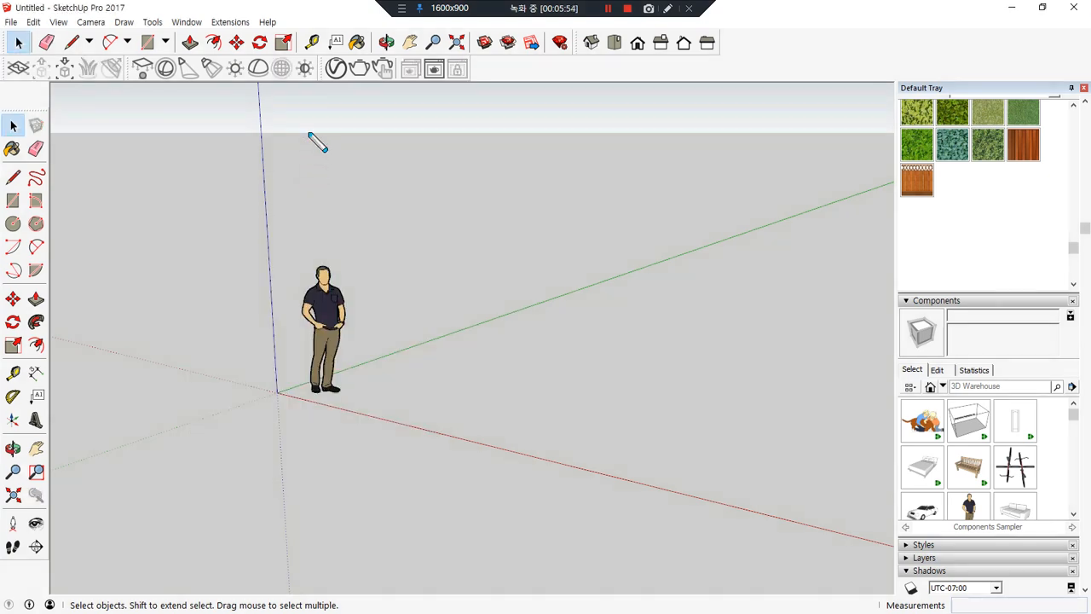
{"action": "right_click", "coordinate": [526, 68]}
{"action": "left_click", "coordinate": [499, 73]}
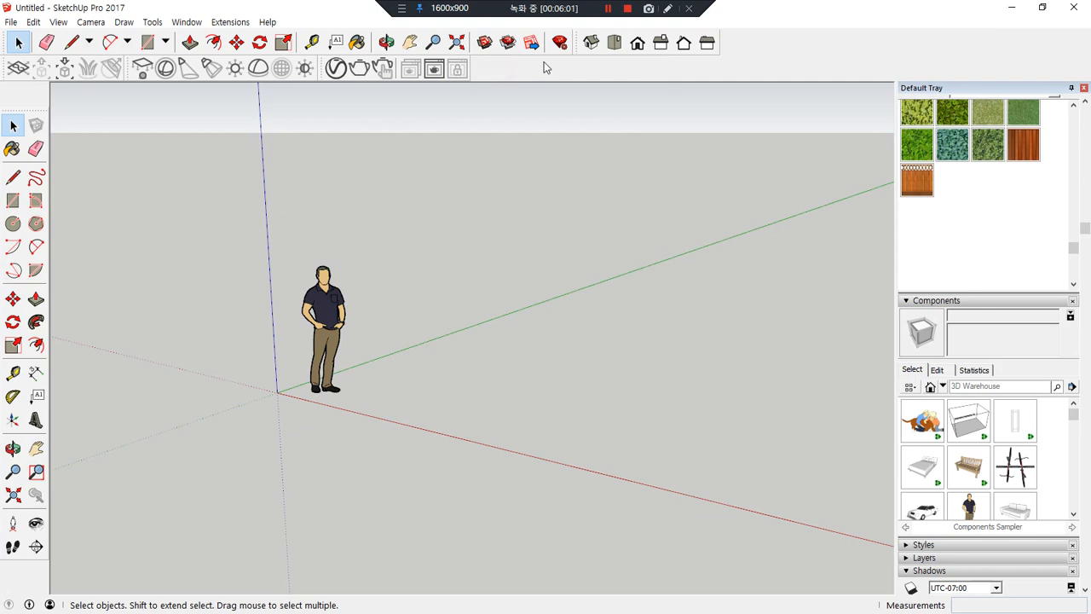
{"action": "right_click", "coordinate": [544, 65]}
{"action": "mouse_move", "coordinate": [528, 61]}
{"action": "left_mouse_down"}
{"action": "mouse_move", "coordinate": [487, 149]}
{"action": "mouse_move", "coordinate": [493, 395]}
{"action": "mouse_move", "coordinate": [550, 499]}
{"action": "left_mouse_up"}
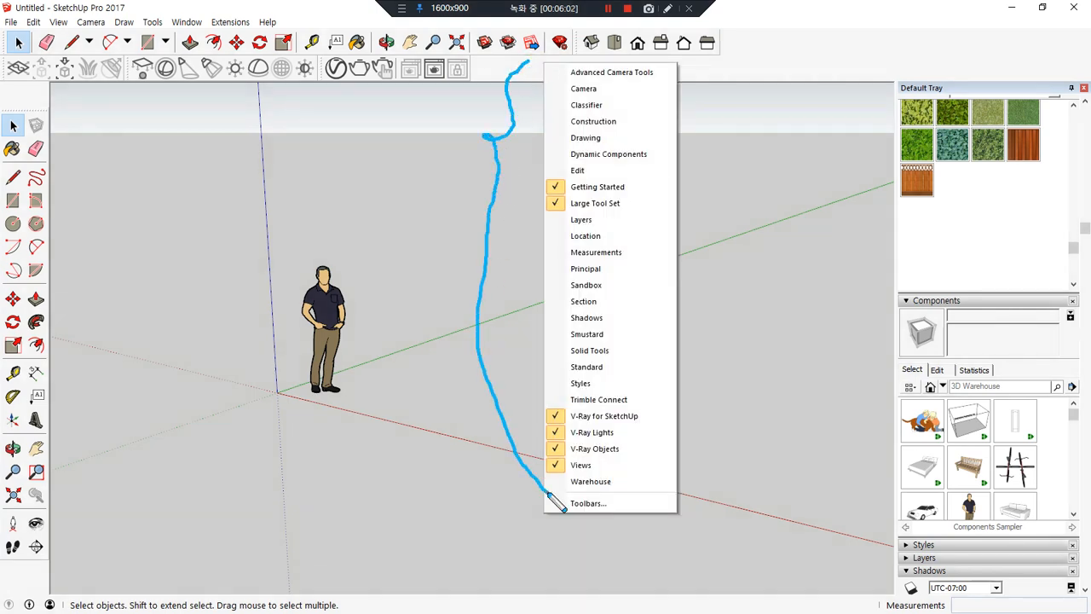
{"action": "key", "text": "Escape"}
- Show the Location toolbar floating over the model and close it
{"action": "right_click", "coordinate": [530, 64]}
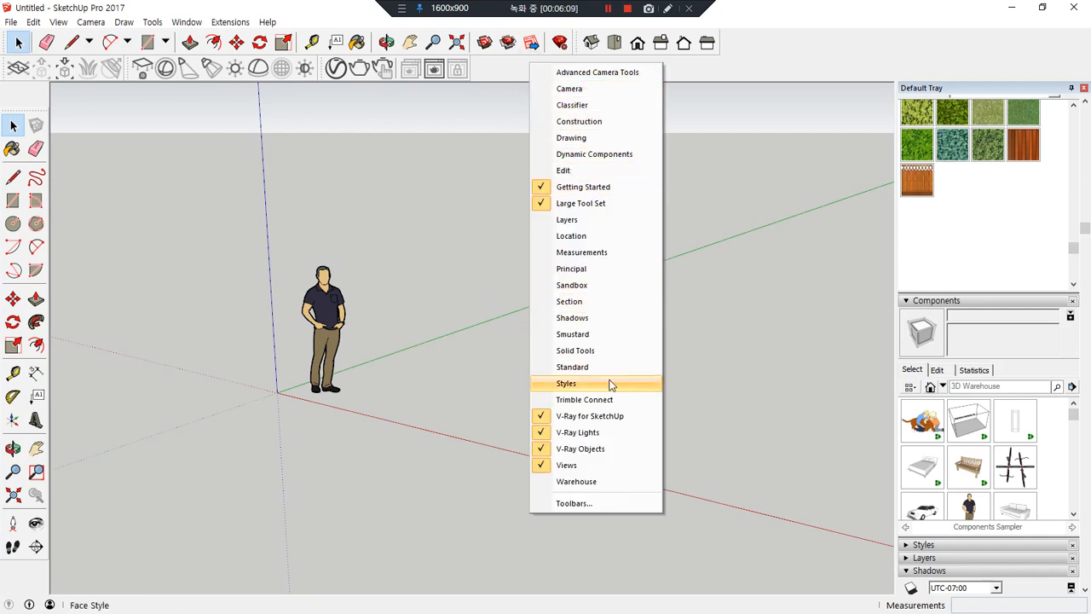
{"action": "left_click", "coordinate": [601, 236]}
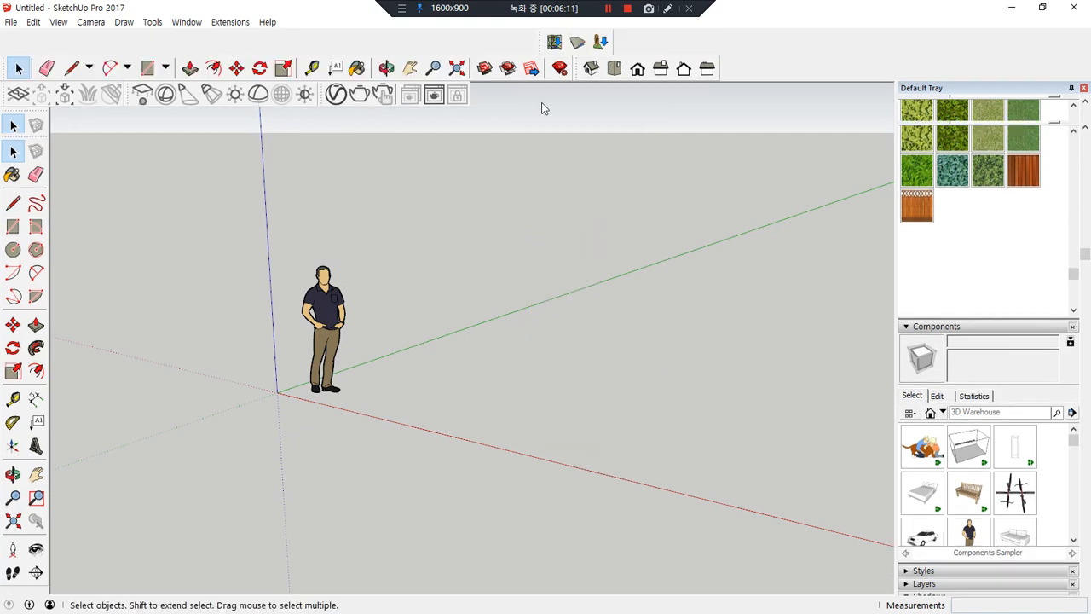
{"action": "left_click_drag", "start_coordinate": [541, 43], "coordinate": [479, 239]}
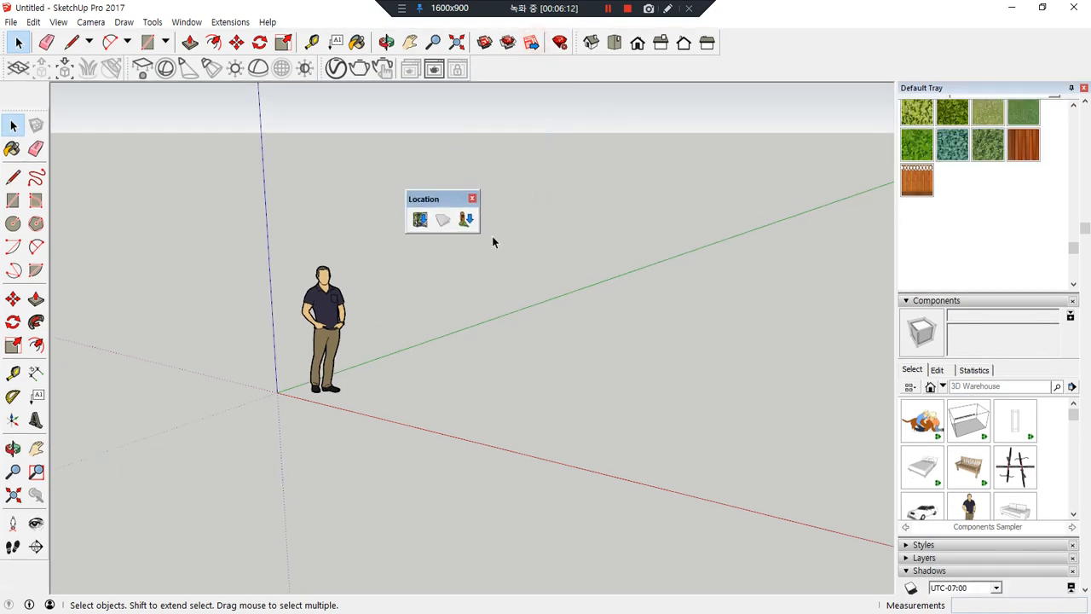
{"action": "left_click", "coordinate": [473, 199]}
- Examine which toolbars are enabled in the toolbar list and compare them with the toolbars docked around the model
{"action": "right_click", "coordinate": [525, 73]}
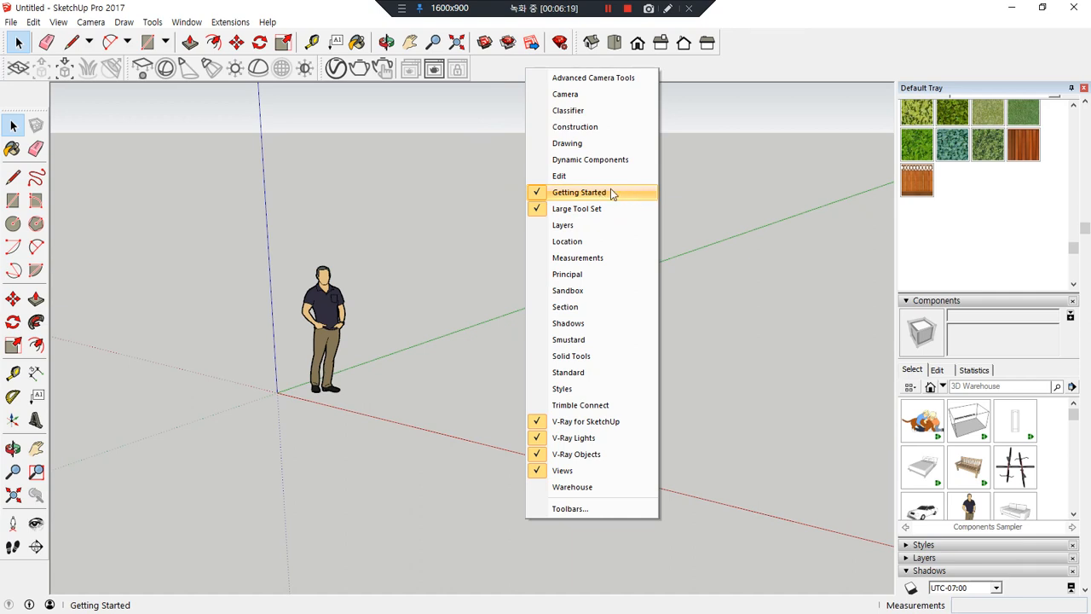
{"action": "mouse_move", "coordinate": [709, 52]}
{"action": "left_mouse_down"}
{"action": "mouse_move", "coordinate": [226, 74]}
{"action": "mouse_move", "coordinate": [12, 56]}
{"action": "mouse_move", "coordinate": [192, 30]}
{"action": "mouse_move", "coordinate": [553, 34]}
{"action": "mouse_move", "coordinate": [714, 50]}
{"action": "left_mouse_up"}
{"action": "mouse_move", "coordinate": [560, 485]}
{"action": "left_mouse_down"}
{"action": "mouse_move", "coordinate": [532, 397]}
{"action": "mouse_move", "coordinate": [640, 453]}
{"action": "mouse_move", "coordinate": [561, 484]}
{"action": "left_mouse_up"}
{"action": "mouse_move", "coordinate": [424, 98]}
{"action": "left_mouse_down"}
{"action": "mouse_move", "coordinate": [83, 75]}
{"action": "mouse_move", "coordinate": [422, 81]}
{"action": "mouse_move", "coordinate": [387, 117]}
{"action": "left_mouse_up"}
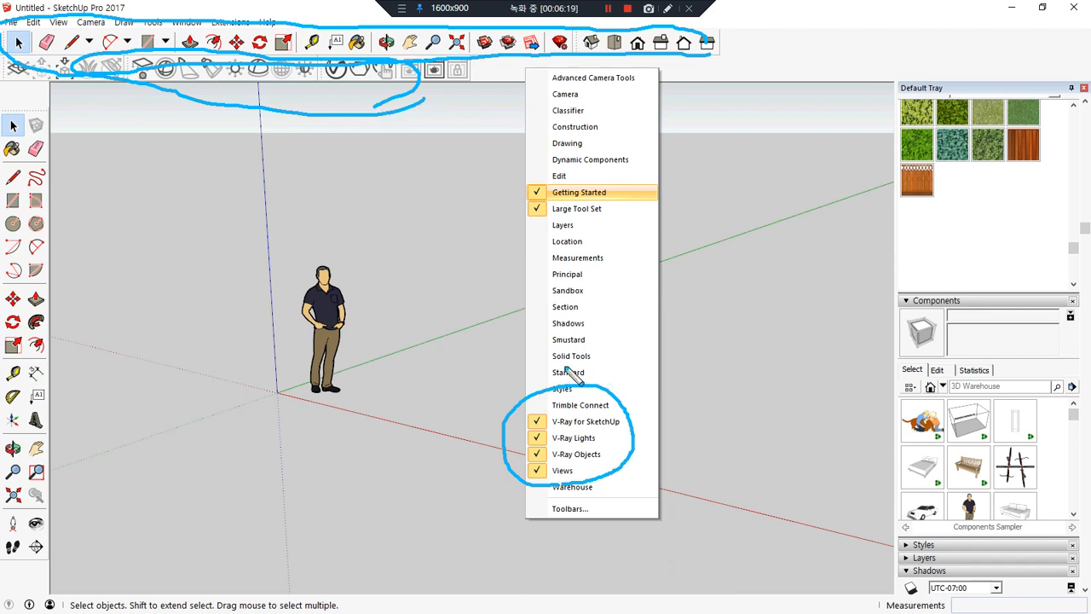
{"action": "key", "text": "Escape"}
{"action": "left_click_drag", "start_coordinate": [619, 221], "coordinate": [535, 221]}
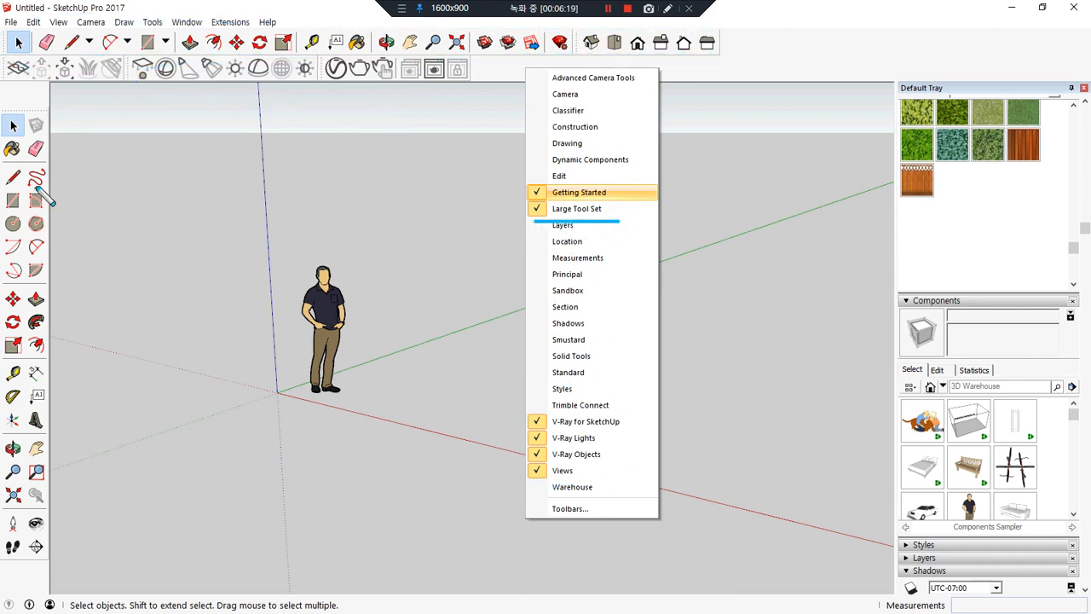
{"action": "mouse_move", "coordinate": [7, 102]}
{"action": "left_mouse_down"}
{"action": "mouse_move", "coordinate": [72, 375]}
{"action": "mouse_move", "coordinate": [8, 418]}
{"action": "mouse_move", "coordinate": [39, 128]}
{"action": "mouse_move", "coordinate": [15, 200]}
{"action": "mouse_move", "coordinate": [30, 245]}
{"action": "mouse_move", "coordinate": [10, 320]}
{"action": "mouse_move", "coordinate": [34, 358]}
{"action": "mouse_move", "coordinate": [38, 435]}
{"action": "mouse_move", "coordinate": [10, 468]}
{"action": "left_mouse_up"}
{"action": "key", "text": "e"}
{"action": "mouse_move", "coordinate": [180, 41]}
{"action": "left_mouse_down"}
{"action": "mouse_move", "coordinate": [241, 15]}
{"action": "mouse_move", "coordinate": [221, 47]}
{"action": "left_mouse_up"}
{"action": "mouse_move", "coordinate": [38, 309]}
{"action": "left_mouse_down"}
{"action": "mouse_move", "coordinate": [21, 365]}
{"action": "mouse_move", "coordinate": [45, 313]}
{"action": "left_mouse_up"}
{"action": "mouse_move", "coordinate": [256, 107]}
{"action": "left_mouse_down"}
{"action": "mouse_move", "coordinate": [274, 78]}
{"action": "mouse_move", "coordinate": [133, 286]}
{"action": "mouse_move", "coordinate": [155, 303]}
{"action": "left_mouse_up"}
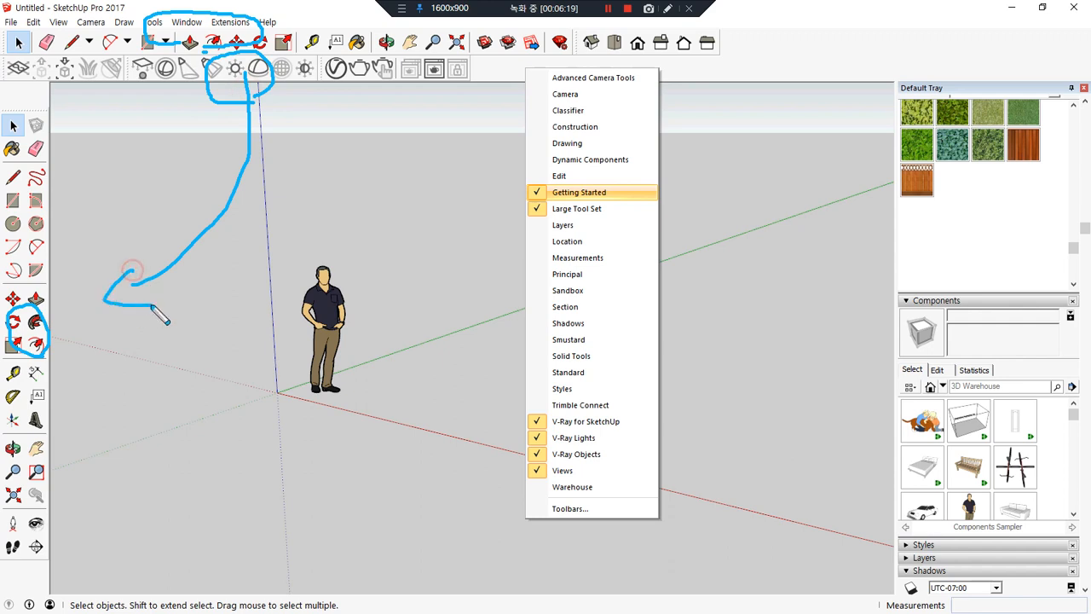
{"action": "left_click_drag", "start_coordinate": [247, 76], "coordinate": [304, 106]}
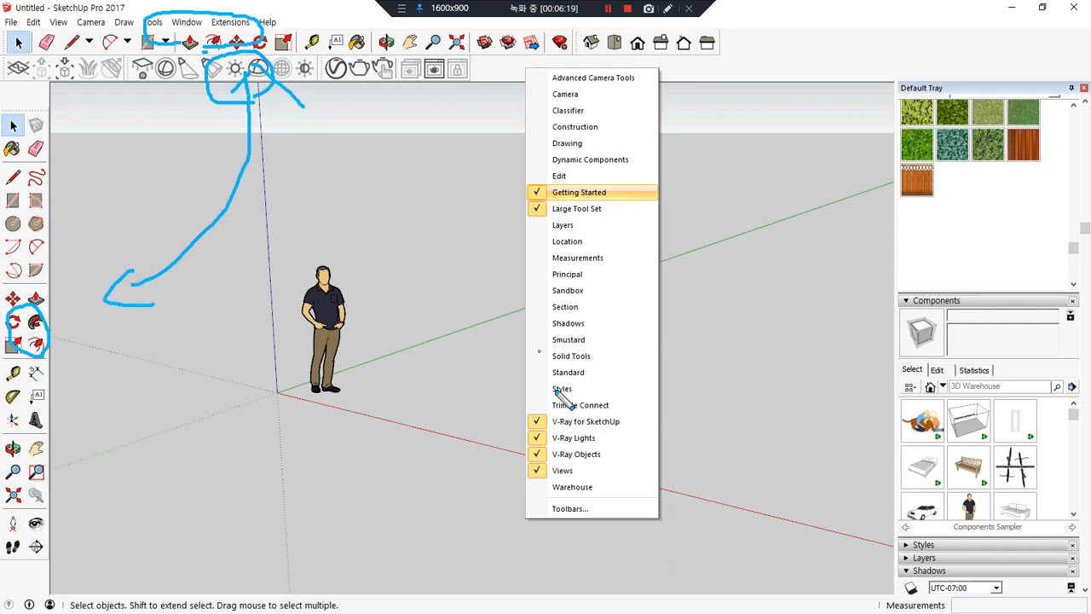
{"action": "left_click_drag", "start_coordinate": [588, 478], "coordinate": [541, 479]}
{"action": "mouse_move", "coordinate": [723, 55]}
{"action": "left_mouse_down"}
{"action": "mouse_move", "coordinate": [598, 67]}
{"action": "mouse_move", "coordinate": [665, 32]}
{"action": "mouse_move", "coordinate": [729, 64]}
{"action": "left_mouse_up"}
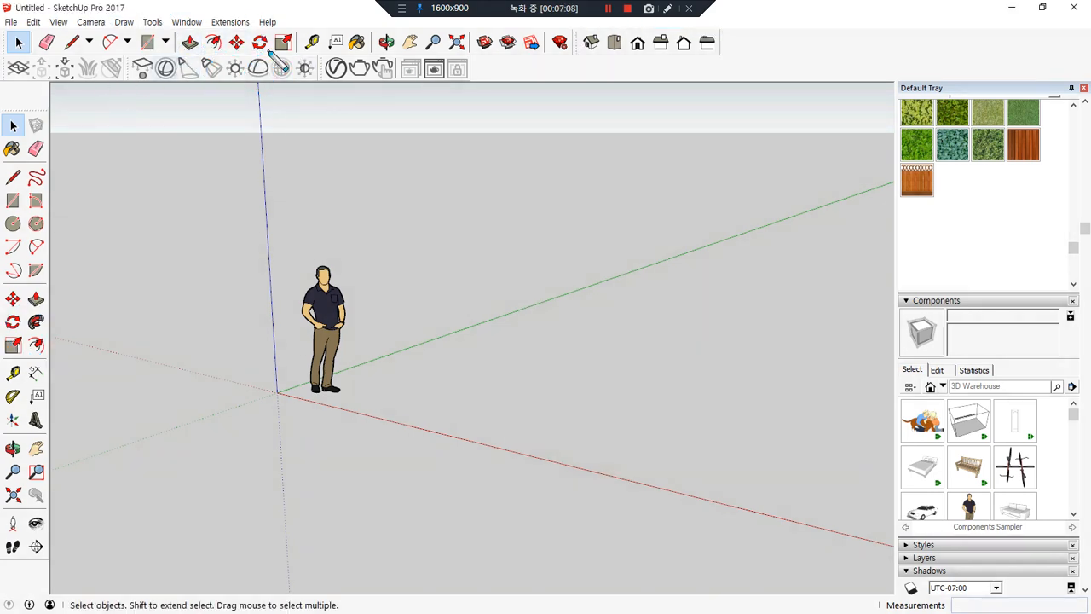
{"action": "mouse_move", "coordinate": [22, 164]}
{"action": "left_mouse_down"}
{"action": "mouse_move", "coordinate": [7, 224]}
{"action": "mouse_move", "coordinate": [51, 281]}
{"action": "mouse_move", "coordinate": [66, 193]}
{"action": "mouse_move", "coordinate": [39, 184]}
{"action": "left_mouse_up"}
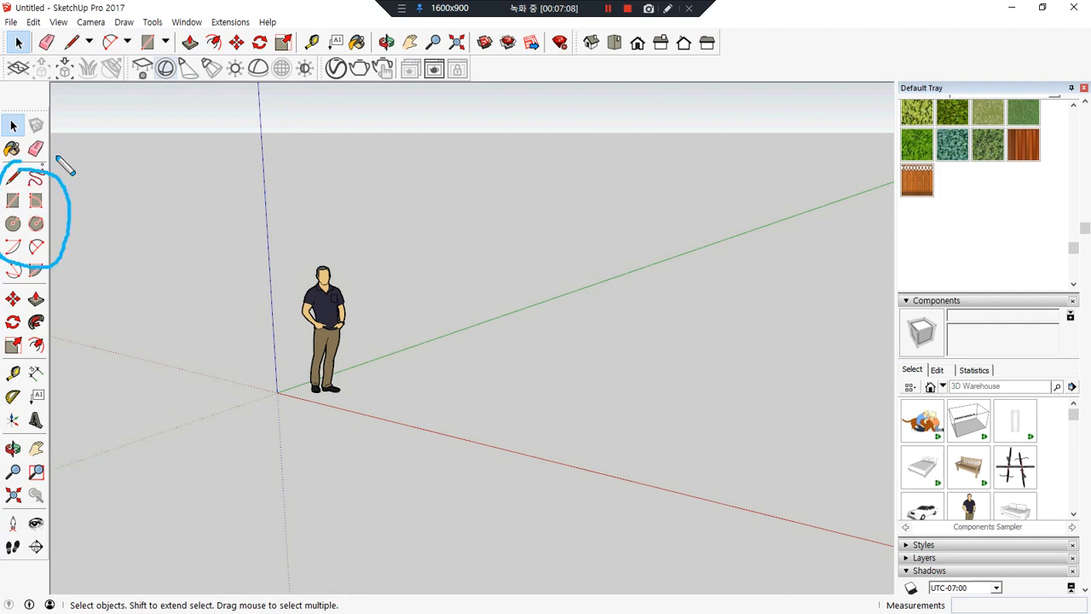
{"action": "left_click", "coordinate": [123, 22]}
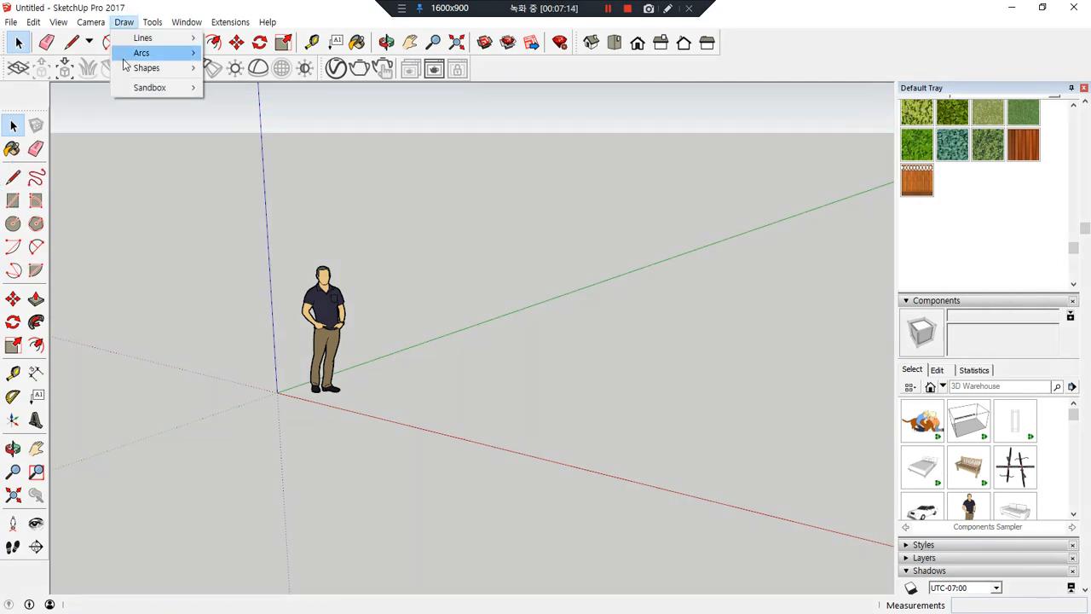
{"action": "mouse_move", "coordinate": [152, 22]}
{"action": "mouse_move", "coordinate": [33, 373]}
{"action": "left_mouse_down"}
{"action": "mouse_move", "coordinate": [1, 360]}
{"action": "mouse_move", "coordinate": [61, 347]}
{"action": "mouse_move", "coordinate": [42, 373]}
{"action": "left_mouse_up"}
{"action": "key", "text": "Escape"}
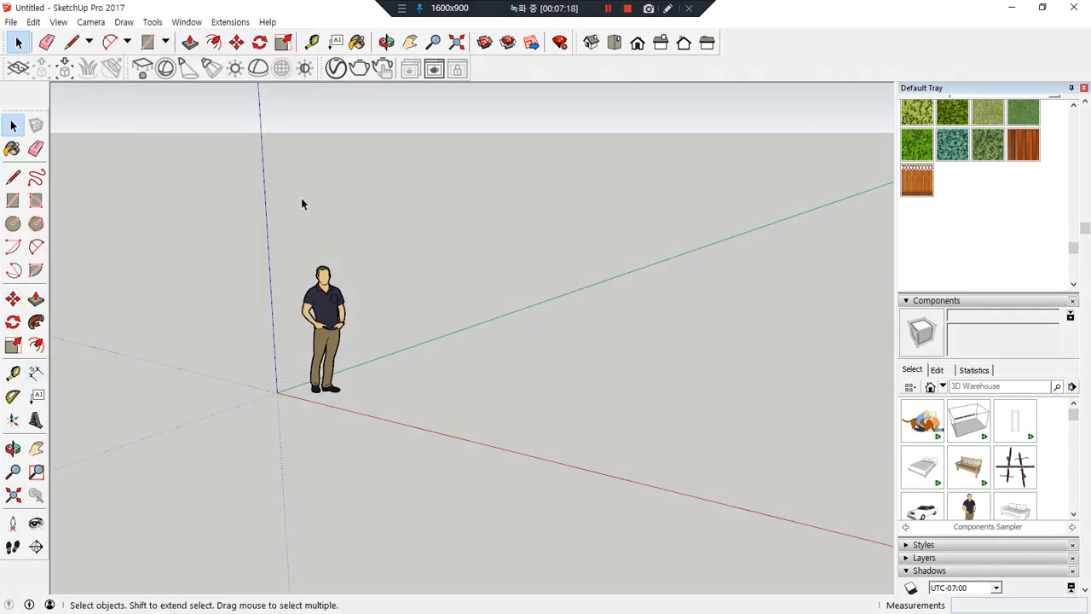
{"action": "mouse_move", "coordinate": [262, 69]}
{"action": "left_mouse_down"}
{"action": "mouse_move", "coordinate": [249, 24]}
{"action": "mouse_move", "coordinate": [266, 73]}
{"action": "left_mouse_up"}
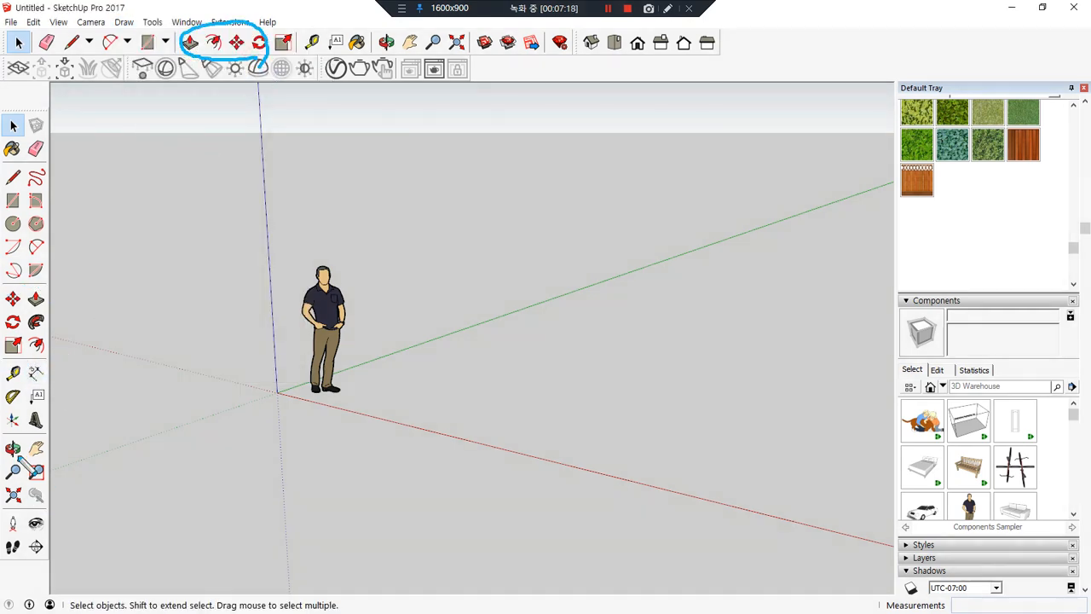
{"action": "mouse_move", "coordinate": [38, 436]}
{"action": "left_mouse_down"}
{"action": "mouse_move", "coordinate": [24, 363]}
{"action": "mouse_move", "coordinate": [34, 442]}
{"action": "left_mouse_up"}
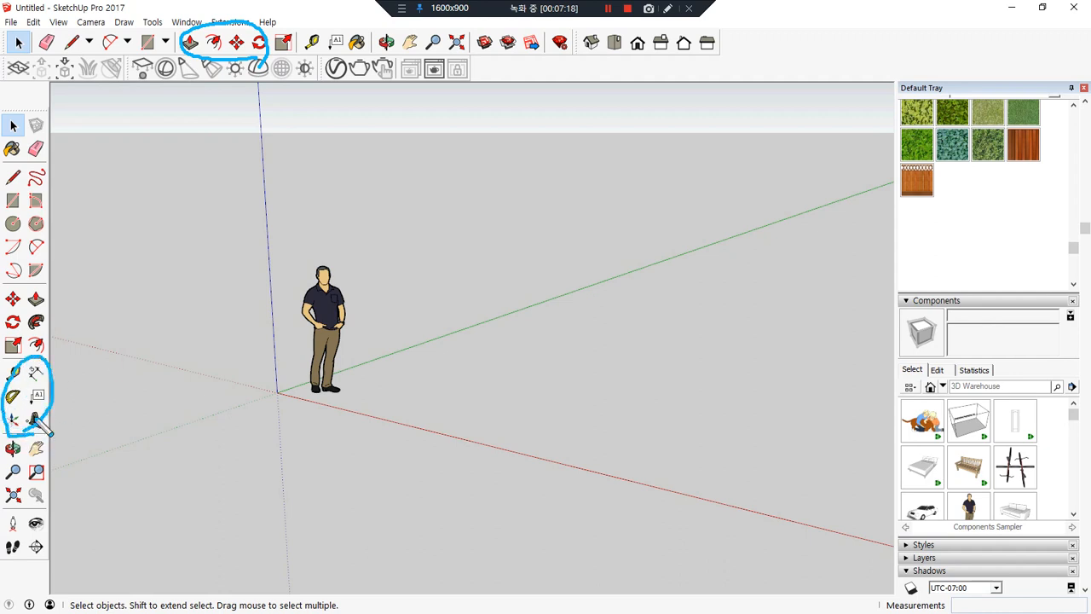
{"action": "mouse_move", "coordinate": [353, 62]}
{"action": "left_mouse_down"}
{"action": "mouse_move", "coordinate": [310, 45]}
{"action": "mouse_move", "coordinate": [344, 56]}
{"action": "left_mouse_up"}
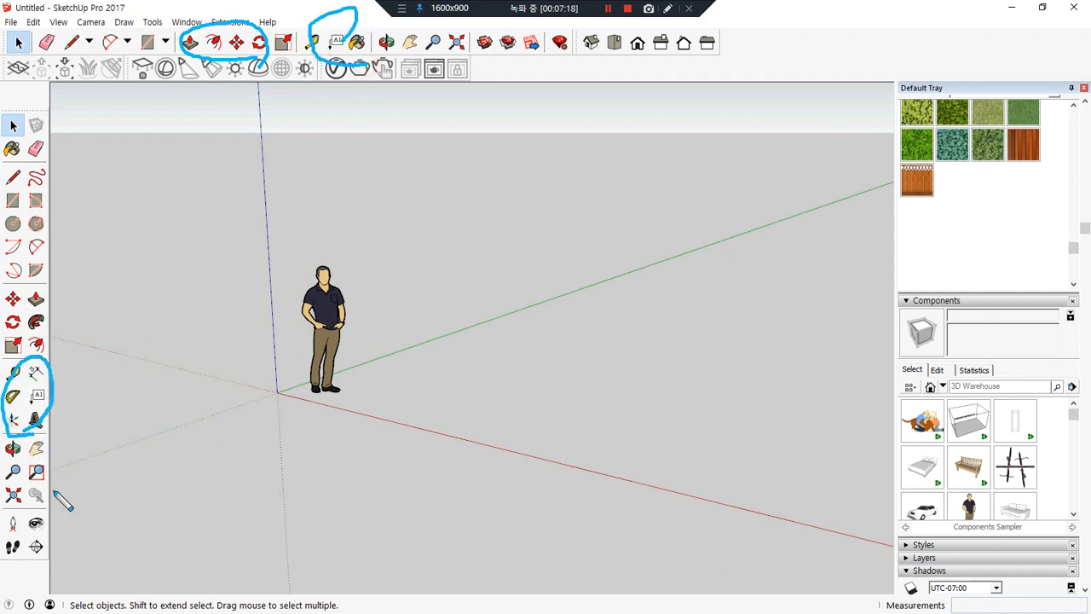
{"action": "mouse_move", "coordinate": [13, 502]}
{"action": "left_mouse_down"}
{"action": "mouse_move", "coordinate": [57, 474]}
{"action": "mouse_move", "coordinate": [14, 512]}
{"action": "left_mouse_up"}
{"action": "mouse_move", "coordinate": [474, 56]}
{"action": "left_mouse_down"}
{"action": "mouse_move", "coordinate": [394, 50]}
{"action": "mouse_move", "coordinate": [445, 71]}
{"action": "left_mouse_up"}
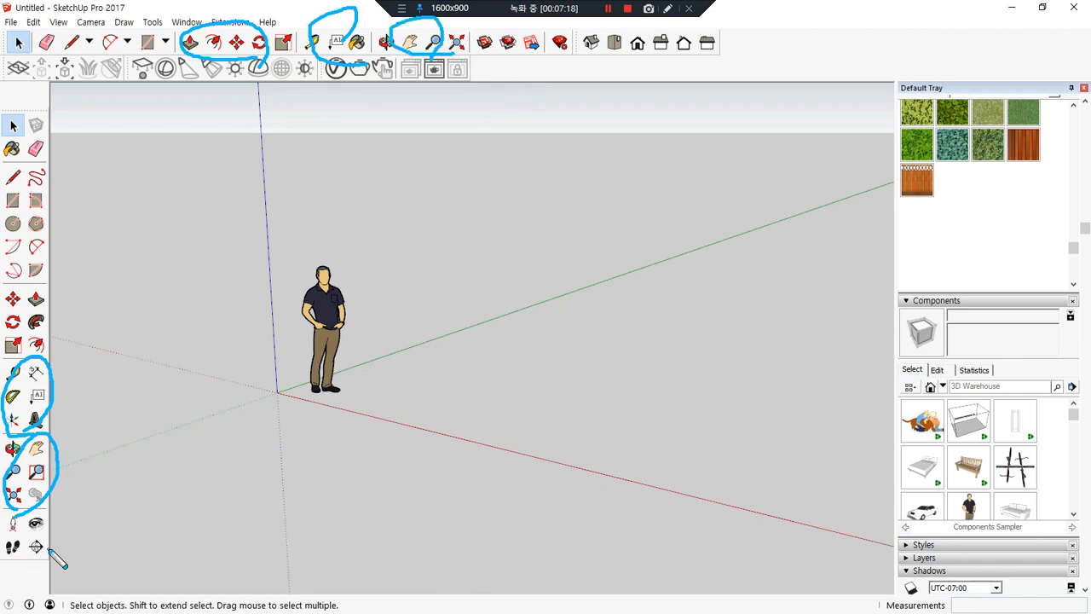
{"action": "mouse_move", "coordinate": [6, 505]}
{"action": "left_mouse_down"}
{"action": "mouse_move", "coordinate": [40, 491]}
{"action": "mouse_move", "coordinate": [60, 553]}
{"action": "mouse_move", "coordinate": [8, 544]}
{"action": "mouse_move", "coordinate": [29, 554]}
{"action": "left_mouse_up"}
{"action": "mouse_move", "coordinate": [39, 155]}
{"action": "left_mouse_down"}
{"action": "mouse_move", "coordinate": [1, 164]}
{"action": "mouse_move", "coordinate": [56, 133]}
{"action": "mouse_move", "coordinate": [39, 159]}
{"action": "left_mouse_up"}
{"action": "mouse_move", "coordinate": [51, 51]}
{"action": "left_mouse_down"}
{"action": "mouse_move", "coordinate": [30, 25]}
{"action": "mouse_move", "coordinate": [38, 69]}
{"action": "left_mouse_up"}
{"action": "mouse_move", "coordinate": [26, 272]}
{"action": "left_mouse_down"}
{"action": "mouse_move", "coordinate": [45, 214]}
{"action": "mouse_move", "coordinate": [30, 248]}
{"action": "left_mouse_up"}
{"action": "left_click_drag", "start_coordinate": [147, 25], "coordinate": [151, 65]}
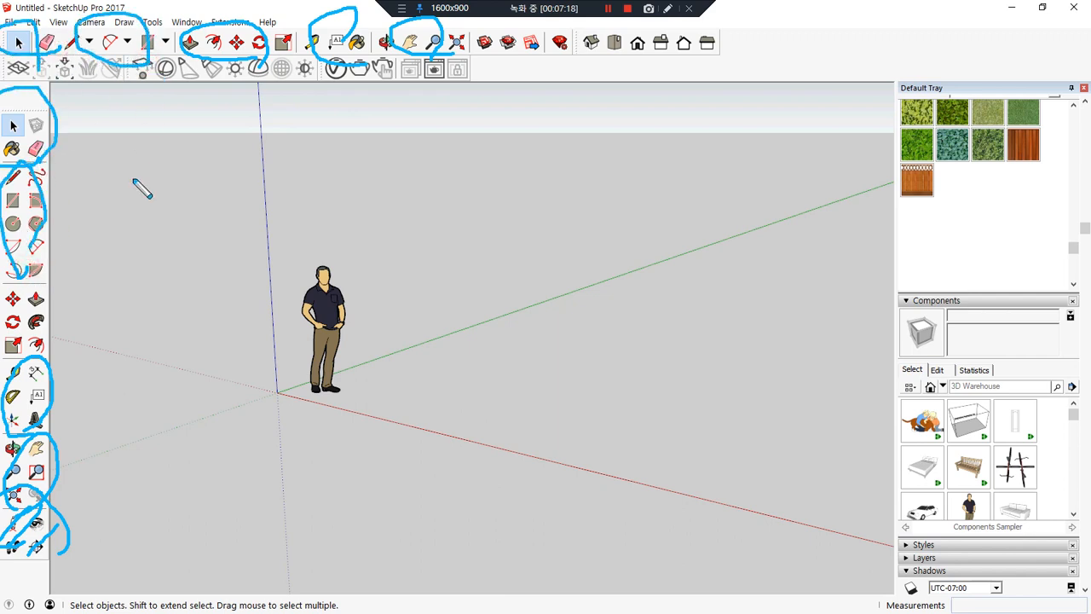
{"action": "mouse_move", "coordinate": [687, 65]}
{"action": "left_mouse_down"}
{"action": "mouse_move", "coordinate": [588, 40]}
{"action": "mouse_move", "coordinate": [698, 57]}
{"action": "mouse_move", "coordinate": [645, 132]}
{"action": "left_mouse_up"}
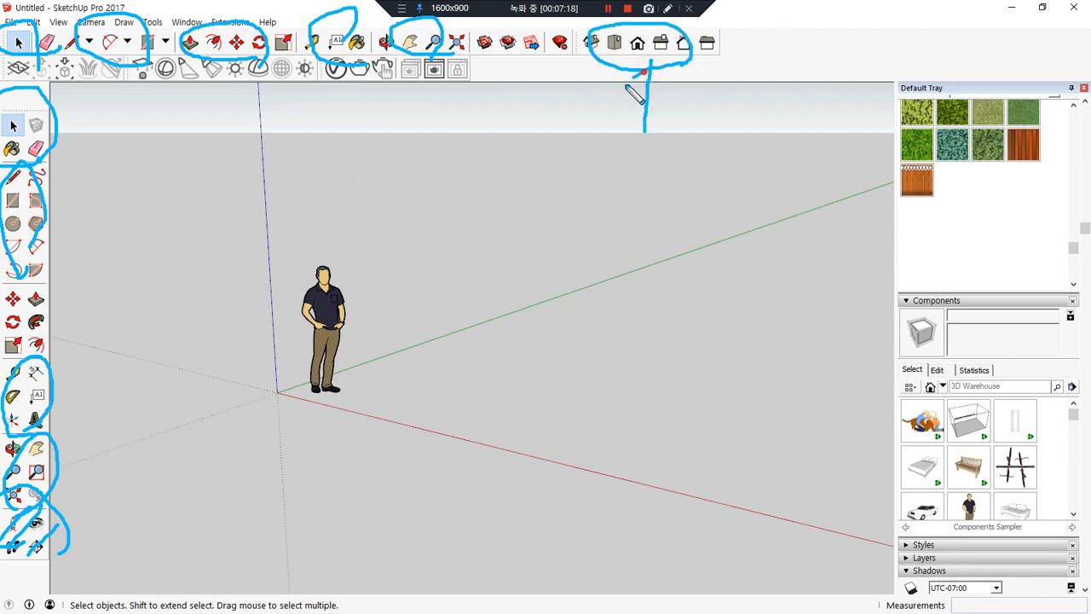
{"action": "left_click_drag", "start_coordinate": [626, 85], "coordinate": [619, 93]}
{"action": "left_click_drag", "start_coordinate": [646, 72], "coordinate": [662, 91]}
{"action": "mouse_move", "coordinate": [570, 175]}
{"action": "left_mouse_down"}
{"action": "mouse_move", "coordinate": [597, 185]}
{"action": "mouse_move", "coordinate": [606, 154]}
{"action": "left_mouse_up"}
{"action": "mouse_move", "coordinate": [610, 171]}
{"action": "left_mouse_down"}
{"action": "mouse_move", "coordinate": [665, 178]}
{"action": "mouse_move", "coordinate": [682, 155]}
{"action": "left_mouse_up"}
{"action": "left_click", "coordinate": [613, 189]}
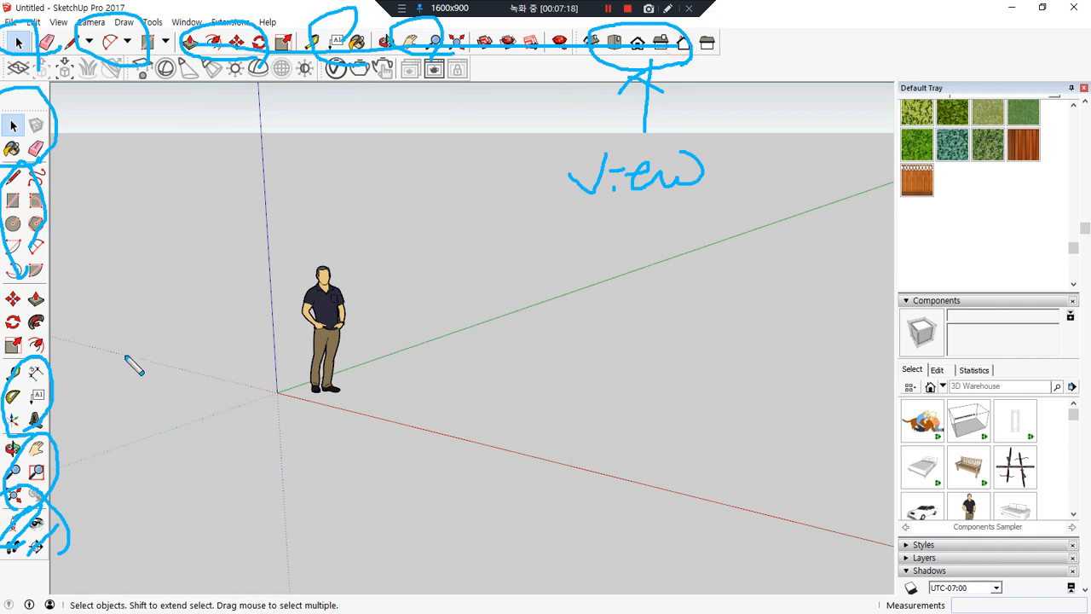
{"action": "mouse_move", "coordinate": [102, 186]}
{"action": "left_mouse_down"}
{"action": "mouse_move", "coordinate": [57, 212]}
{"action": "mouse_move", "coordinate": [74, 244]}
{"action": "left_mouse_up"}
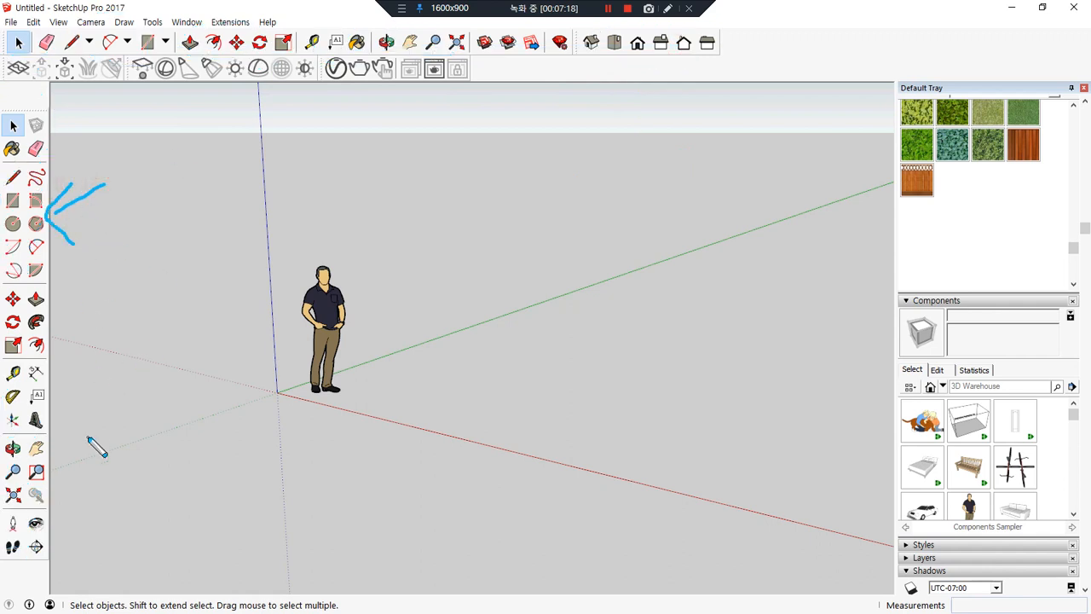
{"action": "mouse_move", "coordinate": [166, 275]}
{"action": "left_mouse_down"}
{"action": "mouse_move", "coordinate": [51, 319]}
{"action": "mouse_move", "coordinate": [76, 307]}
{"action": "mouse_move", "coordinate": [60, 269]}
{"action": "left_mouse_up"}
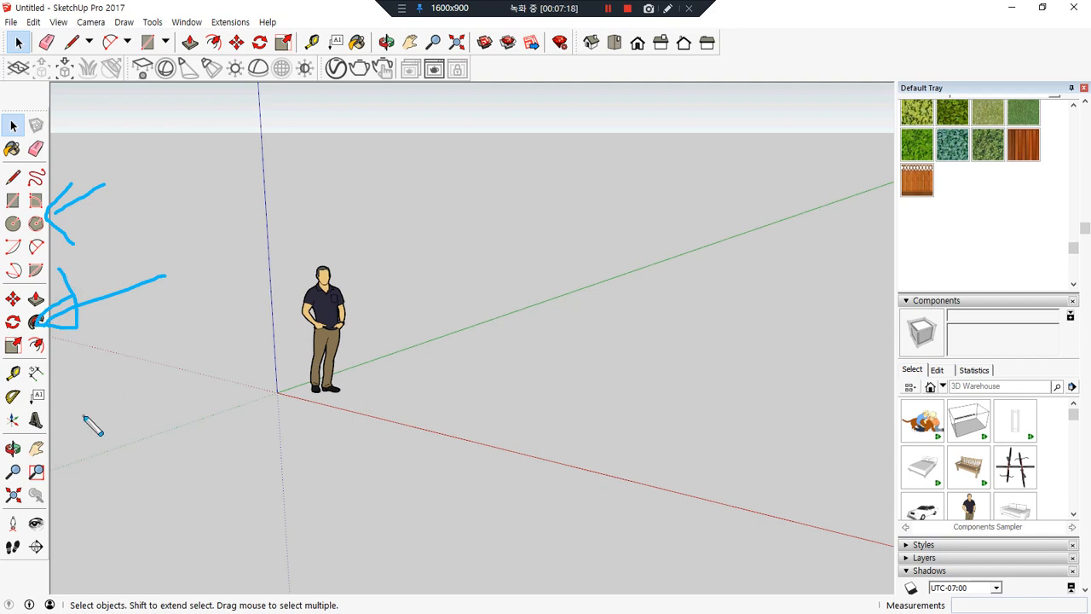
{"action": "mouse_move", "coordinate": [958, 157]}
{"action": "left_mouse_down"}
{"action": "mouse_move", "coordinate": [867, 107]}
{"action": "mouse_move", "coordinate": [968, 90]}
{"action": "mouse_move", "coordinate": [936, 150]}
{"action": "left_mouse_up"}
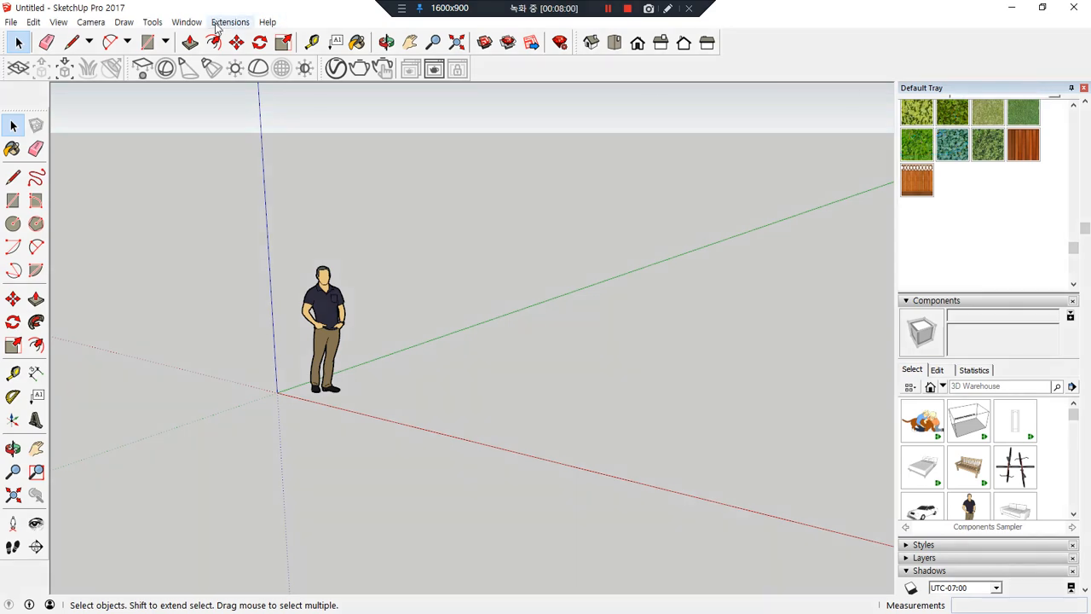
- Collapse all expanded panels in the Default Tray, including Materials, Components, Shadows, Scenes and Soften Edges
{"action": "scroll", "coordinate": [918, 241], "scroll_direction": "up", "scroll_amount": 5}
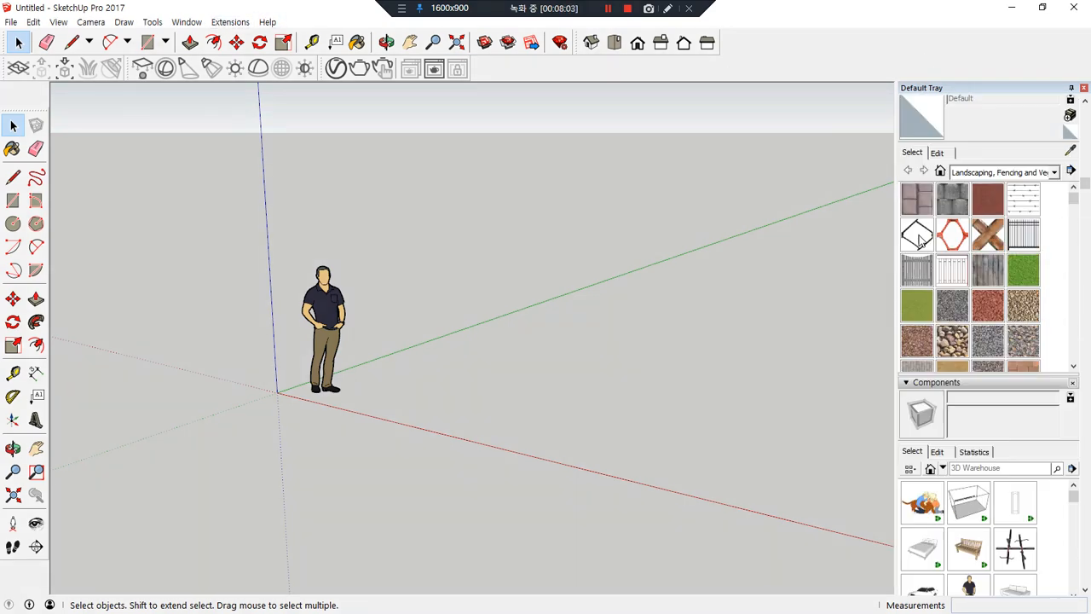
{"action": "left_click", "coordinate": [906, 101]}
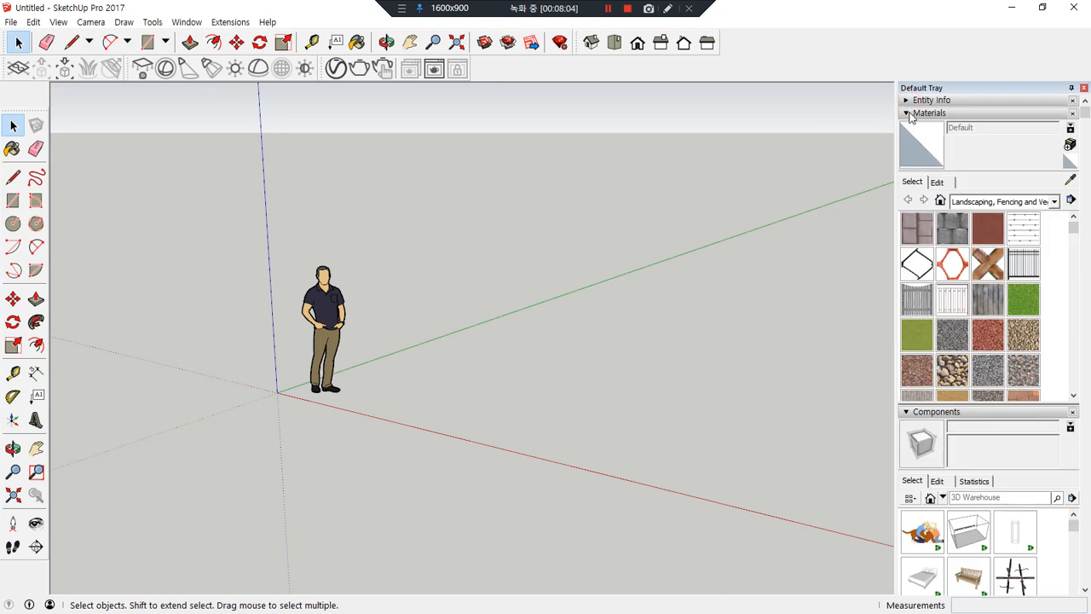
{"action": "left_click", "coordinate": [907, 113]}
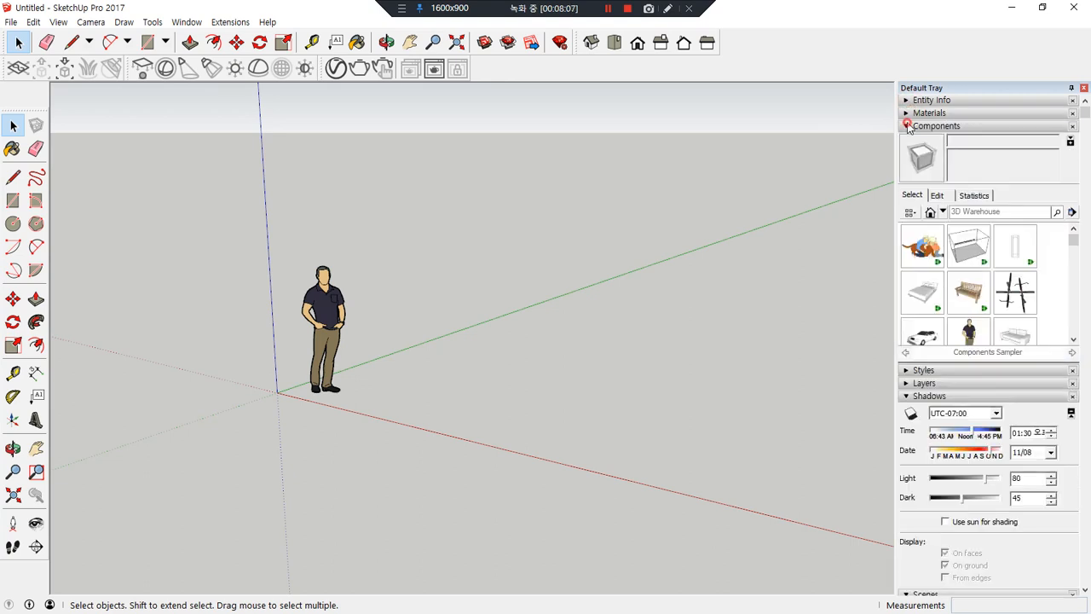
{"action": "left_click", "coordinate": [907, 126]}
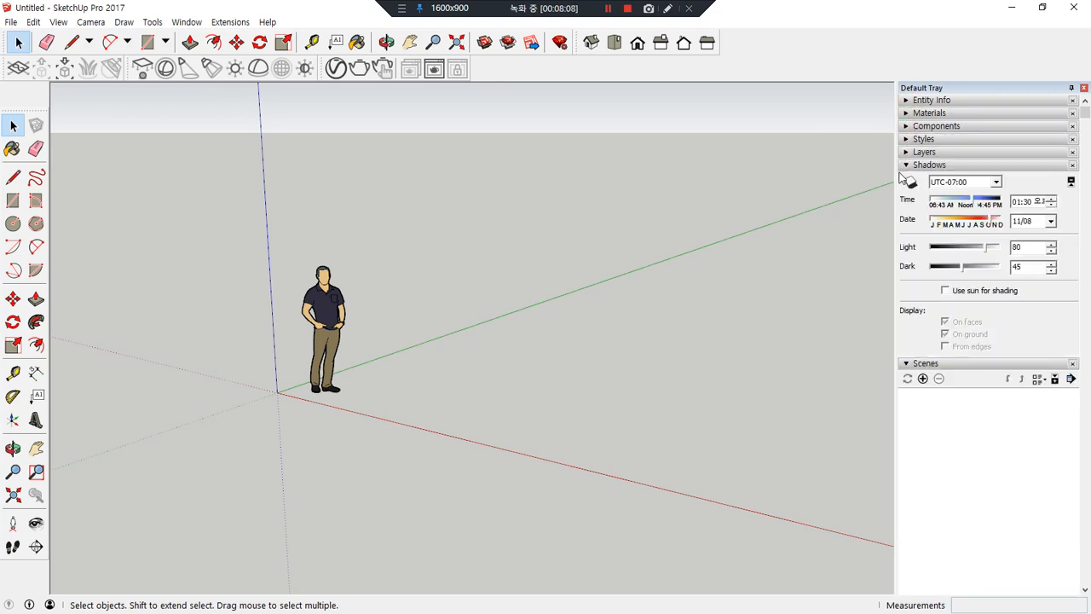
{"action": "left_click", "coordinate": [906, 165]}
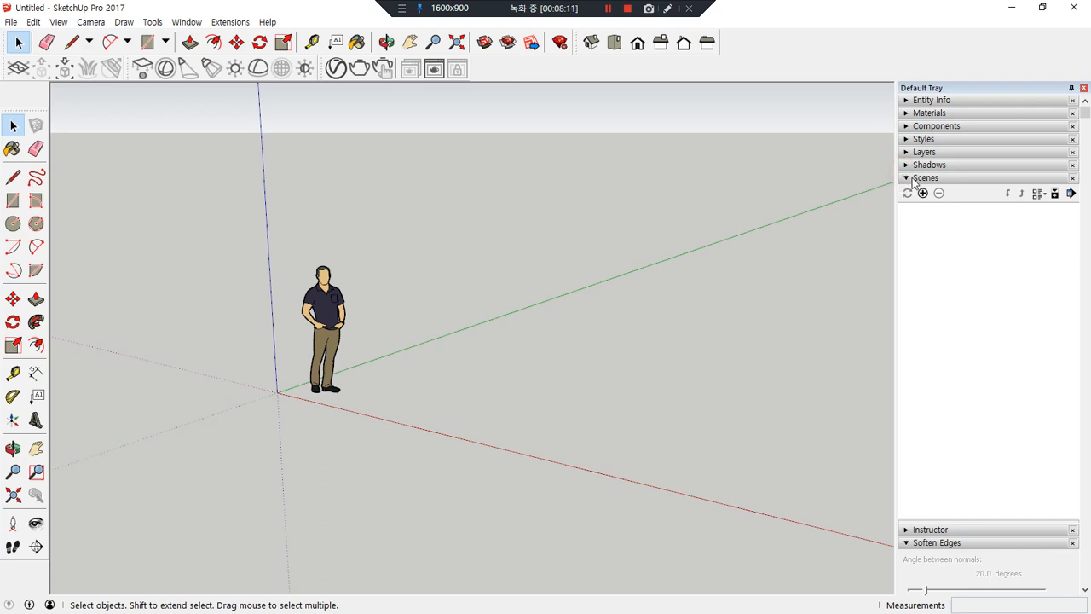
{"action": "left_click", "coordinate": [907, 178]}
{"action": "left_click", "coordinate": [907, 206]}
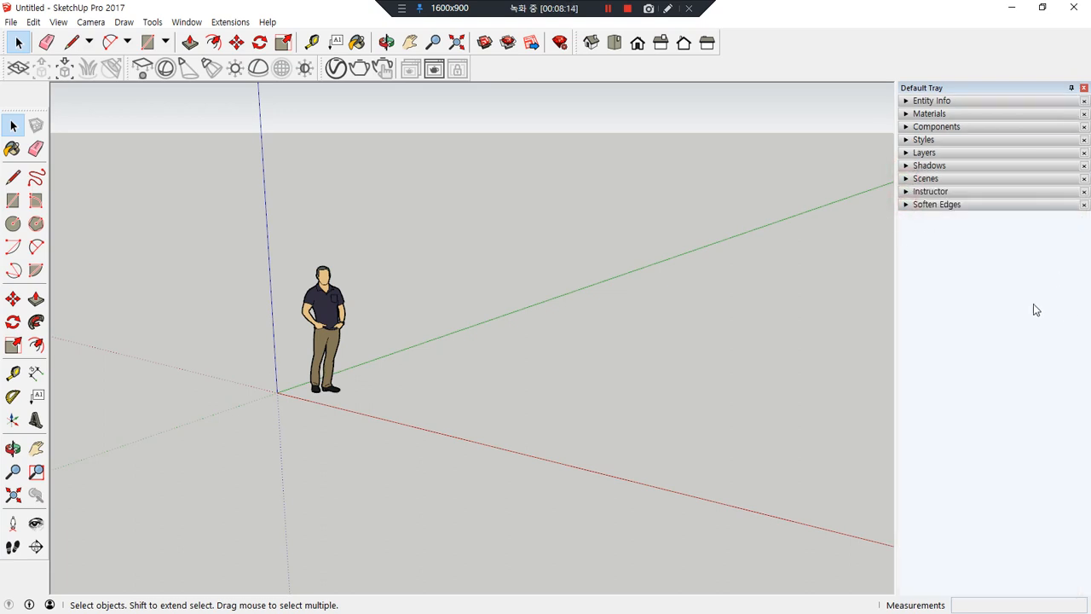
- Examine which panels are enabled for the Default Tray, checking both its panel list and the Manage Trays dialog
{"action": "left_click", "coordinate": [187, 22]}
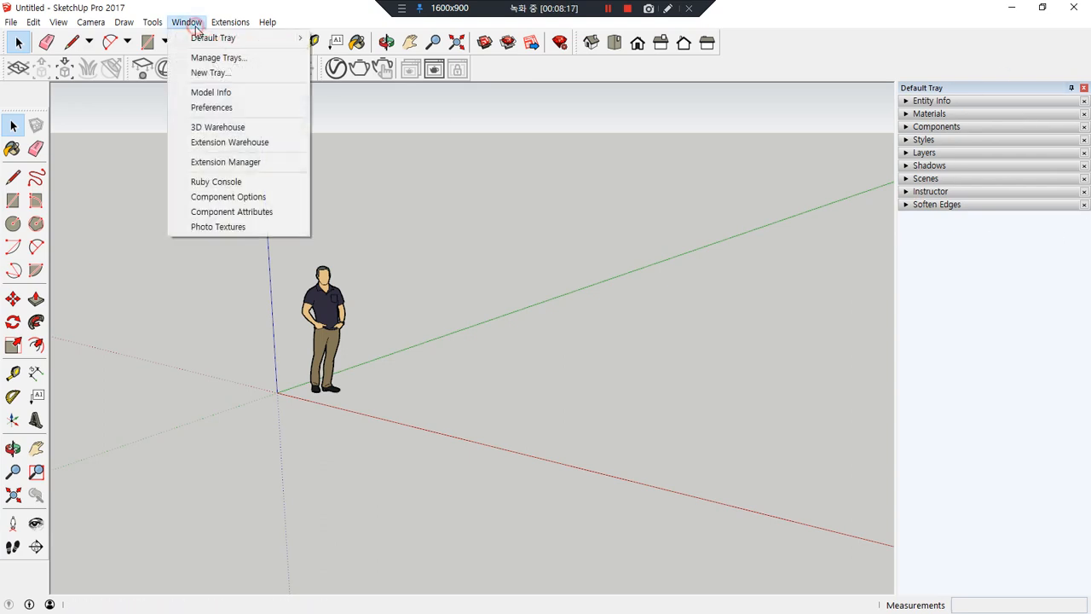
{"action": "left_click", "coordinate": [195, 37]}
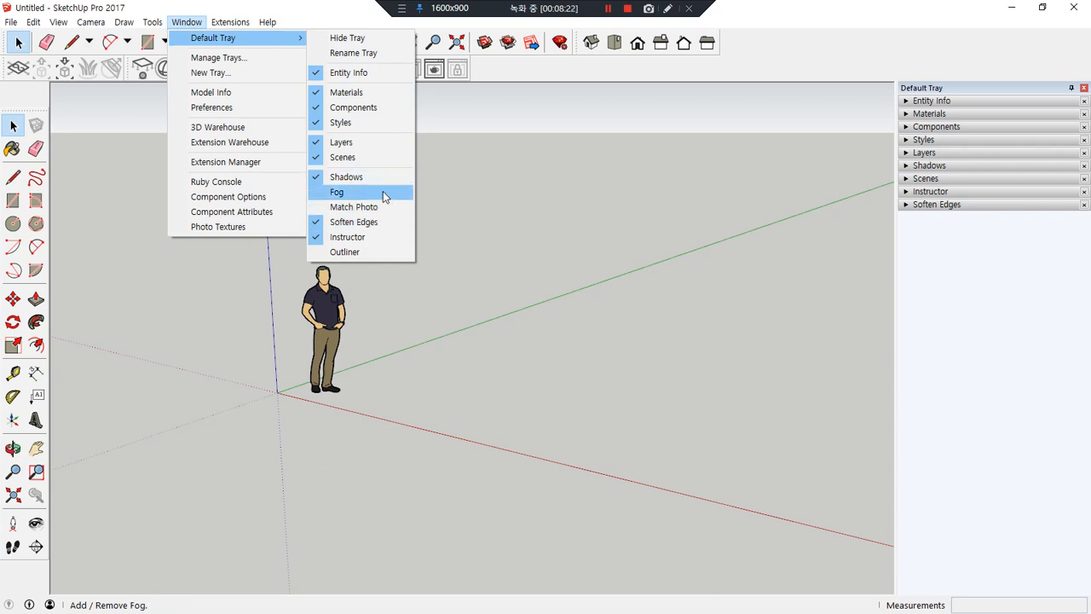
{"action": "left_click", "coordinate": [253, 58]}
{"action": "left_click", "coordinate": [426, 244]}
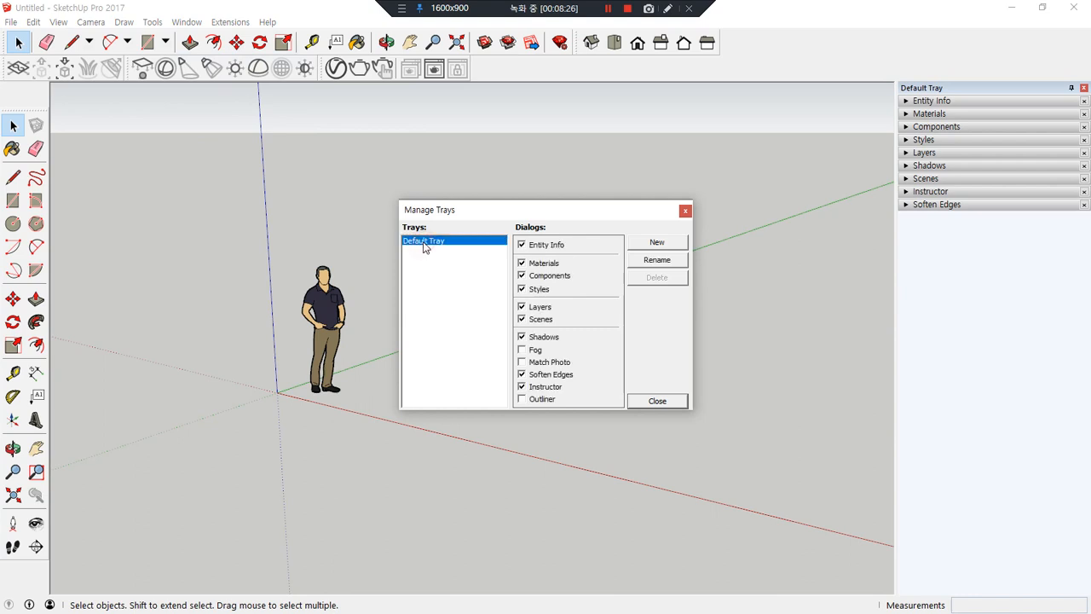
{"action": "left_click", "coordinate": [687, 210]}
{"action": "left_click", "coordinate": [186, 22]}
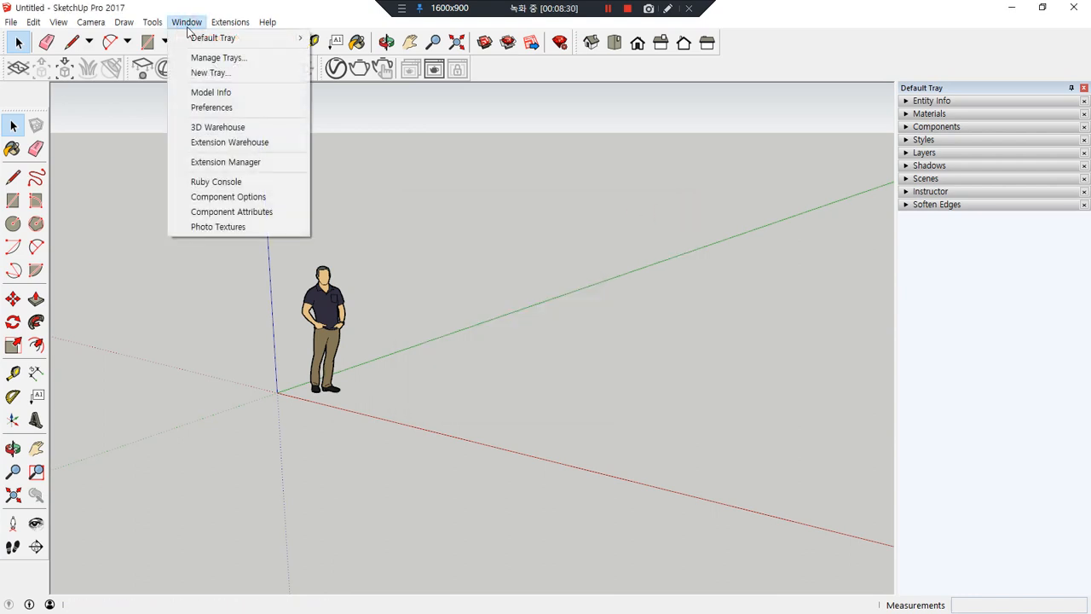
{"action": "mouse_move", "coordinate": [206, 42]}
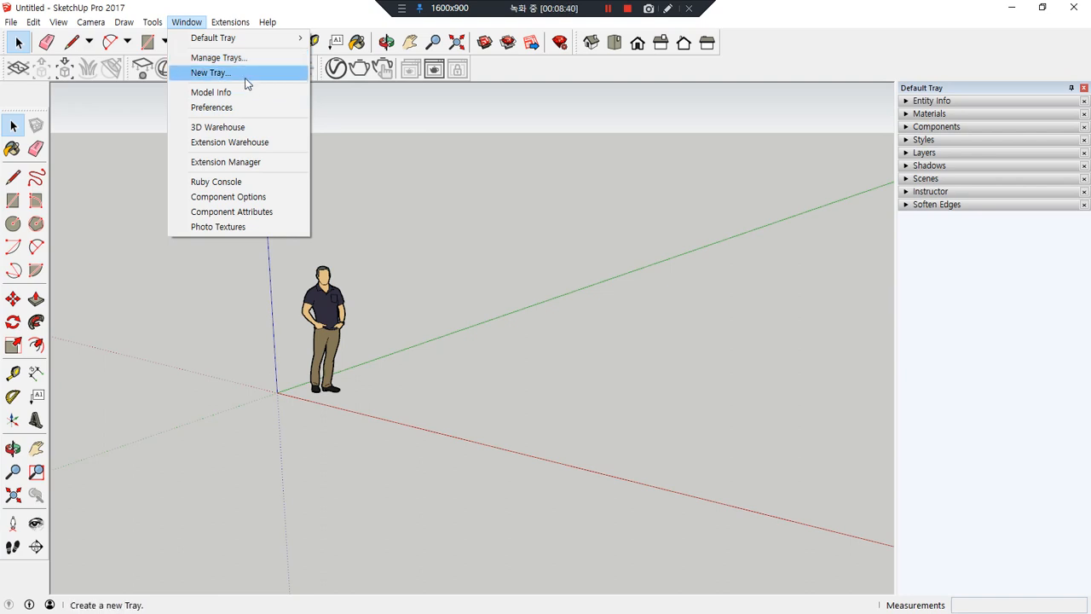
{"action": "mouse_move", "coordinate": [297, 40]}
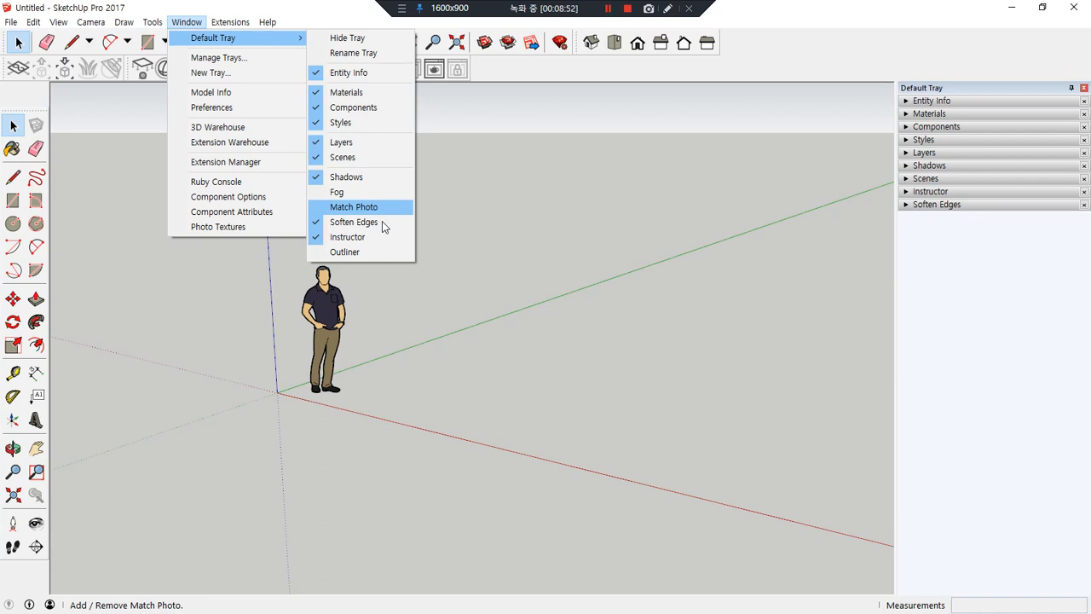
{"action": "left_click", "coordinate": [1000, 311]}
- Expand the Soften Edges and Components panels in the Default Tray and enlarge the Components panel to show more thumbnails
{"action": "left_click", "coordinate": [907, 205]}
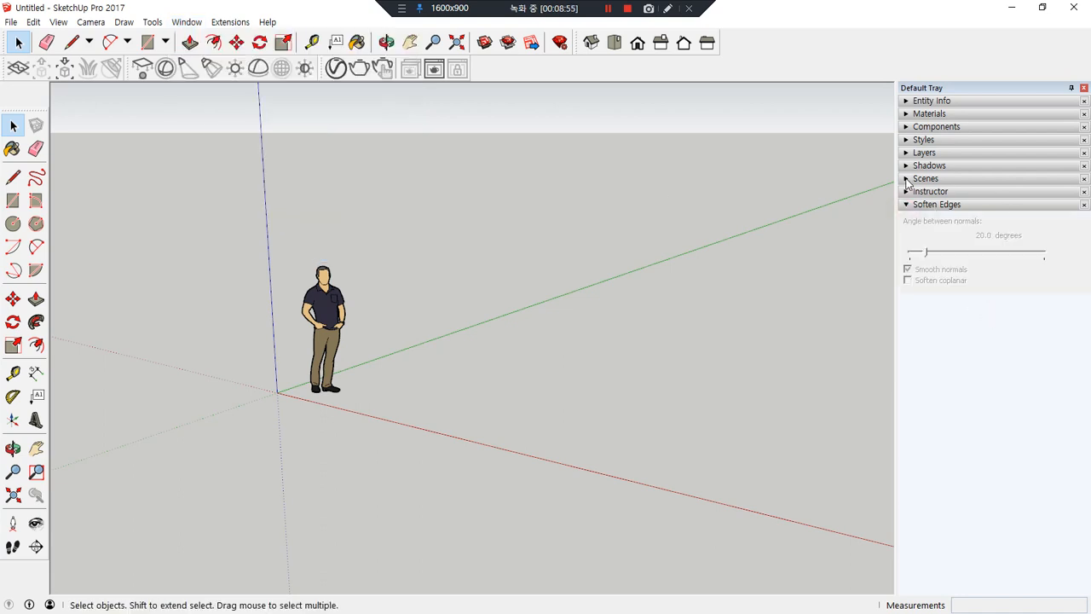
{"action": "left_click", "coordinate": [909, 126]}
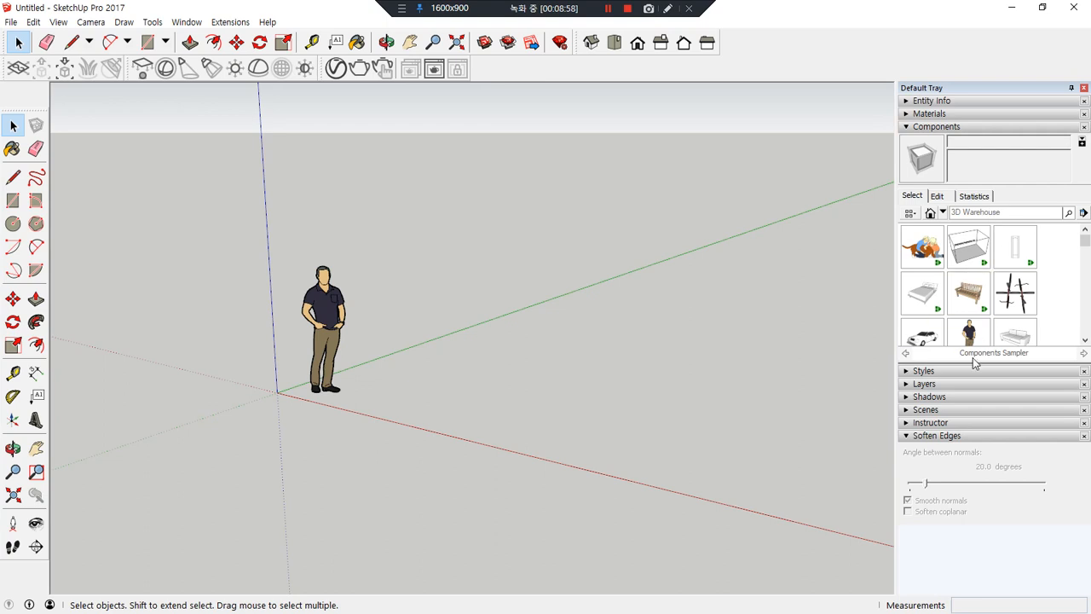
{"action": "left_click_drag", "start_coordinate": [969, 364], "coordinate": [975, 406]}
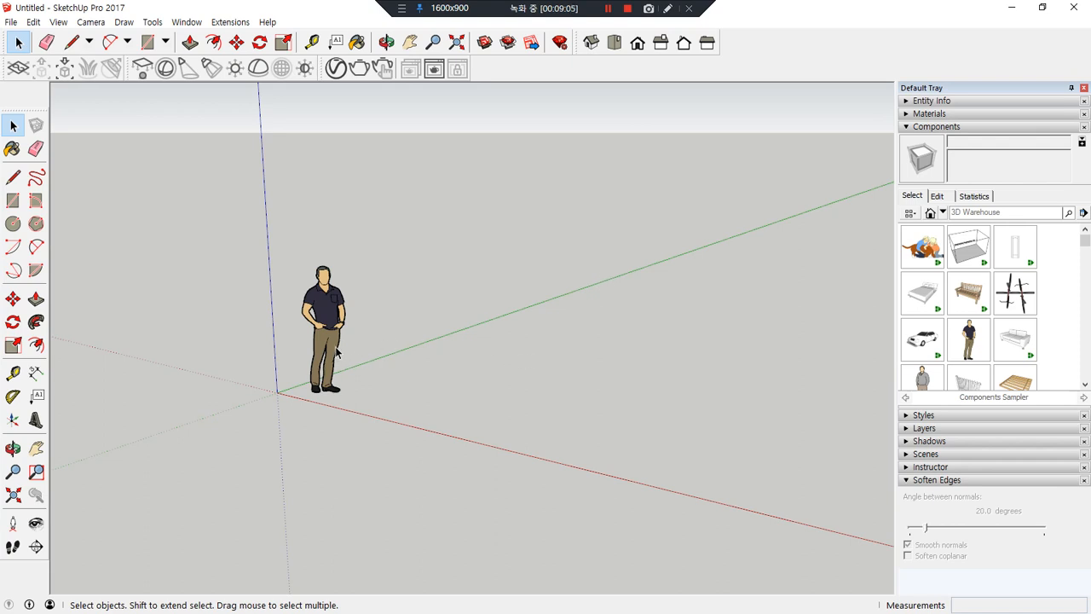
{"action": "mouse_move", "coordinate": [309, 245]}
{"action": "left_mouse_down"}
{"action": "mouse_move", "coordinate": [278, 377]}
{"action": "mouse_move", "coordinate": [368, 302]}
{"action": "mouse_move", "coordinate": [310, 244]}
{"action": "left_mouse_up"}
{"action": "mouse_move", "coordinate": [990, 350]}
{"action": "left_mouse_down"}
{"action": "mouse_move", "coordinate": [951, 363]}
{"action": "mouse_move", "coordinate": [946, 319]}
{"action": "mouse_move", "coordinate": [992, 361]}
{"action": "left_mouse_up"}
{"action": "left_click_drag", "start_coordinate": [964, 145], "coordinate": [908, 137]}
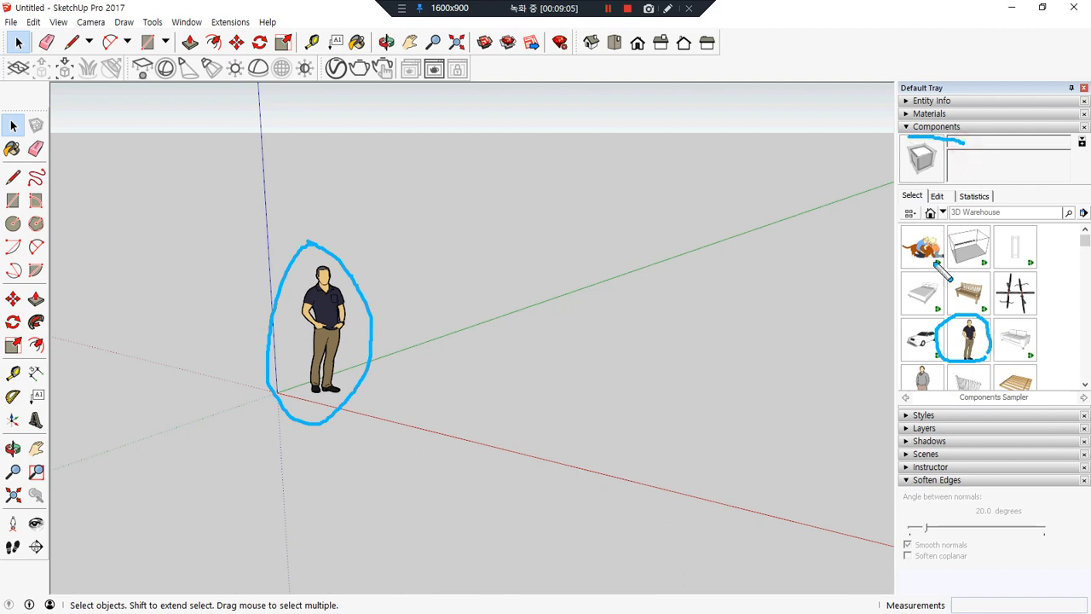
{"action": "mouse_move", "coordinate": [991, 367]}
{"action": "left_mouse_down"}
{"action": "mouse_move", "coordinate": [953, 324]}
{"action": "mouse_move", "coordinate": [989, 364]}
{"action": "left_mouse_up"}
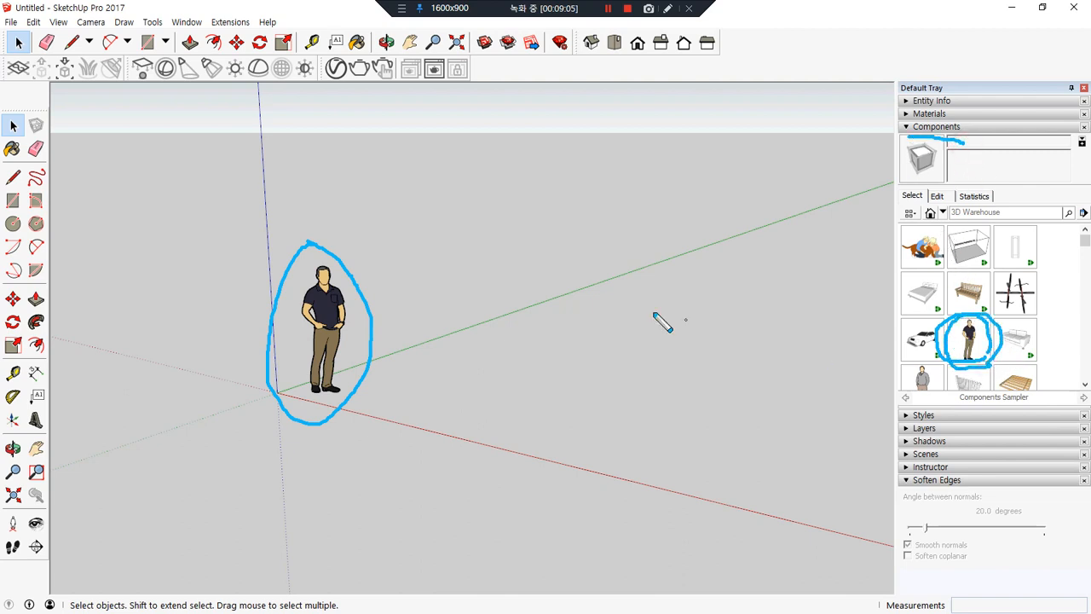
{"action": "left_click_drag", "start_coordinate": [345, 294], "coordinate": [401, 248]}
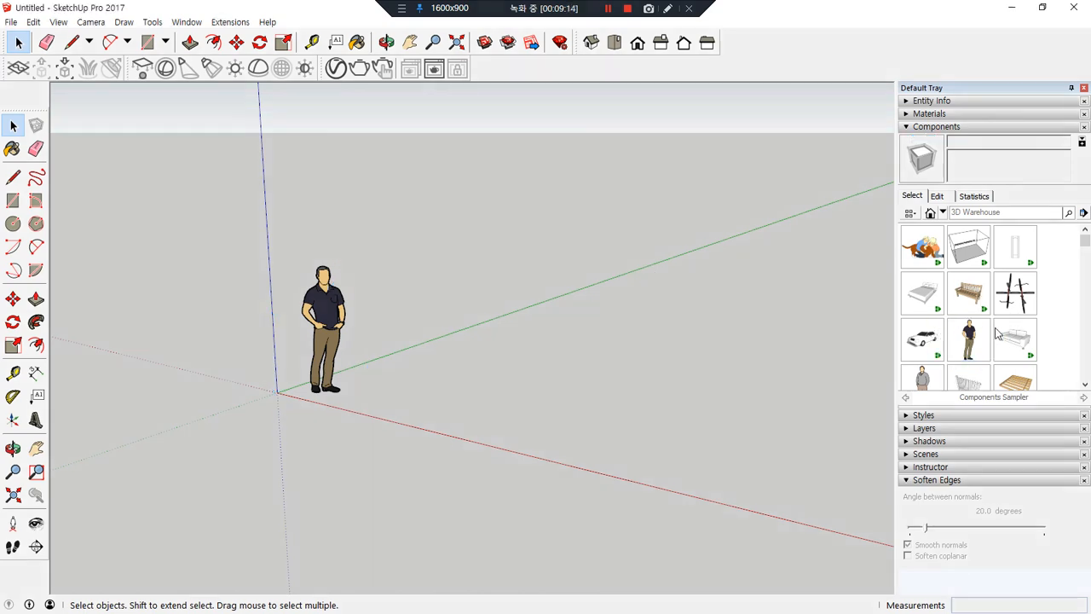
- Place three more copies of the standing man component from the Components Sampler on both sides of the existing figure
{"action": "left_click", "coordinate": [968, 341]}
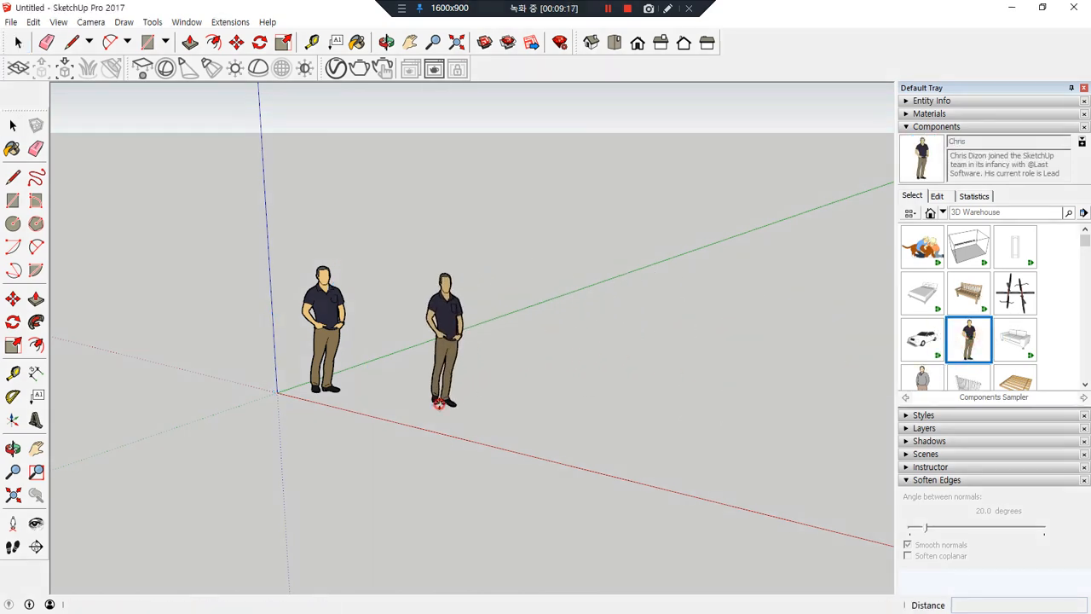
{"action": "left_click", "coordinate": [445, 400]}
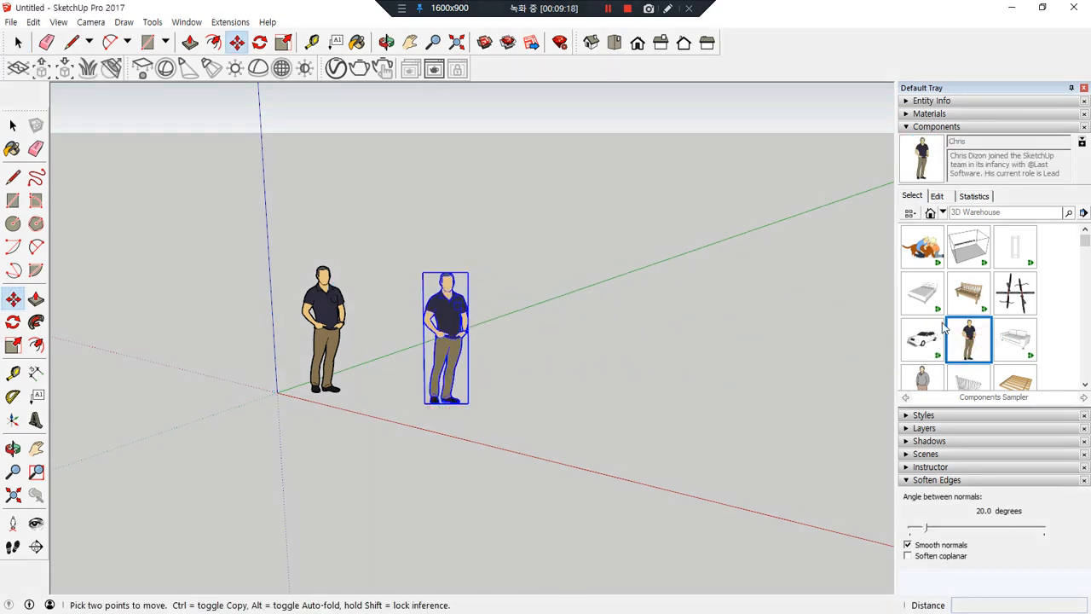
{"action": "left_click", "coordinate": [963, 345]}
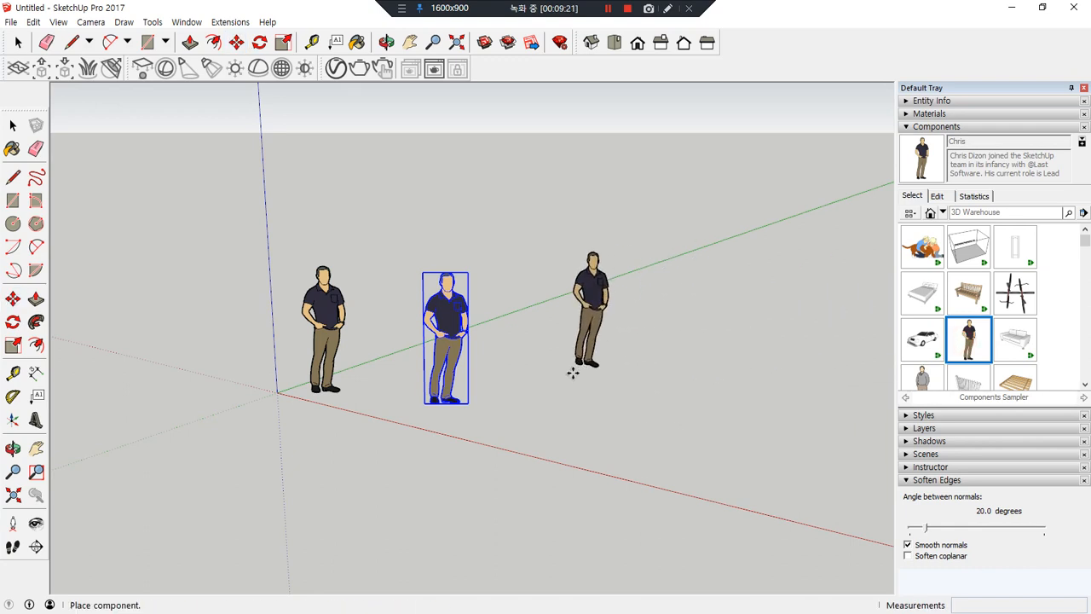
{"action": "left_click", "coordinate": [552, 377]}
{"action": "left_click", "coordinate": [967, 340]}
{"action": "left_click", "coordinate": [195, 391]}
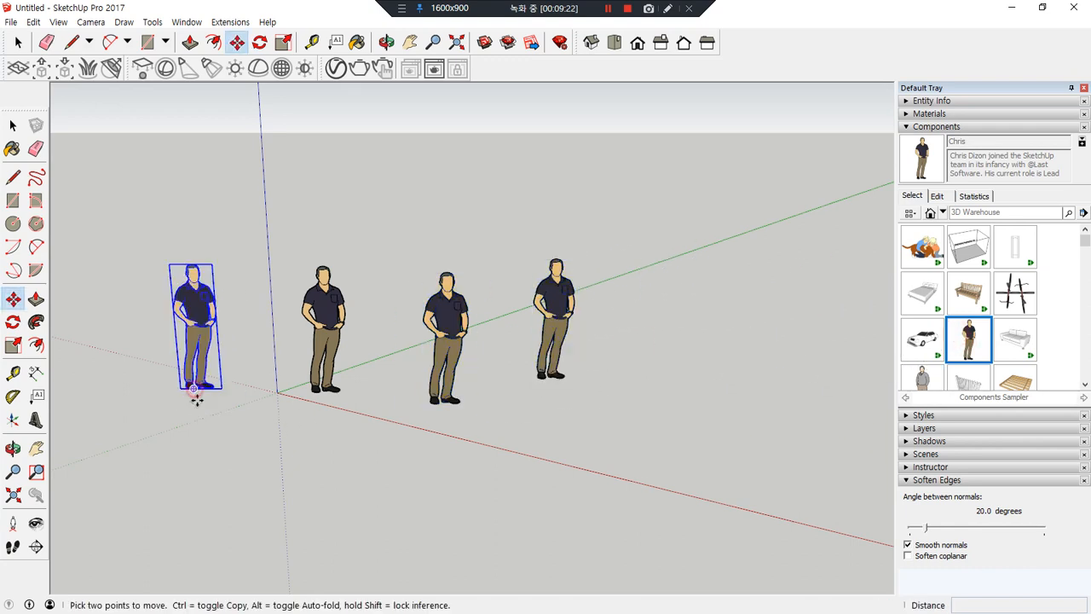
- Measure the height of the original standing figure beside the origin from feet to head with Tape Measure
{"action": "mouse_move", "coordinate": [628, 395]}
{"action": "left_mouse_down"}
{"action": "mouse_move", "coordinate": [160, 444]}
{"action": "mouse_move", "coordinate": [468, 195]}
{"action": "mouse_move", "coordinate": [518, 426]}
{"action": "left_mouse_up"}
{"action": "middle_click_drag", "start_coordinate": [594, 412], "coordinate": [670, 385]}
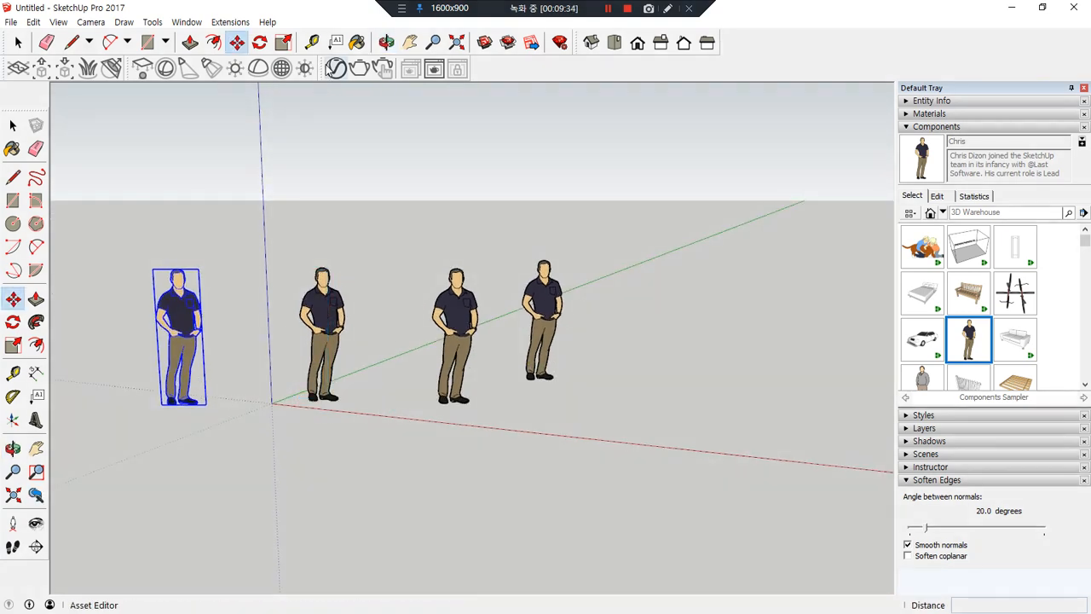
{"action": "left_click", "coordinate": [311, 41]}
{"action": "left_click", "coordinate": [316, 398]}
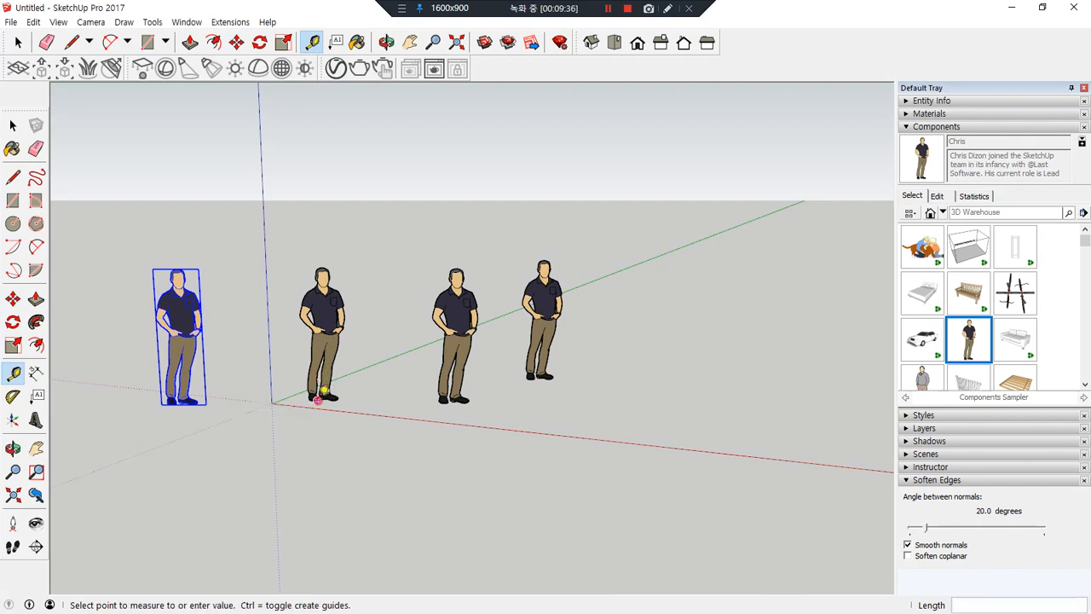
{"action": "left_click", "coordinate": [313, 268]}
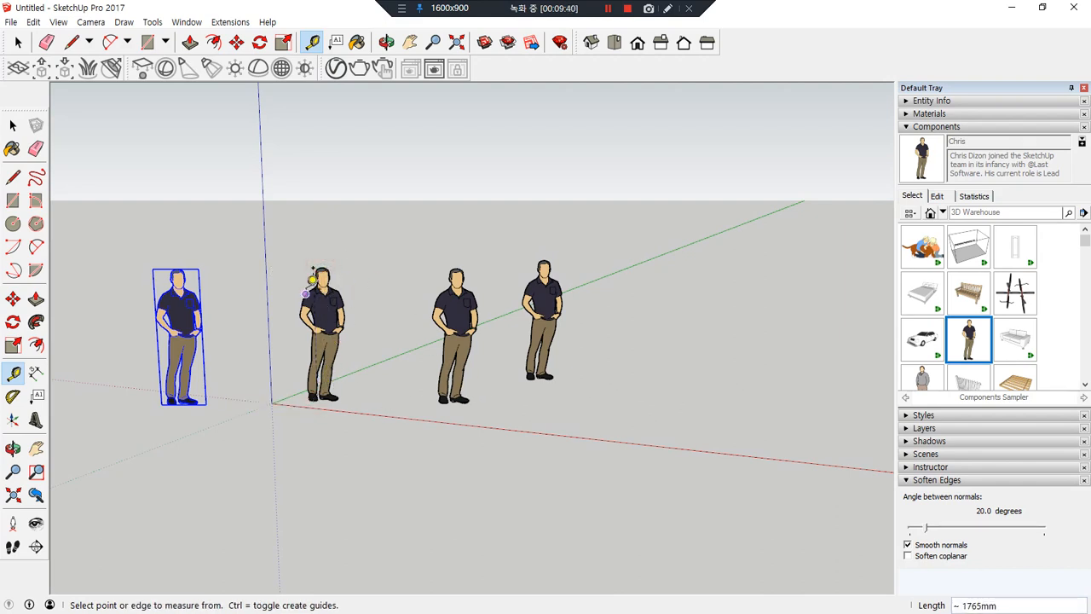
{"action": "key", "text": "space"}
{"action": "left_click", "coordinate": [313, 277]}
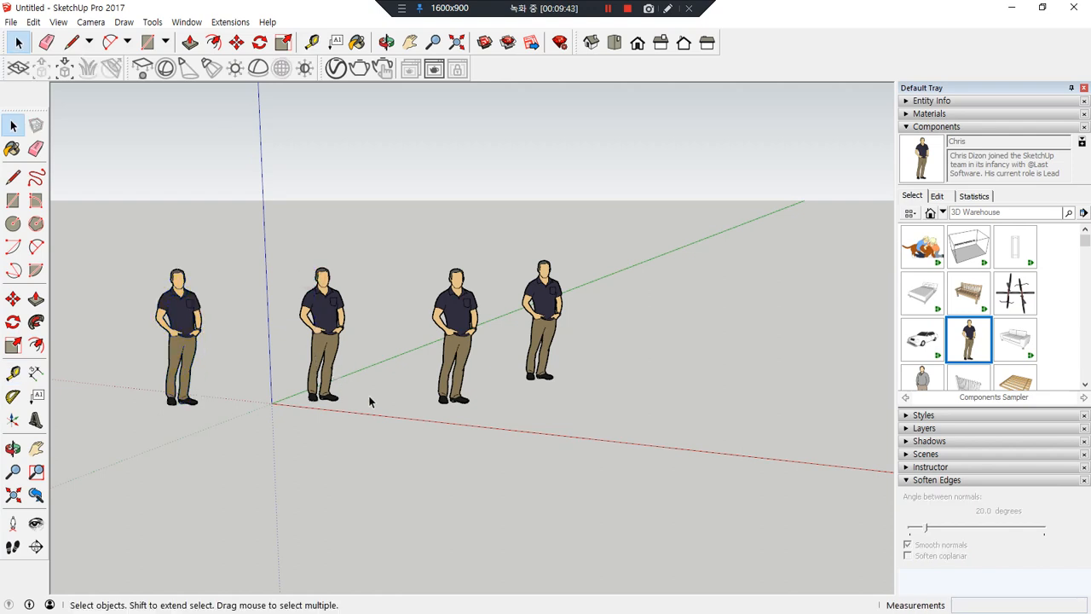
- Delete the three added copies of the standing man, keeping only the original figure beside the origin
{"action": "left_click_drag", "start_coordinate": [432, 265], "coordinate": [432, 265]}
{"action": "key", "text": "Delete"}
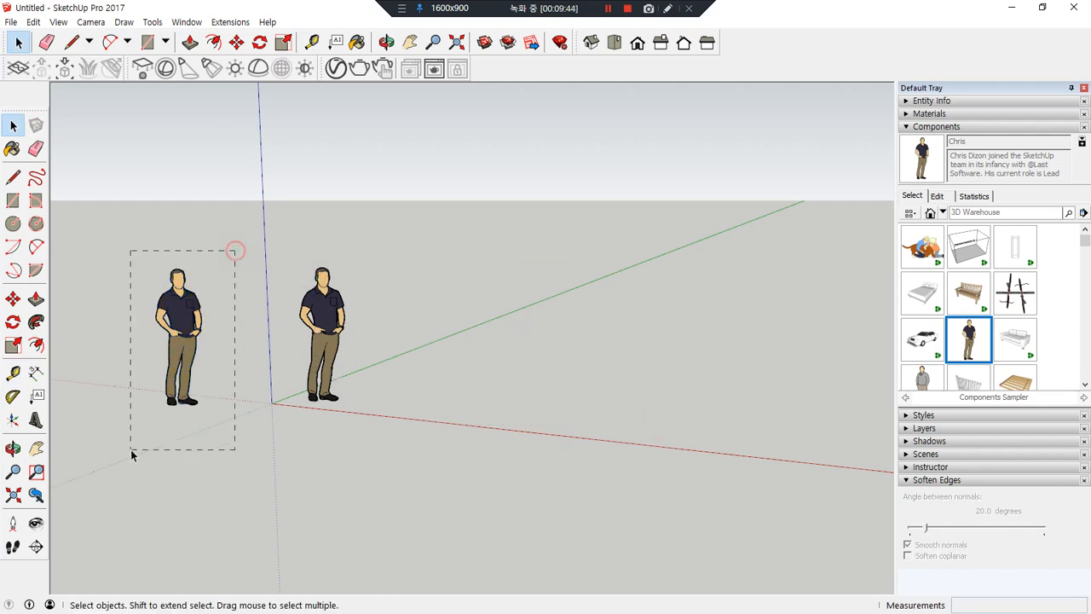
{"action": "left_click_drag", "start_coordinate": [132, 456], "coordinate": [132, 456]}
{"action": "key", "text": "Delete"}
{"action": "middle_click_drag", "start_coordinate": [421, 366], "coordinate": [367, 426]}
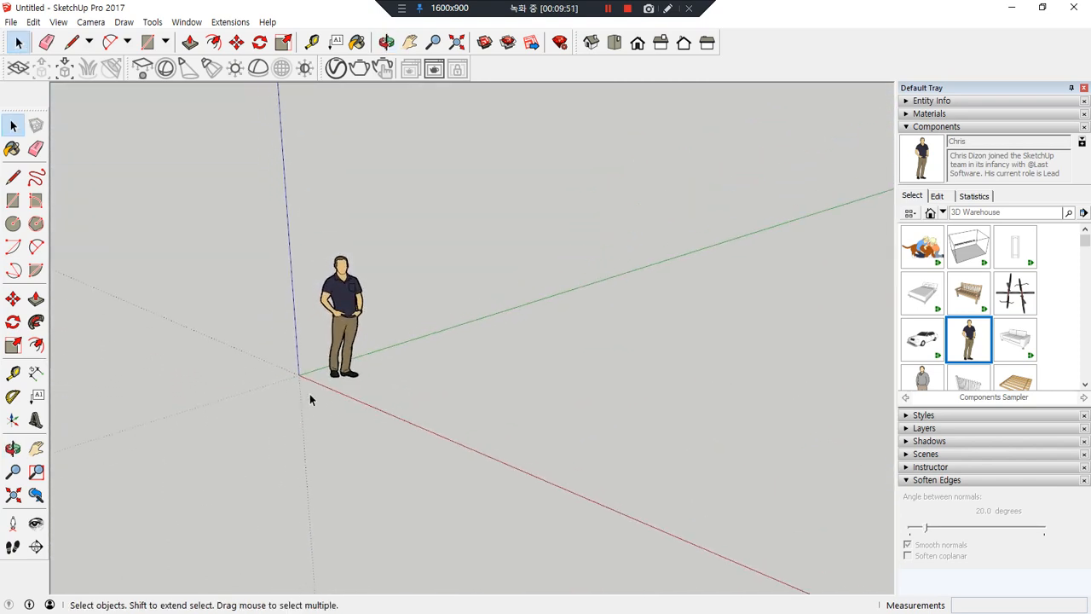
{"action": "mouse_move", "coordinate": [303, 375]}
{"action": "left_mouse_down"}
{"action": "mouse_move", "coordinate": [426, 436]}
{"action": "mouse_move", "coordinate": [525, 448]}
{"action": "mouse_move", "coordinate": [508, 483]}
{"action": "left_mouse_up"}
{"action": "mouse_move", "coordinate": [303, 375]}
{"action": "left_mouse_down"}
{"action": "mouse_move", "coordinate": [477, 315]}
{"action": "mouse_move", "coordinate": [442, 344]}
{"action": "mouse_move", "coordinate": [262, 219]}
{"action": "mouse_move", "coordinate": [312, 227]}
{"action": "left_mouse_up"}
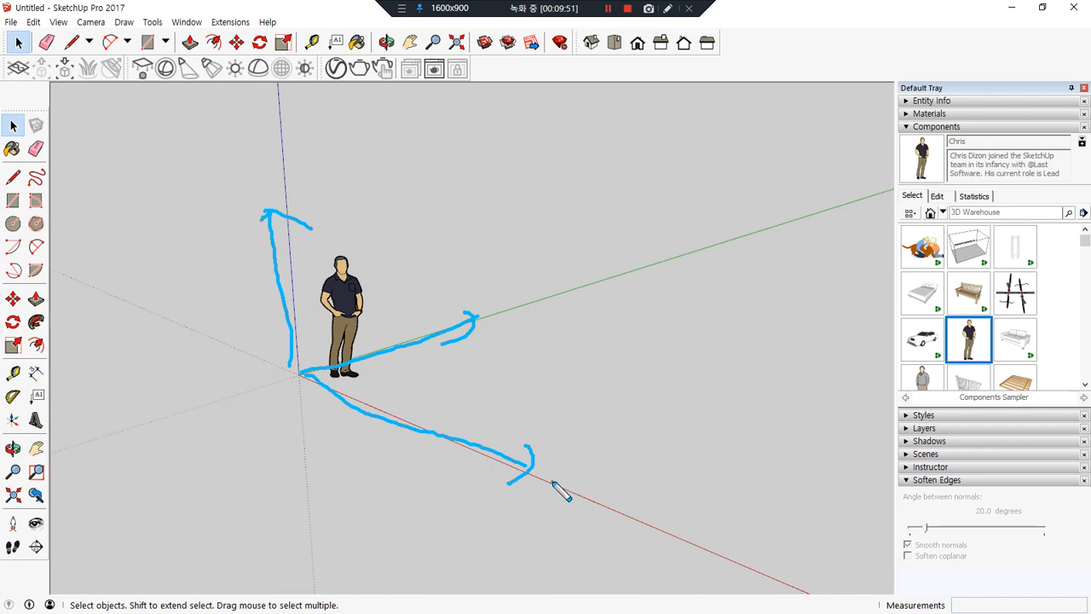
{"action": "mouse_move", "coordinate": [573, 499]}
{"action": "left_mouse_down"}
{"action": "mouse_move", "coordinate": [610, 514]}
{"action": "mouse_move", "coordinate": [595, 519]}
{"action": "left_mouse_up"}
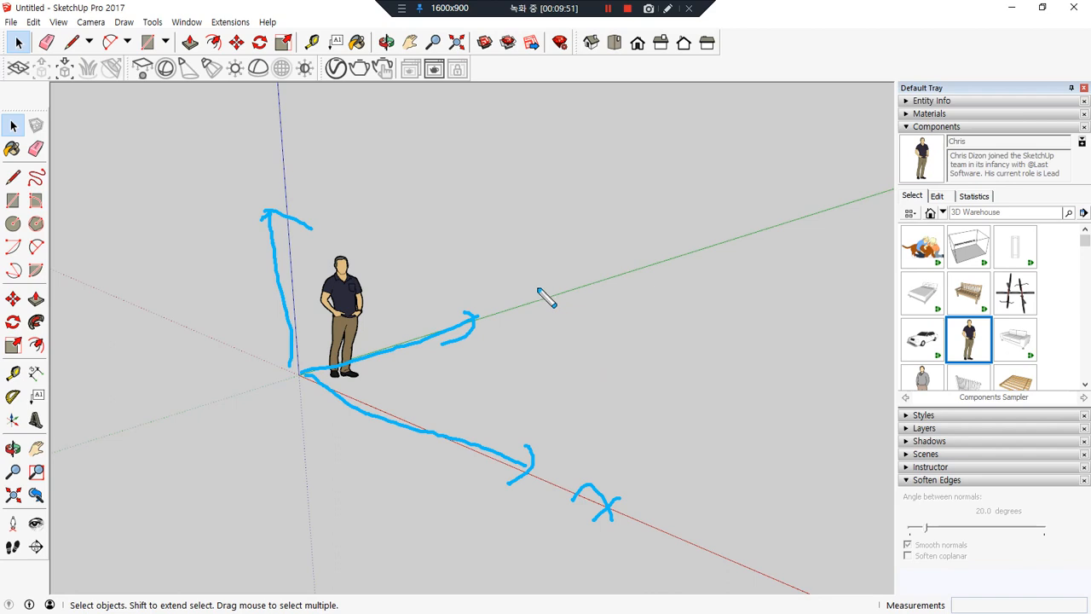
{"action": "mouse_move", "coordinate": [538, 280]}
{"action": "left_mouse_down"}
{"action": "mouse_move", "coordinate": [548, 281]}
{"action": "mouse_move", "coordinate": [537, 317]}
{"action": "left_mouse_up"}
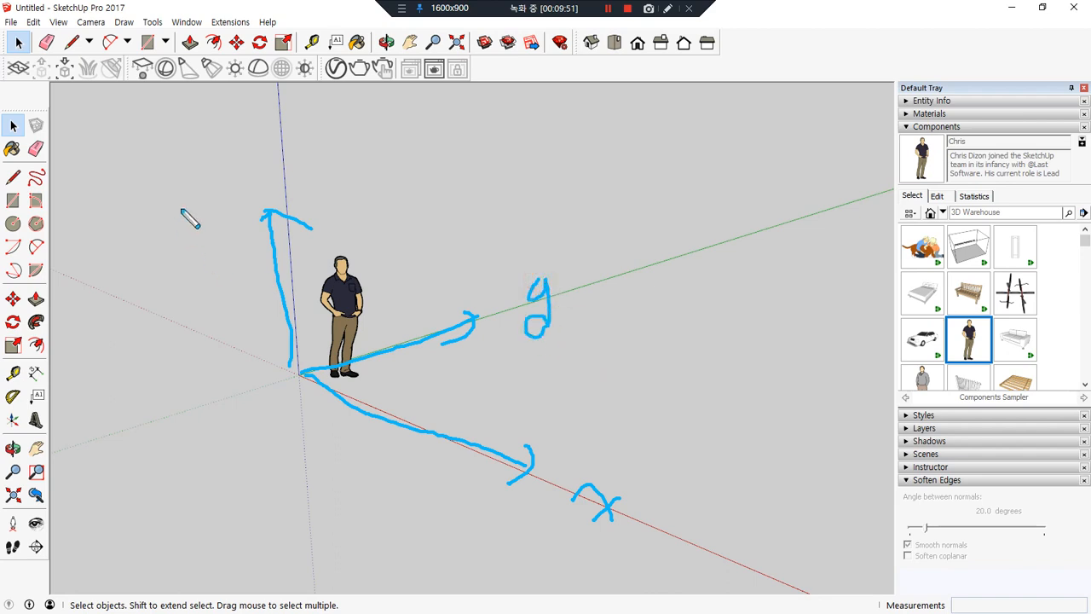
{"action": "mouse_move", "coordinate": [186, 179]}
{"action": "left_mouse_down"}
{"action": "mouse_move", "coordinate": [209, 220]}
{"action": "mouse_move", "coordinate": [204, 206]}
{"action": "left_mouse_up"}
{"action": "key", "text": "Delete"}
{"action": "mouse_move", "coordinate": [455, 464]}
{"action": "left_mouse_down"}
{"action": "mouse_move", "coordinate": [425, 402]}
{"action": "mouse_move", "coordinate": [454, 451]}
{"action": "left_mouse_up"}
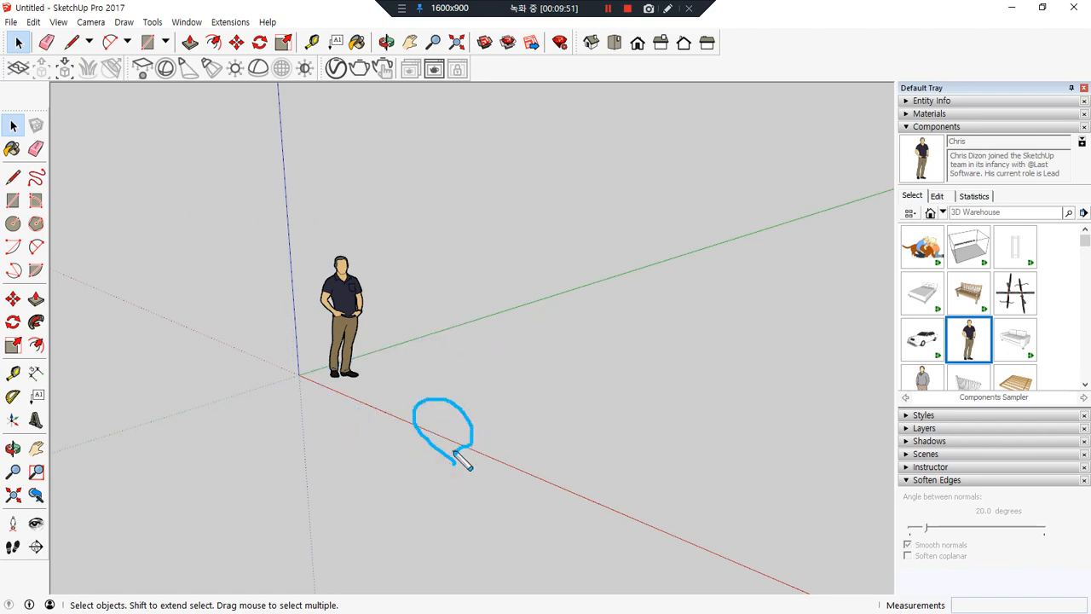
{"action": "mouse_move", "coordinate": [161, 347]}
{"action": "left_mouse_down"}
{"action": "mouse_move", "coordinate": [145, 288]}
{"action": "mouse_move", "coordinate": [171, 335]}
{"action": "left_mouse_up"}
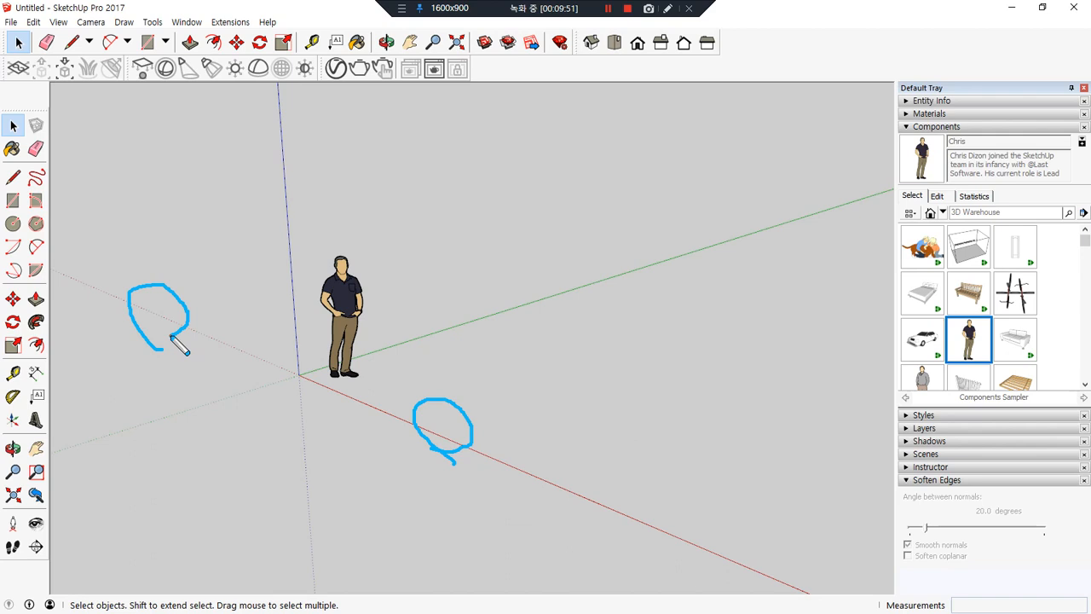
{"action": "mouse_move", "coordinate": [494, 316]}
{"action": "left_mouse_down"}
{"action": "mouse_move", "coordinate": [486, 307]}
{"action": "mouse_move", "coordinate": [498, 332]}
{"action": "left_mouse_up"}
{"action": "mouse_move", "coordinate": [164, 445]}
{"action": "left_mouse_down"}
{"action": "mouse_move", "coordinate": [124, 404]}
{"action": "mouse_move", "coordinate": [169, 444]}
{"action": "left_mouse_up"}
{"action": "mouse_move", "coordinate": [310, 225]}
{"action": "left_mouse_down"}
{"action": "mouse_move", "coordinate": [295, 178]}
{"action": "mouse_move", "coordinate": [314, 224]}
{"action": "left_mouse_up"}
{"action": "left_click_drag", "start_coordinate": [315, 492], "coordinate": [309, 503]}
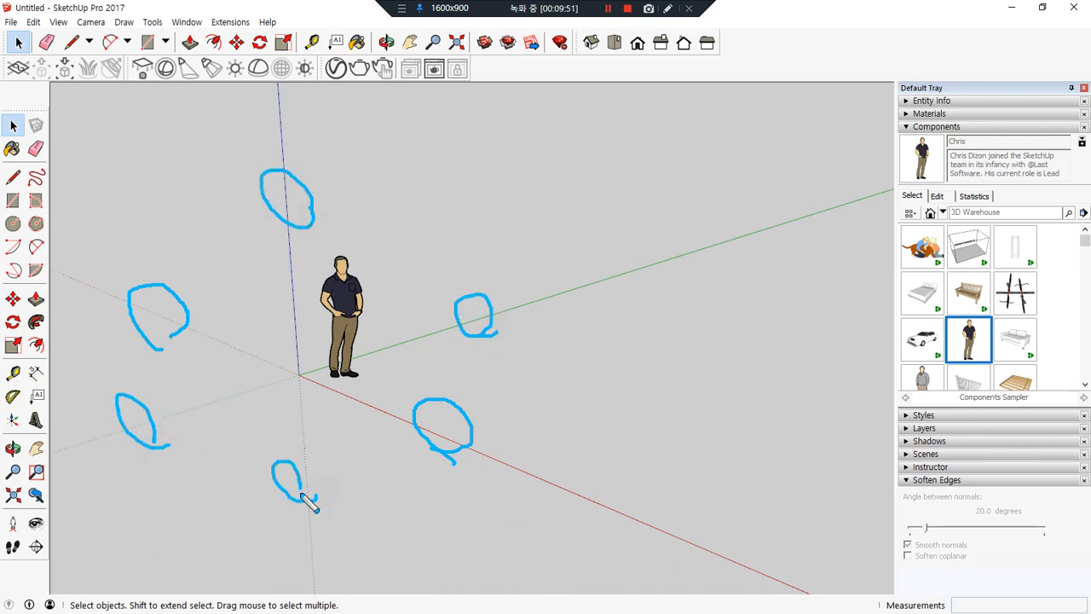
{"action": "mouse_move", "coordinate": [580, 473]}
{"action": "left_mouse_down"}
{"action": "mouse_move", "coordinate": [596, 504]}
{"action": "mouse_move", "coordinate": [550, 525]}
{"action": "mouse_move", "coordinate": [635, 532]}
{"action": "left_mouse_up"}
{"action": "left_click_drag", "start_coordinate": [623, 519], "coordinate": [620, 551]}
{"action": "left_click_drag", "start_coordinate": [183, 303], "coordinate": [160, 338]}
{"action": "left_click_drag", "start_coordinate": [100, 313], "coordinate": [121, 328]}
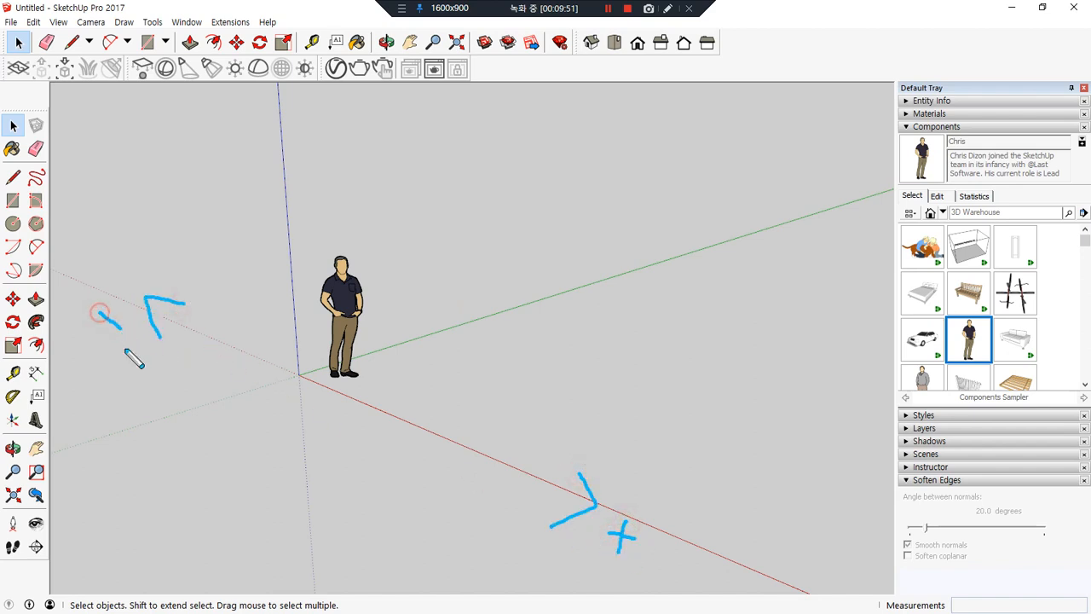
{"action": "mouse_move", "coordinate": [504, 308]}
{"action": "left_mouse_down"}
{"action": "mouse_move", "coordinate": [551, 288]}
{"action": "mouse_move", "coordinate": [562, 314]}
{"action": "mouse_move", "coordinate": [628, 303]}
{"action": "left_mouse_up"}
{"action": "left_click_drag", "start_coordinate": [611, 291], "coordinate": [609, 340]}
{"action": "mouse_move", "coordinate": [163, 415]}
{"action": "left_mouse_down"}
{"action": "mouse_move", "coordinate": [136, 433]}
{"action": "mouse_move", "coordinate": [181, 455]}
{"action": "left_mouse_up"}
{"action": "mouse_move", "coordinate": [289, 199]}
{"action": "left_mouse_down"}
{"action": "mouse_move", "coordinate": [260, 225]}
{"action": "mouse_move", "coordinate": [298, 224]}
{"action": "mouse_move", "coordinate": [324, 205]}
{"action": "mouse_move", "coordinate": [314, 224]}
{"action": "left_mouse_up"}
{"action": "left_click_drag", "start_coordinate": [290, 496], "coordinate": [321, 480]}
{"action": "left_click_drag", "start_coordinate": [330, 517], "coordinate": [348, 513]}
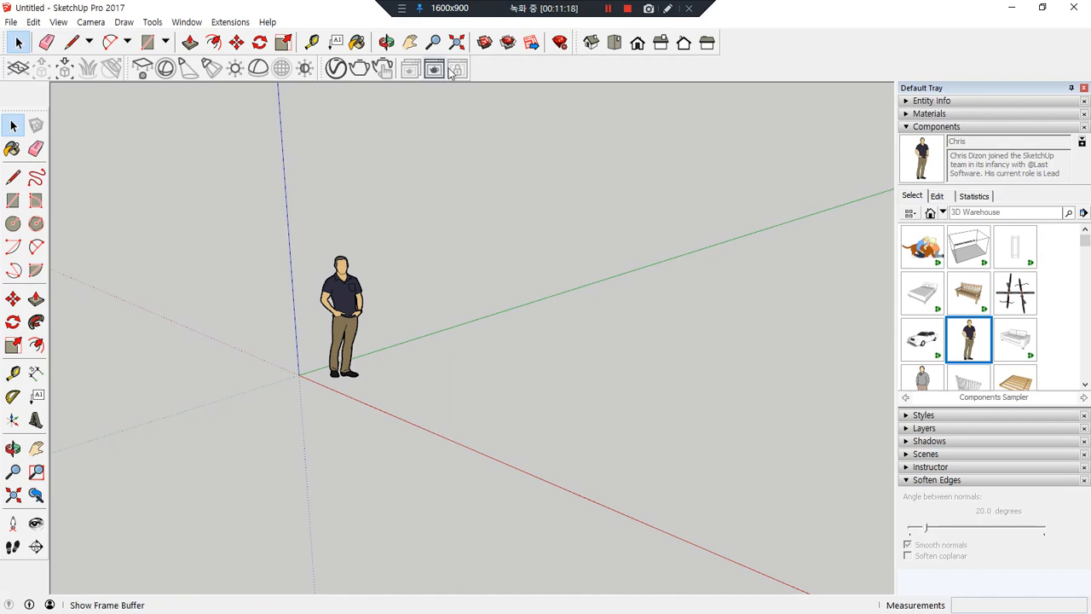
{"action": "mouse_move", "coordinate": [467, 63]}
{"action": "left_mouse_down"}
{"action": "mouse_move", "coordinate": [424, 72]}
{"action": "mouse_move", "coordinate": [431, 9]}
{"action": "mouse_move", "coordinate": [469, 68]}
{"action": "left_mouse_up"}
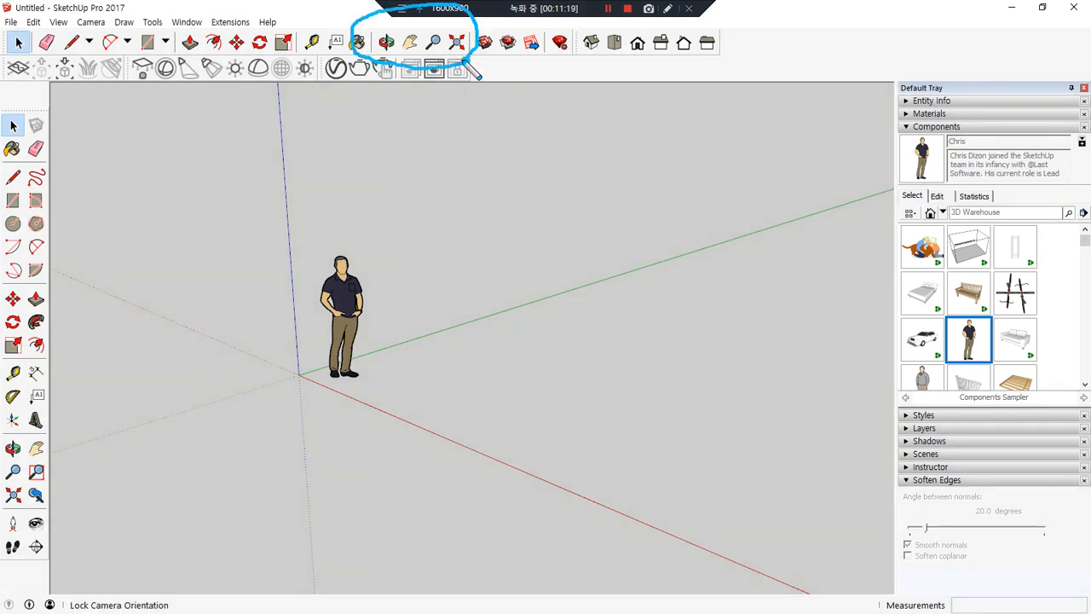
{"action": "mouse_move", "coordinate": [40, 429]}
{"action": "left_mouse_down"}
{"action": "mouse_move", "coordinate": [10, 449]}
{"action": "mouse_move", "coordinate": [72, 499]}
{"action": "mouse_move", "coordinate": [42, 427]}
{"action": "left_mouse_up"}
{"action": "mouse_move", "coordinate": [411, 61]}
{"action": "left_mouse_down"}
{"action": "mouse_move", "coordinate": [138, 409]}
{"action": "mouse_move", "coordinate": [79, 439]}
{"action": "mouse_move", "coordinate": [109, 445]}
{"action": "left_mouse_up"}
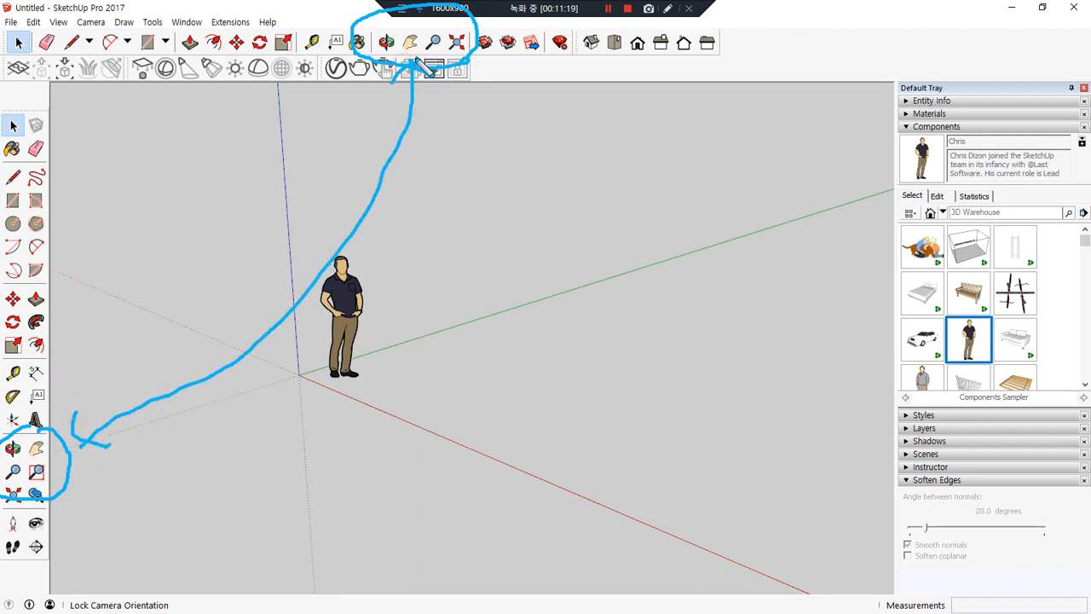
{"action": "key", "text": "Escape"}
- Orbit around the standing figure down to a low view with the horizon in sight, and return to the Select tool
{"action": "left_click", "coordinate": [389, 44]}
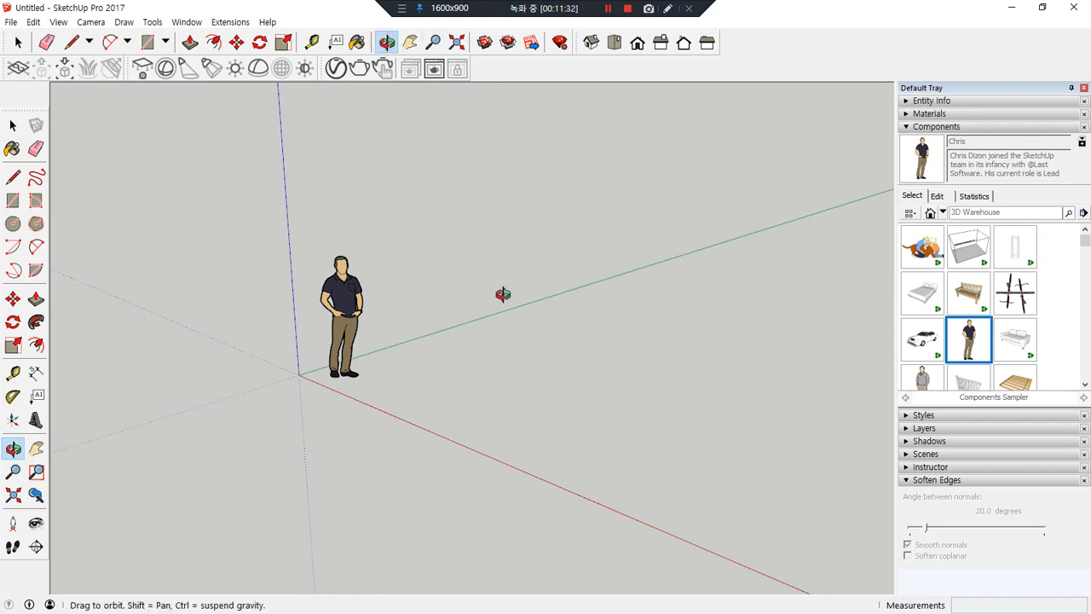
{"action": "left_click_drag", "start_coordinate": [503, 294], "coordinate": [736, 238]}
{"action": "left_click_drag", "start_coordinate": [238, 307], "coordinate": [171, 312]}
{"action": "right_click", "coordinate": [397, 333]}
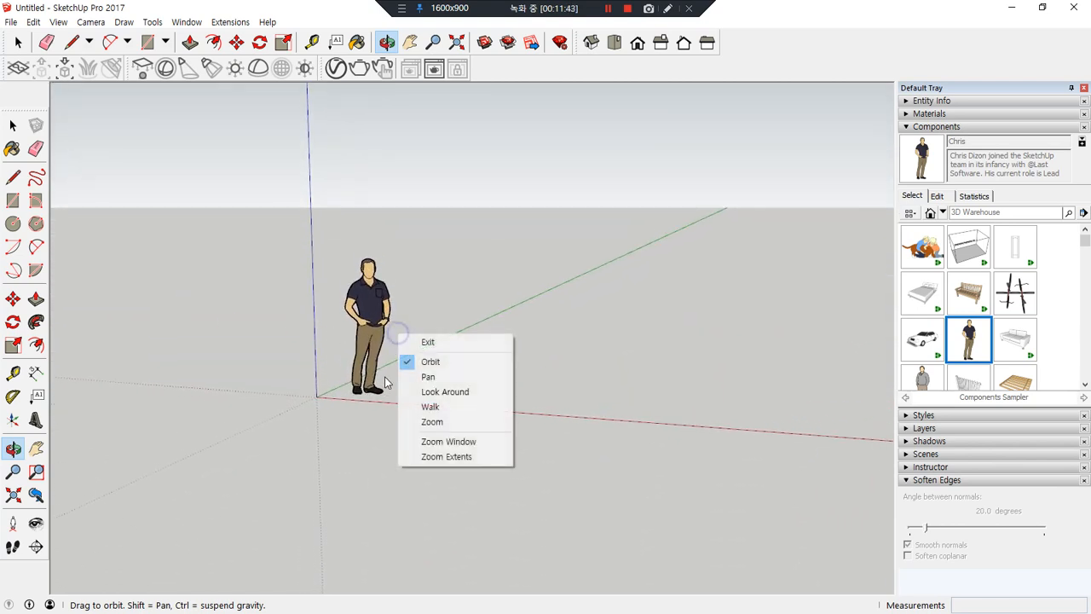
{"action": "left_click", "coordinate": [299, 361]}
{"action": "key", "text": "space"}
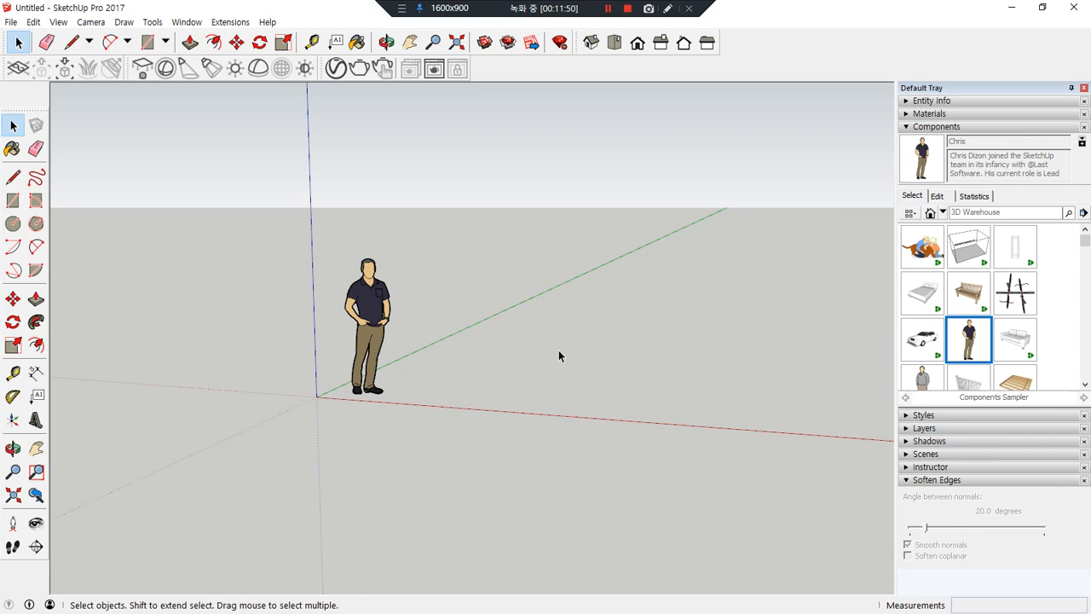
- Orbit around the standing figure from several sides, keeping a low view with the horizon in sight
{"action": "key", "text": "o"}
{"action": "left_click_drag", "start_coordinate": [555, 346], "coordinate": [623, 346]}
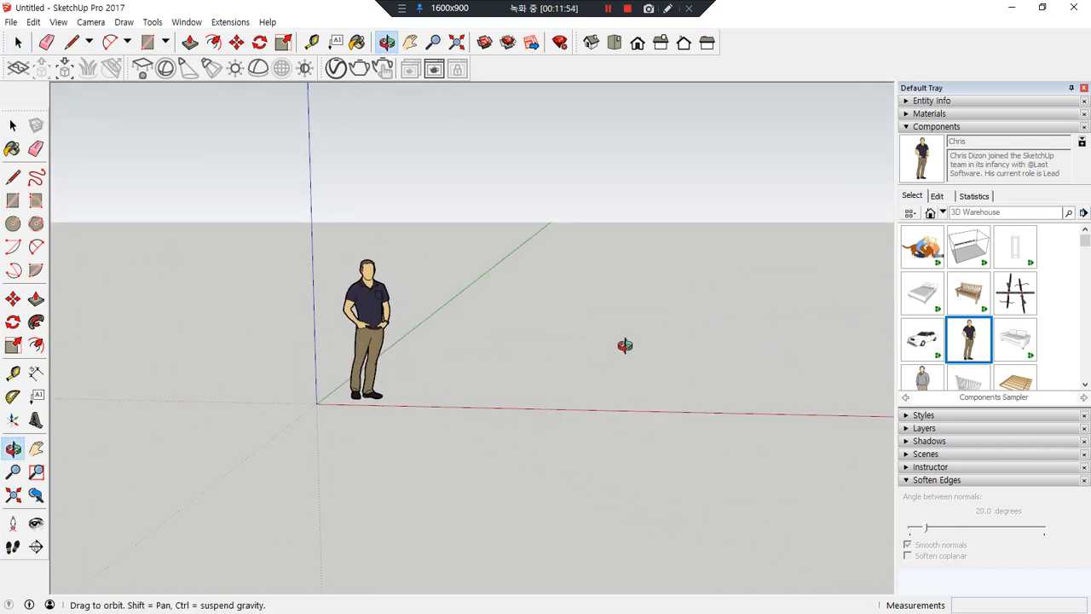
{"action": "key", "text": "space"}
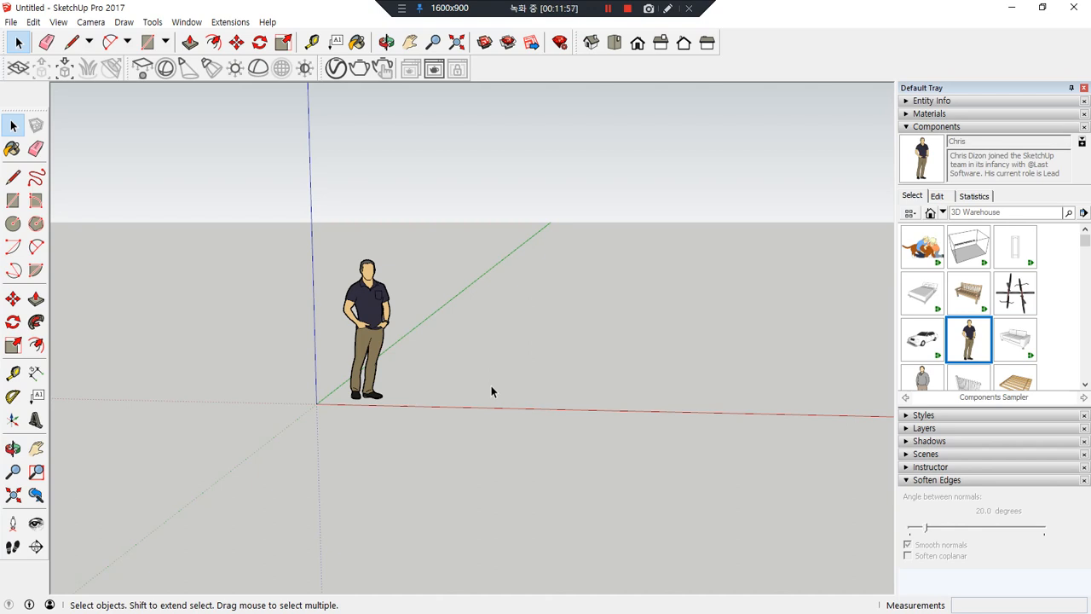
{"action": "key", "text": "o"}
{"action": "left_click_drag", "start_coordinate": [514, 370], "coordinate": [163, 333]}
{"action": "key", "text": "space"}
{"action": "key", "text": "o"}
{"action": "key", "text": "space"}
{"action": "key", "text": "o"}
{"action": "left_click_drag", "start_coordinate": [318, 387], "coordinate": [307, 406]}
{"action": "key", "text": "space"}
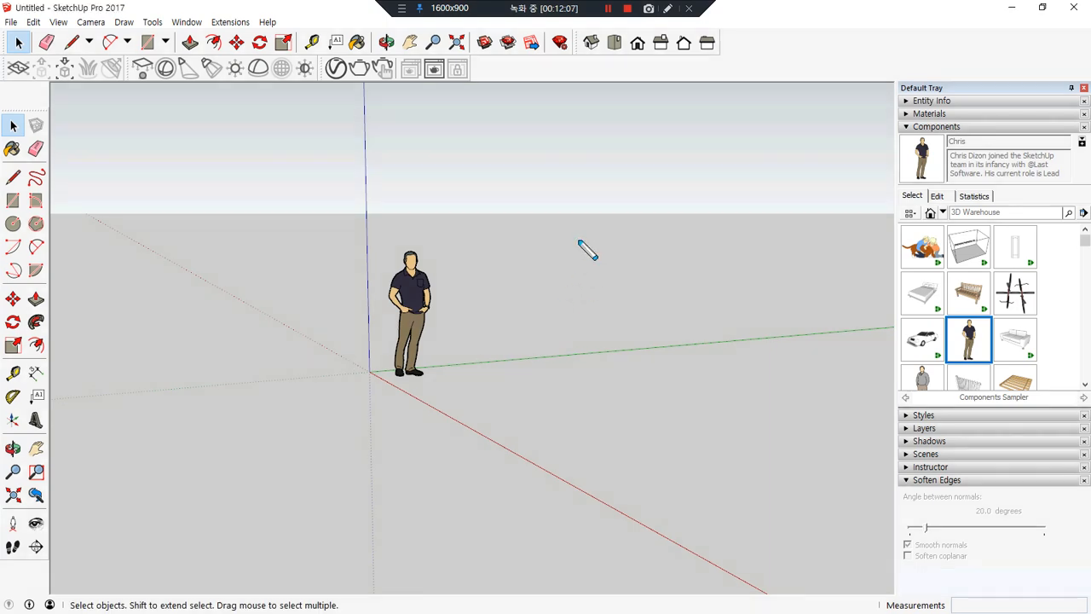
{"action": "middle_click_drag", "start_coordinate": [519, 348], "coordinate": [513, 327]}
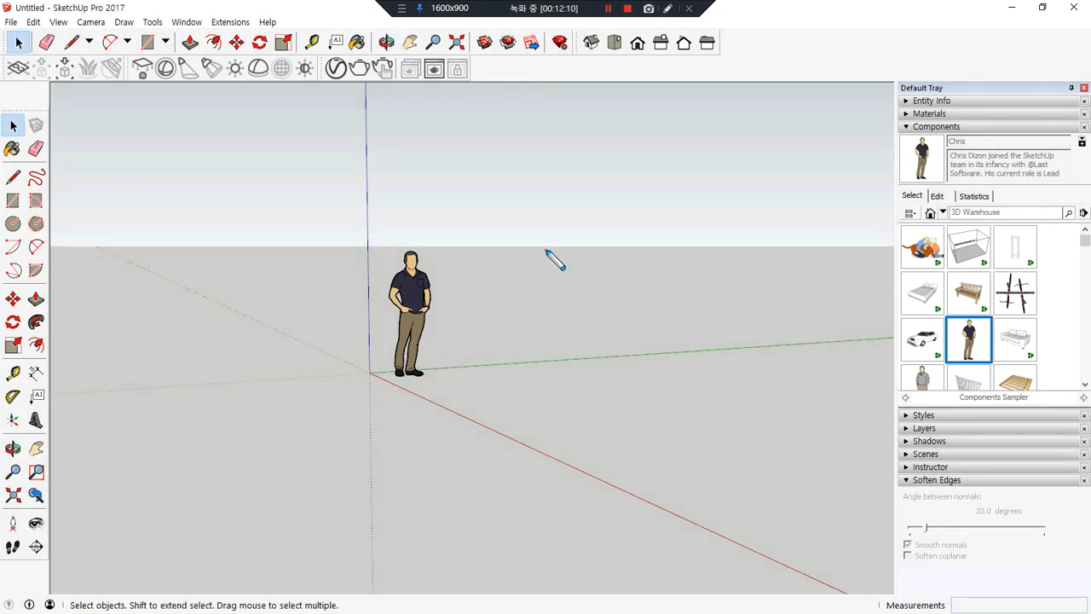
{"action": "left_click_drag", "start_coordinate": [614, 243], "coordinate": [232, 268]}
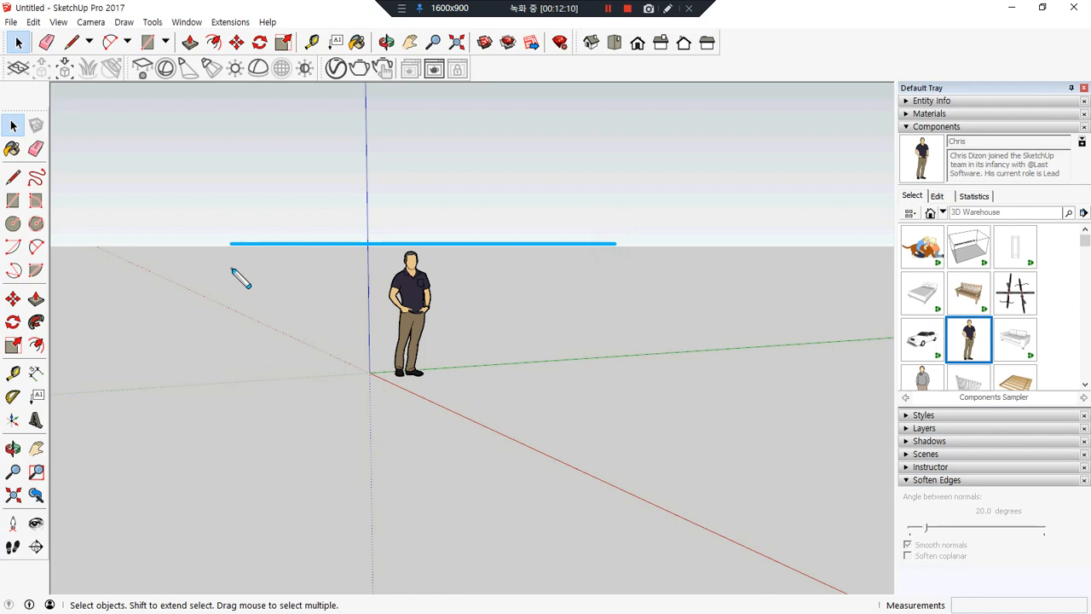
{"action": "left_click_drag", "start_coordinate": [588, 246], "coordinate": [776, 245]}
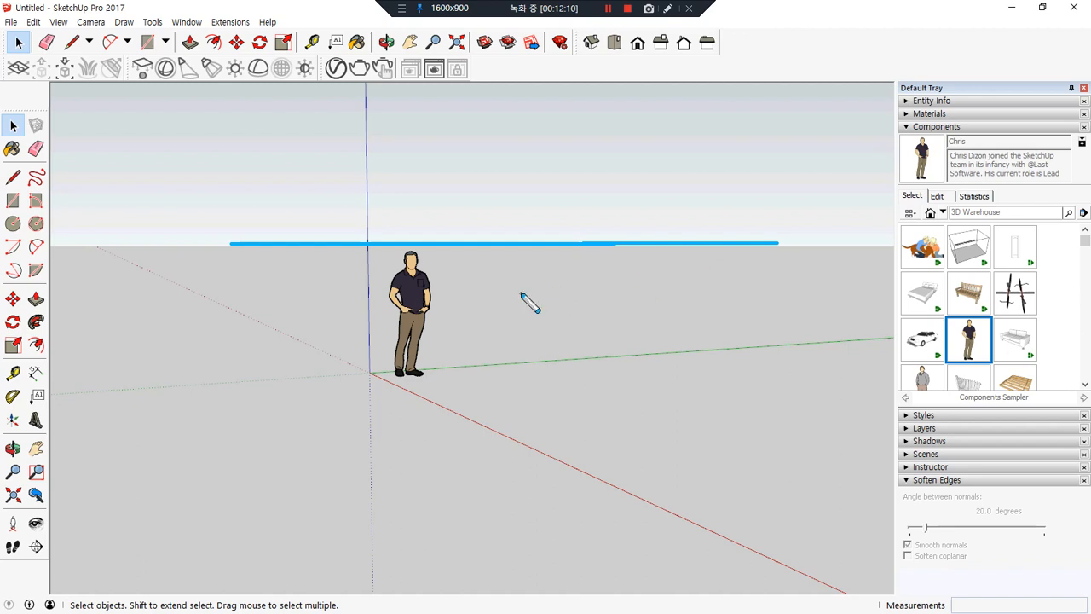
{"action": "mouse_move", "coordinate": [532, 269]}
{"action": "left_mouse_down"}
{"action": "mouse_move", "coordinate": [527, 306]}
{"action": "mouse_move", "coordinate": [552, 297]}
{"action": "mouse_move", "coordinate": [482, 367]}
{"action": "left_mouse_up"}
{"action": "left_click_drag", "start_coordinate": [637, 329], "coordinate": [530, 411]}
{"action": "left_click_drag", "start_coordinate": [601, 381], "coordinate": [555, 416]}
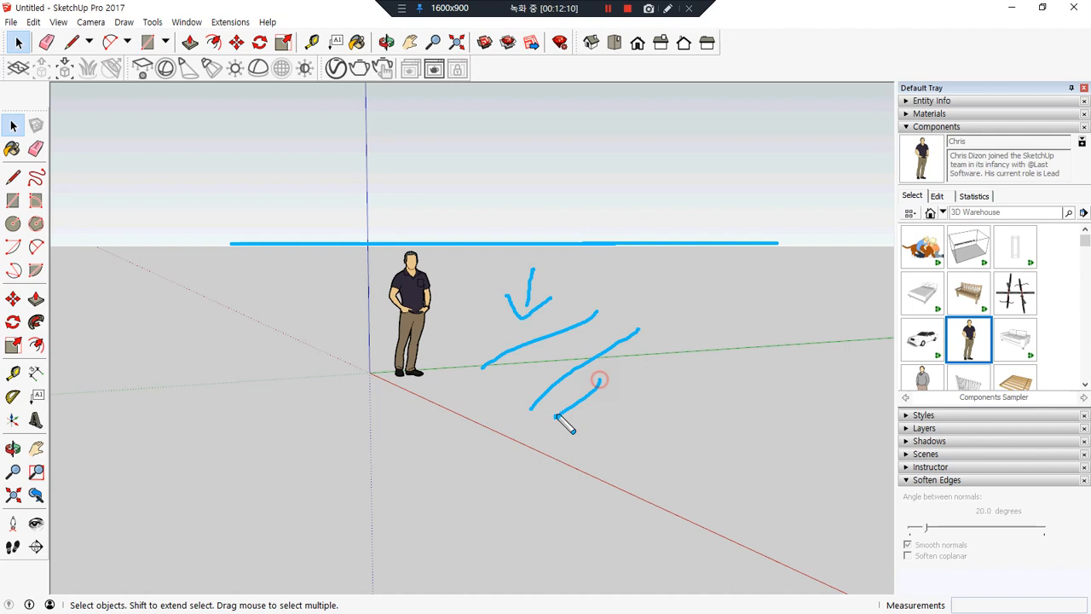
{"action": "mouse_move", "coordinate": [534, 226]}
{"action": "left_mouse_down"}
{"action": "mouse_move", "coordinate": [532, 186]}
{"action": "mouse_move", "coordinate": [518, 196]}
{"action": "left_mouse_up"}
{"action": "left_click_drag", "start_coordinate": [532, 186], "coordinate": [550, 197]}
{"action": "left_click_drag", "start_coordinate": [535, 118], "coordinate": [476, 147]}
{"action": "left_click_drag", "start_coordinate": [538, 125], "coordinate": [503, 151]}
{"action": "left_click_drag", "start_coordinate": [568, 143], "coordinate": [594, 124]}
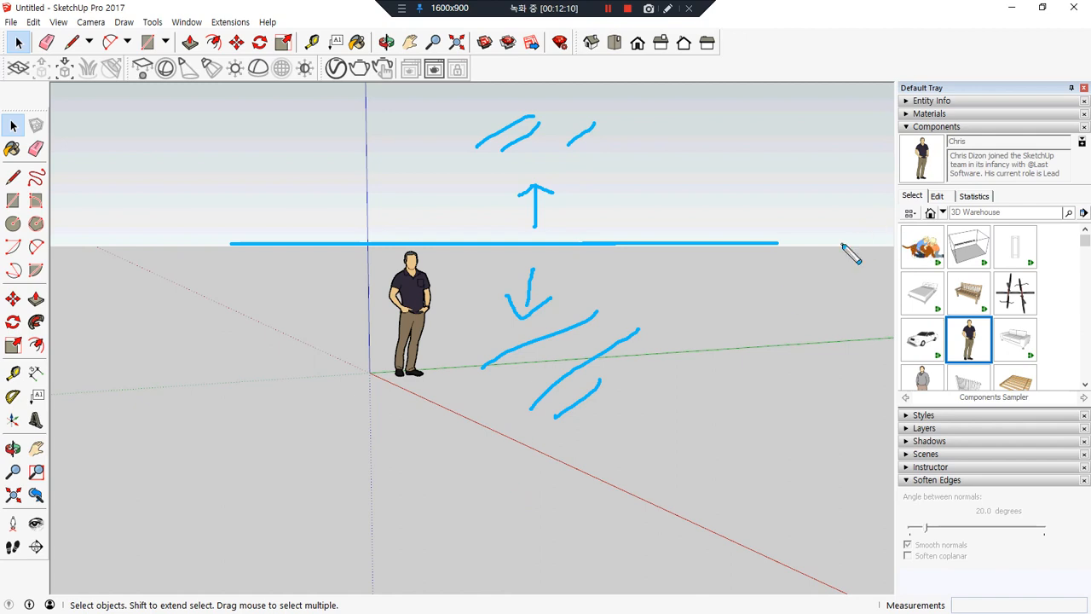
{"action": "key", "text": "Delete"}
{"action": "left_click_drag", "start_coordinate": [861, 245], "coordinate": [99, 260], "text": "shift"}
{"action": "mouse_move", "coordinate": [548, 250]}
{"action": "left_mouse_down", "text": "shift"}
{"action": "mouse_move", "coordinate": [548, 324]}
{"action": "mouse_move", "coordinate": [578, 307]}
{"action": "left_mouse_up", "text": "shift"}
{"action": "left_click_drag", "start_coordinate": [548, 363], "coordinate": [542, 402]}
{"action": "left_click_drag", "start_coordinate": [589, 370], "coordinate": [557, 429]}
{"action": "mouse_move", "coordinate": [633, 383]}
{"action": "left_mouse_down"}
{"action": "mouse_move", "coordinate": [579, 443]}
{"action": "mouse_move", "coordinate": [606, 454]}
{"action": "left_mouse_up"}
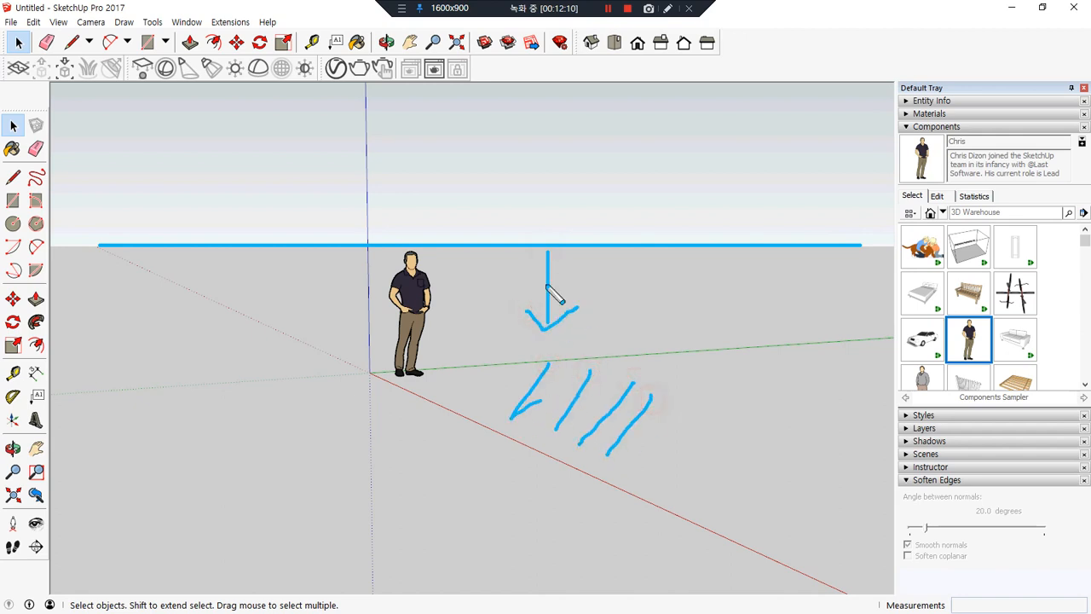
{"action": "mouse_move", "coordinate": [548, 228]}
{"action": "left_mouse_down"}
{"action": "mouse_move", "coordinate": [550, 166]}
{"action": "mouse_move", "coordinate": [515, 187]}
{"action": "mouse_move", "coordinate": [577, 180]}
{"action": "left_mouse_up"}
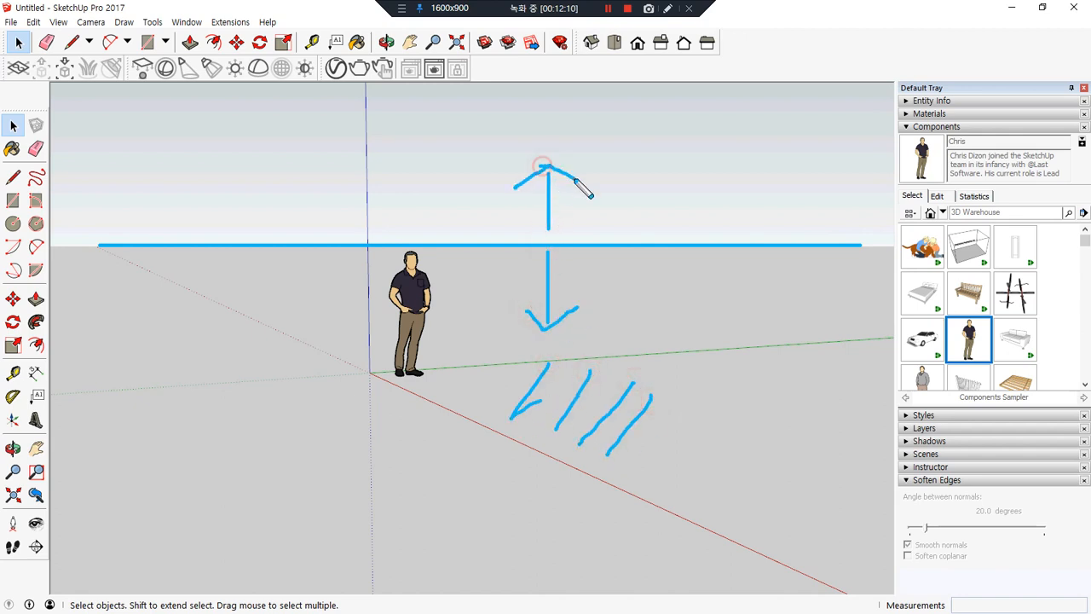
{"action": "mouse_move", "coordinate": [606, 117]}
{"action": "left_mouse_down"}
{"action": "mouse_move", "coordinate": [596, 120]}
{"action": "mouse_move", "coordinate": [645, 145]}
{"action": "left_mouse_up"}
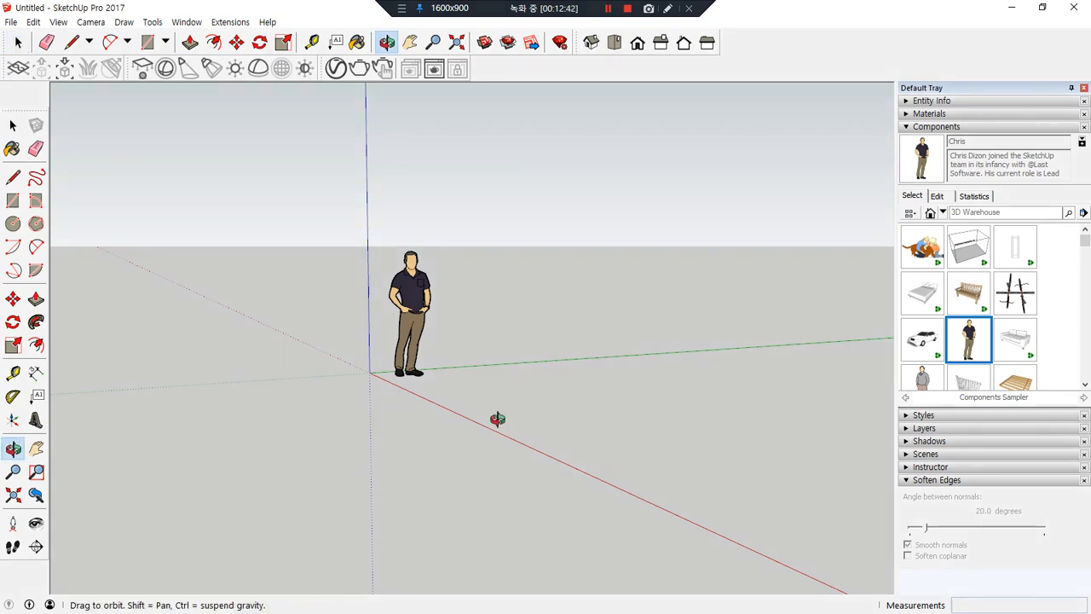
- Orbit below the ground plane to see the figure from underneath, and return above ground with the horizon near head height
{"action": "left_click_drag", "start_coordinate": [497, 419], "coordinate": [518, 334]}
{"action": "key", "text": "space"}
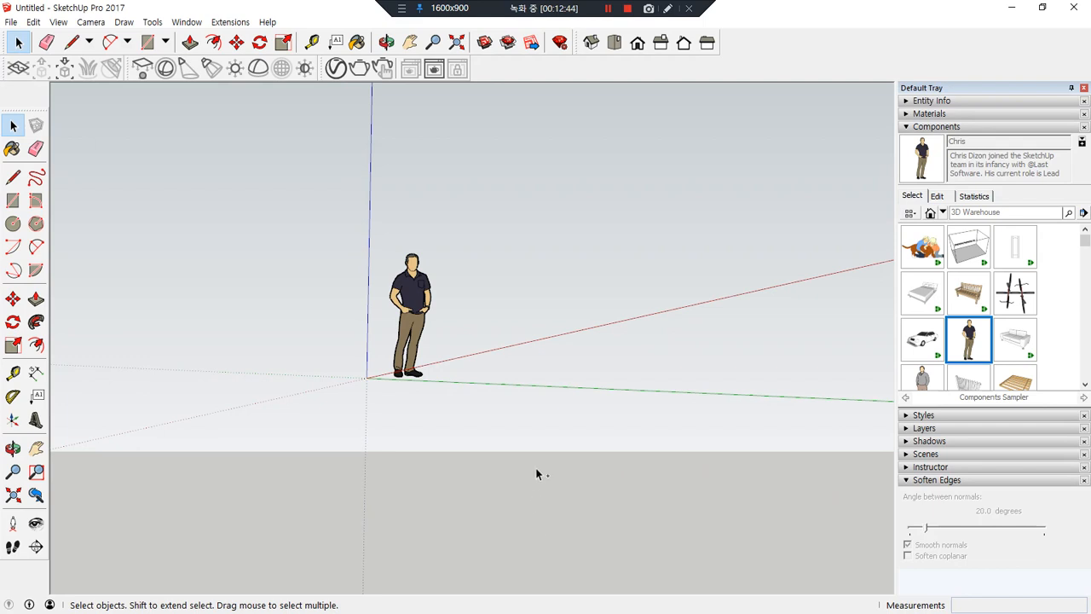
{"action": "left_click_drag", "start_coordinate": [607, 455], "coordinate": [356, 454]}
{"action": "mouse_move", "coordinate": [415, 401]}
{"action": "left_mouse_down"}
{"action": "mouse_move", "coordinate": [438, 353]}
{"action": "mouse_move", "coordinate": [423, 522]}
{"action": "left_mouse_up"}
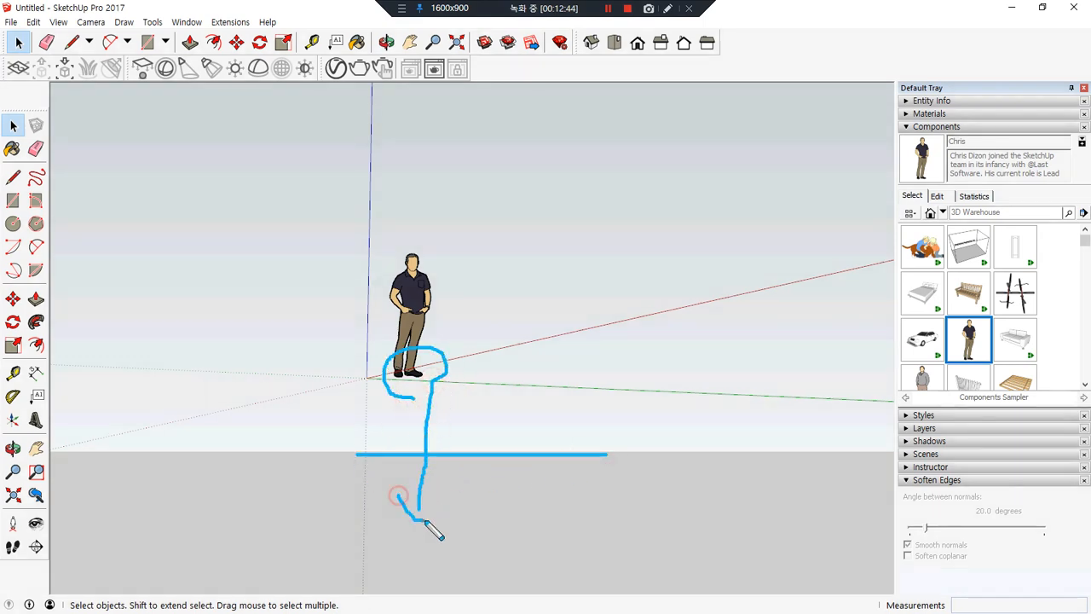
{"action": "left_click_drag", "start_coordinate": [482, 569], "coordinate": [455, 406]}
{"action": "left_click_drag", "start_coordinate": [432, 426], "coordinate": [480, 417]}
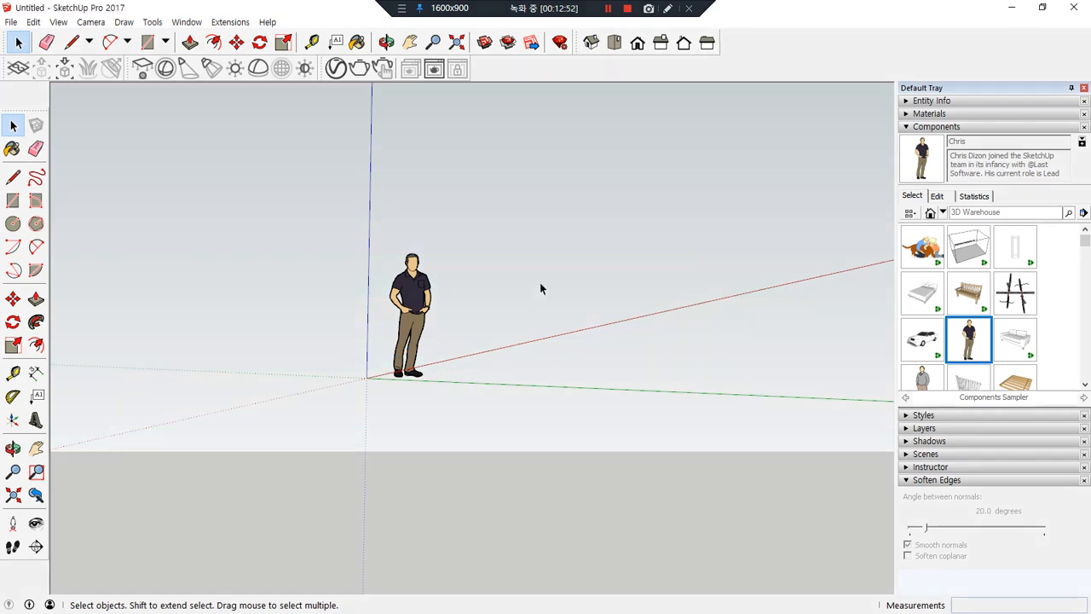
{"action": "middle_click_drag", "start_coordinate": [540, 288], "coordinate": [523, 328]}
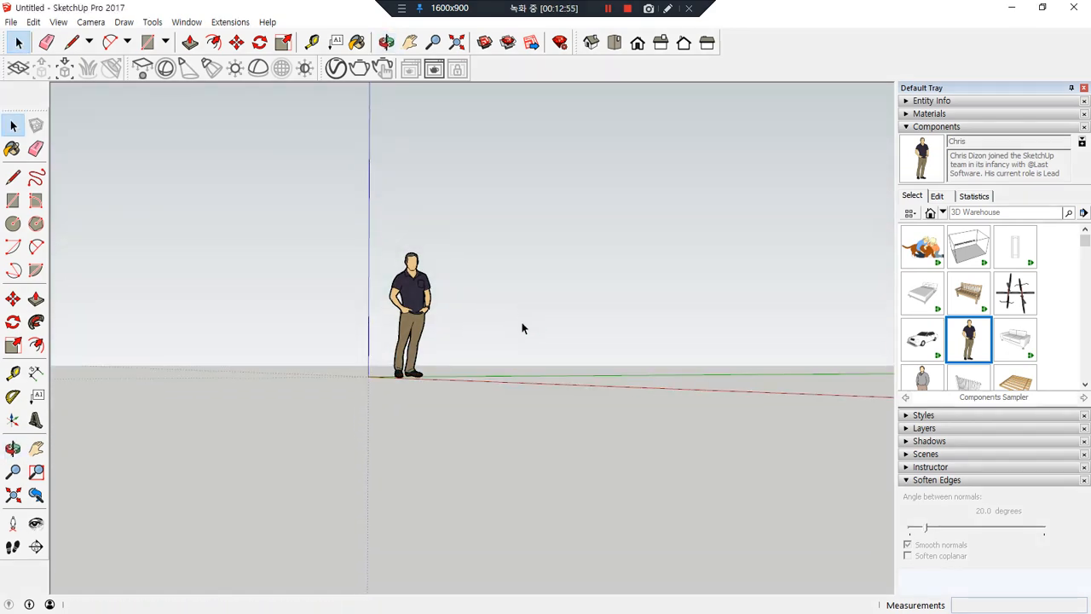
{"action": "left_click_drag", "start_coordinate": [440, 375], "coordinate": [378, 375]}
{"action": "middle_click_drag", "start_coordinate": [475, 377], "coordinate": [550, 384]}
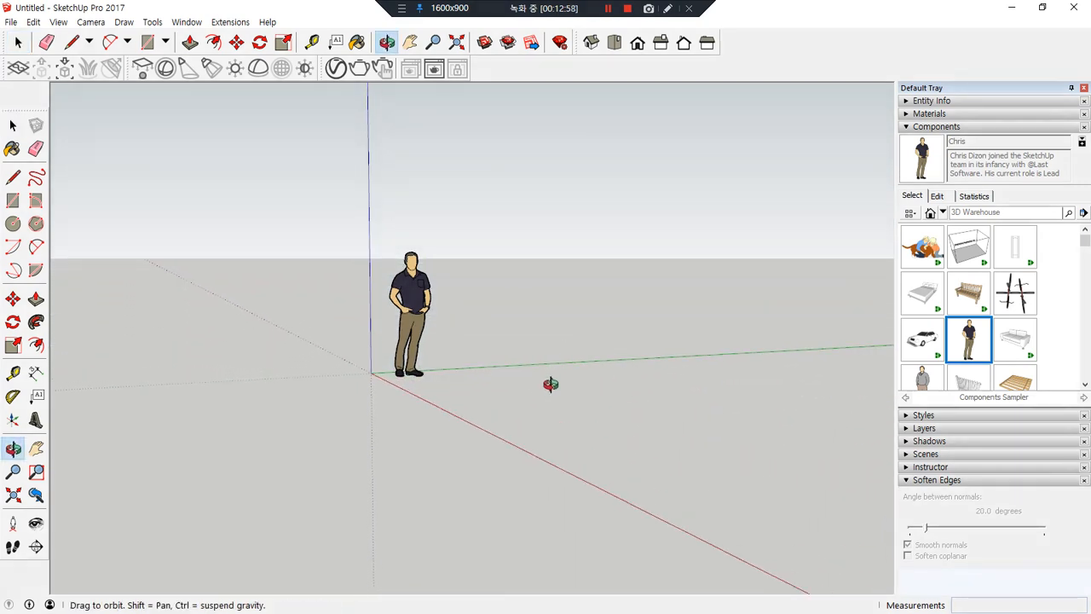
{"action": "left_click_drag", "start_coordinate": [571, 267], "coordinate": [243, 267]}
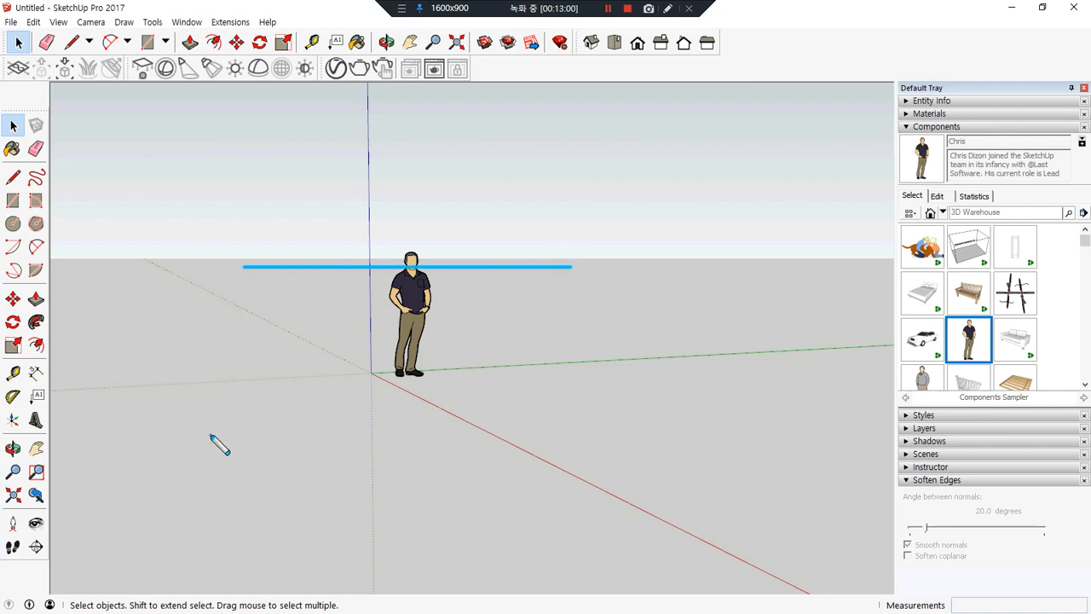
{"action": "key", "text": "Escape"}
{"action": "middle_click_drag", "start_coordinate": [537, 353], "coordinate": [537, 353]}
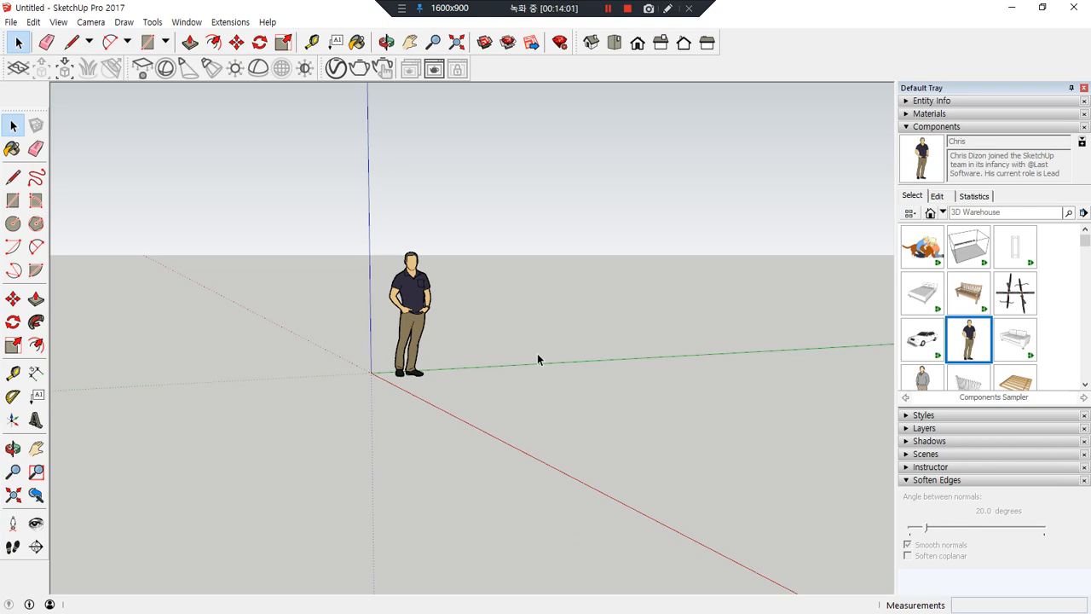
- Orbit up to a steep view looking down on the standing figure without the horizon, and zoom out from it
{"action": "key", "text": "o"}
{"action": "left_click_drag", "start_coordinate": [543, 281], "coordinate": [489, 398]}
{"action": "key", "text": "space"}
{"action": "scroll", "coordinate": [490, 401], "scroll_direction": "down", "scroll_amount": 2}
{"action": "scroll", "coordinate": [491, 402], "scroll_direction": "down", "scroll_amount": 1}
{"action": "scroll", "coordinate": [600, 386], "scroll_direction": "up", "scroll_amount": 1}
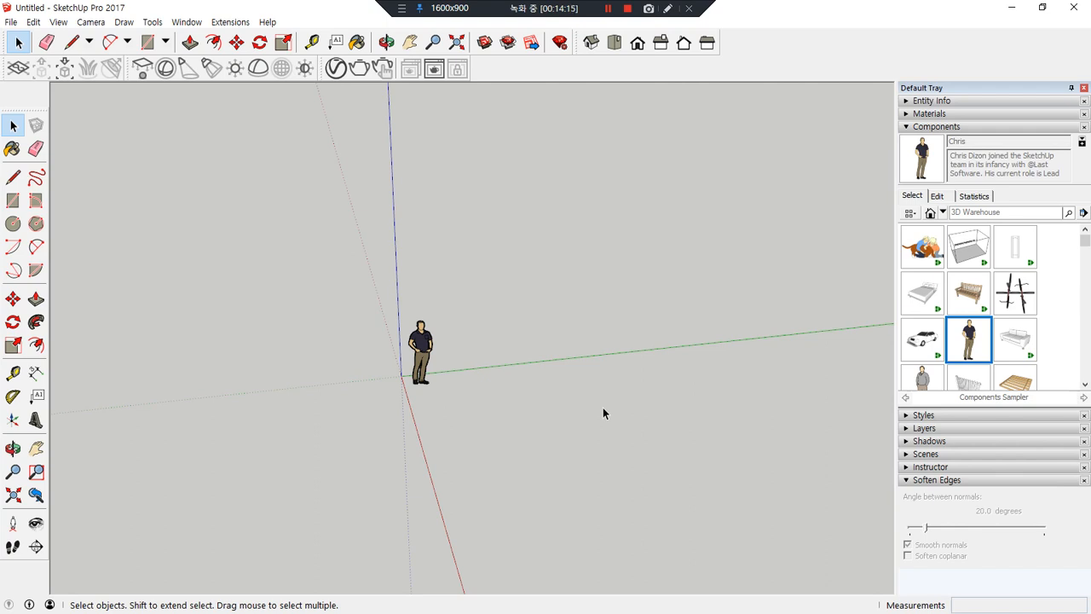
{"action": "scroll", "coordinate": [600, 389], "scroll_direction": "up", "scroll_amount": 1}
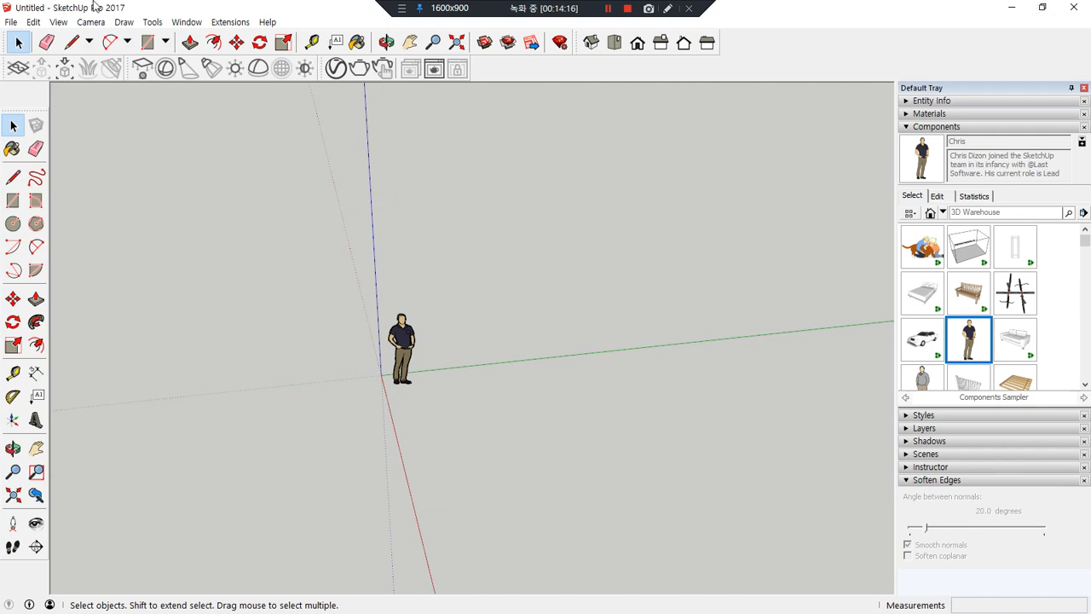
- Open the recent file 20220329 3층 빌라 조감도 만들기.skp without saving the changes to the untitled model
{"action": "left_click", "coordinate": [11, 22]}
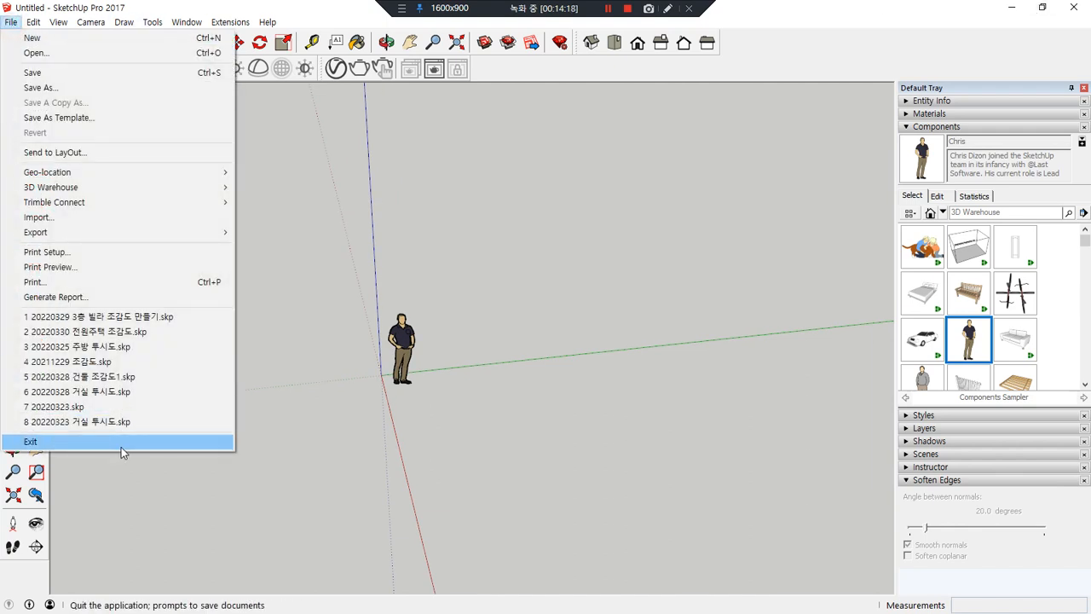
{"action": "left_click", "coordinate": [137, 321]}
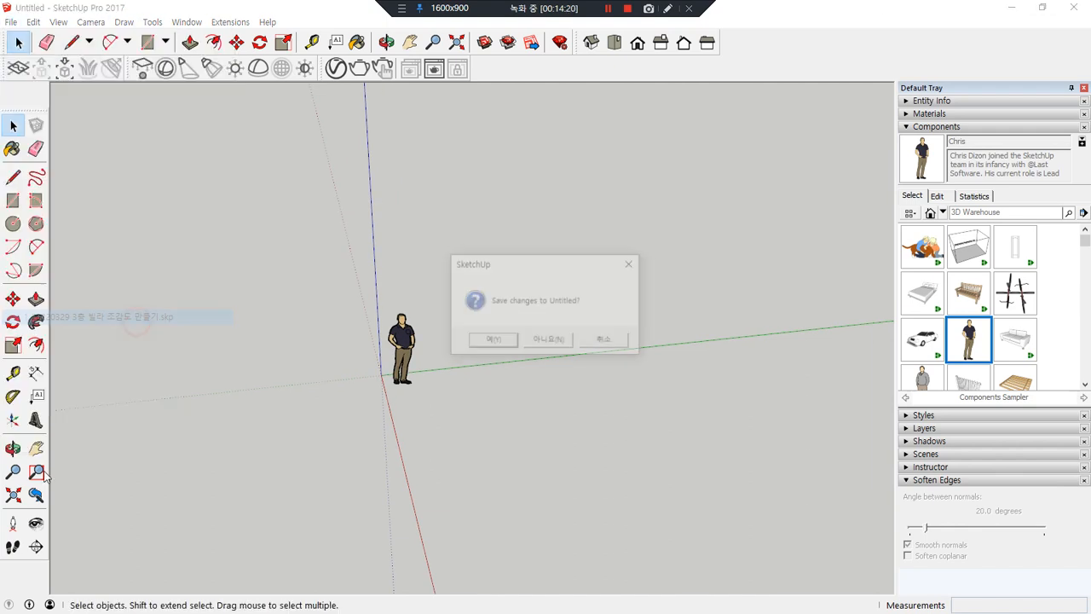
{"action": "left_click", "coordinate": [551, 344]}
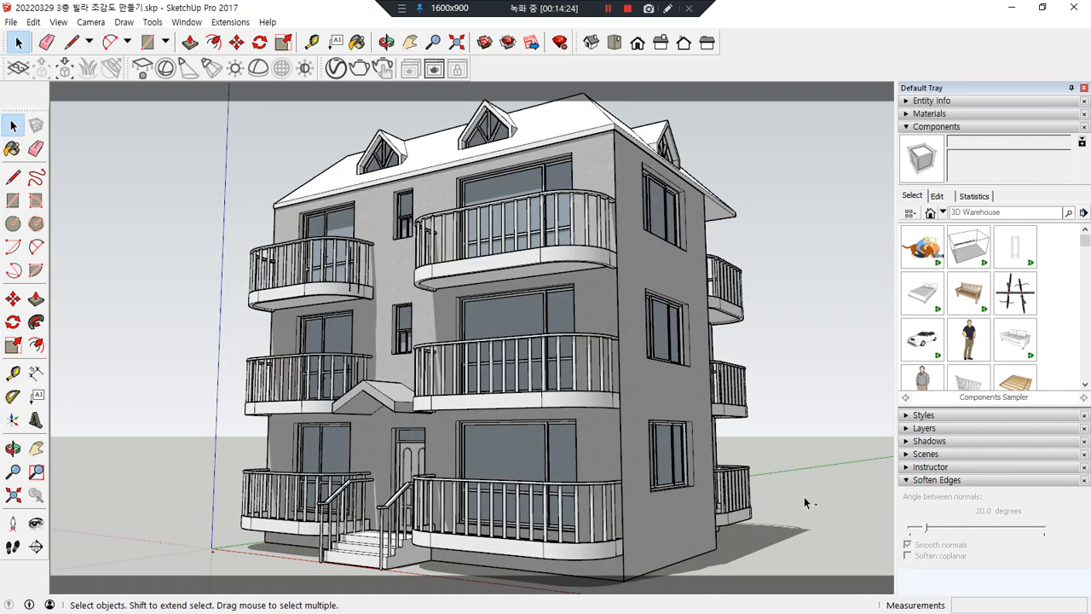
{"action": "left_click_drag", "start_coordinate": [861, 438], "coordinate": [128, 436]}
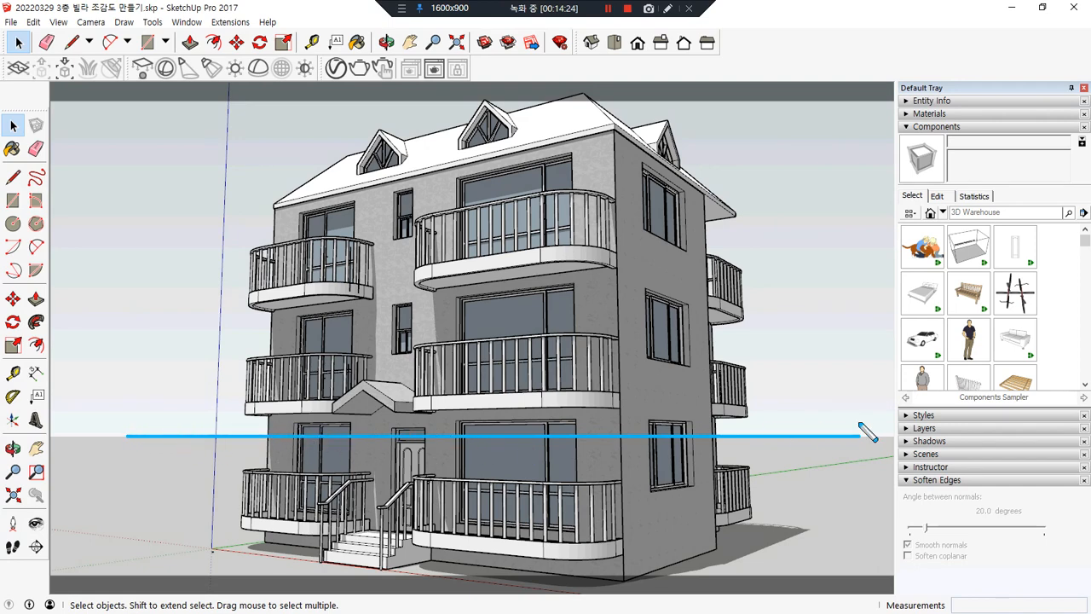
- Place the standing man component from the Components Sampler at the origin beside the three-storey villa
{"action": "left_click", "coordinate": [968, 338]}
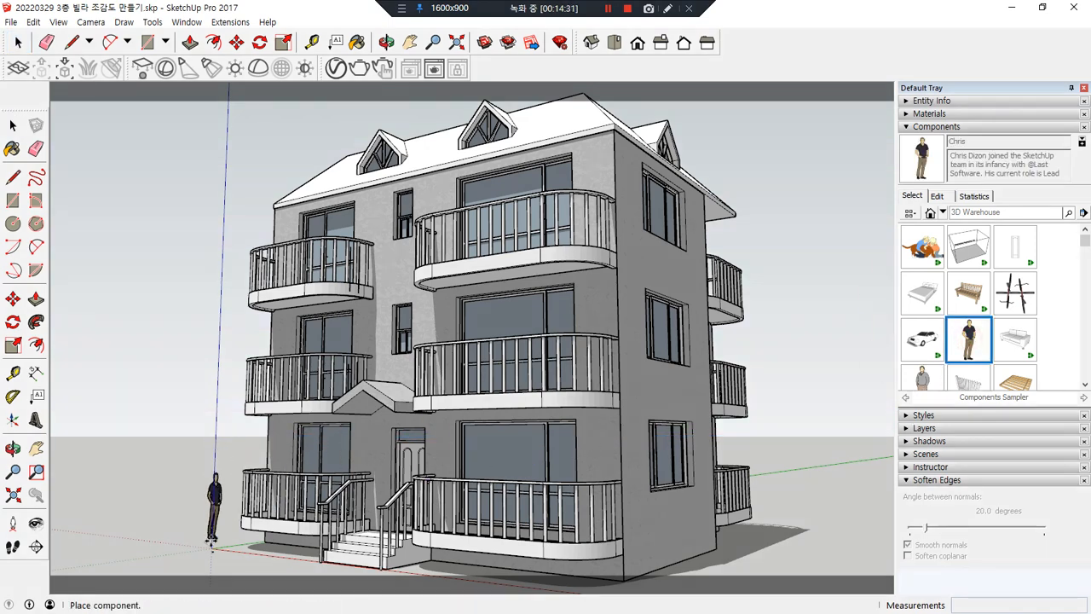
{"action": "left_click", "coordinate": [212, 550]}
{"action": "middle_click_drag", "start_coordinate": [294, 544], "coordinate": [287, 525]}
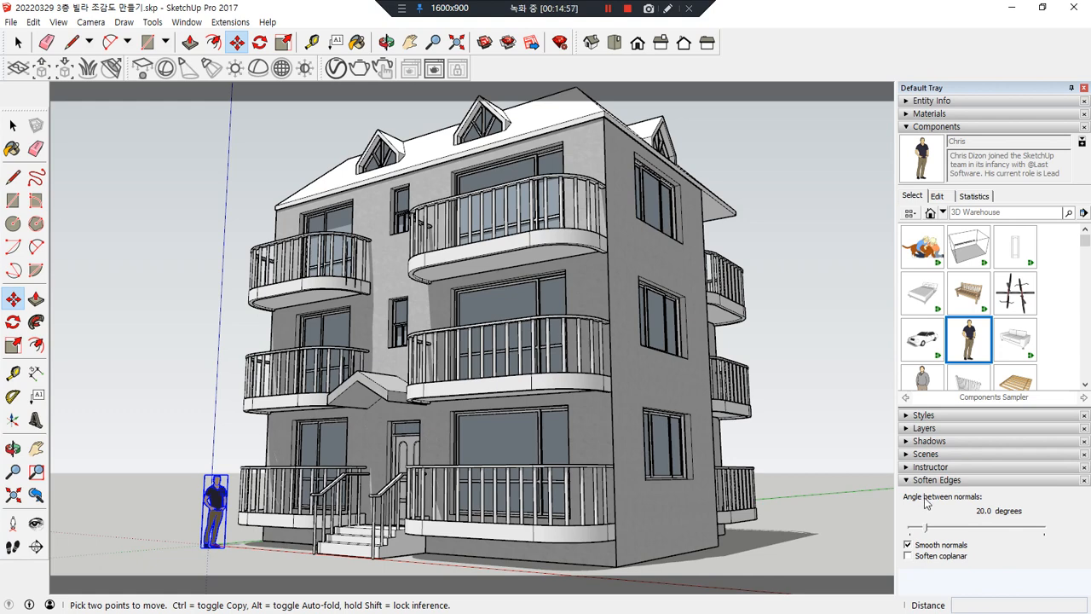
- Zoom out and orbit around the villa from eye level up to a bird's-eye view over its roof
{"action": "scroll", "coordinate": [528, 399], "scroll_direction": "down", "scroll_amount": 3}
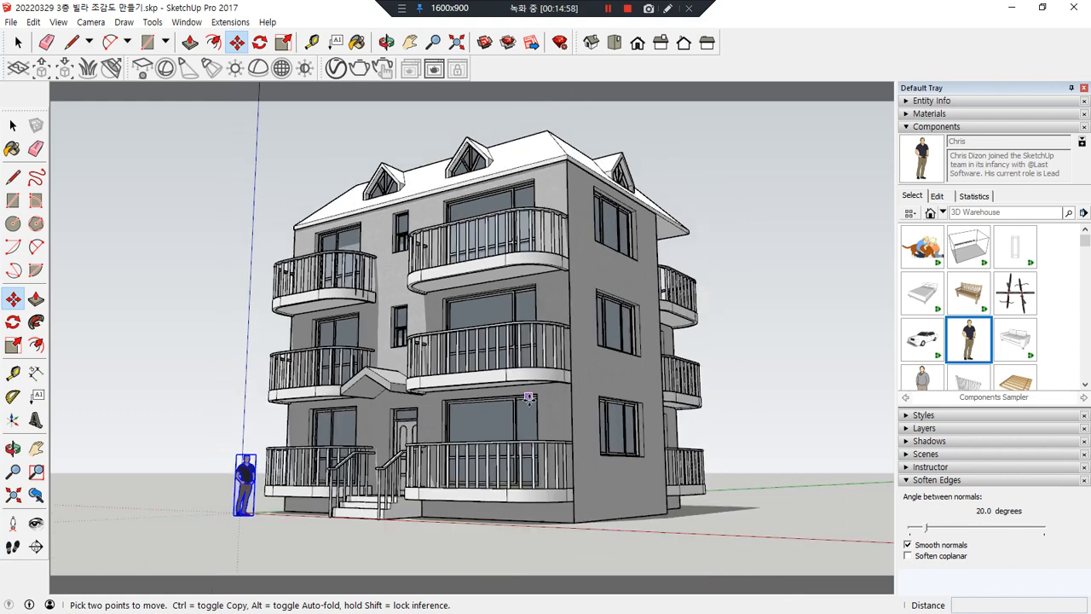
{"action": "middle_click_drag", "start_coordinate": [529, 399], "coordinate": [524, 421]}
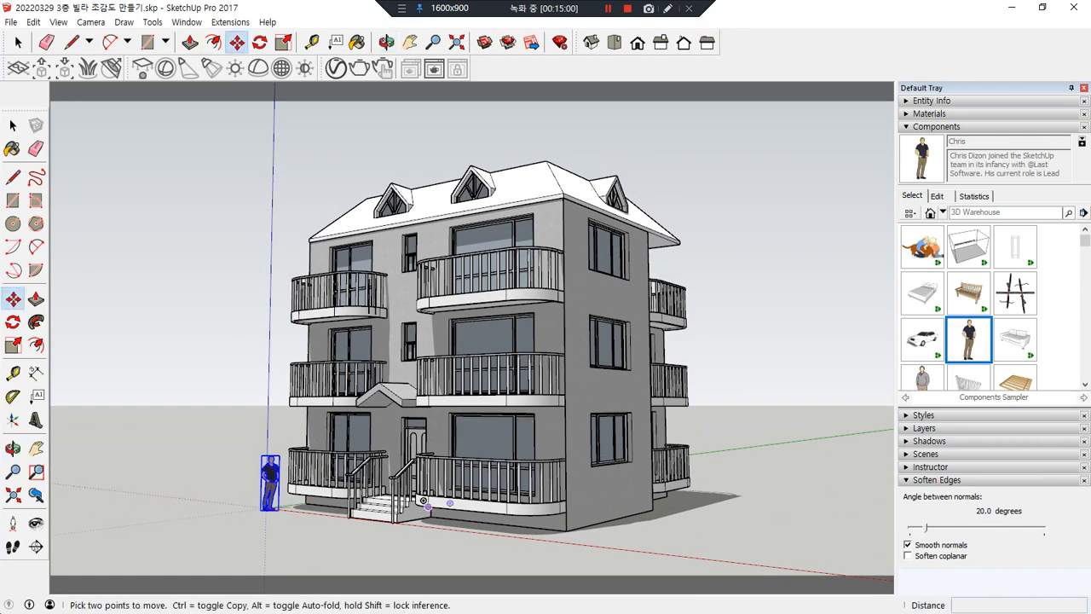
{"action": "middle_click_drag", "start_coordinate": [409, 495], "coordinate": [350, 450]}
{"action": "middle_click_drag", "start_coordinate": [388, 394], "coordinate": [379, 455]}
{"action": "middle_click_drag", "start_coordinate": [275, 559], "coordinate": [282, 523]}
{"action": "middle_click_drag", "start_coordinate": [417, 264], "coordinate": [384, 455]}
{"action": "scroll", "coordinate": [383, 455], "scroll_direction": "down", "scroll_amount": 1}
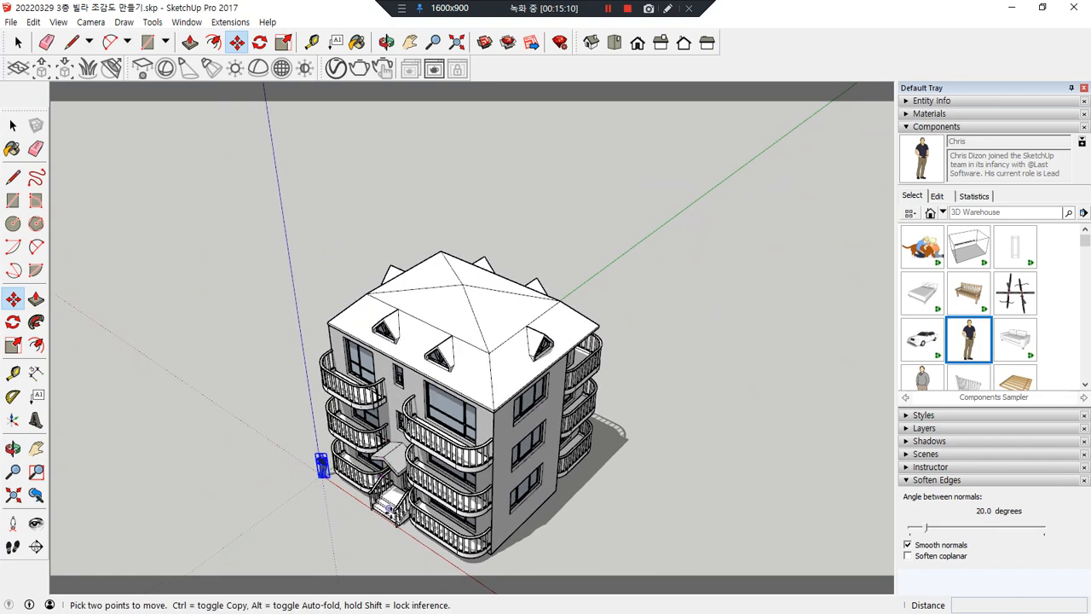
{"action": "middle_click_drag", "start_coordinate": [391, 498], "coordinate": [416, 471], "text": "shift"}
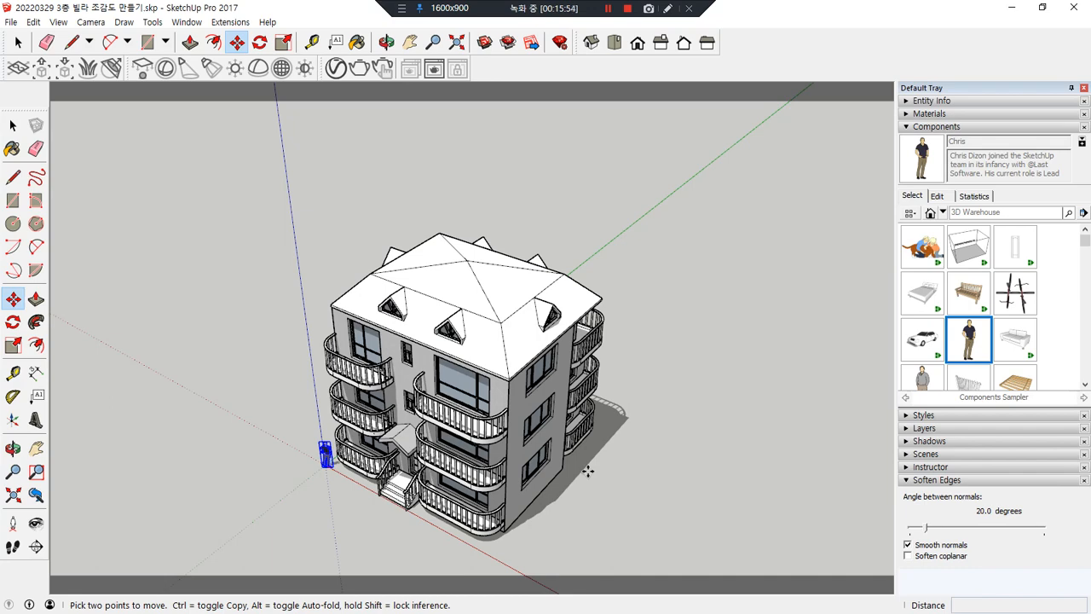
- Orbit back to a ground-level view of the villa, inspect the man beside the lowest balcony up close, and zoom back out
{"action": "middle_click_drag", "start_coordinate": [540, 497], "coordinate": [538, 348]}
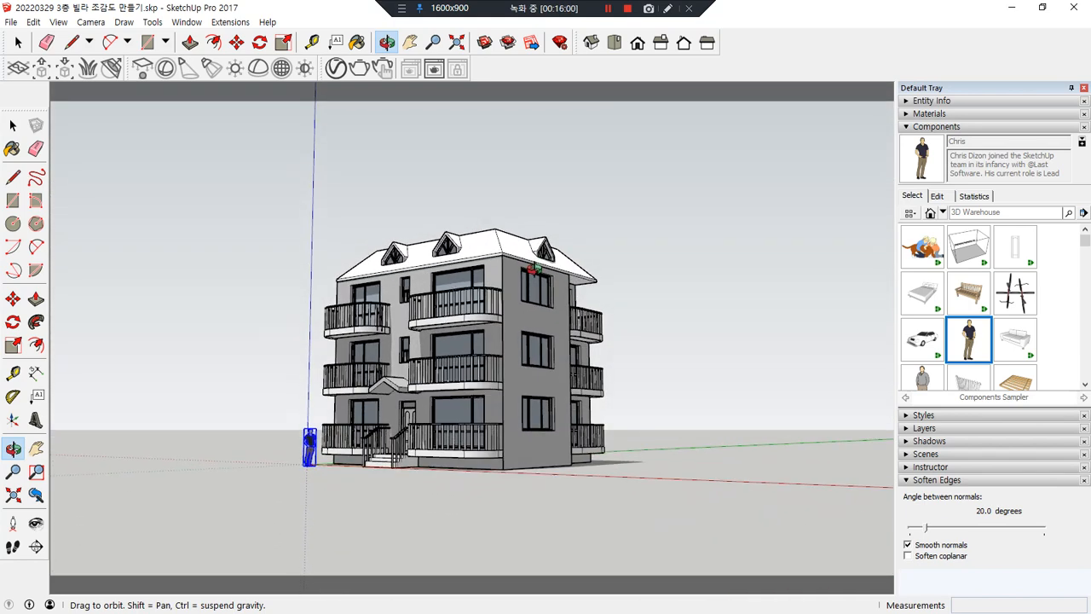
{"action": "key", "text": "m"}
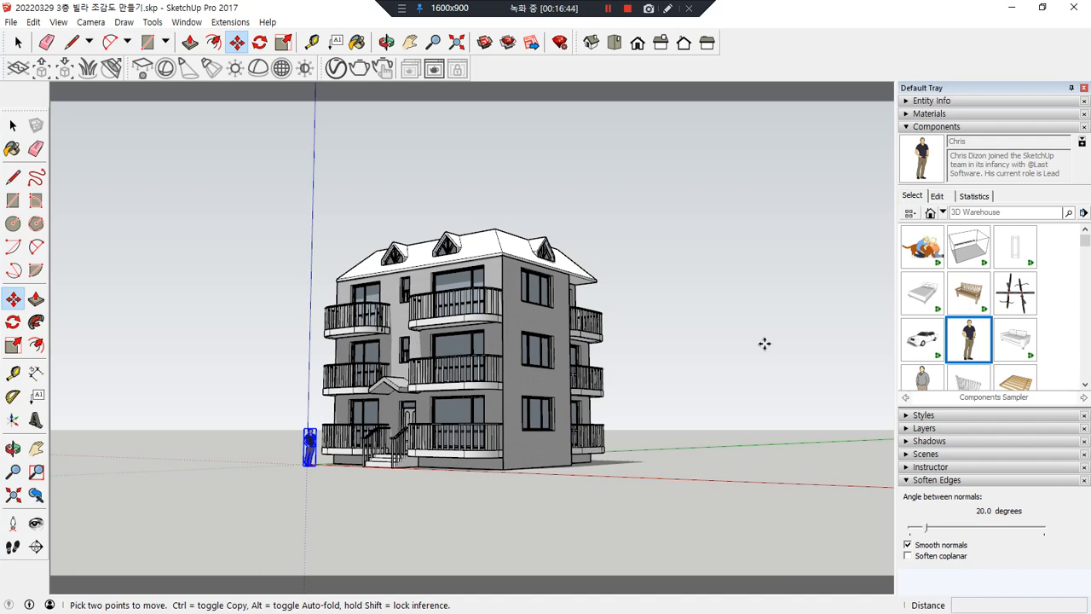
{"action": "scroll", "coordinate": [307, 448], "scroll_direction": "up", "scroll_amount": 3}
{"action": "key", "text": "q"}
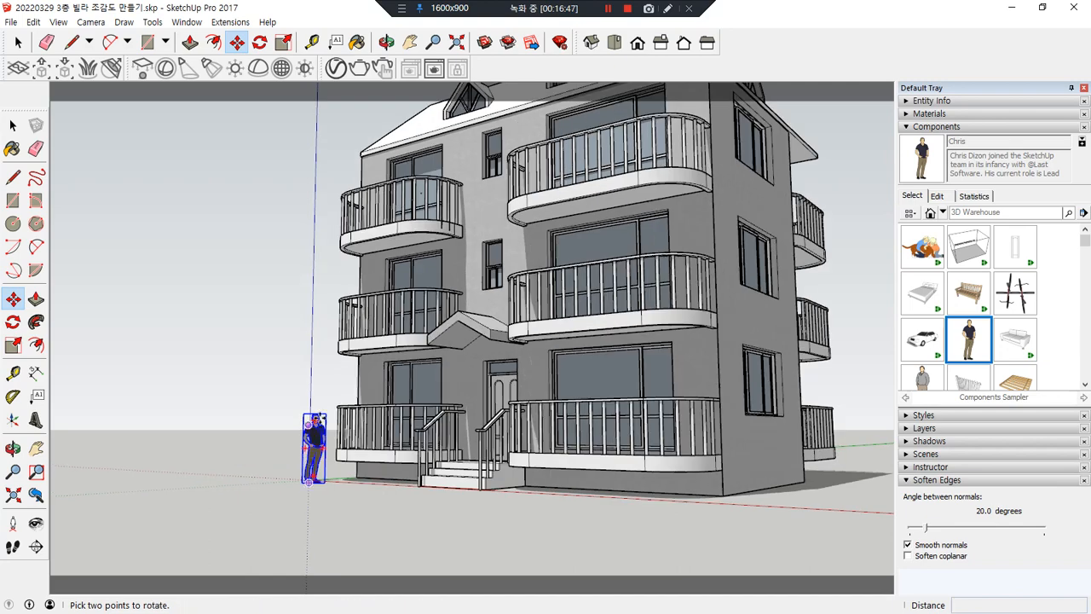
{"action": "scroll", "coordinate": [320, 419], "scroll_direction": "up", "scroll_amount": 6}
{"action": "middle_click_drag", "start_coordinate": [388, 395], "coordinate": [387, 405]}
{"action": "key", "text": "ctrl+alt+d"}
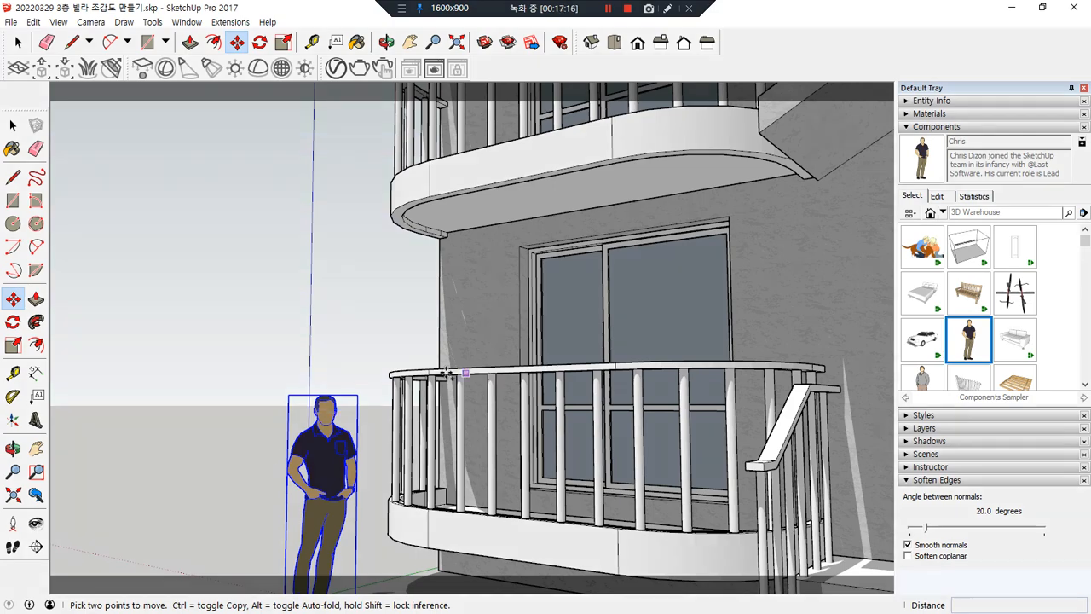
{"action": "scroll", "coordinate": [482, 379], "scroll_direction": "down", "scroll_amount": 5}
{"action": "scroll", "coordinate": [431, 375], "scroll_direction": "down", "scroll_amount": 3}
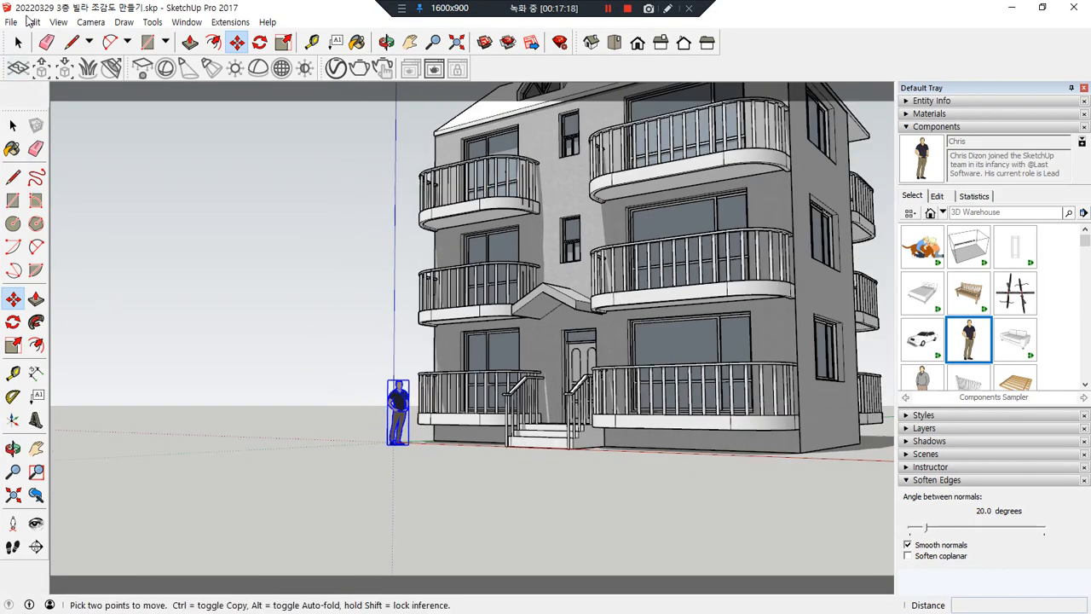
- Start a new model without saving the changes to the villa file
{"action": "left_click", "coordinate": [21, 19]}
{"action": "left_click", "coordinate": [29, 37]}
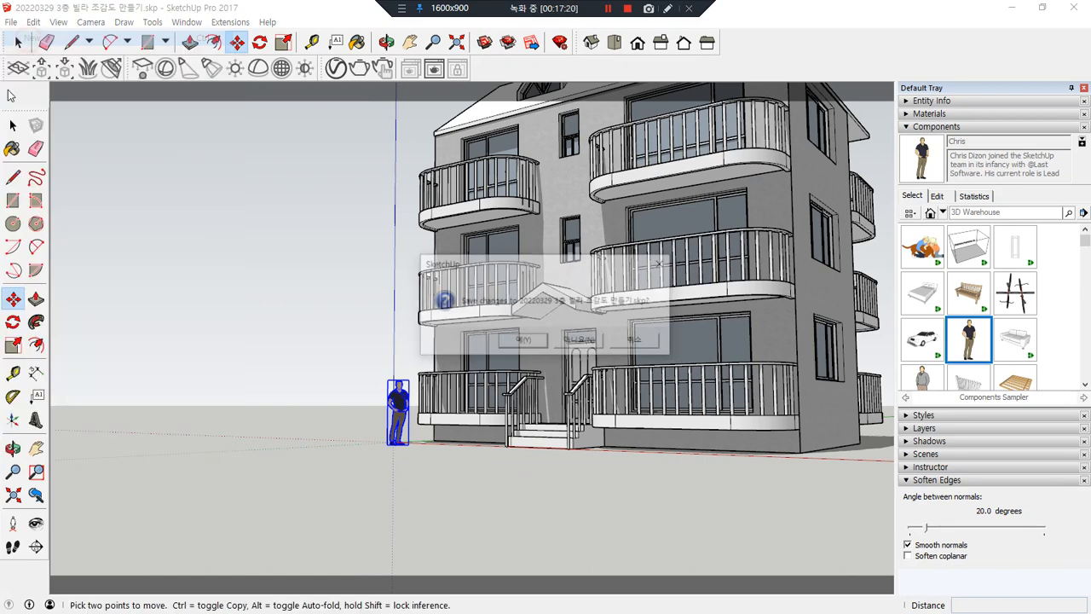
{"action": "left_click", "coordinate": [581, 344]}
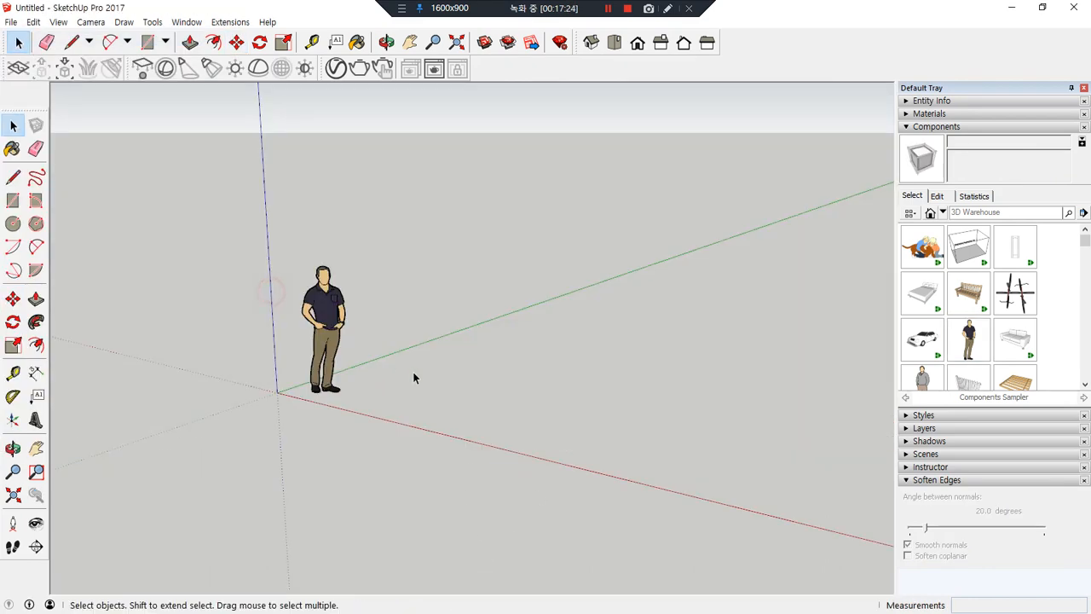
- Orbit around the standing man in the new model down to a low view with the horizon in sight
{"action": "middle_click_drag", "start_coordinate": [415, 375], "coordinate": [444, 366]}
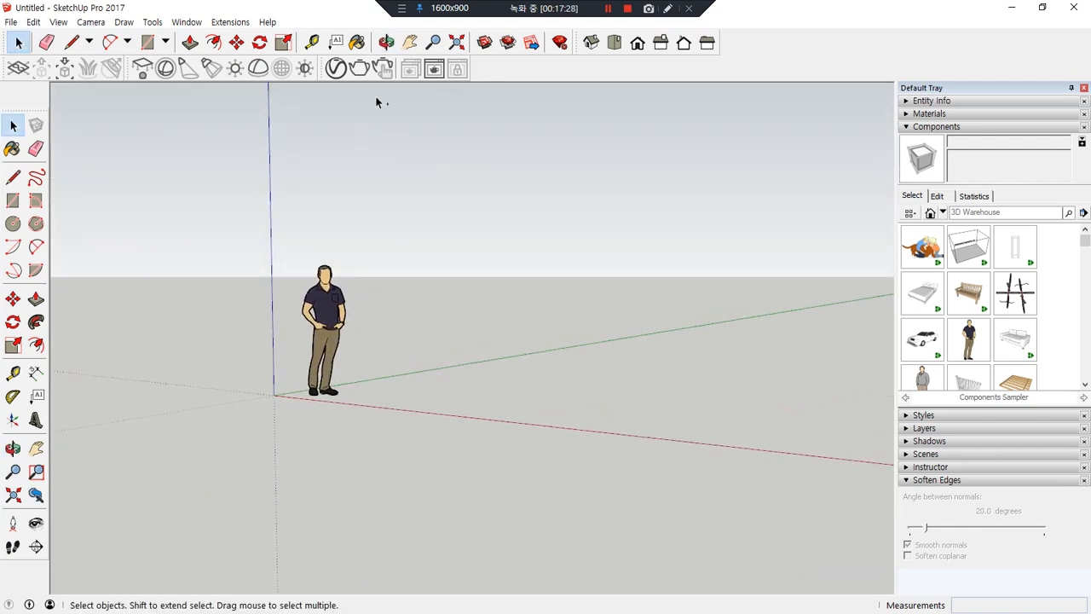
{"action": "left_click", "coordinate": [383, 42]}
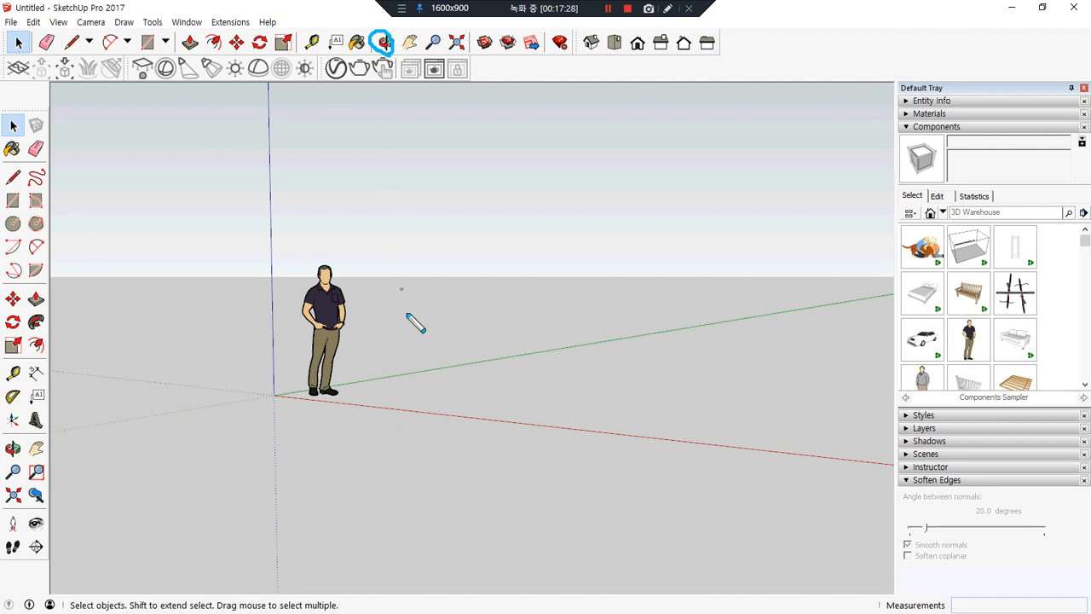
{"action": "middle_click_drag", "start_coordinate": [435, 369], "coordinate": [535, 390]}
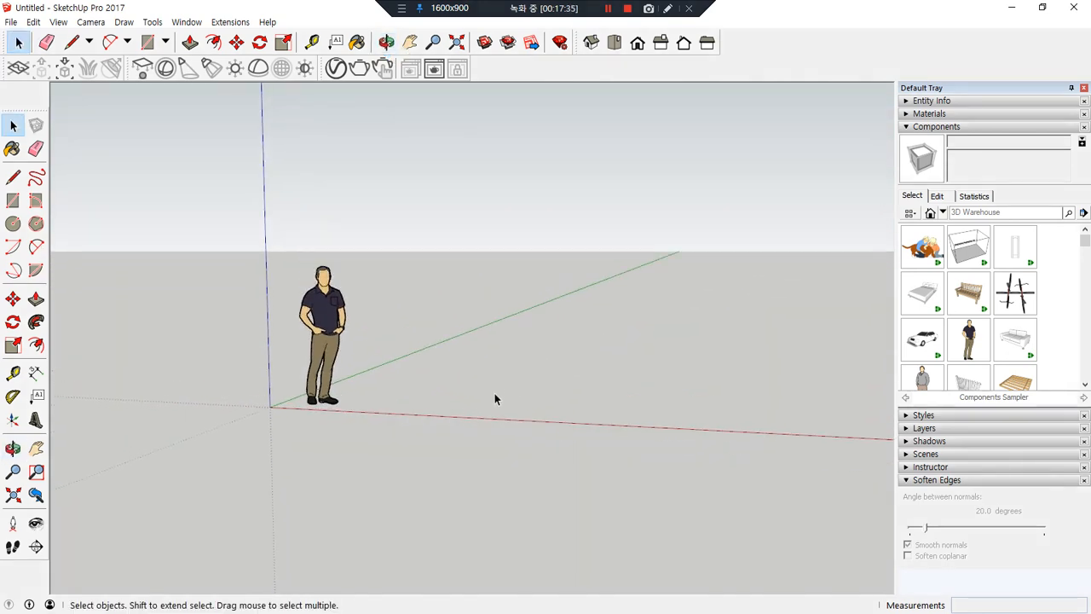
- Use the Pan tool to slide the view of the standing man sideways and back, and return to the Select tool
{"action": "left_click", "coordinate": [409, 41]}
{"action": "left_click_drag", "start_coordinate": [473, 300], "coordinate": [352, 305]}
{"action": "left_click_drag", "start_coordinate": [264, 324], "coordinate": [424, 333]}
{"action": "left_click_drag", "start_coordinate": [302, 341], "coordinate": [360, 341]}
{"action": "key", "text": "space"}
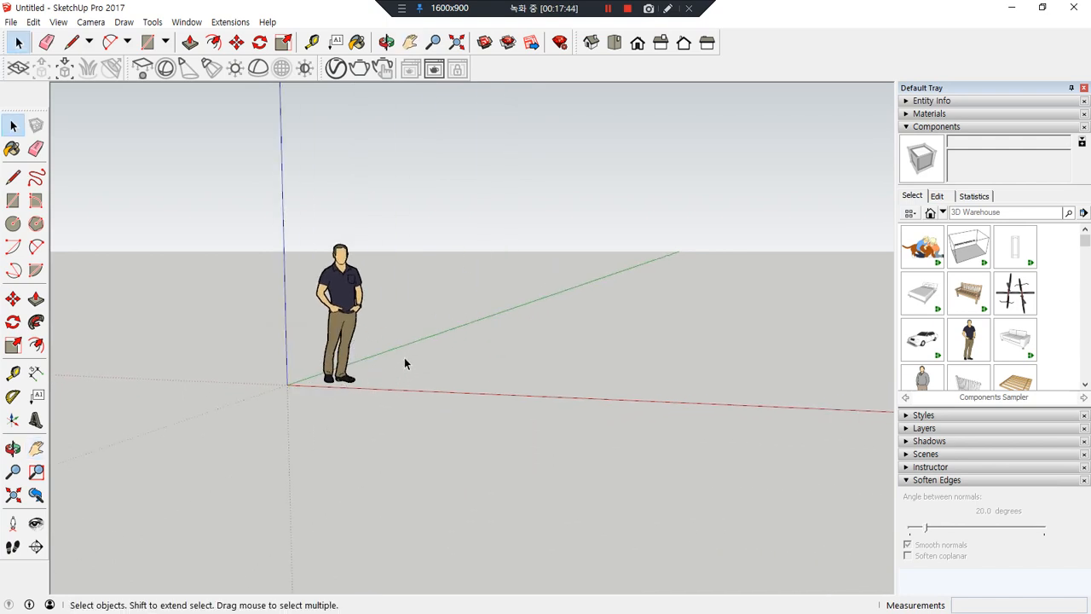
- Pan the standing man across the view again, first with the tool's shortcut and also temporarily from within the Select tool
{"action": "key", "text": "o"}
{"action": "left_click_drag", "start_coordinate": [399, 361], "coordinate": [456, 421]}
{"action": "key", "text": "space"}
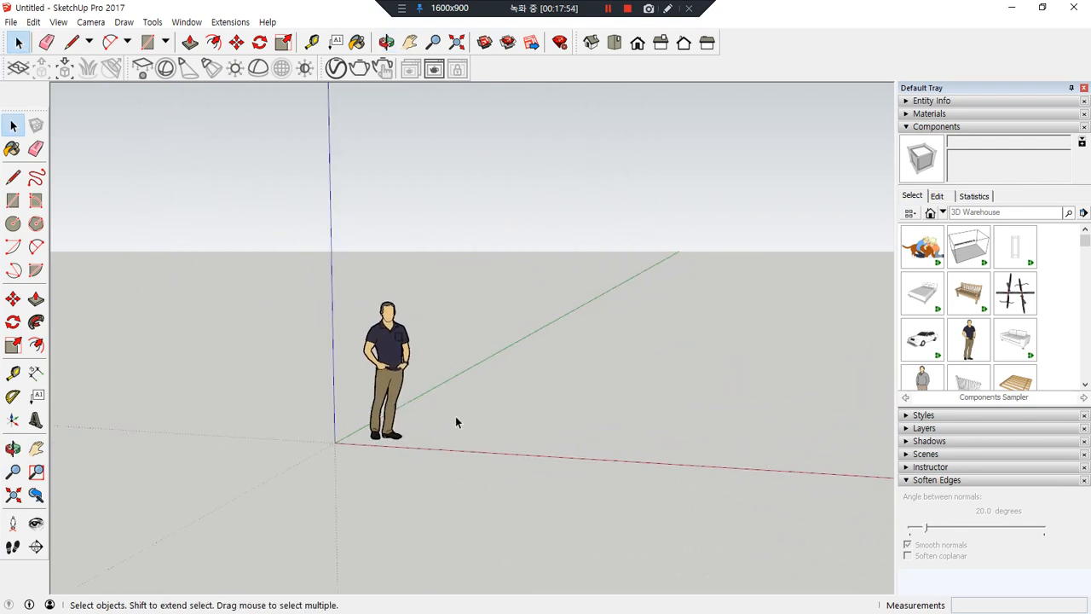
{"action": "middle_click_drag", "start_coordinate": [444, 400], "coordinate": [388, 371], "text": "shift"}
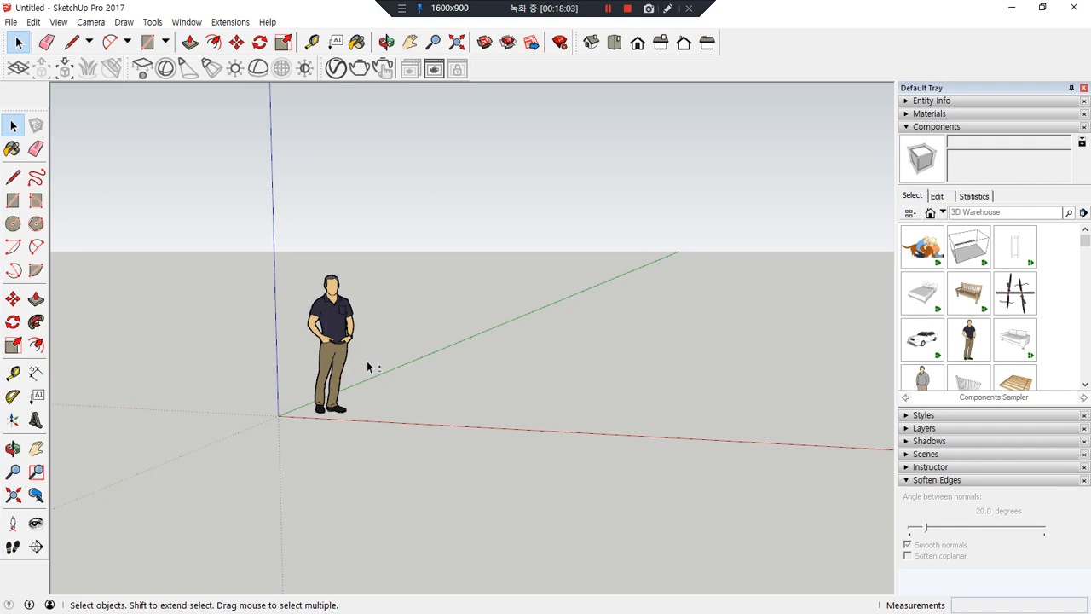
{"action": "middle_click_drag", "start_coordinate": [266, 368], "coordinate": [470, 389], "text": "shift"}
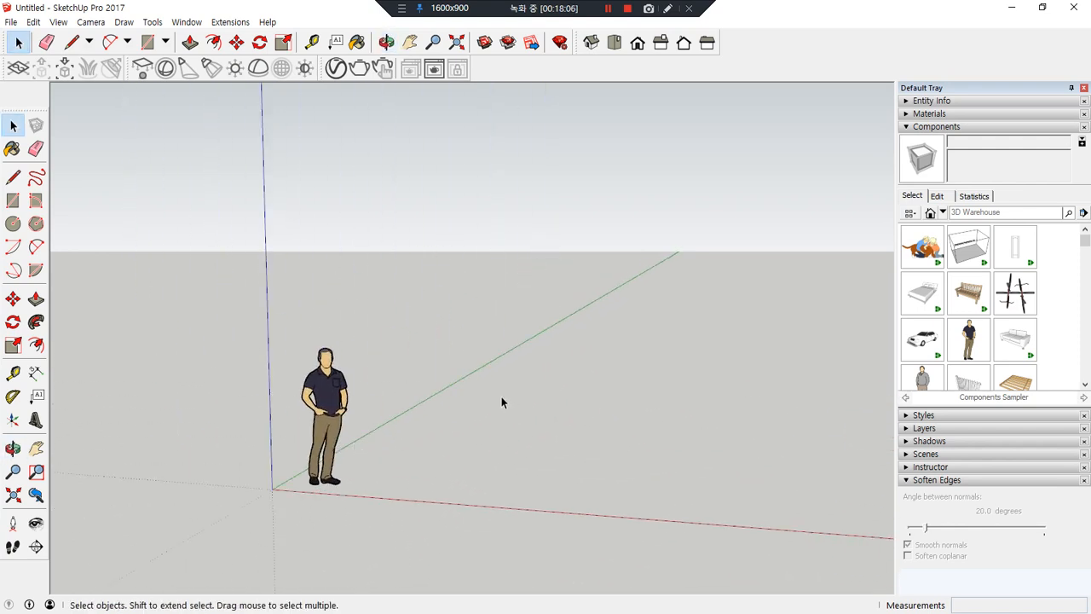
- Zoom the view in and out, try the Zoom tool on the standing man, and return to the Select tool
{"action": "key", "text": "ctrl+alt+d"}
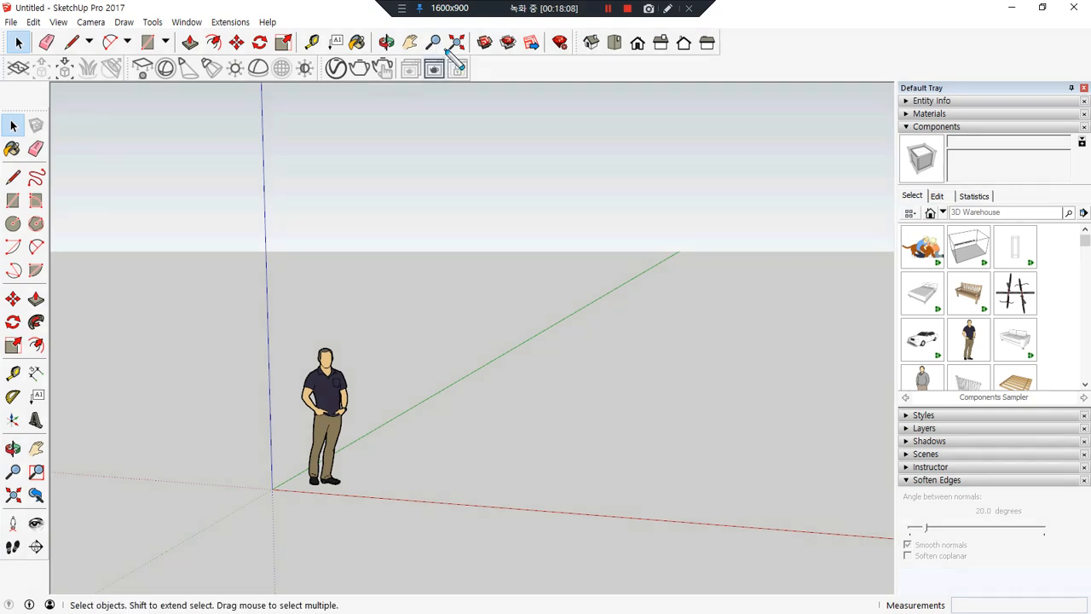
{"action": "left_click_drag", "start_coordinate": [440, 57], "coordinate": [442, 34]}
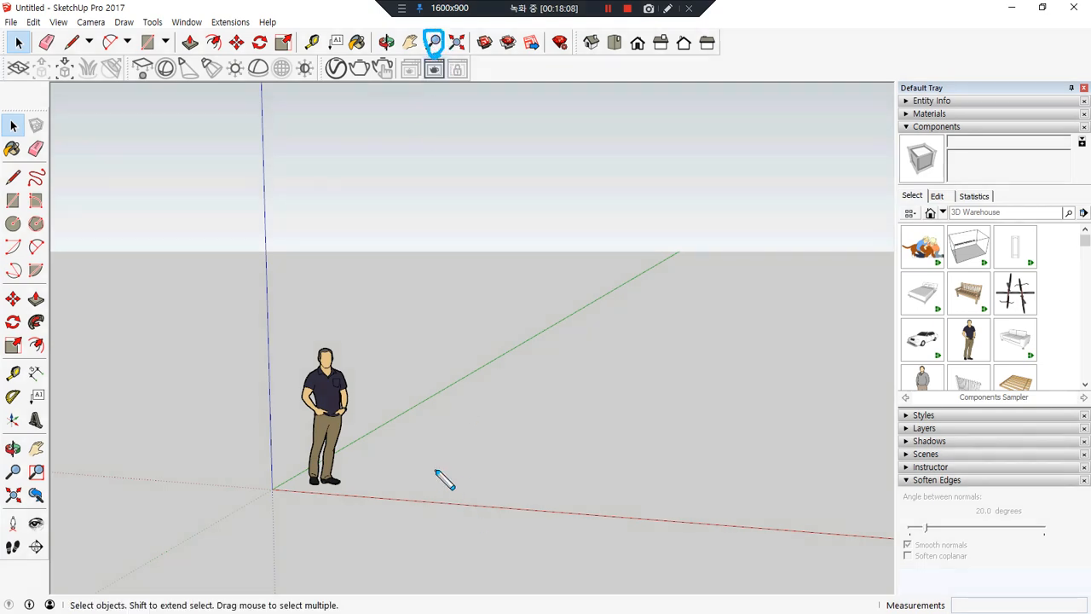
{"action": "scroll", "coordinate": [385, 427], "scroll_direction": "up", "scroll_amount": 1}
{"action": "scroll", "coordinate": [386, 426], "scroll_direction": "up", "scroll_amount": 1}
{"action": "scroll", "coordinate": [385, 426], "scroll_direction": "down", "scroll_amount": 2}
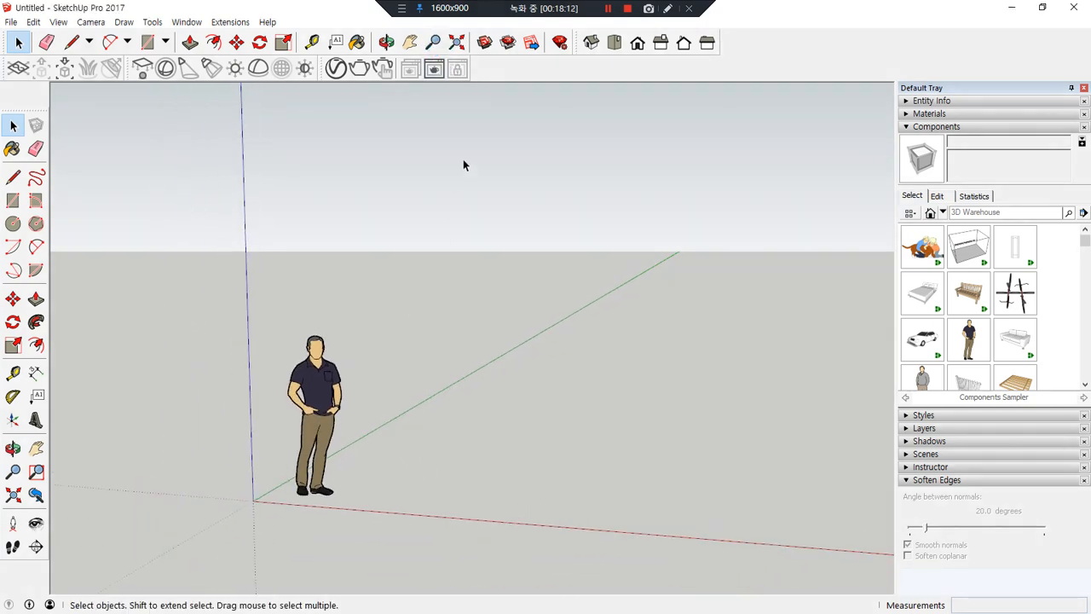
{"action": "left_click", "coordinate": [434, 43]}
{"action": "mouse_move", "coordinate": [399, 421]}
{"action": "left_mouse_down"}
{"action": "mouse_move", "coordinate": [390, 316]}
{"action": "mouse_move", "coordinate": [388, 401]}
{"action": "mouse_move", "coordinate": [373, 324]}
{"action": "mouse_move", "coordinate": [380, 421]}
{"action": "mouse_move", "coordinate": [370, 296]}
{"action": "mouse_move", "coordinate": [384, 426]}
{"action": "mouse_move", "coordinate": [377, 326]}
{"action": "mouse_move", "coordinate": [387, 394]}
{"action": "mouse_move", "coordinate": [358, 222]}
{"action": "mouse_move", "coordinate": [382, 465]}
{"action": "mouse_move", "coordinate": [349, 265]}
{"action": "mouse_move", "coordinate": [369, 471]}
{"action": "mouse_move", "coordinate": [353, 365]}
{"action": "mouse_move", "coordinate": [334, 497]}
{"action": "mouse_move", "coordinate": [220, 421]}
{"action": "left_mouse_up"}
{"action": "key", "text": "space"}
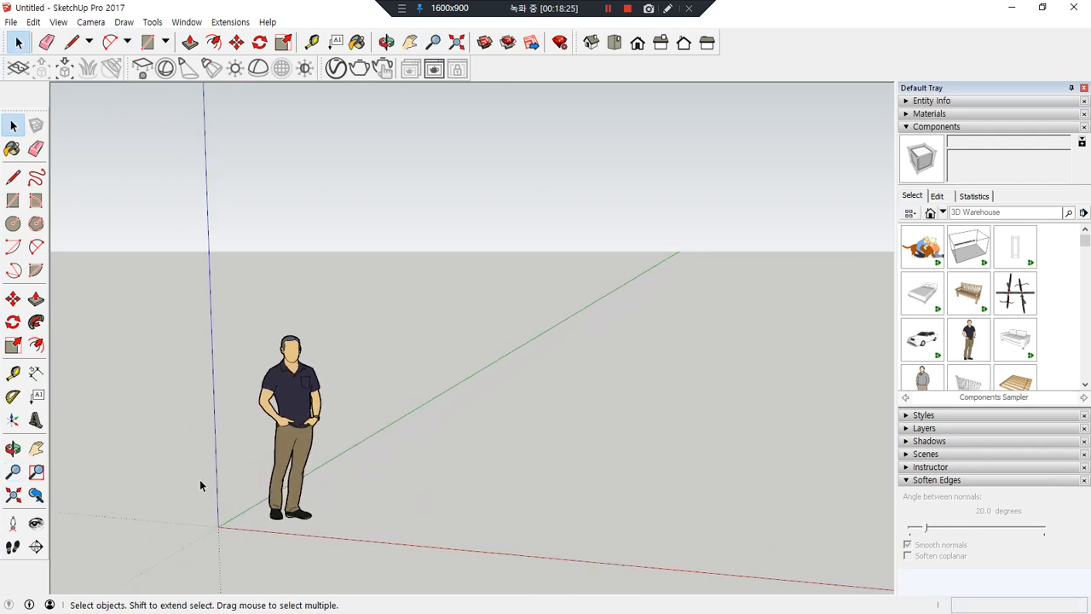
- Zoom in and out around several points on the ground beside the standing man
{"action": "scroll", "coordinate": [214, 451], "scroll_direction": "up", "scroll_amount": 2}
{"action": "scroll", "coordinate": [214, 451], "scroll_direction": "down", "scroll_amount": 2}
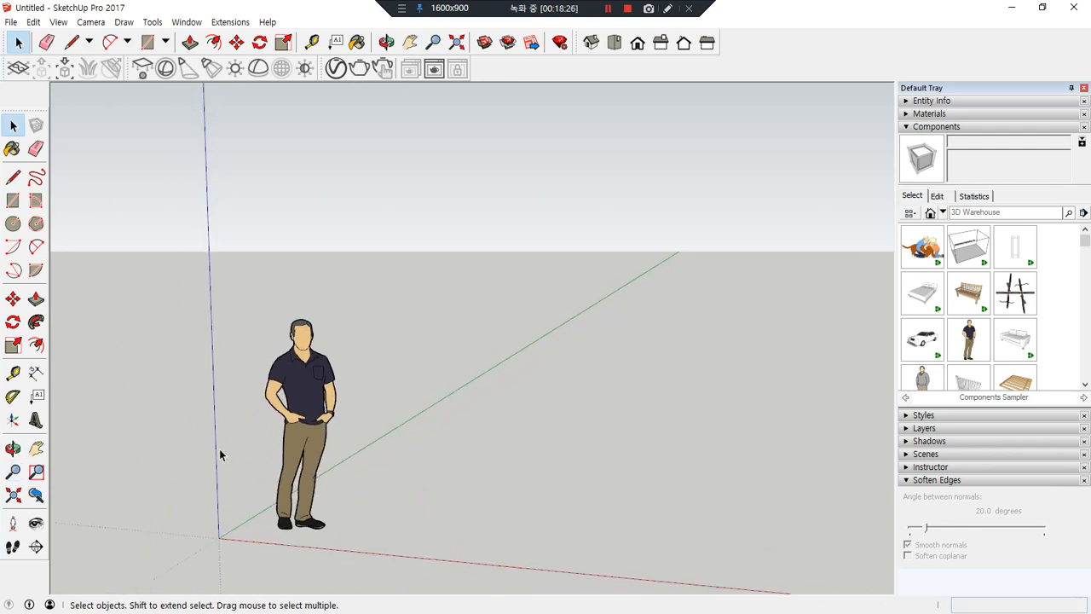
{"action": "scroll", "coordinate": [455, 438], "scroll_direction": "up", "scroll_amount": 2}
{"action": "scroll", "coordinate": [456, 438], "scroll_direction": "down", "scroll_amount": 1}
{"action": "scroll", "coordinate": [92, 494], "scroll_direction": "down", "scroll_amount": 2}
{"action": "scroll", "coordinate": [92, 494], "scroll_direction": "up", "scroll_amount": 1}
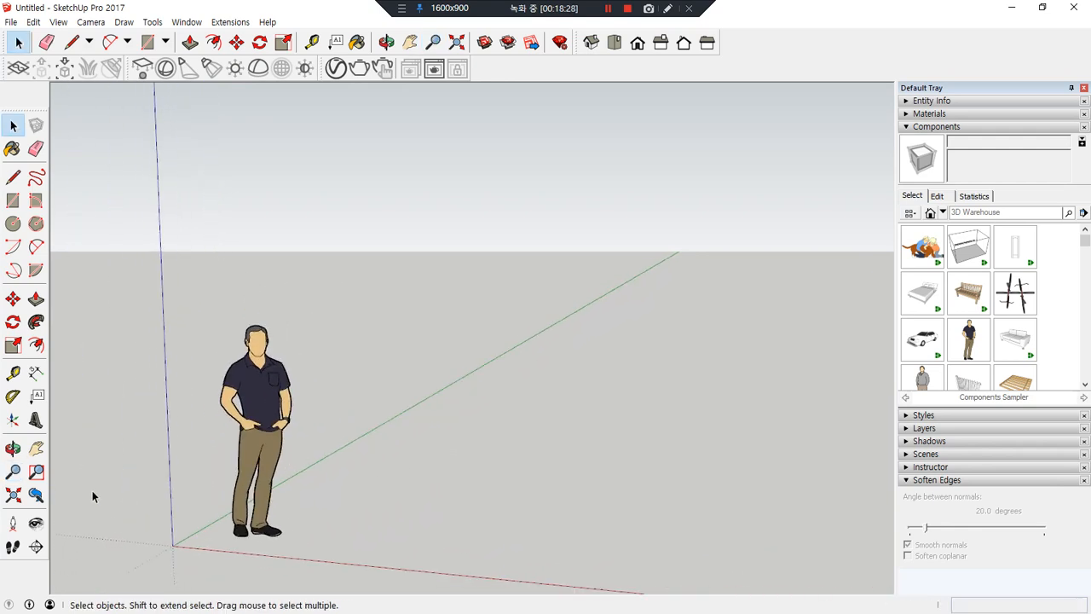
{"action": "scroll", "coordinate": [220, 529], "scroll_direction": "up", "scroll_amount": 3}
{"action": "scroll", "coordinate": [220, 529], "scroll_direction": "down", "scroll_amount": 2}
- Orbit slightly upward, zoom in and out on the man's legs, torso and the ground around him, and pan him toward the middle
{"action": "middle_click_drag", "start_coordinate": [231, 477], "coordinate": [416, 420]}
{"action": "scroll", "coordinate": [413, 392], "scroll_direction": "up", "scroll_amount": 2}
{"action": "scroll", "coordinate": [412, 389], "scroll_direction": "down", "scroll_amount": 2}
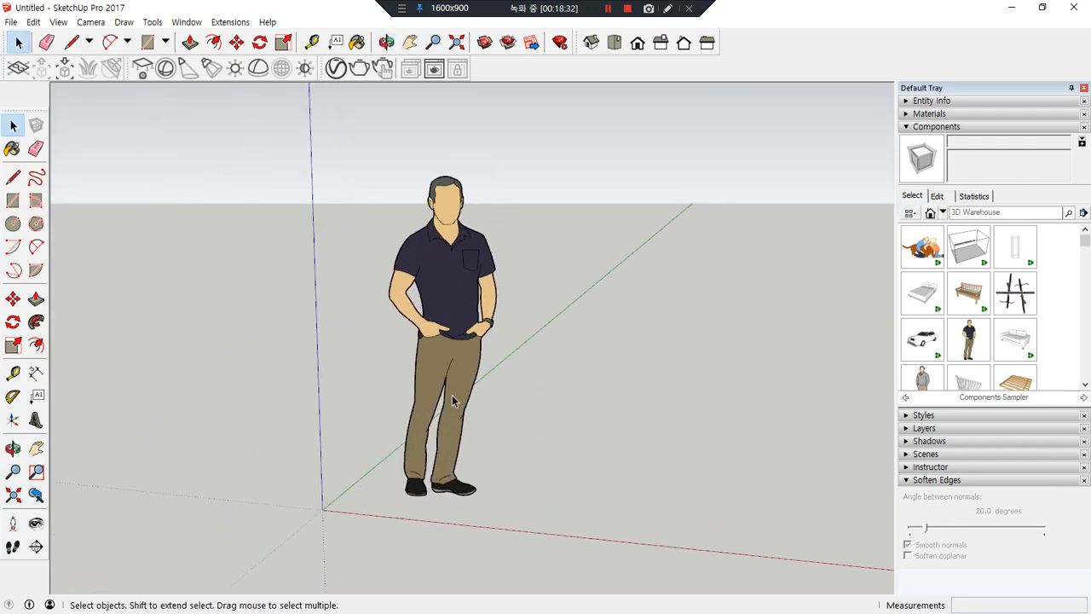
{"action": "scroll", "coordinate": [804, 442], "scroll_direction": "up", "scroll_amount": 2}
{"action": "scroll", "coordinate": [804, 442], "scroll_direction": "down", "scroll_amount": 1}
{"action": "scroll", "coordinate": [181, 445], "scroll_direction": "up", "scroll_amount": 1}
{"action": "scroll", "coordinate": [183, 445], "scroll_direction": "down", "scroll_amount": 1}
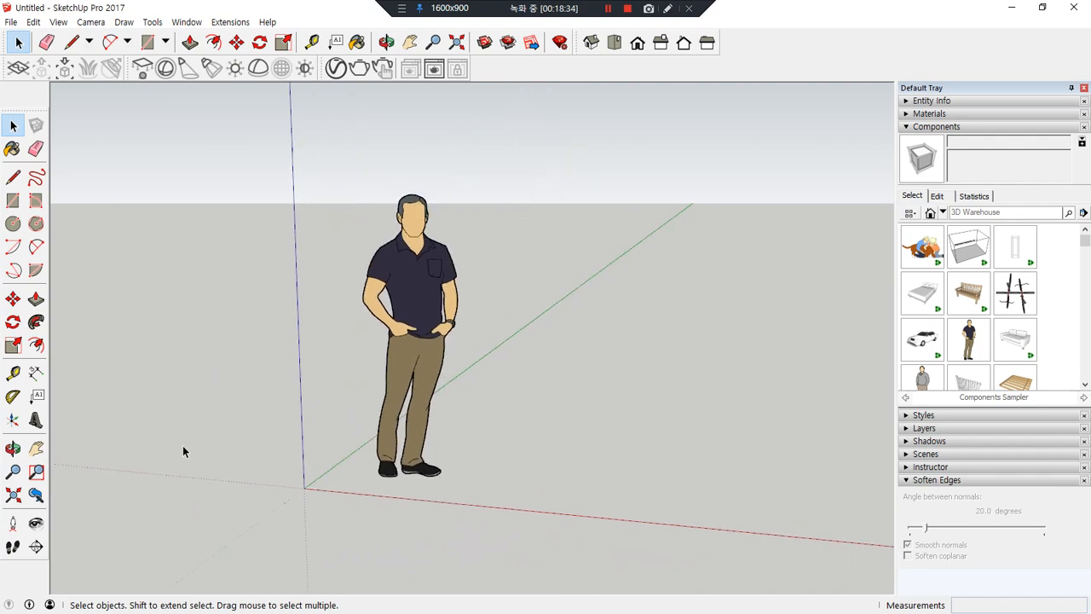
{"action": "scroll", "coordinate": [393, 428], "scroll_direction": "up", "scroll_amount": 1}
{"action": "scroll", "coordinate": [393, 429], "scroll_direction": "down", "scroll_amount": 1}
{"action": "scroll", "coordinate": [431, 283], "scroll_direction": "up", "scroll_amount": 3}
{"action": "scroll", "coordinate": [431, 277], "scroll_direction": "down", "scroll_amount": 3}
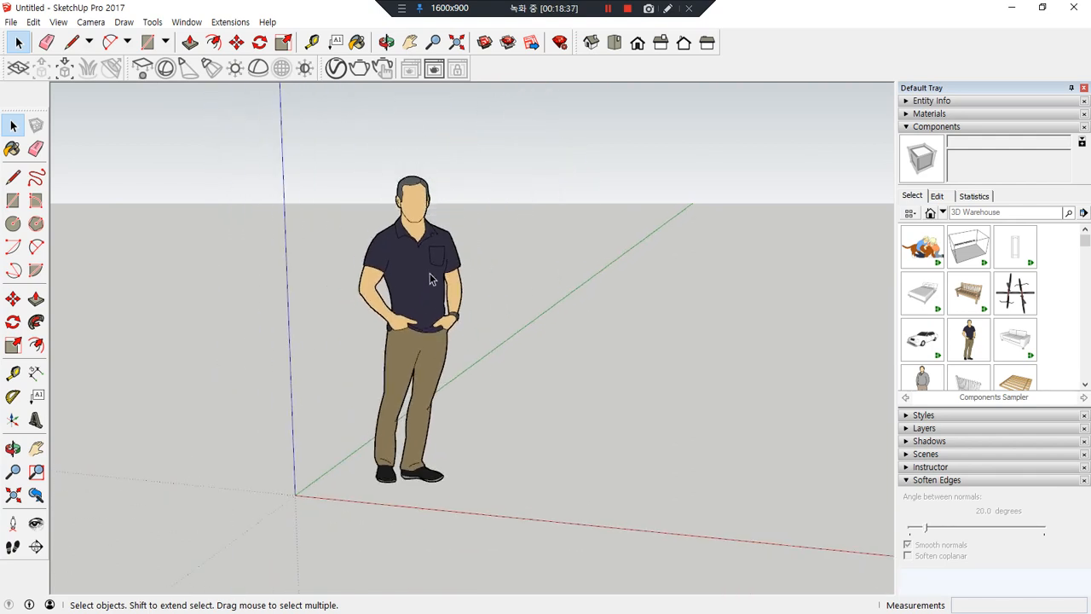
{"action": "scroll", "coordinate": [810, 339], "scroll_direction": "up", "scroll_amount": 2}
{"action": "scroll", "coordinate": [804, 329], "scroll_direction": "down", "scroll_amount": 2}
{"action": "middle_click_drag", "start_coordinate": [457, 343], "coordinate": [440, 357]}
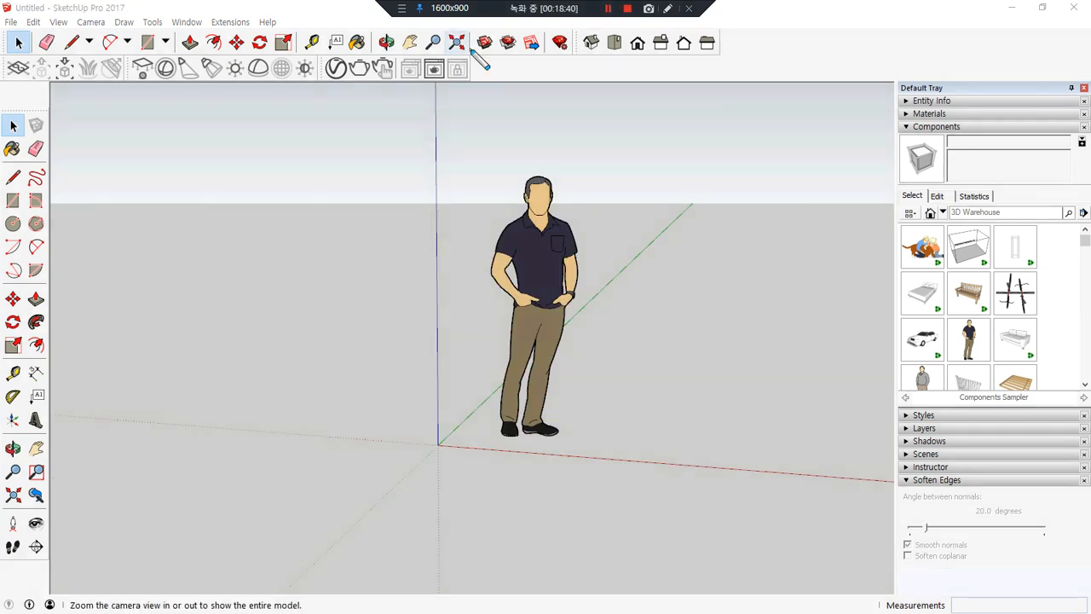
{"action": "mouse_move", "coordinate": [470, 49]}
{"action": "left_mouse_down"}
{"action": "mouse_move", "coordinate": [428, 41]}
{"action": "mouse_move", "coordinate": [473, 48]}
{"action": "left_mouse_up"}
{"action": "left_click_drag", "start_coordinate": [243, 371], "coordinate": [327, 254]}
{"action": "left_click_drag", "start_coordinate": [227, 191], "coordinate": [272, 238]}
{"action": "left_click_drag", "start_coordinate": [227, 221], "coordinate": [253, 184]}
{"action": "mouse_move", "coordinate": [351, 230]}
{"action": "left_mouse_down"}
{"action": "mouse_move", "coordinate": [407, 181]}
{"action": "mouse_move", "coordinate": [414, 194]}
{"action": "left_mouse_up"}
{"action": "left_click", "coordinate": [376, 267]}
{"action": "mouse_move", "coordinate": [366, 278]}
{"action": "left_mouse_down"}
{"action": "mouse_move", "coordinate": [410, 311]}
{"action": "mouse_move", "coordinate": [400, 318]}
{"action": "left_mouse_up"}
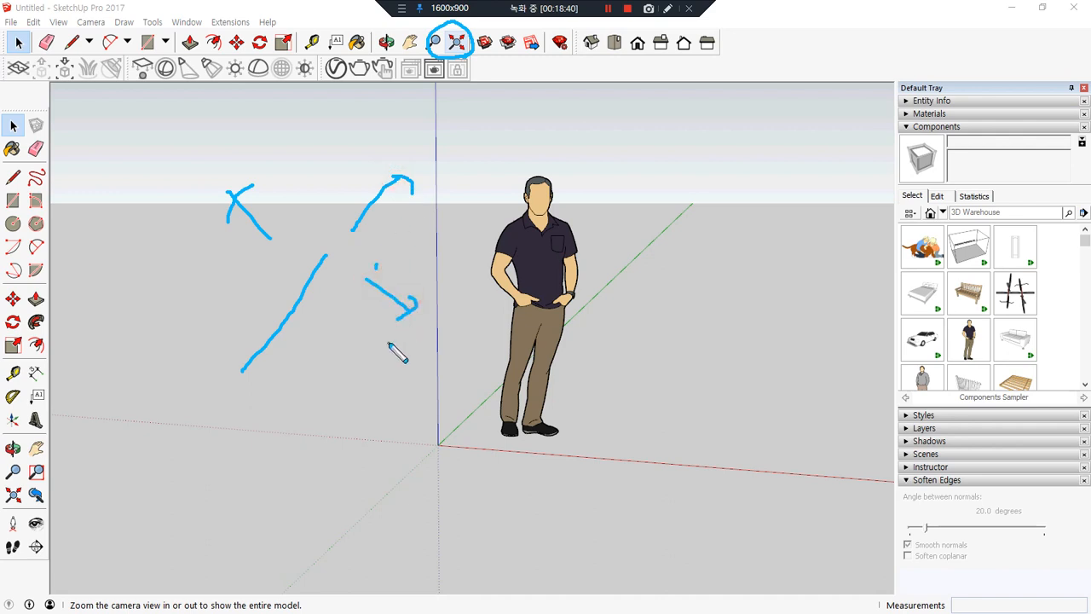
{"action": "key", "text": "Escape"}
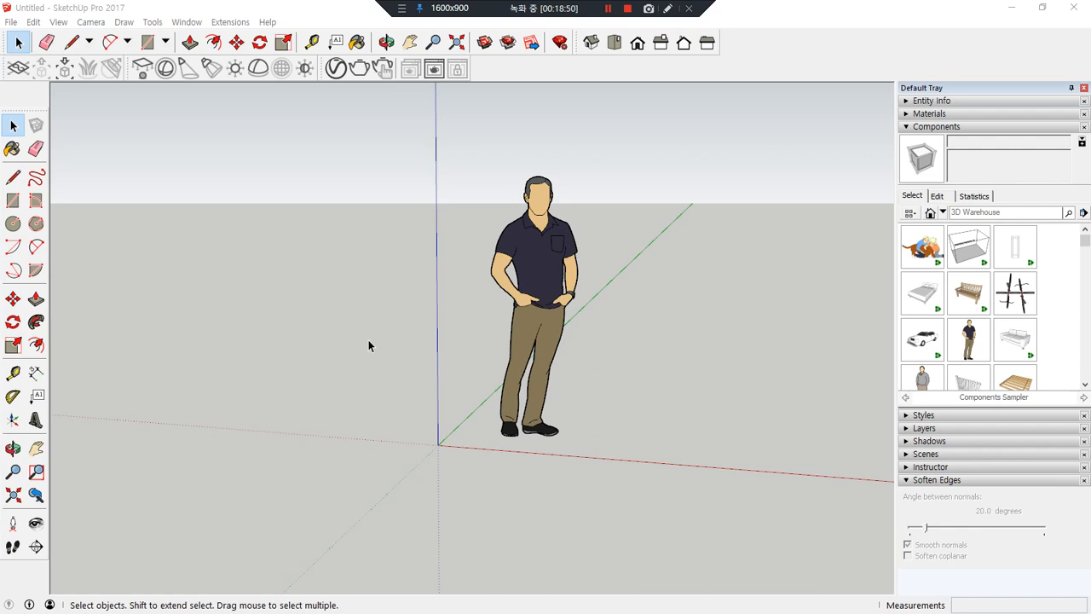
- Fit the whole model in view with Zoom Extents, from a low view and again from a higher, zoomed-out view
{"action": "left_click", "coordinate": [456, 42]}
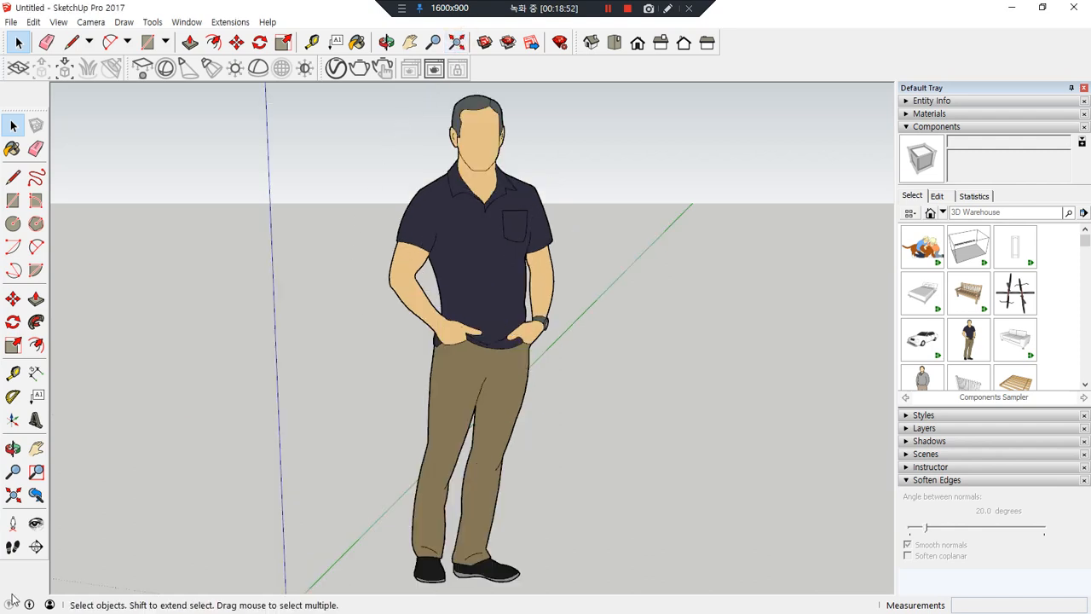
{"action": "scroll", "coordinate": [118, 388], "scroll_direction": "down", "scroll_amount": 6}
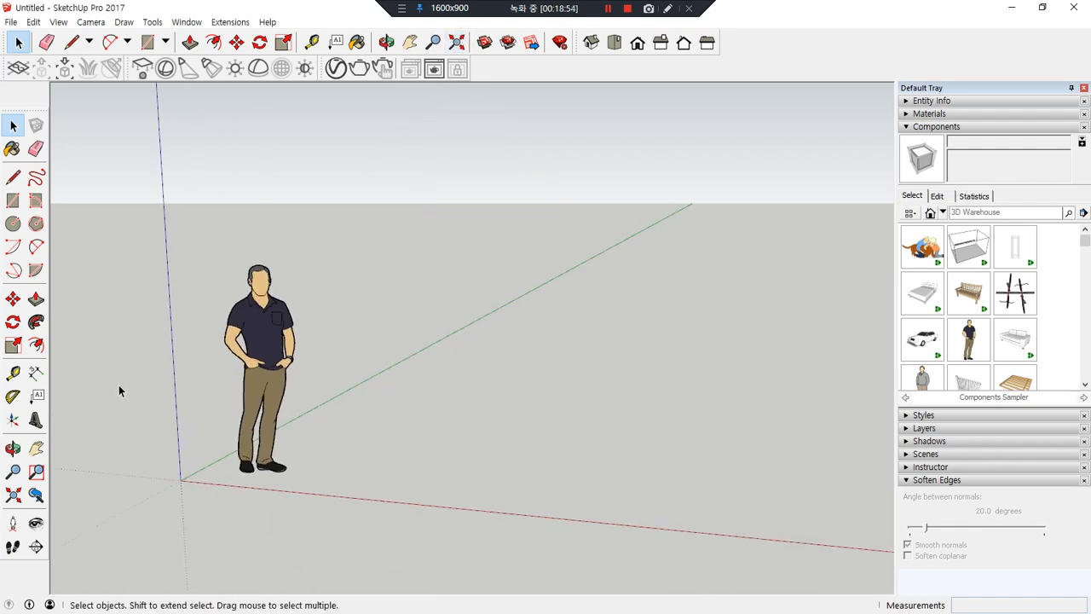
{"action": "middle_click_drag", "start_coordinate": [122, 393], "coordinate": [400, 460]}
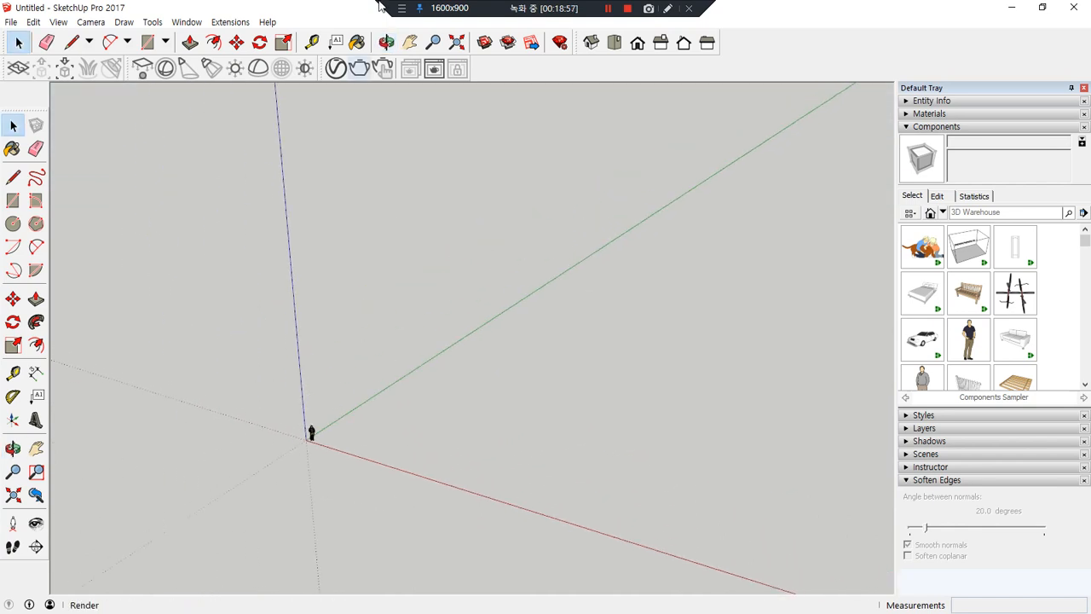
{"action": "left_click", "coordinate": [456, 42]}
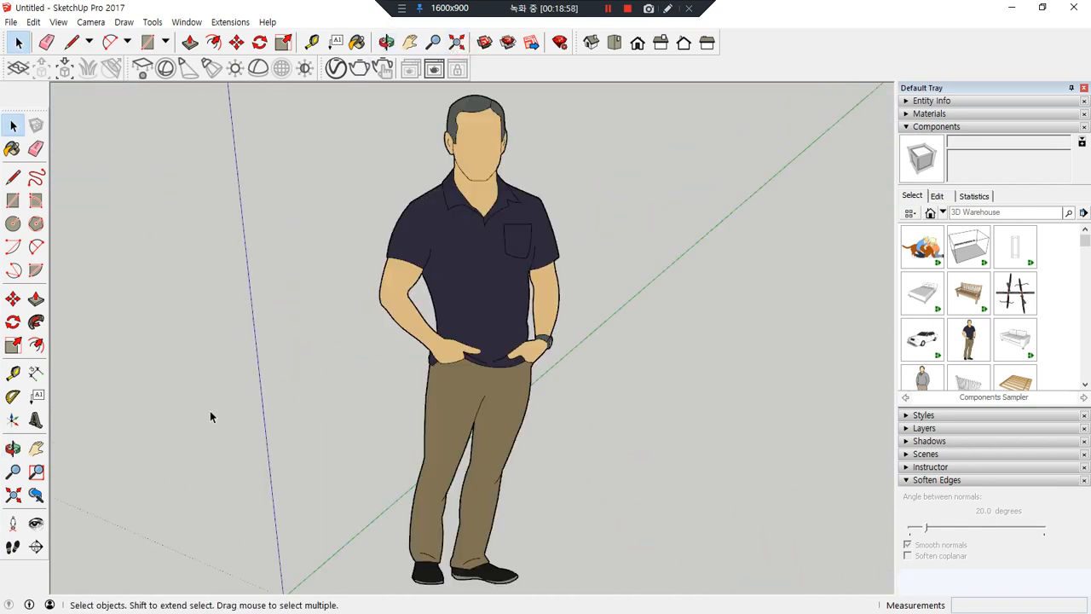
{"action": "scroll", "coordinate": [199, 337], "scroll_direction": "down", "scroll_amount": 5}
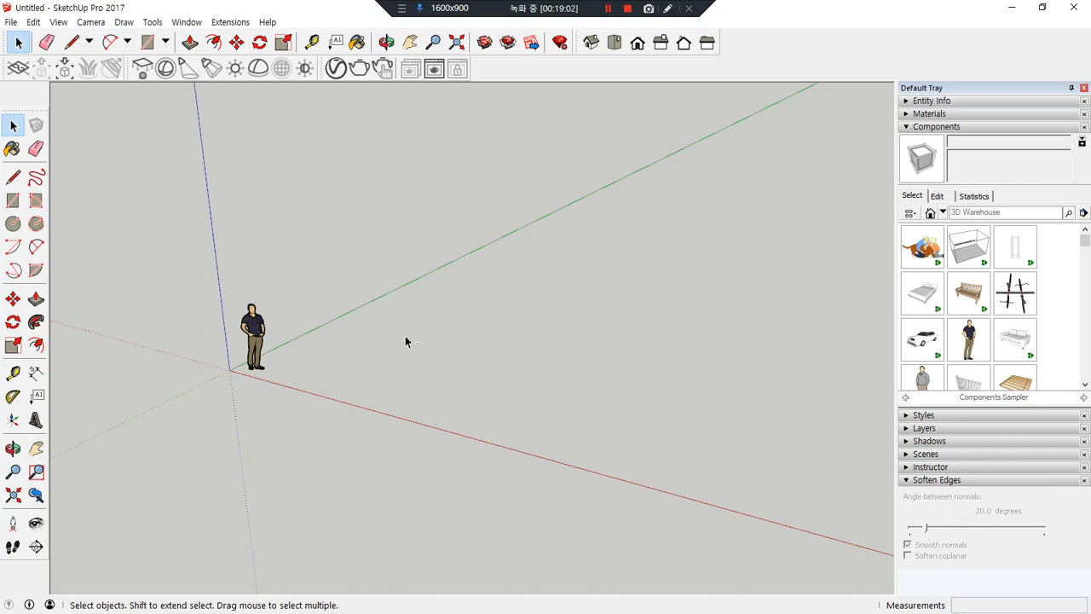
- Use the Zoom Extents shortcut, zoom and move away from the man, and bring him back with the same shortcut
{"action": "key", "text": "shift+z"}
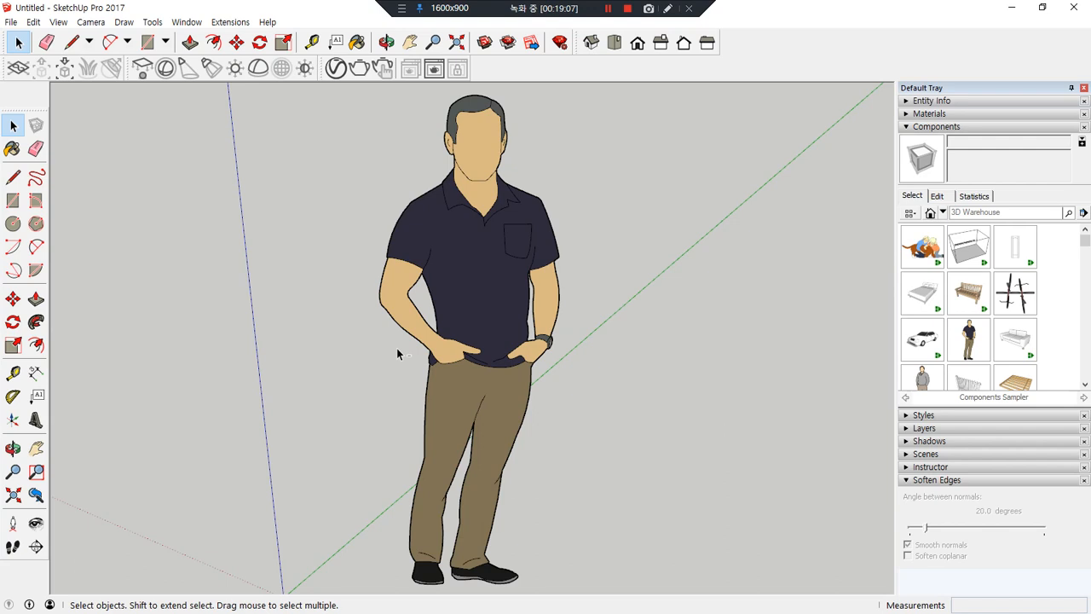
{"action": "scroll", "coordinate": [396, 348], "scroll_direction": "down", "scroll_amount": 5}
{"action": "middle_click_drag", "start_coordinate": [395, 352], "coordinate": [310, 374]}
{"action": "middle_click", "coordinate": [310, 374]}
{"action": "middle_click", "coordinate": [311, 374]}
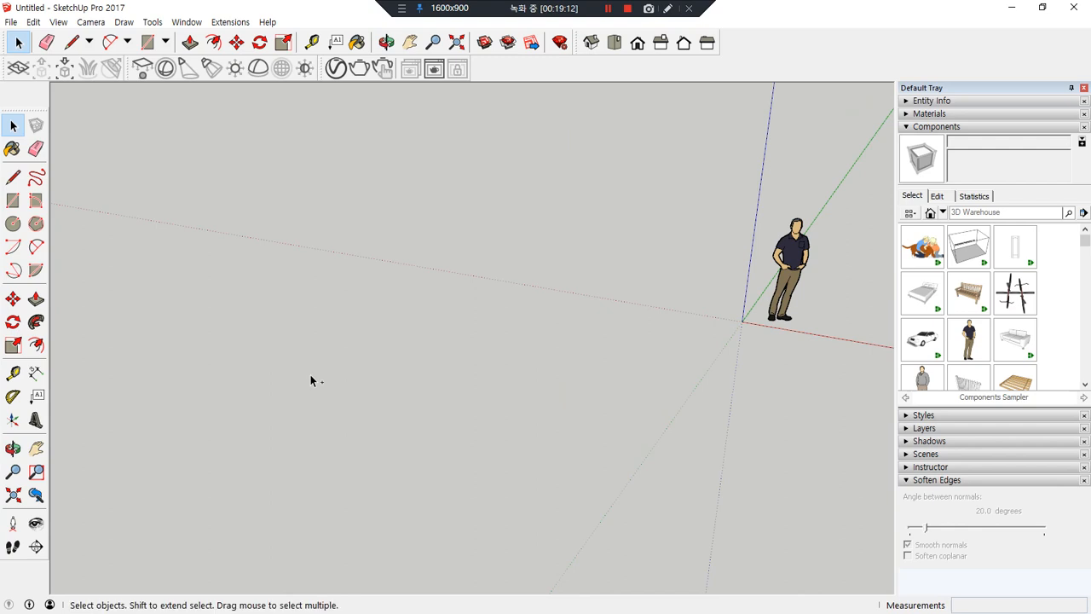
{"action": "key", "text": "shift+z"}
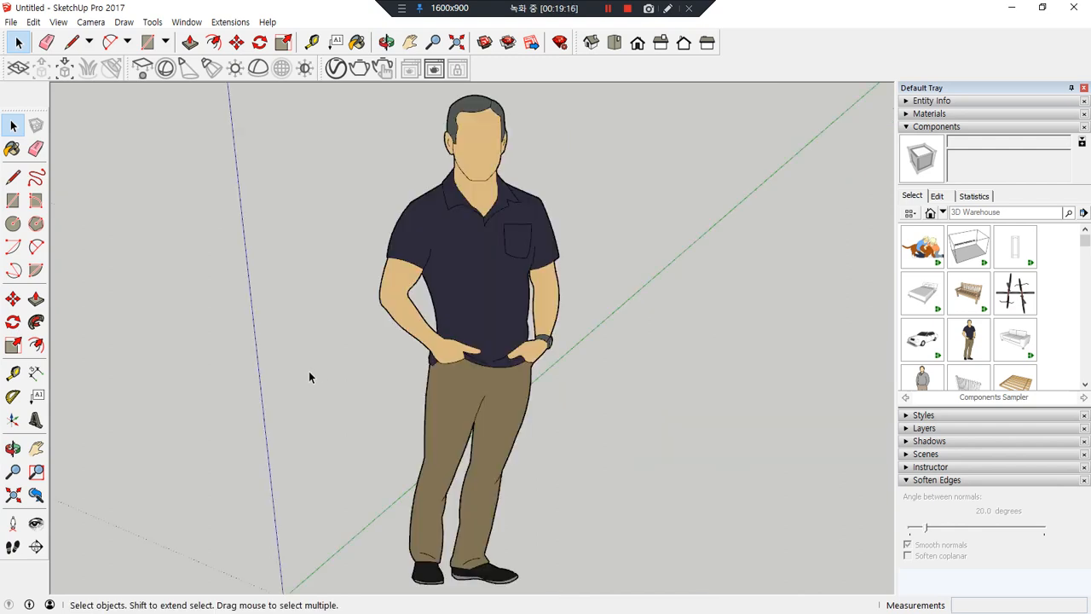
- Zoom out from the standing man and select him with the Select tool
{"action": "mouse_move", "coordinate": [27, 61]}
{"action": "left_mouse_down"}
{"action": "mouse_move", "coordinate": [1, 38]}
{"action": "mouse_move", "coordinate": [37, 32]}
{"action": "mouse_move", "coordinate": [12, 49]}
{"action": "left_mouse_up"}
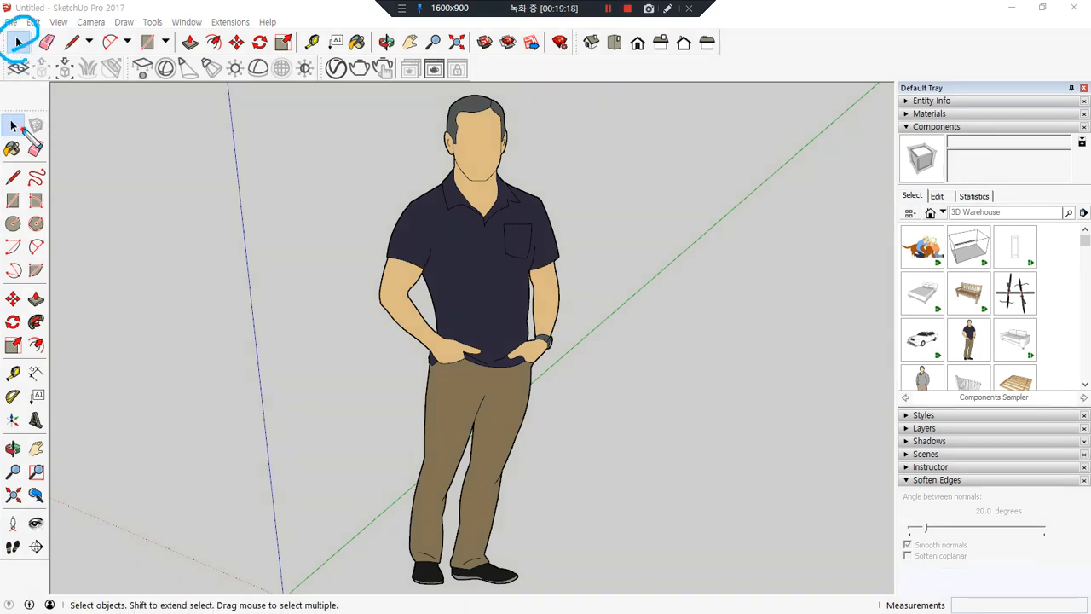
{"action": "scroll", "coordinate": [264, 268], "scroll_direction": "down", "scroll_amount": 5}
{"action": "scroll", "coordinate": [263, 271], "scroll_direction": "down", "scroll_amount": 3}
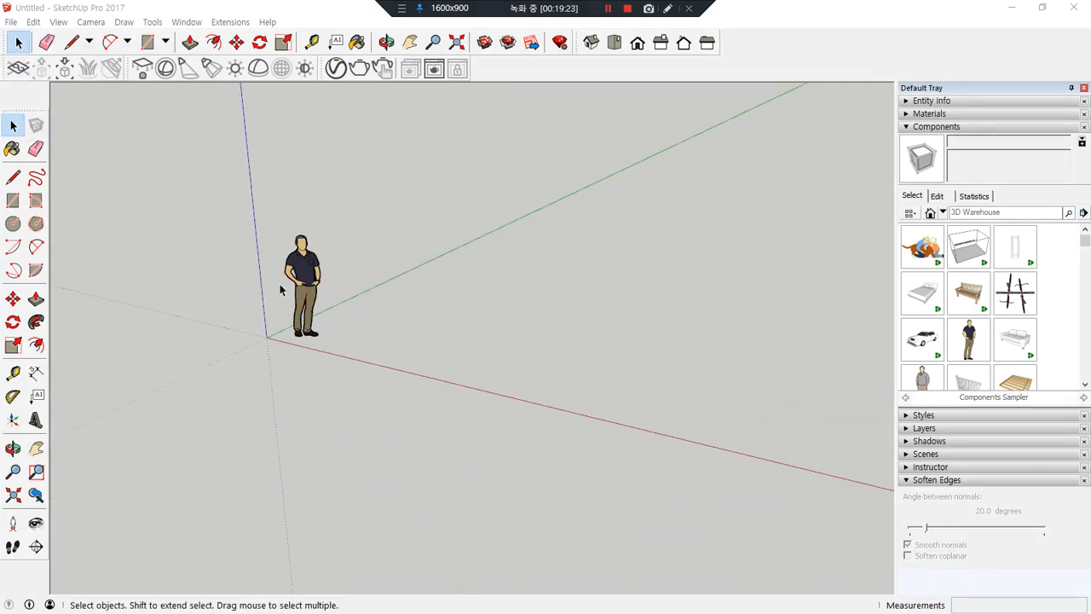
{"action": "left_click", "coordinate": [300, 281]}
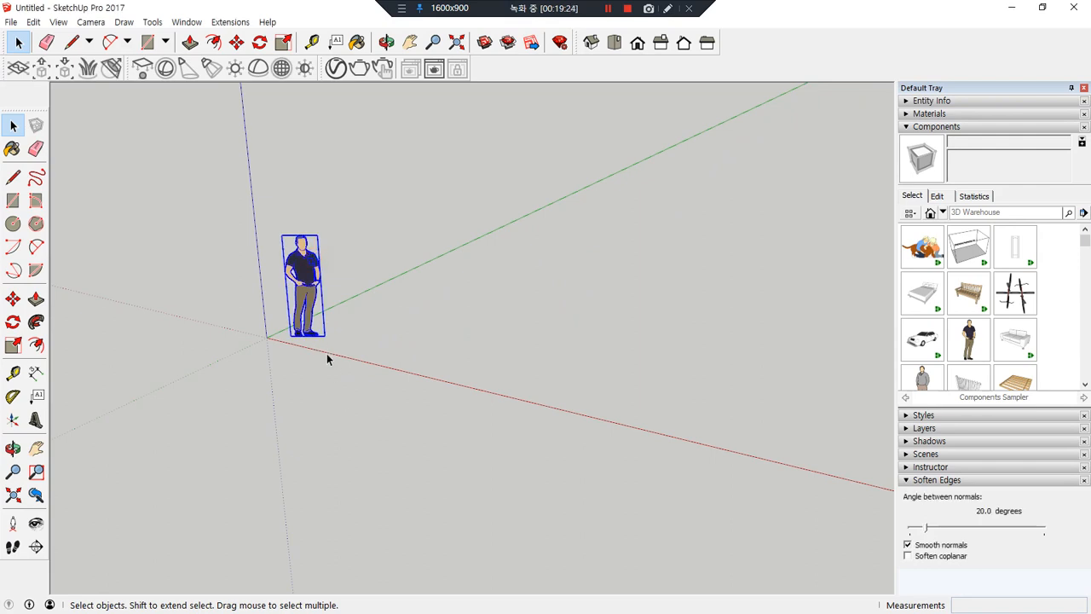
{"action": "mouse_move", "coordinate": [321, 348]}
{"action": "left_mouse_down"}
{"action": "mouse_move", "coordinate": [345, 261]}
{"action": "mouse_move", "coordinate": [313, 385]}
{"action": "left_mouse_up"}
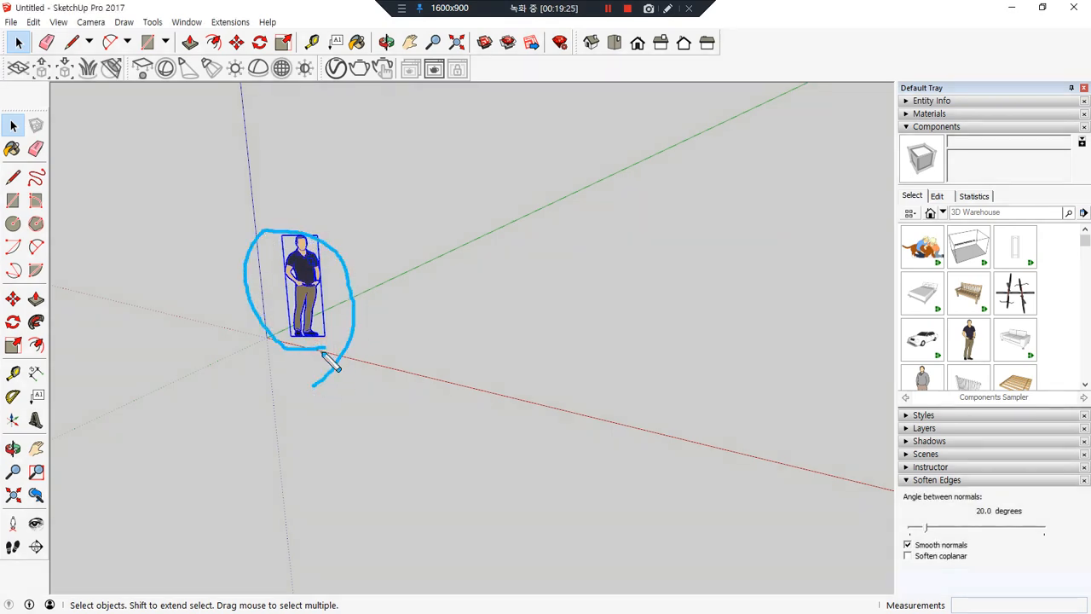
{"action": "left_click", "coordinate": [192, 190]}
{"action": "mouse_move", "coordinate": [225, 191]}
{"action": "left_mouse_down"}
{"action": "mouse_move", "coordinate": [366, 271]}
{"action": "mouse_move", "coordinate": [345, 378]}
{"action": "left_mouse_up"}
{"action": "left_click", "coordinate": [376, 198]}
{"action": "left_click_drag", "start_coordinate": [412, 185], "coordinate": [280, 278]}
{"action": "left_click", "coordinate": [268, 341]}
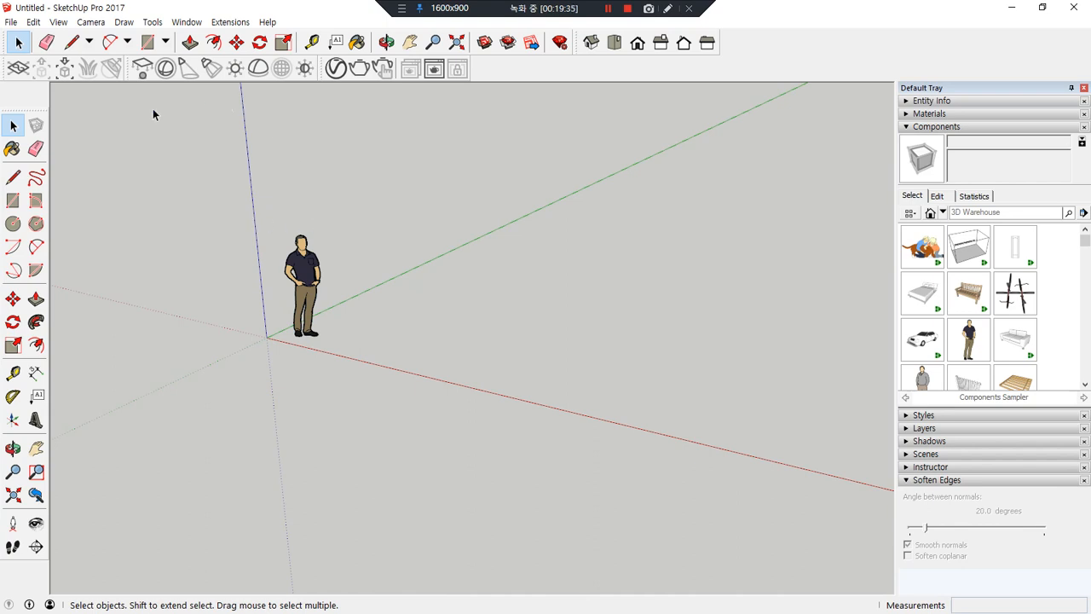
- Draw three separate rectangles on the ground between the red and green axes, beyond the standing man
{"action": "left_click", "coordinate": [13, 199]}
{"action": "left_click", "coordinate": [376, 353]}
{"action": "left_click", "coordinate": [486, 312]}
{"action": "left_click", "coordinate": [541, 368]}
{"action": "left_click", "coordinate": [580, 290]}
{"action": "left_click", "coordinate": [502, 276]}
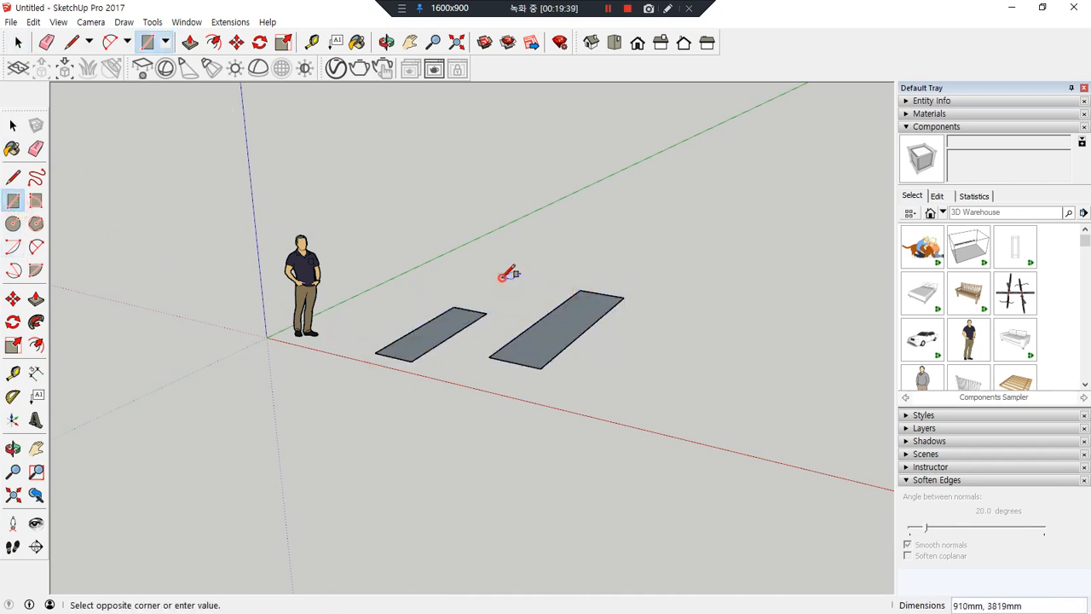
{"action": "left_click", "coordinate": [576, 263]}
- Select the small far rectangle with a left-to-right selection window that fully encloses only it, and clear the selection
{"action": "scroll", "coordinate": [517, 282], "scroll_direction": "up", "scroll_amount": 4}
{"action": "key", "text": "space"}
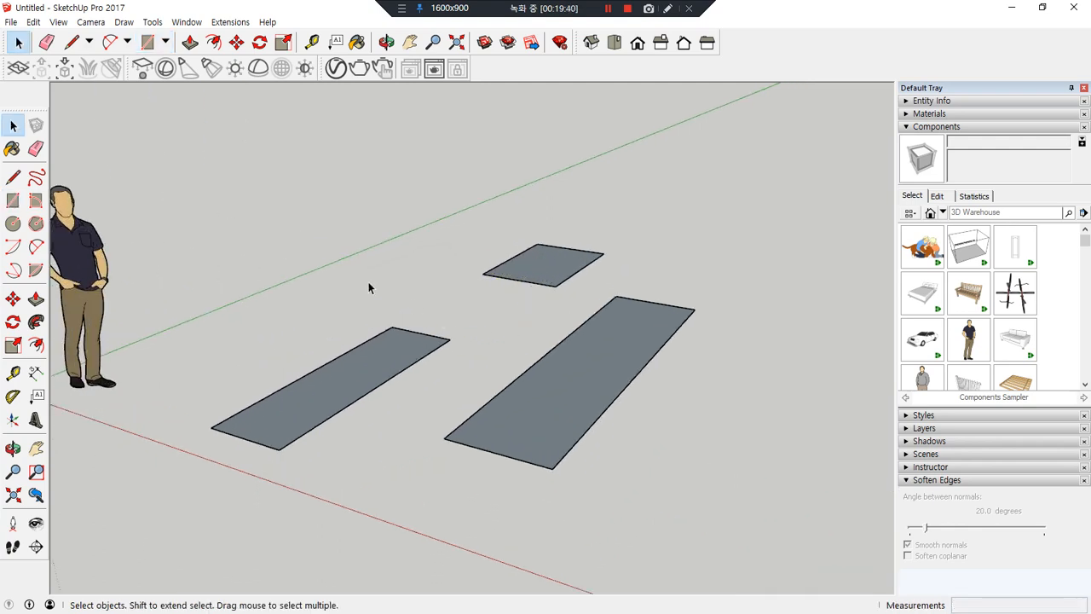
{"action": "middle_click_drag", "start_coordinate": [368, 288], "coordinate": [378, 390]}
{"action": "scroll", "coordinate": [377, 413], "scroll_direction": "down", "scroll_amount": 5}
{"action": "left_click_drag", "start_coordinate": [370, 245], "coordinate": [482, 379]}
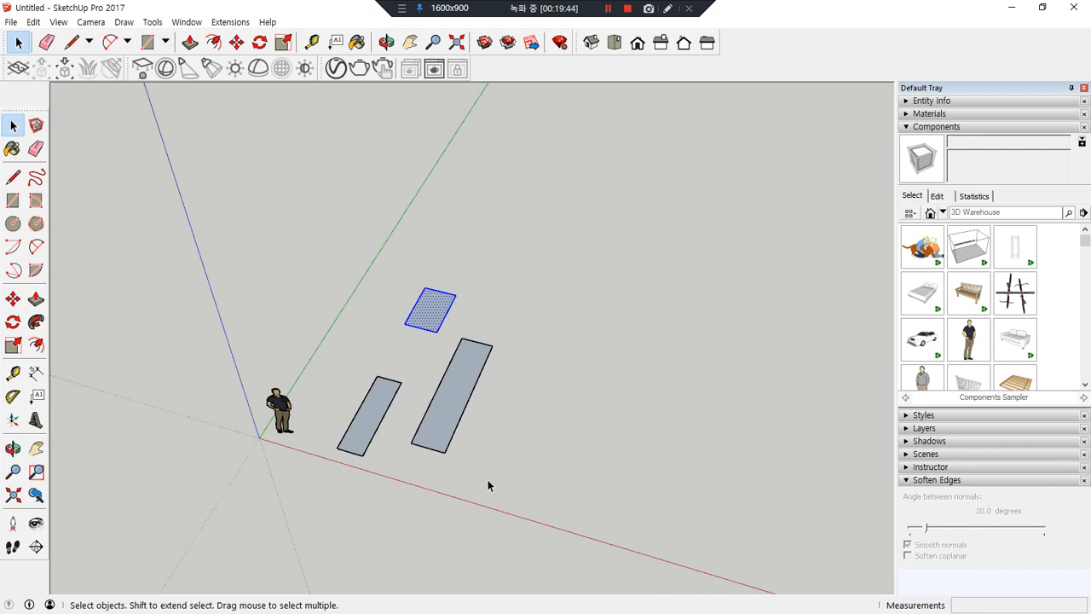
{"action": "left_click", "coordinate": [521, 404]}
- Select the three rectangles with a right-to-left crossing window, enclose them and the man in a left-to-right window, and clear each selection
{"action": "left_click_drag", "start_coordinate": [545, 261], "coordinate": [327, 397]}
{"action": "left_click", "coordinate": [319, 348]}
{"action": "left_click_drag", "start_coordinate": [219, 228], "coordinate": [575, 499]}
{"action": "left_click", "coordinate": [300, 239]}
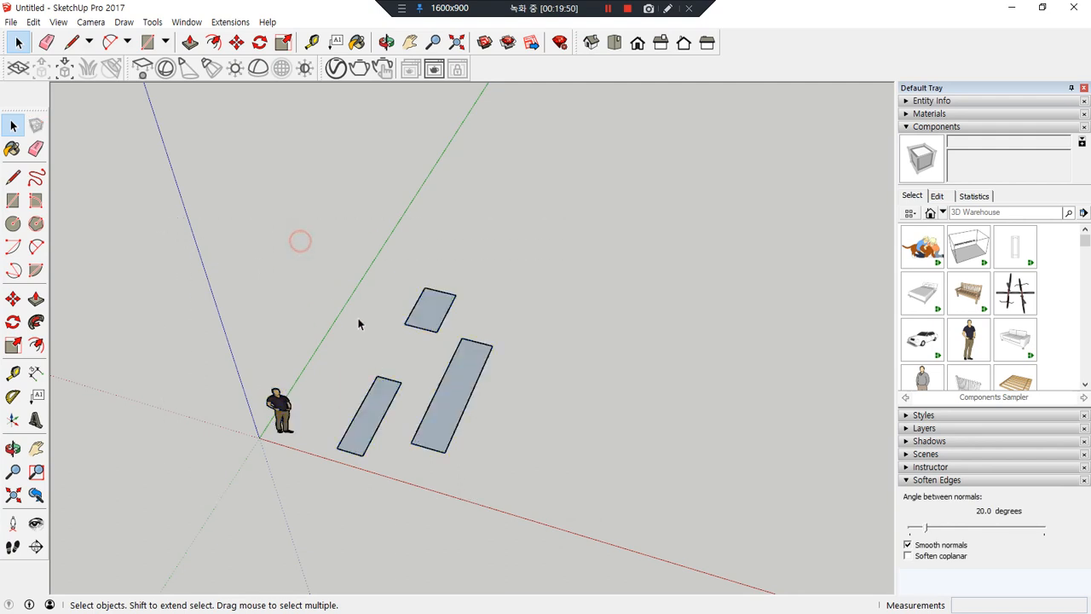
{"action": "left_click", "coordinate": [432, 323]}
{"action": "left_click", "coordinate": [469, 413]}
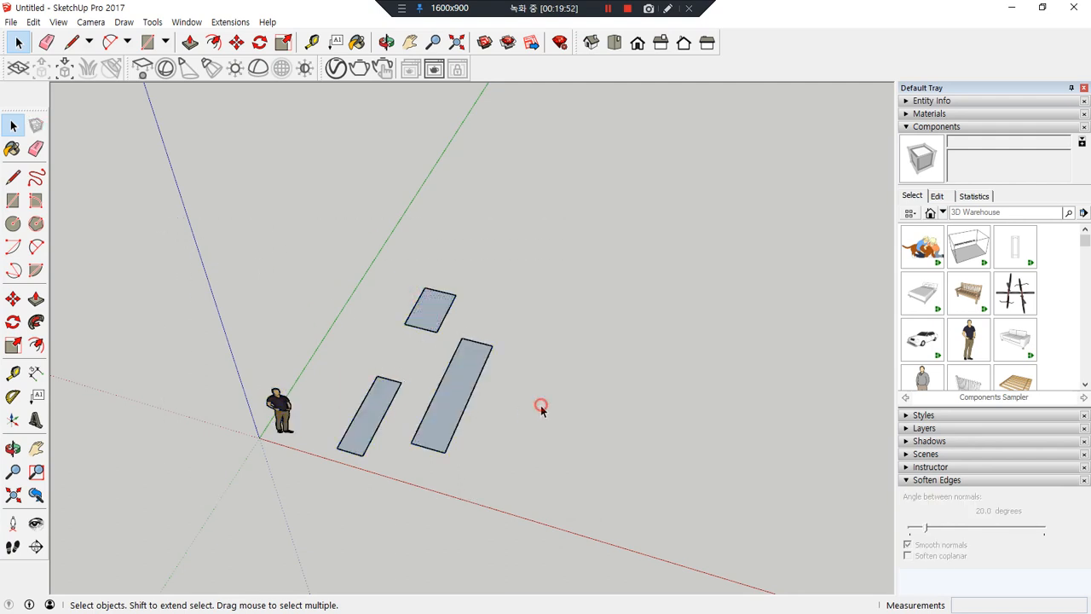
- Select all three rectangles with a right-to-left crossing window and delete them
{"action": "scroll", "coordinate": [426, 307], "scroll_direction": "up", "scroll_amount": 2}
{"action": "scroll", "coordinate": [425, 307], "scroll_direction": "down", "scroll_amount": 2}
{"action": "left_click_drag", "start_coordinate": [587, 531], "coordinate": [312, 212]}
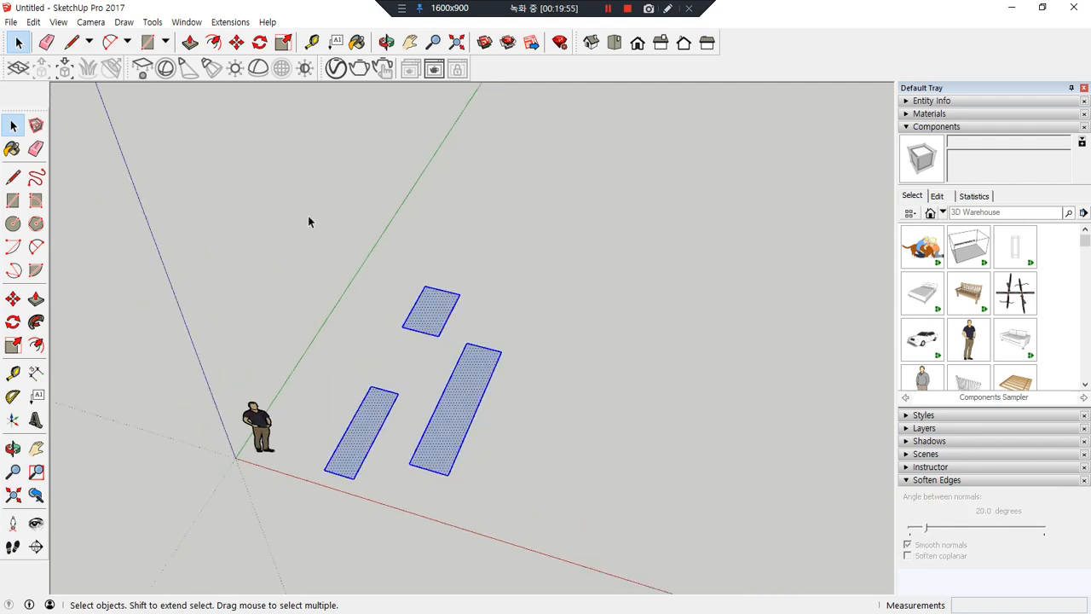
{"action": "key", "text": "Delete"}
- Select the man individually, with a left-to-right window and with a right-to-left crossing window, clearing the selection each time
{"action": "middle_click_drag", "start_coordinate": [213, 457], "coordinate": [208, 319]}
{"action": "scroll", "coordinate": [237, 426], "scroll_direction": "up", "scroll_amount": 6}
{"action": "scroll", "coordinate": [199, 288], "scroll_direction": "down", "scroll_amount": 1}
{"action": "left_click", "coordinate": [307, 352]}
{"action": "left_click", "coordinate": [414, 383]}
{"action": "left_click_drag", "start_coordinate": [176, 211], "coordinate": [390, 527]}
{"action": "left_click", "coordinate": [432, 560]}
{"action": "left_click_drag", "start_coordinate": [344, 245], "coordinate": [98, 572]}
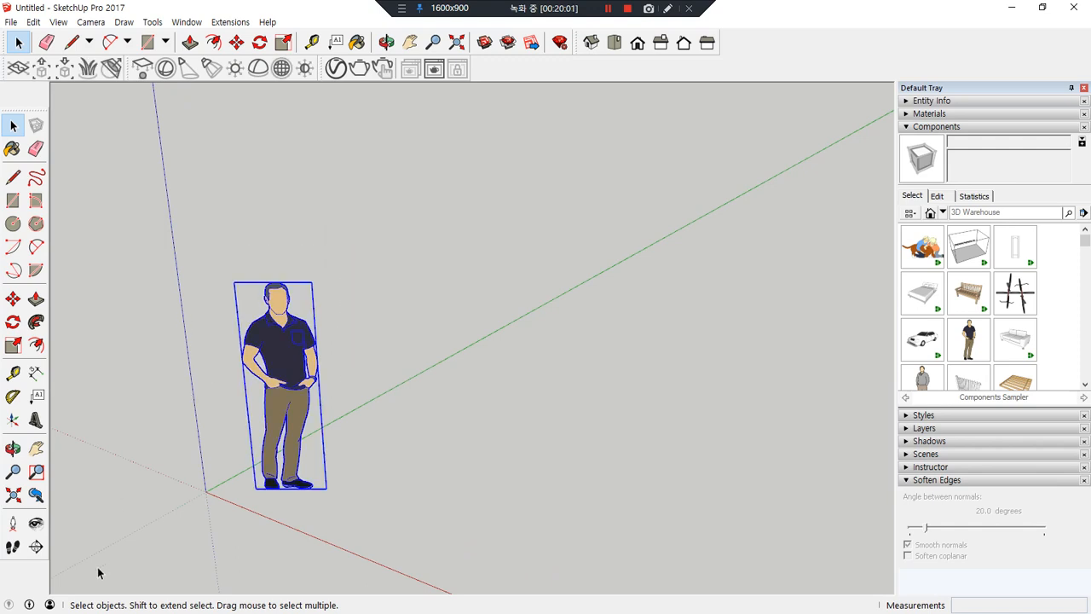
{"action": "left_click", "coordinate": [521, 366]}
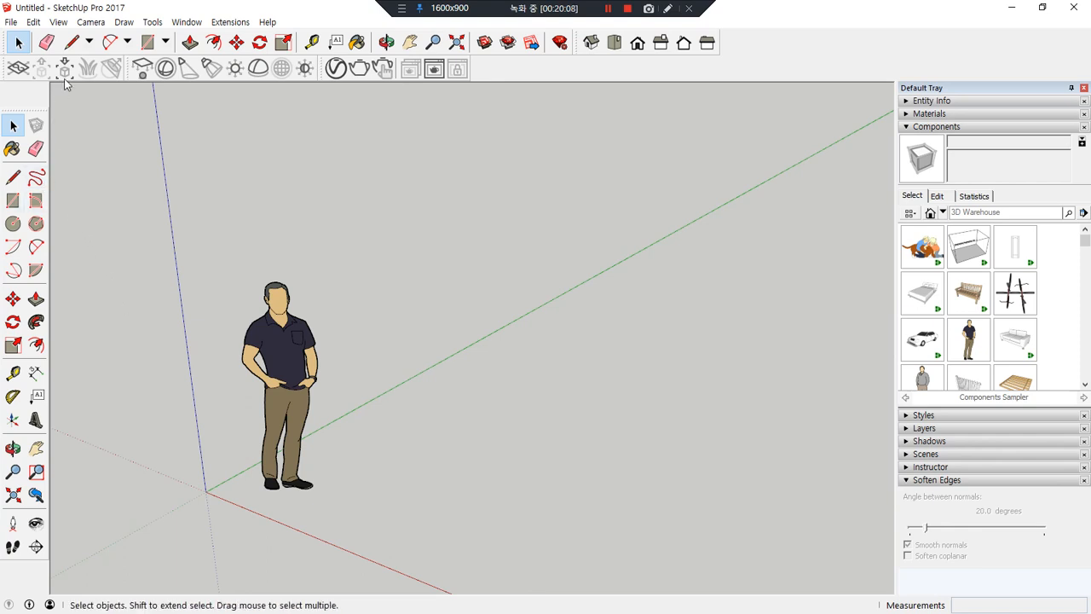
- Locate the Line tool and look up its keyboard shortcut among the drawing commands
{"action": "left_click_drag", "start_coordinate": [92, 53], "coordinate": [78, 60]}
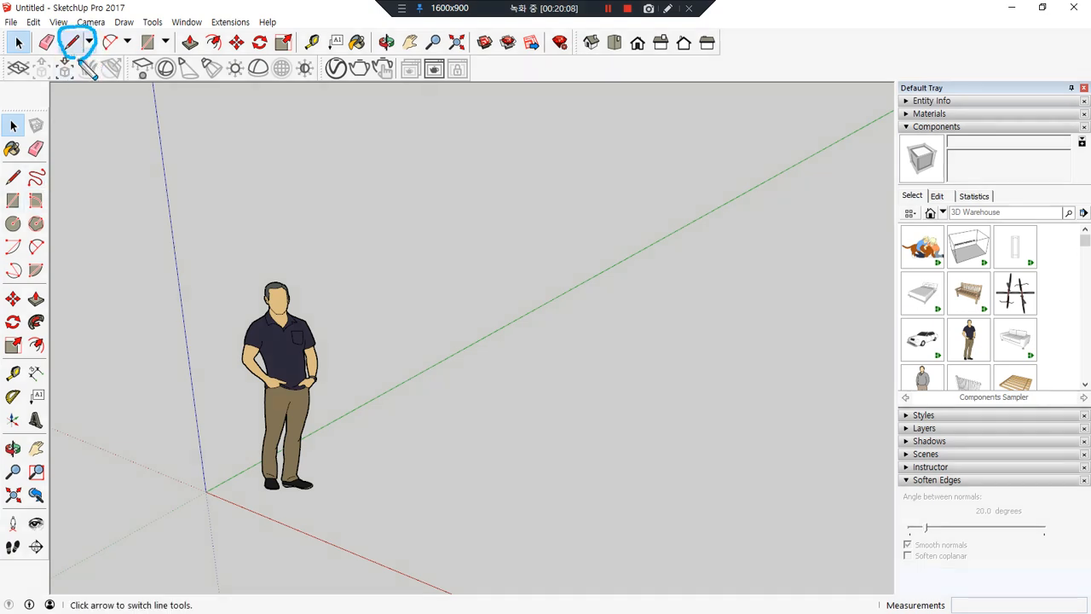
{"action": "mouse_move", "coordinate": [29, 198]}
{"action": "left_mouse_down"}
{"action": "mouse_move", "coordinate": [12, 196]}
{"action": "mouse_move", "coordinate": [5, 171]}
{"action": "mouse_move", "coordinate": [25, 194]}
{"action": "left_mouse_up"}
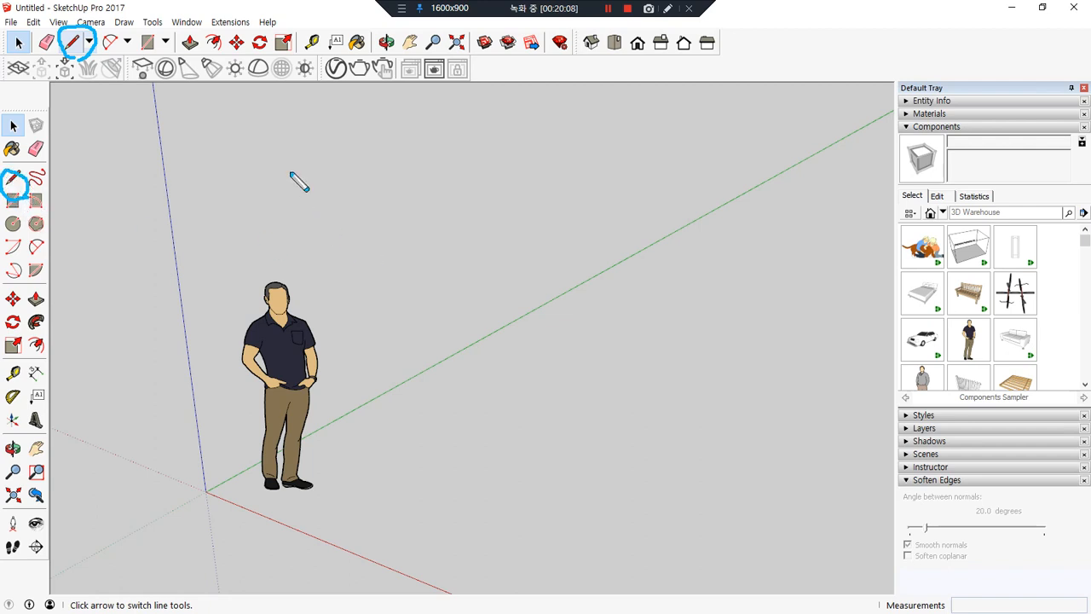
{"action": "key", "text": "Escape"}
{"action": "left_click", "coordinate": [92, 22]}
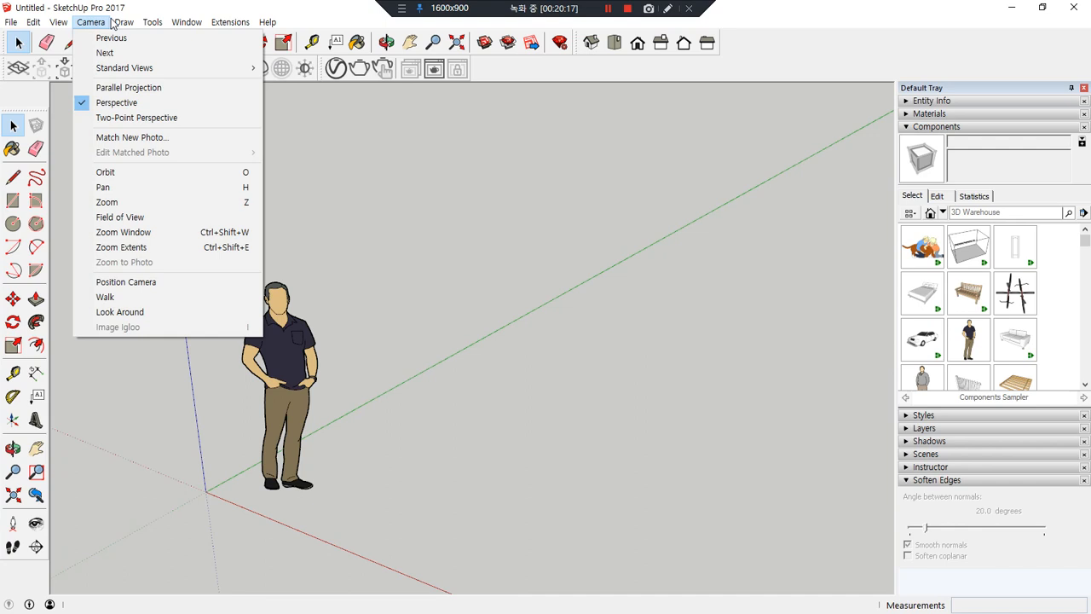
{"action": "left_click", "coordinate": [134, 39]}
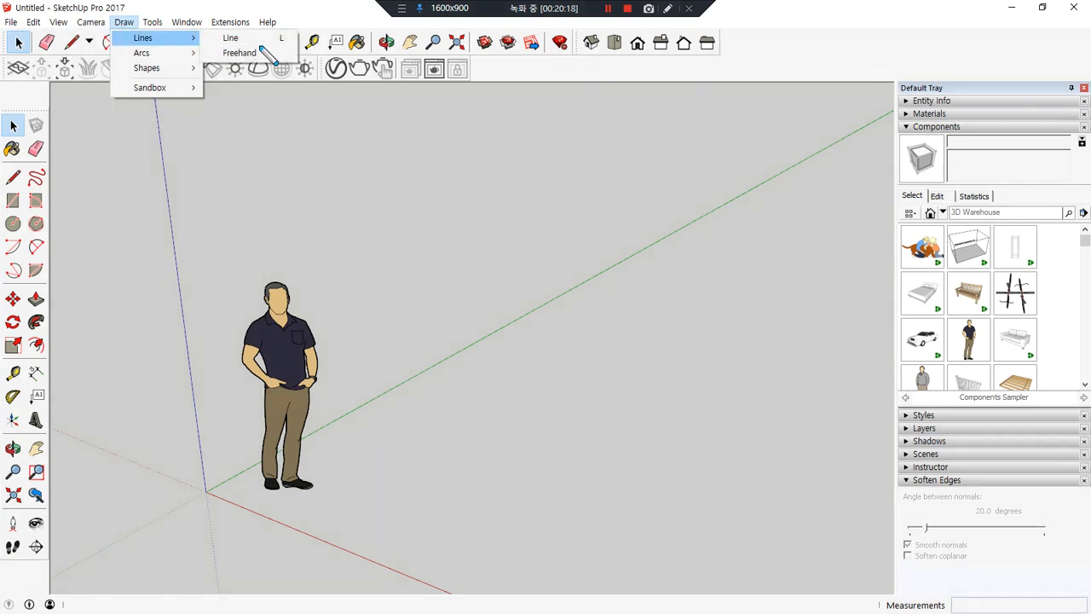
{"action": "left_click_drag", "start_coordinate": [287, 30], "coordinate": [283, 48]}
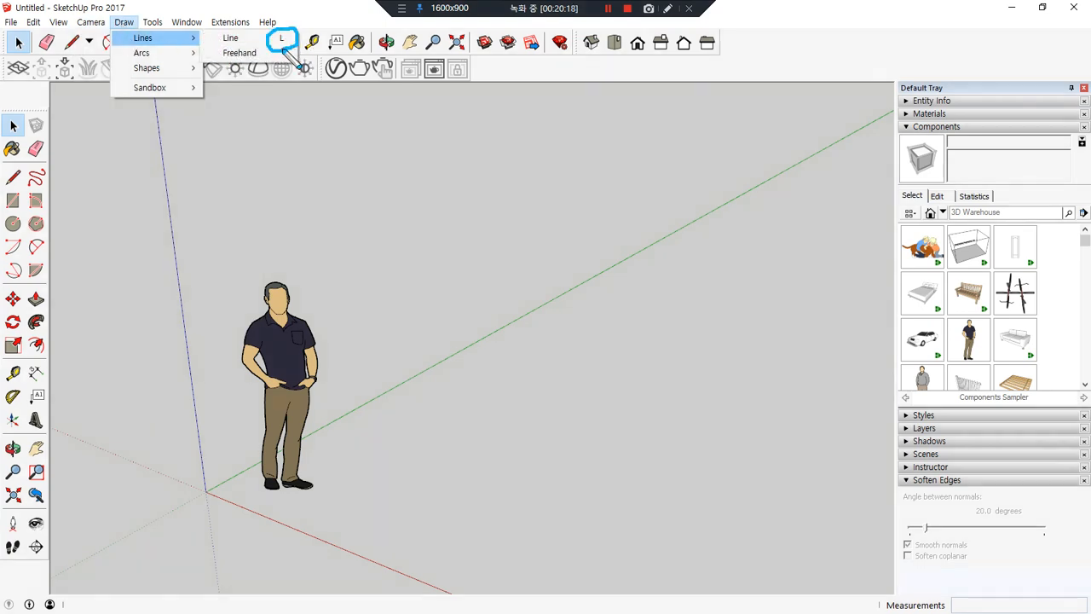
{"action": "key", "text": "Escape"}
- Look up the keyboard shortcuts of the Select, Eraser, Paint Bucket, Move and other modelling tools
{"action": "left_click", "coordinate": [152, 22]}
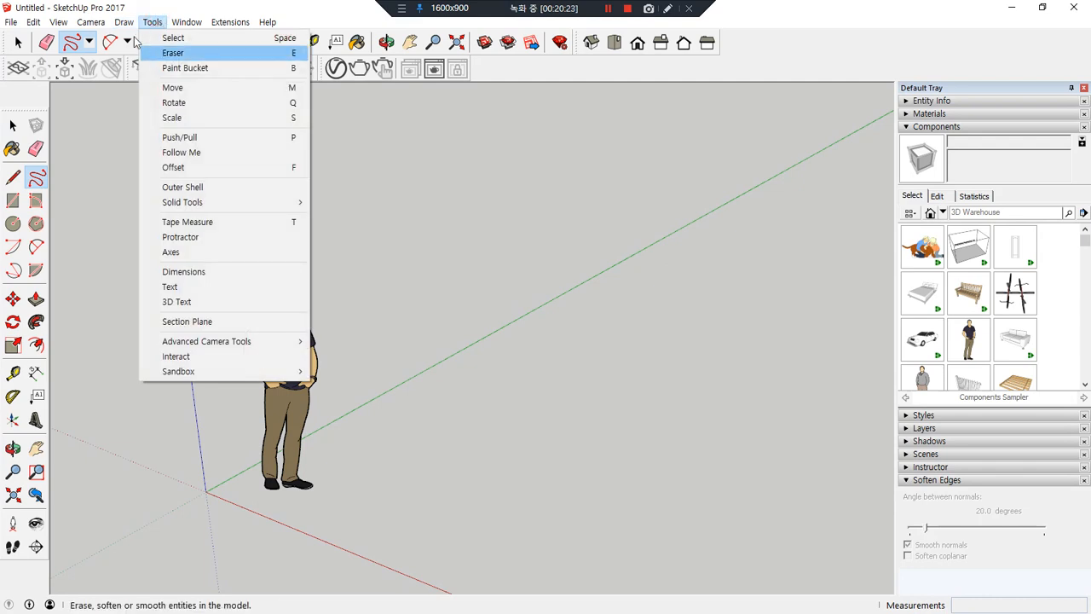
{"action": "mouse_move", "coordinate": [300, 23]}
{"action": "left_mouse_down"}
{"action": "mouse_move", "coordinate": [261, 214]}
{"action": "mouse_move", "coordinate": [349, 181]}
{"action": "mouse_move", "coordinate": [288, 17]}
{"action": "left_mouse_up"}
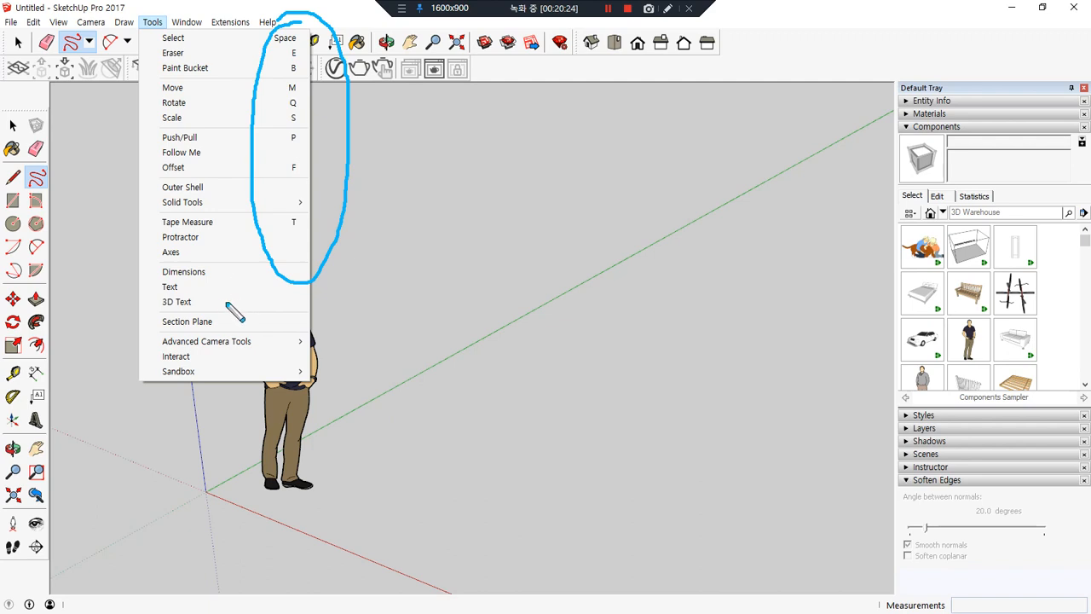
{"action": "key", "text": "ctrl+z"}
{"action": "mouse_move", "coordinate": [18, 140]}
{"action": "left_mouse_down"}
{"action": "mouse_move", "coordinate": [6, 130]}
{"action": "mouse_move", "coordinate": [23, 111]}
{"action": "left_mouse_up"}
{"action": "left_click_drag", "start_coordinate": [160, 42], "coordinate": [305, 38]}
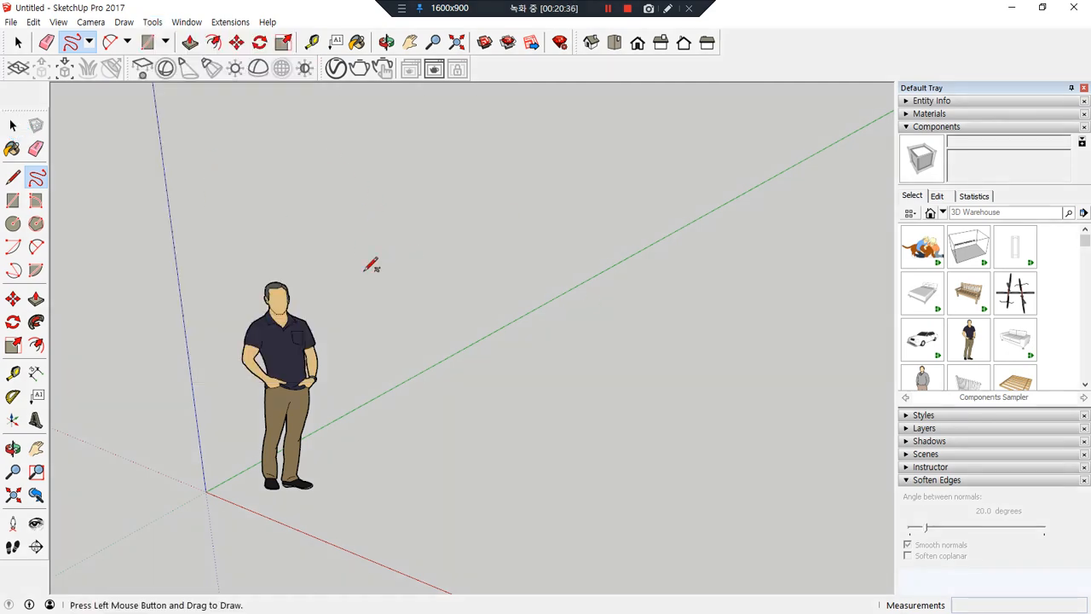
- Activate the Line and Paint Bucket tools, returning to Select after each, and select the man with an enclosing window before clearing it
{"action": "left_click", "coordinate": [13, 177]}
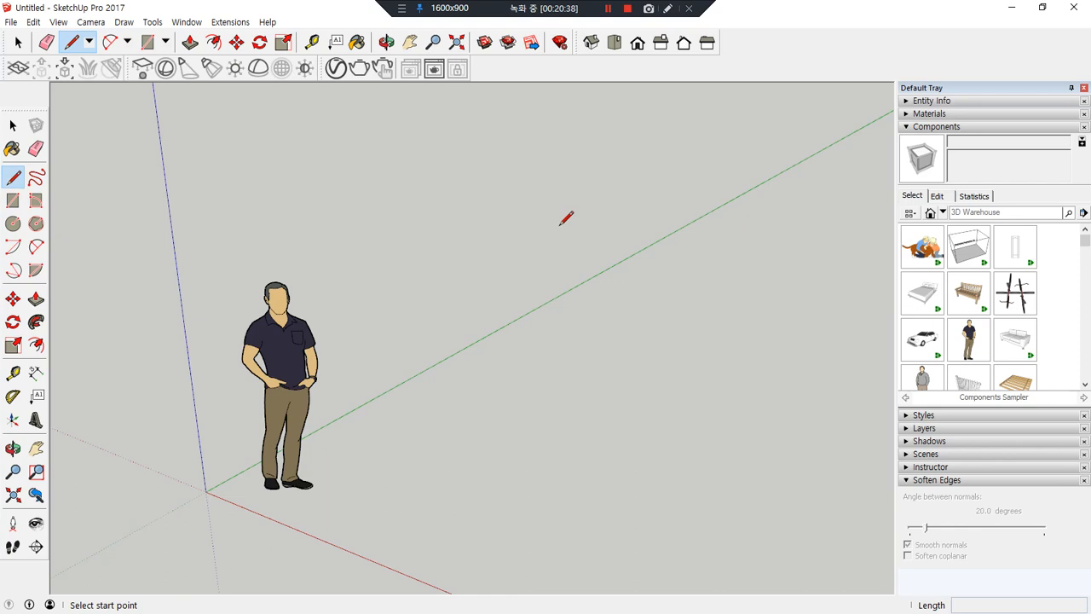
{"action": "key", "text": "space"}
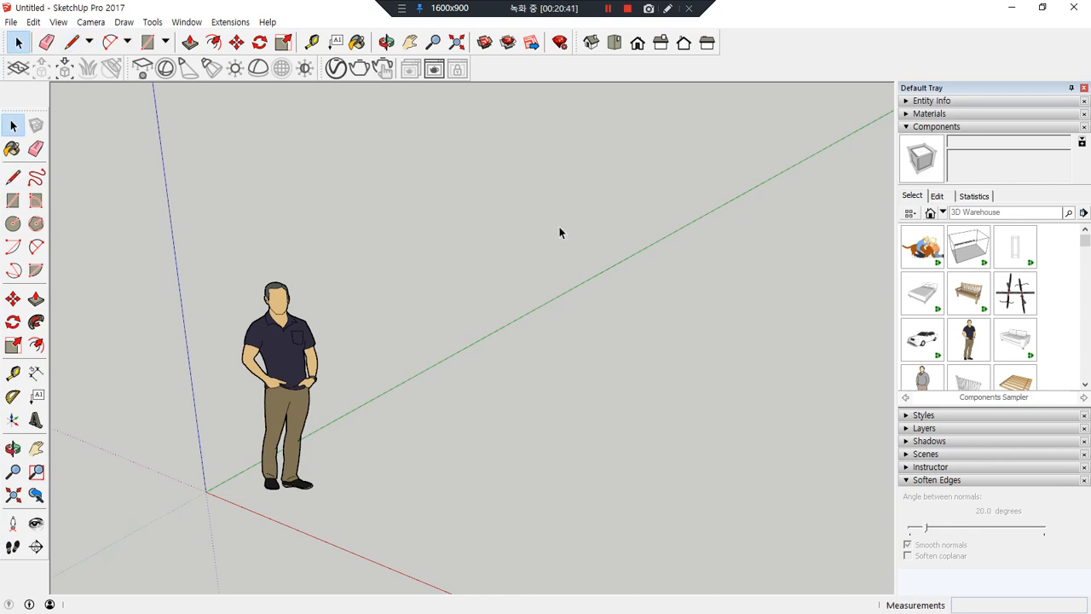
{"action": "left_click", "coordinate": [13, 149]}
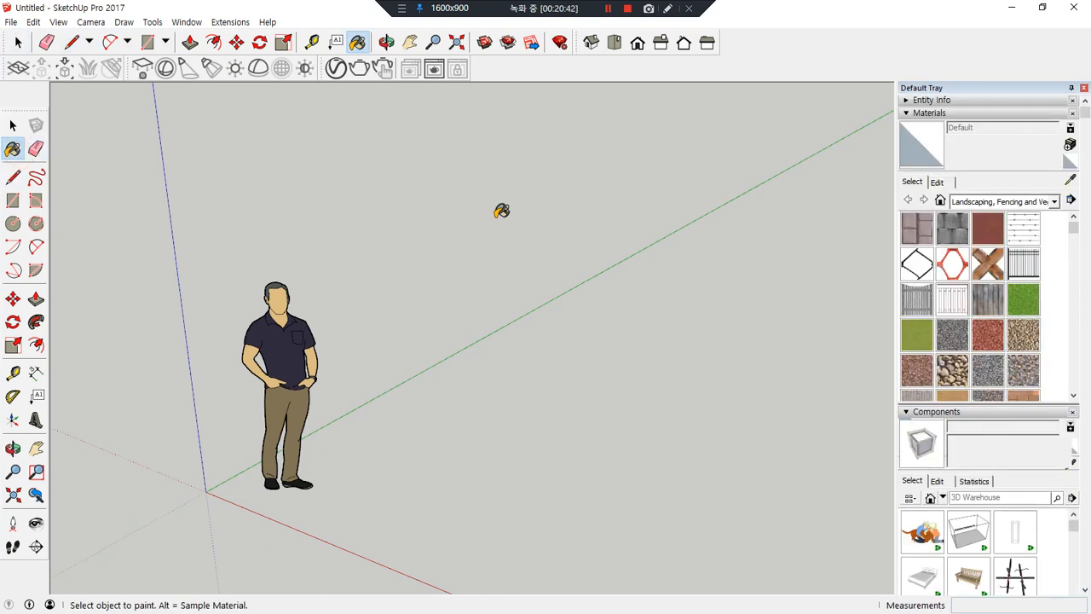
{"action": "key", "text": "space"}
{"action": "left_click_drag", "start_coordinate": [193, 240], "coordinate": [396, 525]}
{"action": "left_click", "coordinate": [457, 495]}
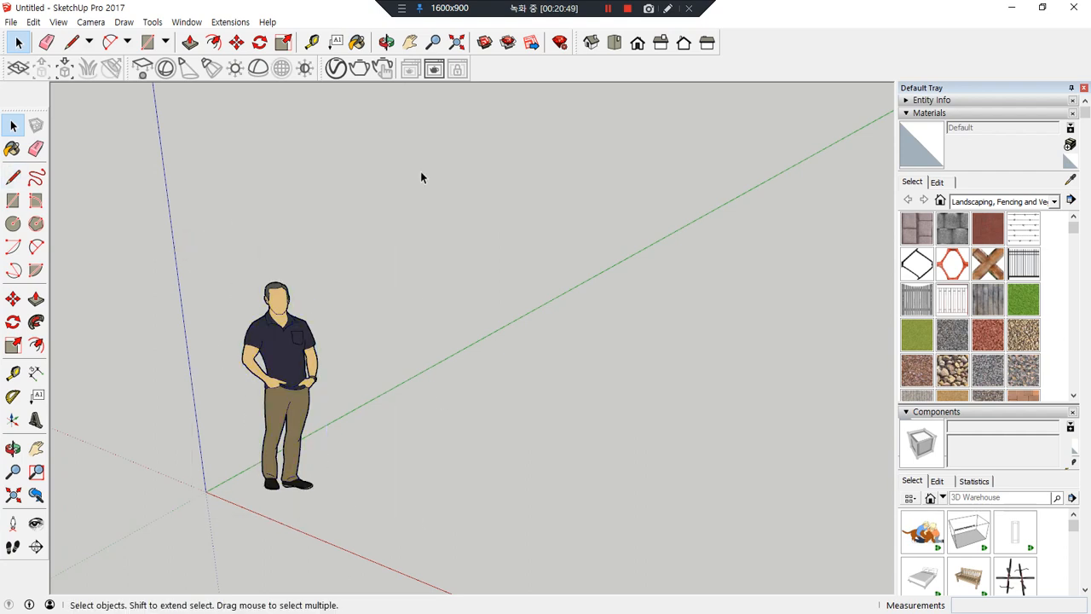
- Start a line on the open ground between the red and green axes and preview it along the red axis
{"action": "key", "text": "l"}
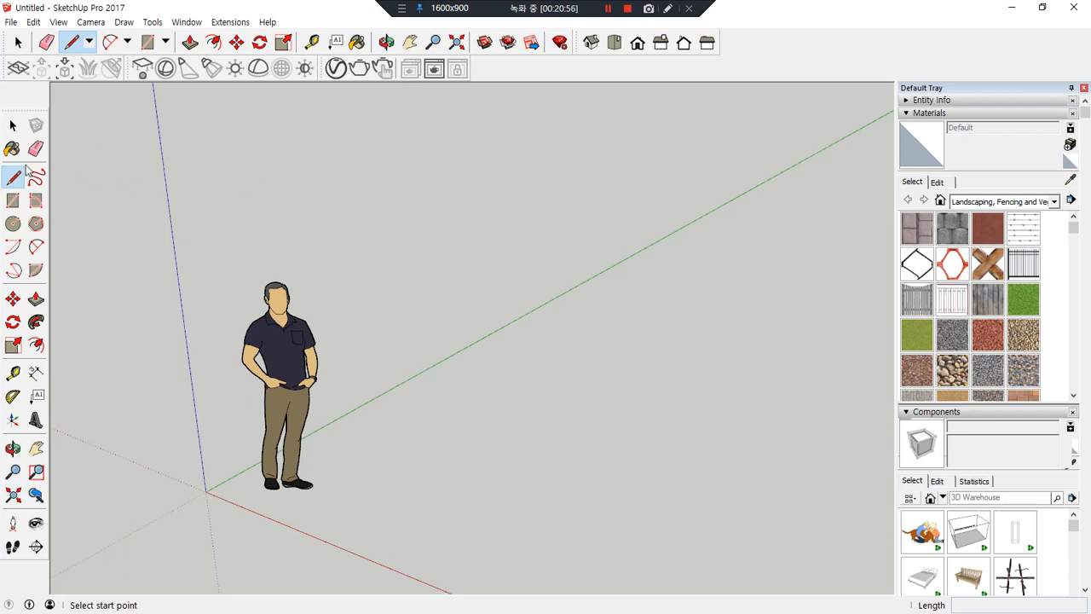
{"action": "scroll", "coordinate": [452, 352], "scroll_direction": "down", "scroll_amount": 1}
{"action": "left_click", "coordinate": [487, 378]}
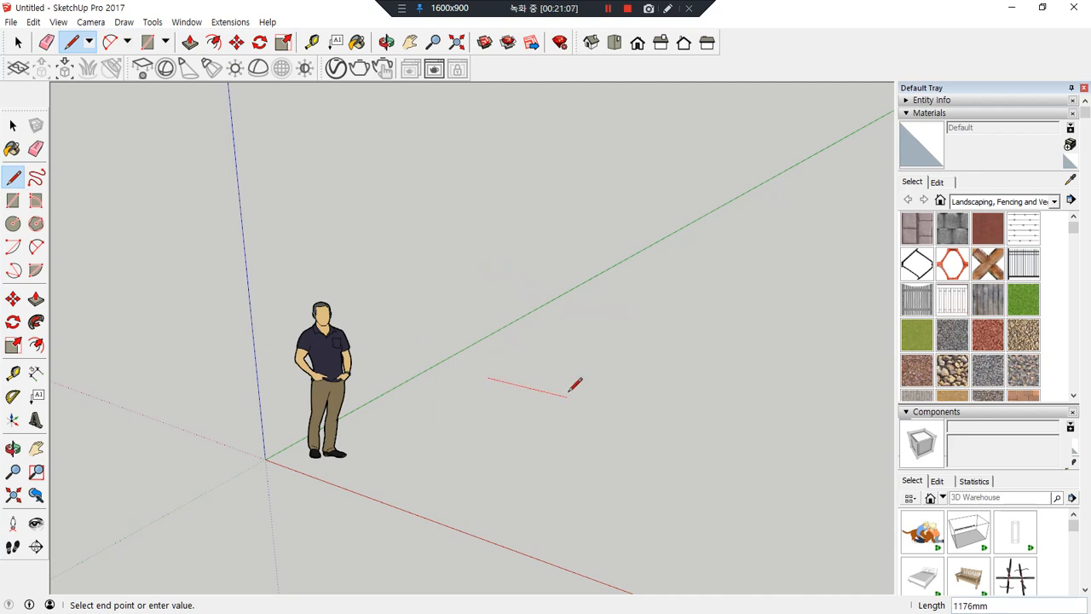
{"action": "mouse_move", "coordinate": [594, 424]}
{"action": "left_mouse_down"}
{"action": "mouse_move", "coordinate": [573, 396]}
{"action": "mouse_move", "coordinate": [652, 430]}
{"action": "mouse_move", "coordinate": [577, 441]}
{"action": "left_mouse_up"}
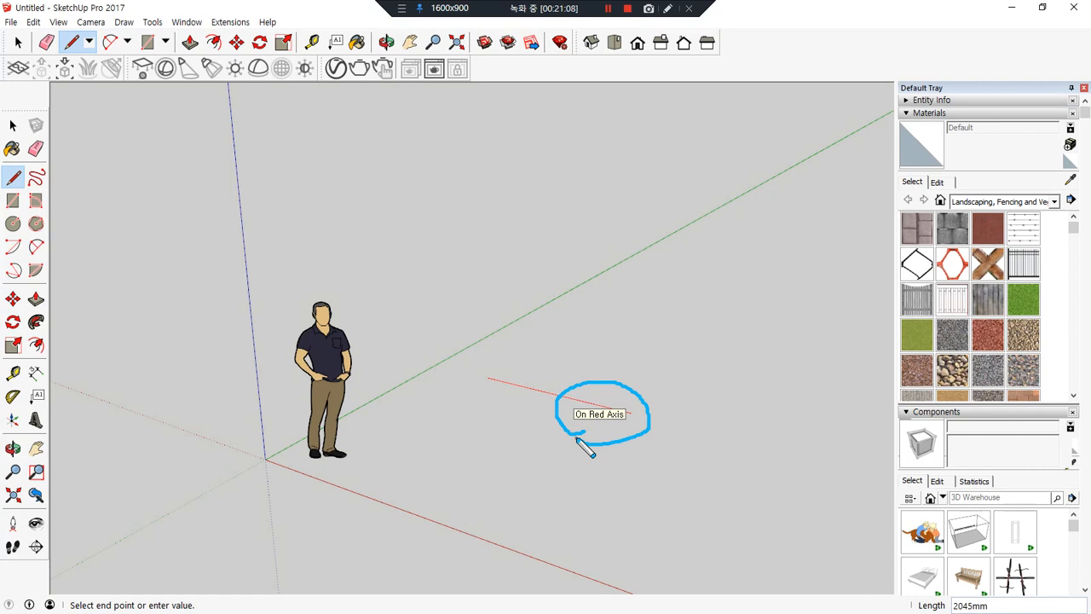
{"action": "mouse_move", "coordinate": [532, 411]}
{"action": "left_mouse_down"}
{"action": "mouse_move", "coordinate": [477, 368]}
{"action": "mouse_move", "coordinate": [596, 441]}
{"action": "left_mouse_up"}
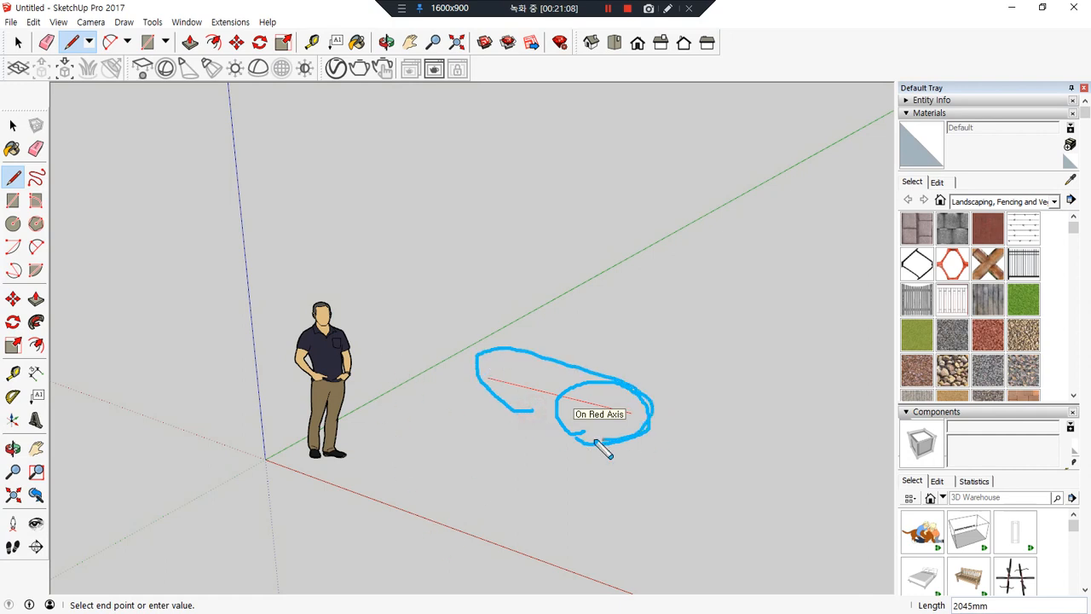
{"action": "mouse_move", "coordinate": [368, 489]}
{"action": "left_mouse_down"}
{"action": "mouse_move", "coordinate": [583, 556]}
{"action": "mouse_move", "coordinate": [576, 571]}
{"action": "left_mouse_up"}
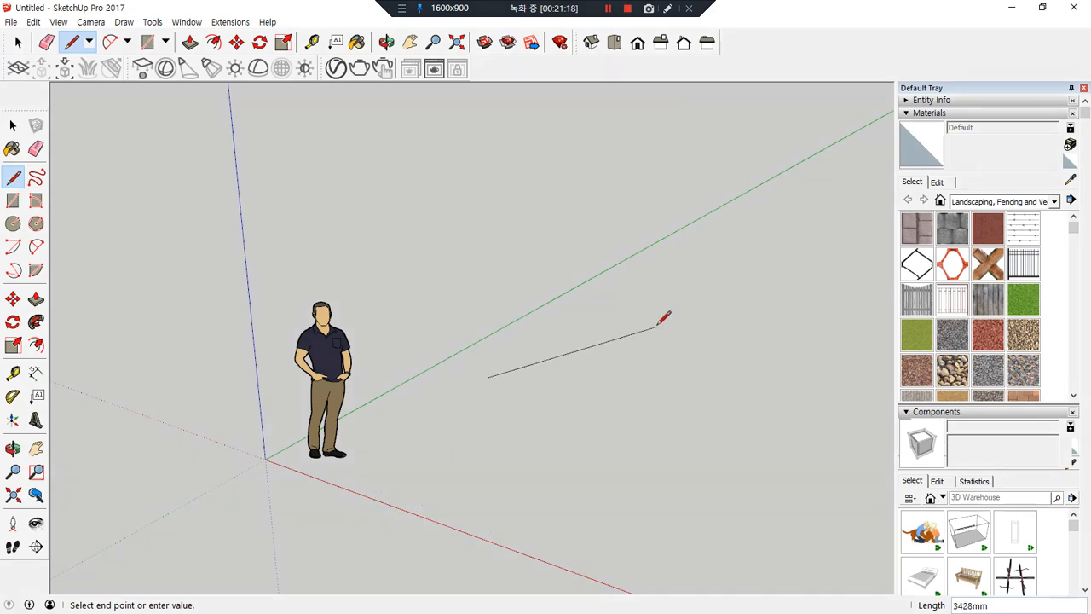
- Preview the unfinished line along the green axis and vertically along the blue axis
{"action": "mouse_move", "coordinate": [532, 358]}
{"action": "left_mouse_down"}
{"action": "mouse_move", "coordinate": [588, 285]}
{"action": "mouse_move", "coordinate": [523, 369]}
{"action": "left_mouse_up"}
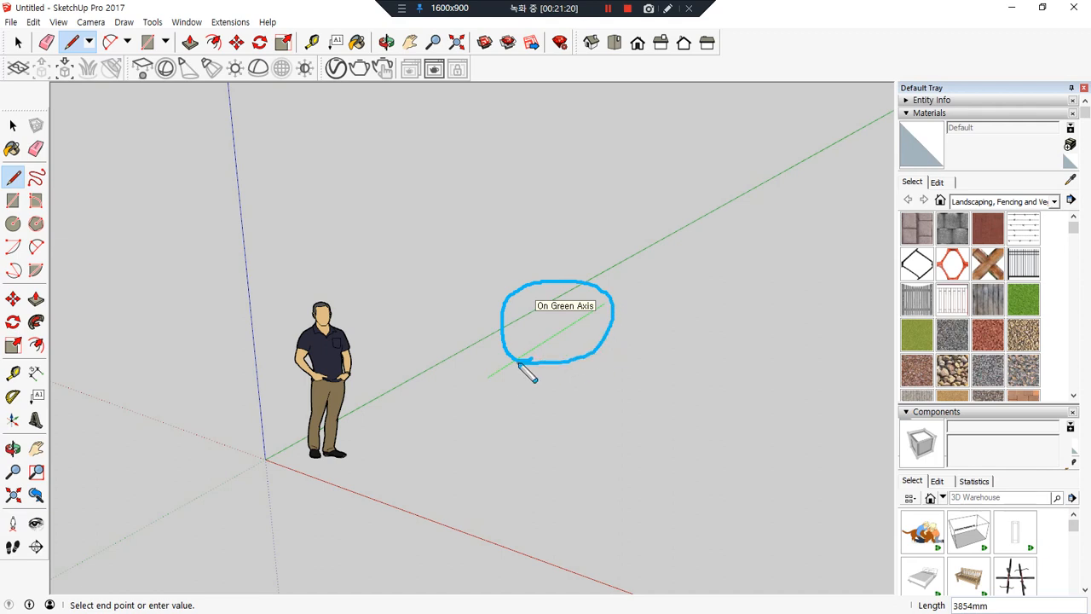
{"action": "key", "text": "Escape"}
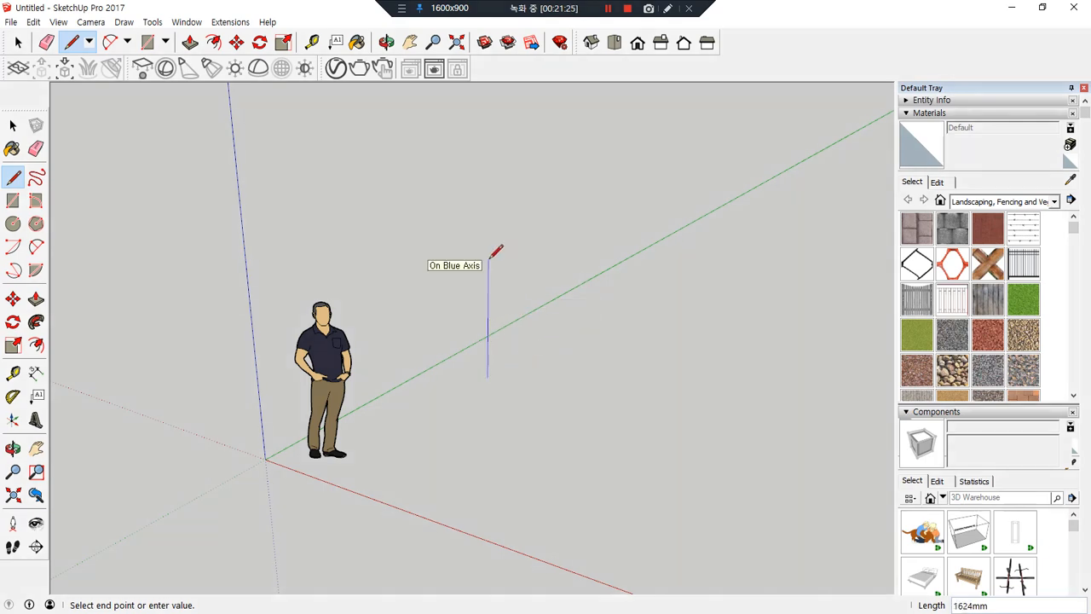
{"action": "left_click_drag", "start_coordinate": [509, 312], "coordinate": [467, 328]}
{"action": "left_click_drag", "start_coordinate": [250, 275], "coordinate": [279, 313]}
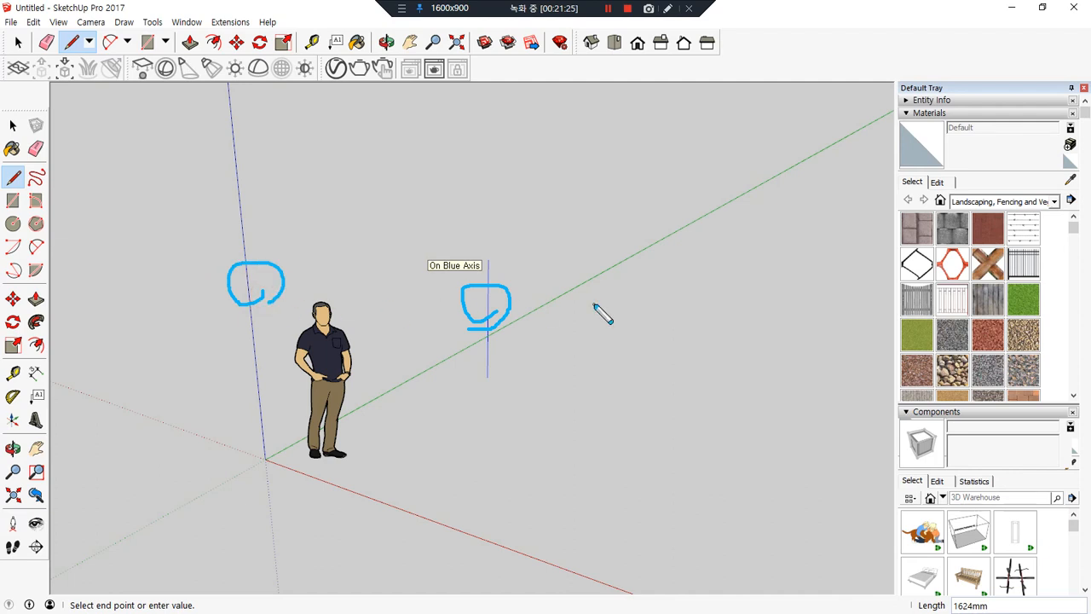
{"action": "key", "text": "Escape"}
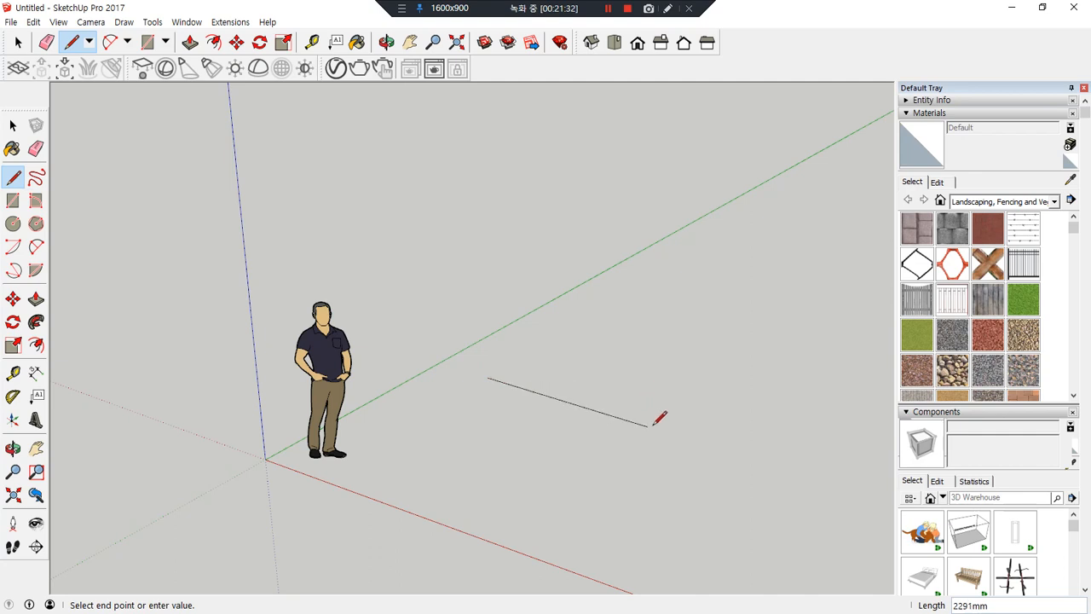
- Draw a 1000 mm square from connected lines along the red and green axes, closing it at the start point
{"action": "type", "text": "1"}
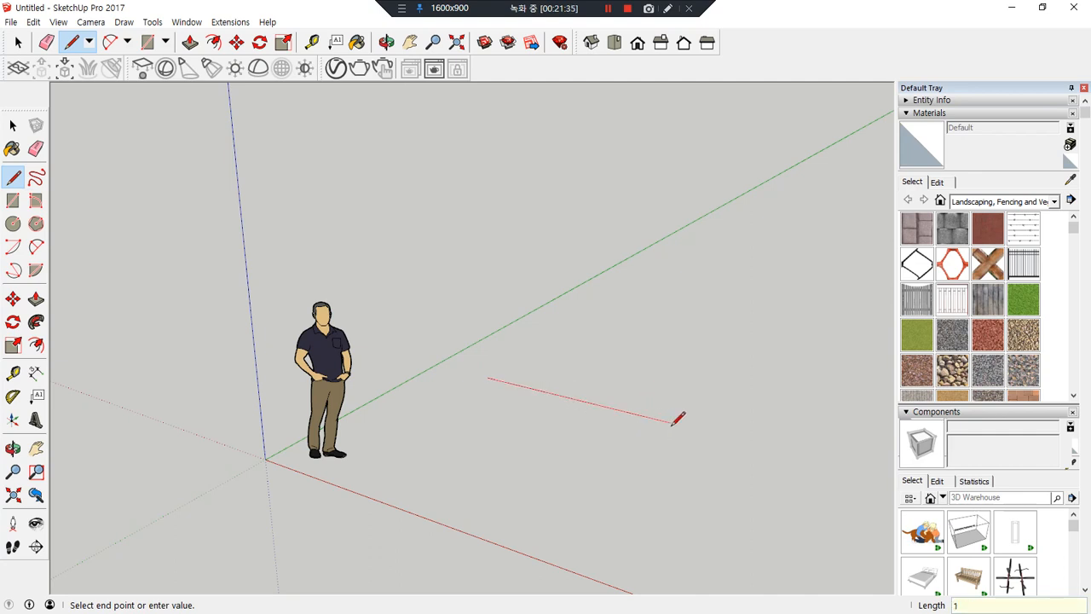
{"action": "type", "text": "000"}
{"action": "key", "text": "Return"}
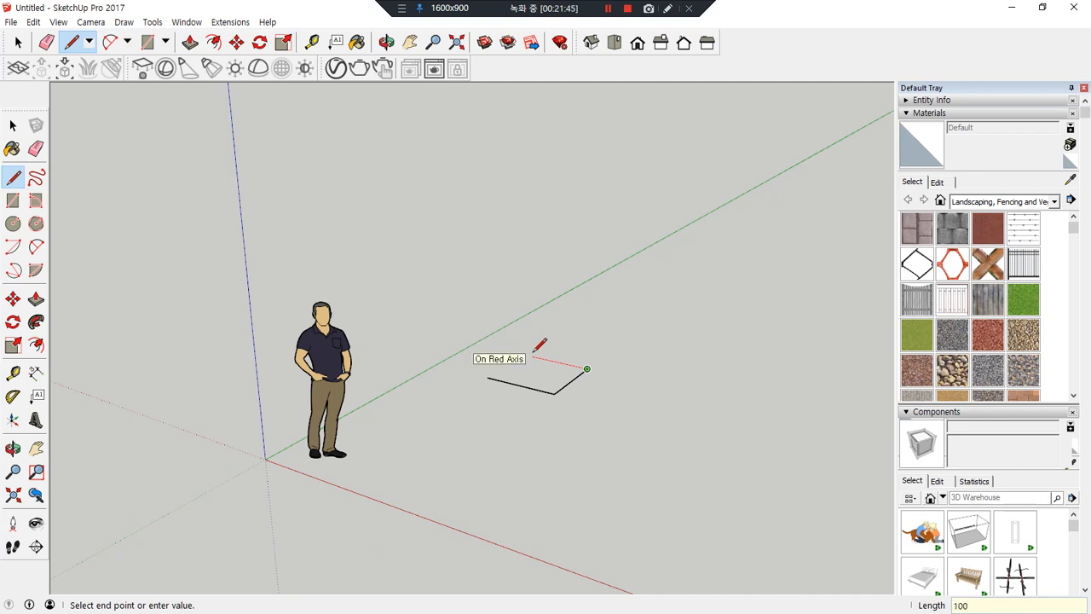
{"action": "key", "text": "Return"}
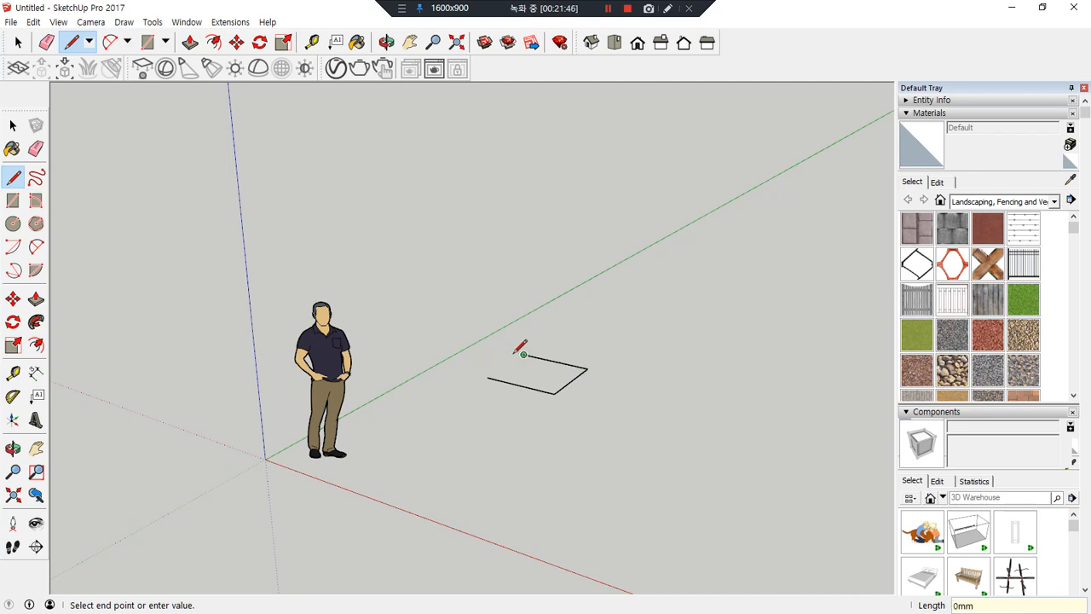
{"action": "left_click", "coordinate": [488, 378]}
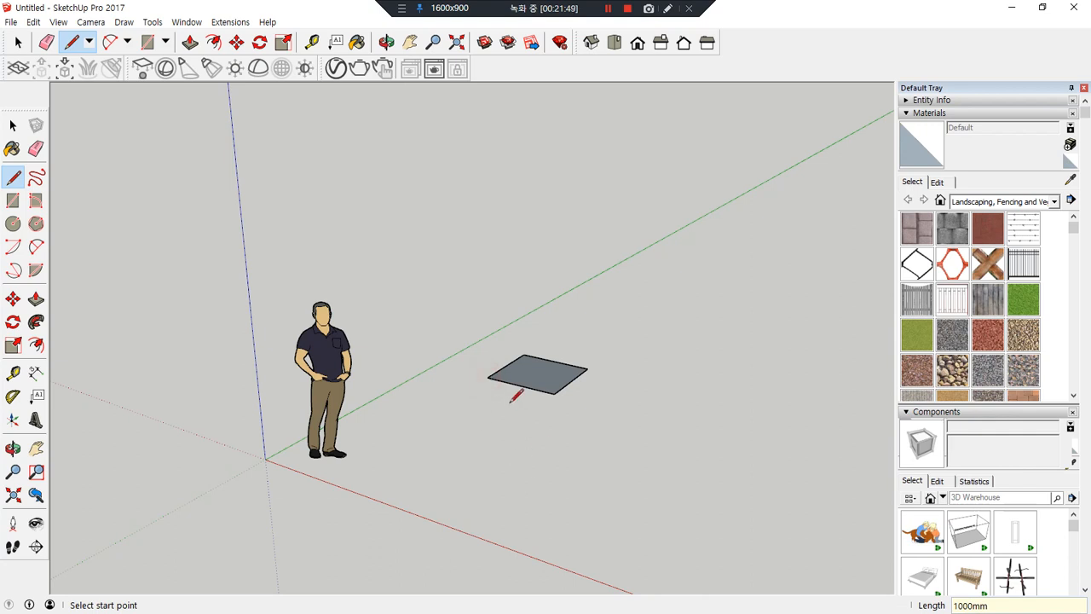
- Select the face enclosed by the square's four edges with the Select tool
{"action": "middle_click_drag", "start_coordinate": [511, 404], "coordinate": [522, 469]}
{"action": "scroll", "coordinate": [530, 318], "scroll_direction": "up", "scroll_amount": 5}
{"action": "middle_click_drag", "start_coordinate": [555, 385], "coordinate": [554, 420]}
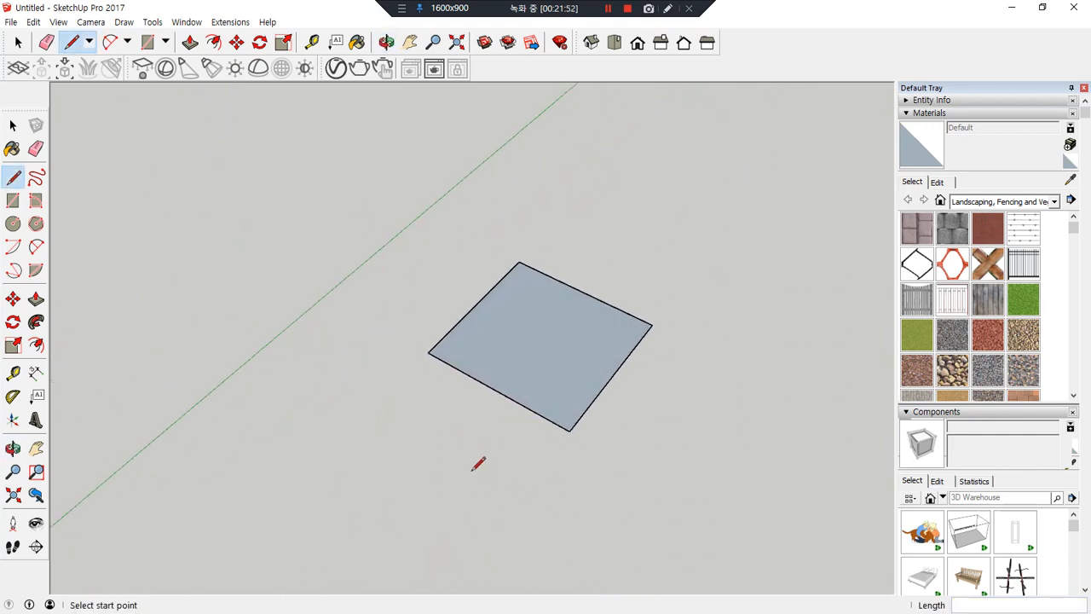
{"action": "scroll", "coordinate": [644, 402], "scroll_direction": "up", "scroll_amount": 2}
{"action": "key", "text": "space"}
{"action": "left_click", "coordinate": [485, 328]}
{"action": "scroll", "coordinate": [488, 321], "scroll_direction": "up", "scroll_amount": 1}
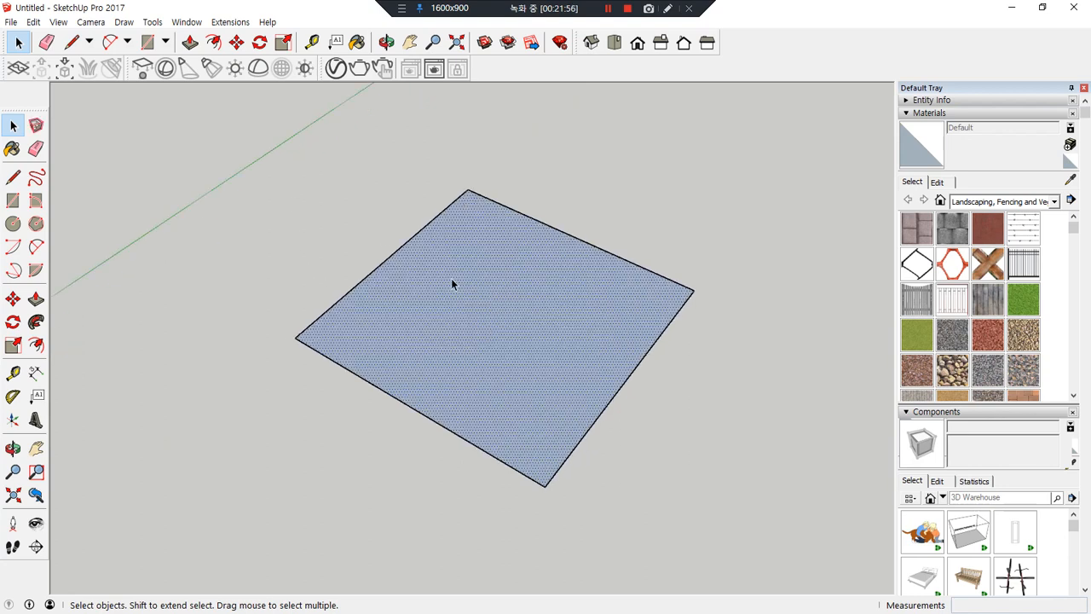
- Crossing-select the square's face with its two rear edges, and clear the selection
{"action": "left_click", "coordinate": [653, 419]}
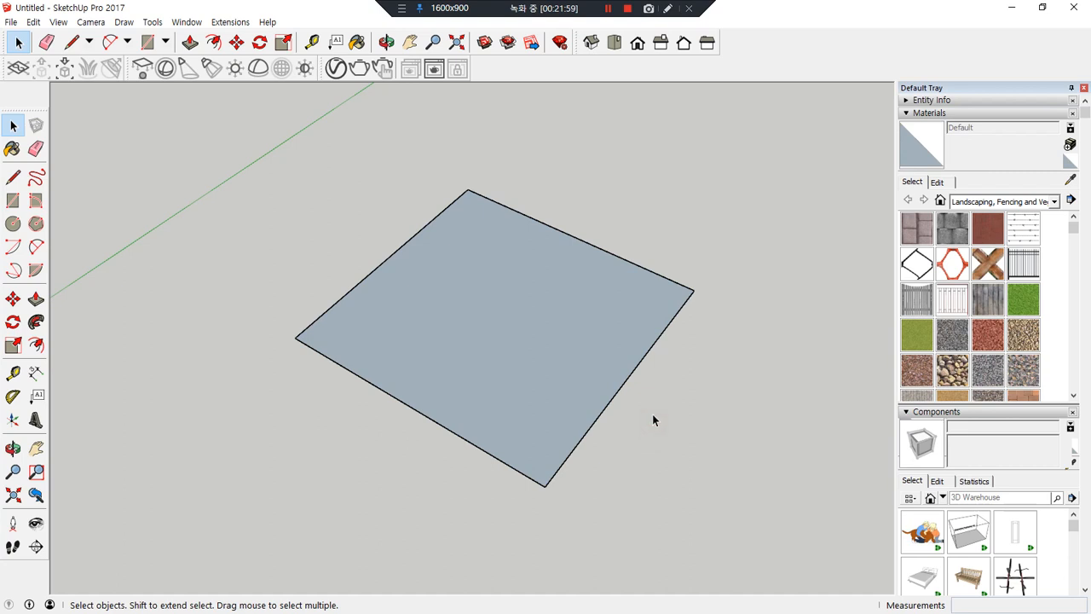
{"action": "left_click", "coordinate": [577, 240]}
{"action": "left_click_drag", "start_coordinate": [544, 140], "coordinate": [292, 284]}
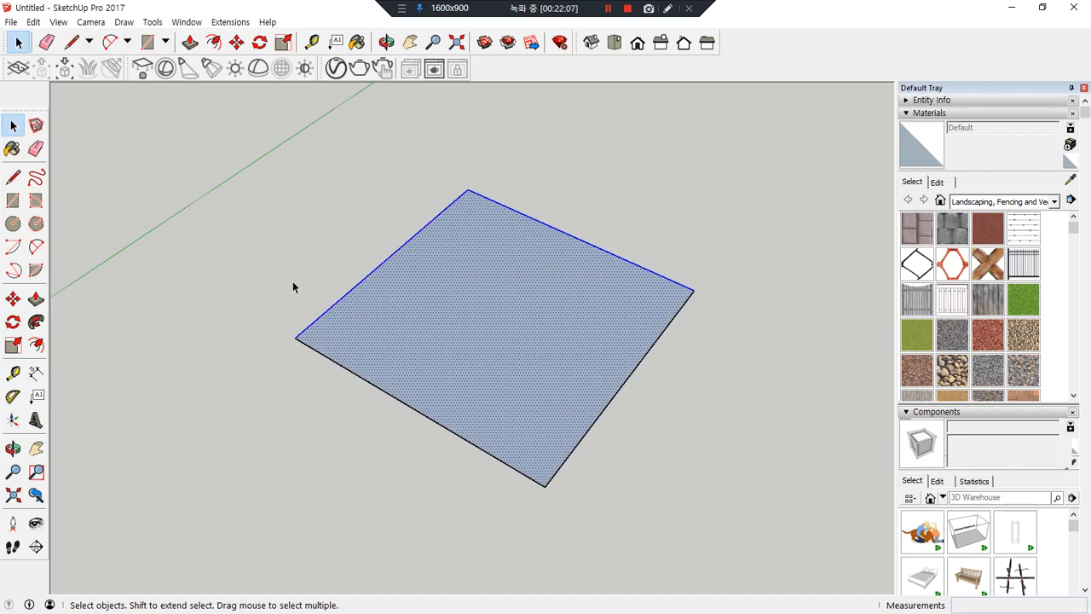
{"action": "key", "text": "ctrl+alt+d"}
{"action": "left_click_drag", "start_coordinate": [510, 288], "coordinate": [498, 287]}
{"action": "left_click_drag", "start_coordinate": [566, 175], "coordinate": [541, 205]}
{"action": "left_click_drag", "start_coordinate": [538, 187], "coordinate": [564, 202]}
{"action": "mouse_move", "coordinate": [291, 233]}
{"action": "left_mouse_down"}
{"action": "mouse_move", "coordinate": [346, 253]}
{"action": "mouse_move", "coordinate": [317, 283]}
{"action": "left_mouse_up"}
{"action": "key", "text": "ctrl+alt+d"}
{"action": "left_click", "coordinate": [387, 465]}
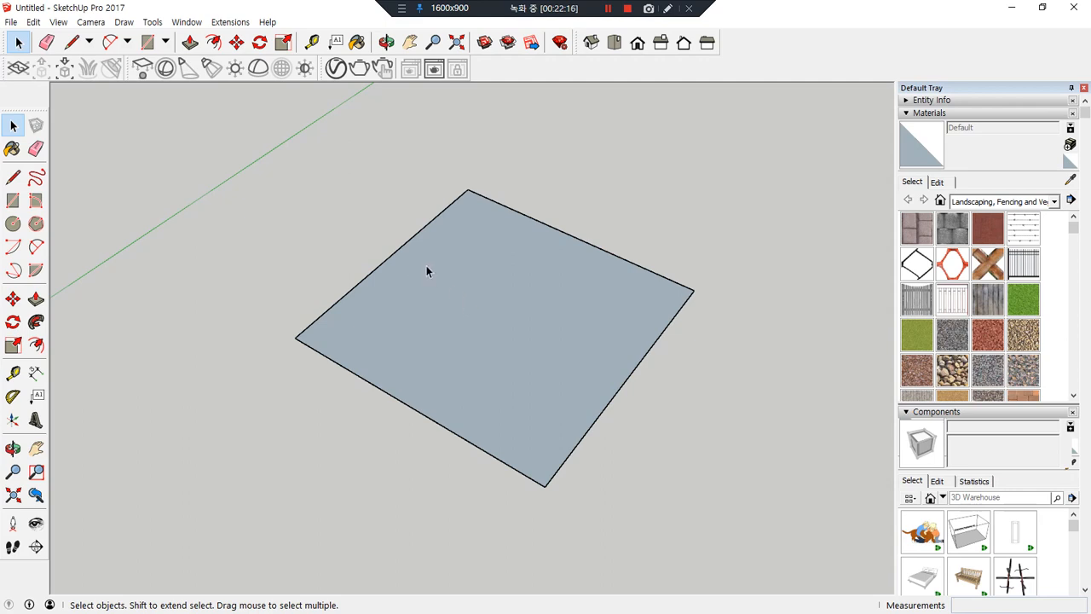
{"action": "mouse_move", "coordinate": [513, 341]}
{"action": "left_mouse_down"}
{"action": "mouse_move", "coordinate": [476, 335]}
{"action": "mouse_move", "coordinate": [542, 290]}
{"action": "mouse_move", "coordinate": [549, 245]}
{"action": "mouse_move", "coordinate": [571, 262]}
{"action": "left_mouse_up"}
{"action": "left_click_drag", "start_coordinate": [478, 295], "coordinate": [432, 272]}
{"action": "left_click_drag", "start_coordinate": [434, 295], "coordinate": [443, 266]}
{"action": "mouse_move", "coordinate": [446, 340]}
{"action": "left_mouse_down"}
{"action": "mouse_move", "coordinate": [414, 403]}
{"action": "mouse_move", "coordinate": [428, 394]}
{"action": "left_mouse_up"}
{"action": "left_click_drag", "start_coordinate": [513, 369], "coordinate": [569, 410]}
{"action": "left_click_drag", "start_coordinate": [570, 392], "coordinate": [562, 424]}
{"action": "key", "text": "Delete"}
{"action": "mouse_move", "coordinate": [617, 386]}
{"action": "left_mouse_down"}
{"action": "mouse_move", "coordinate": [633, 394]}
{"action": "mouse_move", "coordinate": [624, 415]}
{"action": "mouse_move", "coordinate": [635, 410]}
{"action": "mouse_move", "coordinate": [609, 363]}
{"action": "mouse_move", "coordinate": [575, 344]}
{"action": "left_mouse_up"}
{"action": "left_click_drag", "start_coordinate": [573, 336], "coordinate": [590, 329]}
{"action": "left_click_drag", "start_coordinate": [656, 379], "coordinate": [695, 406]}
{"action": "left_click_drag", "start_coordinate": [697, 387], "coordinate": [684, 425]}
{"action": "key", "text": "Delete"}
- Select the square's face together with its four bounding edges
{"action": "double_click", "coordinate": [625, 384]}
{"action": "left_click", "coordinate": [645, 236]}
{"action": "double_click", "coordinate": [528, 304]}
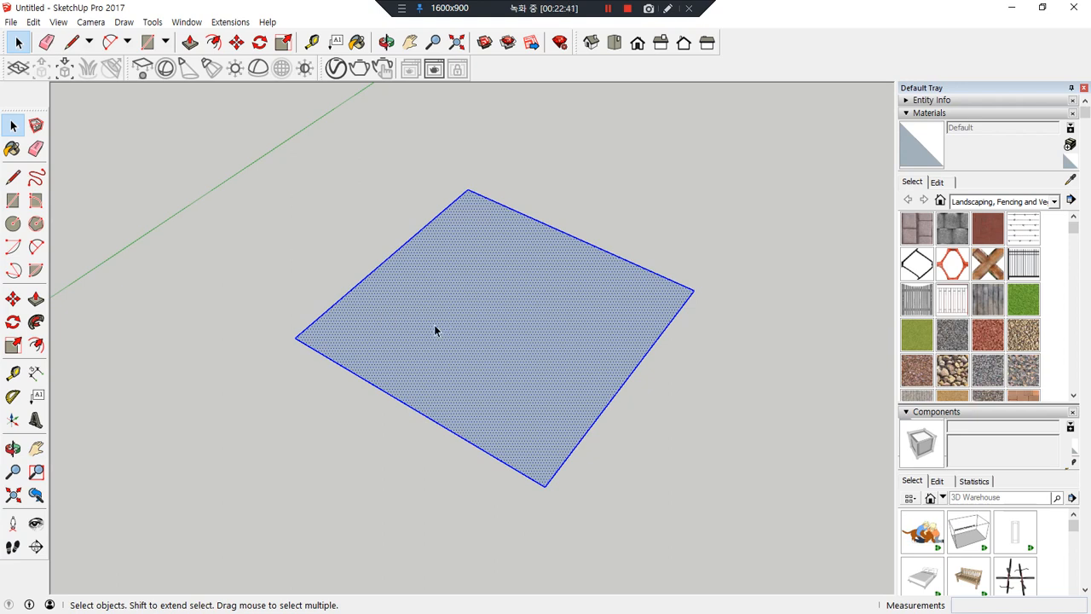
- Erase all the square's edges with the Eraser tool, and undo the erasure
{"action": "left_click", "coordinate": [36, 149]}
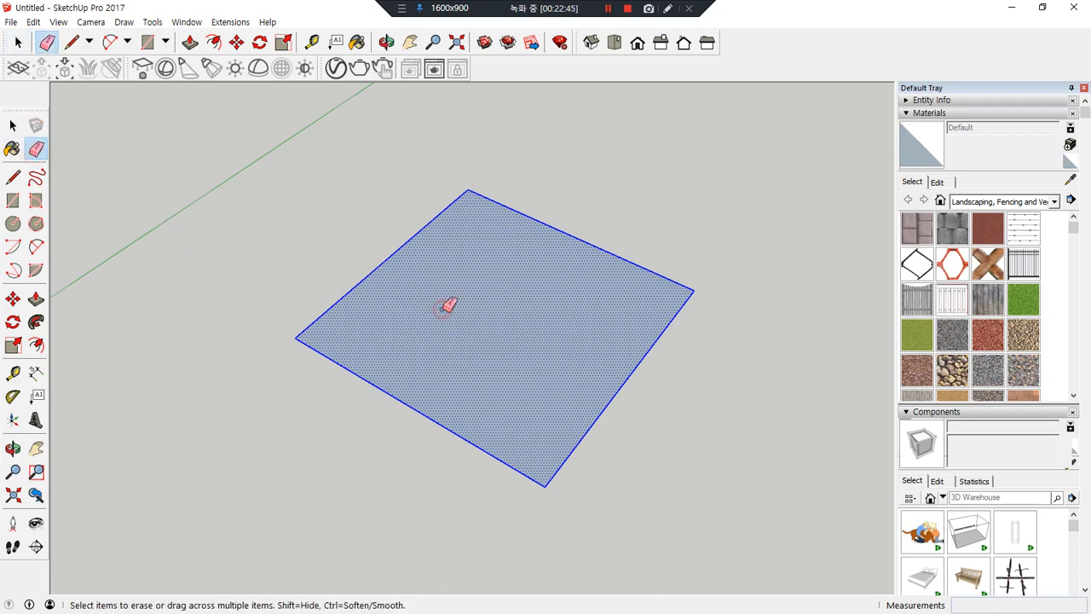
{"action": "left_click", "coordinate": [388, 257]}
{"action": "mouse_move", "coordinate": [570, 235]}
{"action": "left_mouse_down"}
{"action": "mouse_move", "coordinate": [610, 308]}
{"action": "mouse_move", "coordinate": [574, 392]}
{"action": "mouse_move", "coordinate": [299, 451]}
{"action": "left_mouse_up"}
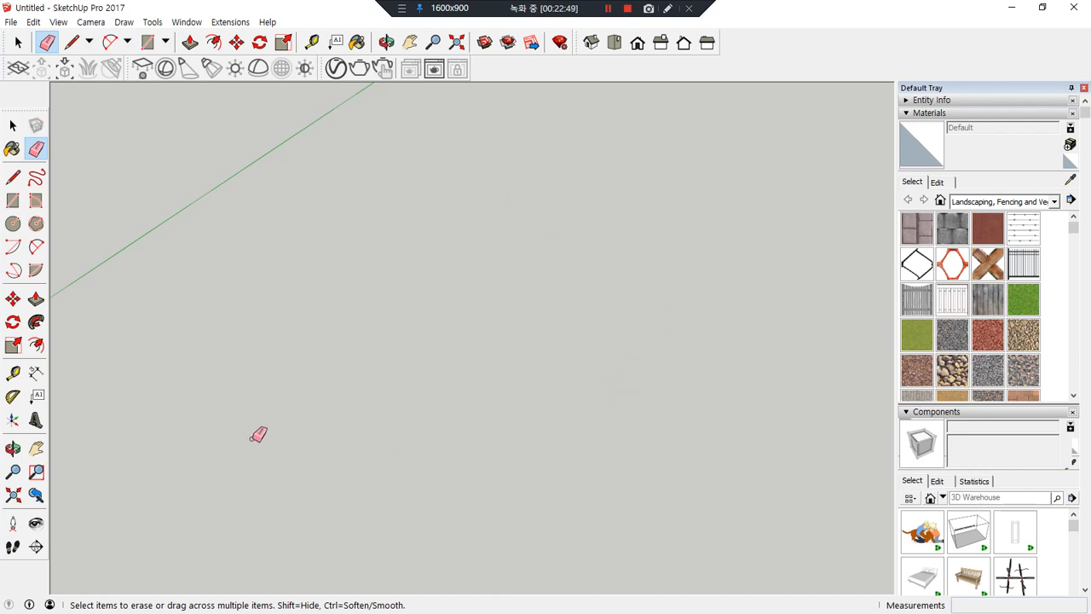
{"action": "key", "text": "ctrl+z"}
- Select the square's face with its bounding edges, delete them, and undo the deletion
{"action": "key", "text": "space"}
{"action": "double_click", "coordinate": [453, 338]}
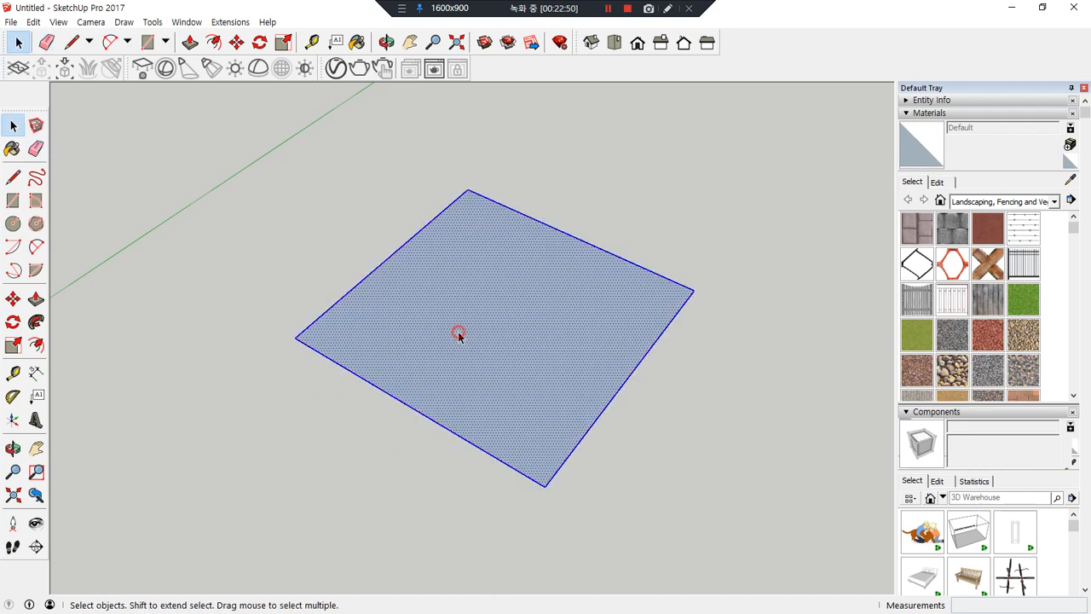
{"action": "key", "text": "Delete"}
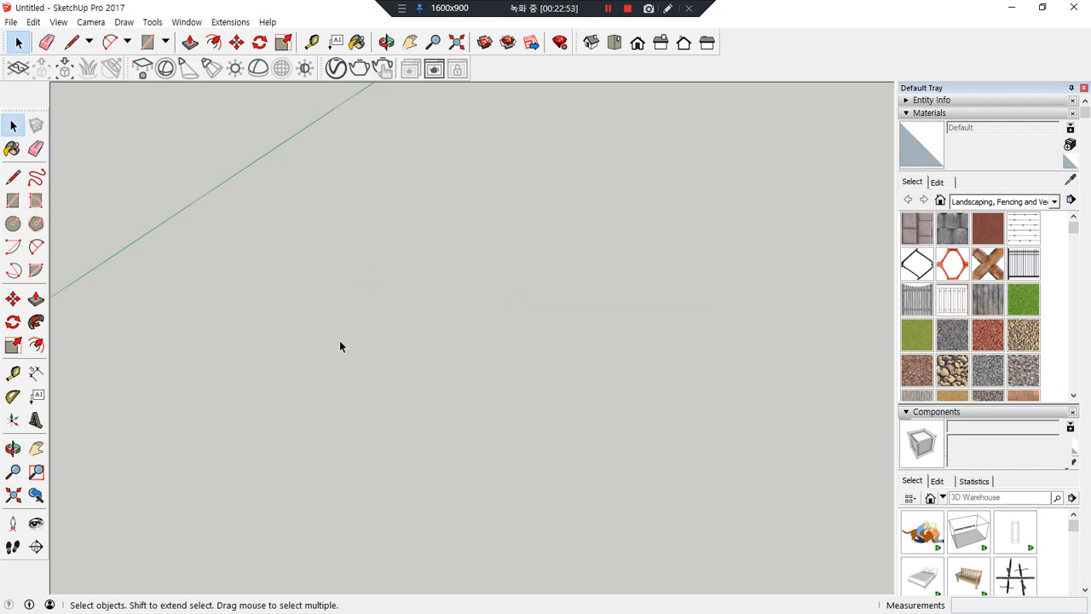
{"action": "key", "text": "ctrl+z"}
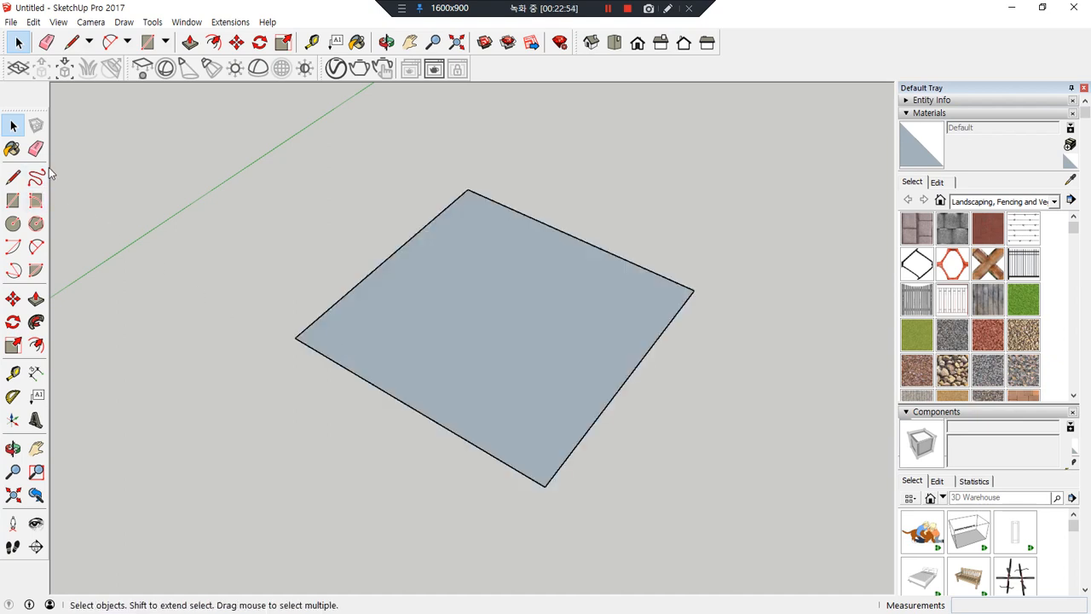
- Try erasing a single rear edge of the square, undo it, and erase the whole square with the Eraser tool
{"action": "left_click", "coordinate": [36, 149]}
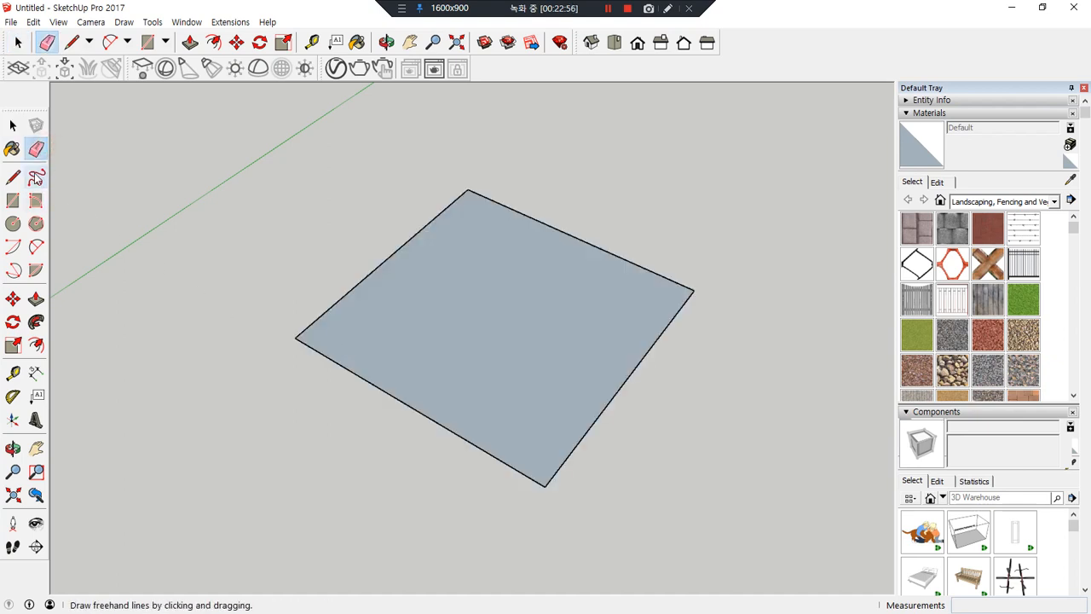
{"action": "left_click", "coordinate": [419, 229]}
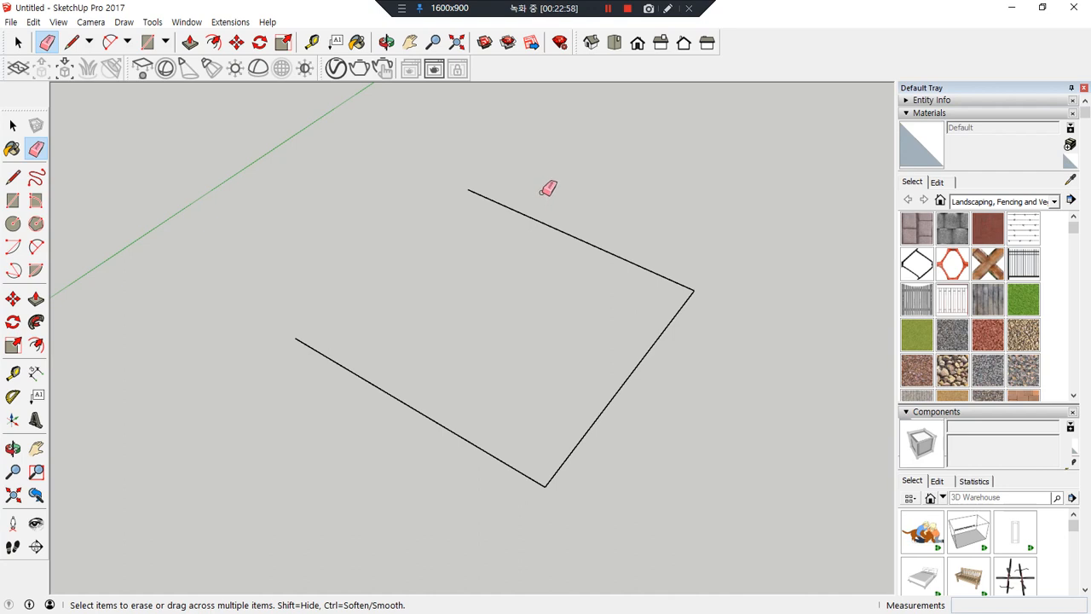
{"action": "key", "text": "ctrl+z"}
{"action": "mouse_move", "coordinate": [417, 198]}
{"action": "left_mouse_down"}
{"action": "mouse_move", "coordinate": [477, 228]}
{"action": "mouse_move", "coordinate": [528, 215]}
{"action": "mouse_move", "coordinate": [702, 260]}
{"action": "mouse_move", "coordinate": [686, 353]}
{"action": "mouse_move", "coordinate": [509, 366]}
{"action": "mouse_move", "coordinate": [324, 403]}
{"action": "mouse_move", "coordinate": [305, 391]}
{"action": "left_mouse_up"}
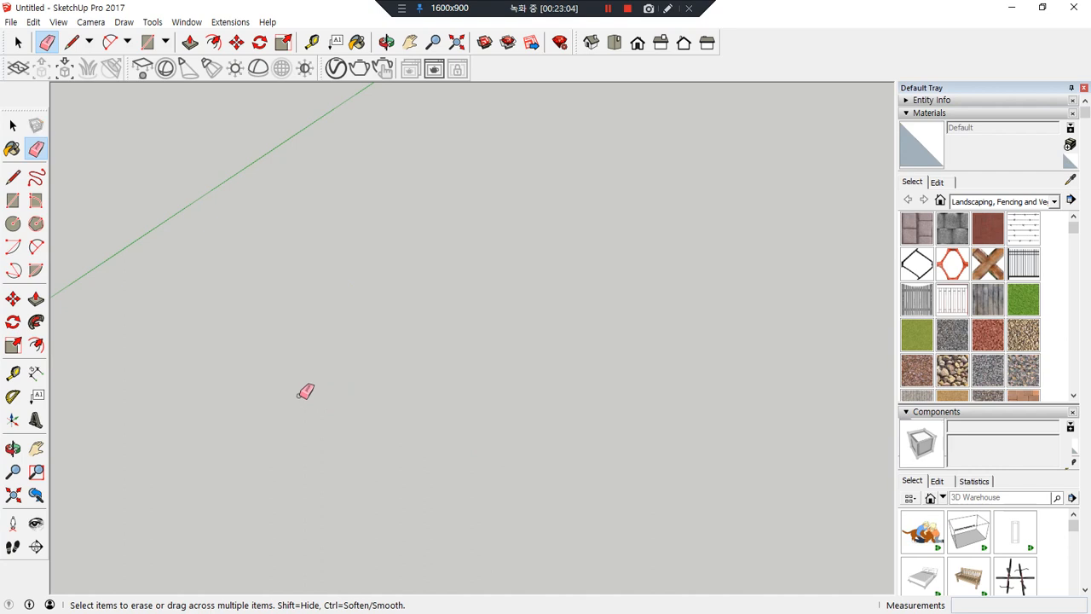
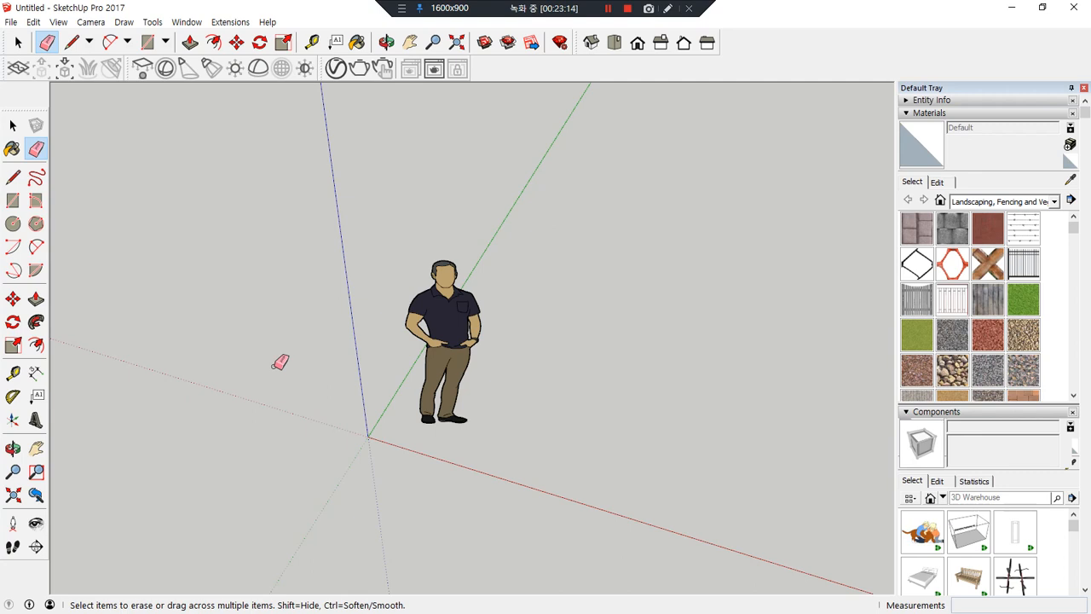
- Activate the Line tool and restore the maximized program window to its smaller size
{"action": "left_click", "coordinate": [13, 177]}
{"action": "middle_click_drag", "start_coordinate": [511, 366], "coordinate": [558, 360]}
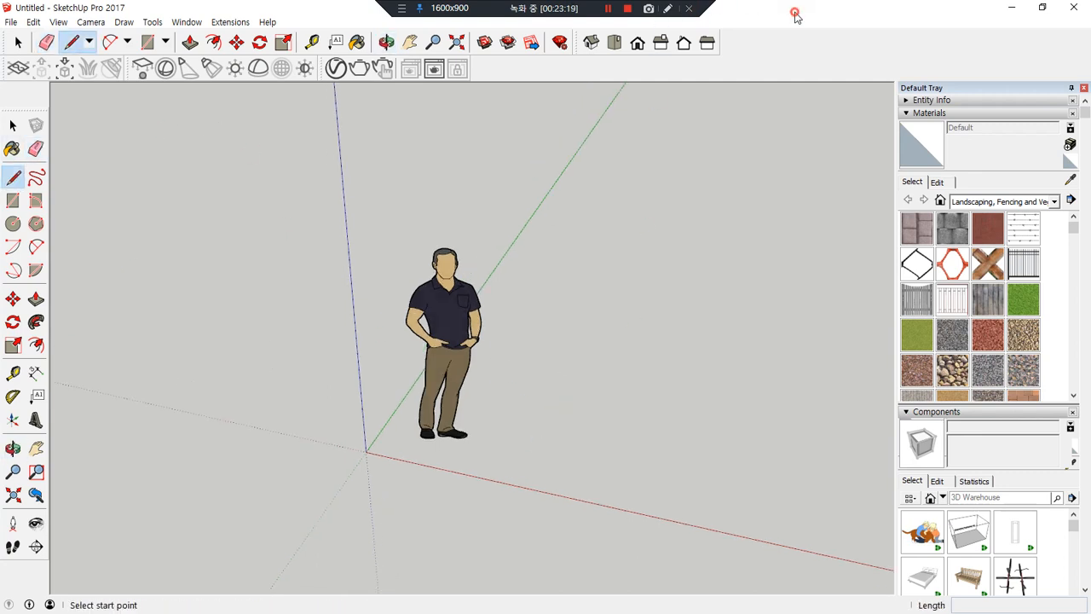
{"action": "double_click", "coordinate": [795, 14]}
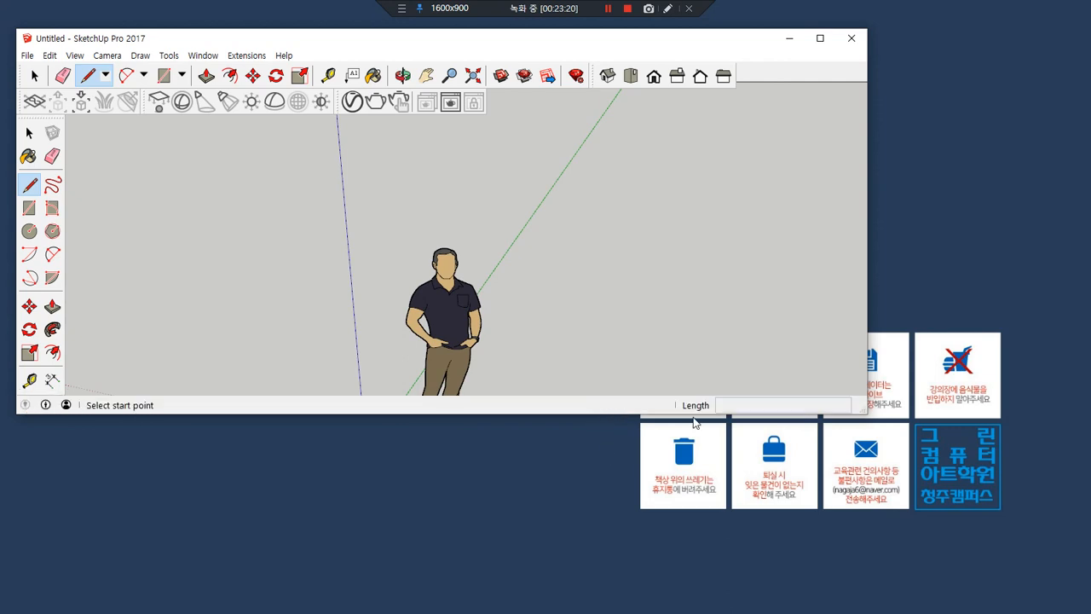
{"action": "mouse_move", "coordinate": [755, 431]}
{"action": "left_mouse_down"}
{"action": "mouse_move", "coordinate": [698, 407]}
{"action": "mouse_move", "coordinate": [846, 401]}
{"action": "mouse_move", "coordinate": [772, 438]}
{"action": "left_mouse_up"}
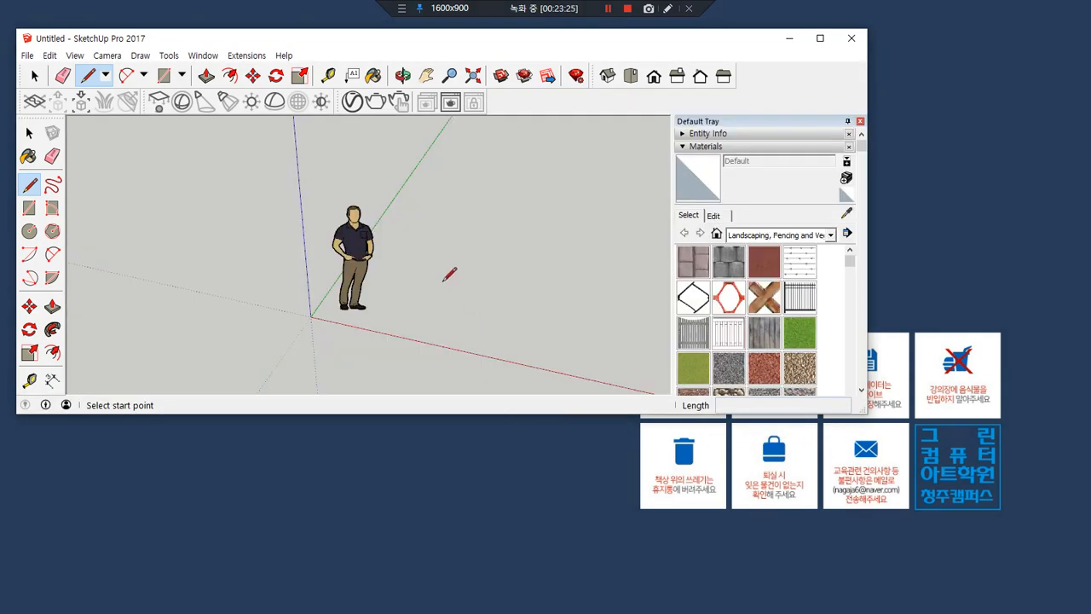
- Start a line on the open ground beside the standing figure and try giving it a length of 1000 mm
{"action": "left_click", "coordinate": [423, 267]}
{"action": "mouse_move", "coordinate": [755, 425]}
{"action": "left_mouse_down"}
{"action": "mouse_move", "coordinate": [707, 402]}
{"action": "mouse_move", "coordinate": [786, 405]}
{"action": "mouse_move", "coordinate": [775, 430]}
{"action": "left_mouse_up"}
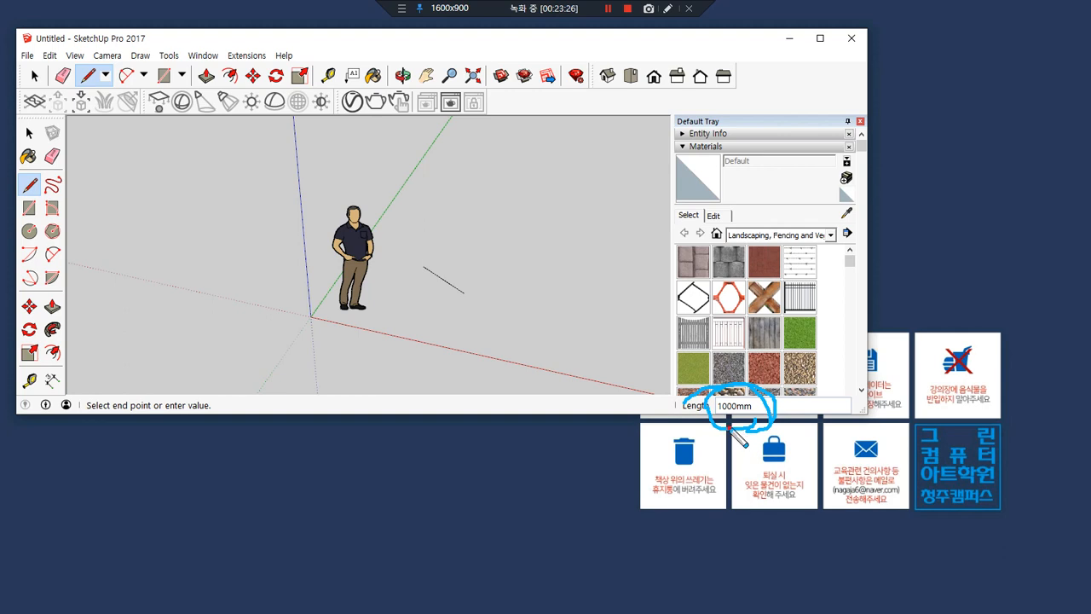
{"action": "mouse_move", "coordinate": [139, 414]}
{"action": "left_mouse_down"}
{"action": "mouse_move", "coordinate": [88, 399]}
{"action": "mouse_move", "coordinate": [126, 427]}
{"action": "left_mouse_up"}
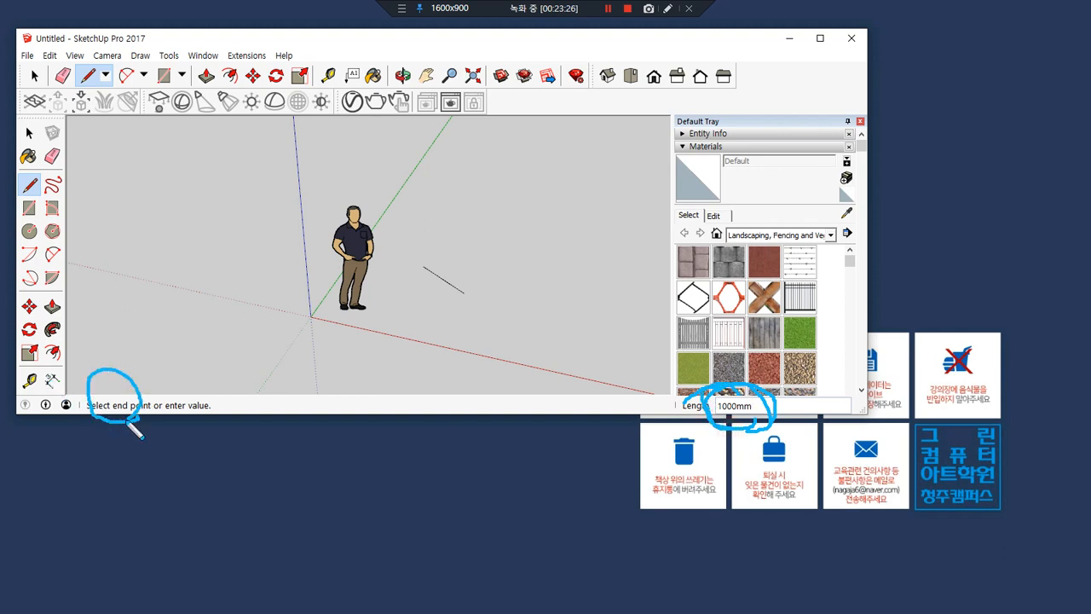
{"action": "mouse_move", "coordinate": [652, 380]}
{"action": "left_mouse_down"}
{"action": "mouse_move", "coordinate": [676, 401]}
{"action": "mouse_move", "coordinate": [182, 391]}
{"action": "mouse_move", "coordinate": [176, 402]}
{"action": "left_mouse_up"}
{"action": "key", "text": "Escape"}
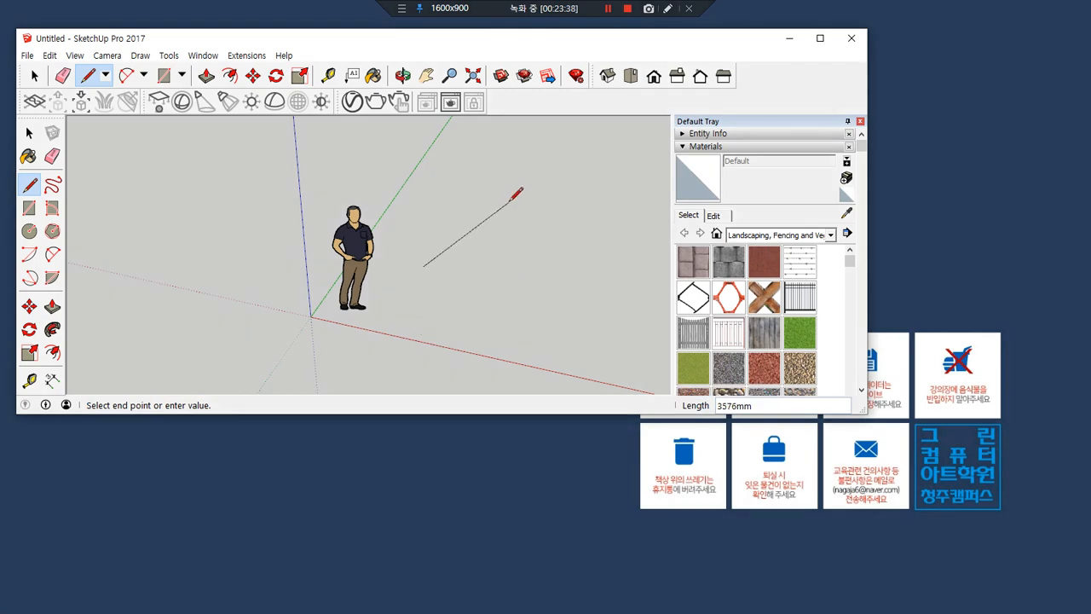
{"action": "type", "text": "1000"}
{"action": "key", "text": "Return"}
{"action": "mouse_move", "coordinate": [729, 441]}
{"action": "left_mouse_down"}
{"action": "mouse_move", "coordinate": [749, 367]}
{"action": "mouse_move", "coordinate": [831, 441]}
{"action": "mouse_move", "coordinate": [745, 450]}
{"action": "left_mouse_up"}
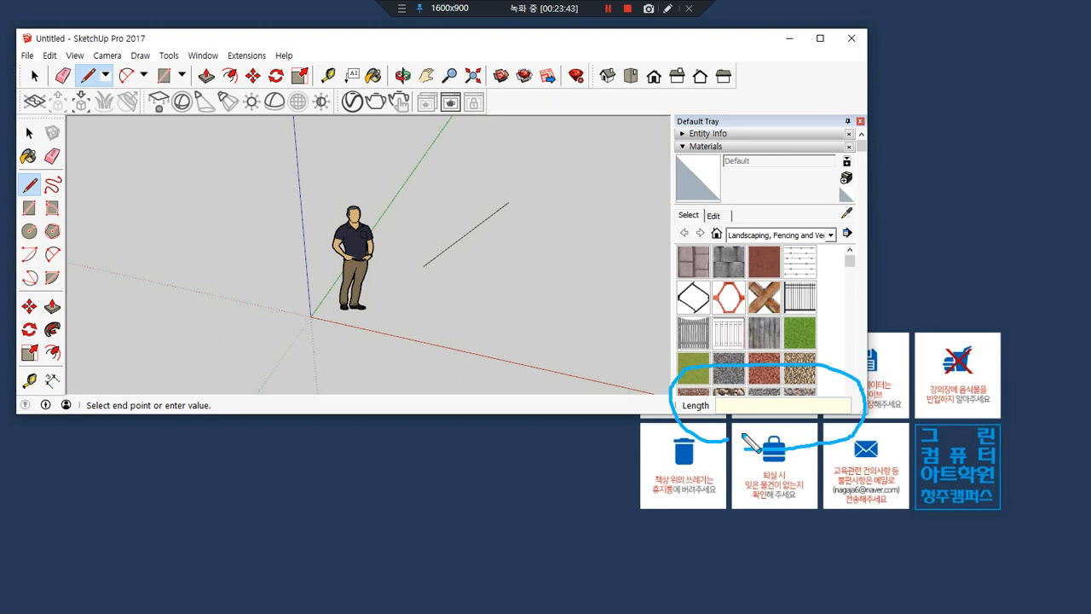
{"action": "left_click", "coordinate": [741, 407]}
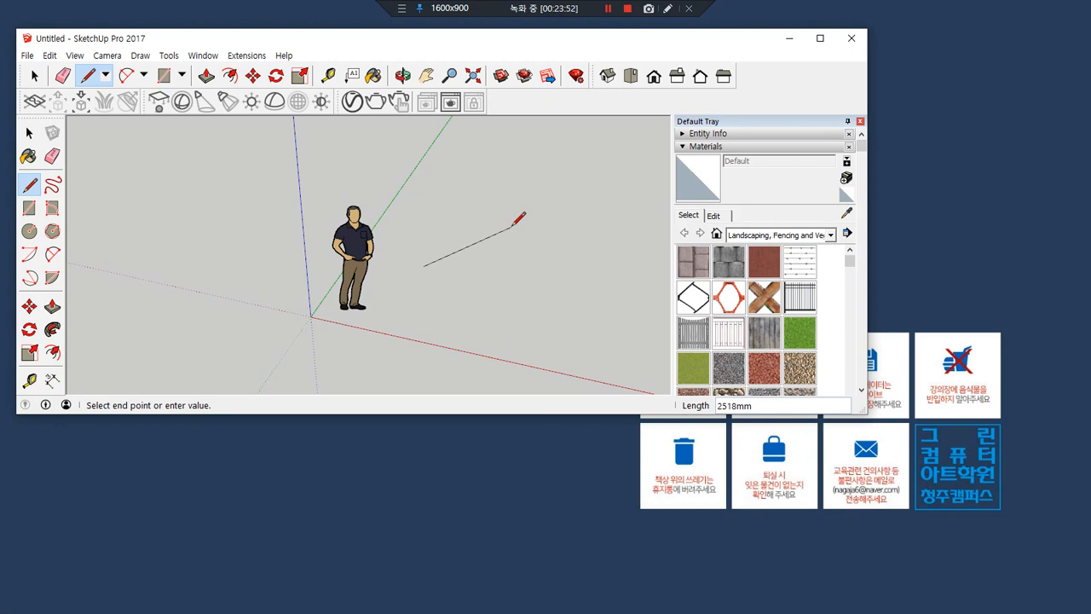
- Draw a closed triangle with a 1500 mm first edge and a 1000 mm second edge along the green axis, ending at the start point
{"action": "type", "text": "1500"}
{"action": "key", "text": "Return"}
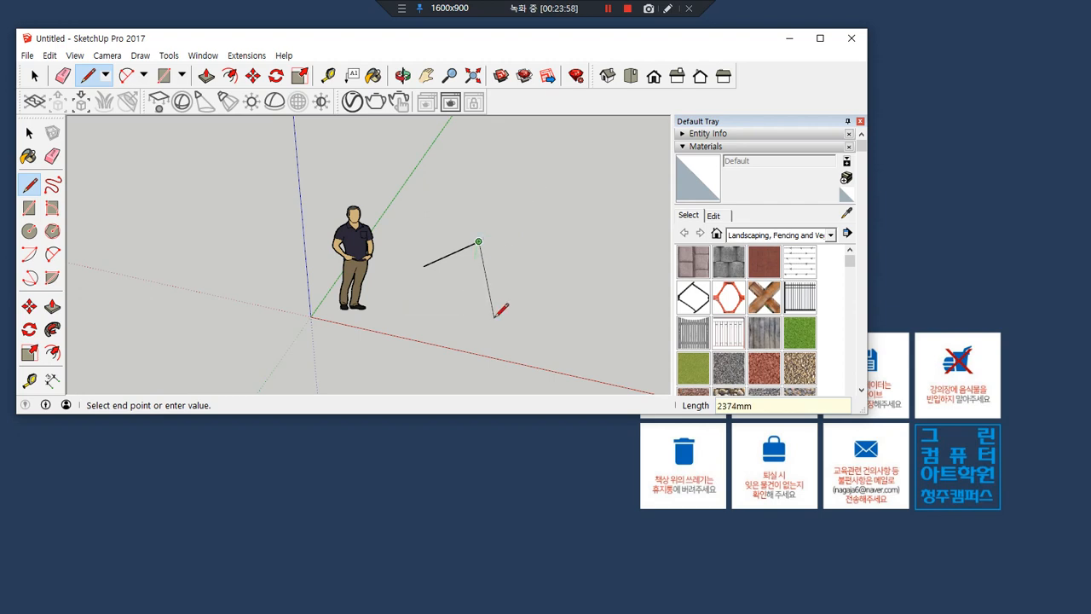
{"action": "type", "text": "1"}
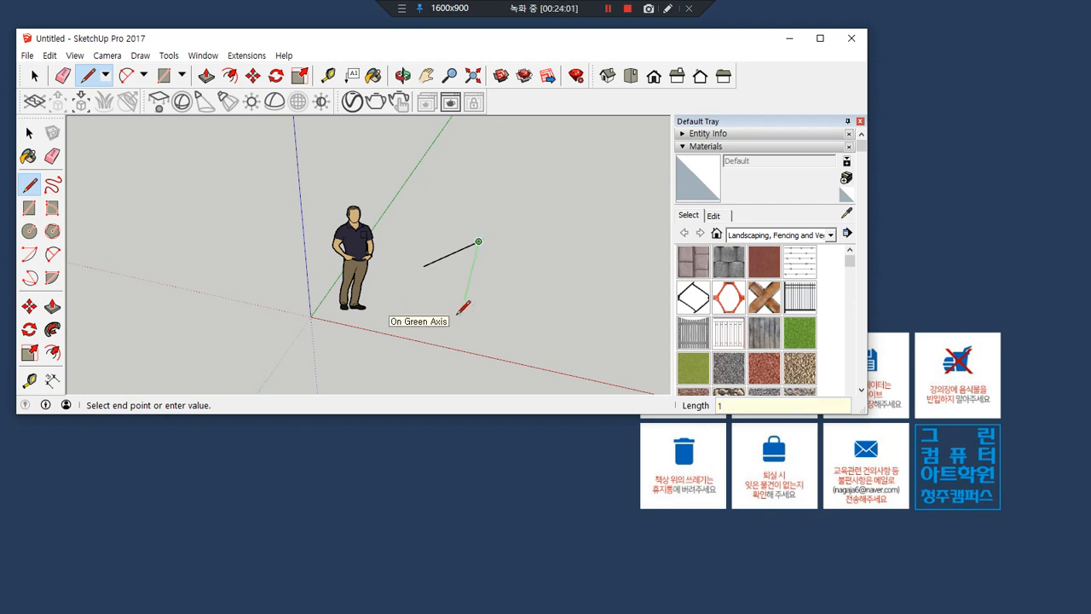
{"action": "type", "text": "000"}
{"action": "key", "text": "Return"}
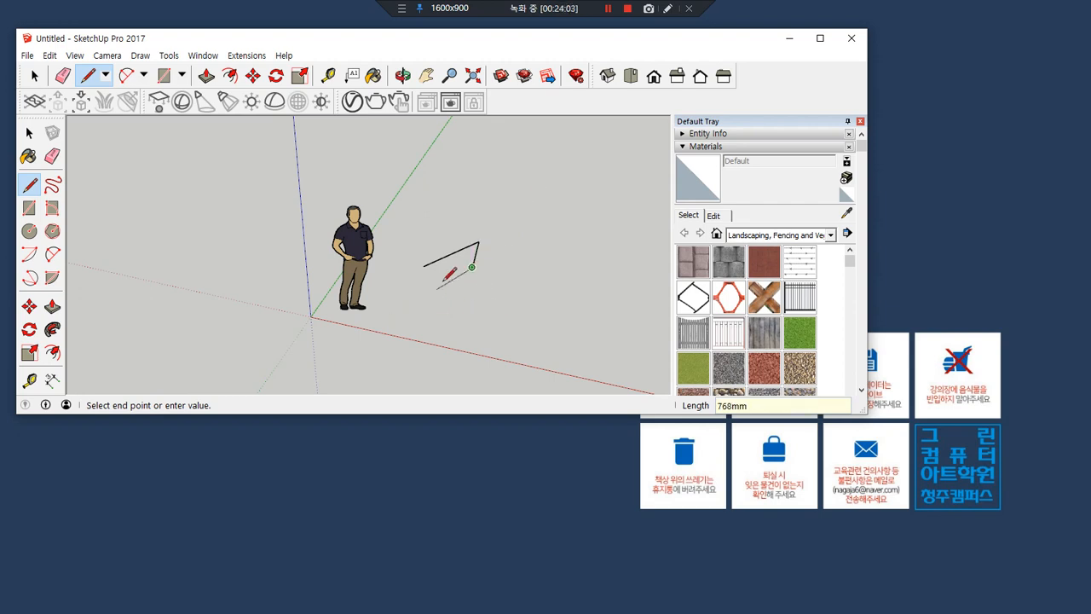
{"action": "left_click", "coordinate": [424, 267]}
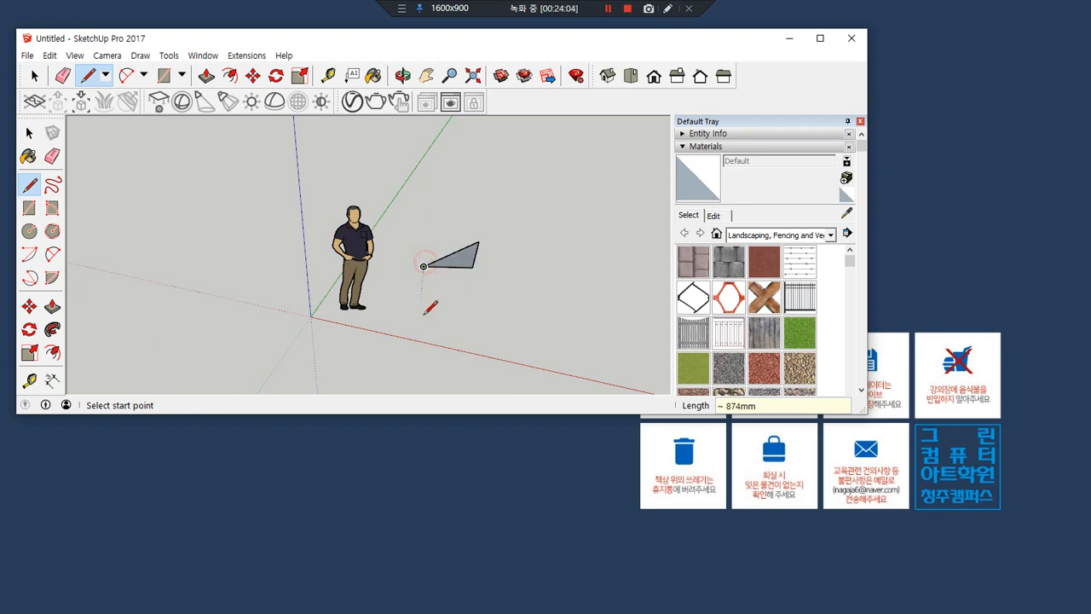
- Erase the triangle with the Eraser tool and maximize the program window again
{"action": "scroll", "coordinate": [429, 236], "scroll_direction": "up", "scroll_amount": 5}
{"action": "middle_click_drag", "start_coordinate": [505, 330], "coordinate": [389, 338]}
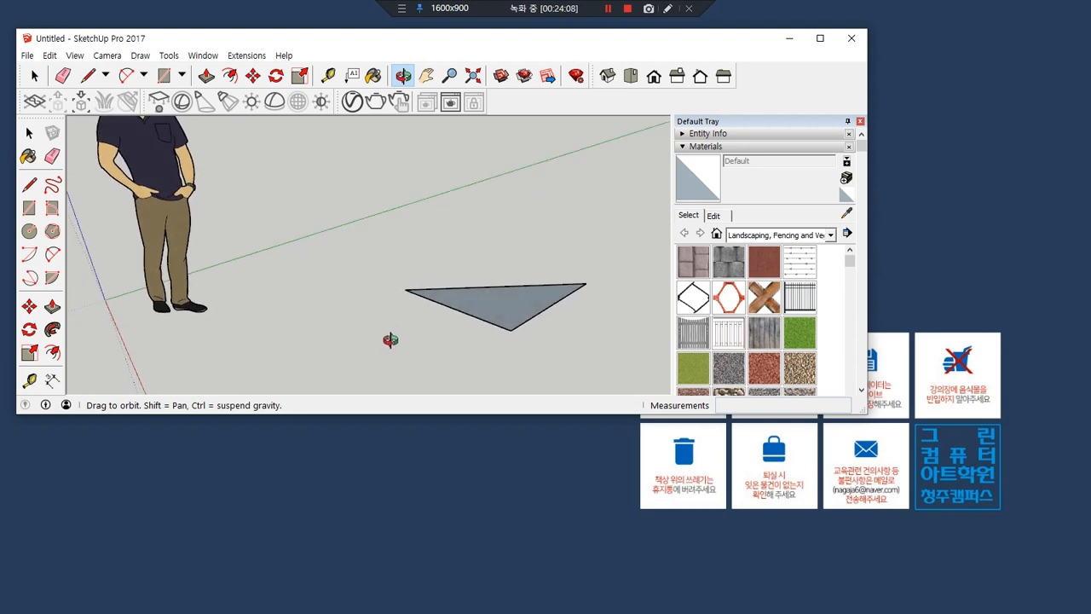
{"action": "key", "text": "space"}
{"action": "key", "text": "e"}
{"action": "mouse_move", "coordinate": [532, 290]}
{"action": "left_mouse_down"}
{"action": "mouse_move", "coordinate": [472, 314]}
{"action": "mouse_move", "coordinate": [495, 303]}
{"action": "left_mouse_up"}
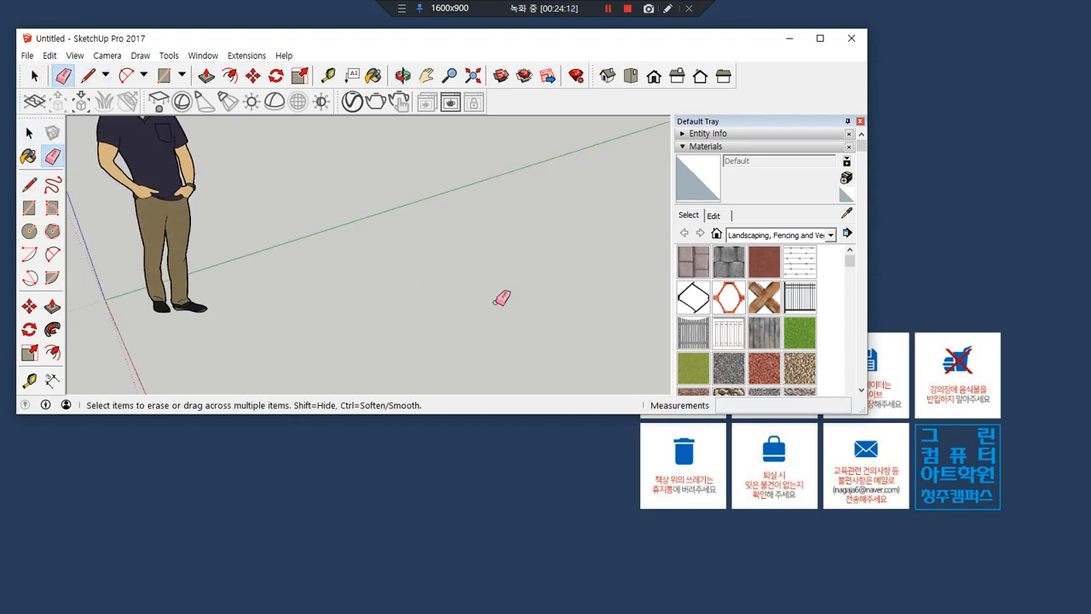
{"action": "left_click", "coordinate": [820, 39]}
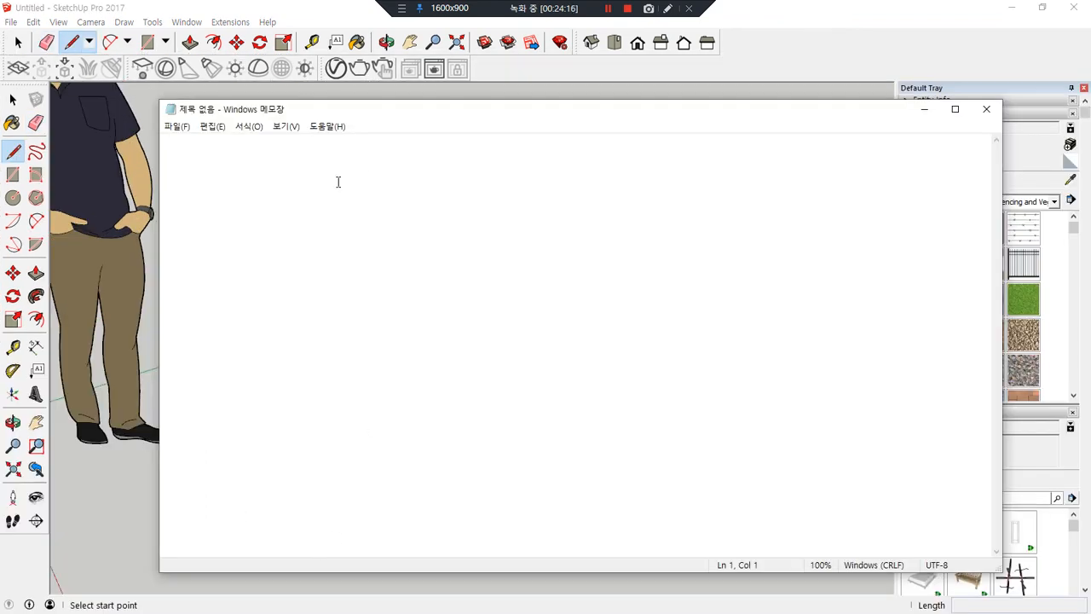
- Write "절대좌표 []" on the first line of the blank Notepad document
{"action": "type", "text": "[]"}
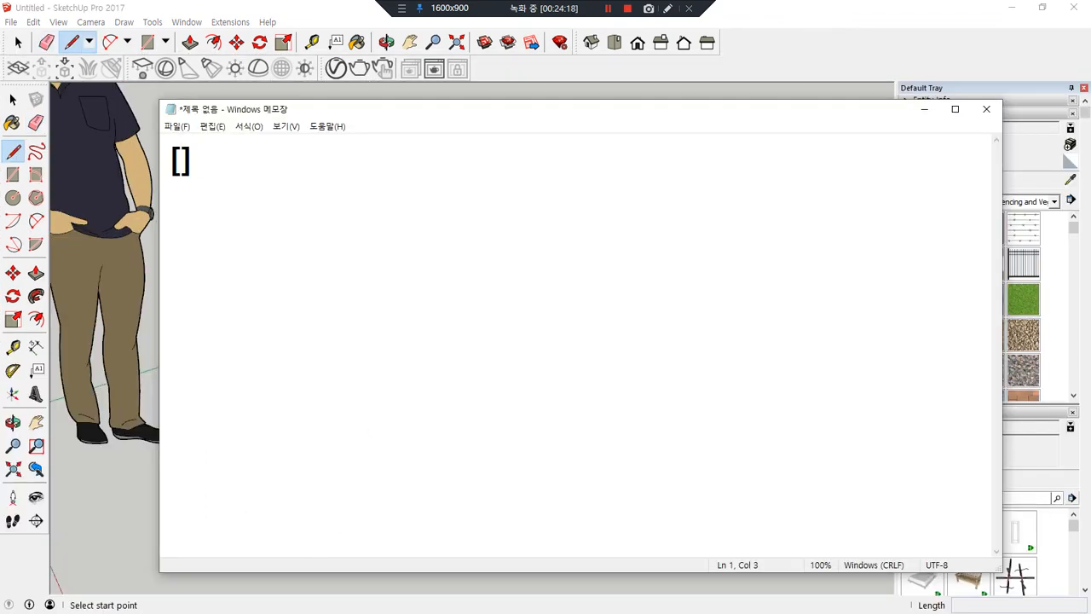
{"action": "key", "text": "Left"}
{"action": "key", "text": "Left"}
{"action": "type", "text": "절ㄷㅐ좌ㅛㅛ"}
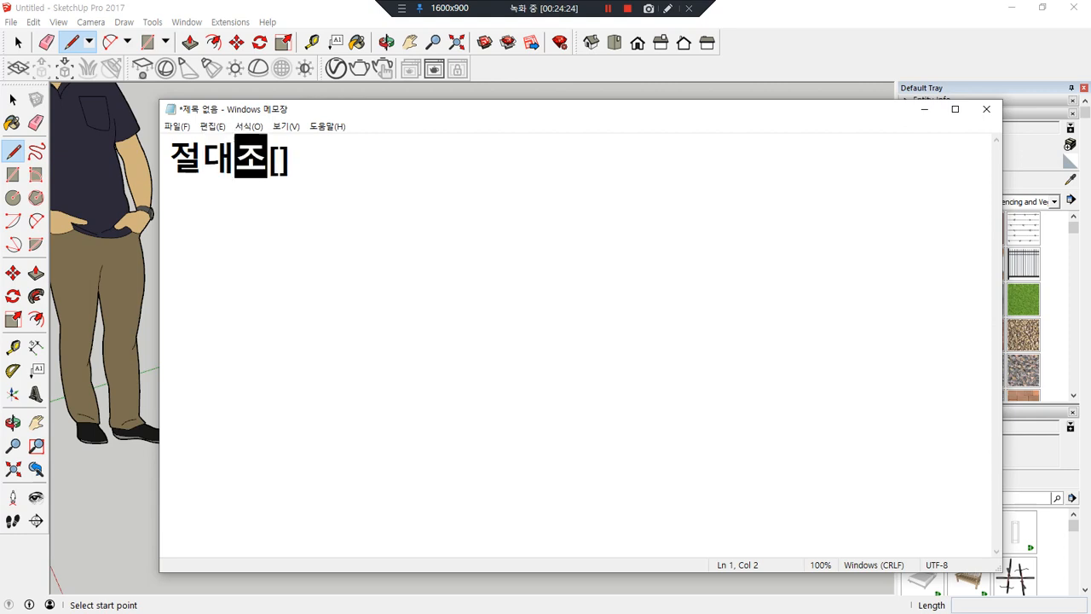
{"action": "key", "text": "BackSpace"}
{"action": "key", "text": "BackSpace"}
{"action": "type", "text": "표"}
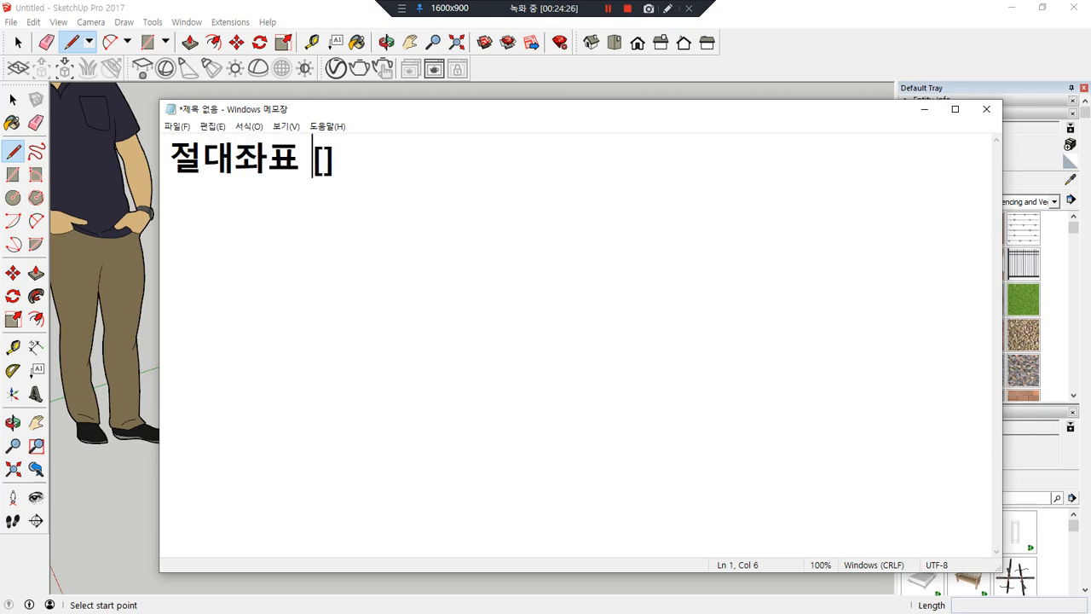
- Add a second line reading "상대좌표 <>" to the Notepad document
{"action": "key", "text": "End"}
{"action": "key", "text": "Return"}
{"action": "type", "text": "ㅅㅏㅇ대좌표"}
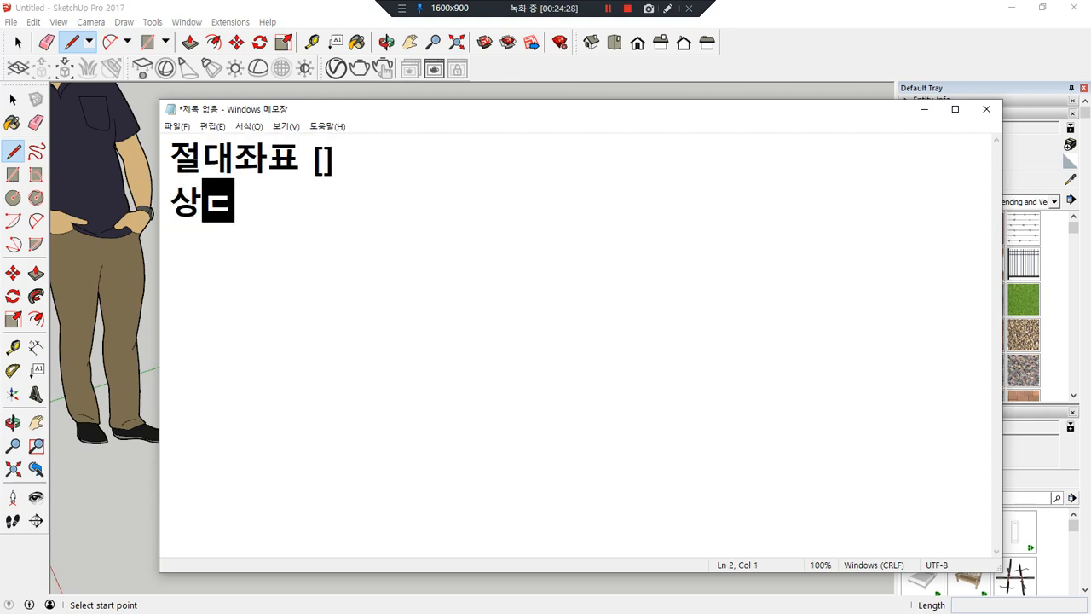
{"action": "type", "text": " <>"}
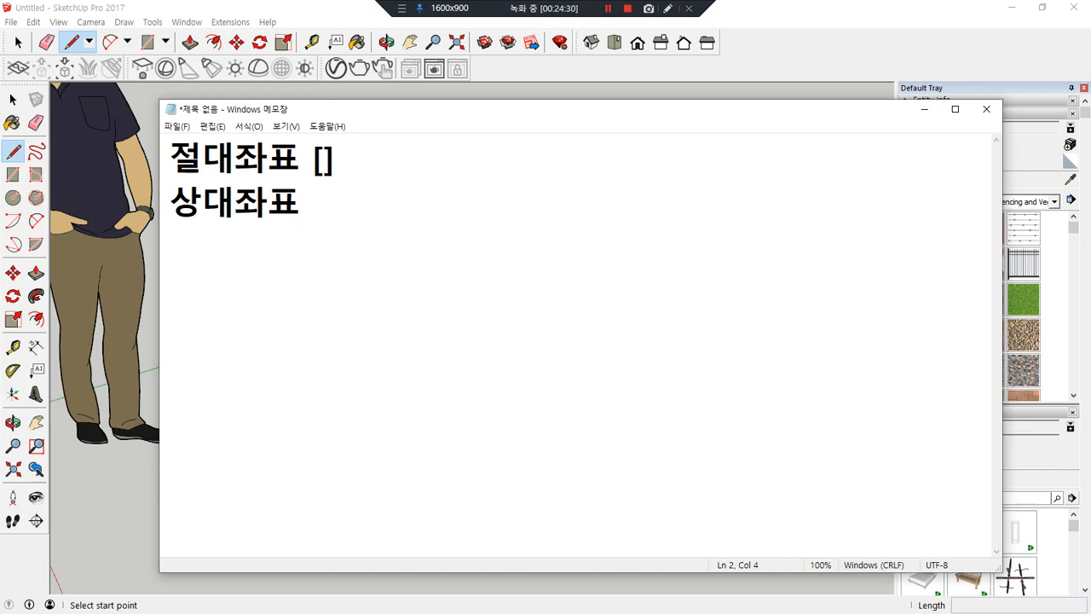
- Insert x,y,z inside the square brackets of the first line and inside the angle brackets of the second line
{"action": "key", "text": "Up"}
{"action": "key", "text": "Left"}
{"action": "type", "text": "x,y,z"}
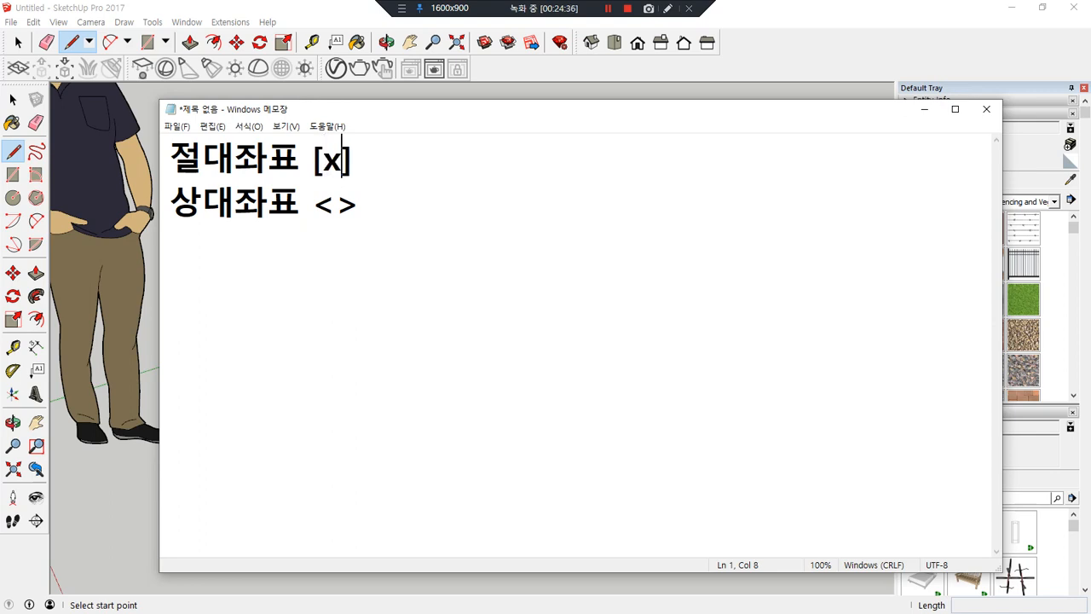
{"action": "key", "text": "Down"}
{"action": "key", "text": "Left"}
{"action": "type", "text": "x,yz"}
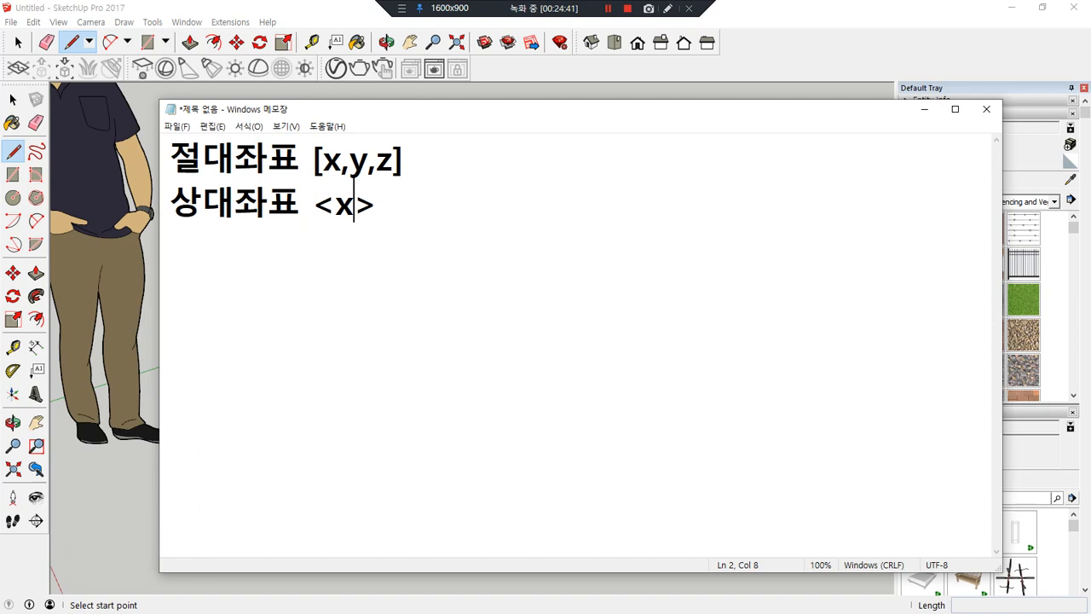
- Complete <x,y,z> on the second line and add [x,y,] to the end of the first line
{"action": "key", "text": "BackSpace"}
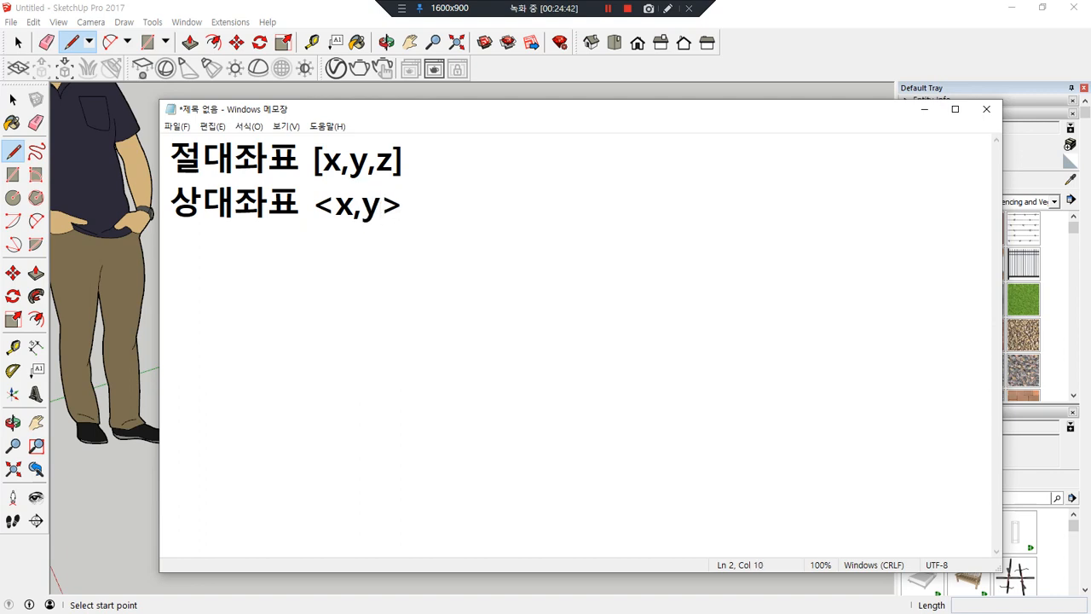
{"action": "type", "text": ",z"}
{"action": "key", "text": "Up"}
{"action": "type", "text": "[]"}
{"action": "key", "text": "Left"}
{"action": "type", "text": "x,y,"}
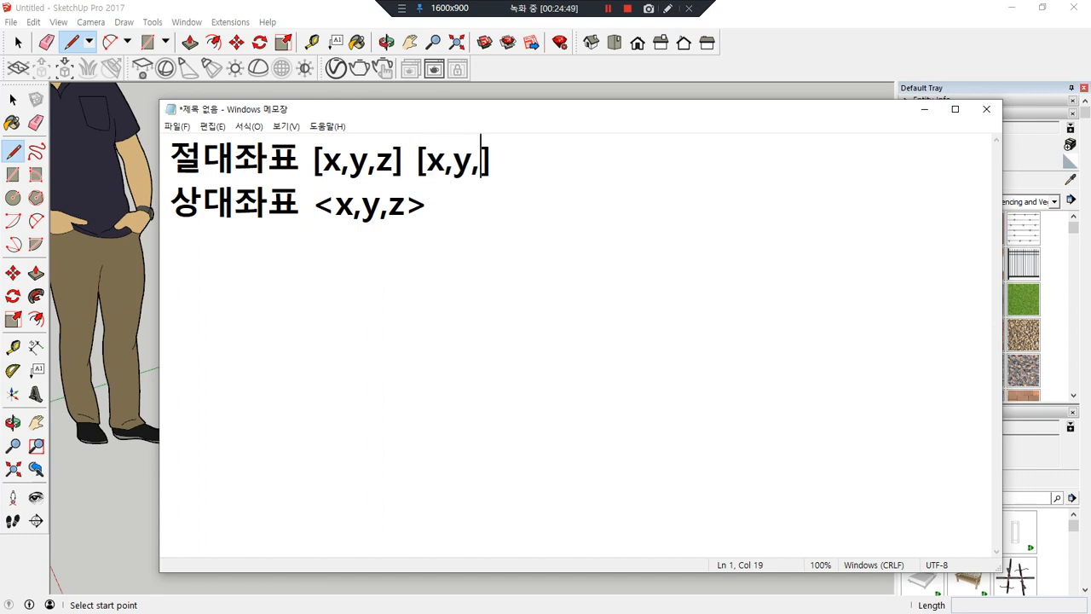
- Add <x,y,> to the end of the second line
{"action": "key", "text": "Down"}
{"action": "type", "text": "<>"}
{"action": "key", "text": "Left"}
{"action": "type", "text": "x,y,"}
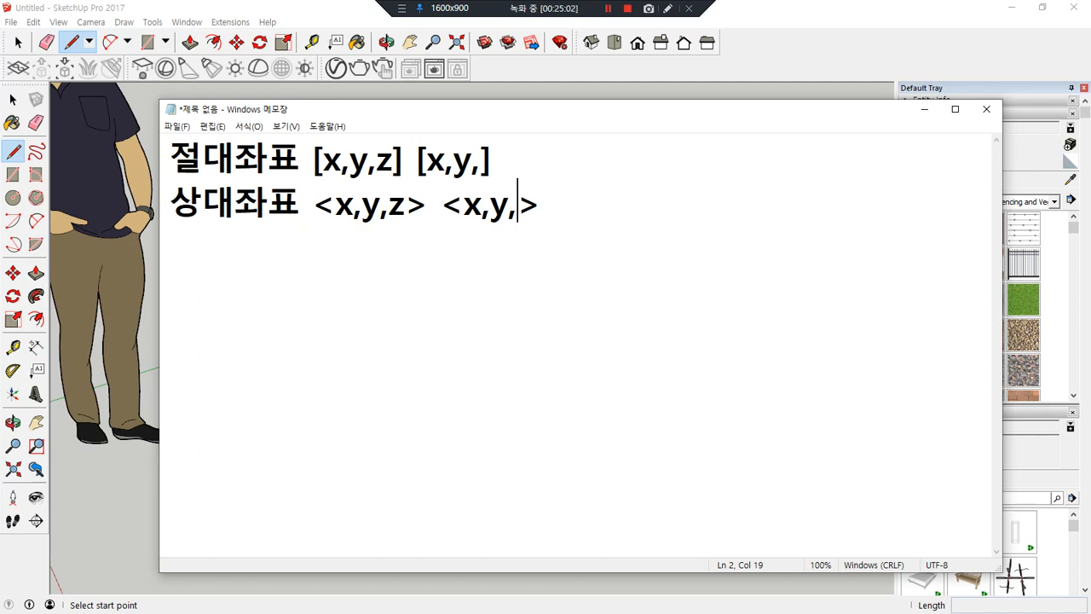
- Switch back to SketchUp and draw a line from the origin to the absolute coordinates [1000,0,0]
{"action": "left_click", "coordinate": [120, 510]}
{"action": "key", "text": "Escape"}
{"action": "scroll", "coordinate": [260, 462], "scroll_direction": "down", "scroll_amount": 3}
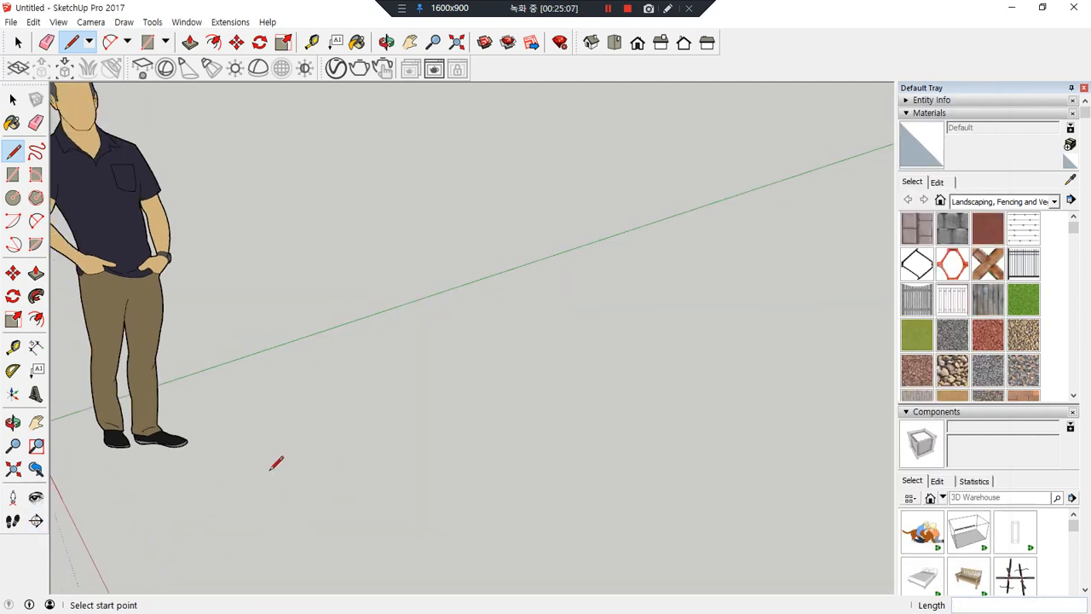
{"action": "middle_click_drag", "start_coordinate": [185, 495], "coordinate": [327, 516]}
{"action": "scroll", "coordinate": [448, 512], "scroll_direction": "down", "scroll_amount": 4}
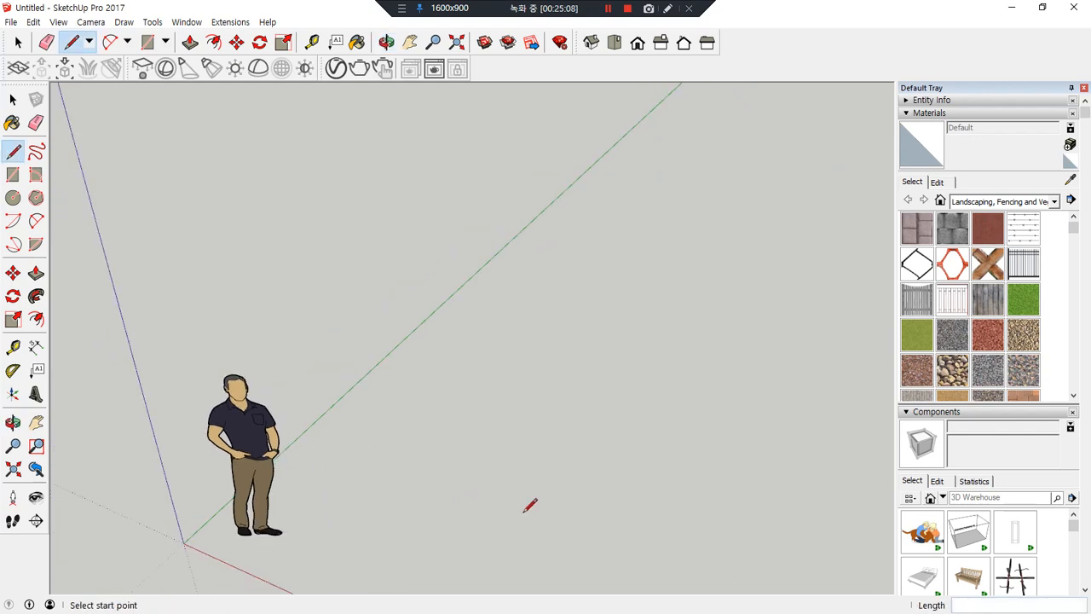
{"action": "middle_click_drag", "start_coordinate": [521, 512], "coordinate": [400, 450]}
{"action": "left_click", "coordinate": [404, 432]}
{"action": "key", "text": "Escape"}
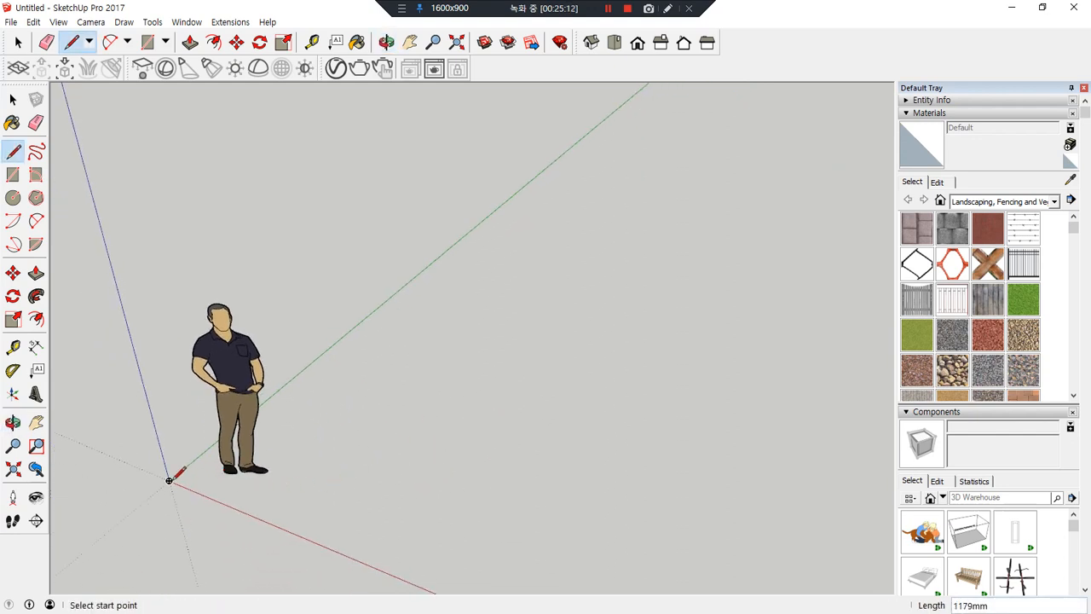
{"action": "type", "text": "[]"}
{"action": "type", "text": "0,0,"}
{"action": "type", "text": "0"}
{"action": "left_click", "coordinate": [169, 481]}
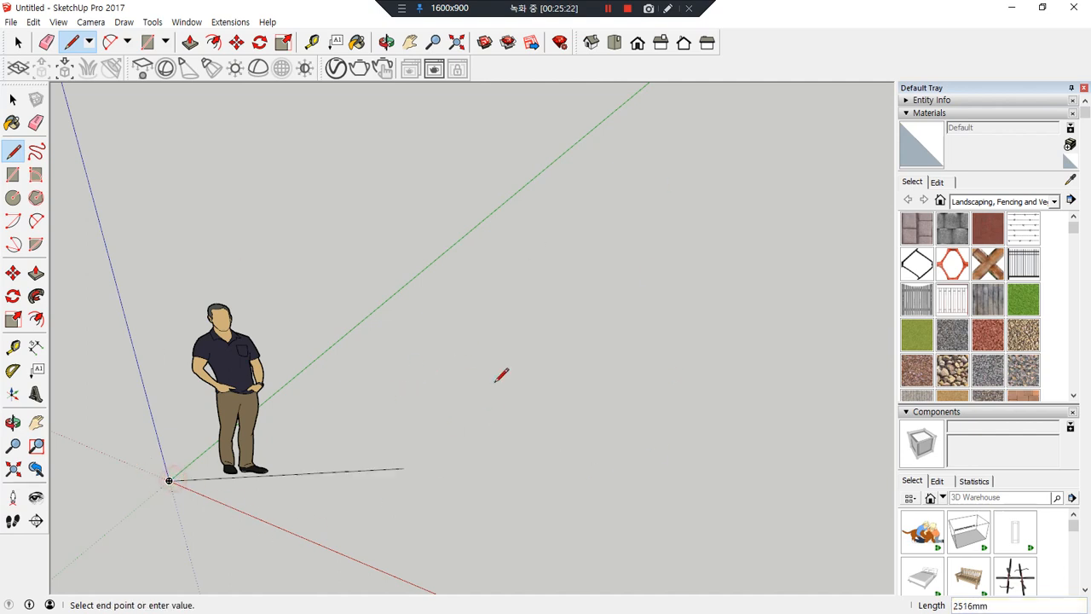
{"action": "type", "text": "[]0,"}
{"action": "key", "text": "BackSpace"}
{"action": "key", "text": "BackSpace"}
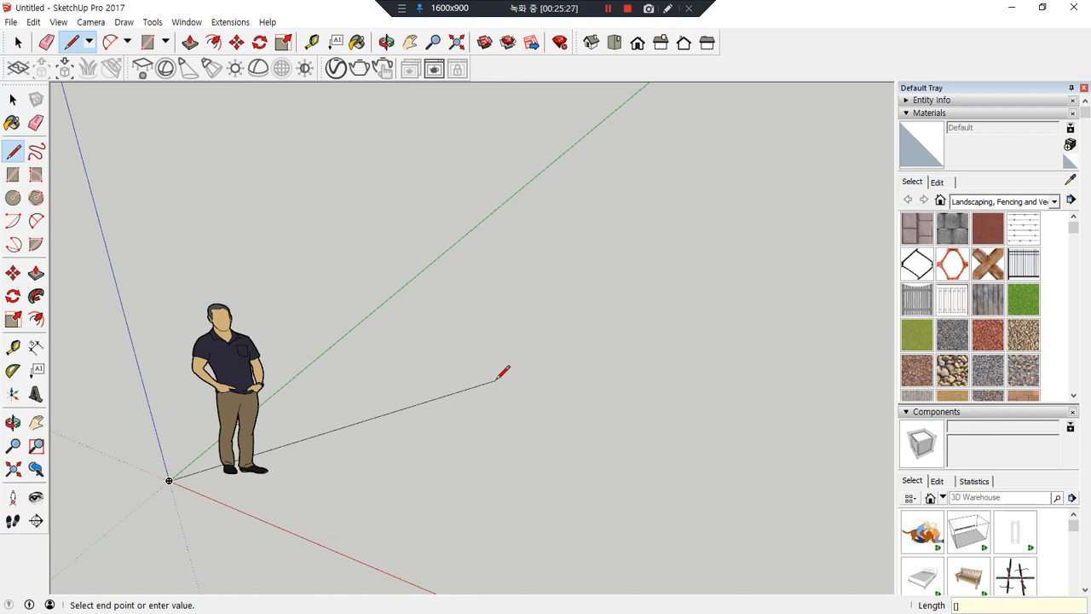
{"action": "type", "text": "1000,0,0"}
{"action": "key", "text": "Return"}
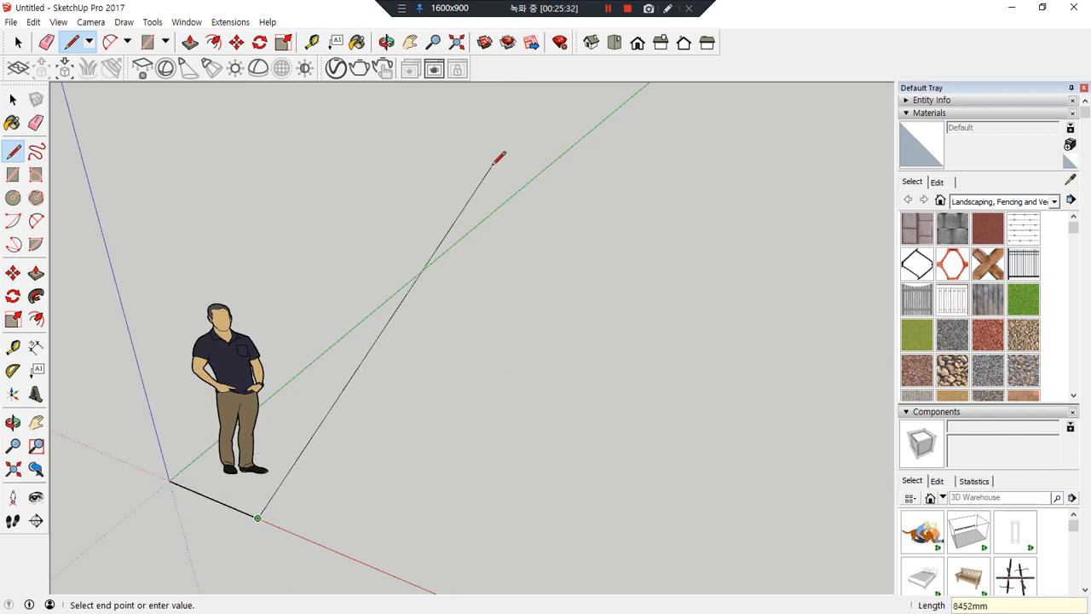
- Continue the line to the absolute coordinates [1000,1000,] and on to [0,1000,0]
{"action": "type", "text": "[]"}
{"action": "type", "text": "100"}
{"action": "type", "text": "0,1000,]"}
{"action": "key", "text": "Return"}
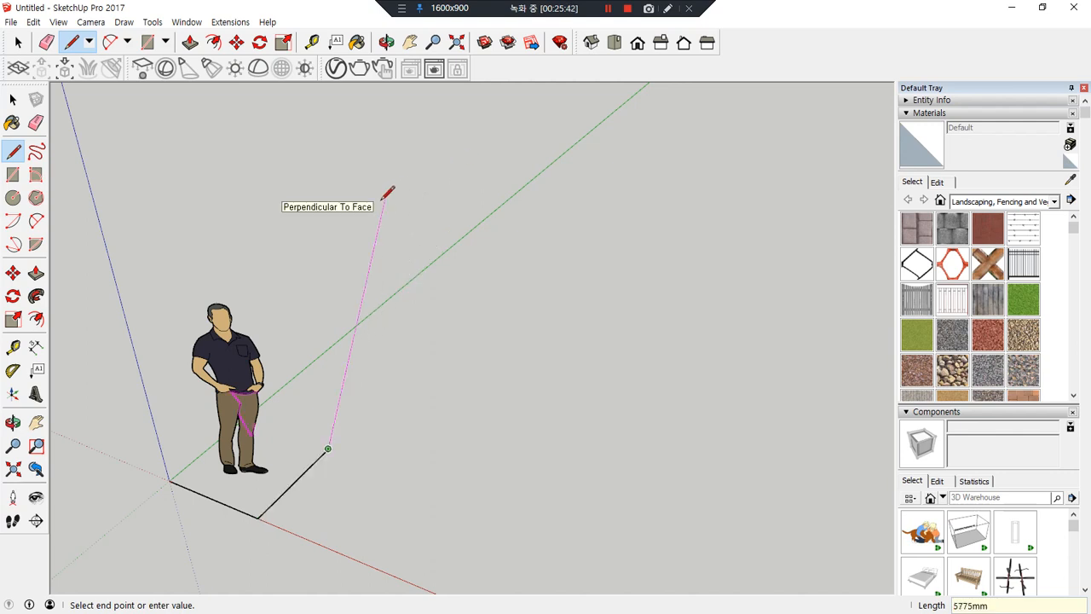
{"action": "type", "text": "0,1000,0"}
{"action": "key", "text": "Return"}
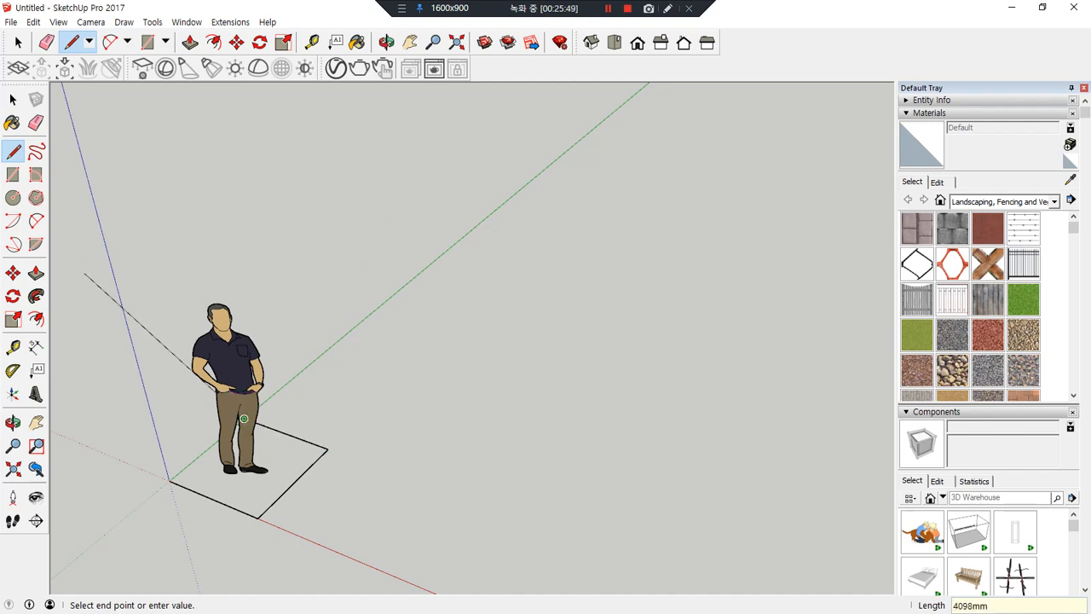
- Close the square into a face by ending its last edge at the absolute coordinates [0,0,0]
{"action": "type", "text": "0,"}
{"action": "key", "text": "BackSpace"}
{"action": "key", "text": "BackSpace"}
{"action": "type", "text": "[0,0,0"}
{"action": "key", "text": "Return"}
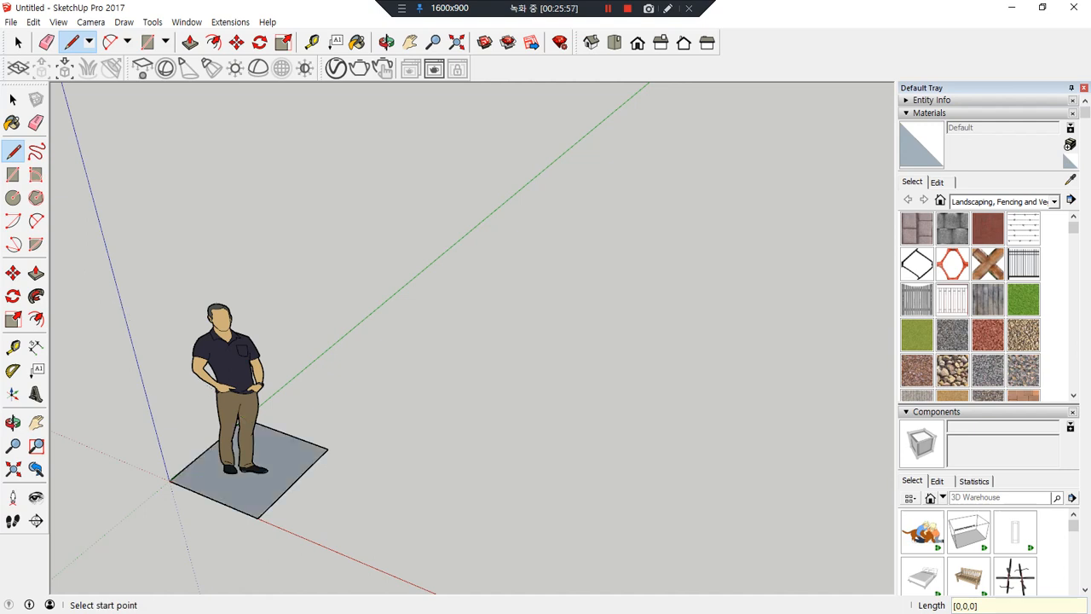
- Draw a line from a free point beyond the square to the absolute coordinates [1000,1000,0]
{"action": "middle_click_drag", "start_coordinate": [324, 426], "coordinate": [372, 406]}
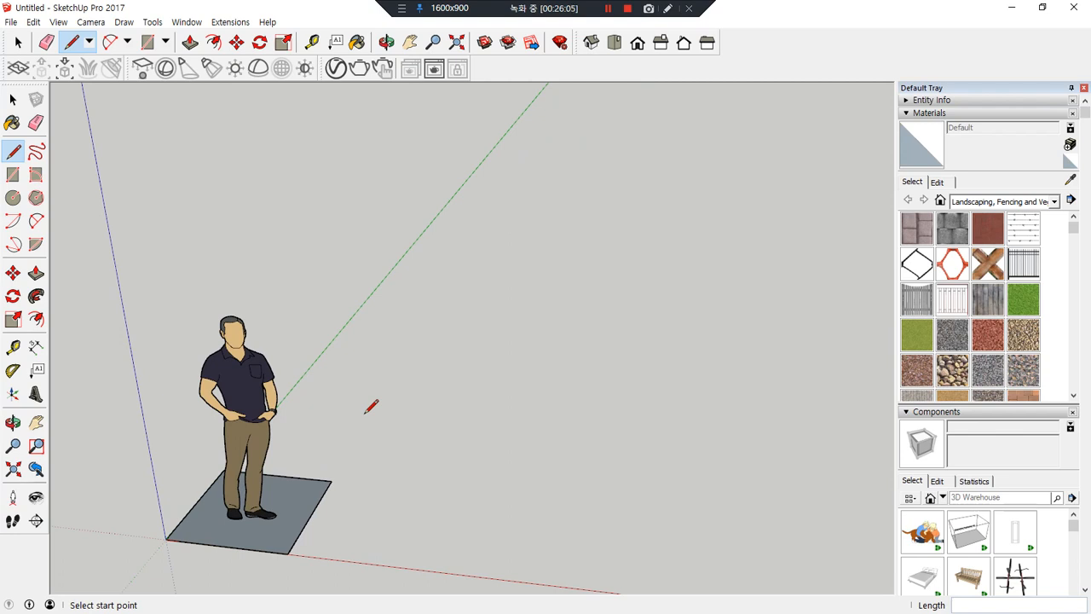
{"action": "left_click", "coordinate": [480, 350]}
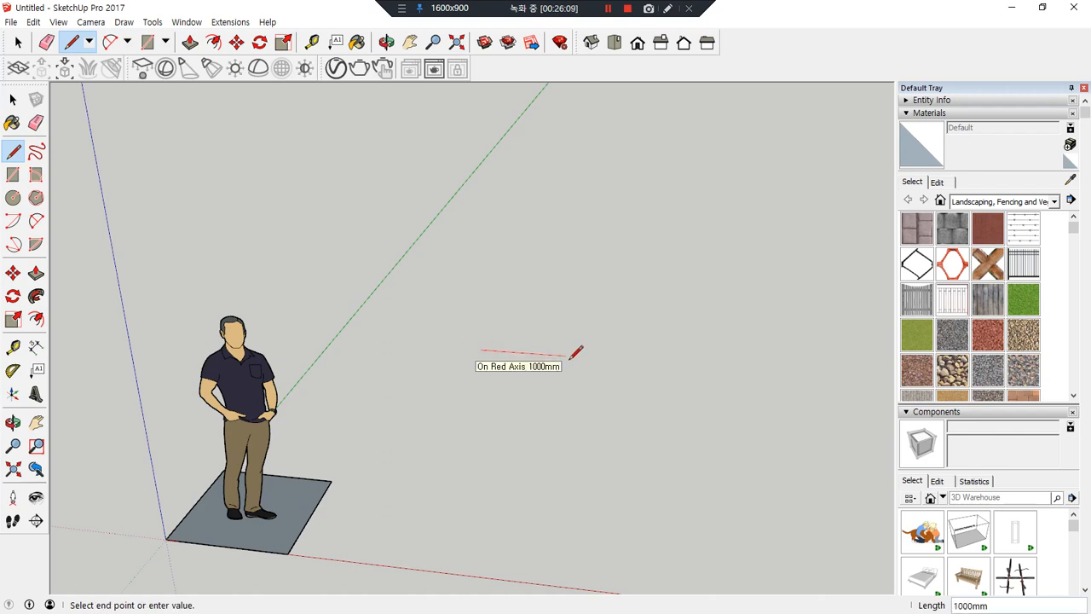
{"action": "type", "text": "[]"}
{"action": "type", "text": "1000"}
{"action": "type", "text": ",1000,"}
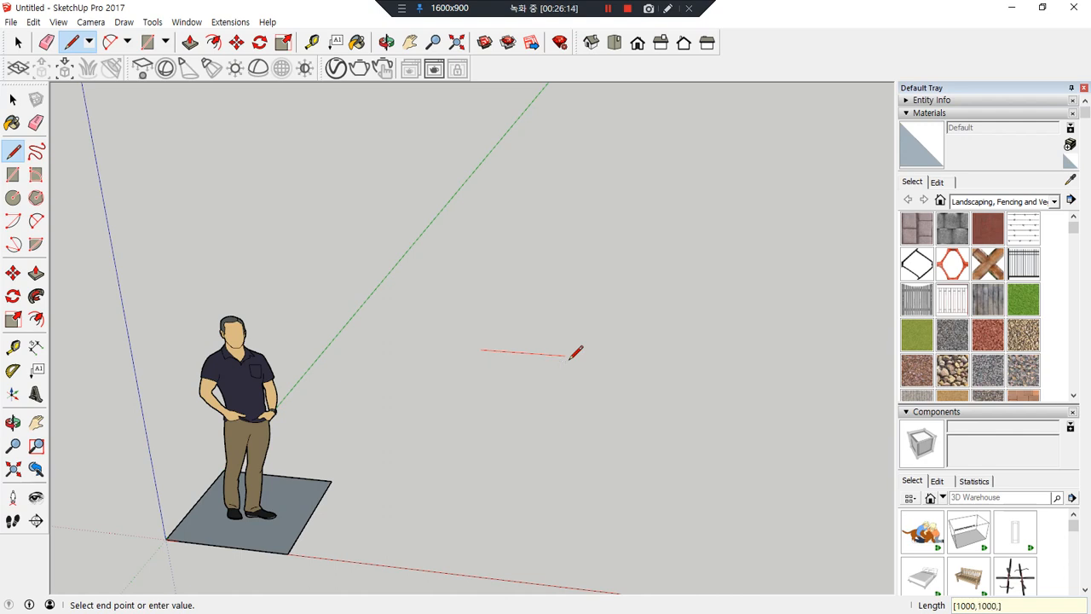
{"action": "type", "text": "0"}
{"action": "key", "text": "Return"}
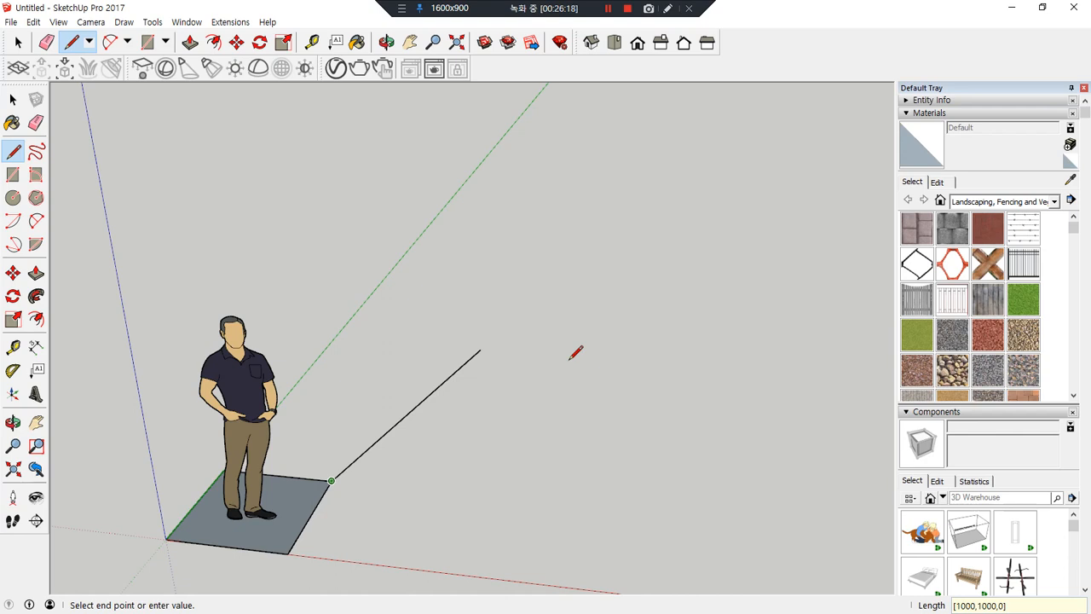
- Change the line's end point to the absolute coordinates [2000,2000,0]
{"action": "type", "text": "[200,"}
{"action": "key", "text": "BackSpace"}
{"action": "type", "text": "0,2000,0"}
{"action": "key", "text": "Return"}
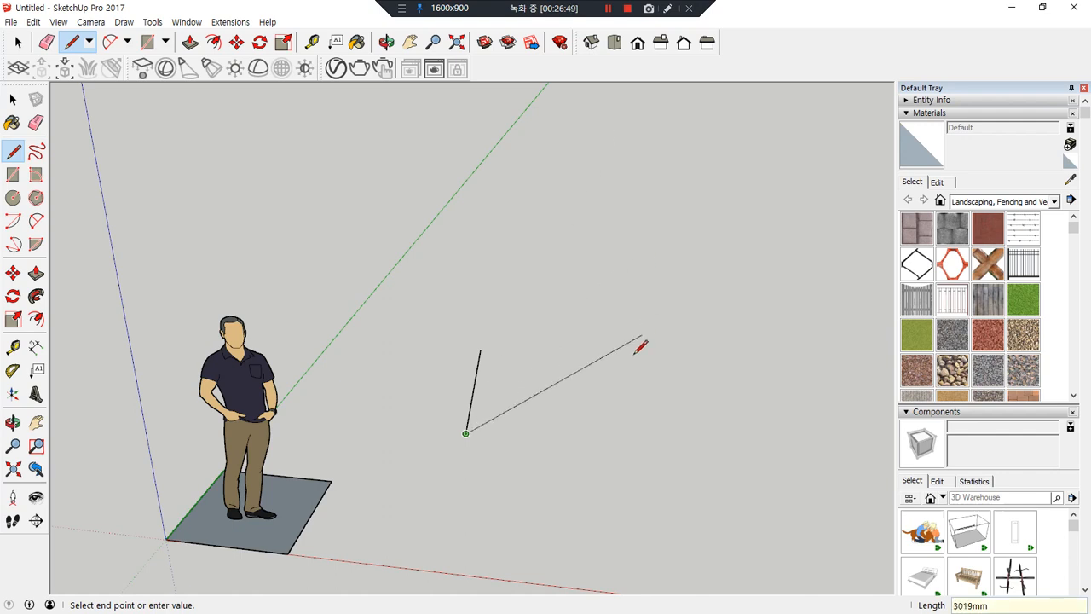
- End the Line command and delete the loose line
{"action": "key", "text": "space"}
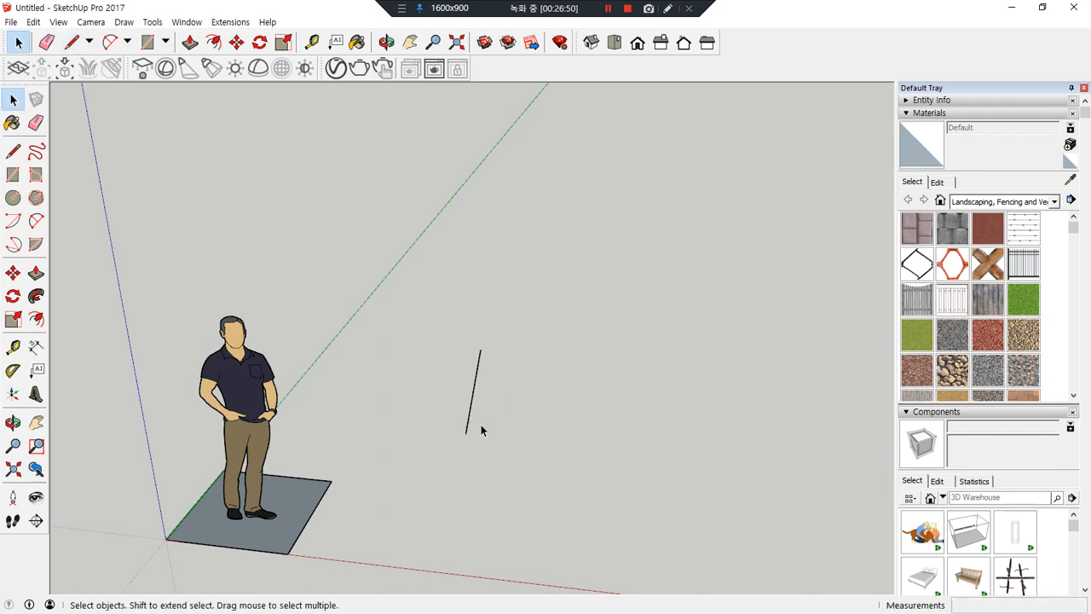
{"action": "left_click_drag", "start_coordinate": [447, 392], "coordinate": [428, 387]}
{"action": "key", "text": "Delete"}
- Draw a square from a free point away from the origin with relative coordinates <1000,0,>, <0,1000,>, <-1000,0> and <0,-1000,>
{"action": "key", "text": "l"}
{"action": "left_click", "coordinate": [511, 375]}
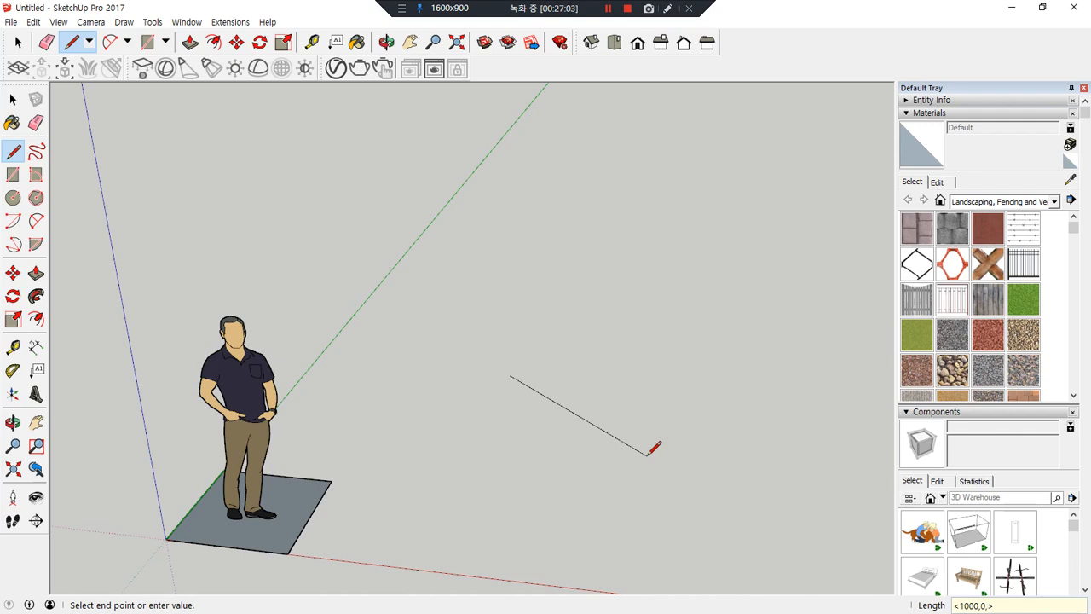
{"action": "key", "text": "Return"}
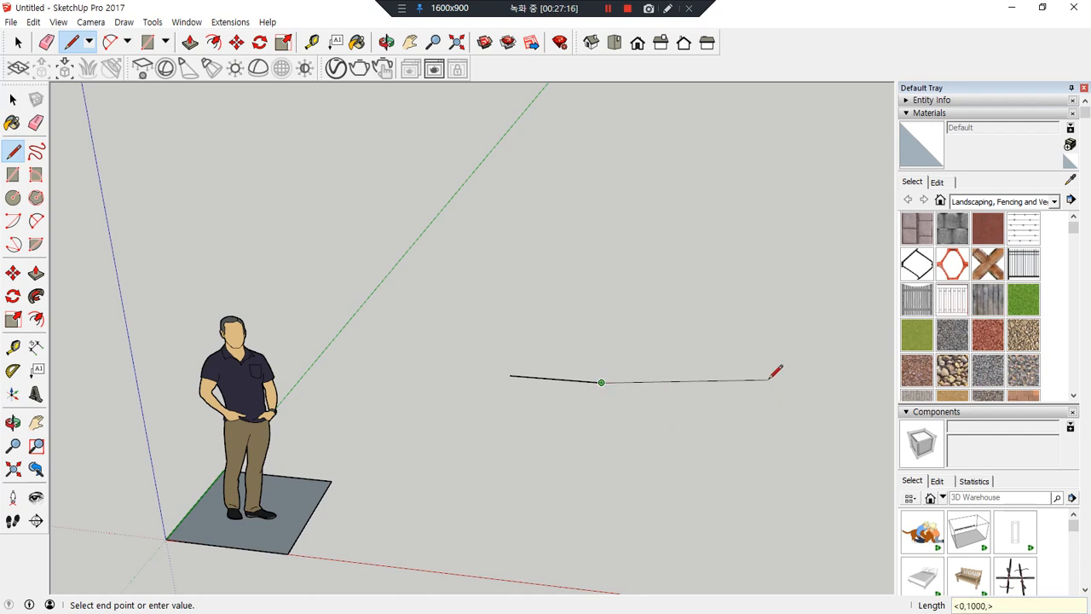
{"action": "key", "text": "Return"}
{"action": "middle_click_drag", "start_coordinate": [651, 241], "coordinate": [678, 280]}
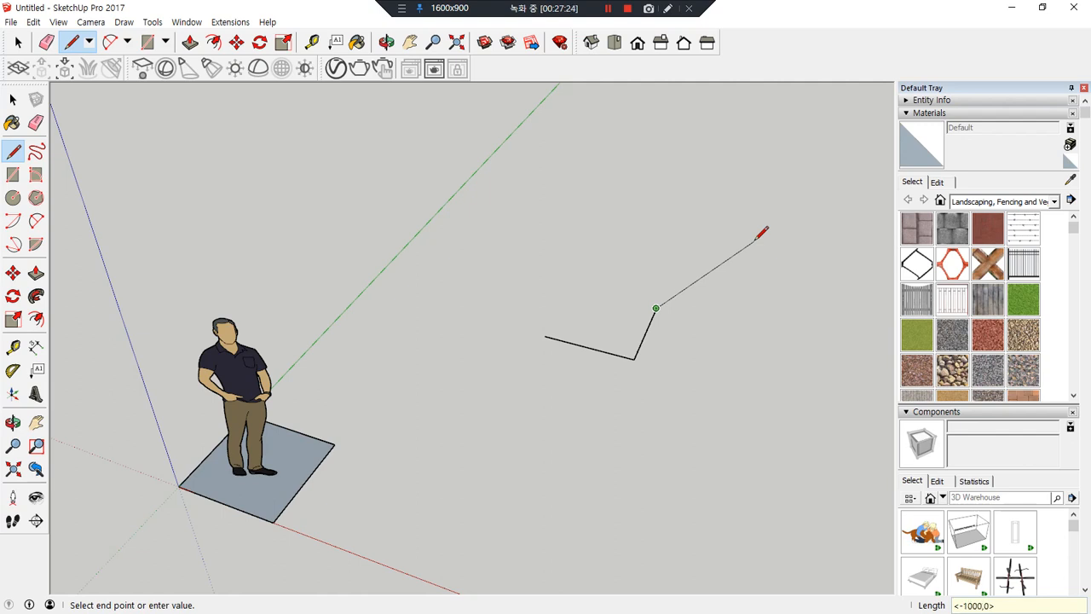
{"action": "key", "text": "Return"}
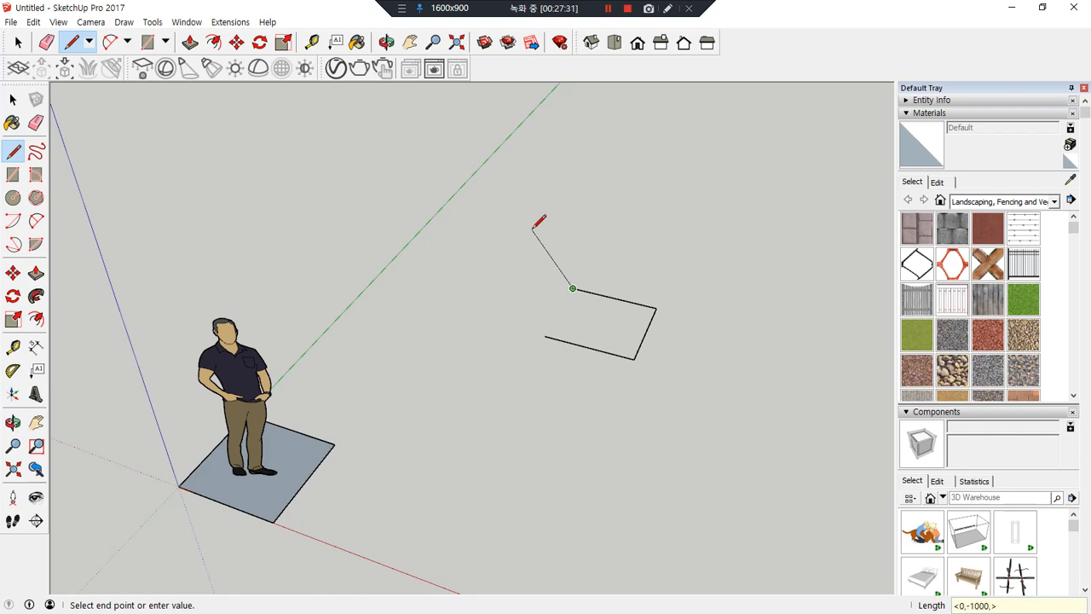
{"action": "type", "text": "<0,-1000,>"}
{"action": "key", "text": "Return"}
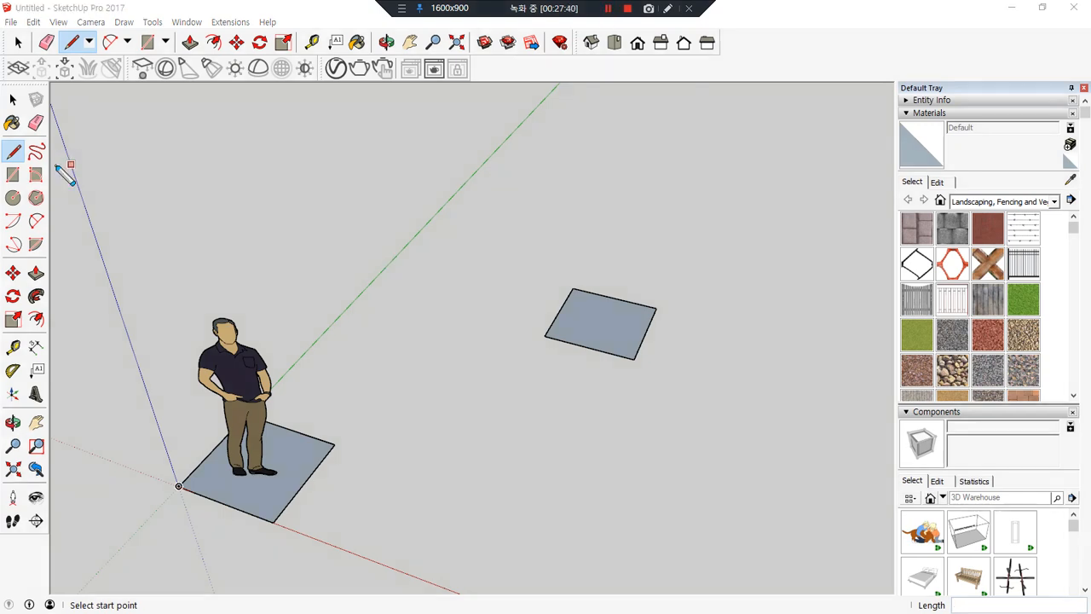
- Draw a freehand curve near the green axis with the Freehand tool
{"action": "mouse_move", "coordinate": [43, 169]}
{"action": "left_mouse_down"}
{"action": "mouse_move", "coordinate": [27, 140]}
{"action": "mouse_move", "coordinate": [52, 147]}
{"action": "mouse_move", "coordinate": [49, 164]}
{"action": "left_mouse_up"}
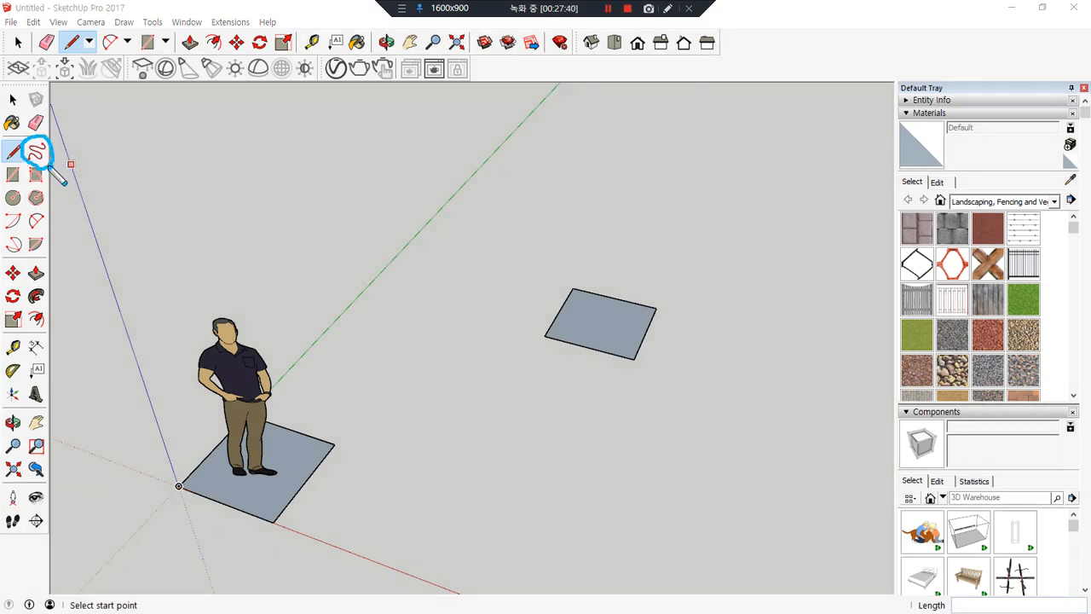
{"action": "key", "text": "Escape"}
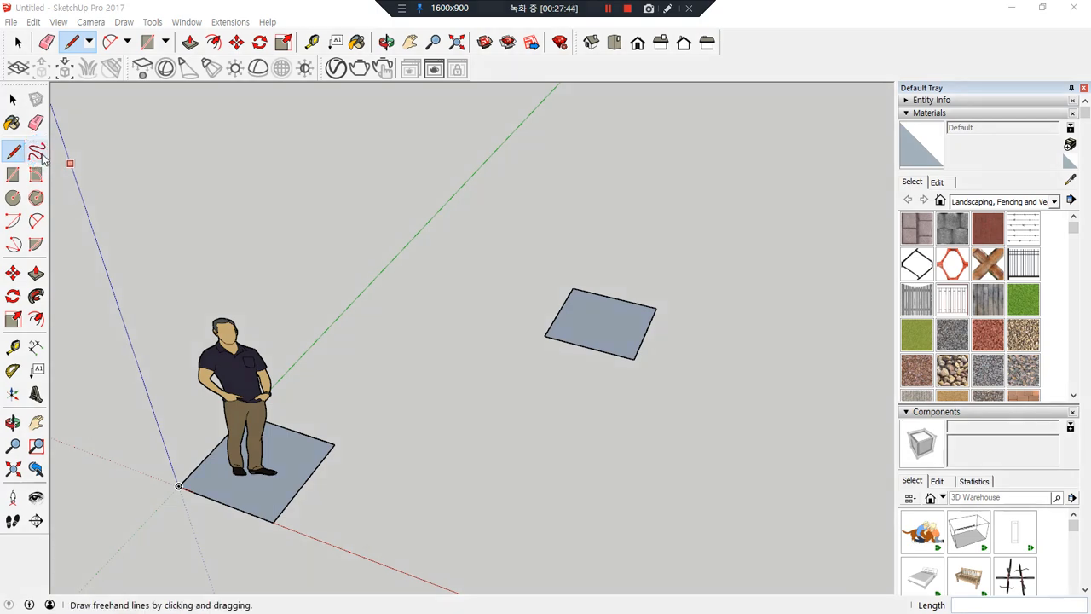
{"action": "left_click", "coordinate": [39, 154]}
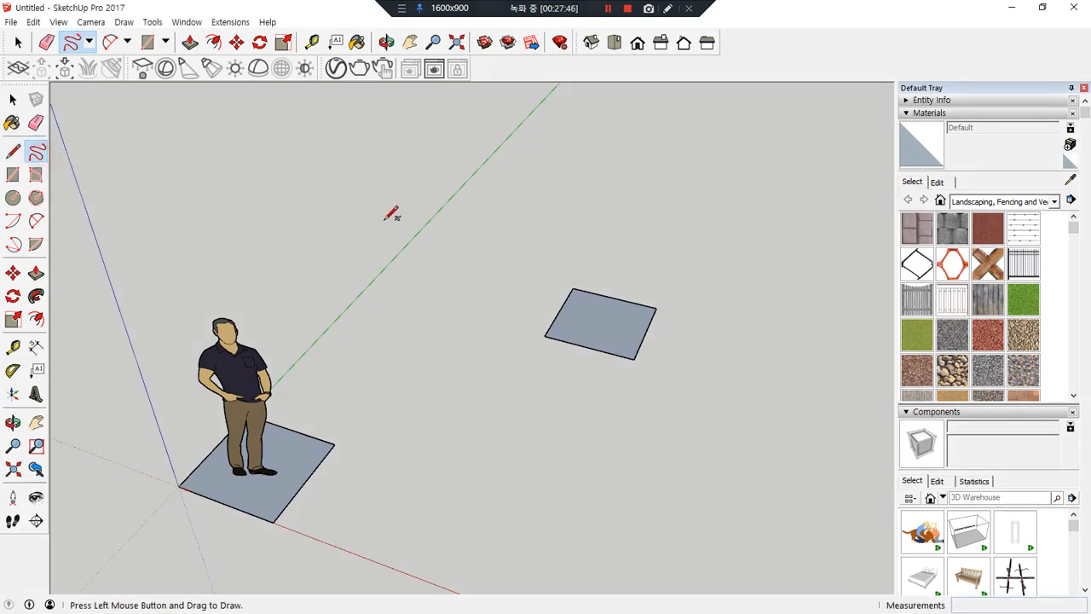
{"action": "mouse_move", "coordinate": [438, 200]}
{"action": "left_mouse_down"}
{"action": "mouse_move", "coordinate": [377, 186]}
{"action": "mouse_move", "coordinate": [358, 222]}
{"action": "mouse_move", "coordinate": [410, 270]}
{"action": "mouse_move", "coordinate": [511, 246]}
{"action": "mouse_move", "coordinate": [572, 295]}
{"action": "mouse_move", "coordinate": [514, 341]}
{"action": "mouse_move", "coordinate": [452, 268]}
{"action": "mouse_move", "coordinate": [438, 201]}
{"action": "mouse_move", "coordinate": [360, 260]}
{"action": "mouse_move", "coordinate": [358, 321]}
{"action": "left_mouse_up"}
- Delete everything in the model: the freehand curve, both squares and the standing figure
{"action": "key", "text": "e"}
{"action": "key", "text": "space"}
{"action": "left_click_drag", "start_coordinate": [320, 162], "coordinate": [714, 433]}
{"action": "key", "text": "Delete"}
{"action": "left_click_drag", "start_coordinate": [139, 328], "coordinate": [482, 588]}
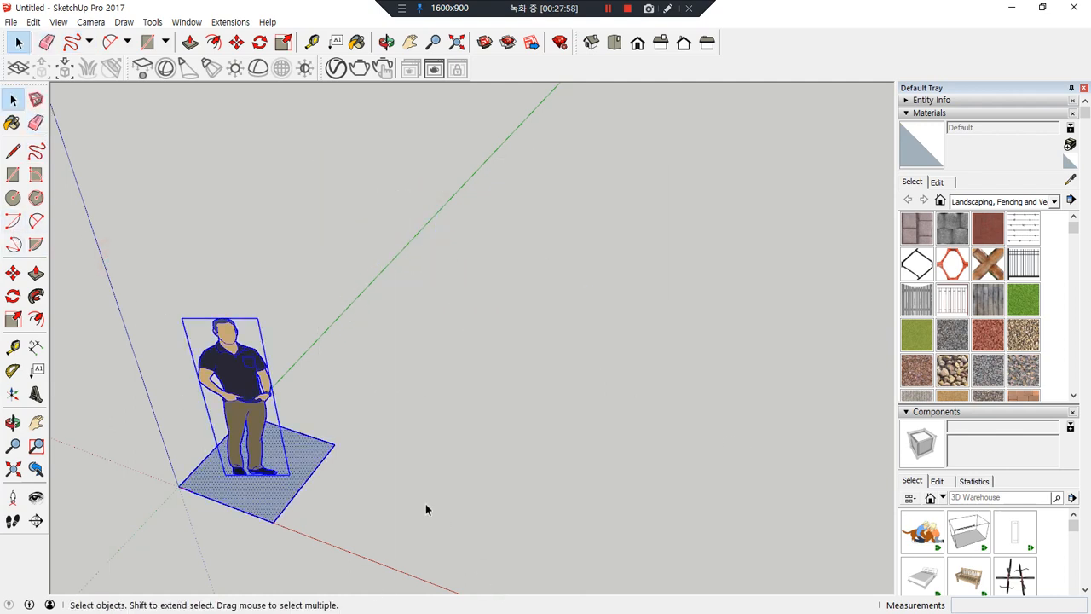
{"action": "key", "text": "Delete"}
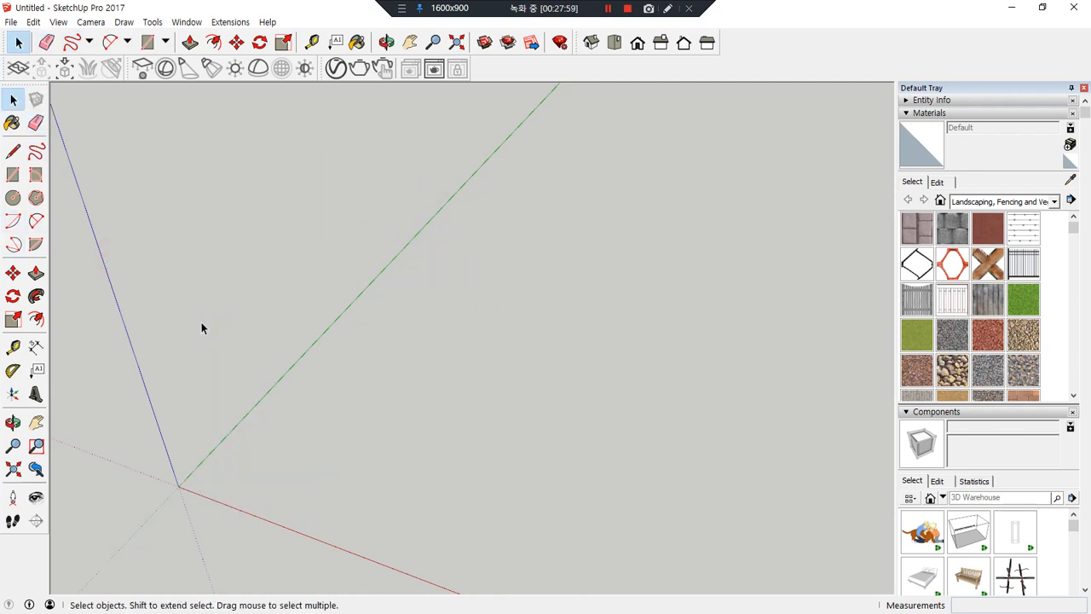
- Draw a closed irregular freehand face across the green axis and erase the excess line at its closing point
{"action": "left_click", "coordinate": [36, 151]}
{"action": "mouse_move", "coordinate": [366, 315]}
{"action": "left_mouse_down"}
{"action": "mouse_move", "coordinate": [411, 407]}
{"action": "mouse_move", "coordinate": [606, 390]}
{"action": "mouse_move", "coordinate": [649, 281]}
{"action": "mouse_move", "coordinate": [527, 291]}
{"action": "mouse_move", "coordinate": [334, 186]}
{"action": "mouse_move", "coordinate": [224, 338]}
{"action": "mouse_move", "coordinate": [363, 343]}
{"action": "left_mouse_up"}
{"action": "key", "text": "e"}
{"action": "left_click", "coordinate": [361, 329]}
- Select the freehand face together with its edges and delete it
{"action": "key", "text": "space"}
{"action": "double_click", "coordinate": [419, 376]}
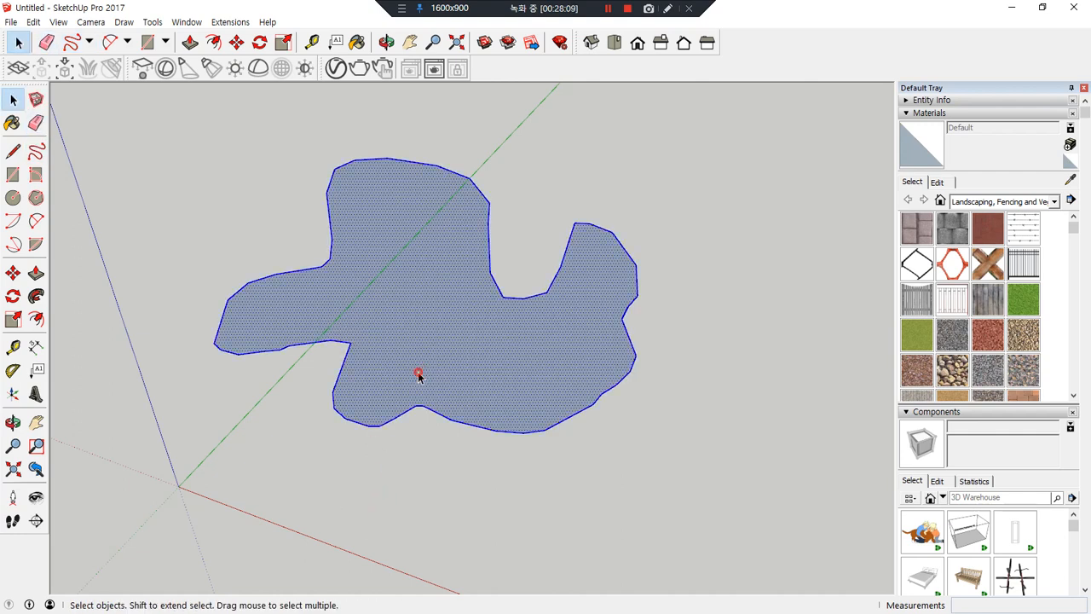
{"action": "key", "text": "Delete"}
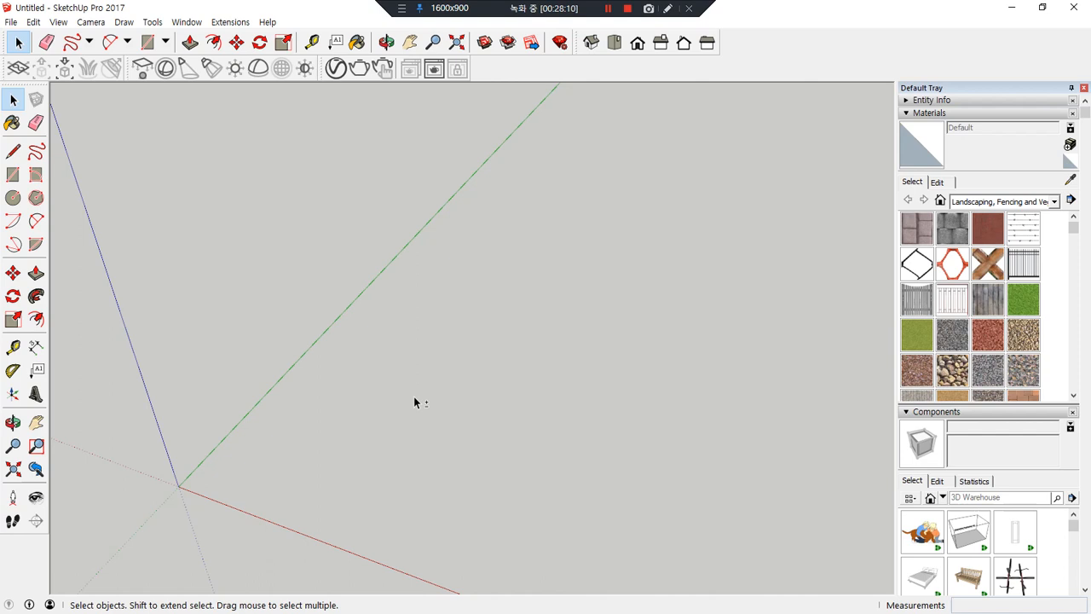
- Draw a rectangle about 1680 mm by 2810 mm on the ground between the red and green axes
{"action": "mouse_move", "coordinate": [31, 208]}
{"action": "left_mouse_down"}
{"action": "mouse_move", "coordinate": [5, 171]}
{"action": "mouse_move", "coordinate": [40, 184]}
{"action": "left_mouse_up"}
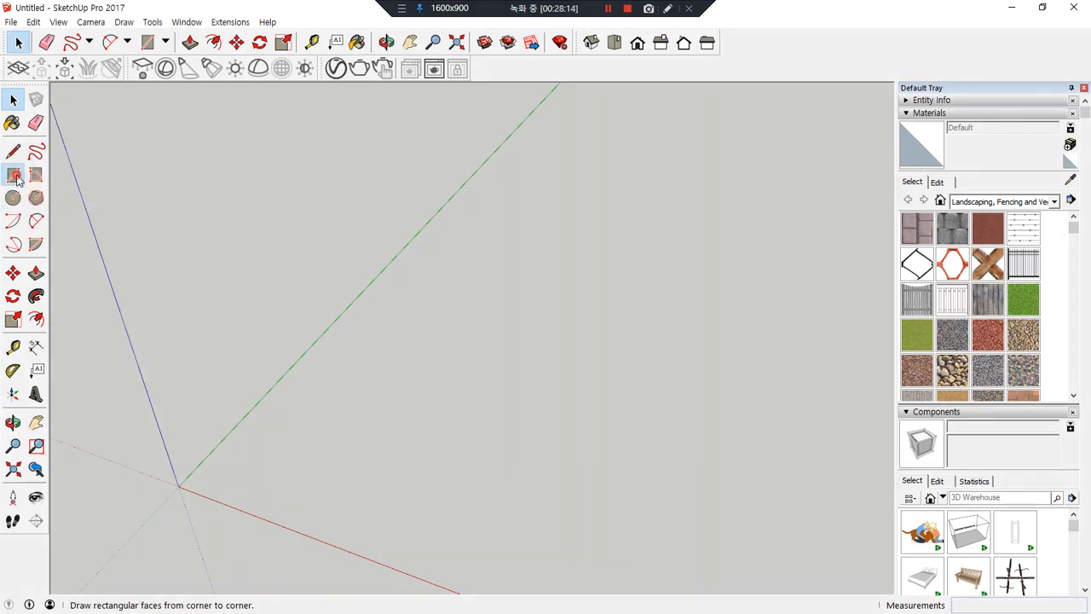
{"action": "left_click", "coordinate": [13, 174]}
{"action": "left_click", "coordinate": [424, 412]}
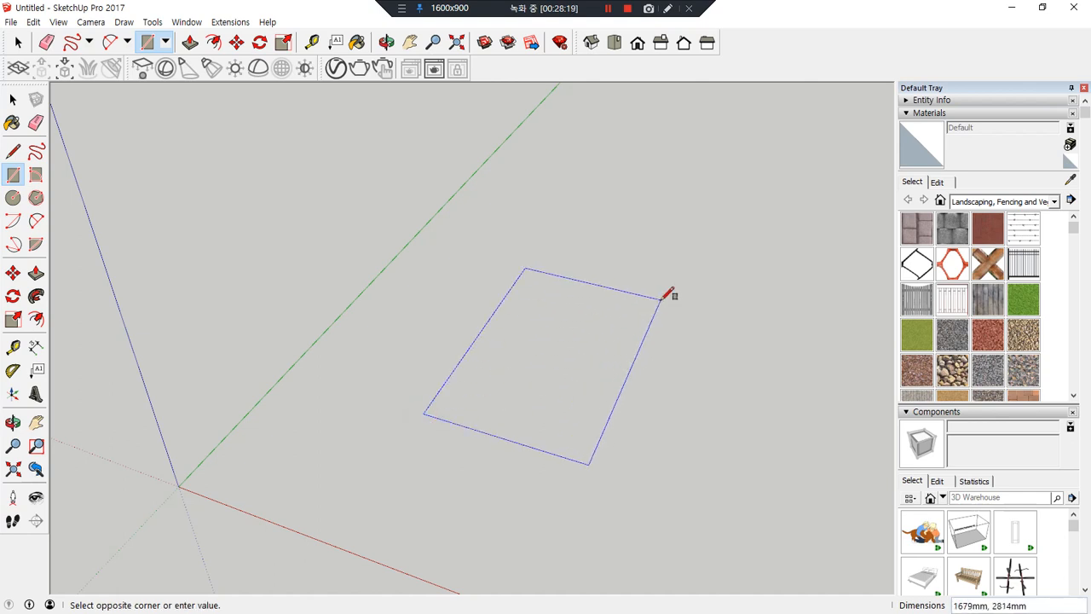
{"action": "left_click", "coordinate": [662, 298]}
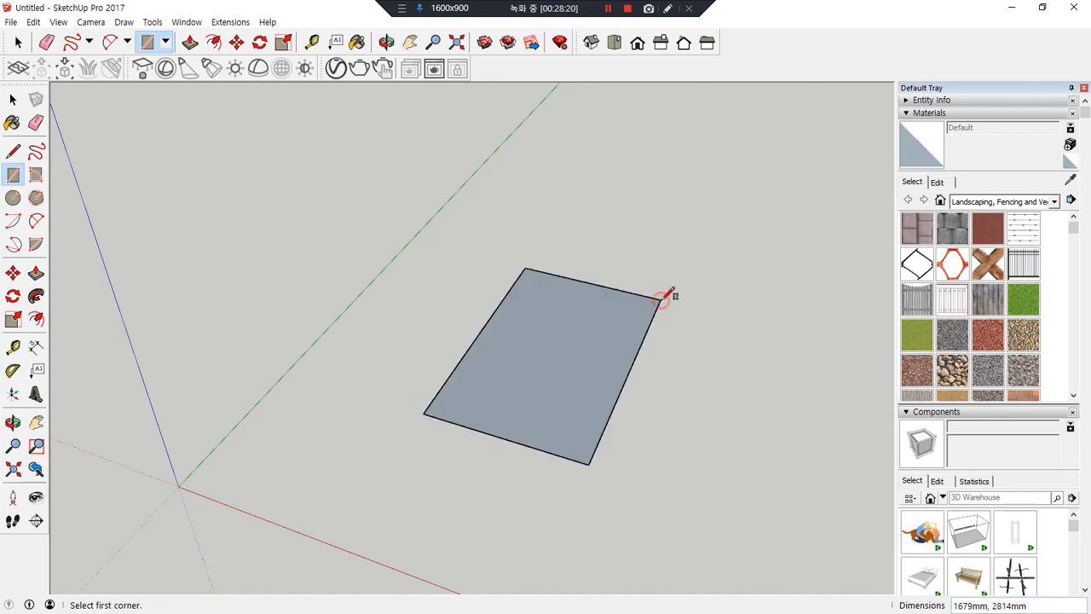
{"action": "mouse_move", "coordinate": [453, 402]}
{"action": "left_mouse_down"}
{"action": "mouse_move", "coordinate": [620, 333]}
{"action": "mouse_move", "coordinate": [627, 345]}
{"action": "left_mouse_up"}
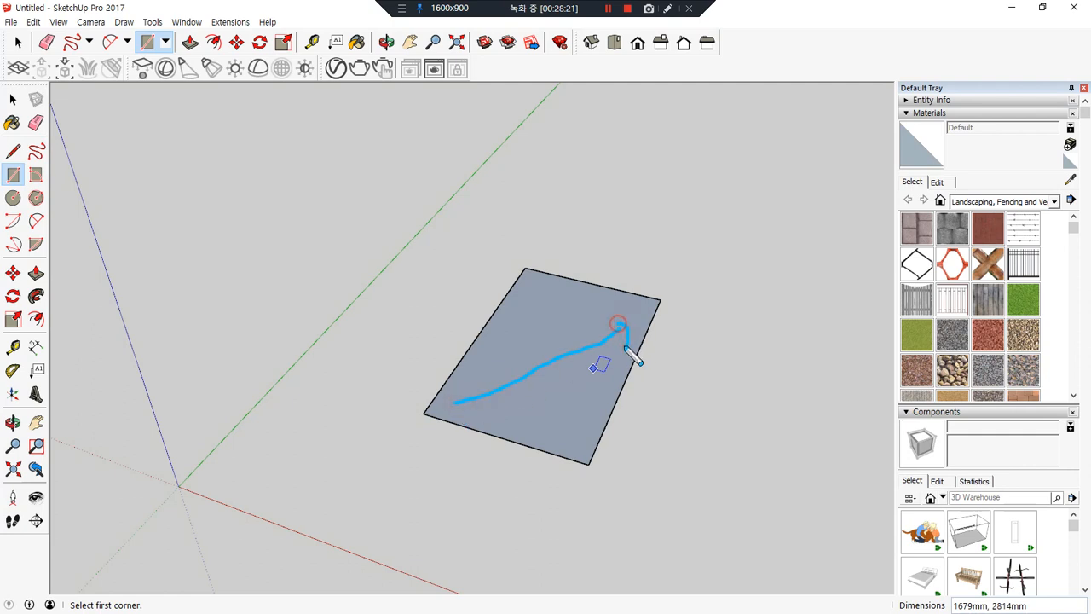
{"action": "mouse_move", "coordinate": [578, 433]}
{"action": "left_mouse_down"}
{"action": "mouse_move", "coordinate": [540, 300]}
{"action": "mouse_move", "coordinate": [517, 311]}
{"action": "left_mouse_up"}
{"action": "left_click_drag", "start_coordinate": [524, 291], "coordinate": [573, 294]}
- Draw a 500 by 1500 mm rectangle on the ground beside the existing rectangle
{"action": "mouse_move", "coordinate": [490, 531]}
{"action": "middle_mouse_down"}
{"action": "mouse_move", "coordinate": [657, 468]}
{"action": "mouse_move", "coordinate": [495, 441]}
{"action": "mouse_move", "coordinate": [682, 492]}
{"action": "mouse_move", "coordinate": [385, 414]}
{"action": "middle_mouse_up"}
{"action": "left_click", "coordinate": [443, 427]}
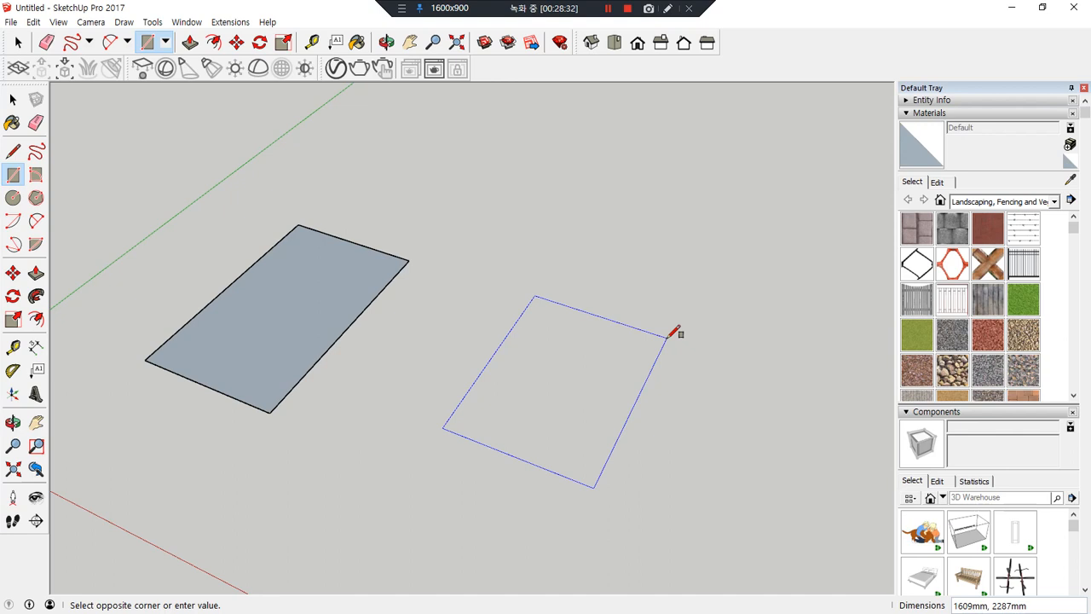
{"action": "type", "text": "500,1500"}
{"action": "key", "text": "Return"}
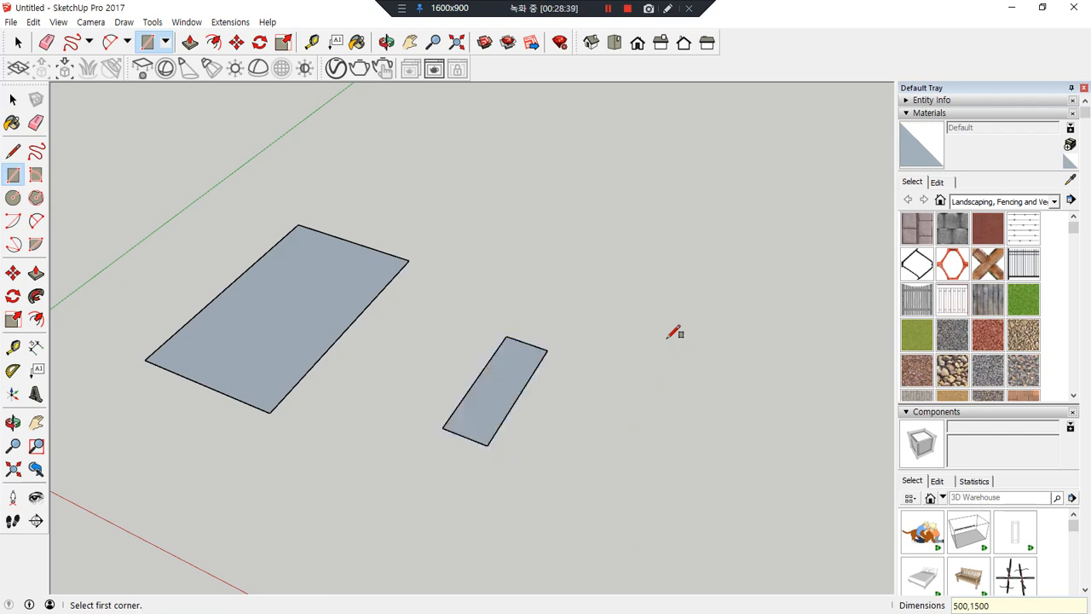
- Draw a 1500 by 1000 mm rectangle on the ground beside the narrow one
{"action": "left_click", "coordinate": [567, 449]}
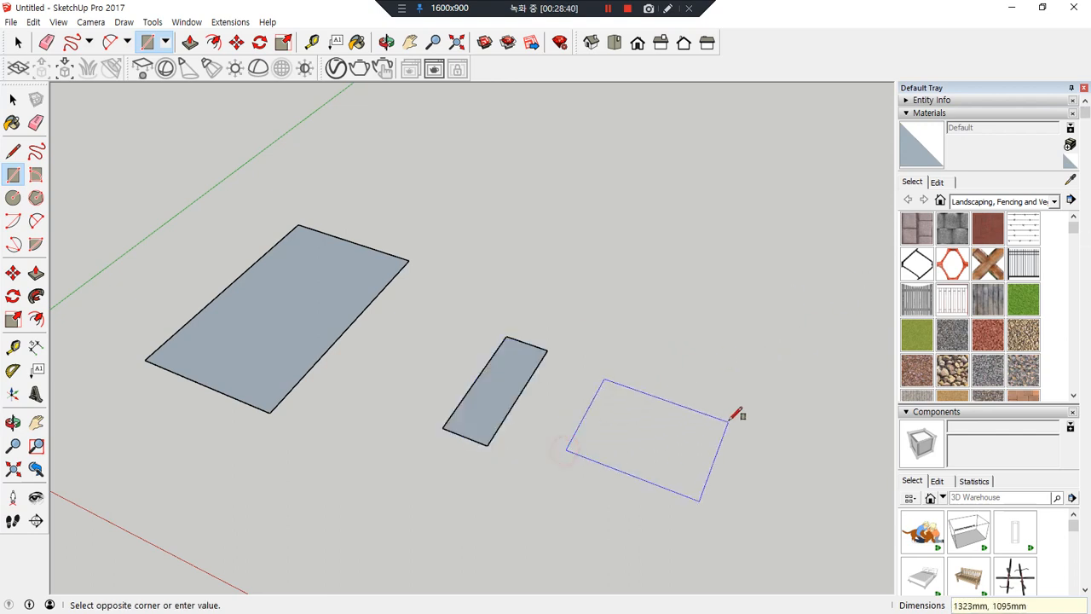
{"action": "type", "text": "1500,"}
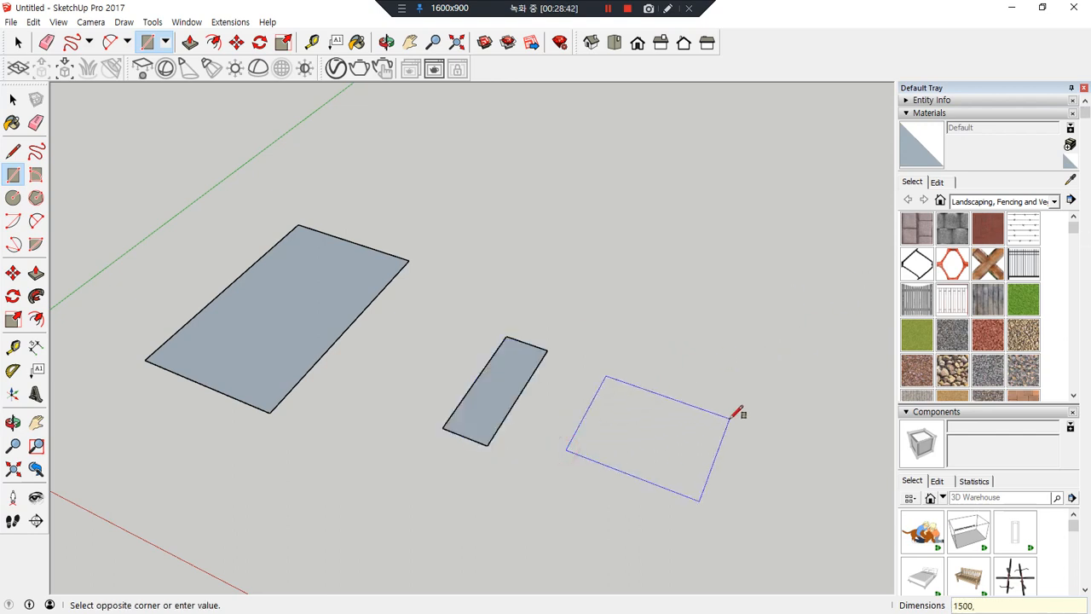
{"action": "type", "text": "1000"}
{"action": "key", "text": "Return"}
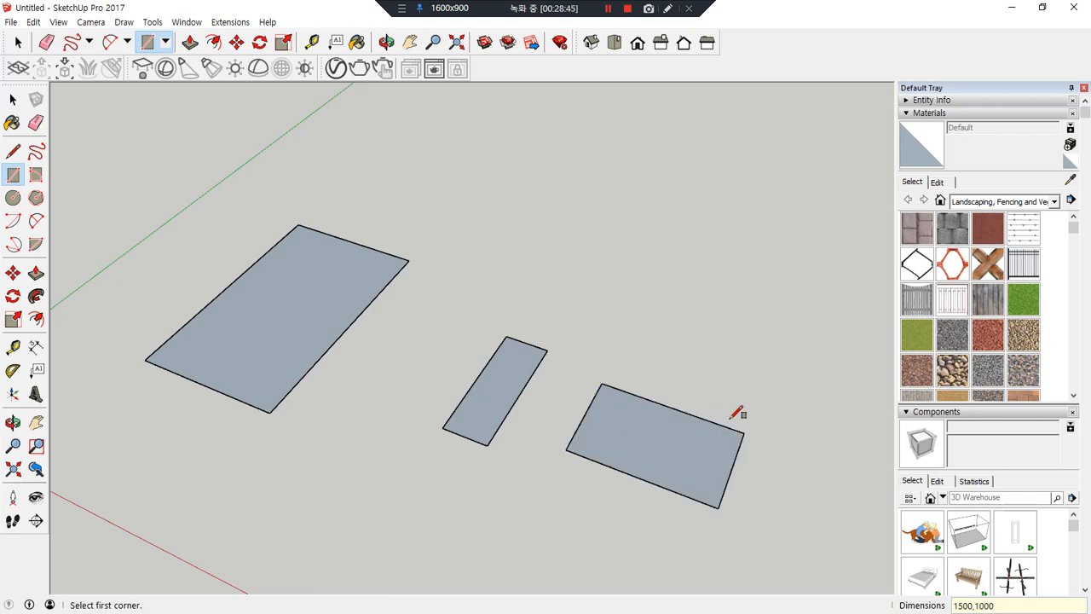
- Delete all the rectangles from the model
{"action": "key", "text": "shift"}
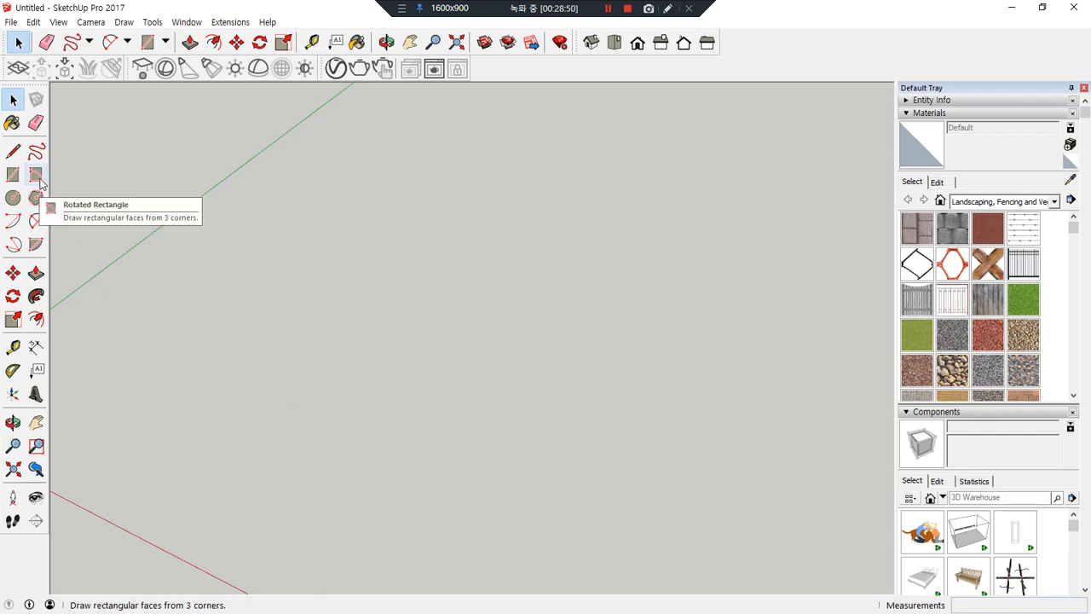
{"action": "scroll", "coordinate": [245, 247], "scroll_direction": "down", "scroll_amount": 4}
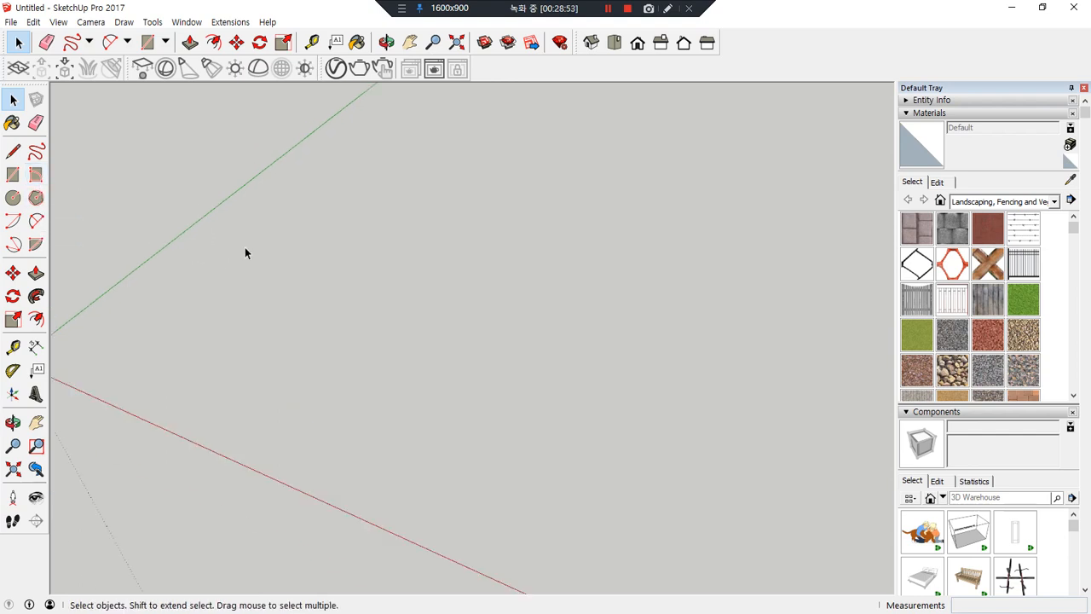
{"action": "middle_click_drag", "start_coordinate": [399, 273], "coordinate": [341, 312]}
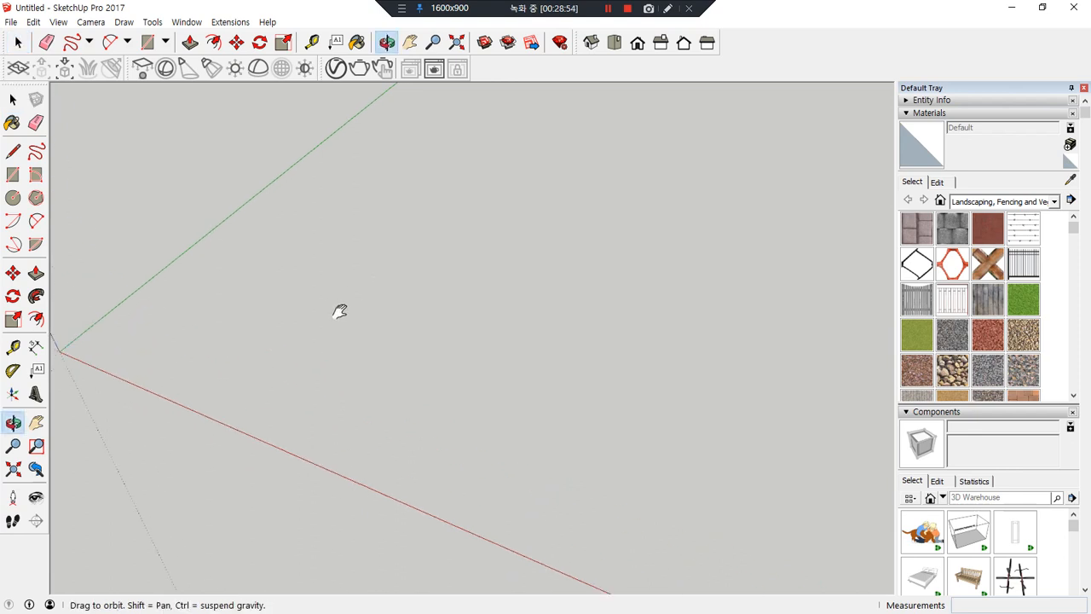
- Activate the Rotated Rectangle tool and lock its protractor plane to the green, blue and red axes in turn
{"action": "left_click", "coordinate": [36, 174]}
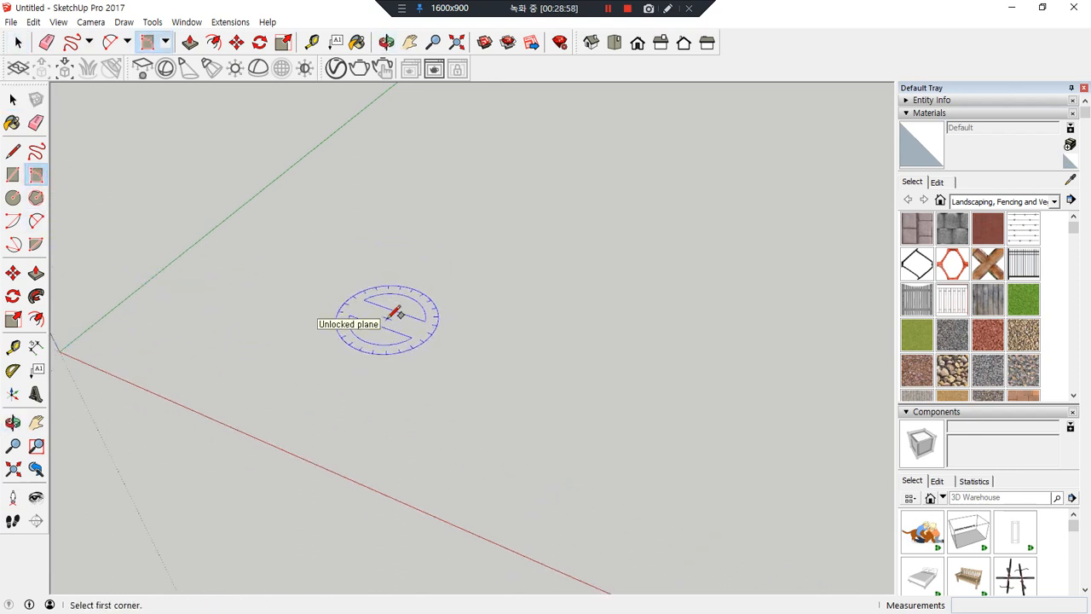
{"action": "mouse_move", "coordinate": [385, 406]}
{"action": "left_mouse_down"}
{"action": "mouse_move", "coordinate": [329, 258]}
{"action": "mouse_move", "coordinate": [441, 415]}
{"action": "mouse_move", "coordinate": [384, 410]}
{"action": "left_mouse_up"}
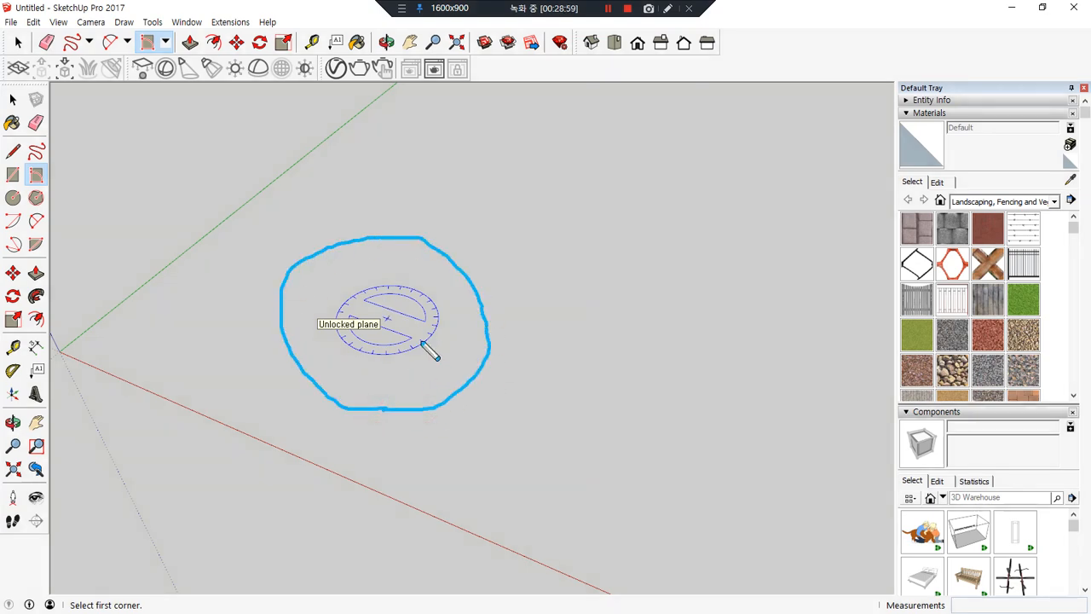
{"action": "mouse_move", "coordinate": [438, 337]}
{"action": "left_mouse_down"}
{"action": "mouse_move", "coordinate": [438, 302]}
{"action": "mouse_move", "coordinate": [373, 267]}
{"action": "mouse_move", "coordinate": [351, 279]}
{"action": "left_mouse_up"}
{"action": "mouse_move", "coordinate": [419, 311]}
{"action": "left_mouse_down"}
{"action": "mouse_move", "coordinate": [434, 333]}
{"action": "mouse_move", "coordinate": [454, 334]}
{"action": "mouse_move", "coordinate": [391, 212]}
{"action": "mouse_move", "coordinate": [385, 448]}
{"action": "mouse_move", "coordinate": [401, 432]}
{"action": "left_mouse_up"}
{"action": "left_click_drag", "start_coordinate": [384, 205], "coordinate": [418, 234]}
{"action": "mouse_move", "coordinate": [414, 352]}
{"action": "left_mouse_down"}
{"action": "mouse_move", "coordinate": [409, 297]}
{"action": "mouse_move", "coordinate": [349, 298]}
{"action": "mouse_move", "coordinate": [351, 345]}
{"action": "mouse_move", "coordinate": [343, 320]}
{"action": "mouse_move", "coordinate": [426, 294]}
{"action": "mouse_move", "coordinate": [420, 364]}
{"action": "mouse_move", "coordinate": [363, 358]}
{"action": "left_mouse_up"}
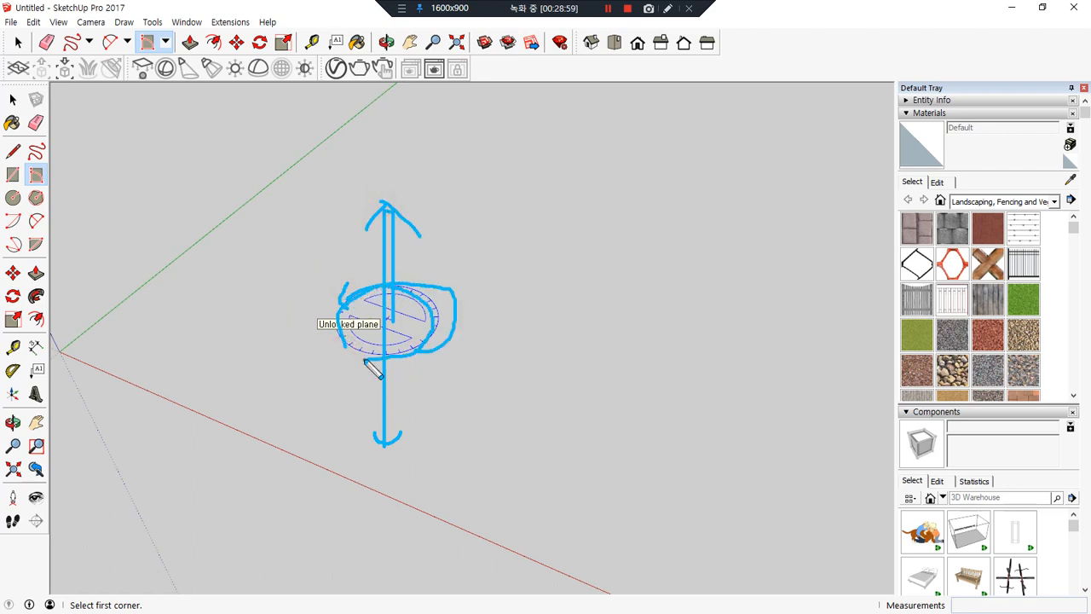
{"action": "key", "text": "Escape"}
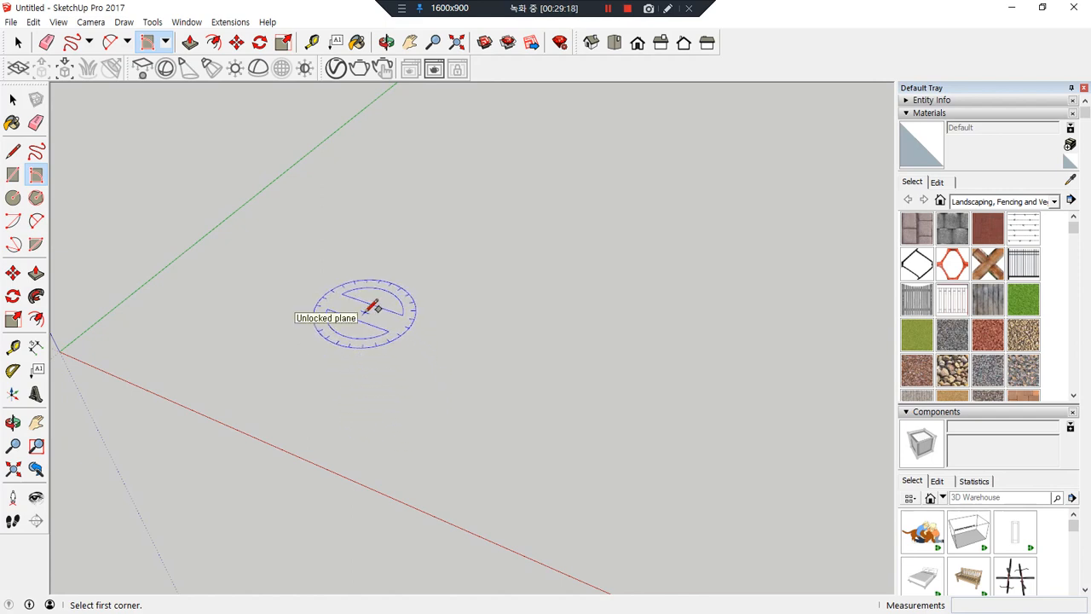
{"action": "key", "text": "Right"}
{"action": "key", "text": "Left"}
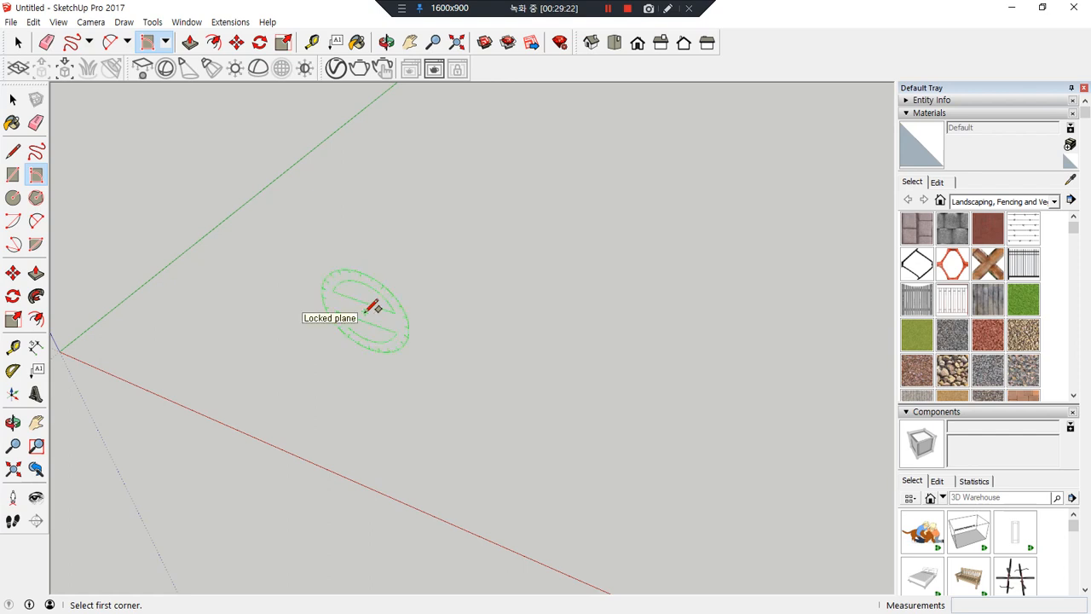
{"action": "key", "text": "Up"}
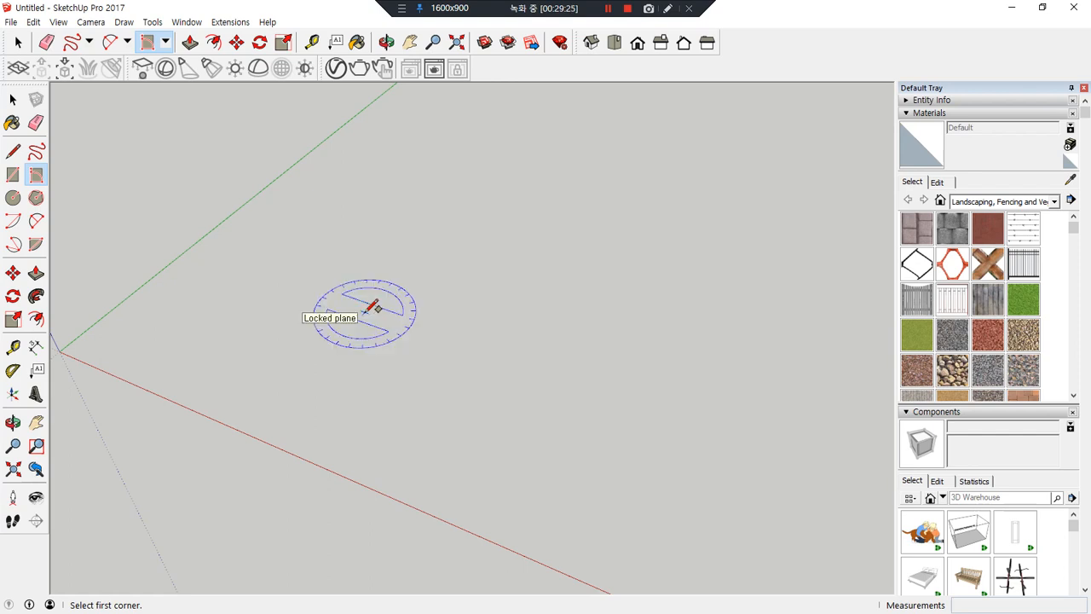
{"action": "key", "text": "Right"}
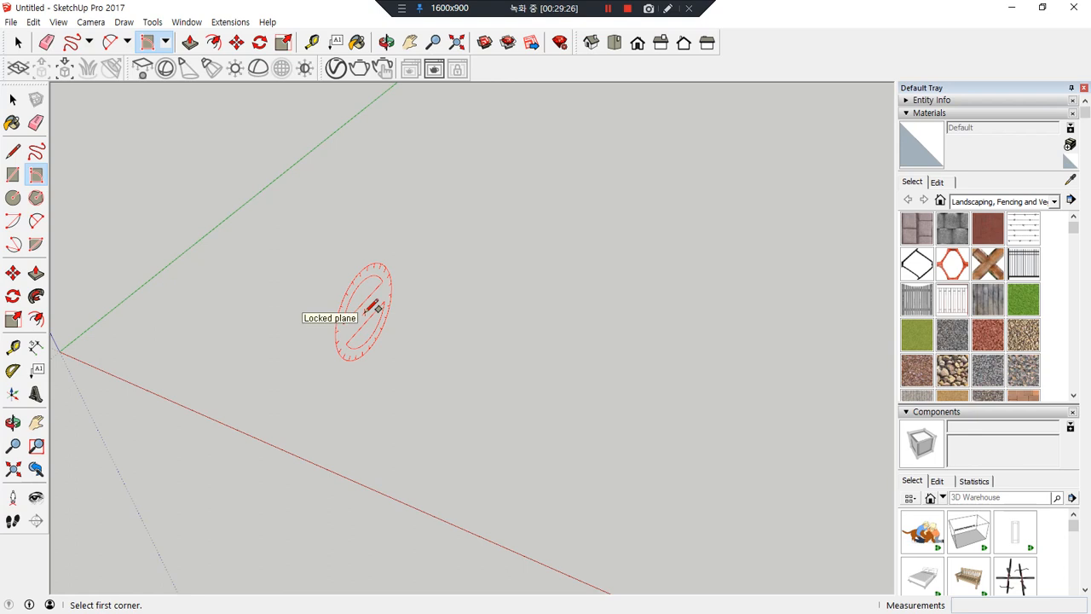
{"action": "mouse_move", "coordinate": [407, 308]}
{"action": "left_mouse_down"}
{"action": "mouse_move", "coordinate": [305, 263]}
{"action": "mouse_move", "coordinate": [494, 363]}
{"action": "mouse_move", "coordinate": [537, 367]}
{"action": "mouse_move", "coordinate": [506, 388]}
{"action": "left_mouse_up"}
{"action": "mouse_move", "coordinate": [311, 298]}
{"action": "left_mouse_down"}
{"action": "mouse_move", "coordinate": [312, 274]}
{"action": "mouse_move", "coordinate": [333, 271]}
{"action": "left_mouse_up"}
{"action": "mouse_move", "coordinate": [434, 297]}
{"action": "left_mouse_down"}
{"action": "mouse_move", "coordinate": [414, 258]}
{"action": "mouse_move", "coordinate": [388, 345]}
{"action": "left_mouse_up"}
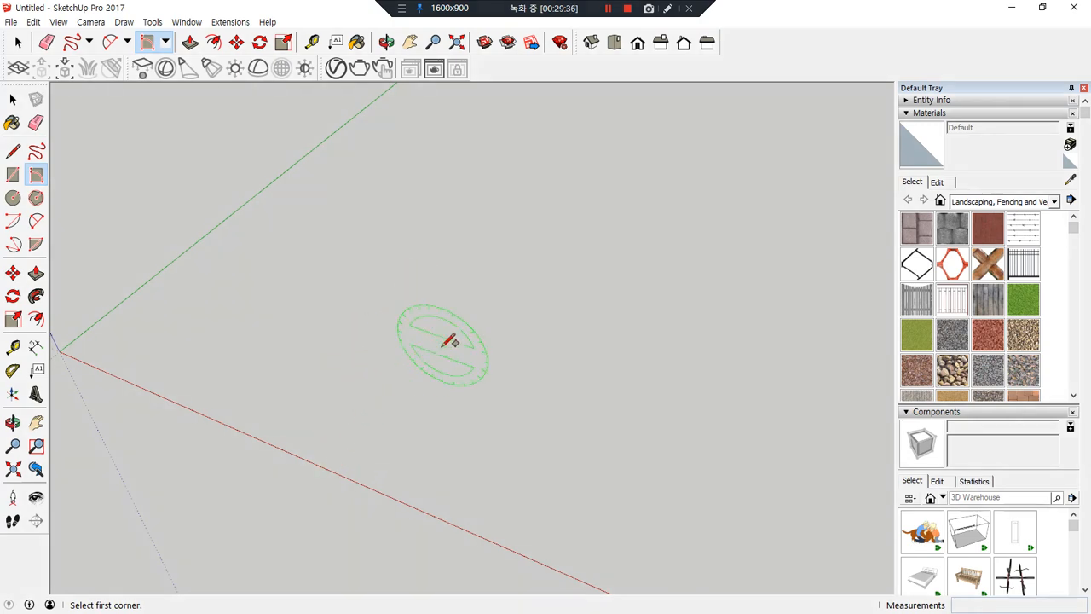
{"action": "mouse_move", "coordinate": [507, 263]}
{"action": "left_mouse_down"}
{"action": "mouse_move", "coordinate": [446, 370]}
{"action": "mouse_move", "coordinate": [388, 435]}
{"action": "mouse_move", "coordinate": [409, 431]}
{"action": "mouse_move", "coordinate": [509, 270]}
{"action": "mouse_move", "coordinate": [513, 290]}
{"action": "left_mouse_up"}
{"action": "mouse_move", "coordinate": [494, 388]}
{"action": "left_mouse_down"}
{"action": "mouse_move", "coordinate": [410, 294]}
{"action": "mouse_move", "coordinate": [382, 310]}
{"action": "mouse_move", "coordinate": [397, 321]}
{"action": "left_mouse_up"}
{"action": "left_click_drag", "start_coordinate": [484, 361], "coordinate": [511, 380]}
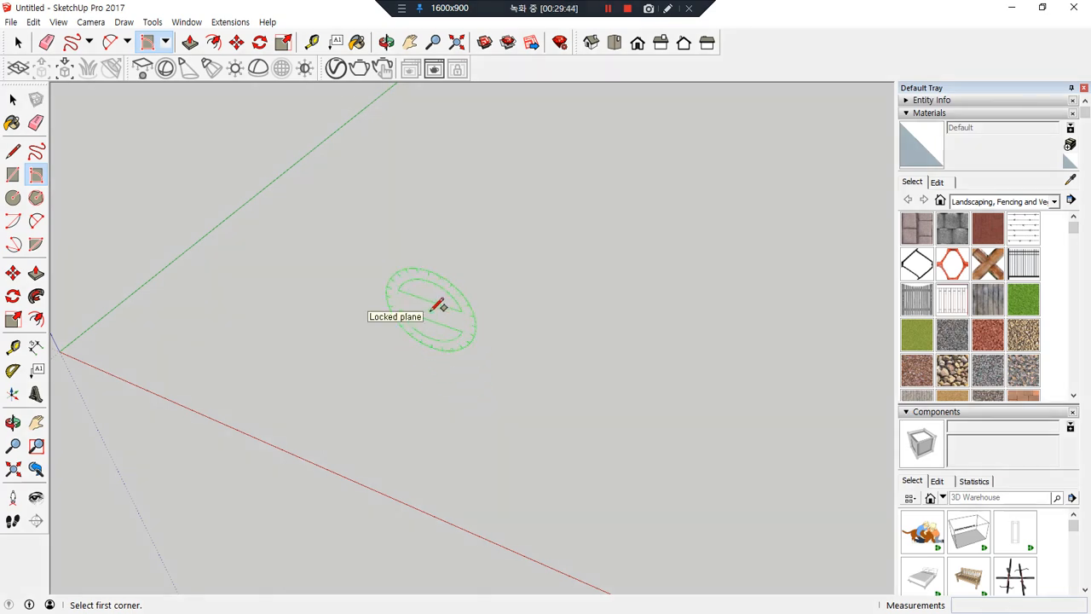
{"action": "key", "text": "Up"}
{"action": "left_click", "coordinate": [397, 330]}
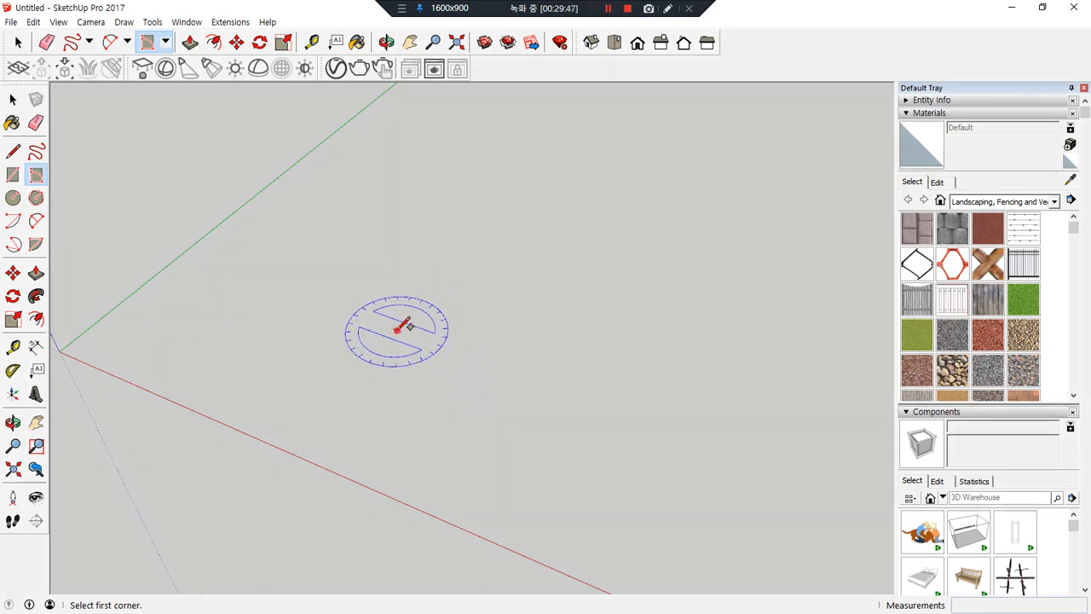
{"action": "left_click", "coordinate": [398, 330]}
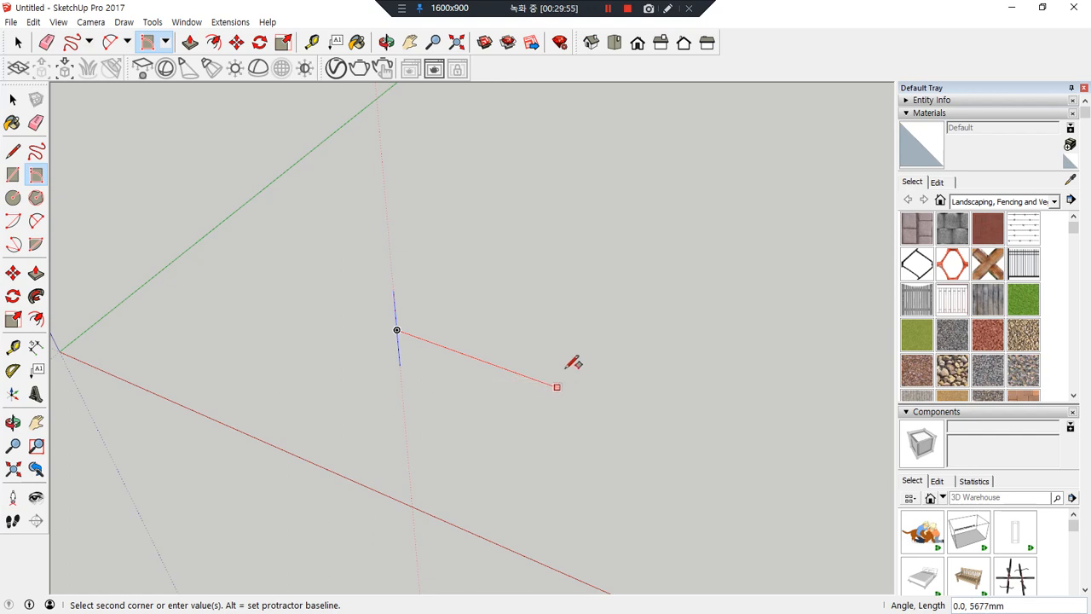
{"action": "key", "text": "Escape"}
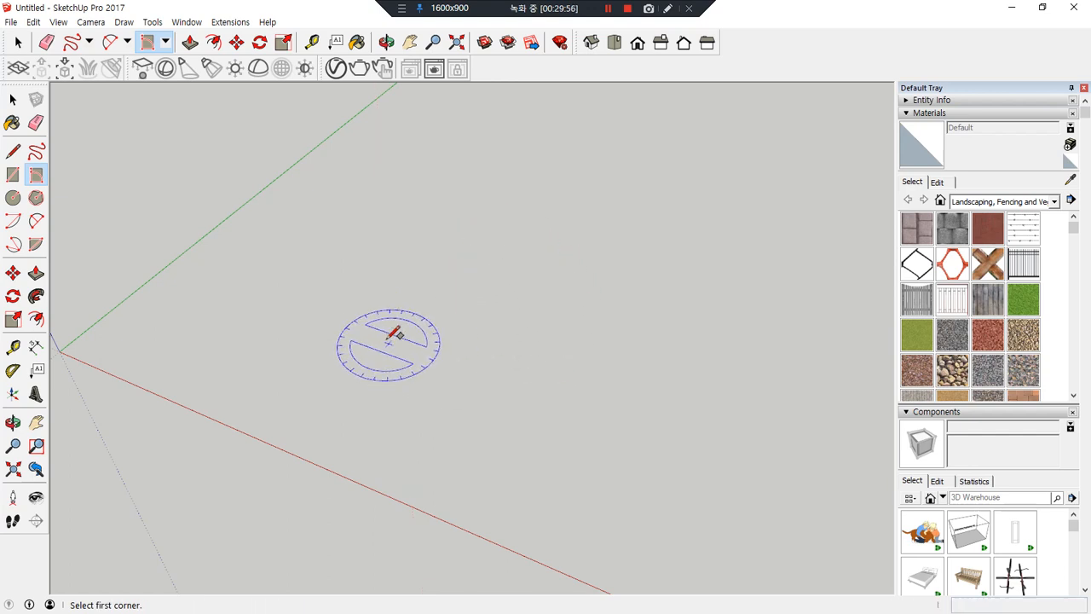
{"action": "left_click_drag", "start_coordinate": [467, 316], "coordinate": [377, 355]}
{"action": "key", "text": "Escape"}
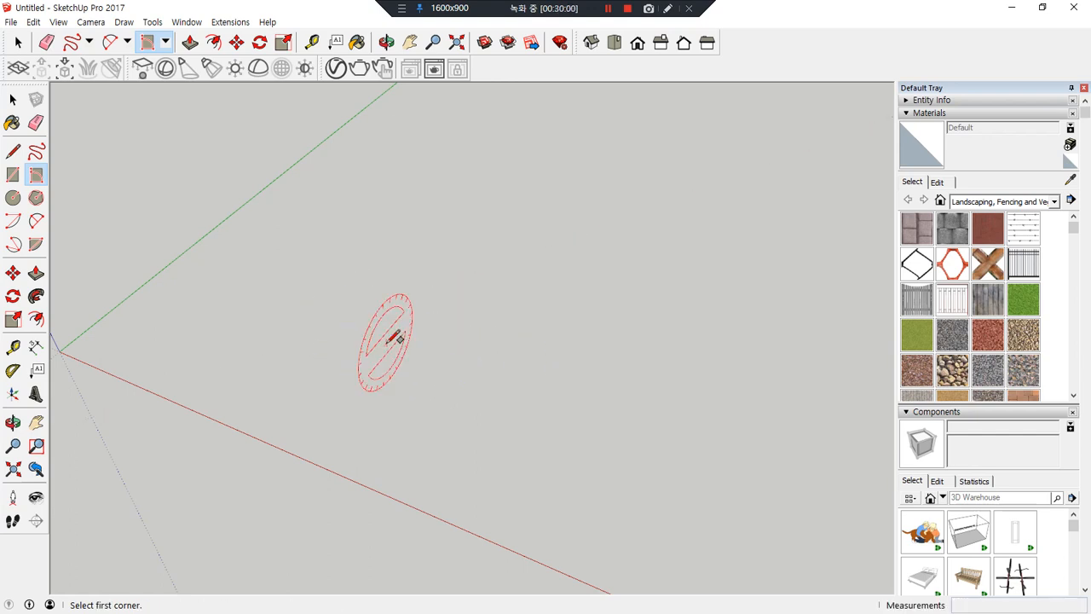
- Draw a flat rotated rectangle on the ground, about 4200 mm along the red axis, with its other sides parallel to the green axis
{"action": "left_click", "coordinate": [333, 339]}
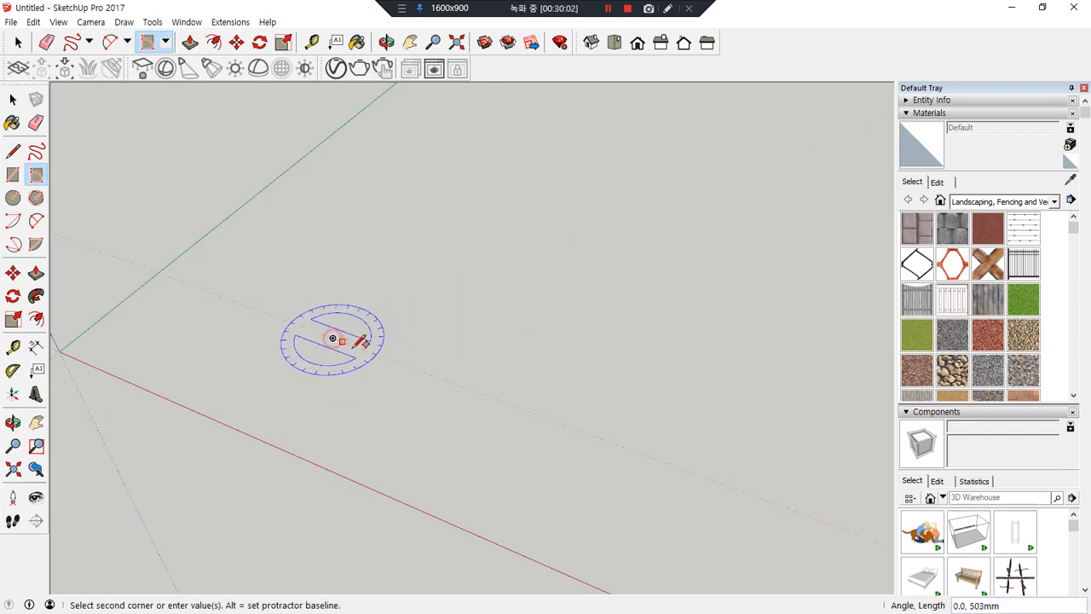
{"action": "left_click", "coordinate": [445, 380]}
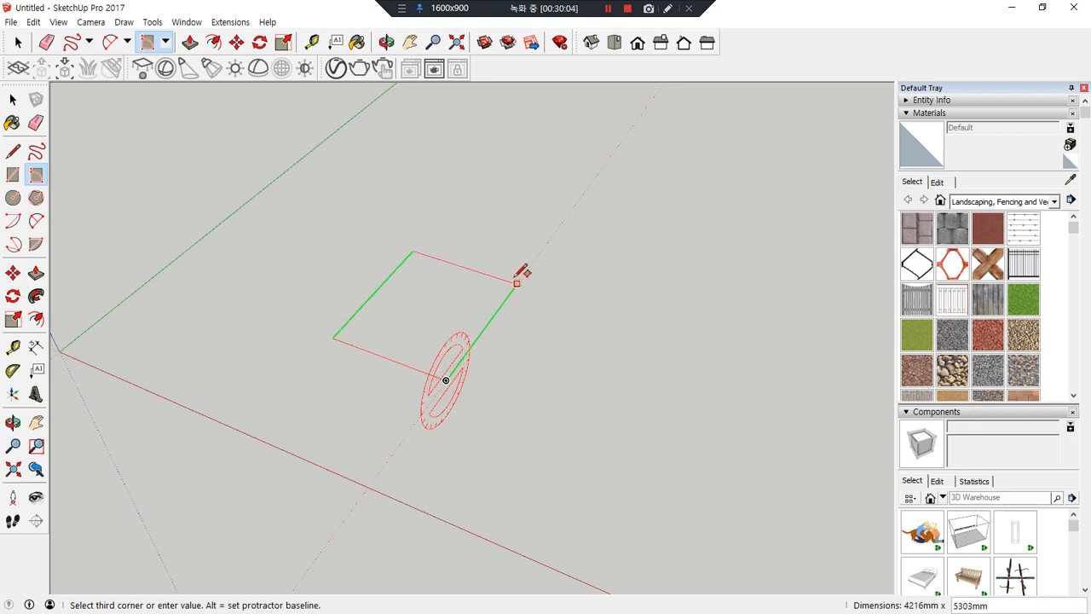
{"action": "left_click", "coordinate": [521, 277]}
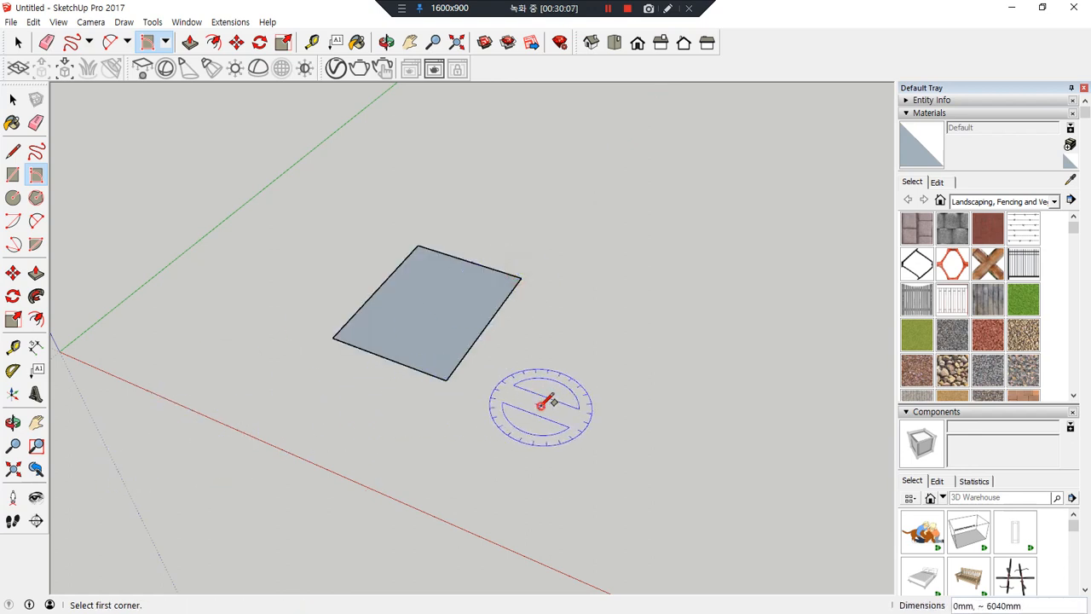
- Draw a second rotated rectangle beside the flat one, tilted up from a baseline parallel to the red axis
{"action": "left_click", "coordinate": [541, 405]}
{"action": "left_click", "coordinate": [653, 439]}
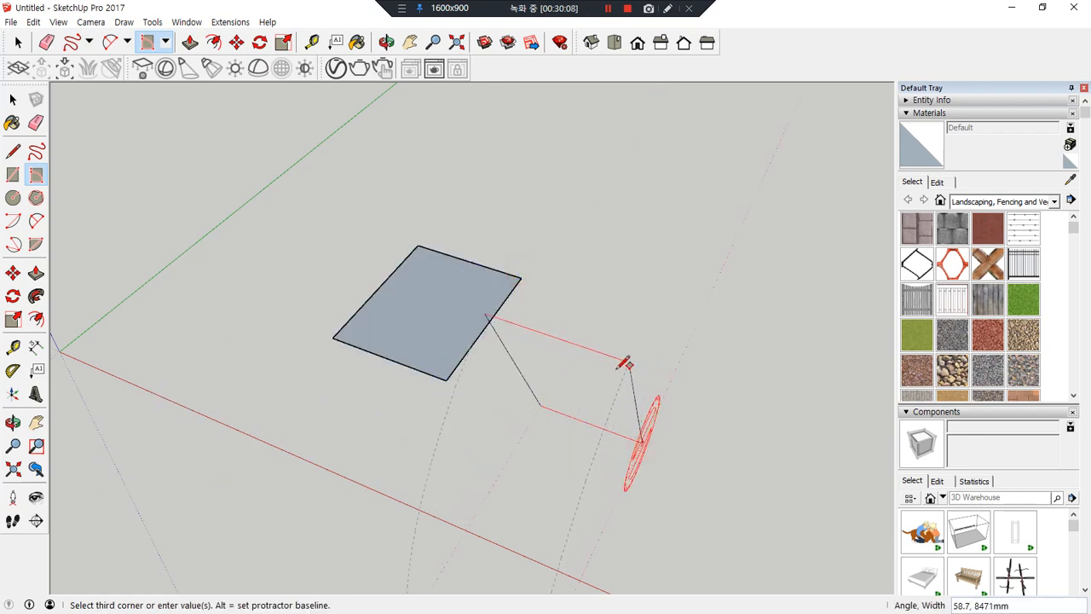
{"action": "left_click", "coordinate": [700, 286]}
- Draw a rotated rectangle with a 2000 mm baseline along the red axis, a 45° tilt and a 1000 mm width
{"action": "middle_click_drag", "start_coordinate": [684, 306], "coordinate": [518, 524]}
{"action": "left_click", "coordinate": [392, 339]}
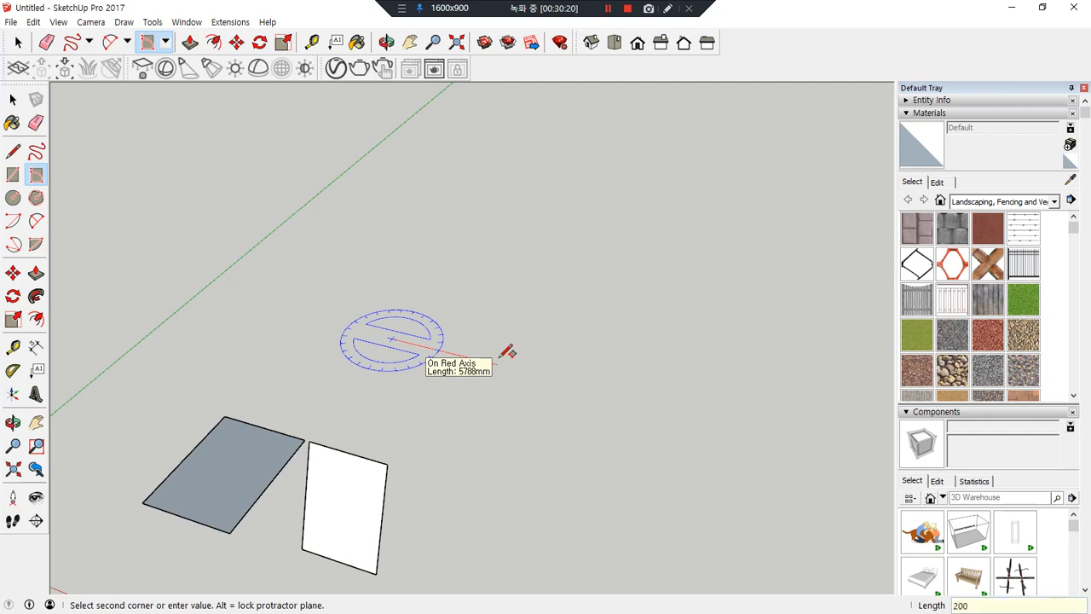
{"action": "left_click", "coordinate": [507, 351]}
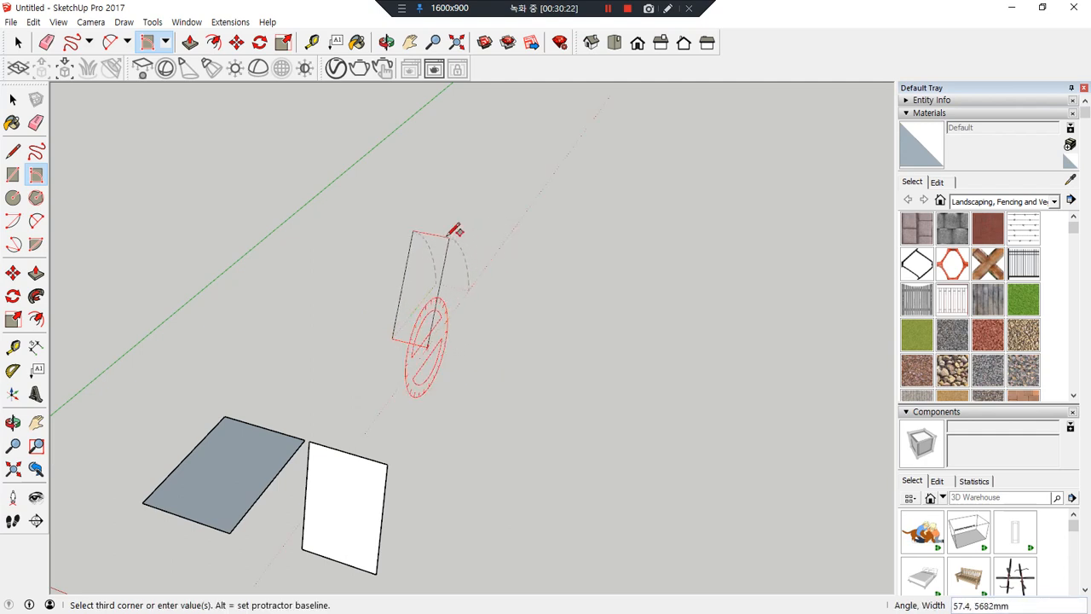
{"action": "scroll", "coordinate": [441, 220], "scroll_direction": "up", "scroll_amount": 5}
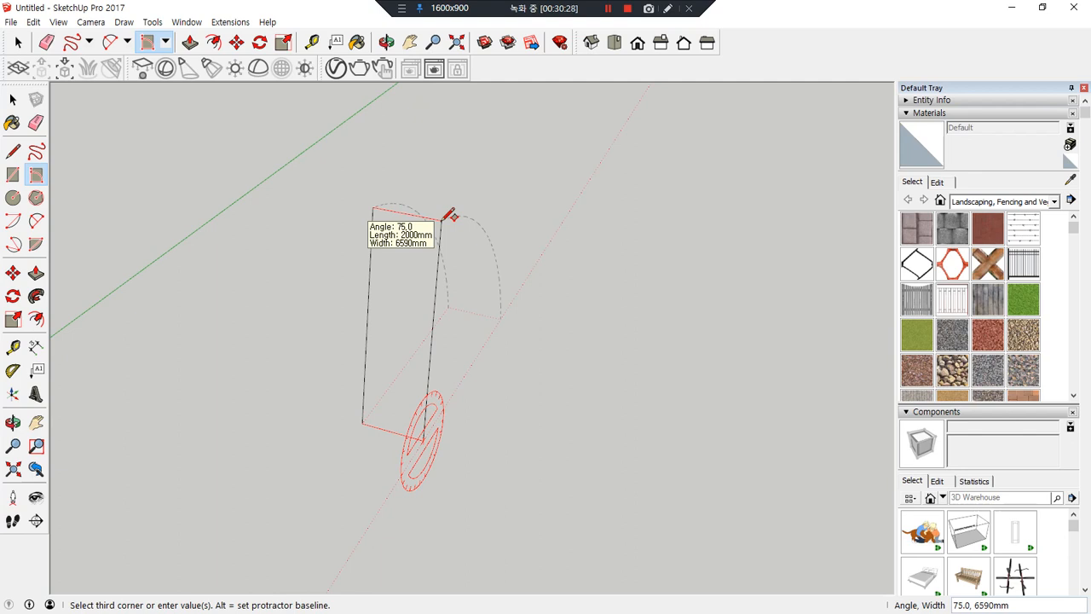
{"action": "type", "text": "45,1000"}
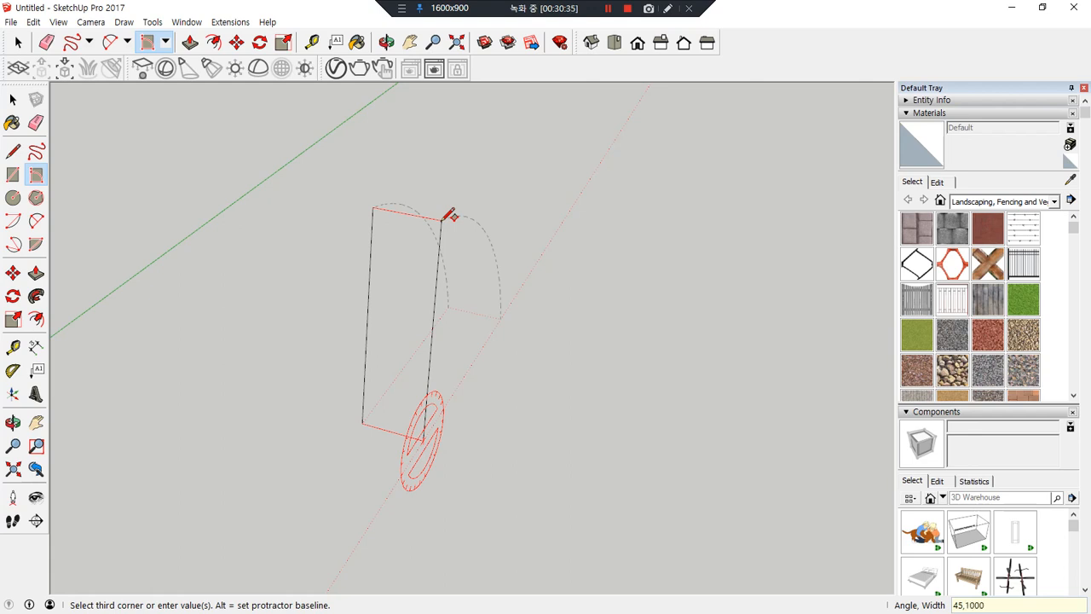
{"action": "key", "text": "Return"}
{"action": "scroll", "coordinate": [394, 563], "scroll_direction": "up", "scroll_amount": 3}
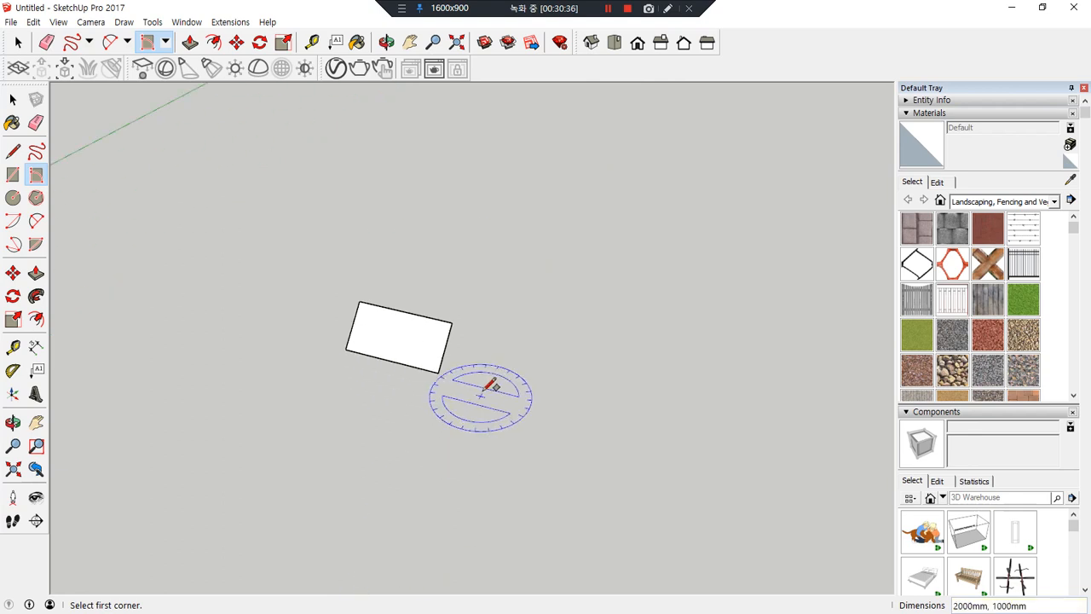
{"action": "scroll", "coordinate": [474, 385], "scroll_direction": "up", "scroll_amount": 4}
{"action": "middle_click_drag", "start_coordinate": [370, 431], "coordinate": [256, 384]}
{"action": "key", "text": "ctrl+alt+d"}
{"action": "mouse_move", "coordinate": [409, 354]}
{"action": "left_mouse_down"}
{"action": "mouse_move", "coordinate": [455, 258]}
{"action": "mouse_move", "coordinate": [407, 266]}
{"action": "left_mouse_up"}
{"action": "left_click_drag", "start_coordinate": [440, 249], "coordinate": [517, 310]}
{"action": "key", "text": "Escape"}
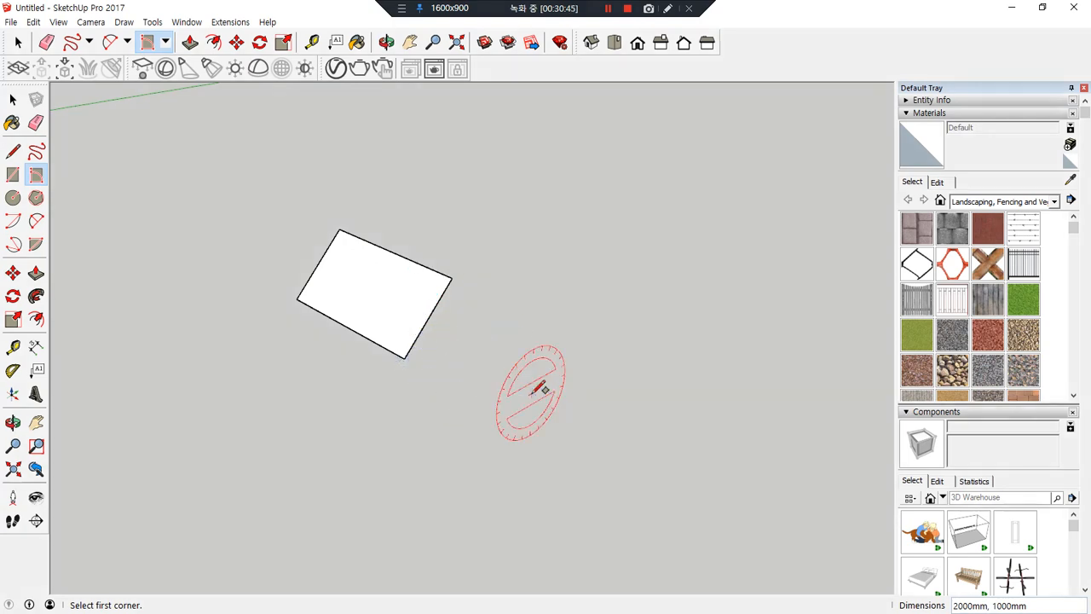
- Draw a rotated rectangle with a 1500 mm baseline sloping upward in the plane perpendicular to the red axis, about 6200 mm wide
{"action": "left_click", "coordinate": [553, 437]}
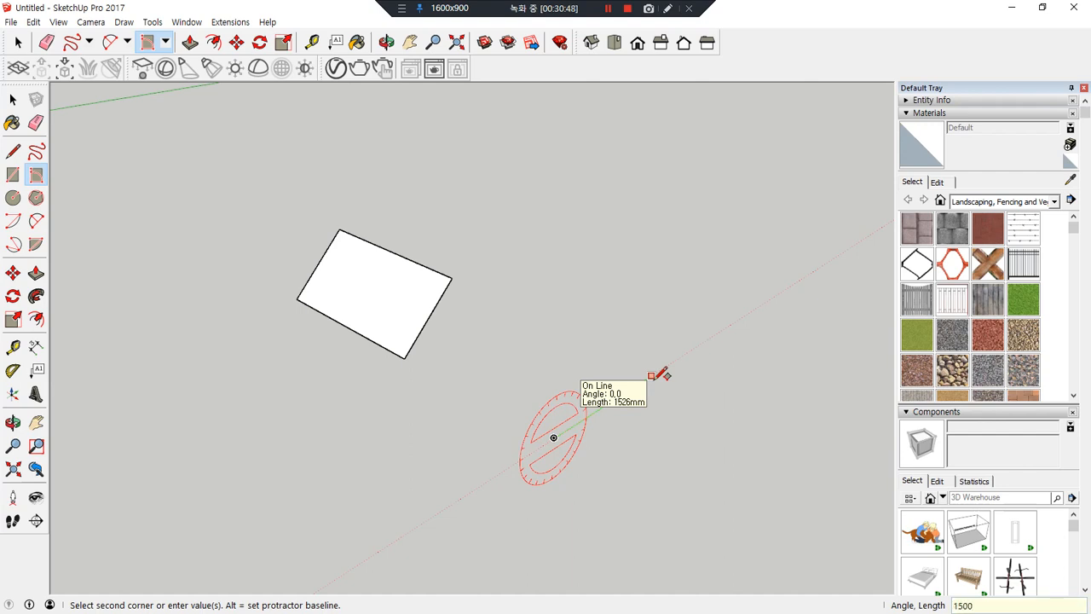
{"action": "middle_click_drag", "start_coordinate": [485, 373], "coordinate": [541, 336]}
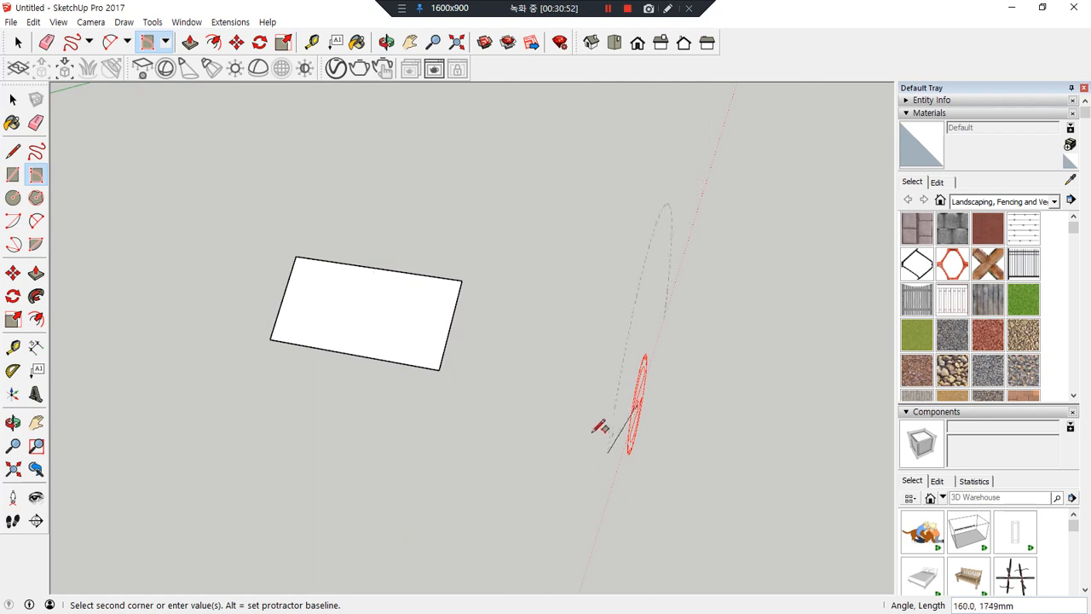
{"action": "middle_click_drag", "start_coordinate": [611, 392], "coordinate": [290, 361]}
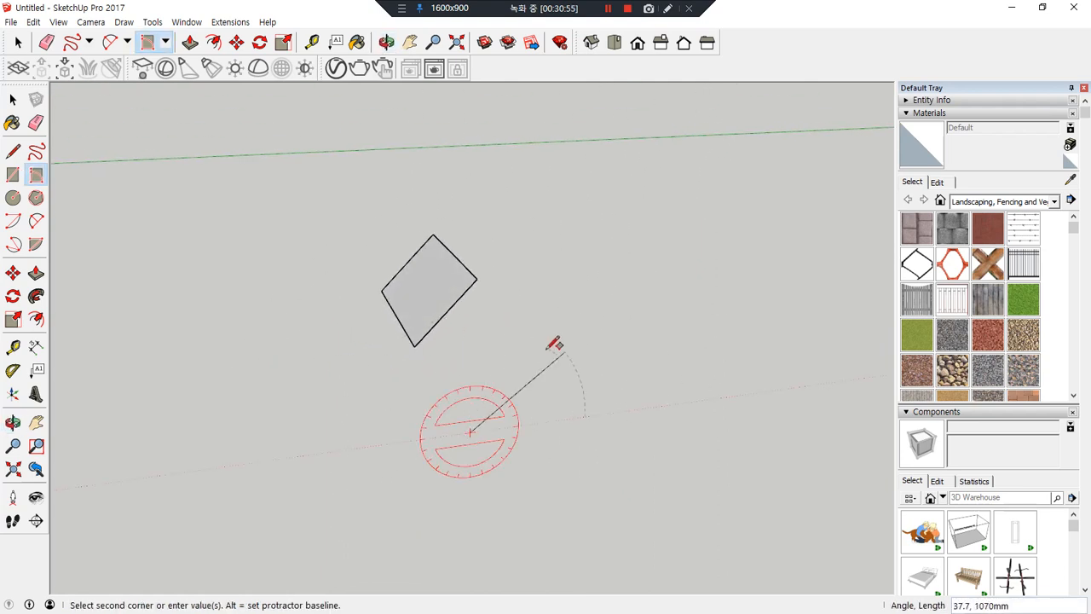
{"action": "left_click", "coordinate": [537, 291]}
{"action": "middle_click_drag", "start_coordinate": [445, 392], "coordinate": [385, 309]}
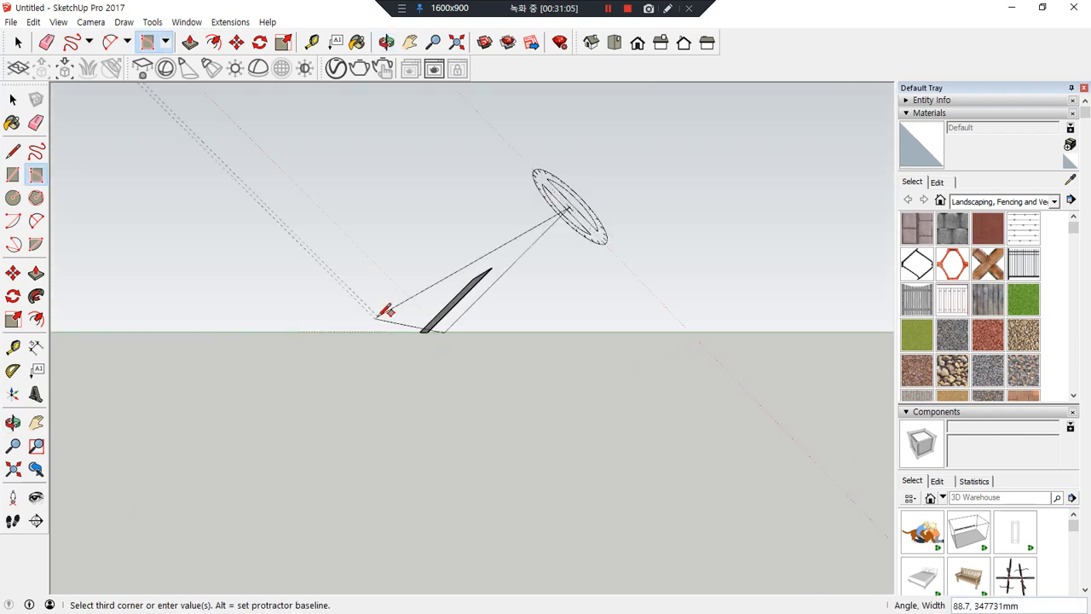
{"action": "left_click", "coordinate": [594, 372]}
- Undo the last two rotated rectangles to empty the drawing area
{"action": "middle_click_drag", "start_coordinate": [595, 372], "coordinate": [514, 383]}
{"action": "scroll", "coordinate": [325, 355], "scroll_direction": "down", "scroll_amount": 2}
{"action": "key", "text": "ctrl+z"}
{"action": "key", "text": "ctrl+z"}
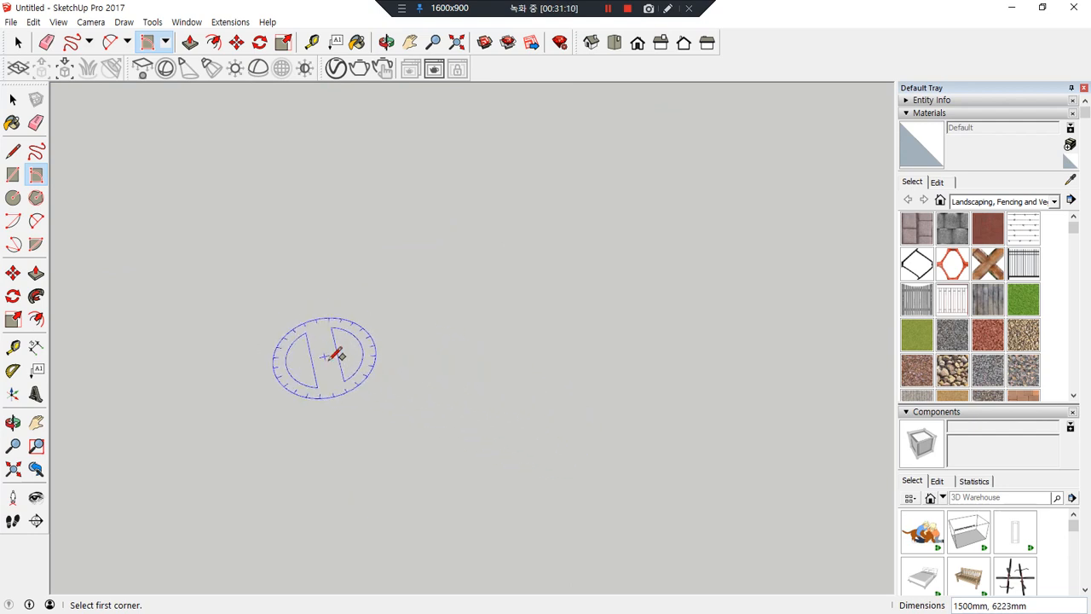
- Draw a rotated rectangle with a 1500 mm baseline along the green axis, a 60° tilt and a 45 mm width, and remove it
{"action": "left_click", "coordinate": [365, 361]}
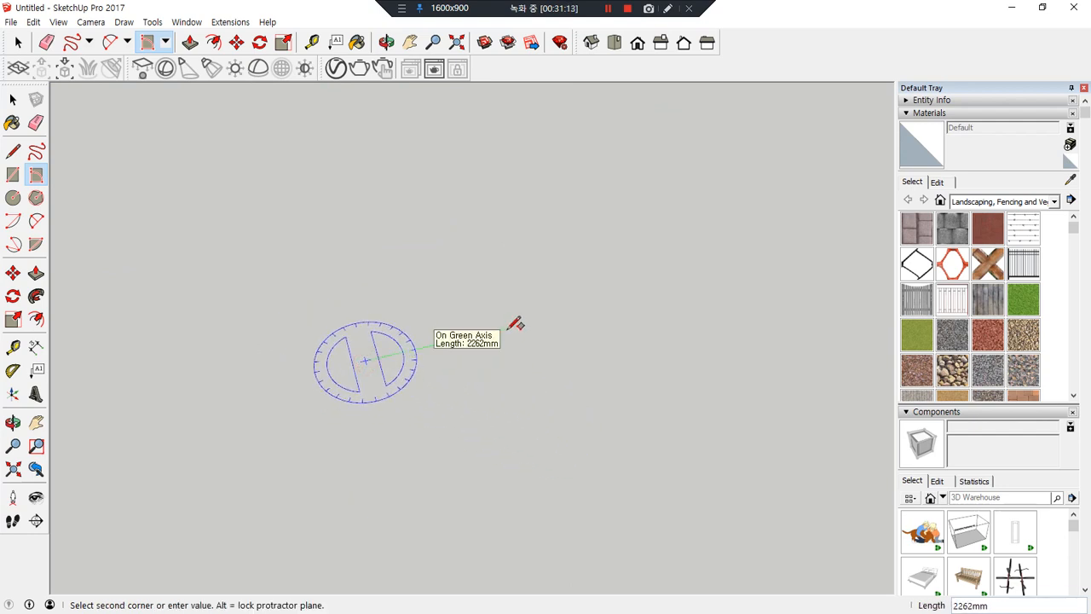
{"action": "left_click", "coordinate": [515, 322]}
{"action": "key", "text": "o"}
{"action": "middle_click_drag", "start_coordinate": [479, 290], "coordinate": [523, 285]}
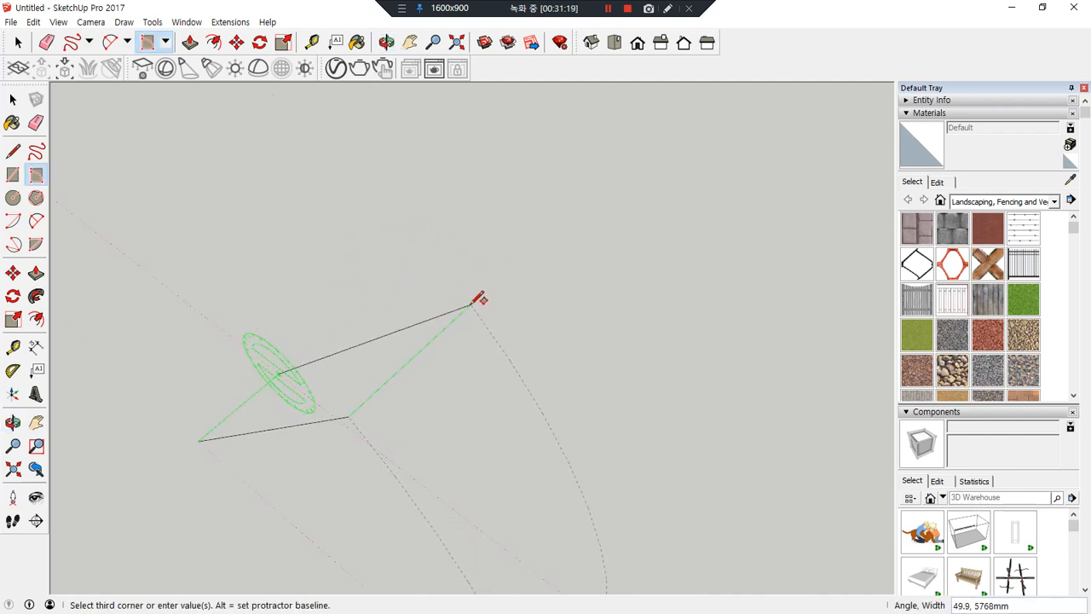
{"action": "type", "text": "60,45"}
{"action": "key", "text": "Return"}
{"action": "middle_click_drag", "start_coordinate": [350, 443], "coordinate": [431, 419]}
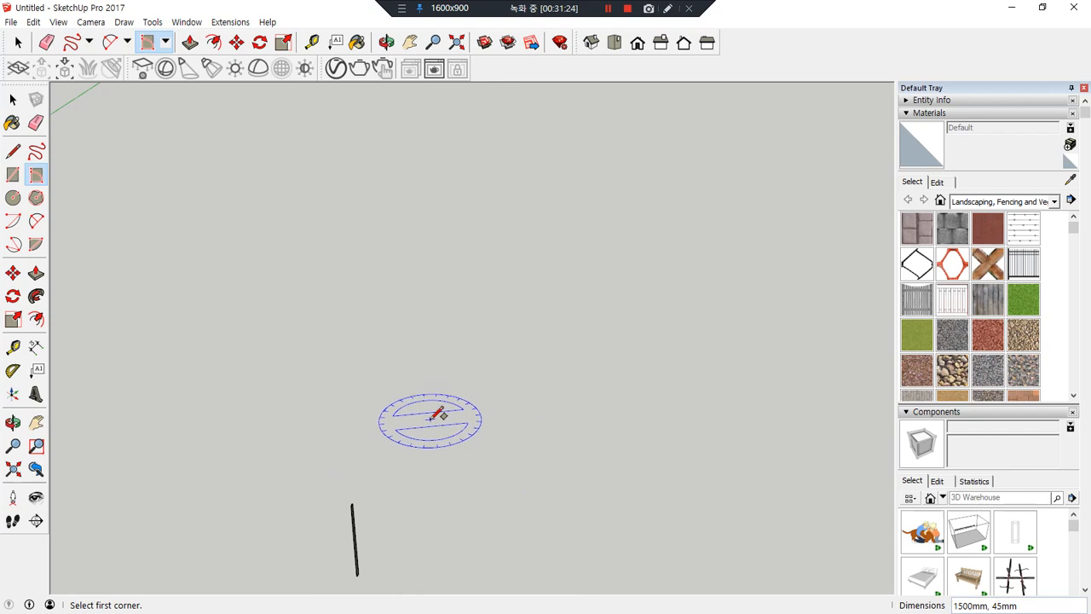
{"action": "key", "text": "Delete"}
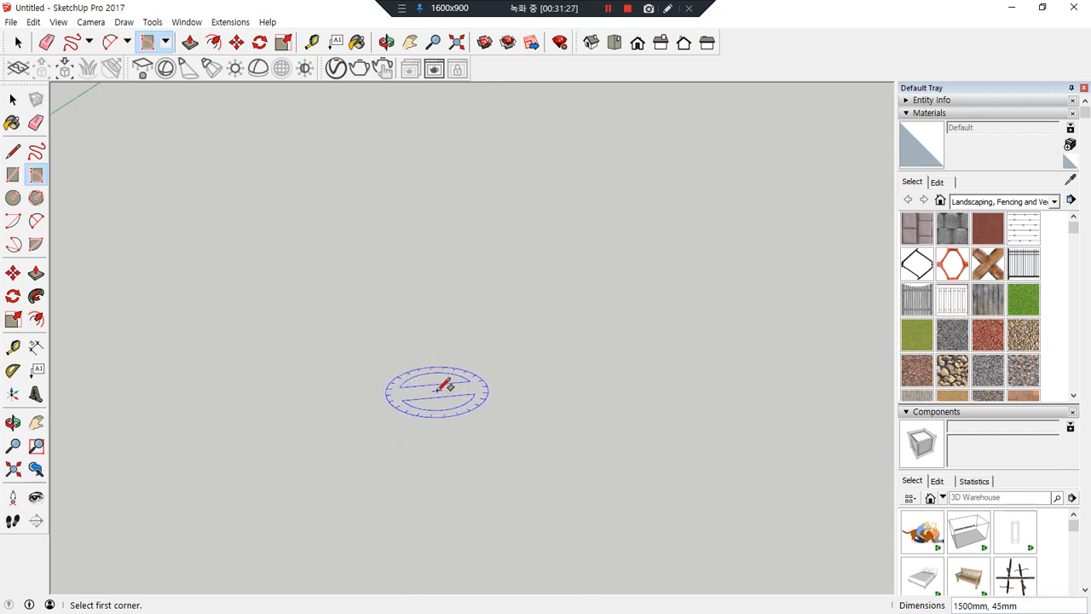
- Draw a large circle on the ground, centred beside the origin and big enough to enclose it
{"action": "key", "text": "shift+z"}
{"action": "middle_click_drag", "start_coordinate": [687, 246], "coordinate": [543, 307]}
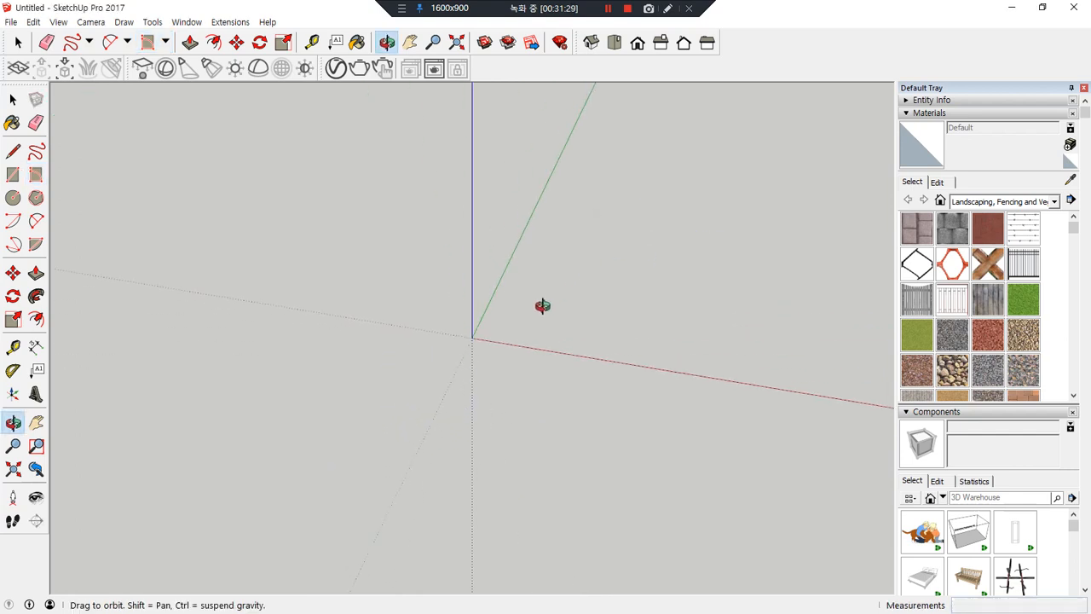
{"action": "left_click", "coordinate": [12, 198]}
{"action": "scroll", "coordinate": [597, 306], "scroll_direction": "up", "scroll_amount": 3}
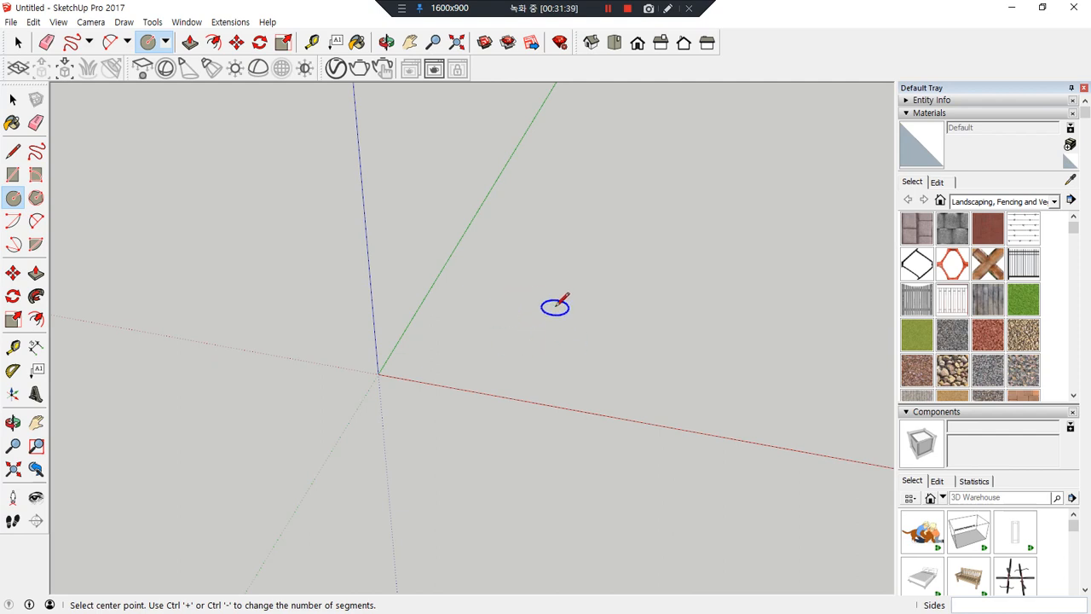
{"action": "left_click", "coordinate": [555, 307]}
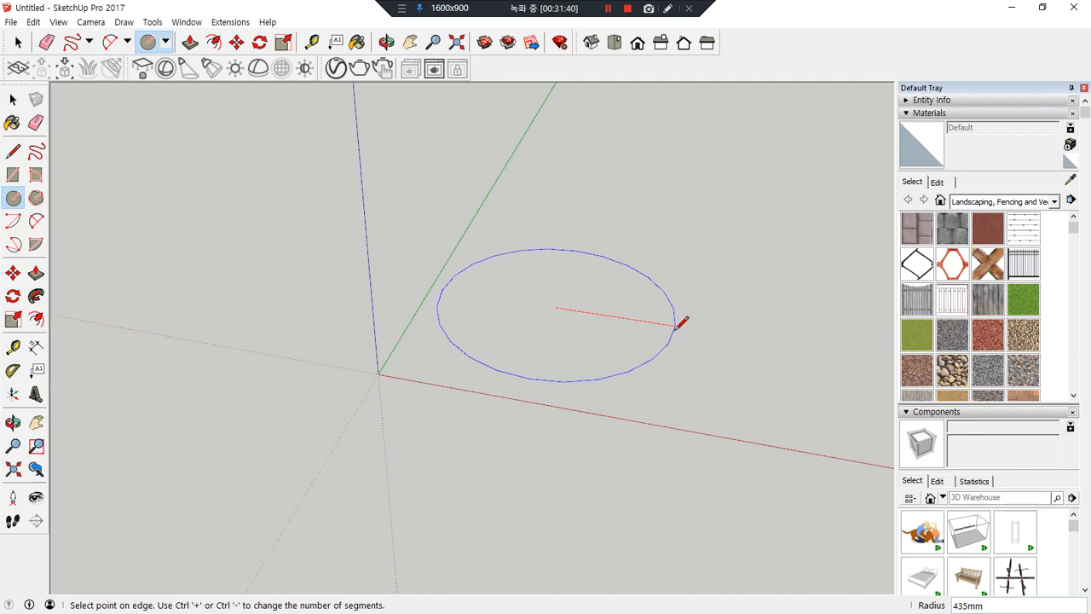
{"action": "type", "text": "150"}
{"action": "key", "text": "Return"}
{"action": "scroll", "coordinate": [669, 315], "scroll_direction": "down", "scroll_amount": 5}
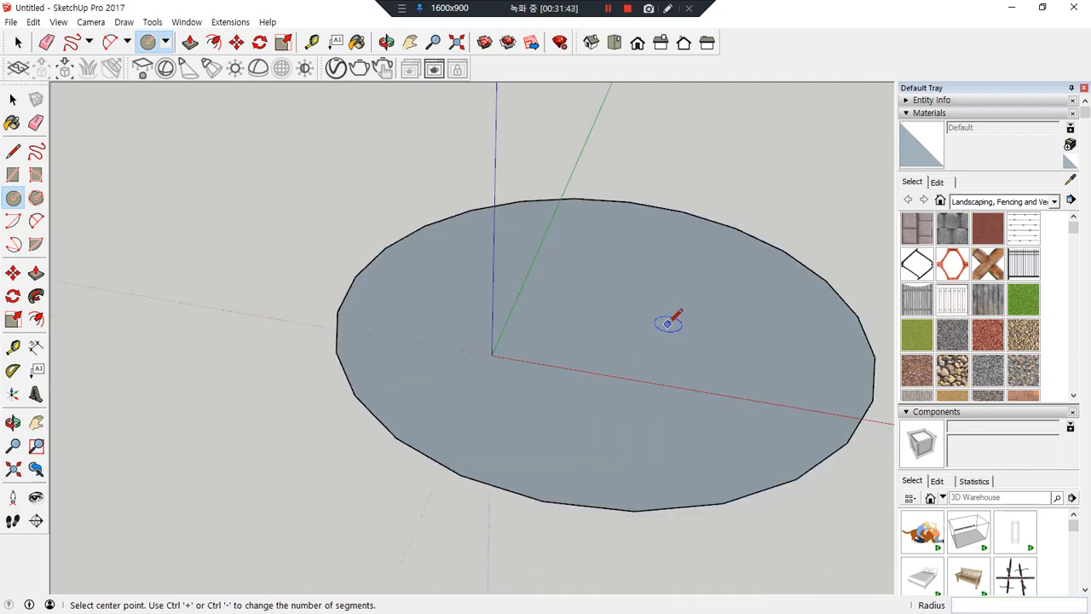
- Draw two more circles on the ground, one small beside the first and one larger behind them near the green axis
{"action": "middle_click_drag", "start_coordinate": [663, 308], "coordinate": [537, 317]}
{"action": "key", "text": "c"}
{"action": "left_click", "coordinate": [594, 322]}
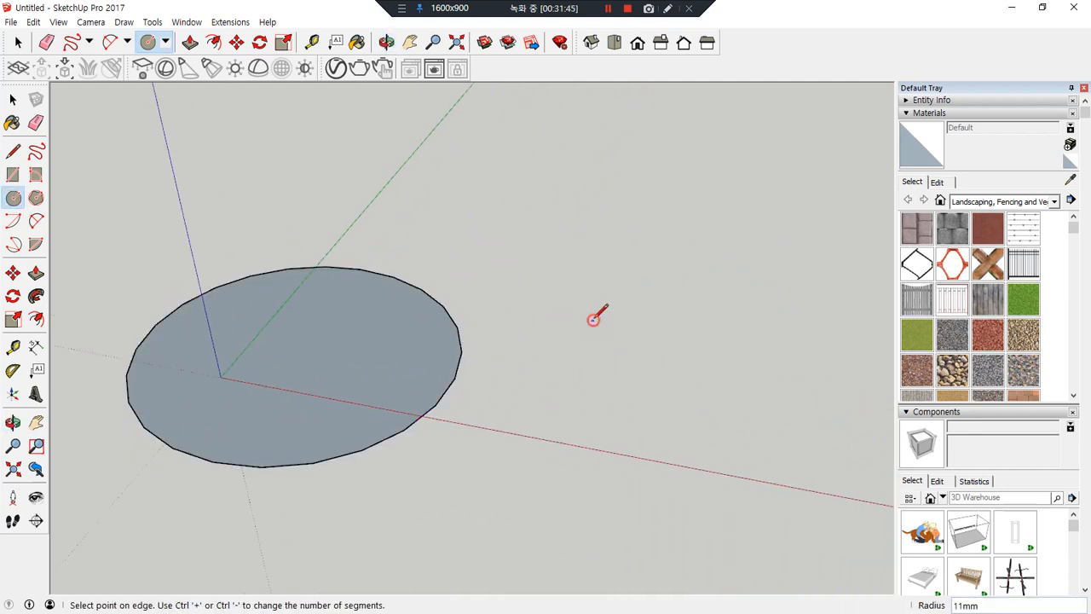
{"action": "left_click", "coordinate": [673, 322]}
{"action": "left_click", "coordinate": [490, 190]}
{"action": "left_click", "coordinate": [525, 143]}
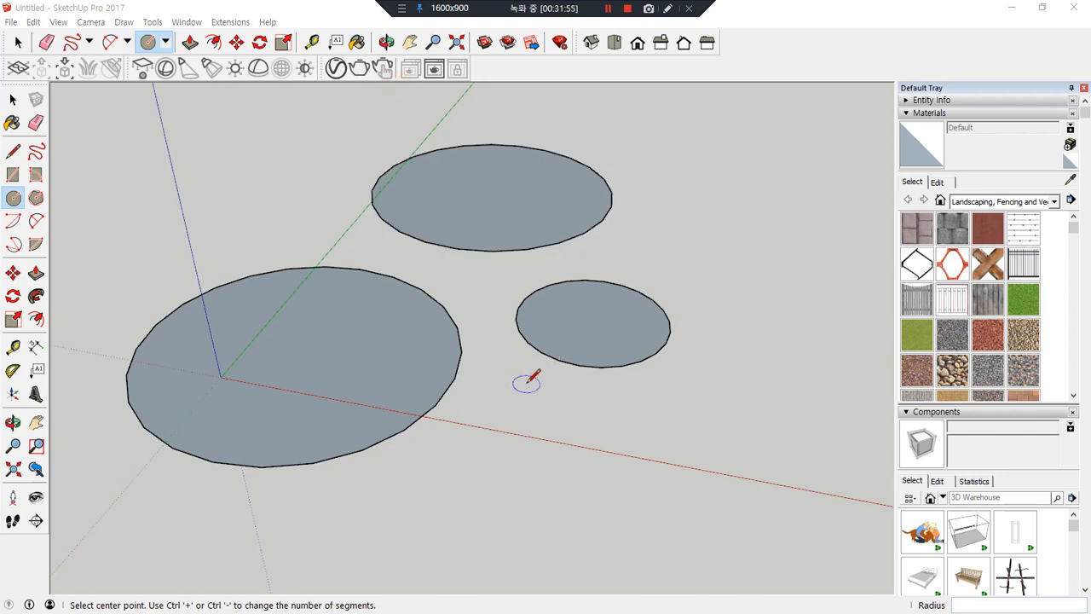
- Cancel the fourth circle and delete all circles in the model
{"action": "left_click", "coordinate": [612, 406]}
{"action": "key", "text": "Escape"}
{"action": "key", "text": "ctrl+a"}
{"action": "key", "text": "Delete"}
- Draw a small circle on the ground between the red and green axes and examine the straight segments forming its edge
{"action": "left_click", "coordinate": [399, 327]}
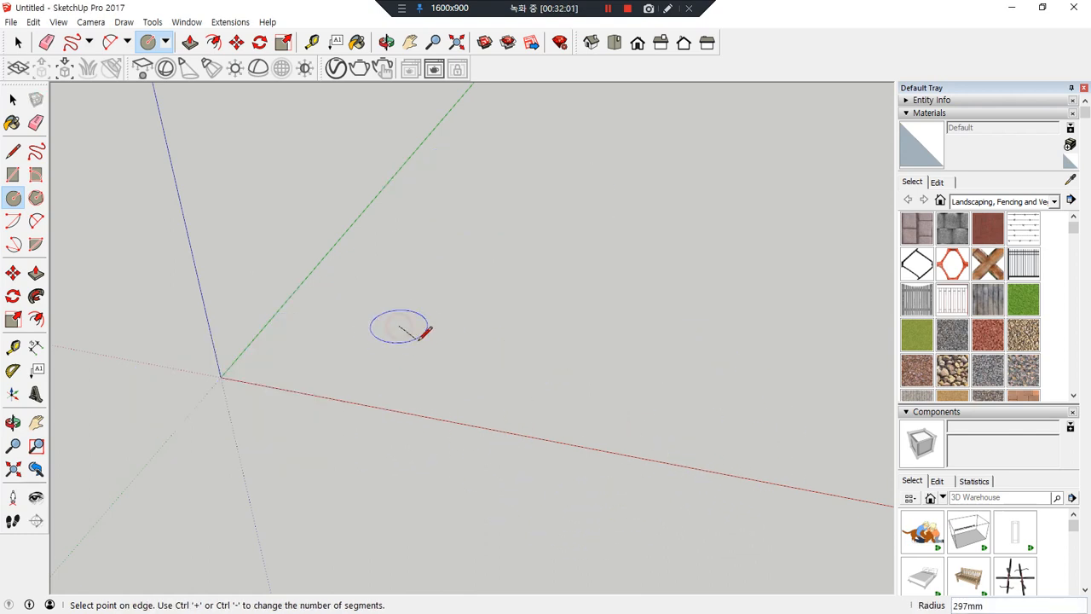
{"action": "left_click", "coordinate": [449, 328]}
{"action": "middle_click_drag", "start_coordinate": [406, 315], "coordinate": [410, 346]}
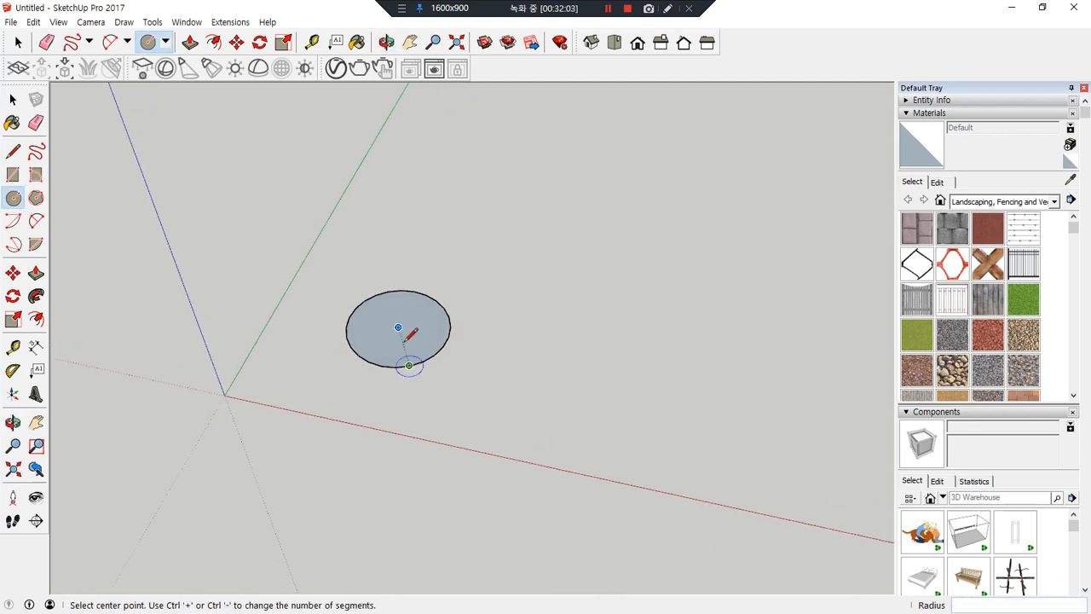
{"action": "scroll", "coordinate": [409, 329], "scroll_direction": "up", "scroll_amount": 6}
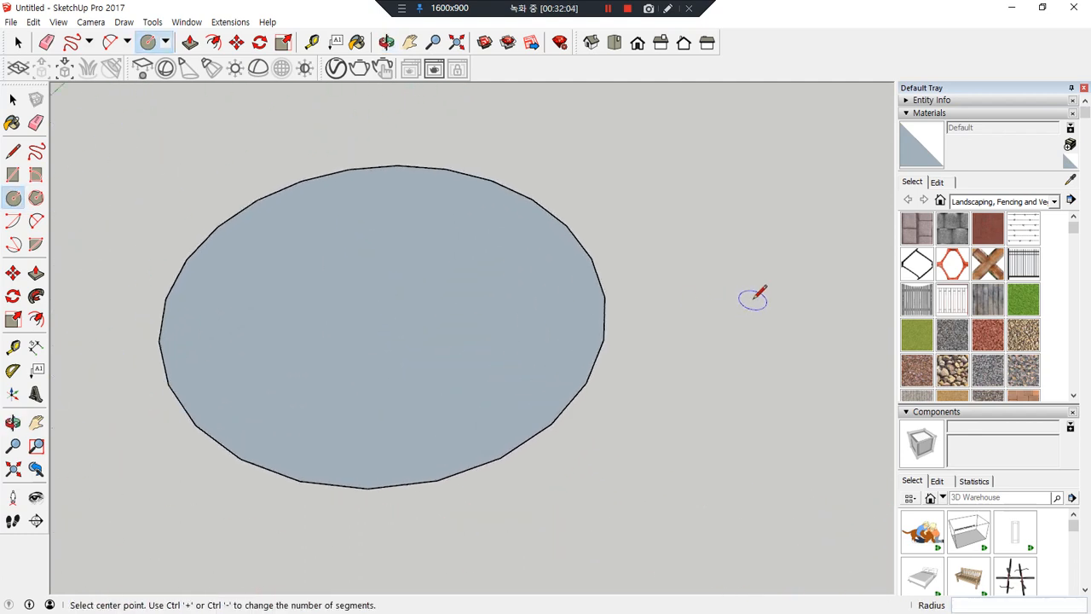
{"action": "scroll", "coordinate": [579, 328], "scroll_direction": "up", "scroll_amount": 1}
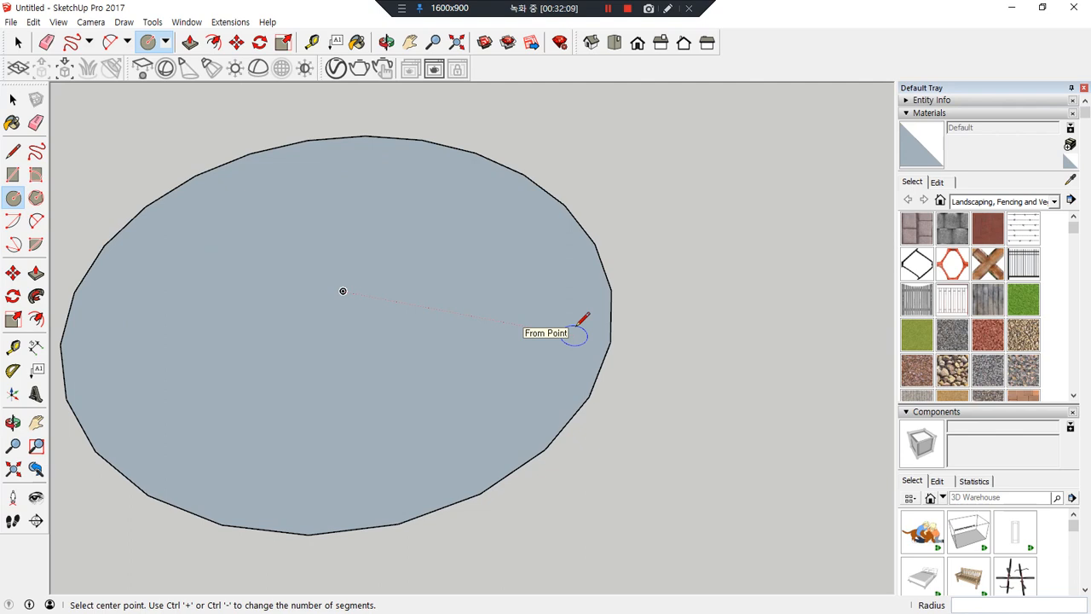
{"action": "mouse_move", "coordinate": [531, 164]}
{"action": "left_mouse_down"}
{"action": "mouse_move", "coordinate": [583, 189]}
{"action": "mouse_move", "coordinate": [625, 358]}
{"action": "mouse_move", "coordinate": [502, 185]}
{"action": "mouse_move", "coordinate": [522, 140]}
{"action": "left_mouse_up"}
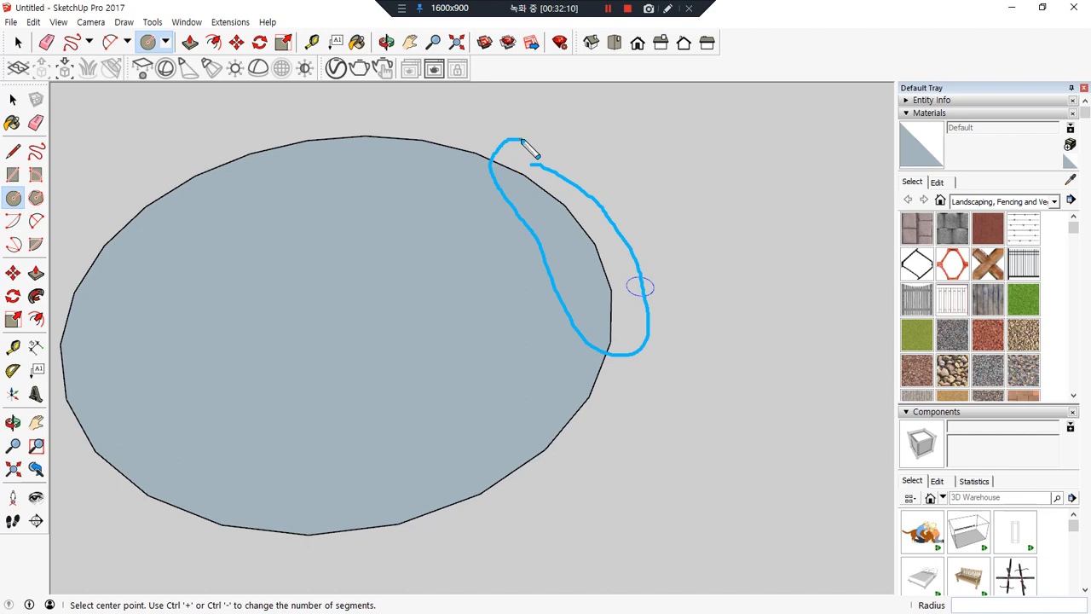
{"action": "scroll", "coordinate": [562, 281], "scroll_direction": "down", "scroll_amount": 6}
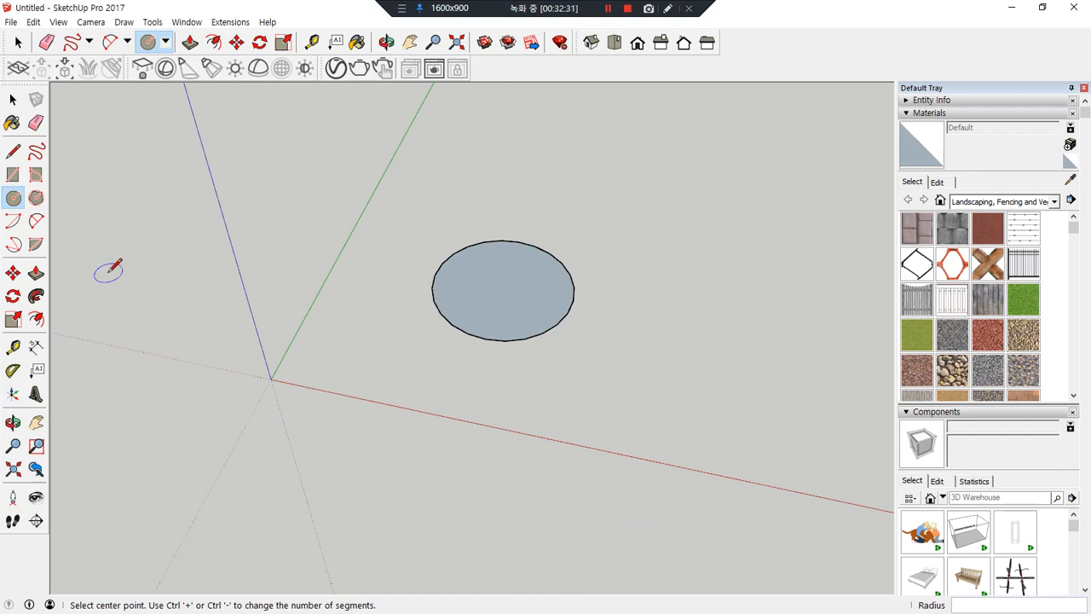
- Try pulling the circle up into a cylinder about 1190 mm tall, examine its faceted side, and revert the extrusion
{"action": "left_click", "coordinate": [36, 273]}
{"action": "left_click_drag", "start_coordinate": [499, 288], "coordinate": [500, 137]}
{"action": "mouse_move", "coordinate": [630, 194]}
{"action": "left_mouse_down"}
{"action": "mouse_move", "coordinate": [475, 287]}
{"action": "mouse_move", "coordinate": [382, 239]}
{"action": "left_mouse_up"}
{"action": "left_click_drag", "start_coordinate": [382, 201], "coordinate": [423, 195]}
{"action": "left_click_drag", "start_coordinate": [618, 211], "coordinate": [629, 246]}
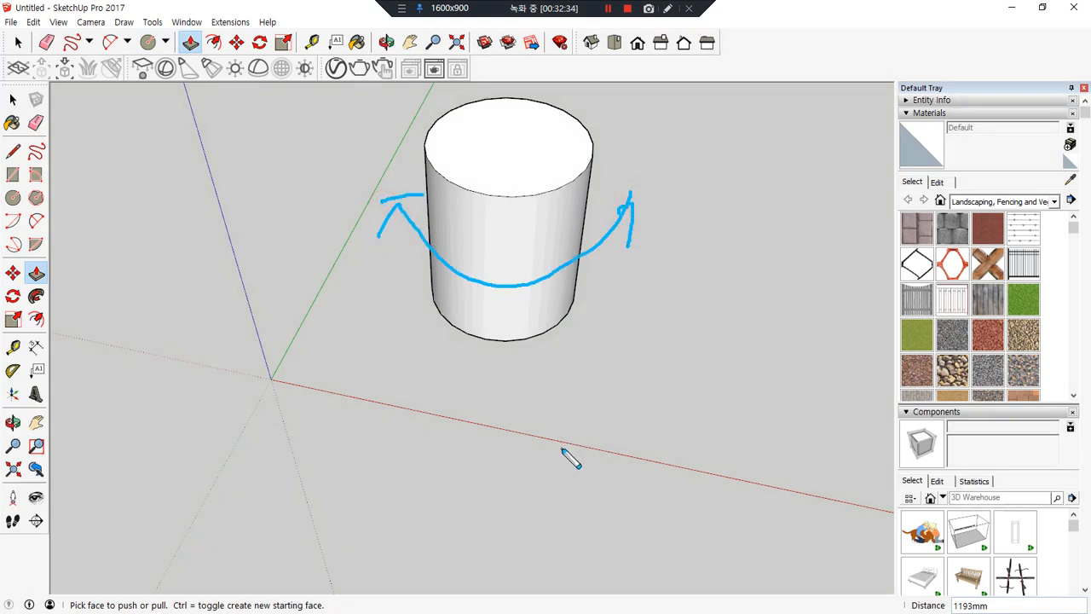
{"action": "key", "text": "Escape"}
{"action": "key", "text": "Escape"}
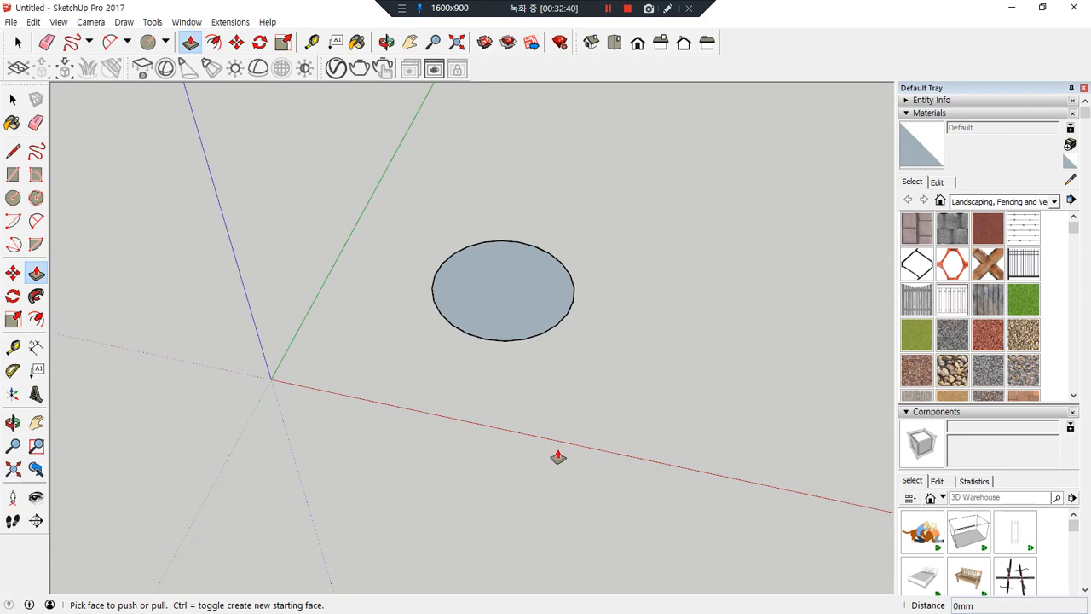
- Delete the remaining flat circle
{"action": "key", "text": "space"}
{"action": "left_click", "coordinate": [516, 287]}
{"action": "key", "text": "Delete"}
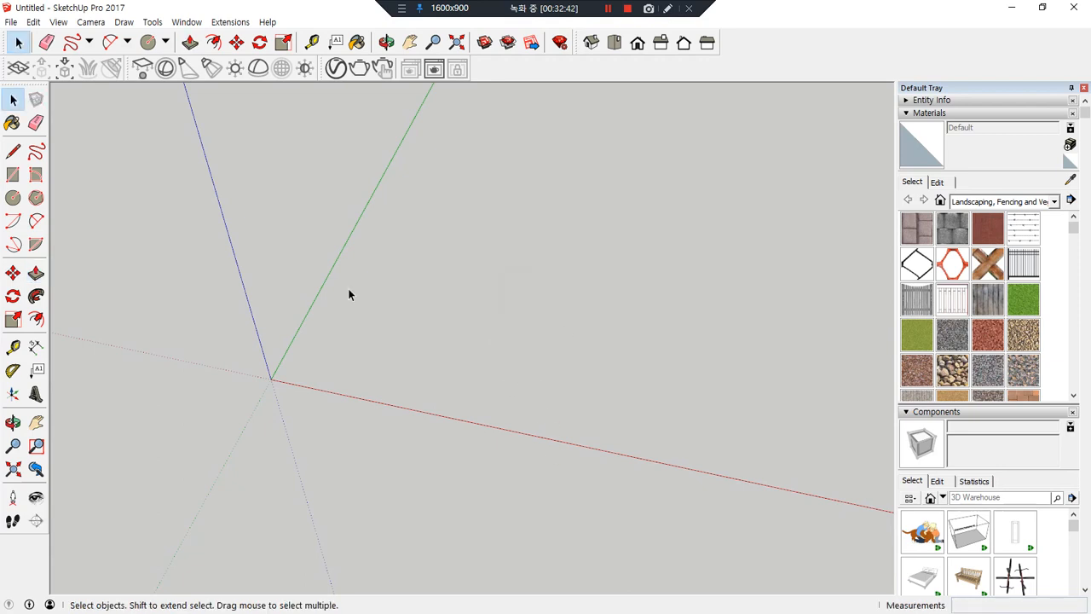
- Set the Circle tool to 8 sides and draw a shape of about 640 mm radius on the ground, aligned to the red axis
{"action": "left_click", "coordinate": [13, 198]}
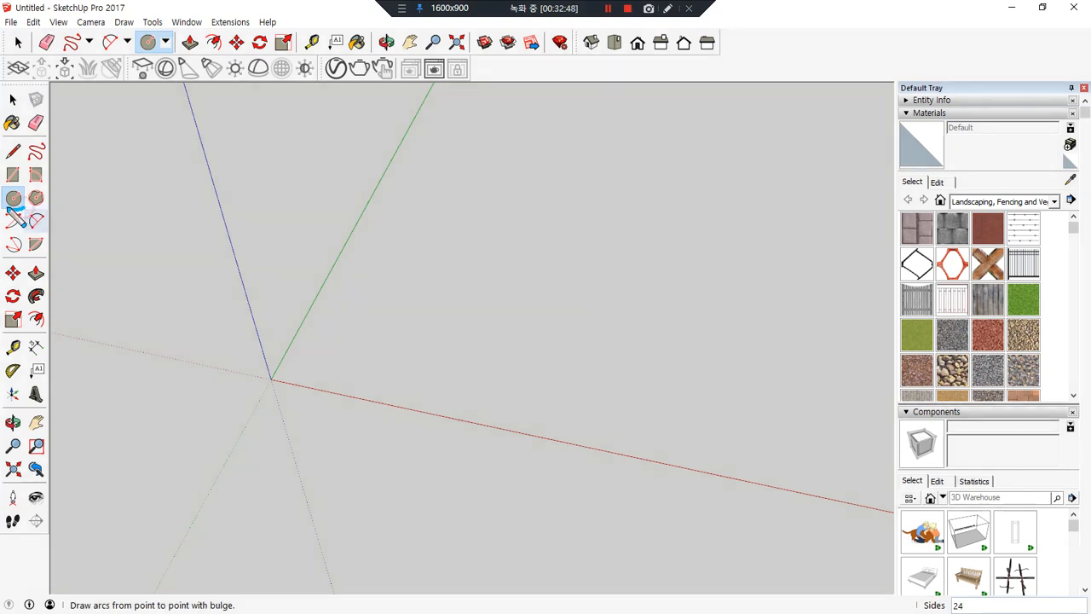
{"action": "mouse_move", "coordinate": [764, 434]}
{"action": "left_mouse_down"}
{"action": "mouse_move", "coordinate": [905, 590]}
{"action": "mouse_move", "coordinate": [889, 603]}
{"action": "left_mouse_up"}
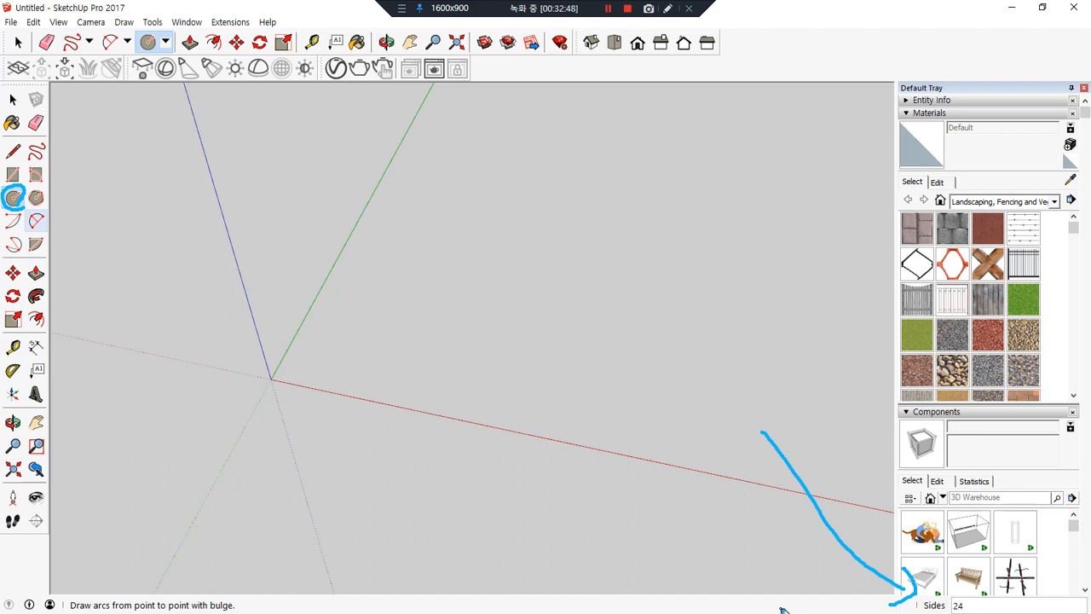
{"action": "type", "text": "c8"}
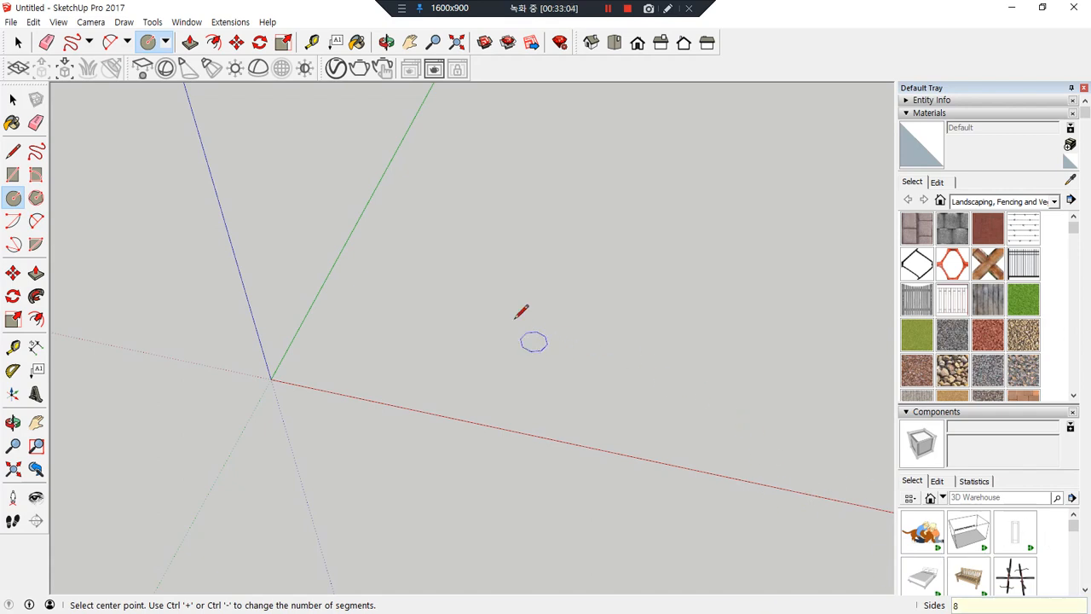
{"action": "left_click", "coordinate": [474, 281]}
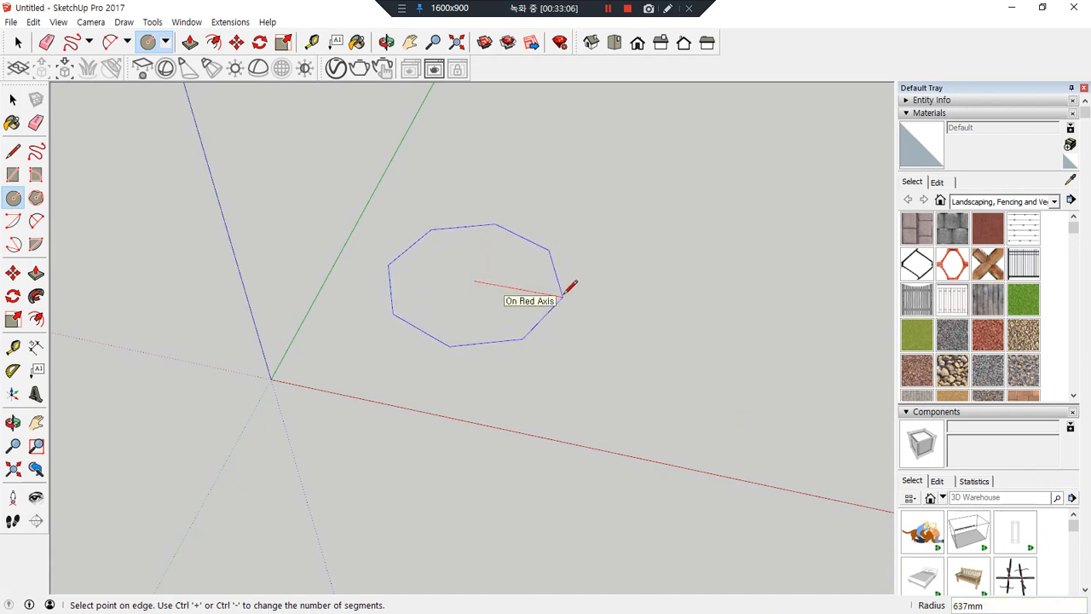
{"action": "left_click", "coordinate": [567, 286]}
- Pull the eight-sided face up about 840 mm and examine the outline and smooth shading around its side
{"action": "scroll", "coordinate": [458, 235], "scroll_direction": "up", "scroll_amount": 2}
{"action": "scroll", "coordinate": [457, 235], "scroll_direction": "up", "scroll_amount": 1}
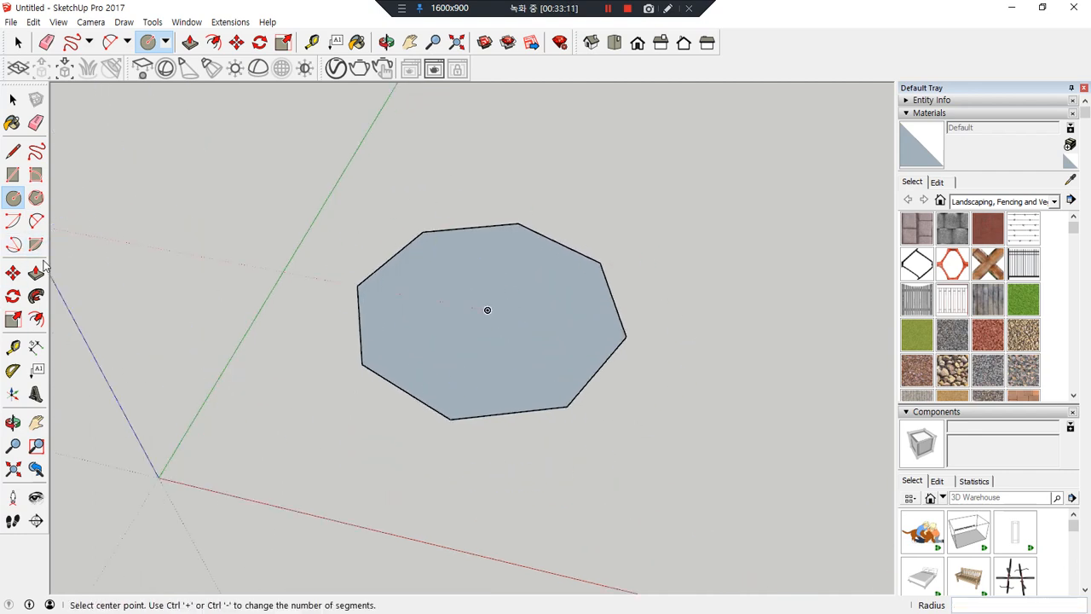
{"action": "key", "text": "p"}
{"action": "left_click", "coordinate": [465, 140]}
{"action": "middle_click_drag", "start_coordinate": [465, 140], "coordinate": [584, 268]}
{"action": "mouse_move", "coordinate": [644, 233]}
{"action": "left_mouse_down"}
{"action": "mouse_move", "coordinate": [451, 319]}
{"action": "mouse_move", "coordinate": [372, 290]}
{"action": "mouse_move", "coordinate": [398, 261]}
{"action": "left_mouse_up"}
{"action": "left_click_drag", "start_coordinate": [622, 240], "coordinate": [643, 282]}
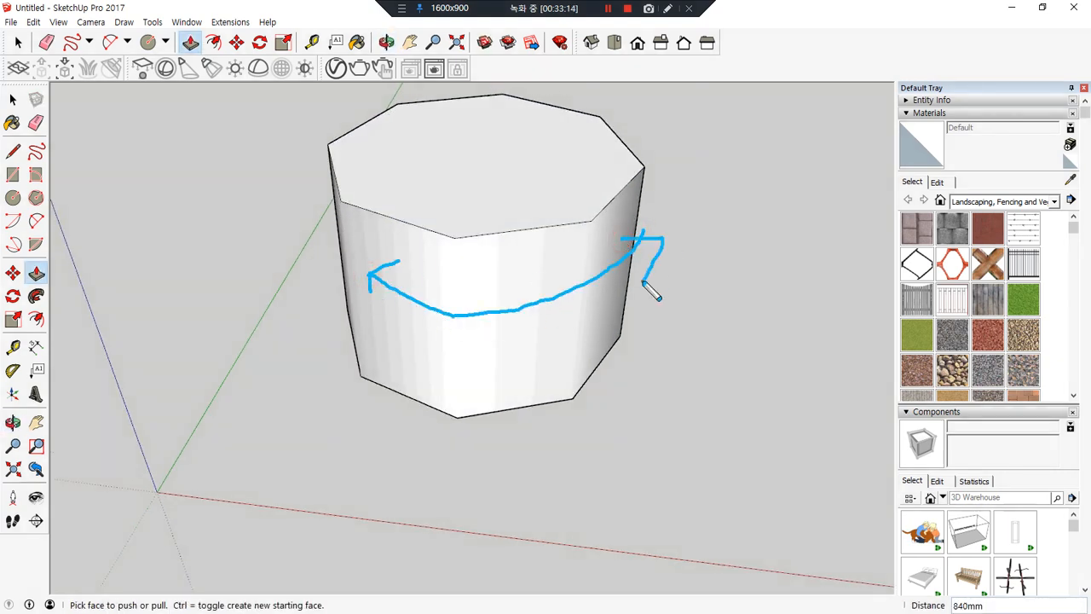
{"action": "mouse_move", "coordinate": [624, 189]}
{"action": "left_mouse_down"}
{"action": "mouse_move", "coordinate": [473, 247]}
{"action": "mouse_move", "coordinate": [358, 204]}
{"action": "left_mouse_up"}
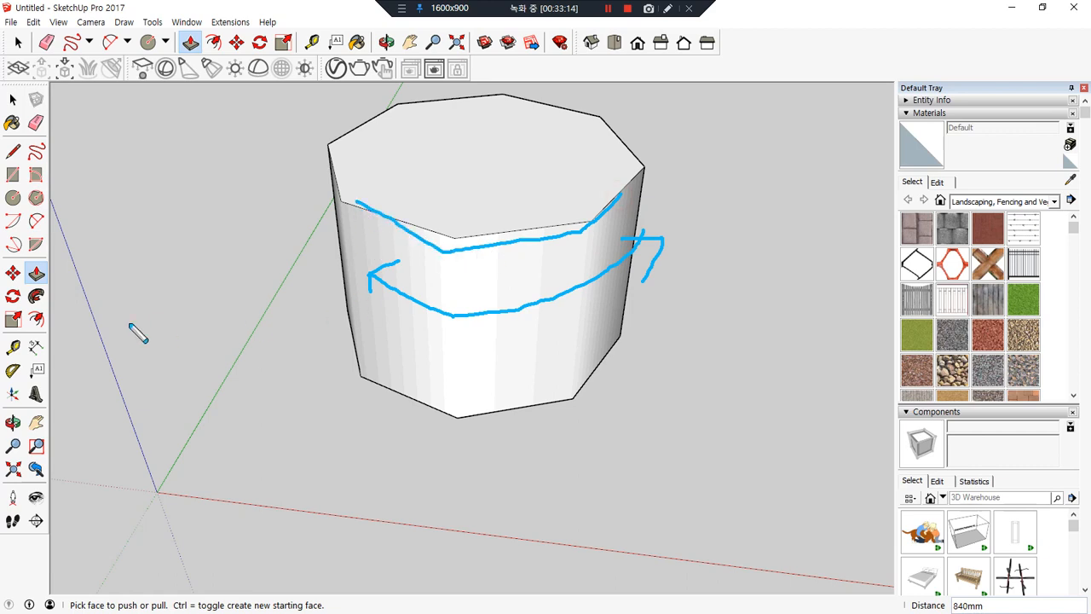
- Set the Circle tool back to 24 sides and draw a circle of about 350 mm radius on the ground beside the eight-sided solid
{"action": "left_click", "coordinate": [13, 197]}
{"action": "scroll", "coordinate": [576, 396], "scroll_direction": "down", "scroll_amount": 2}
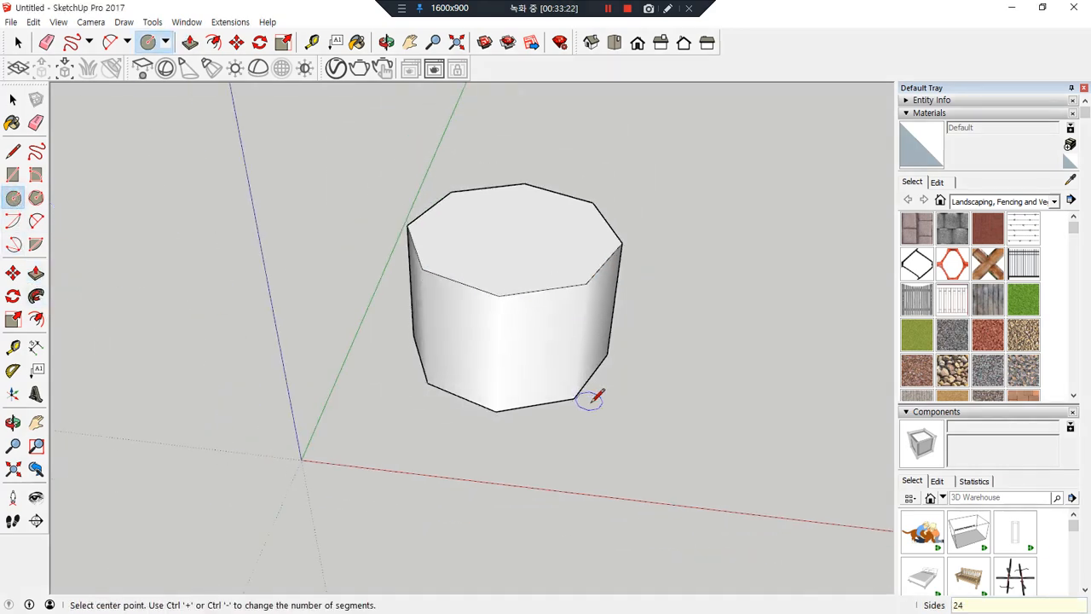
{"action": "left_click", "coordinate": [783, 401]}
{"action": "left_click", "coordinate": [842, 404]}
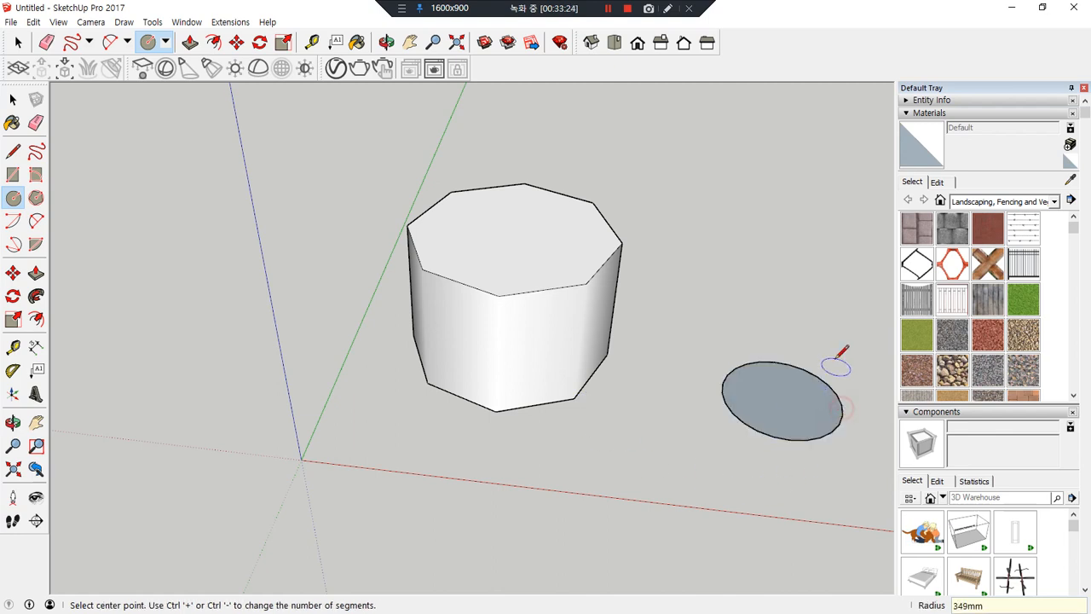
- Pull the 24-sided circle up into a cylinder about 980 mm tall and compare it with the eight-sided solid
{"action": "key", "text": "p"}
{"action": "left_click", "coordinate": [791, 406]}
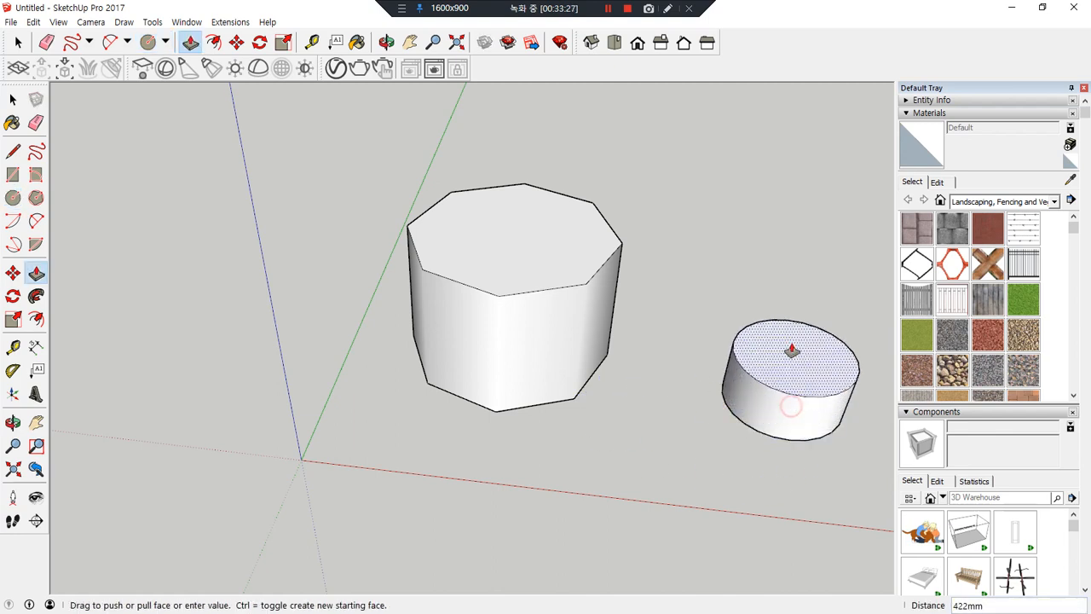
{"action": "left_click", "coordinate": [794, 267]}
{"action": "middle_click_drag", "start_coordinate": [735, 381], "coordinate": [550, 362]}
{"action": "scroll", "coordinate": [690, 386], "scroll_direction": "down", "scroll_amount": 1}
{"action": "key", "text": "p"}
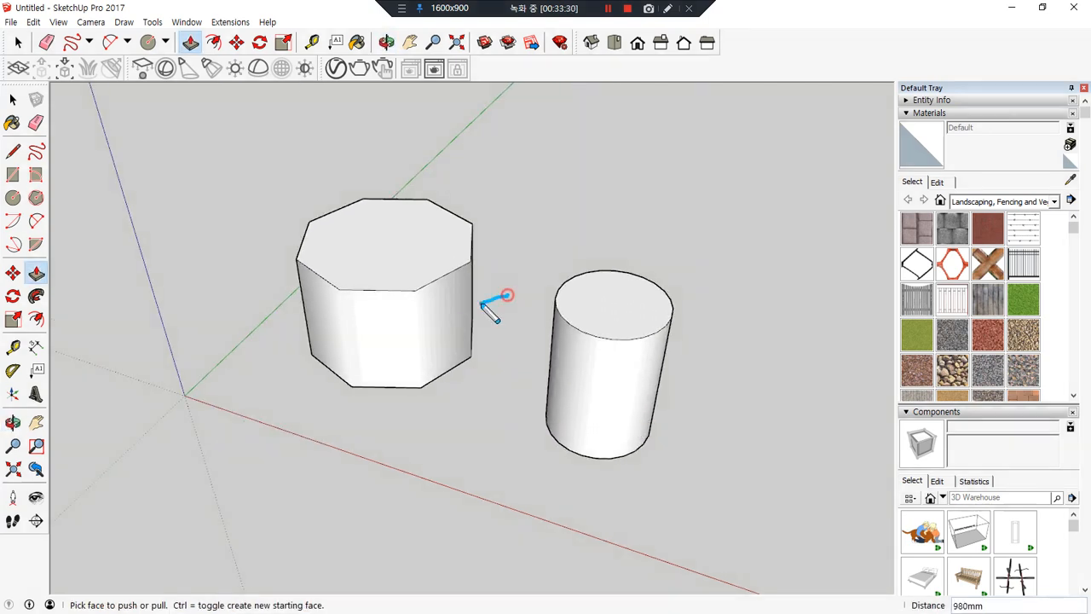
{"action": "left_click_drag", "start_coordinate": [545, 320], "coordinate": [583, 339]}
{"action": "mouse_move", "coordinate": [579, 426]}
{"action": "left_mouse_down"}
{"action": "mouse_move", "coordinate": [538, 337]}
{"action": "mouse_move", "coordinate": [579, 448]}
{"action": "left_mouse_up"}
{"action": "left_click_drag", "start_coordinate": [680, 373], "coordinate": [758, 375]}
{"action": "left_click_drag", "start_coordinate": [746, 353], "coordinate": [744, 401]}
{"action": "mouse_move", "coordinate": [537, 524]}
{"action": "left_mouse_down"}
{"action": "mouse_move", "coordinate": [390, 139]}
{"action": "mouse_move", "coordinate": [699, 477]}
{"action": "mouse_move", "coordinate": [503, 494]}
{"action": "mouse_move", "coordinate": [482, 477]}
{"action": "left_mouse_up"}
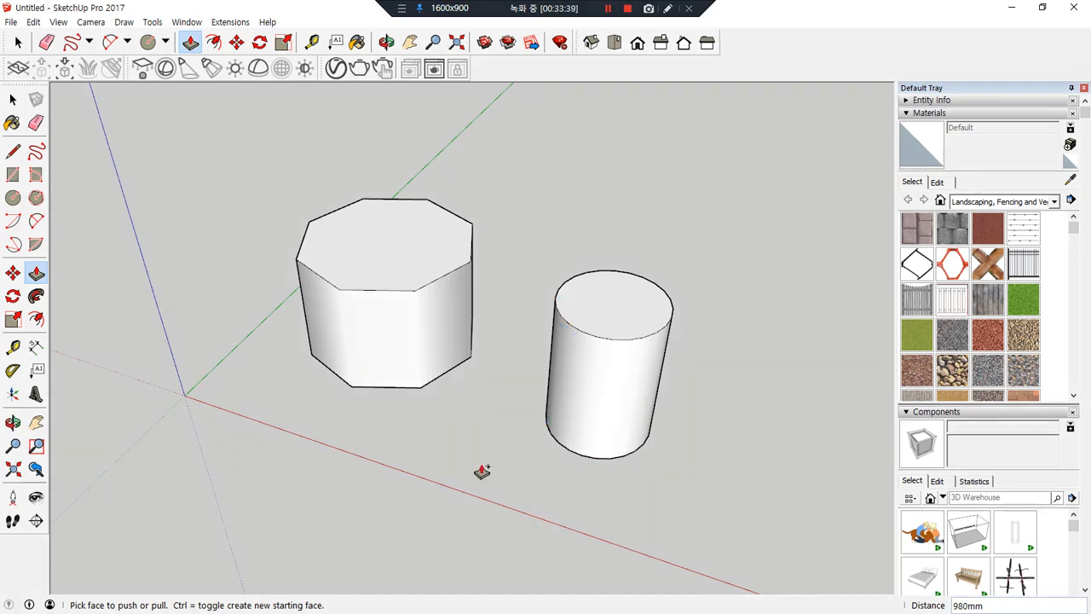
- Delete the eight-sided solid and the cylinder so the ground is empty
{"action": "key", "text": "space"}
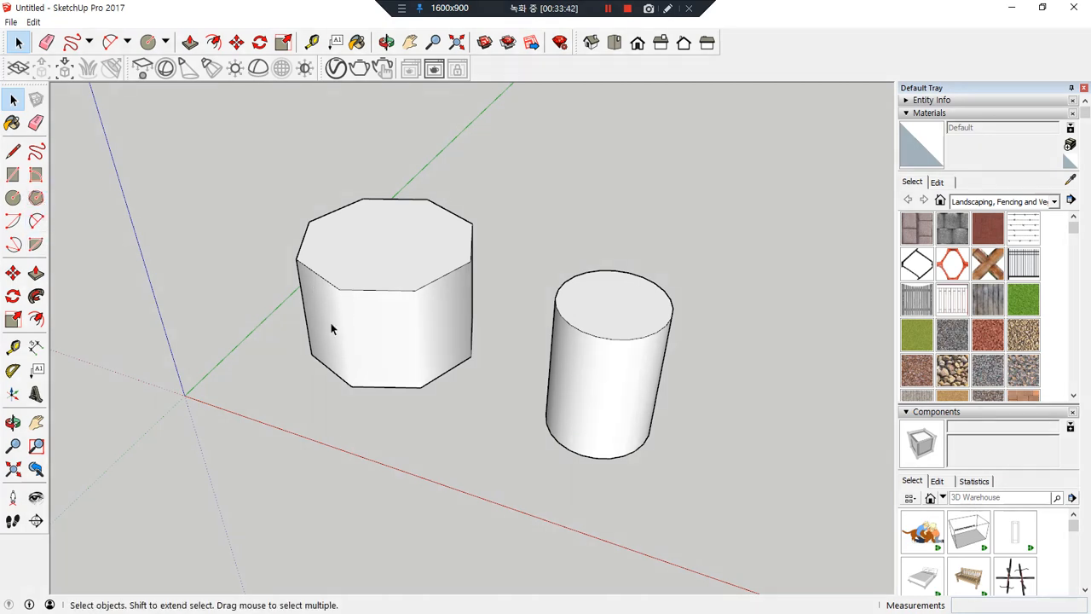
{"action": "triple_click", "coordinate": [418, 264]}
{"action": "key", "text": "Delete"}
{"action": "triple_click", "coordinate": [619, 306]}
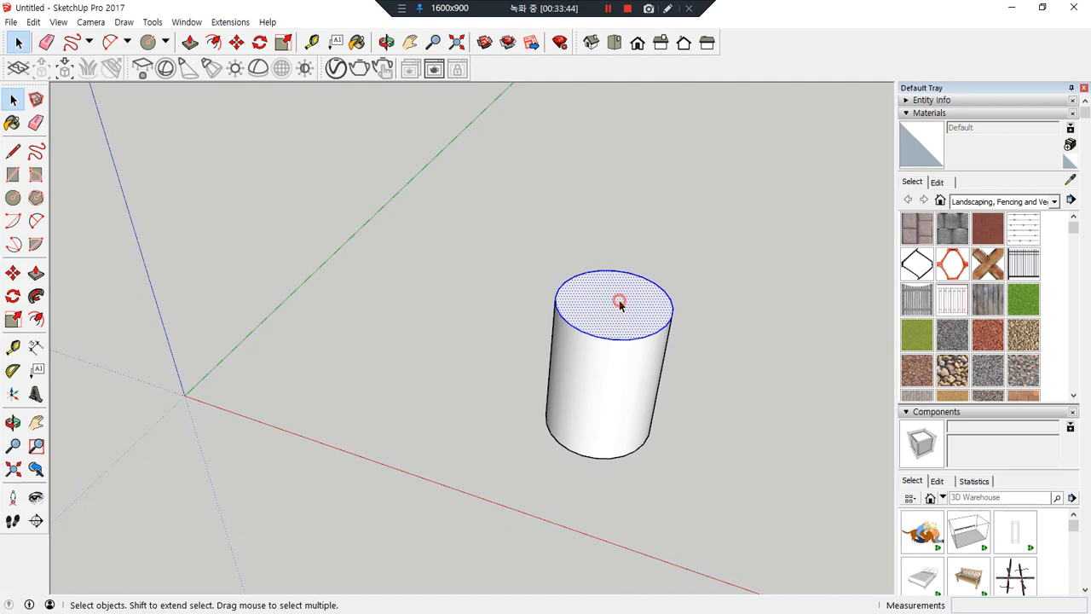
{"action": "key", "text": "Delete"}
- Draw a circumscribed eight-sided polygon of about 670 mm radius on the ground near the origin, aligned to the red axis
{"action": "left_click", "coordinate": [36, 198]}
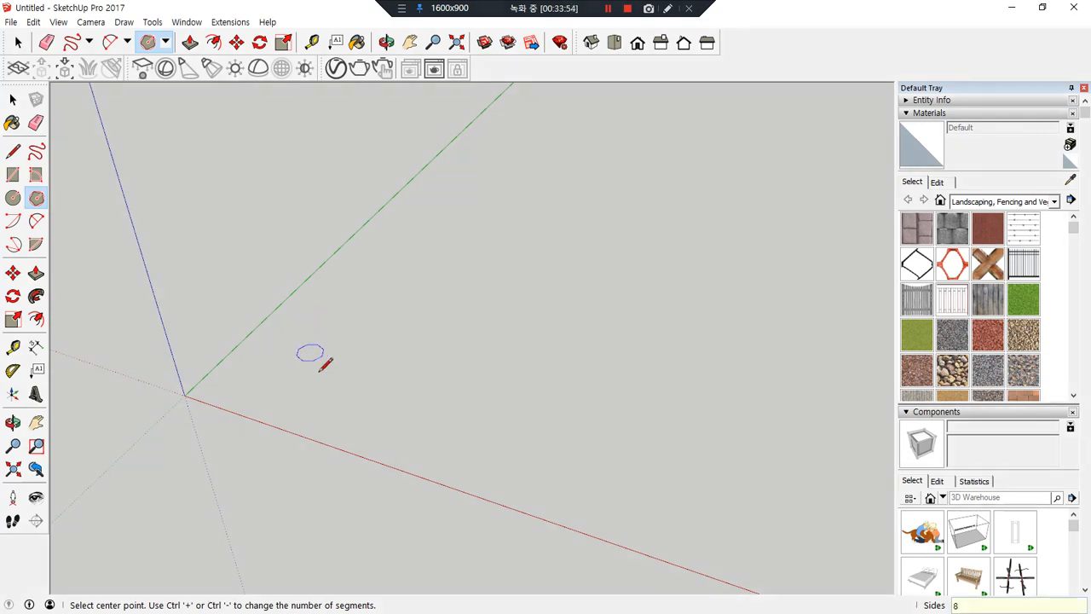
{"action": "left_click", "coordinate": [359, 348]}
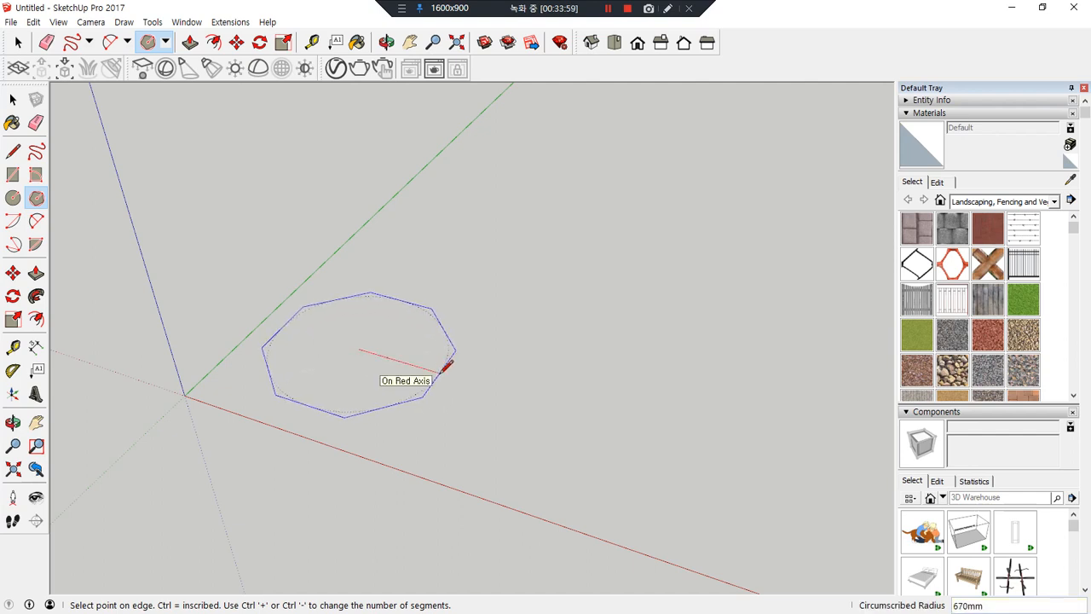
{"action": "left_click", "coordinate": [446, 365]}
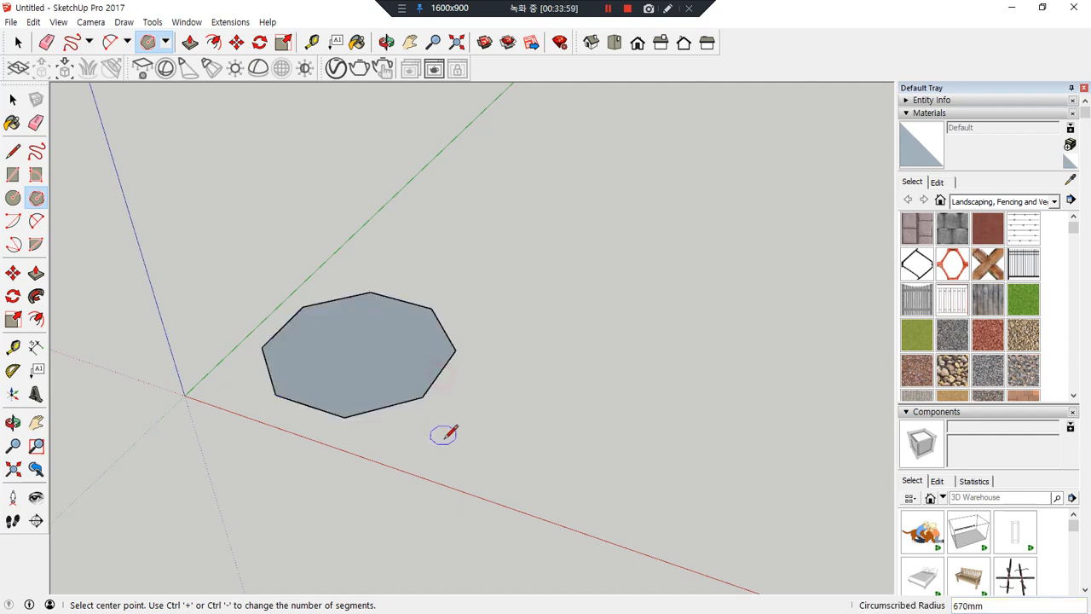
- Switch the Polygon tool to inscribed radius and draw an octagon of about 550 mm radius beside the first one
{"action": "left_click", "coordinate": [611, 407]}
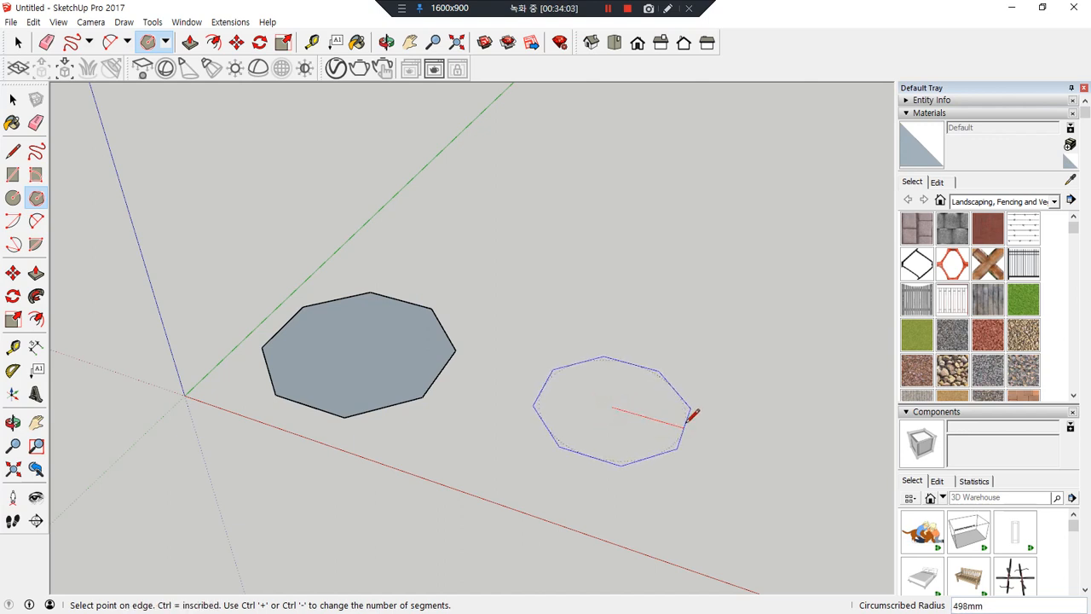
{"action": "key", "text": "ctrl"}
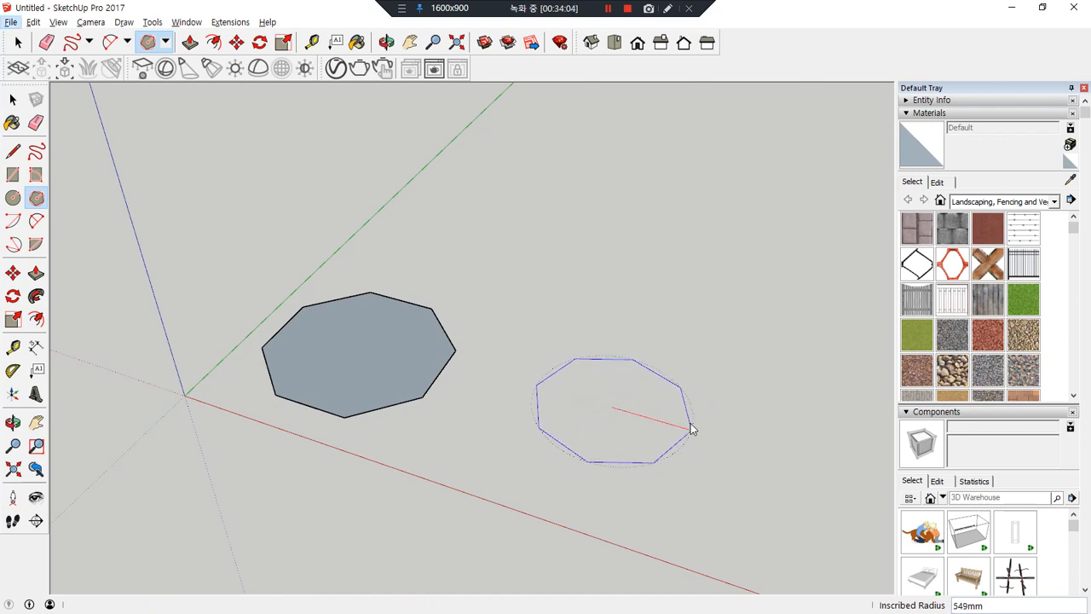
{"action": "left_click", "coordinate": [689, 435]}
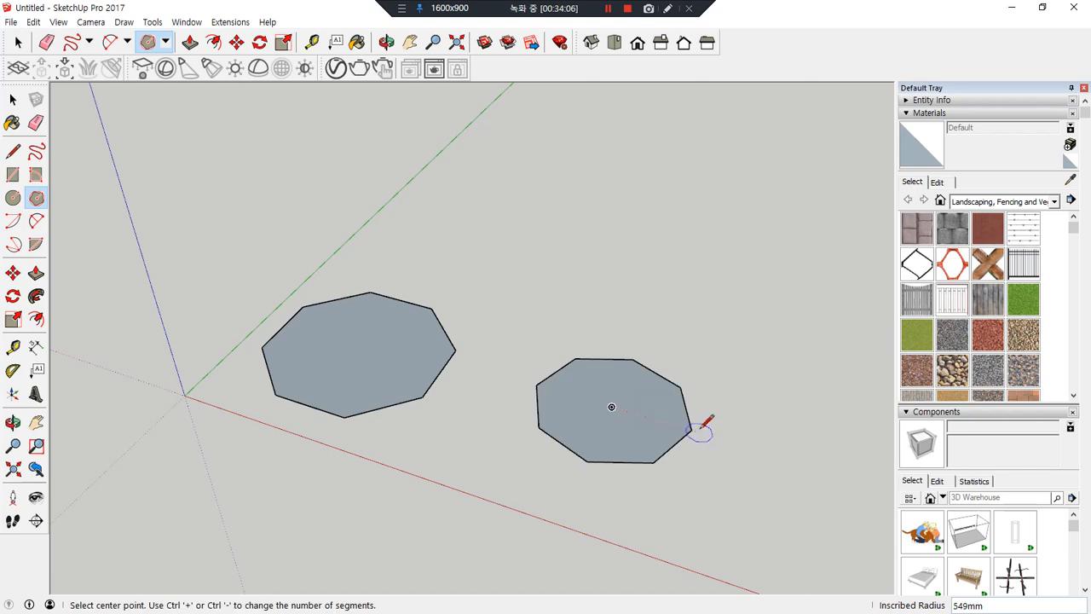
- Draw a larger inscribed octagon behind the first two, and a circumscribed octagon of about 720 mm radius overlapping its corner
{"action": "left_click", "coordinate": [491, 220]}
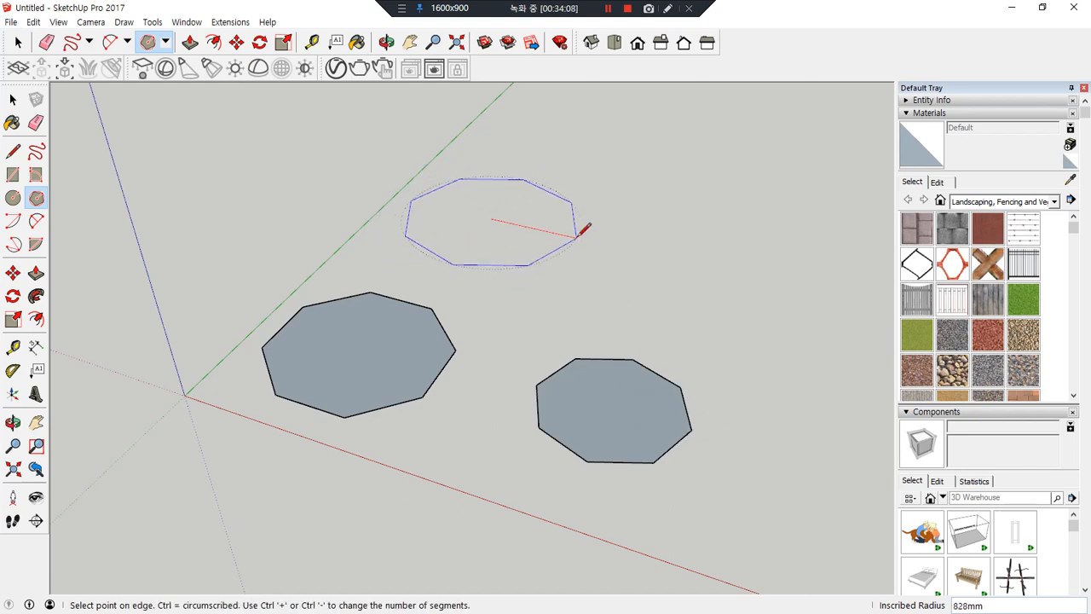
{"action": "key", "text": "alt"}
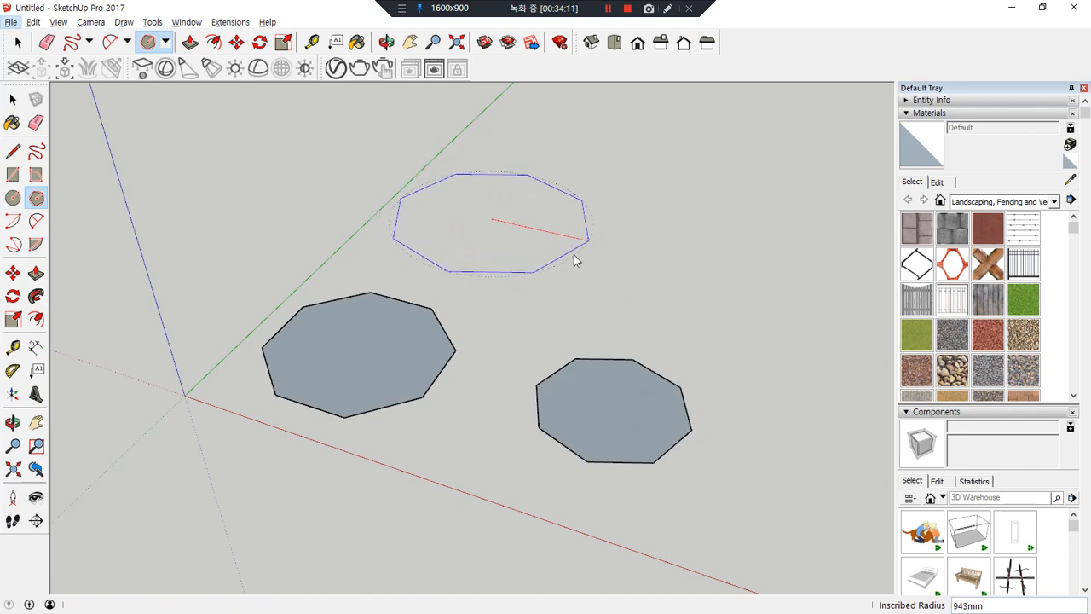
{"action": "key", "text": "alt"}
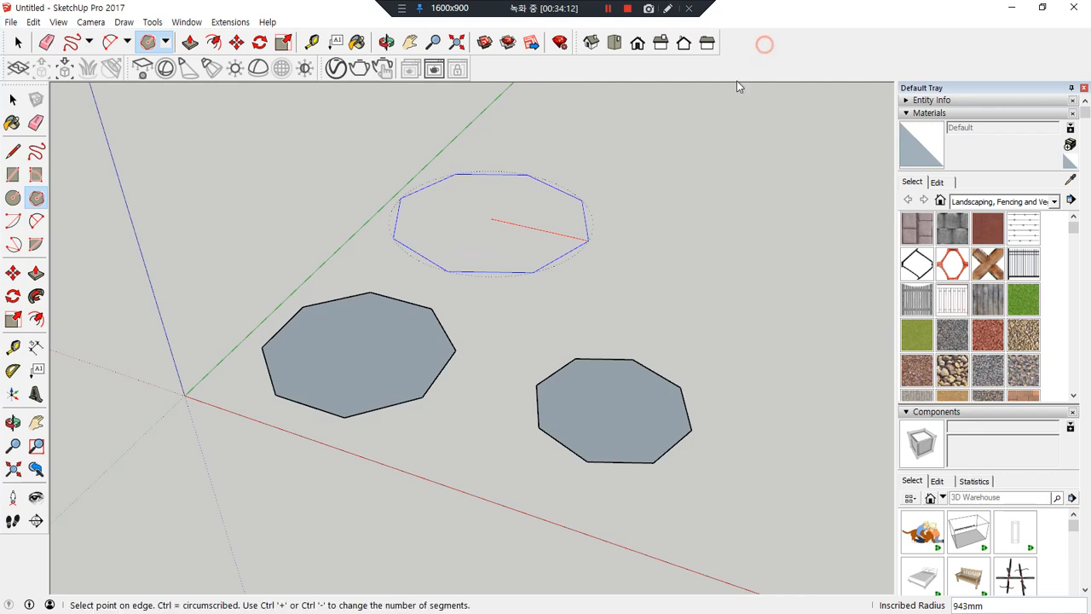
{"action": "left_click", "coordinate": [596, 230]}
{"action": "left_click", "coordinate": [657, 258]}
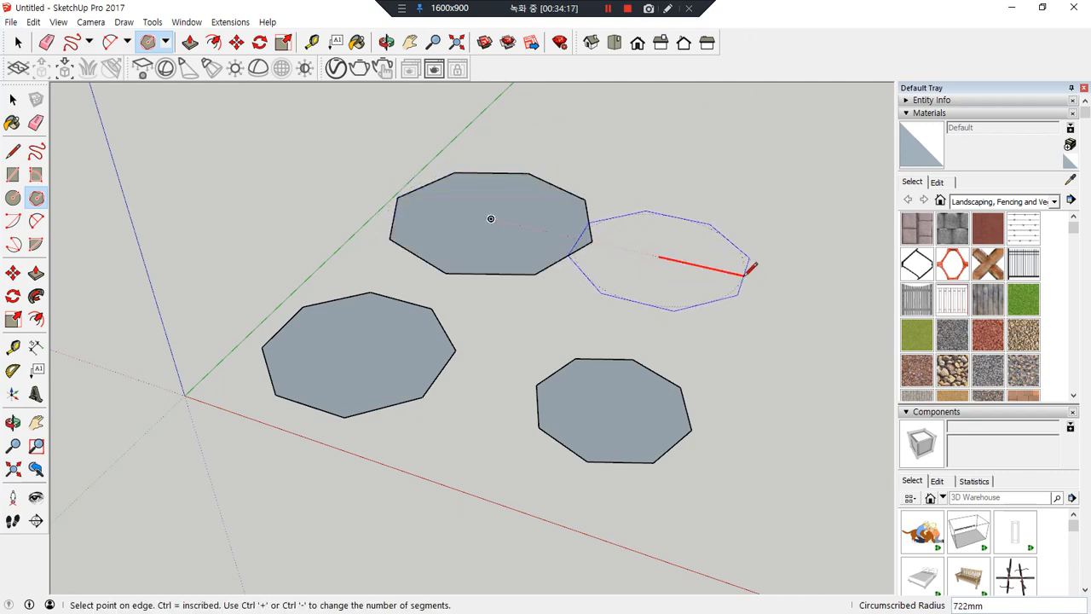
{"action": "left_click", "coordinate": [749, 267]}
- Draw three circumscribed octagons on the ground: two beyond the green axis and one beside the origin
{"action": "left_click", "coordinate": [235, 196]}
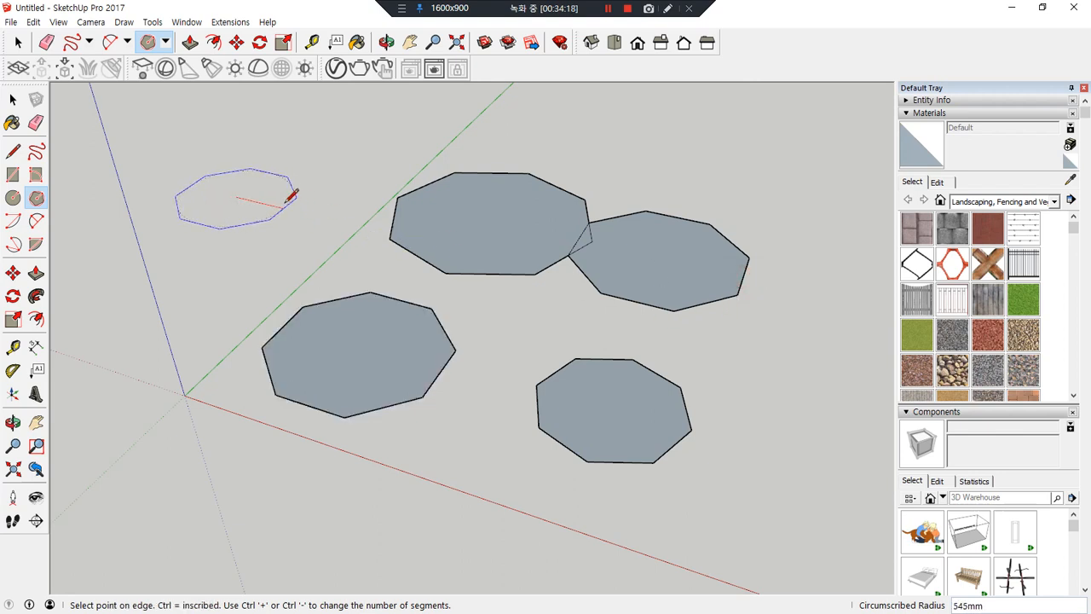
{"action": "left_click", "coordinate": [294, 194]}
{"action": "left_click", "coordinate": [138, 272]}
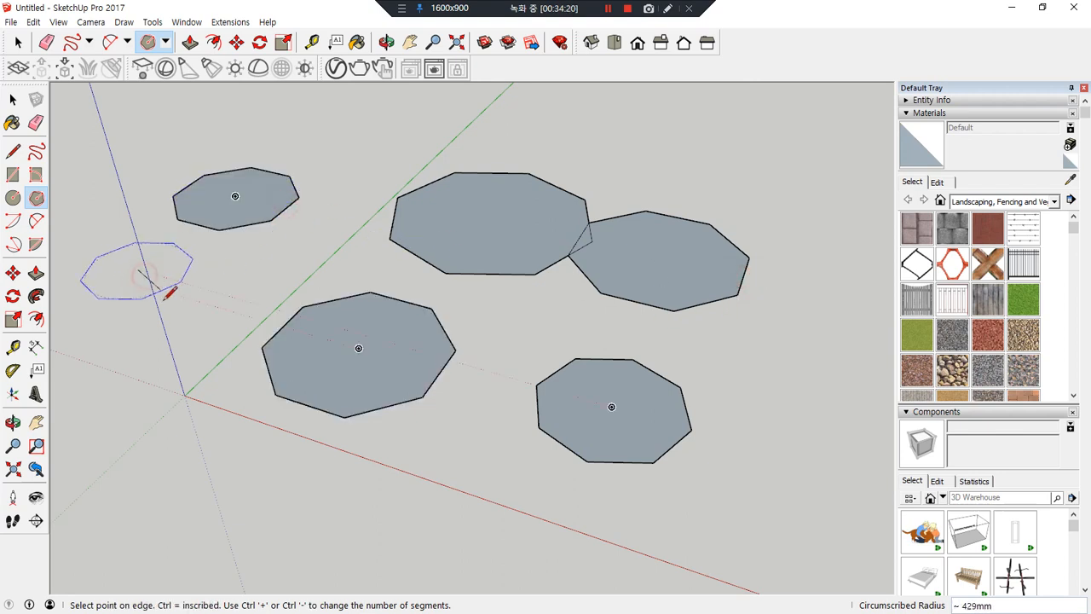
{"action": "left_click", "coordinate": [204, 274]}
{"action": "left_click", "coordinate": [151, 415]}
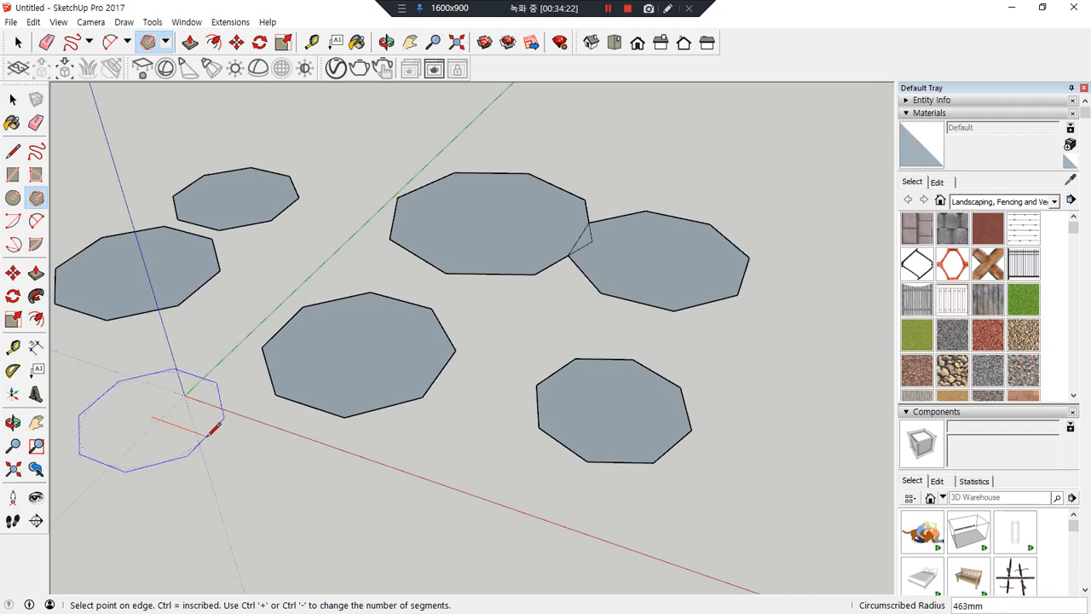
{"action": "left_click", "coordinate": [223, 419]}
- Draw three inscribed octagons of about 420, 280 and 320 mm radius, two across the red axis and one beyond the others
{"action": "left_click", "coordinate": [286, 468]}
{"action": "left_click", "coordinate": [349, 471]}
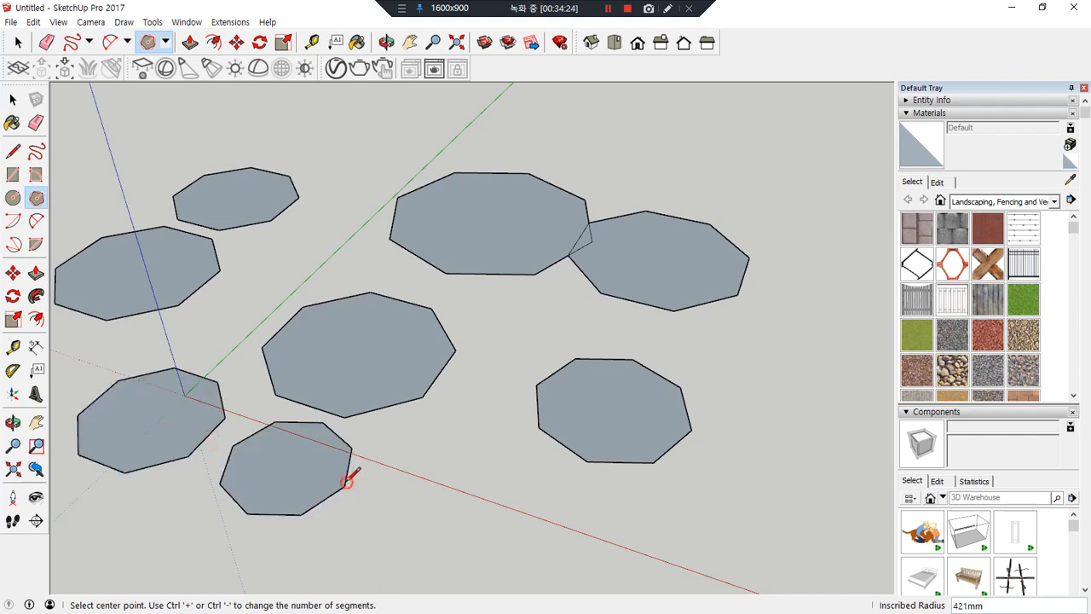
{"action": "left_click", "coordinate": [453, 503]}
{"action": "left_click", "coordinate": [498, 504]}
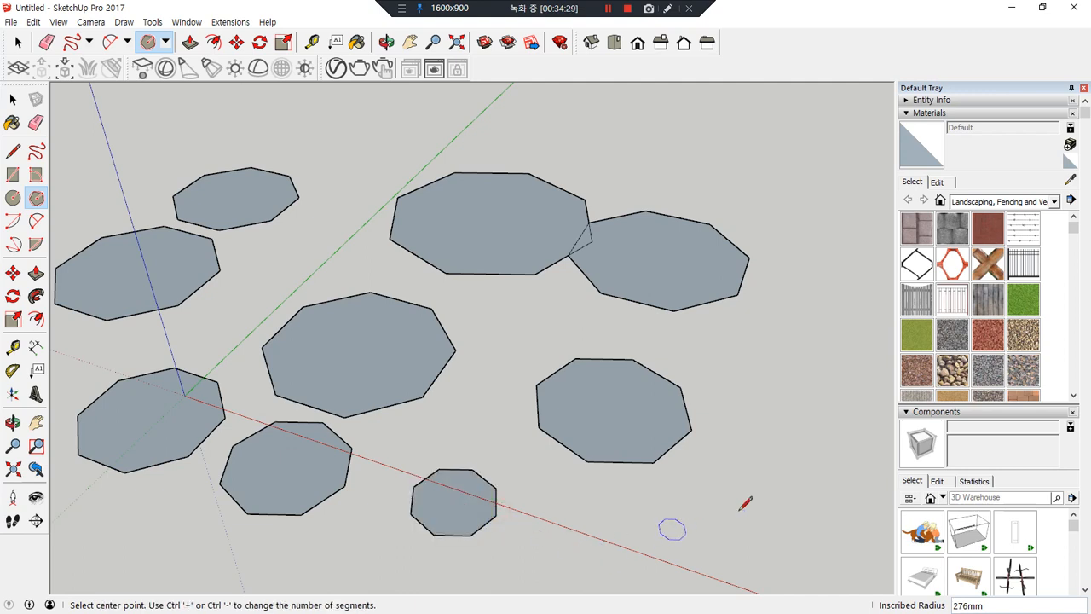
{"action": "left_click", "coordinate": [765, 379]}
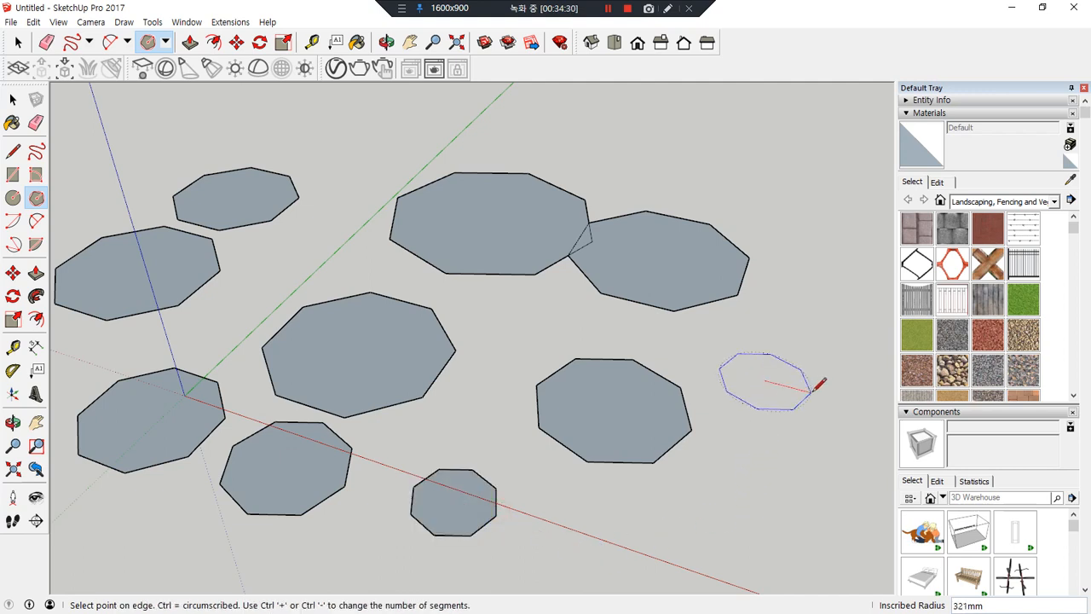
{"action": "left_click", "coordinate": [814, 393]}
- Select all the octagons on the ground together and delete them
{"action": "scroll", "coordinate": [518, 242], "scroll_direction": "down", "scroll_amount": 5}
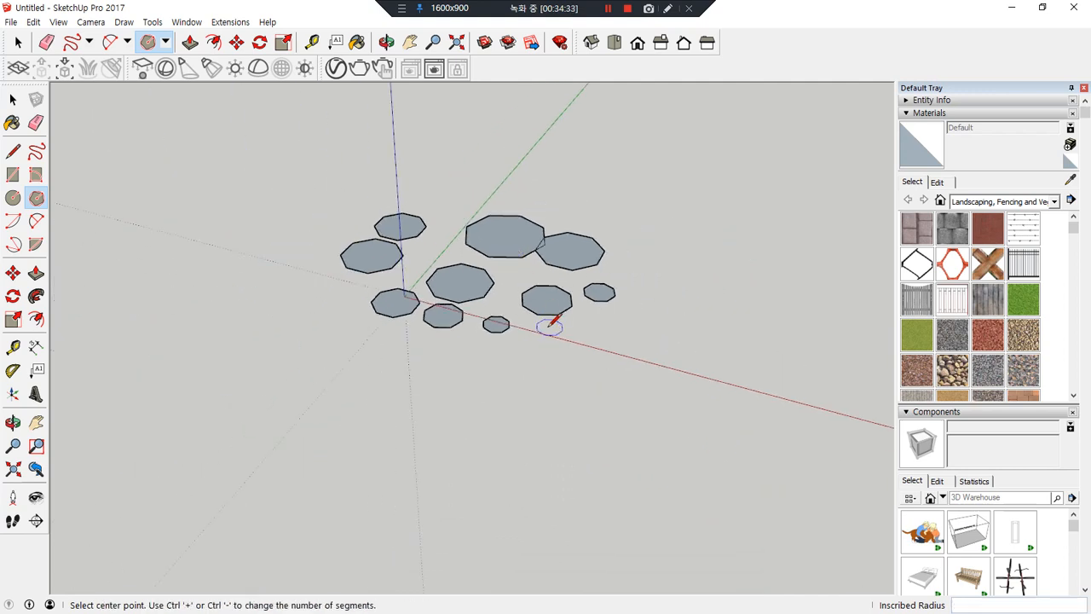
{"action": "key", "text": "space"}
{"action": "left_click_drag", "start_coordinate": [278, 120], "coordinate": [774, 515]}
{"action": "key", "text": "Delete"}
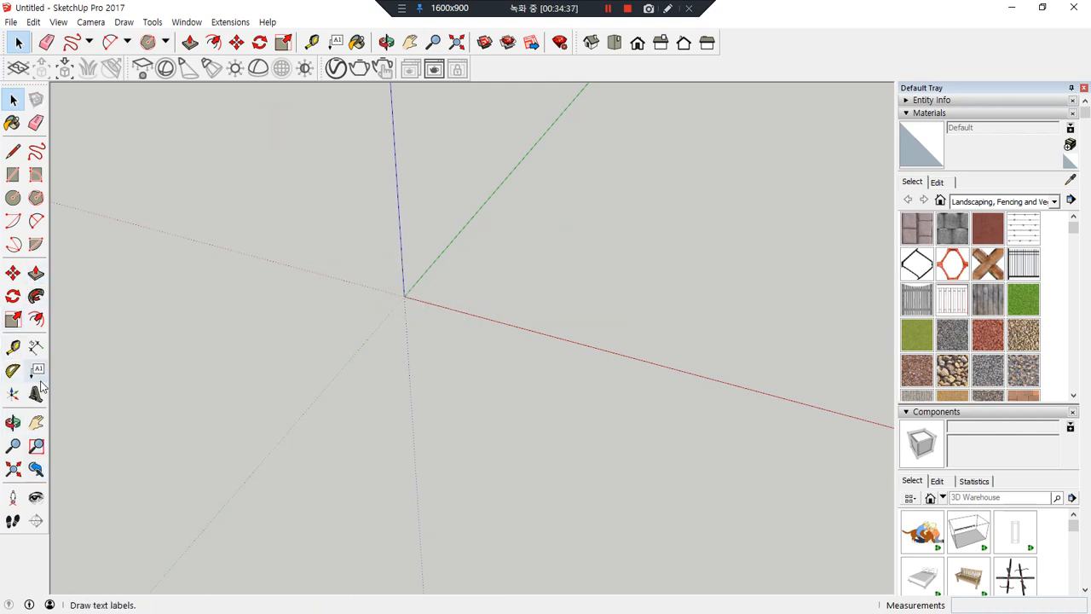
- Draw an eight-sided polygon with an inscribed radius of 1000 mm on the ground, aligned to the red axis
{"action": "key", "text": "shift+z"}
{"action": "middle_click_drag", "start_coordinate": [542, 346], "coordinate": [178, 340]}
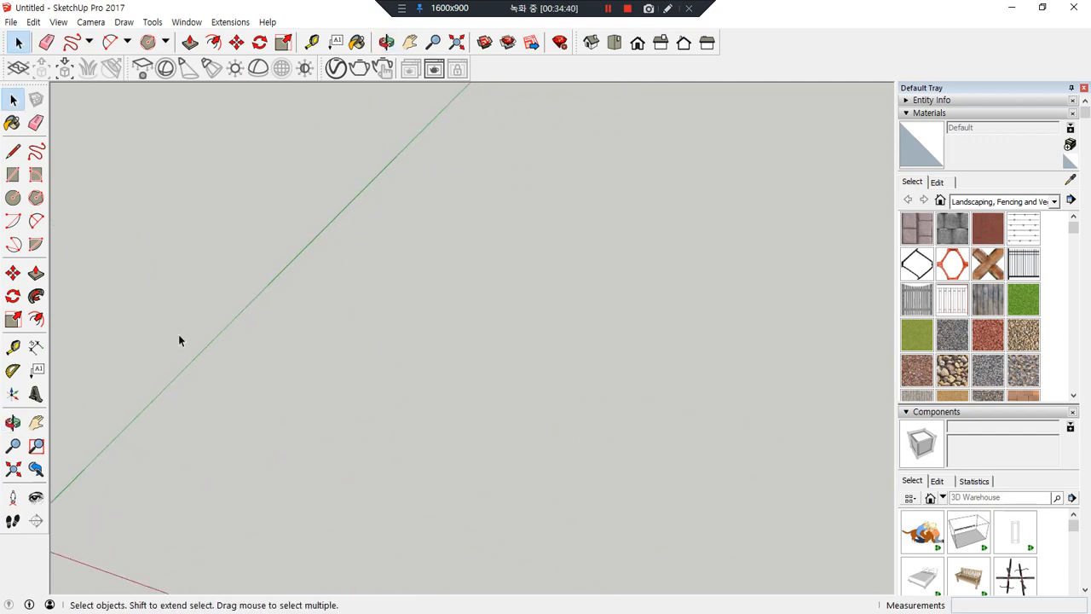
{"action": "left_click", "coordinate": [36, 197]}
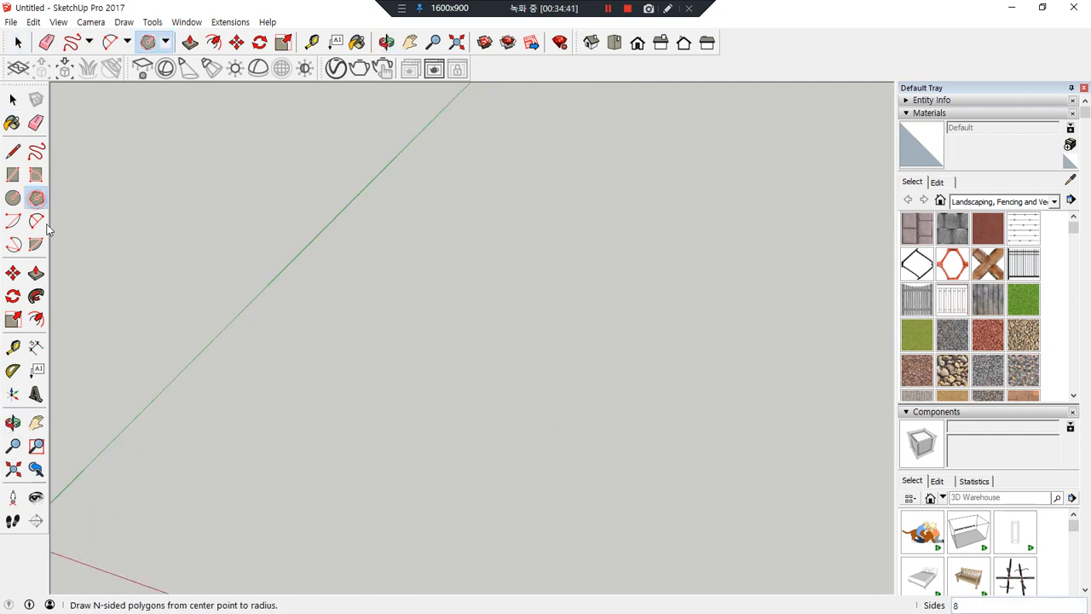
{"action": "left_click", "coordinate": [482, 331]}
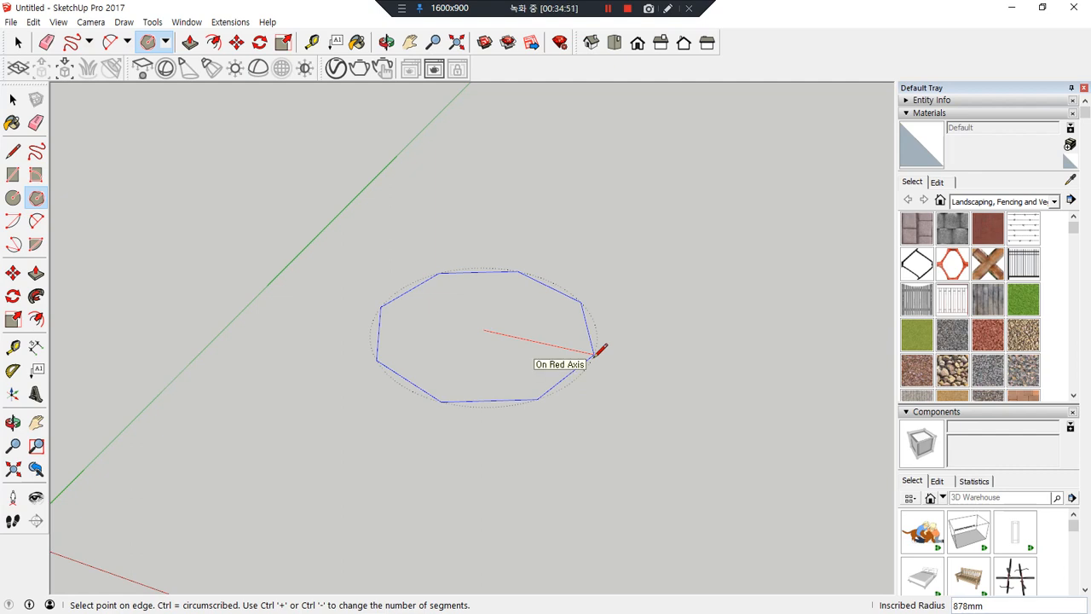
{"action": "key", "text": "Return"}
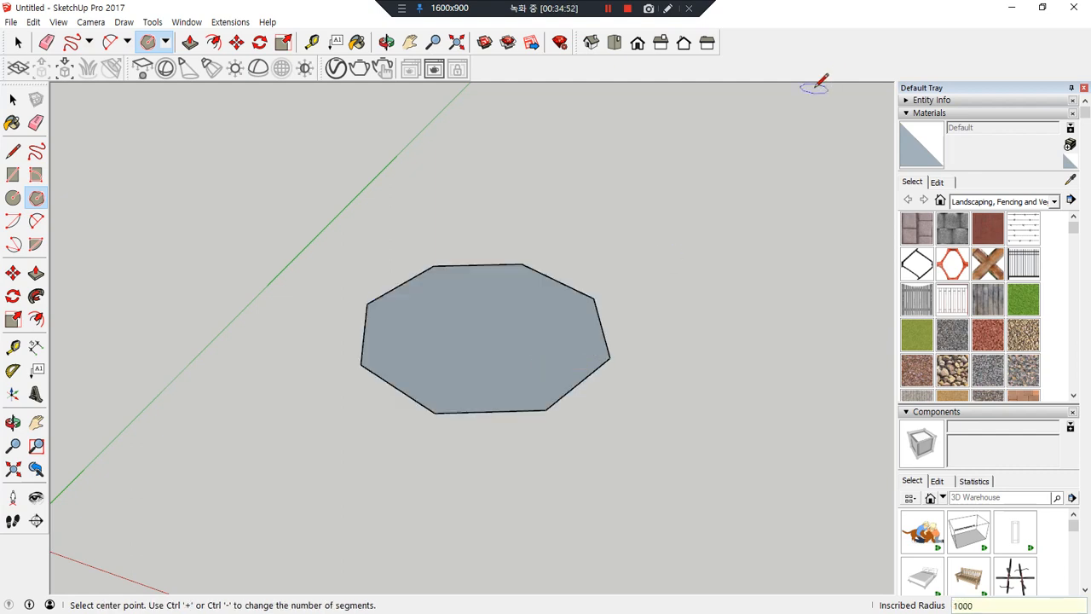
{"action": "scroll", "coordinate": [697, 168], "scroll_direction": "down", "scroll_amount": 1}
{"action": "scroll", "coordinate": [520, 277], "scroll_direction": "down", "scroll_amount": 1}
{"action": "scroll", "coordinate": [677, 298], "scroll_direction": "down", "scroll_amount": 1}
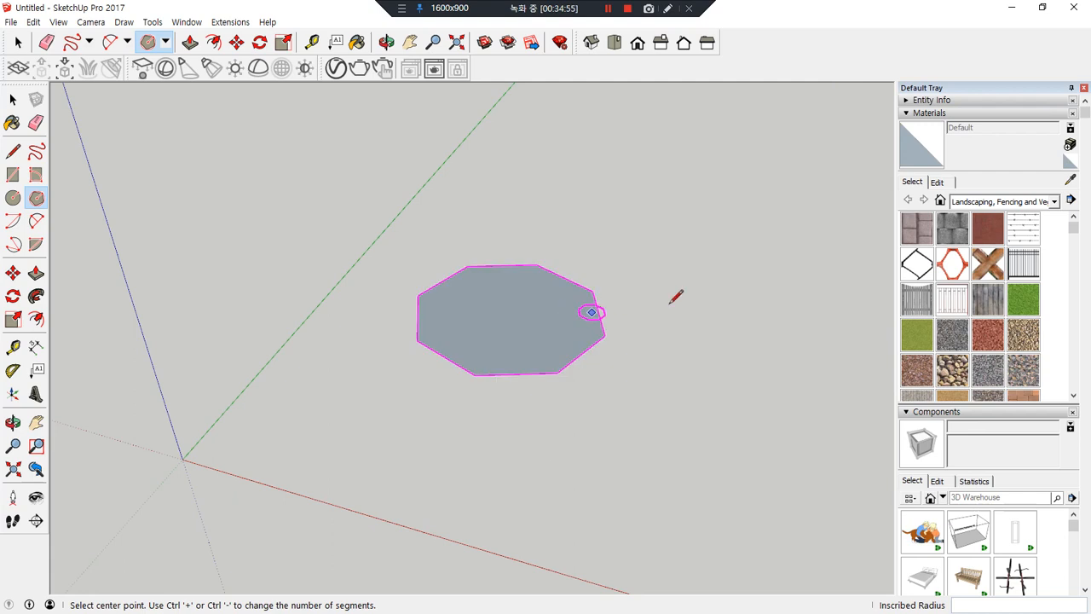
{"action": "middle_click_drag", "start_coordinate": [677, 298], "coordinate": [553, 304]}
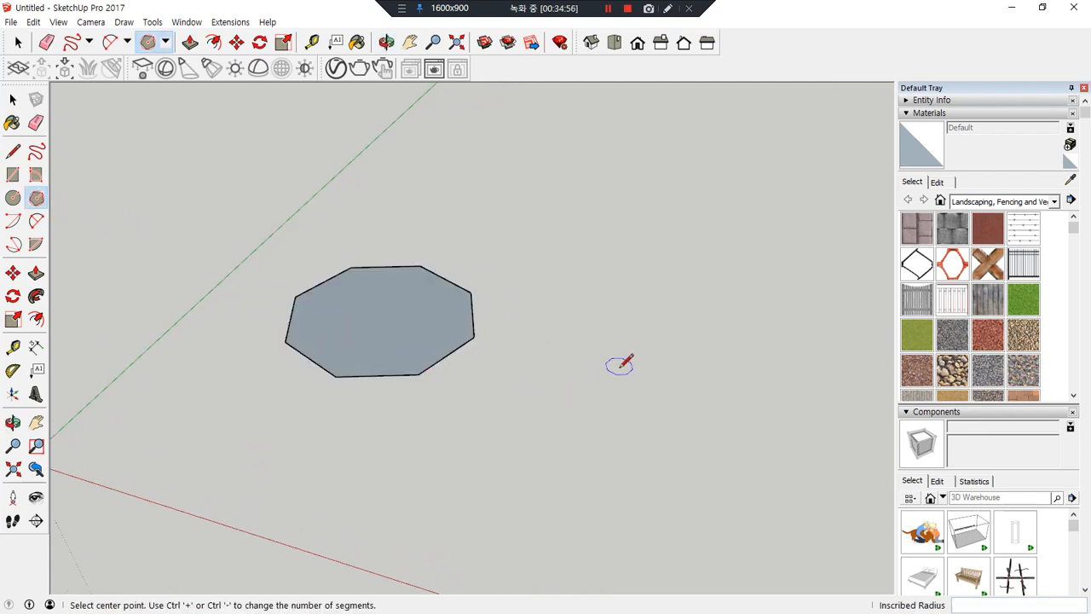
{"action": "left_click", "coordinate": [620, 367]}
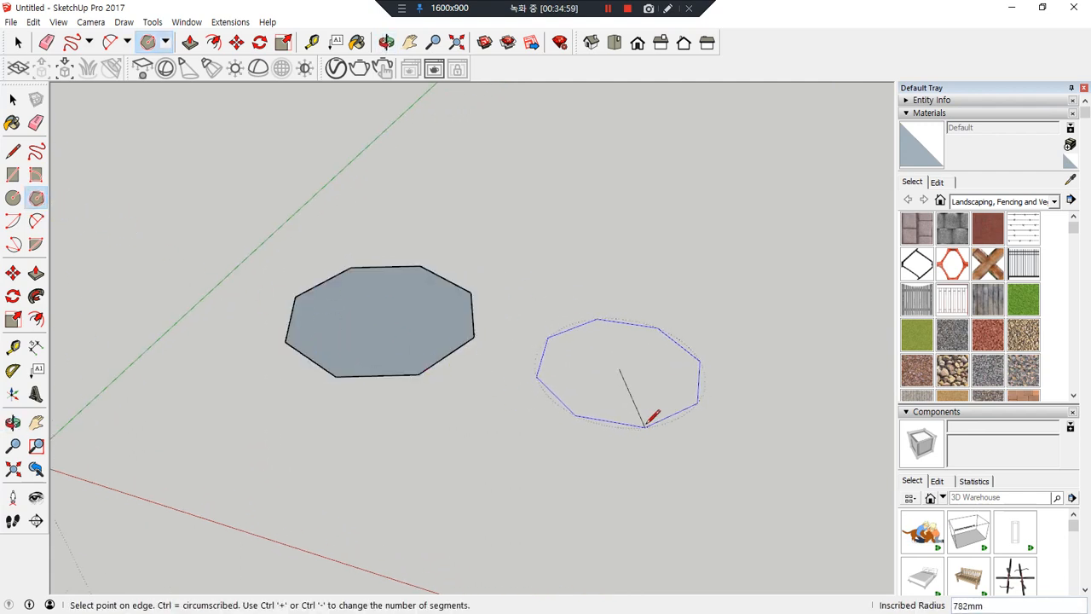
{"action": "key", "text": "Escape"}
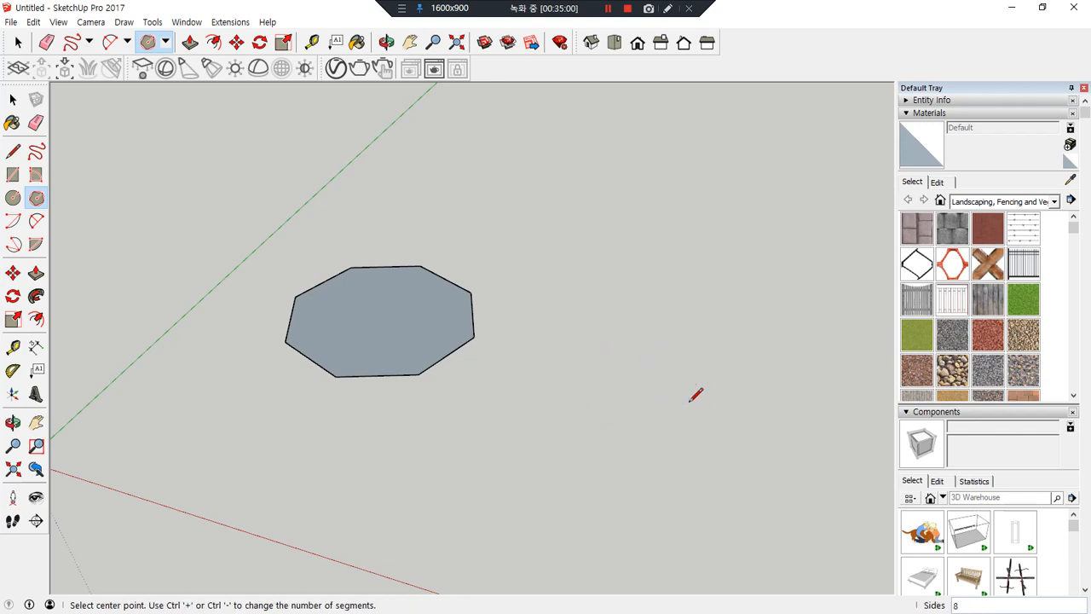
{"action": "left_click", "coordinate": [634, 376]}
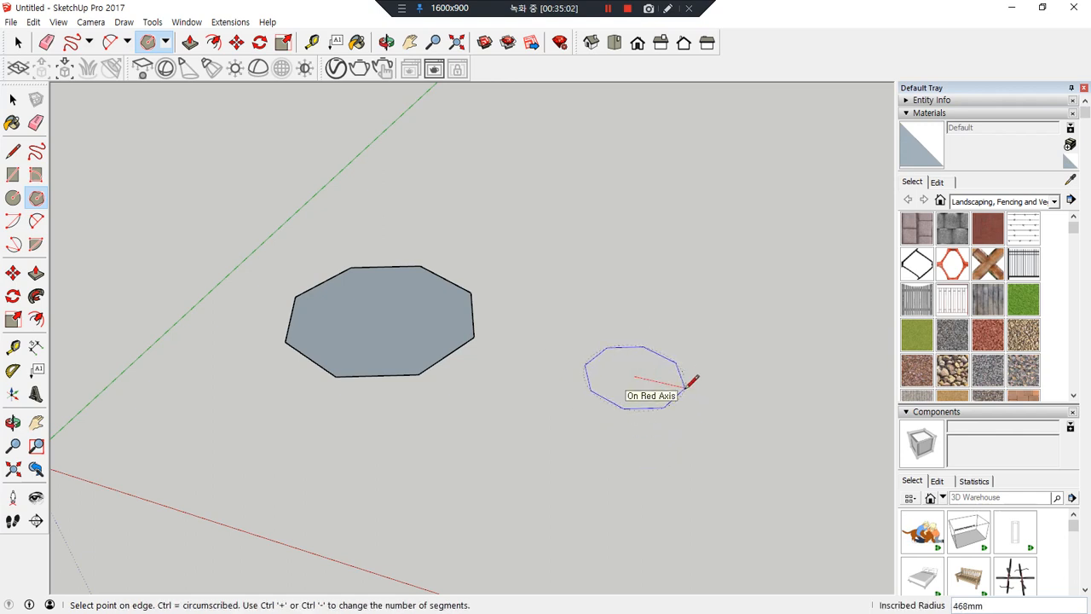
{"action": "key", "text": "Escape"}
- Draw a second eight-sided polygon with an inscribed radius of 1000 mm beside the first, aligned to the red axis
{"action": "left_click", "coordinate": [13, 198]}
{"action": "left_click", "coordinate": [36, 198]}
{"action": "left_click", "coordinate": [601, 364]}
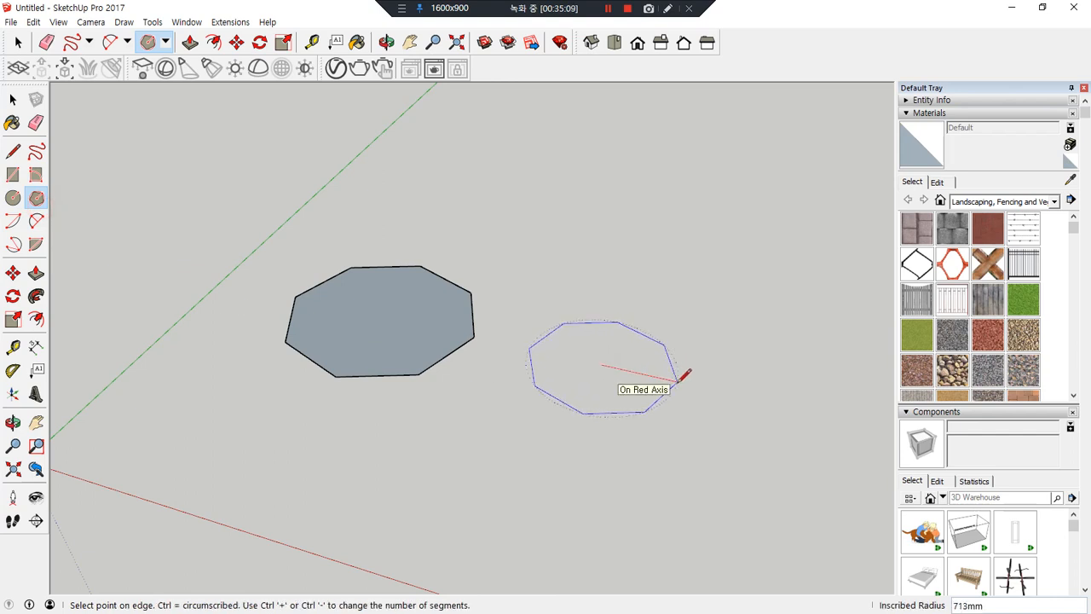
{"action": "type", "text": "1000"}
{"action": "key", "text": "Return"}
{"action": "scroll", "coordinate": [482, 292], "scroll_direction": "down", "scroll_amount": 2}
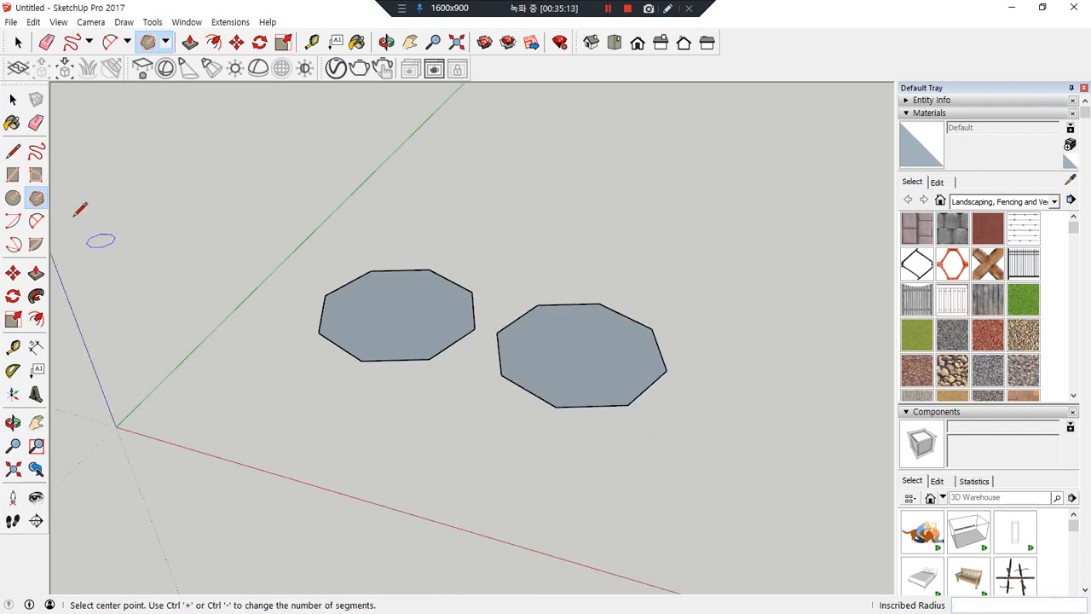
- Draw two more inscribed octagons of about 1340 mm and 840 mm radius on the ground behind the existing pair
{"action": "left_click", "coordinate": [38, 198]}
{"action": "left_click", "coordinate": [502, 197]}
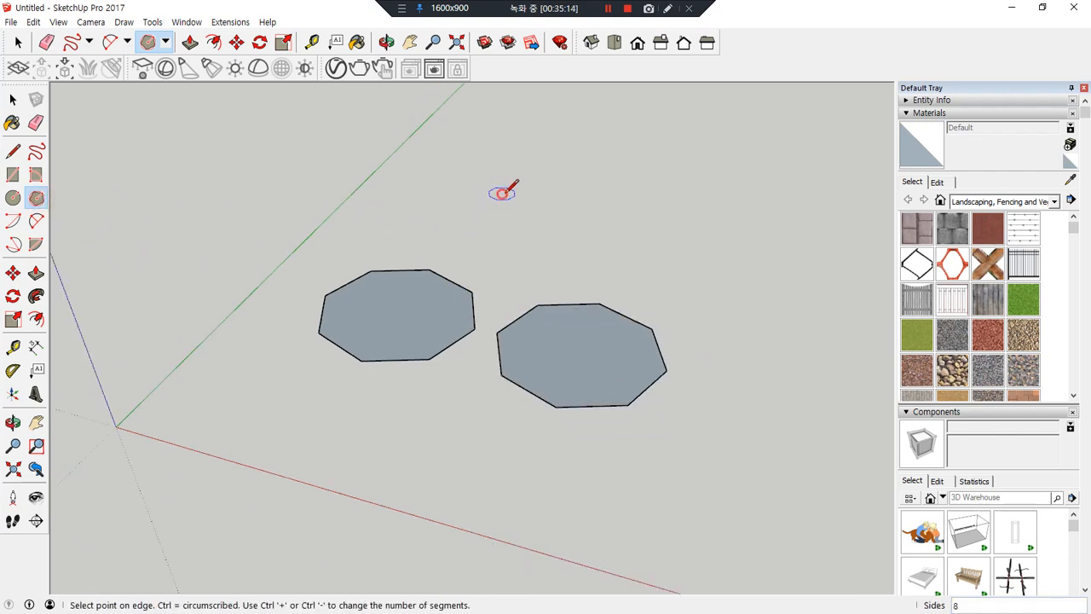
{"action": "left_click", "coordinate": [587, 209]}
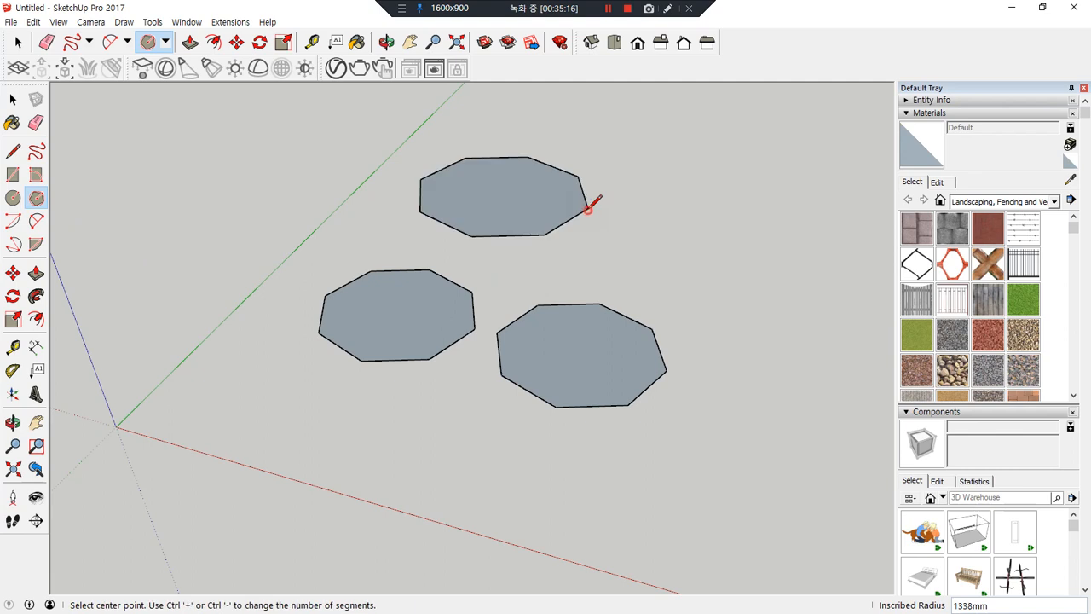
{"action": "left_click", "coordinate": [691, 226]}
{"action": "left_click", "coordinate": [750, 239]}
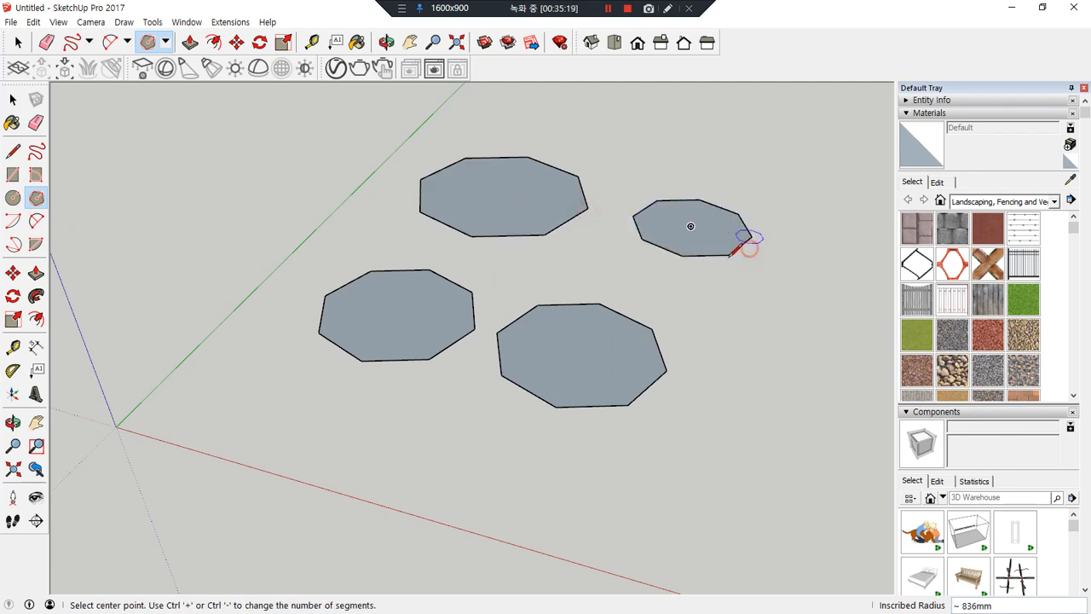
- Draw two octagons beyond the green axis, one with an inscribed radius of about 706 mm and one circumscribed at about 707 mm
{"action": "left_click", "coordinate": [227, 237]}
{"action": "left_click", "coordinate": [273, 239]}
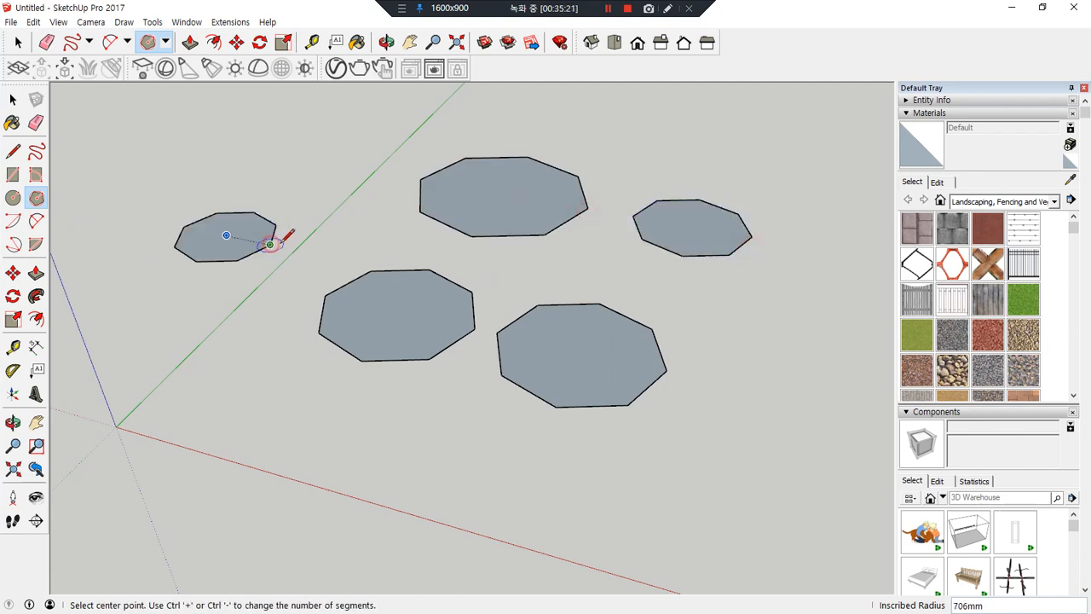
{"action": "left_click", "coordinate": [287, 183]}
{"action": "left_click", "coordinate": [334, 184]}
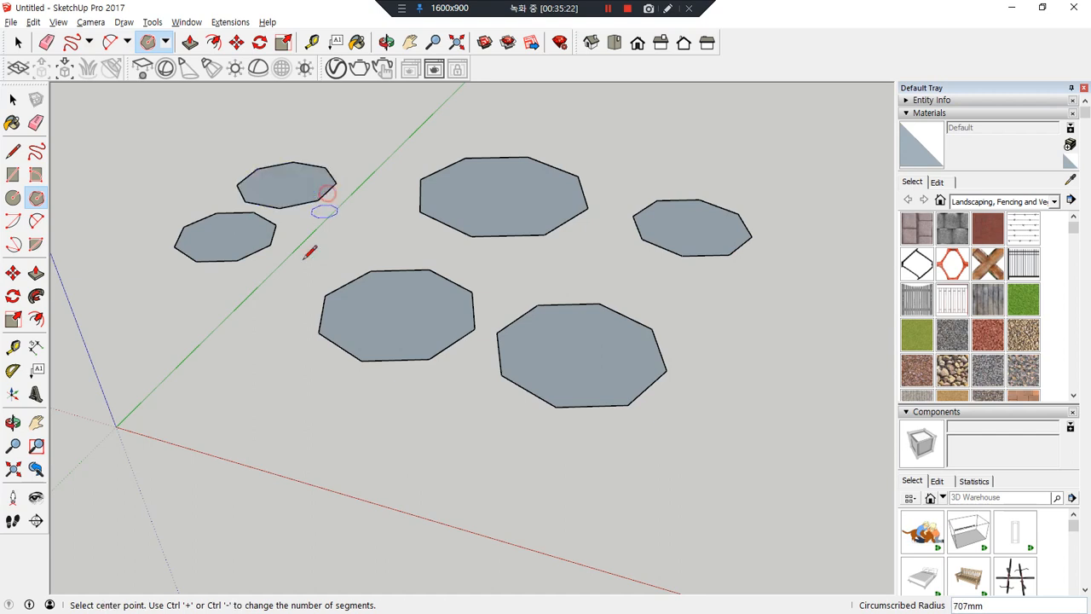
- Draw four circumscribed octagons on the ground in front of the existing ones, the first about 882 mm and the last about 628 mm in radius
{"action": "left_click", "coordinate": [243, 414]}
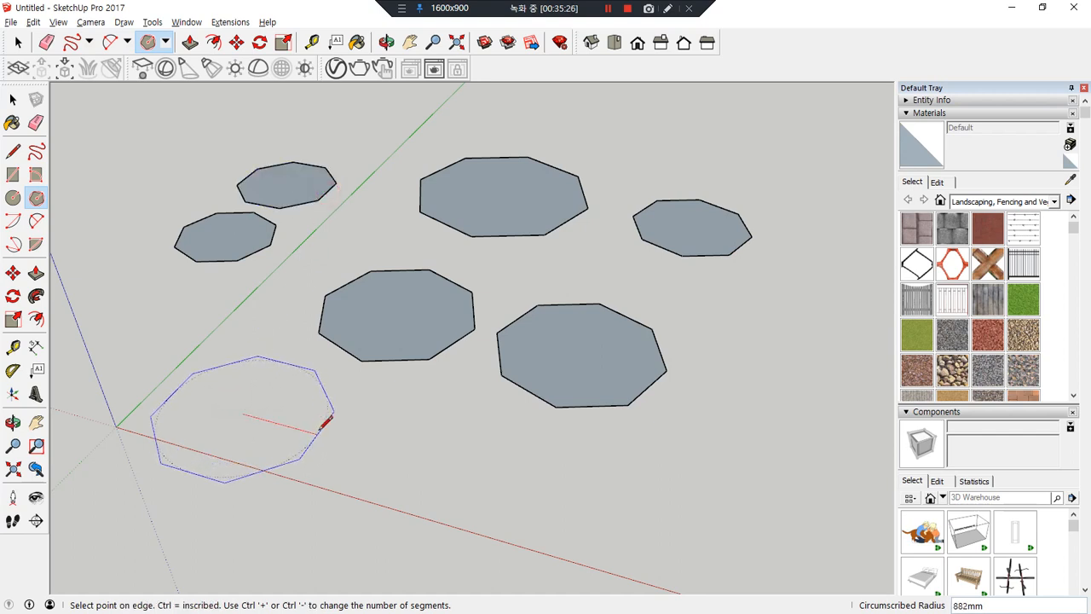
{"action": "left_click", "coordinate": [323, 427]}
{"action": "left_click", "coordinate": [456, 475]}
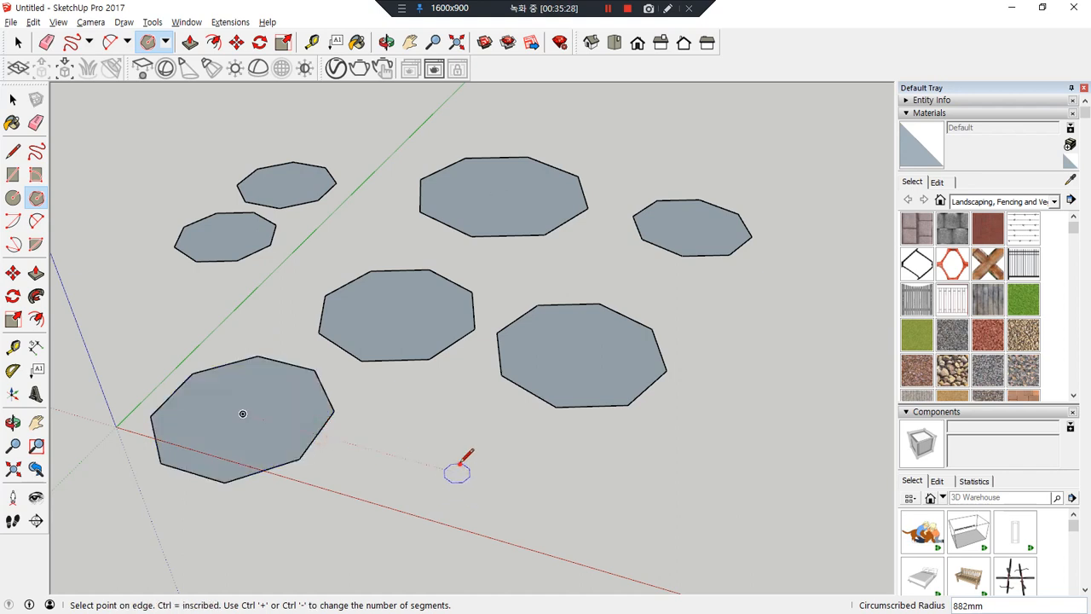
{"action": "left_click", "coordinate": [516, 479]}
{"action": "left_click", "coordinate": [649, 490]}
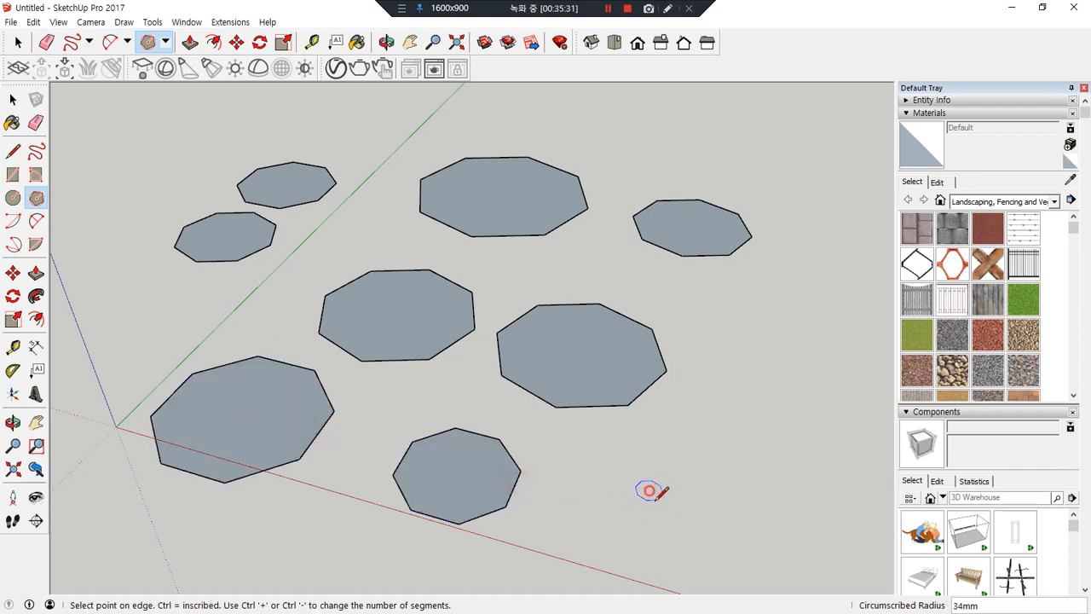
{"action": "left_click", "coordinate": [724, 498]}
{"action": "left_click", "coordinate": [741, 386]}
{"action": "left_click", "coordinate": [801, 393]}
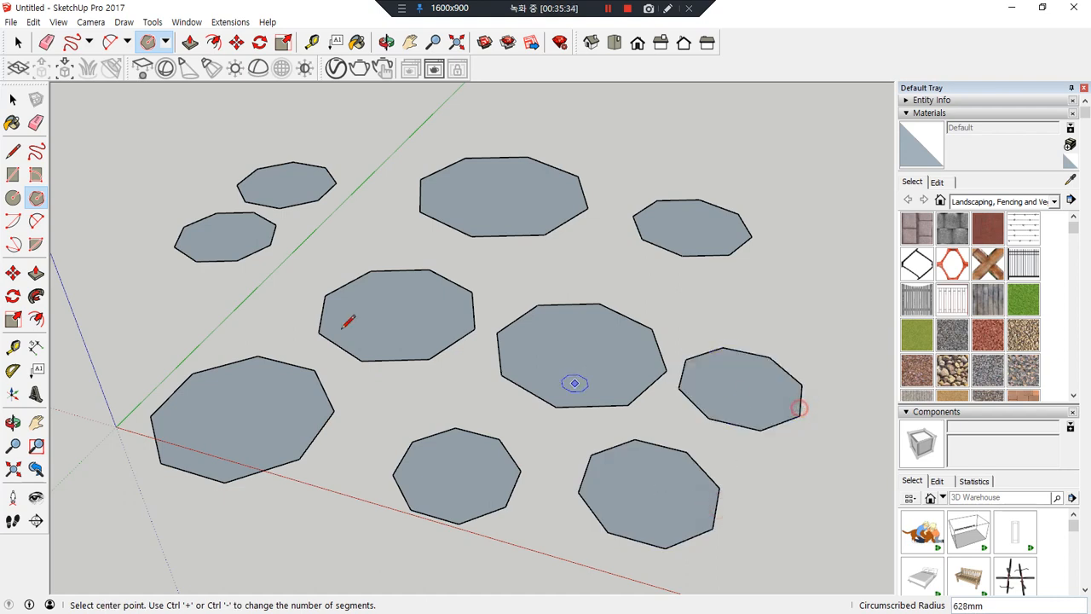
- Draw three more circumscribed octagons around the origin, one beyond the green axis and two in front of the red axis
{"action": "left_click", "coordinate": [113, 294]}
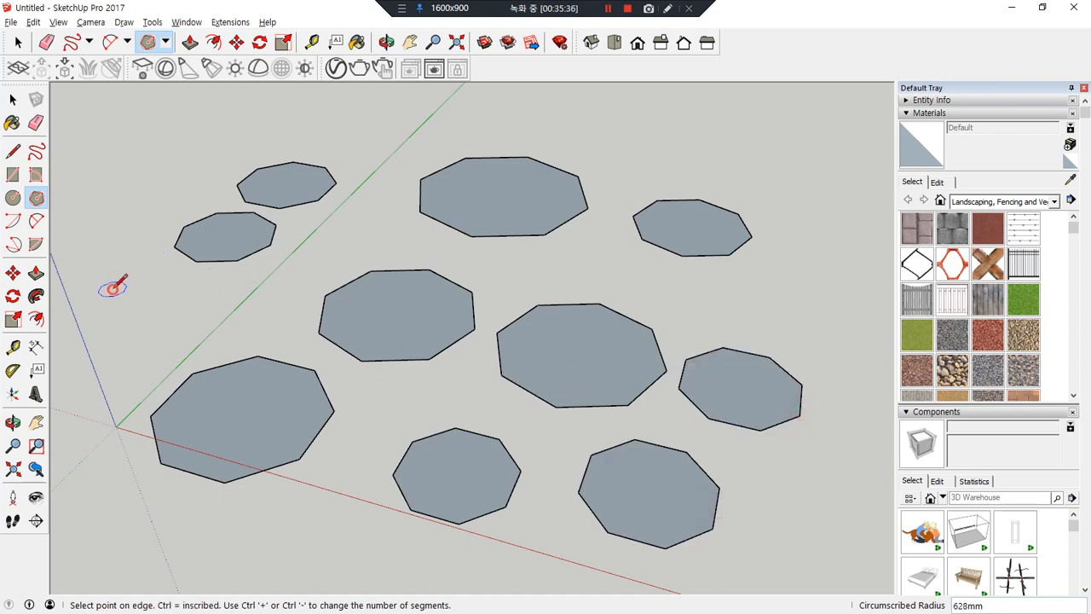
{"action": "left_click", "coordinate": [156, 303]}
{"action": "left_click", "coordinate": [98, 487]}
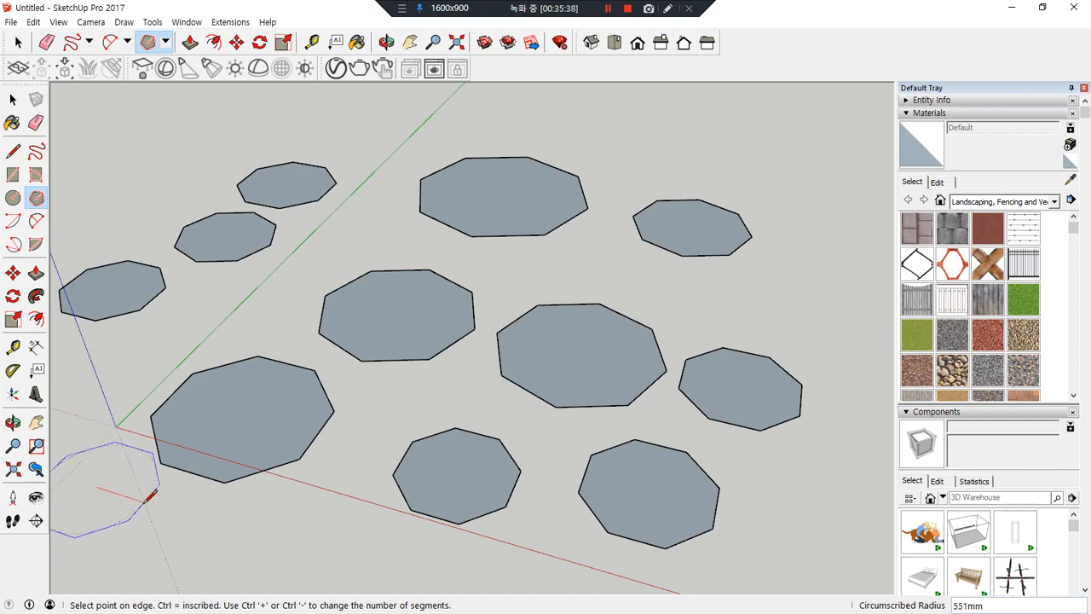
{"action": "left_click", "coordinate": [142, 504]}
{"action": "key", "text": "alt"}
{"action": "left_click", "coordinate": [263, 540]}
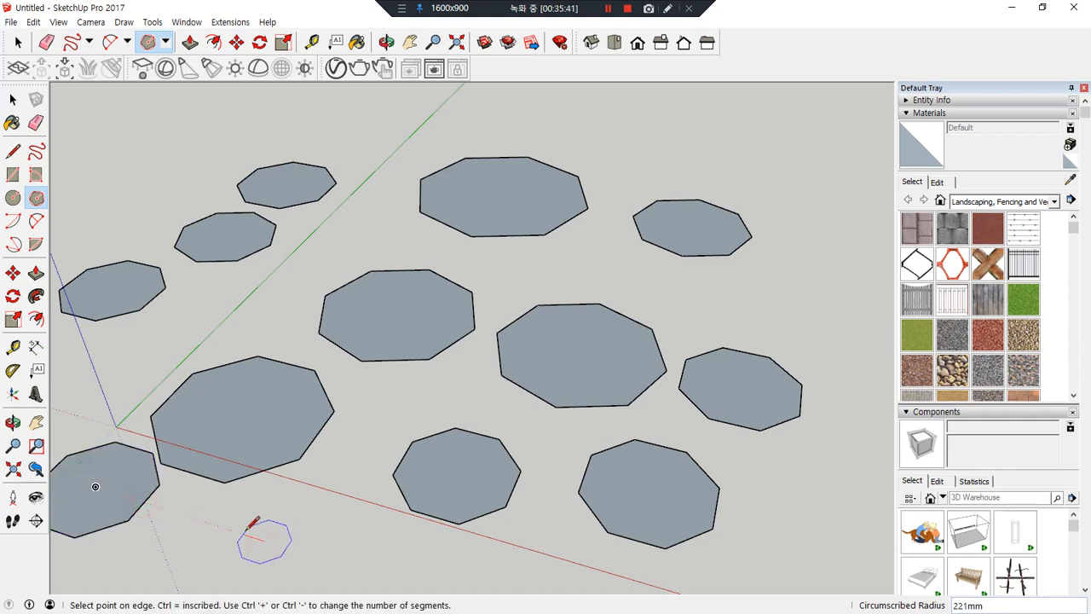
{"action": "left_click", "coordinate": [324, 539]}
- Select all the octagons on the ground together and delete them
{"action": "scroll", "coordinate": [278, 336], "scroll_direction": "down", "scroll_amount": 3}
{"action": "scroll", "coordinate": [279, 340], "scroll_direction": "down", "scroll_amount": 3}
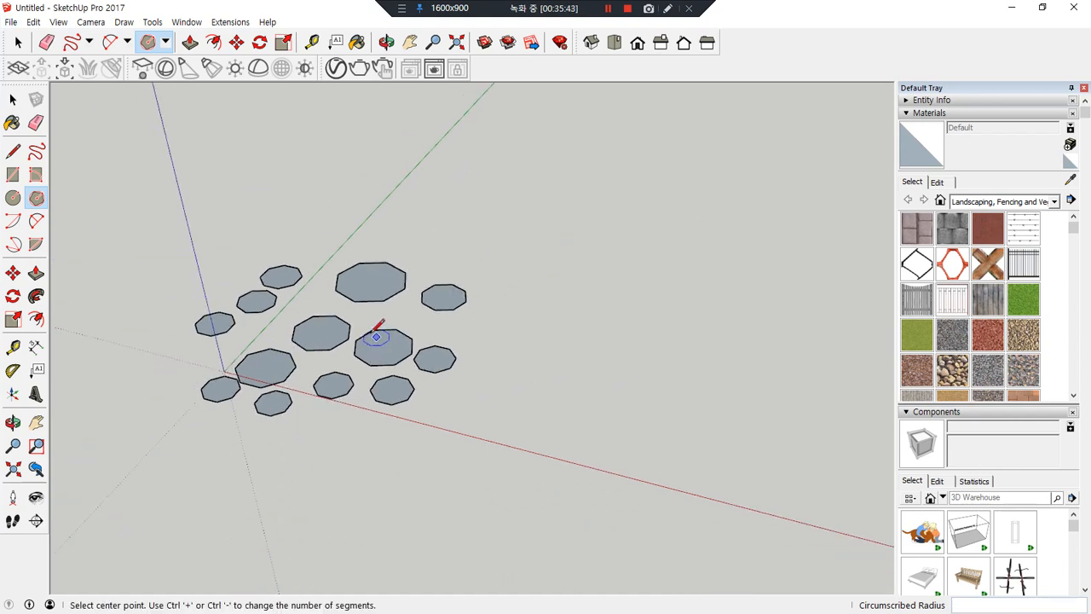
{"action": "key", "text": "space"}
{"action": "left_click_drag", "start_coordinate": [143, 228], "coordinate": [666, 483]}
{"action": "key", "text": "Delete"}
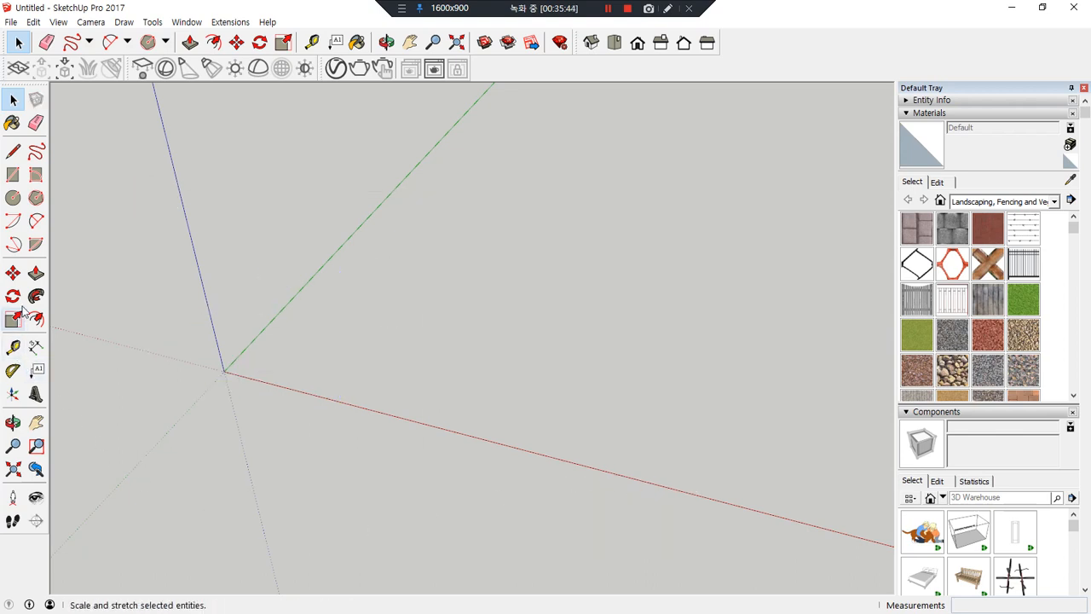
- Draw an octagon with a circumscribed radius of about 4036 mm between the green and red axes, toggling between inscribed and circumscribed before placing it
{"action": "left_click", "coordinate": [35, 196]}
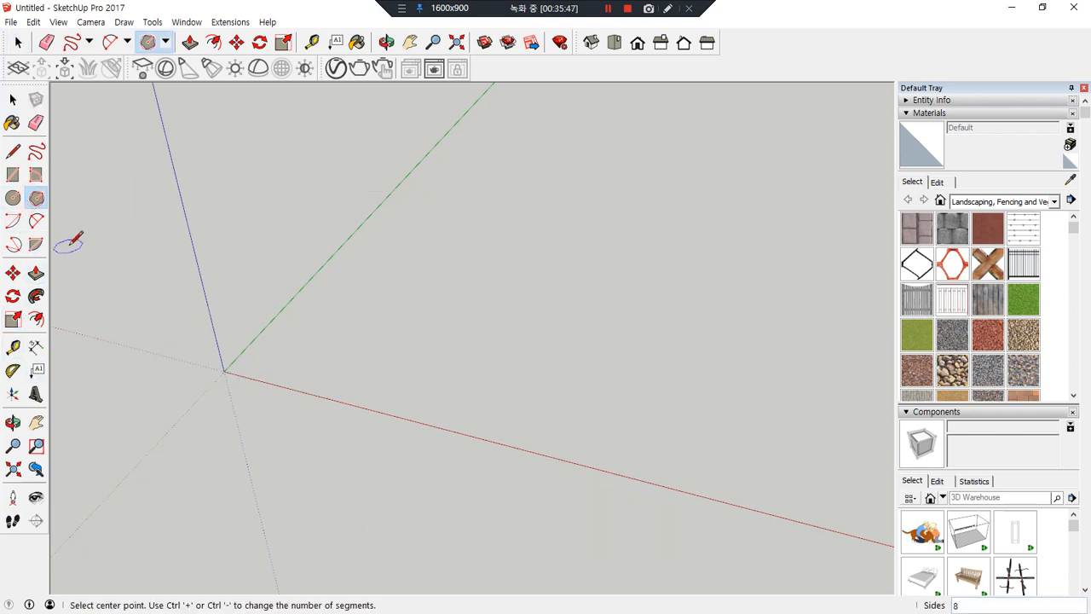
{"action": "left_click", "coordinate": [379, 361]}
{"action": "key", "text": "Escape"}
{"action": "left_click", "coordinate": [415, 326]}
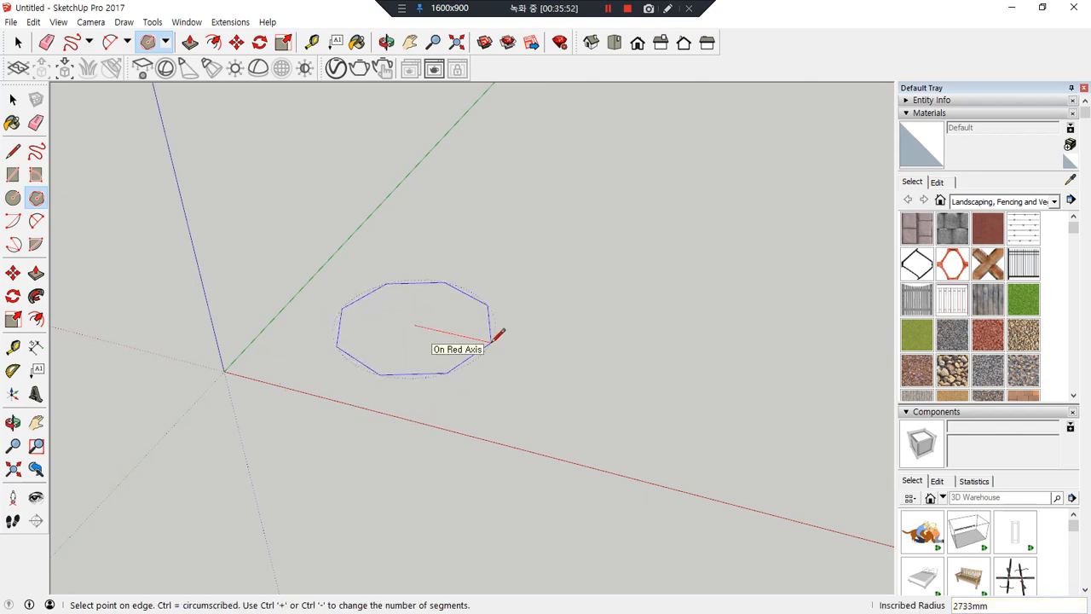
{"action": "key", "text": "ctrl"}
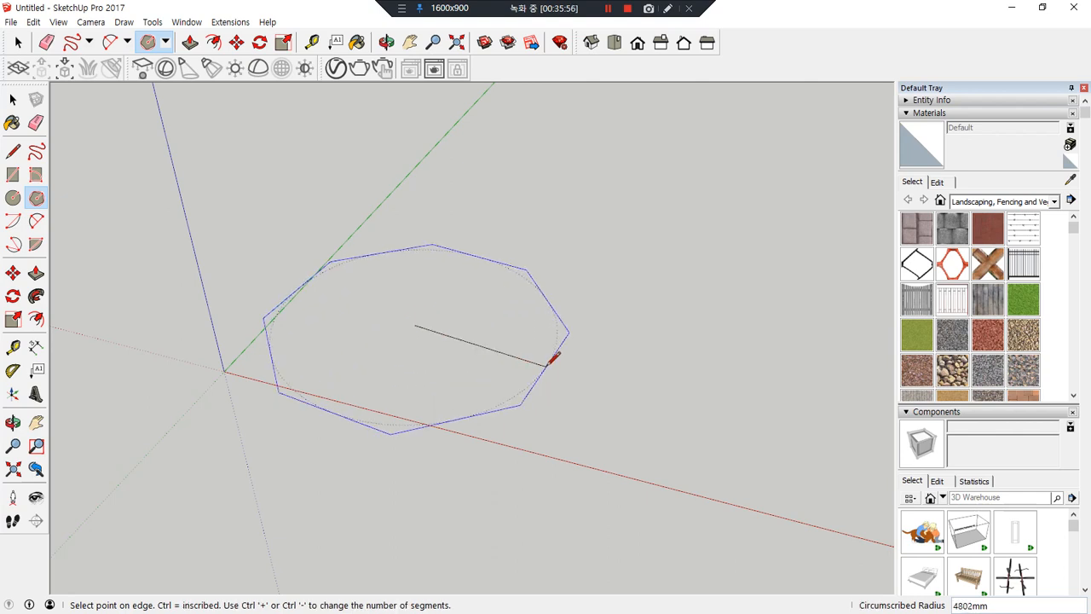
{"action": "key", "text": "ctrl"}
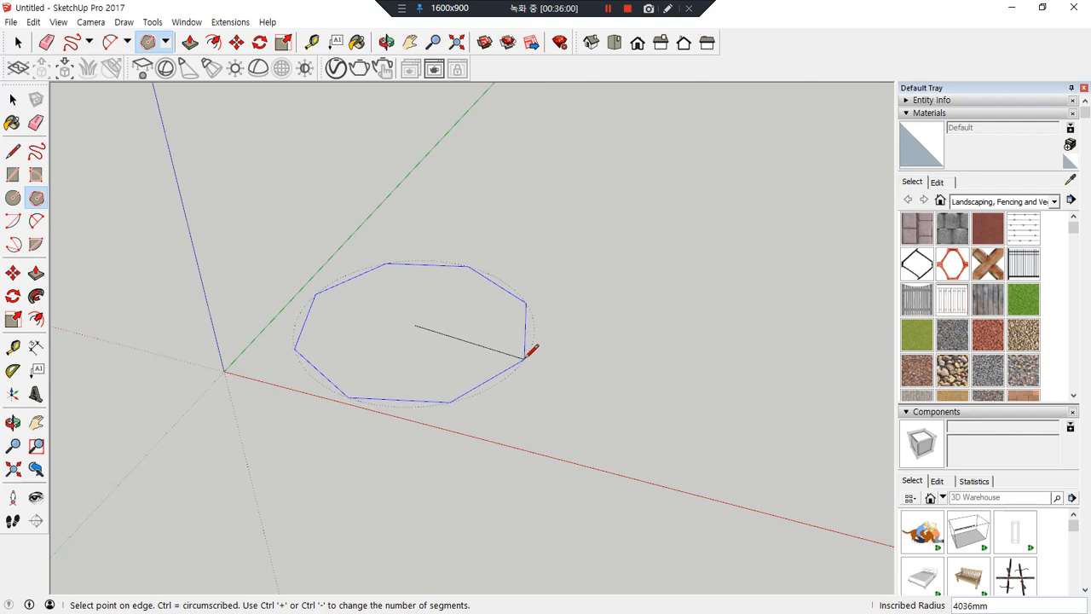
{"action": "key", "text": "ctrl"}
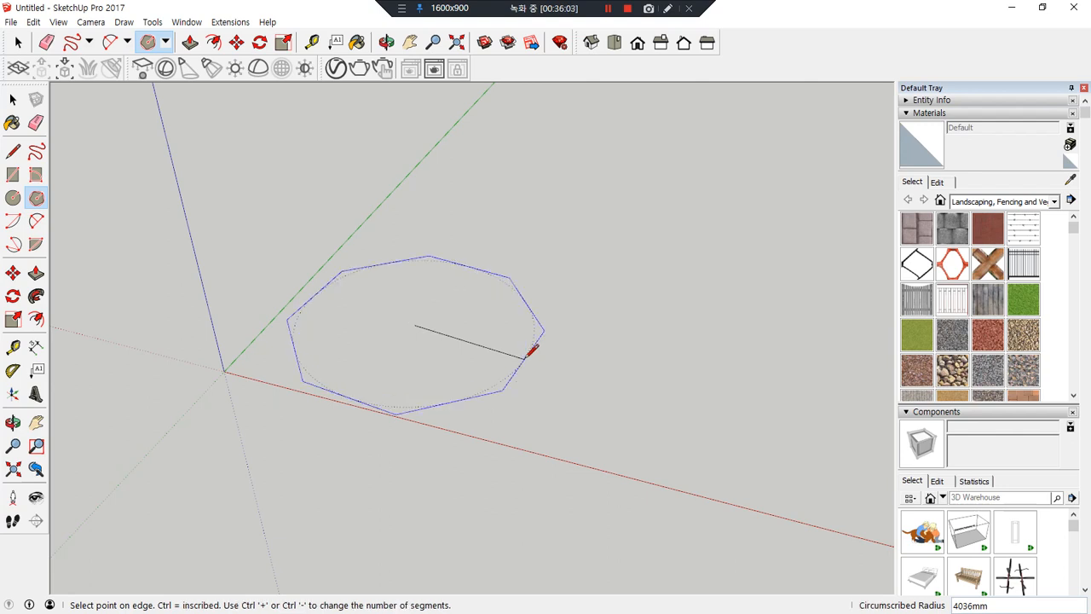
{"action": "key", "text": "ctrl"}
{"action": "key", "text": "ctrl"}
{"action": "key", "text": "ctrl"}
{"action": "key", "text": "ctrl"}
{"action": "key", "text": "ctrl"}
{"action": "key", "text": "ctrl"}
{"action": "left_click", "coordinate": [526, 356]}
- Draw an octagon with an inscribed radius of about 3115 mm beside the circumscribed one, aligned to the red axis
{"action": "left_click", "coordinate": [651, 379]}
{"action": "key", "text": "ctrl"}
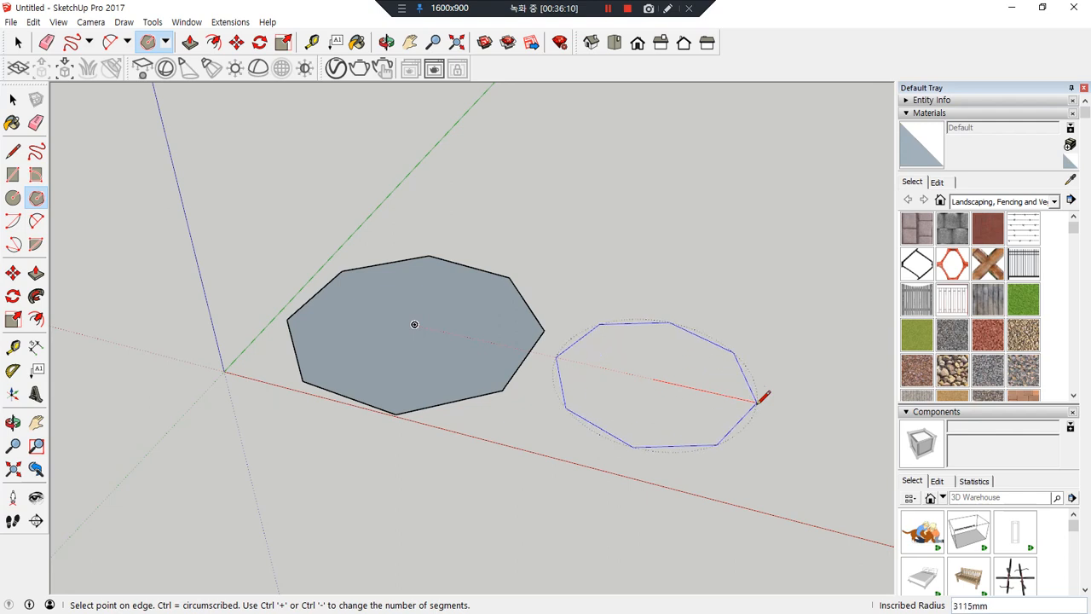
{"action": "left_click", "coordinate": [757, 399]}
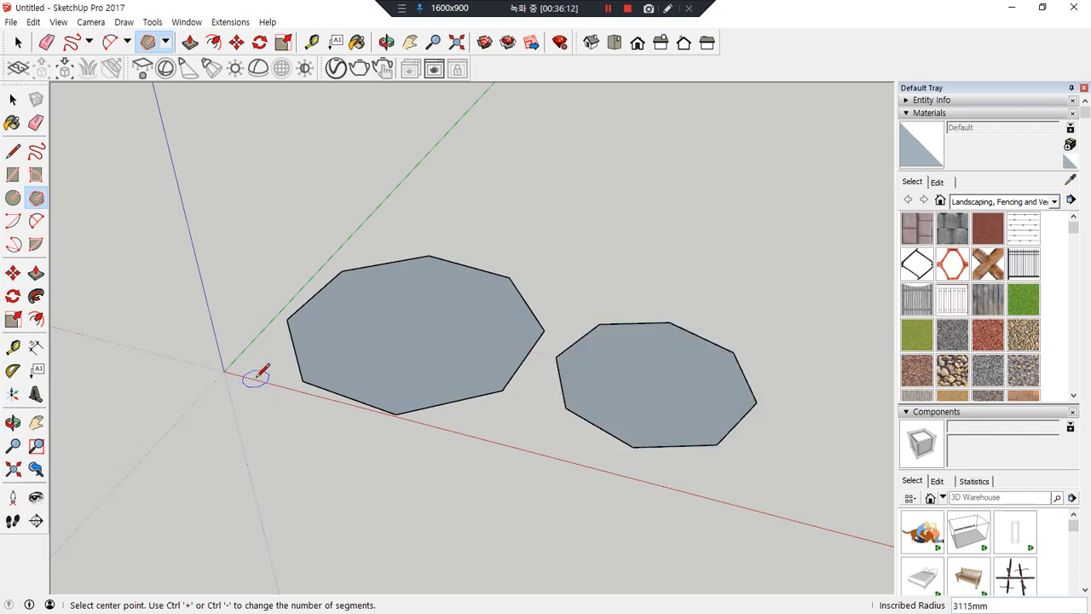
- Select both the circumscribed and the inscribed octagon and delete them
{"action": "key", "text": "space"}
{"action": "left_click_drag", "start_coordinate": [856, 484], "coordinate": [229, 212]}
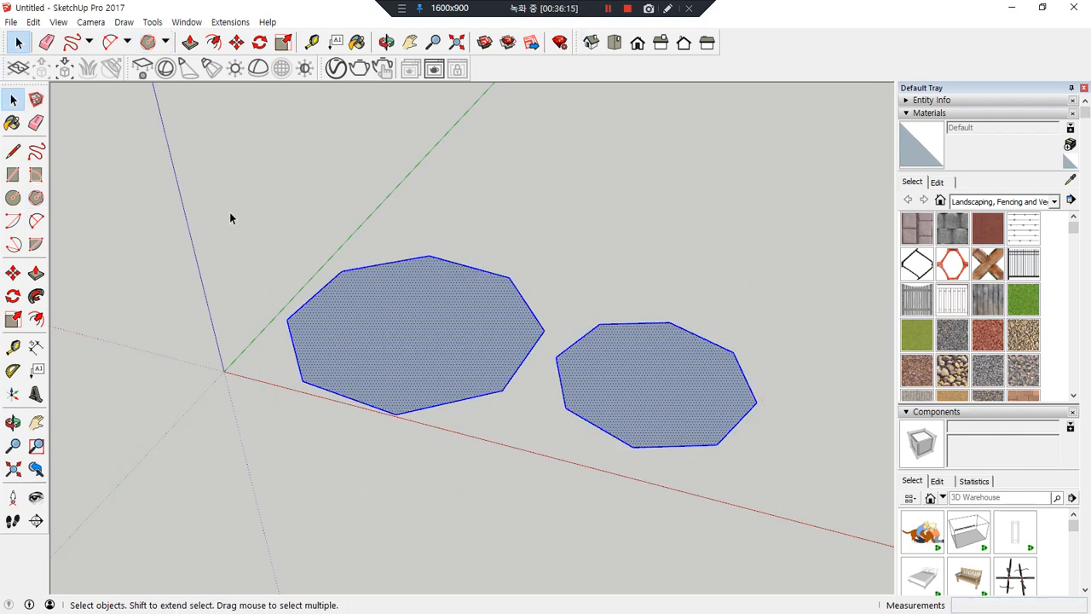
{"action": "key", "text": "Delete"}
- Draw an eight-sided circle with a radius of about 1800 mm on the ground near the origin
{"action": "left_click", "coordinate": [14, 198]}
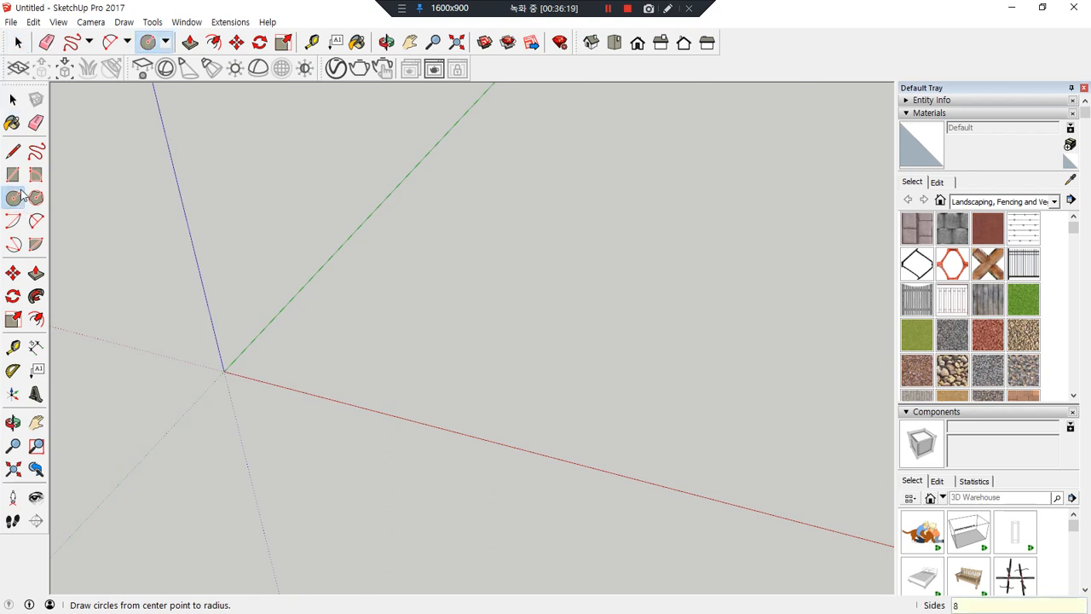
{"action": "left_click", "coordinate": [382, 324]}
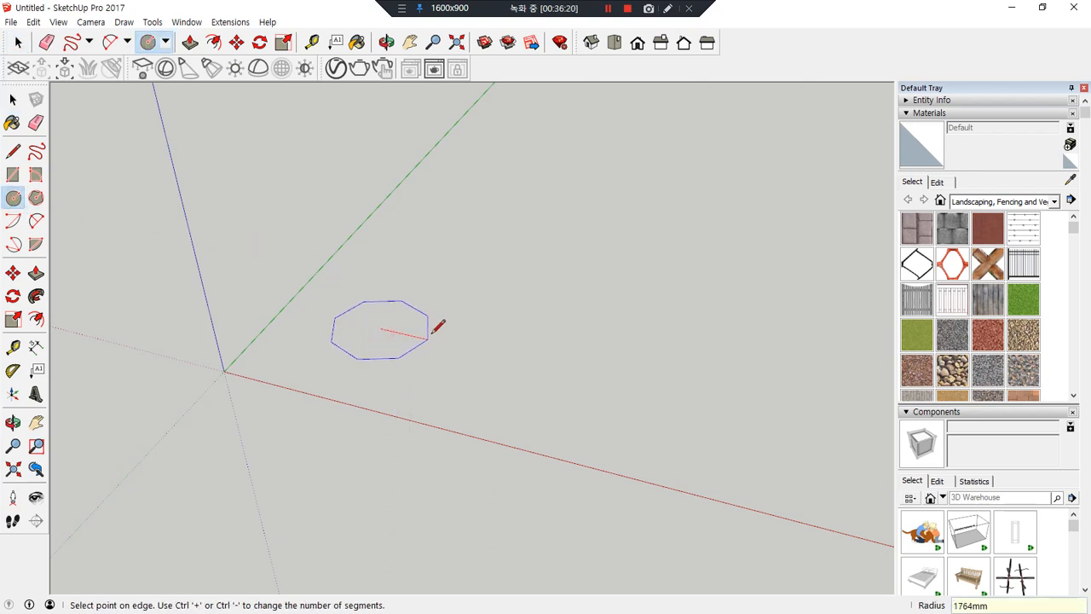
{"action": "left_click", "coordinate": [434, 326]}
- Draw an eight-sided polygon with an inscribed radius of about 1454 mm beside the eight-sided circle
{"action": "left_click", "coordinate": [35, 198]}
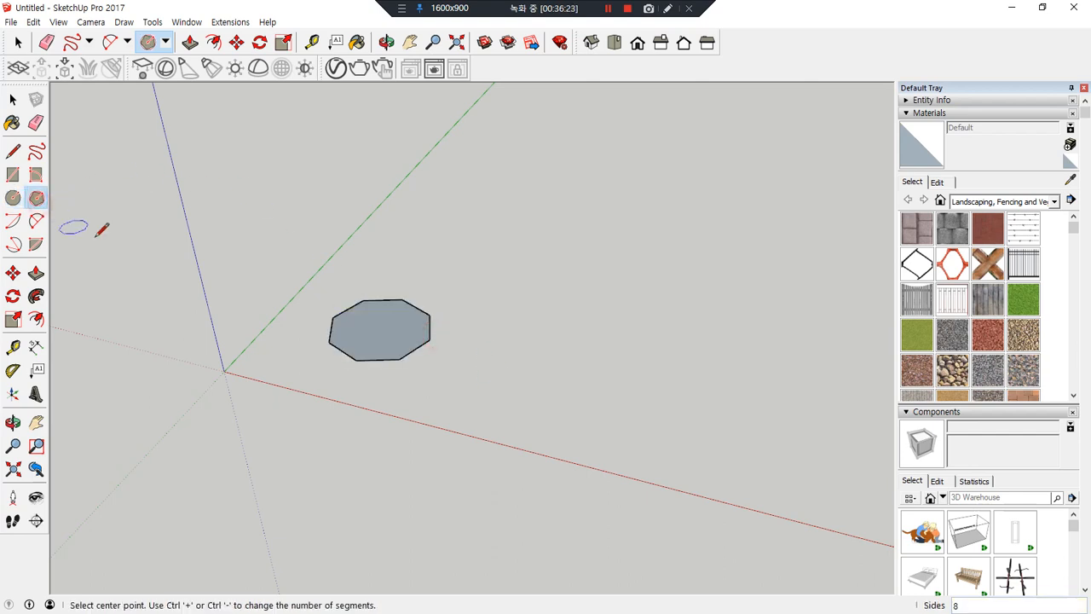
{"action": "left_click", "coordinate": [552, 370]}
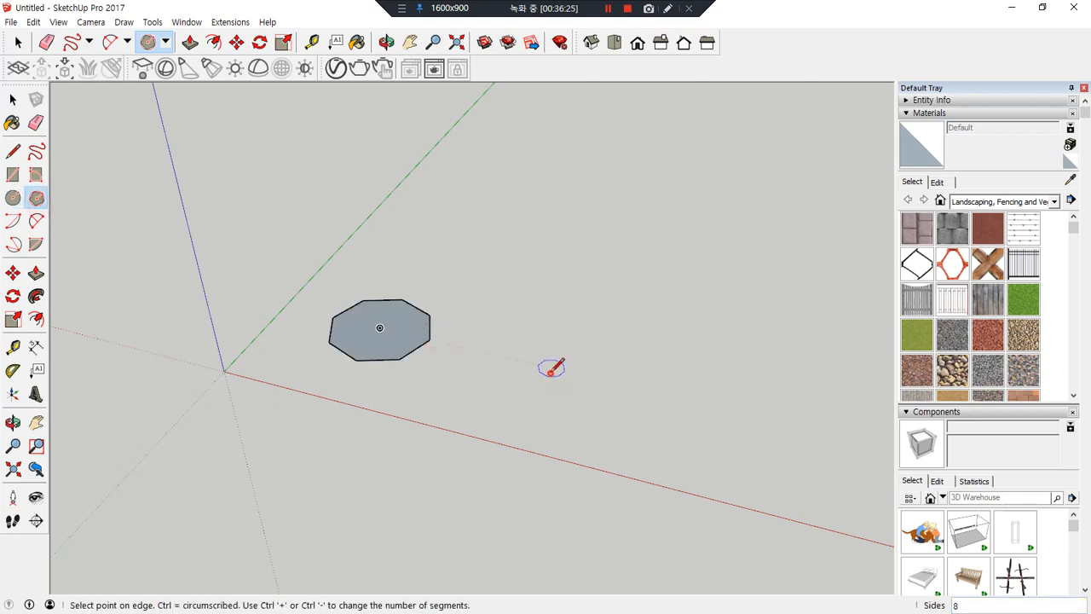
{"action": "left_click", "coordinate": [601, 369]}
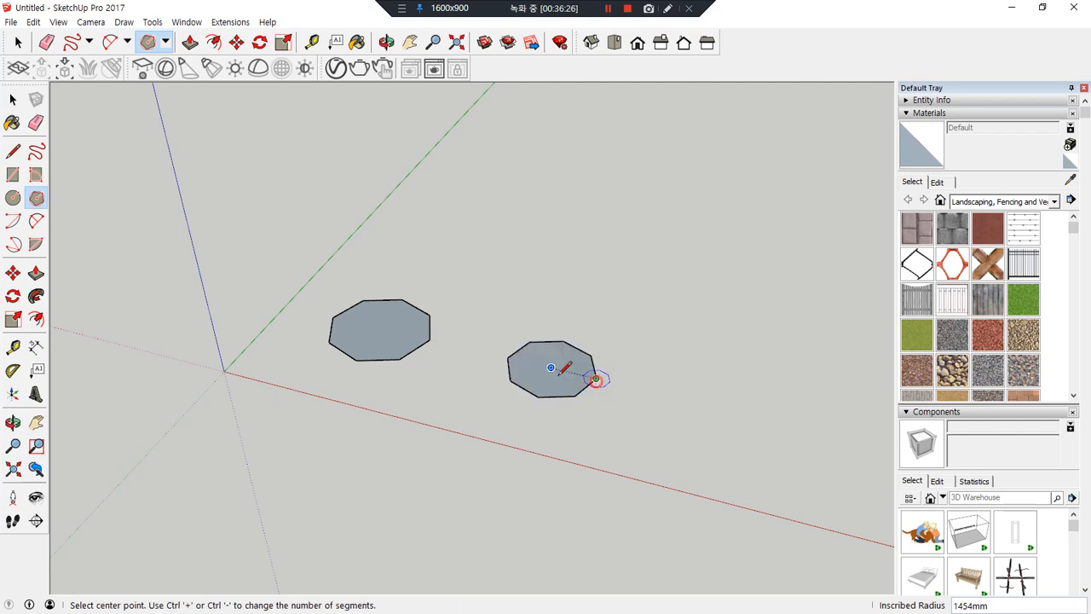
{"action": "scroll", "coordinate": [444, 345], "scroll_direction": "up", "scroll_amount": 3}
{"action": "key", "text": "ctrl+alt+d"}
{"action": "left_click_drag", "start_coordinate": [388, 227], "coordinate": [381, 243]}
{"action": "left_click_drag", "start_coordinate": [426, 203], "coordinate": [373, 266]}
{"action": "left_click_drag", "start_coordinate": [365, 228], "coordinate": [412, 270]}
{"action": "mouse_move", "coordinate": [677, 242]}
{"action": "left_mouse_down"}
{"action": "mouse_move", "coordinate": [674, 312]}
{"action": "mouse_move", "coordinate": [701, 317]}
{"action": "left_mouse_up"}
{"action": "key", "text": "ctrl+alt+d"}
- Push/Pull the eight-sided circle and the octagon upward into solids, the octagon by about 2779 mm, to compare their sides
{"action": "left_click", "coordinate": [36, 272]}
{"action": "left_click_drag", "start_coordinate": [307, 336], "coordinate": [289, 242]}
{"action": "left_click_drag", "start_coordinate": [609, 389], "coordinate": [670, 263]}
{"action": "scroll", "coordinate": [485, 394], "scroll_direction": "up", "scroll_amount": 1}
{"action": "mouse_move", "coordinate": [486, 394]}
{"action": "middle_mouse_down"}
{"action": "mouse_move", "coordinate": [440, 355]}
{"action": "mouse_move", "coordinate": [429, 321]}
{"action": "middle_mouse_up"}
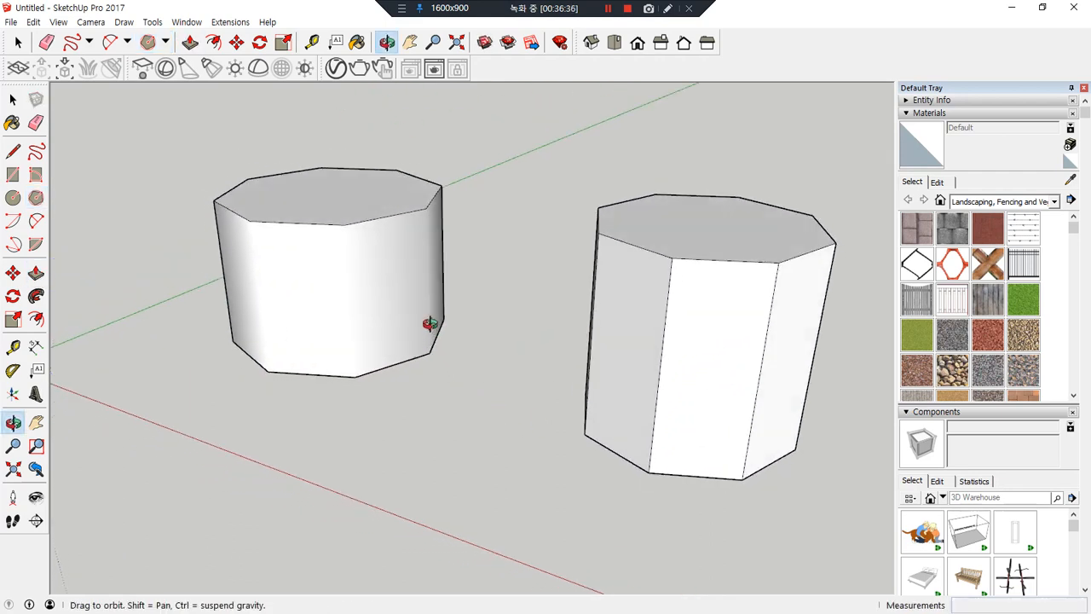
{"action": "mouse_move", "coordinate": [445, 234]}
{"action": "left_mouse_down"}
{"action": "mouse_move", "coordinate": [372, 292]}
{"action": "mouse_move", "coordinate": [235, 262]}
{"action": "mouse_move", "coordinate": [257, 258]}
{"action": "left_mouse_up"}
{"action": "left_click_drag", "start_coordinate": [391, 255], "coordinate": [432, 305]}
{"action": "mouse_move", "coordinate": [568, 295]}
{"action": "left_mouse_down"}
{"action": "mouse_move", "coordinate": [836, 366]}
{"action": "mouse_move", "coordinate": [812, 401]}
{"action": "left_mouse_up"}
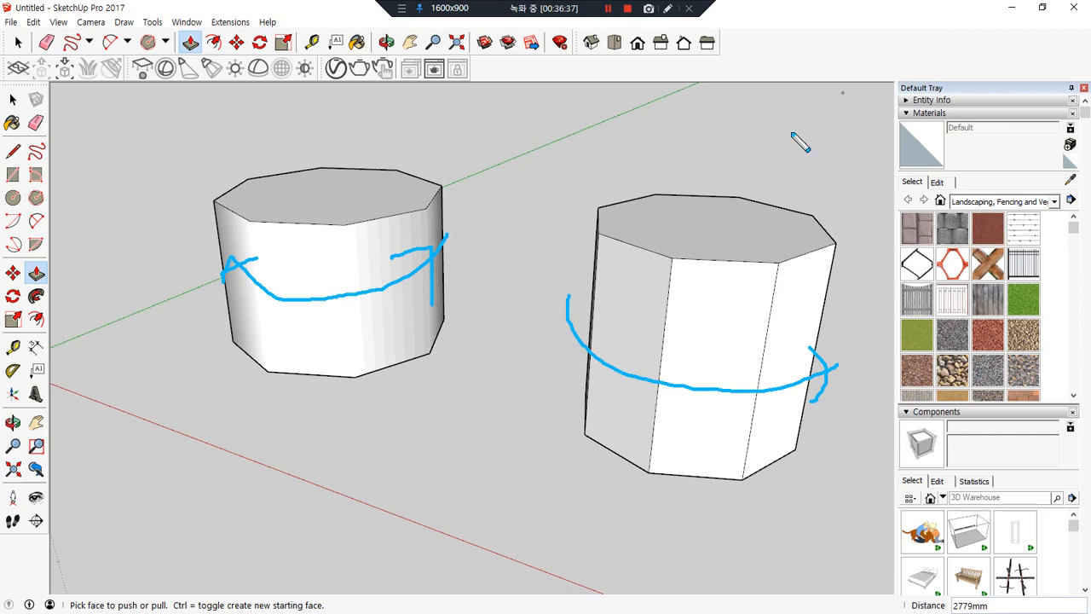
{"action": "left_click_drag", "start_coordinate": [348, 225], "coordinate": [348, 398]}
{"action": "left_click_drag", "start_coordinate": [431, 225], "coordinate": [429, 351]}
{"action": "left_click_drag", "start_coordinate": [269, 224], "coordinate": [280, 356]}
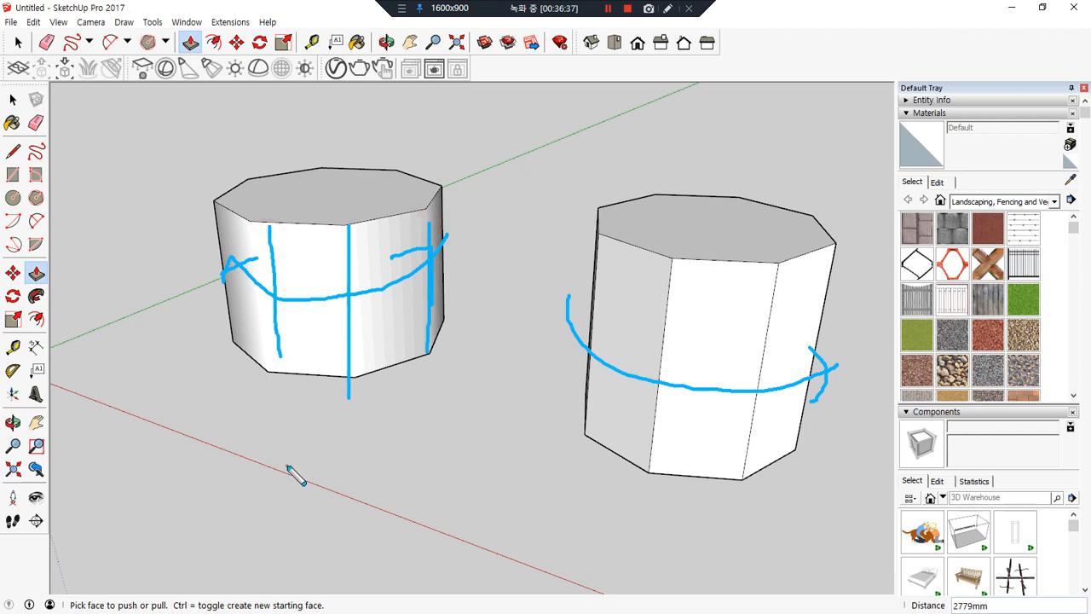
- Undo both extrusions of the eight-sided circle and the octagon
{"action": "mouse_move", "coordinate": [268, 383]}
{"action": "middle_mouse_down"}
{"action": "mouse_move", "coordinate": [443, 453]}
{"action": "mouse_move", "coordinate": [390, 487]}
{"action": "mouse_move", "coordinate": [285, 482]}
{"action": "mouse_move", "coordinate": [414, 492]}
{"action": "middle_mouse_up"}
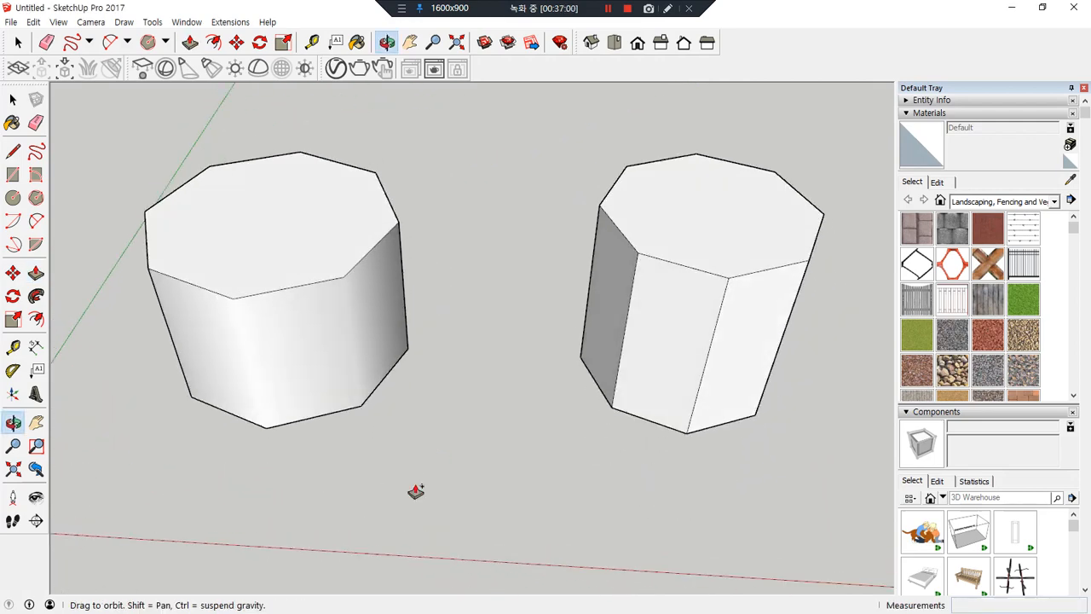
{"action": "key", "text": "ctrl+z"}
{"action": "key", "text": "ctrl+z"}
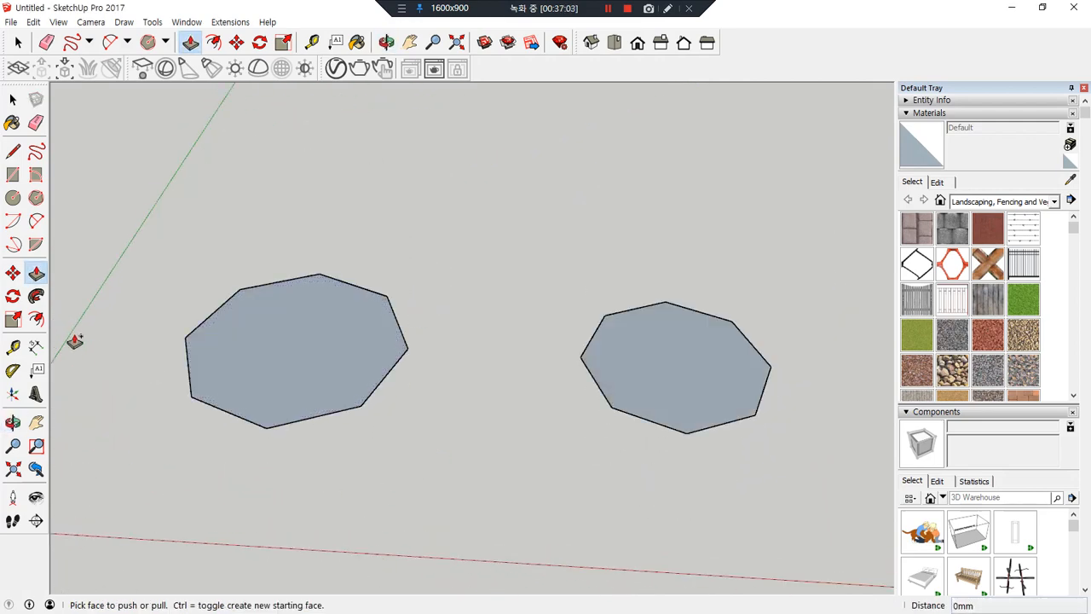
{"action": "left_click_drag", "start_coordinate": [46, 288], "coordinate": [14, 263]}
{"action": "mouse_move", "coordinate": [214, 150]}
{"action": "left_mouse_down"}
{"action": "mouse_move", "coordinate": [154, 208]}
{"action": "mouse_move", "coordinate": [247, 242]}
{"action": "mouse_move", "coordinate": [312, 162]}
{"action": "mouse_move", "coordinate": [198, 139]}
{"action": "left_mouse_up"}
{"action": "mouse_move", "coordinate": [225, 191]}
{"action": "left_mouse_down"}
{"action": "mouse_move", "coordinate": [222, 89]}
{"action": "mouse_move", "coordinate": [243, 92]}
{"action": "left_mouse_up"}
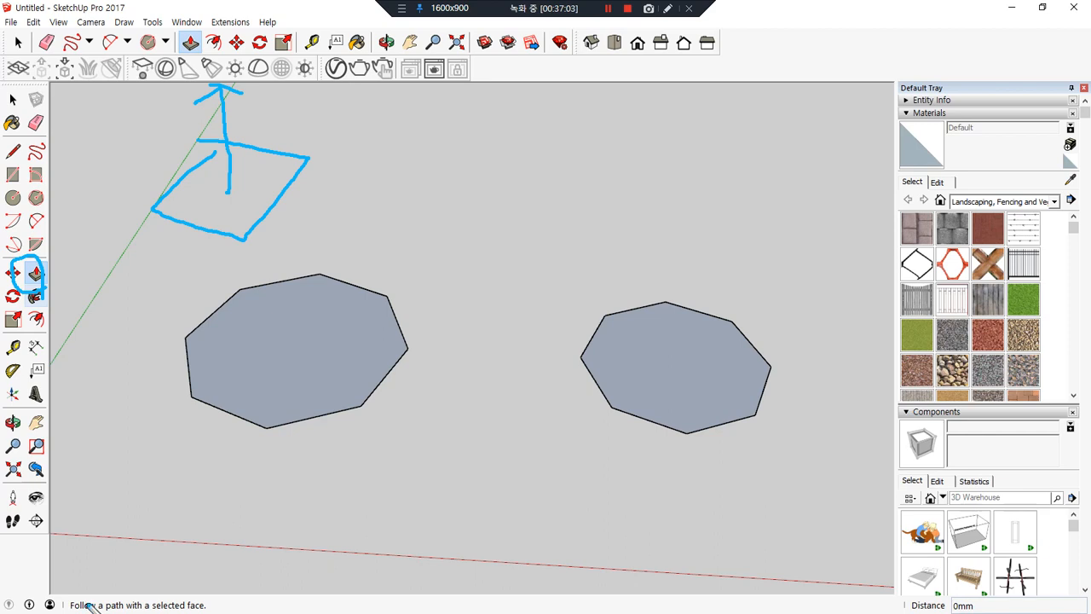
{"action": "key", "text": "Escape"}
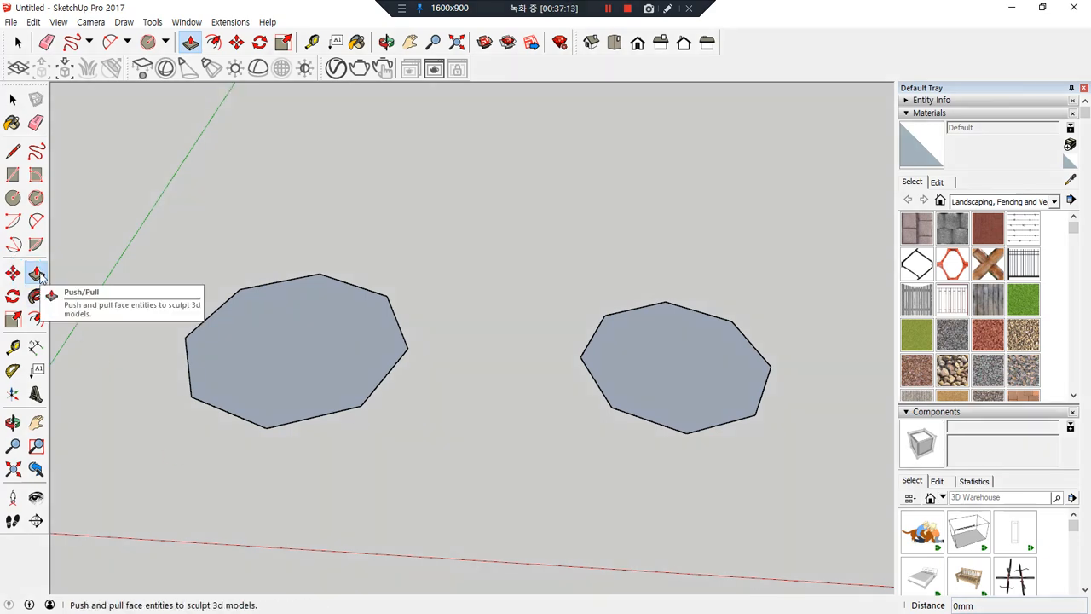
- Push/Pull the flat eight-sided circle and polygon up into solids, pulling the polygon about 2736 mm
{"action": "left_click_drag", "start_coordinate": [312, 354], "coordinate": [304, 202]}
{"action": "left_click", "coordinate": [666, 364]}
{"action": "left_click_drag", "start_coordinate": [666, 361], "coordinate": [675, 206]}
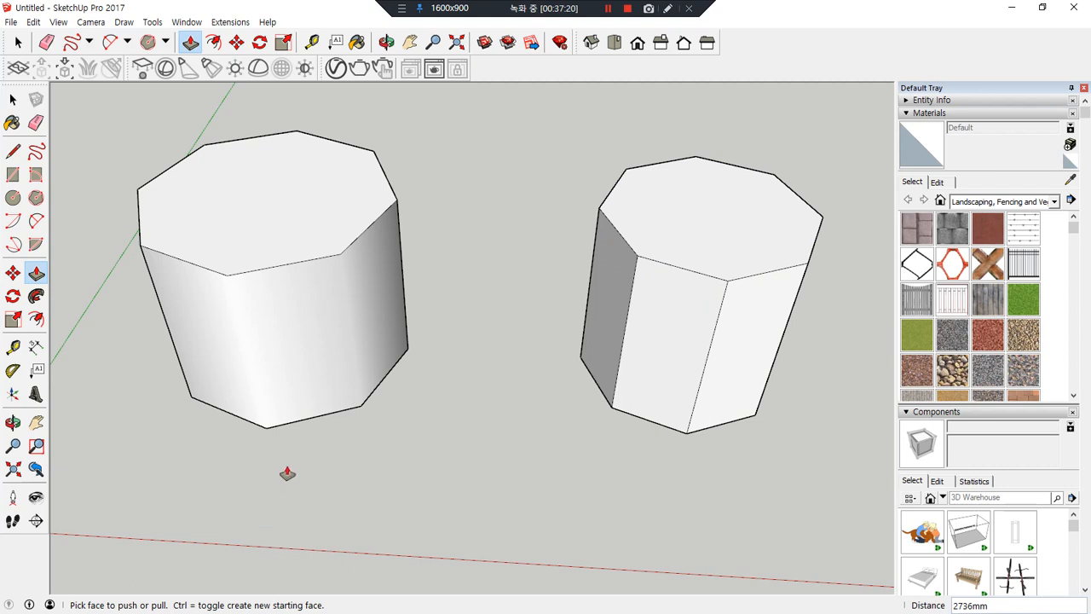
- Start a new blank model without saving the current one
{"action": "key", "text": "ctrl+n"}
{"action": "key", "text": "n"}
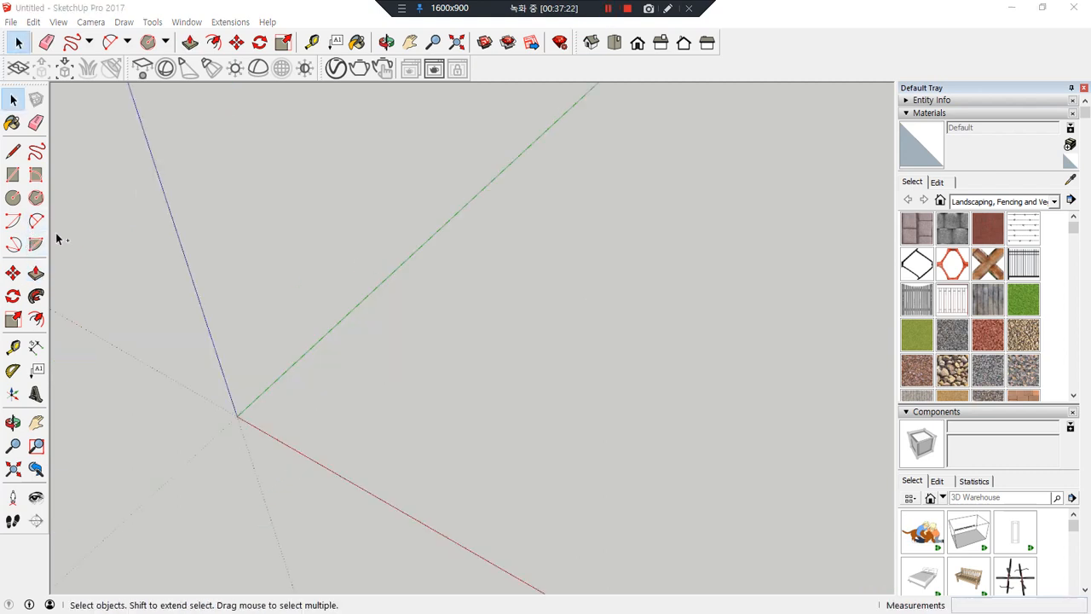
- Draw a 12-segment arc by center and two points, sweeping 135 degrees, in the open area between the red and green axes
{"action": "mouse_move", "coordinate": [32, 256]}
{"action": "left_mouse_down"}
{"action": "mouse_move", "coordinate": [24, 196]}
{"action": "mouse_move", "coordinate": [53, 263]}
{"action": "mouse_move", "coordinate": [122, 268]}
{"action": "mouse_move", "coordinate": [103, 300]}
{"action": "mouse_move", "coordinate": [100, 231]}
{"action": "left_mouse_up"}
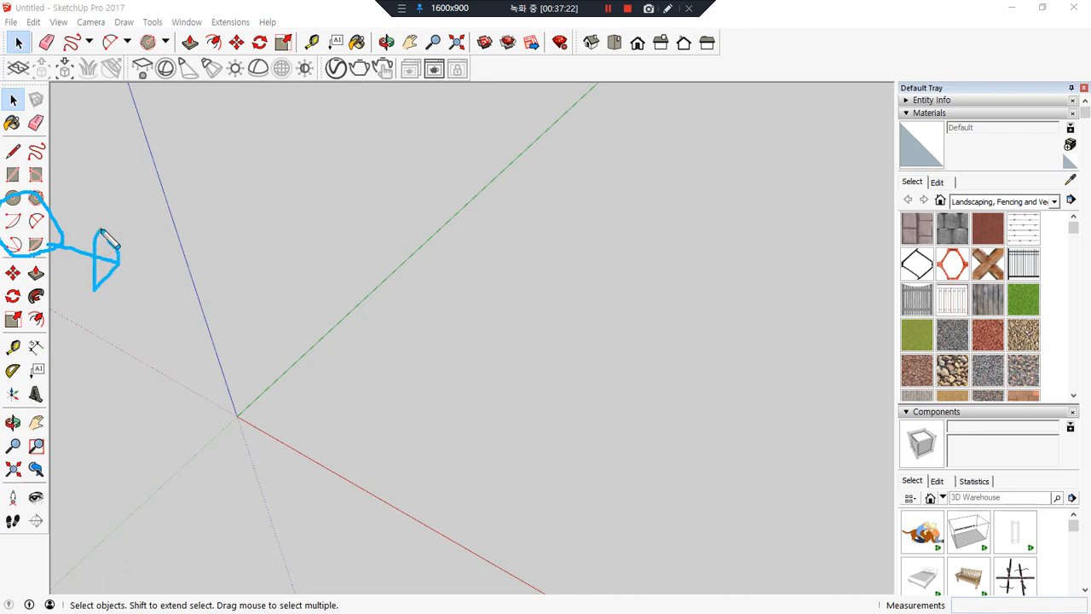
{"action": "left_click", "coordinate": [12, 221]}
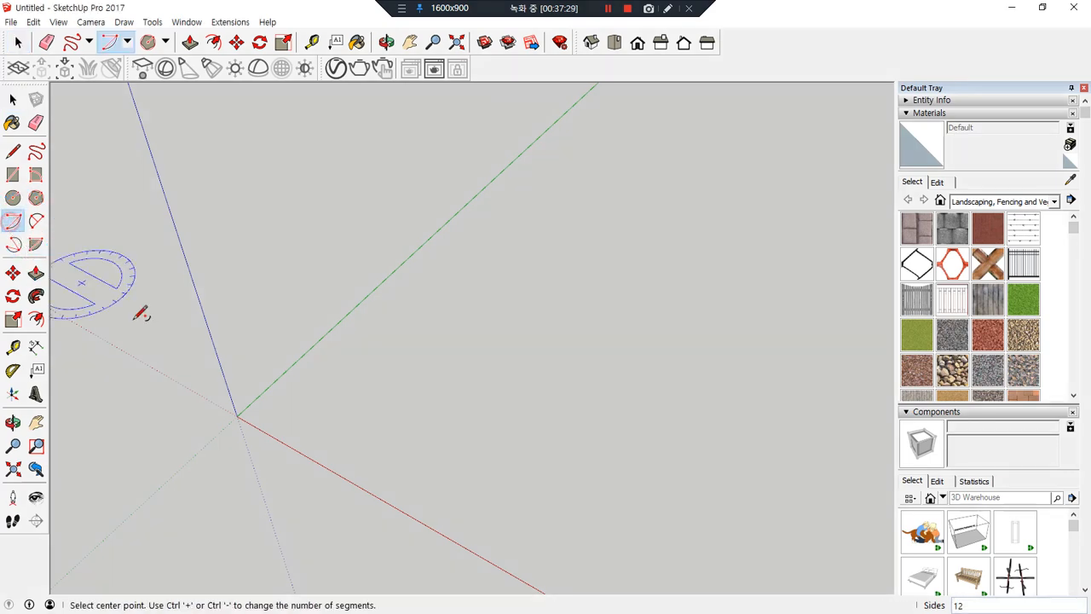
{"action": "left_click", "coordinate": [488, 346]}
{"action": "left_click", "coordinate": [602, 398]}
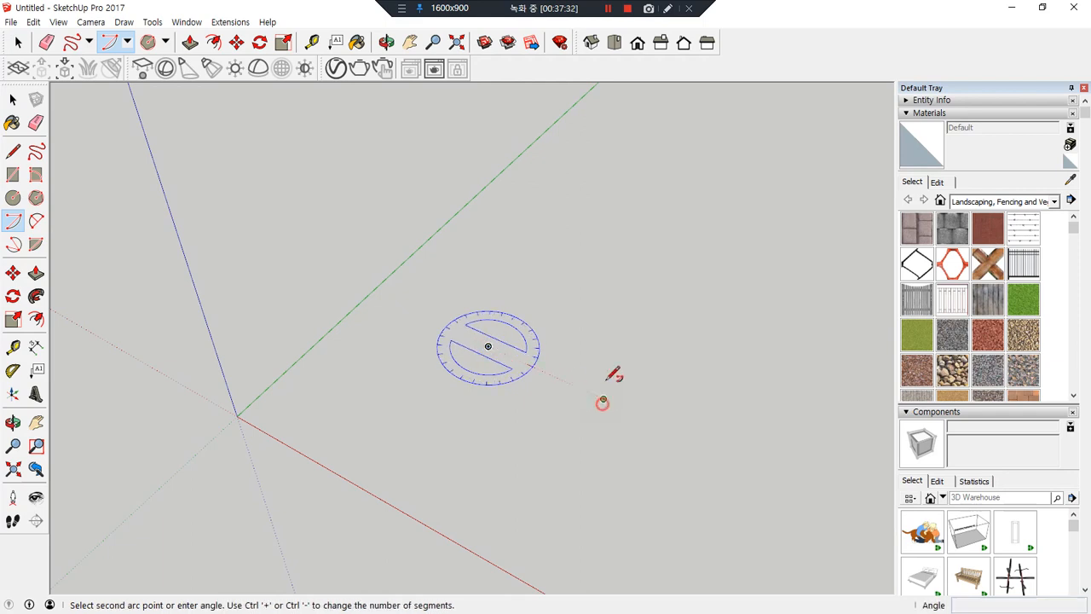
{"action": "left_click", "coordinate": [461, 255]}
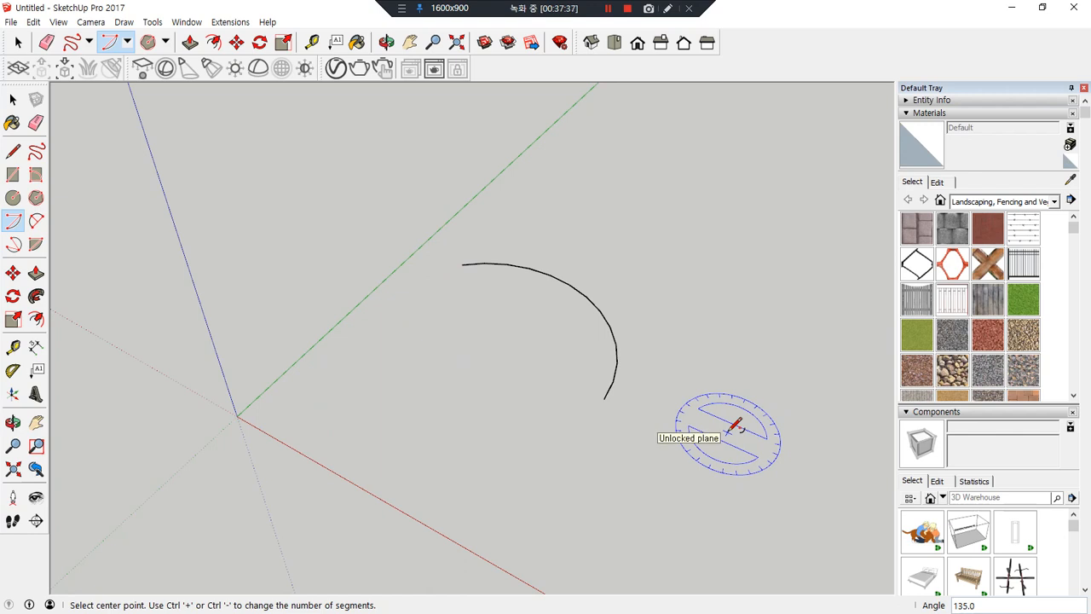
- Draw a second center-based arc with 6 segments beside the first arc to compare their smoothness
{"action": "left_click", "coordinate": [35, 221]}
{"action": "left_click", "coordinate": [14, 221]}
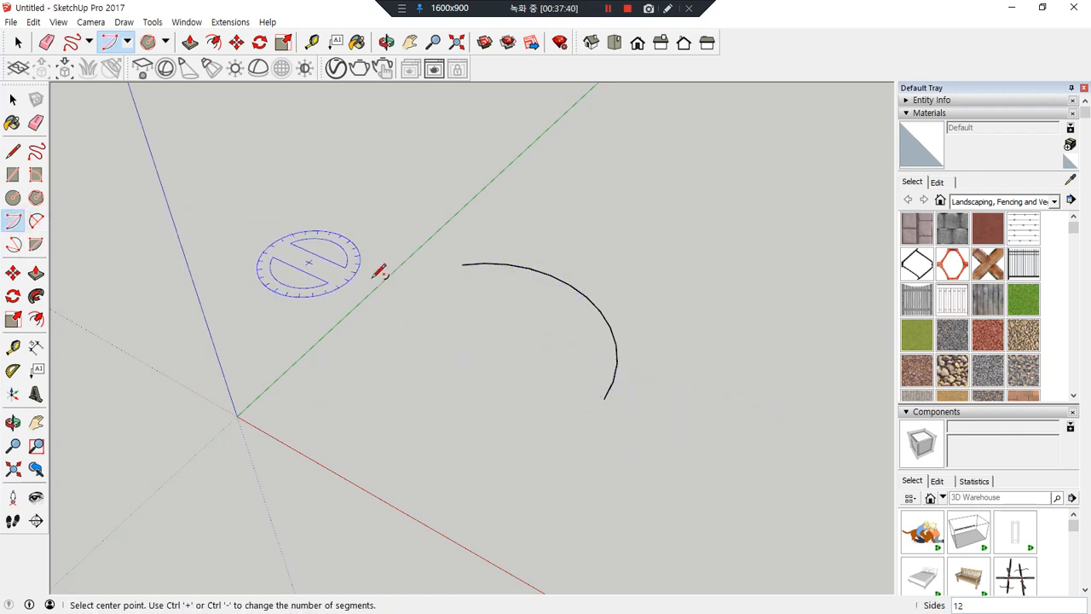
{"action": "left_click_drag", "start_coordinate": [926, 588], "coordinate": [972, 601]}
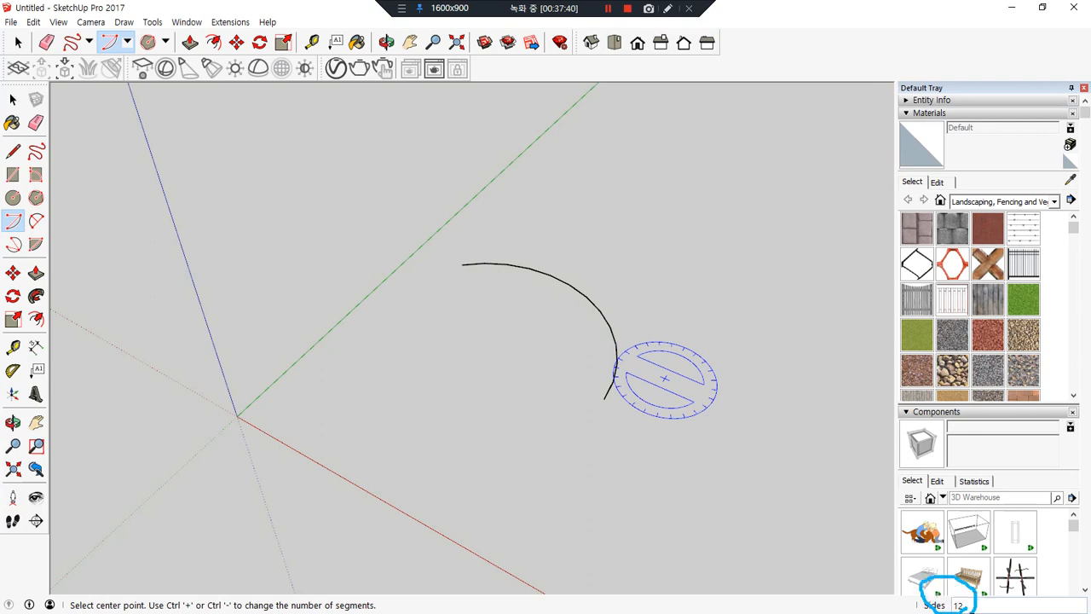
{"action": "mouse_move", "coordinate": [858, 493]}
{"action": "left_mouse_down"}
{"action": "mouse_move", "coordinate": [926, 579]}
{"action": "mouse_move", "coordinate": [878, 568]}
{"action": "left_mouse_up"}
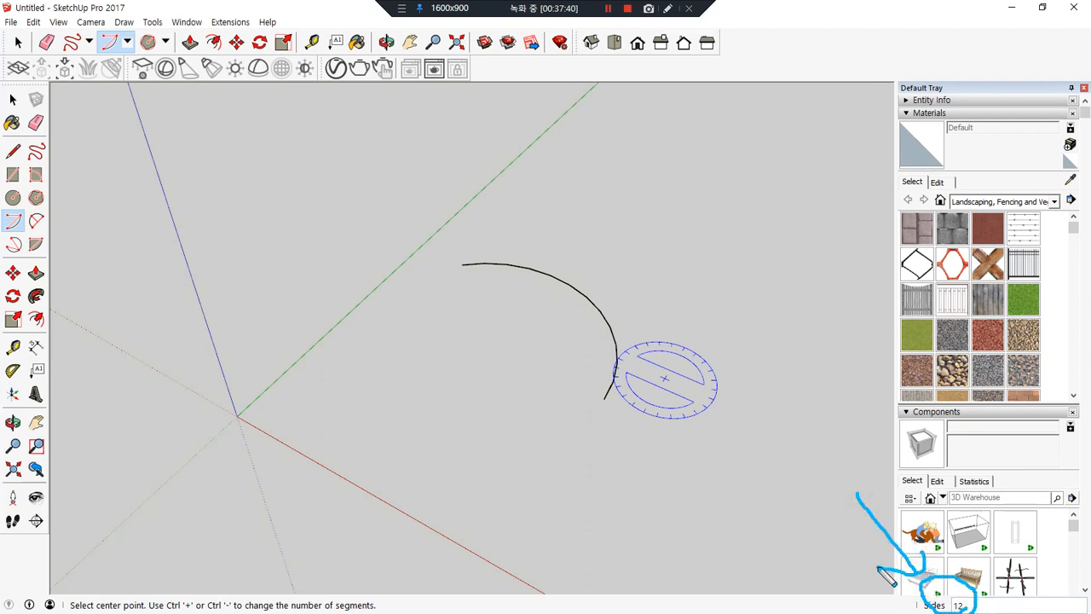
{"action": "mouse_move", "coordinate": [725, 434]}
{"action": "middle_mouse_down"}
{"action": "mouse_move", "coordinate": [707, 401]}
{"action": "mouse_move", "coordinate": [453, 346]}
{"action": "mouse_move", "coordinate": [465, 339]}
{"action": "middle_mouse_up"}
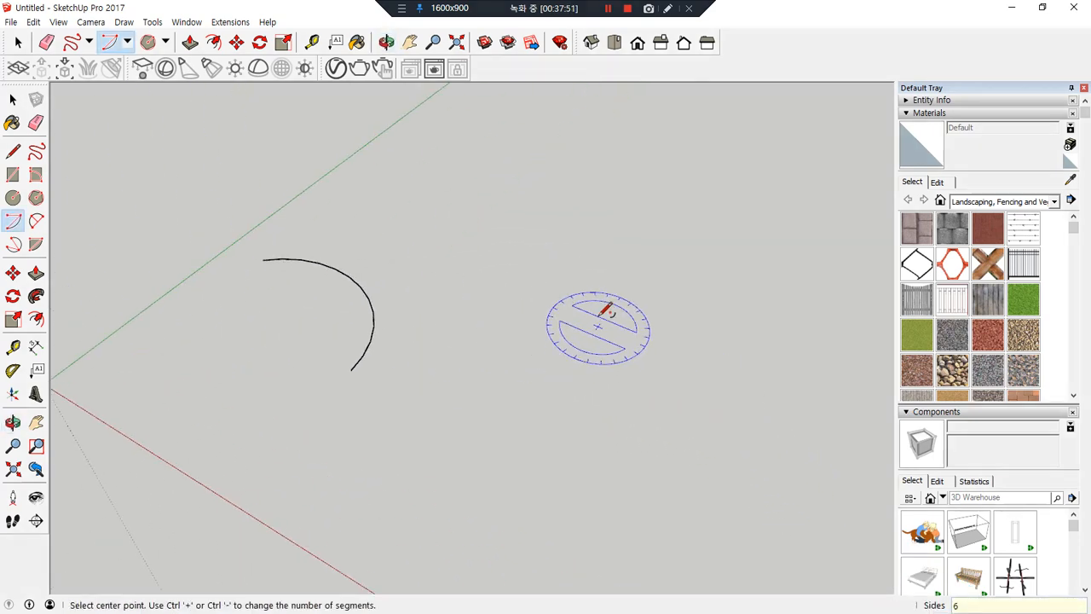
{"action": "left_click", "coordinate": [558, 293]}
{"action": "left_click", "coordinate": [659, 334]}
{"action": "left_click", "coordinate": [584, 229]}
{"action": "scroll", "coordinate": [617, 254], "scroll_direction": "up", "scroll_amount": 3}
{"action": "left_click_drag", "start_coordinate": [691, 371], "coordinate": [684, 382]}
{"action": "mouse_move", "coordinate": [564, 225]}
{"action": "left_mouse_down"}
{"action": "mouse_move", "coordinate": [534, 202]}
{"action": "mouse_move", "coordinate": [548, 187]}
{"action": "mouse_move", "coordinate": [697, 350]}
{"action": "left_mouse_up"}
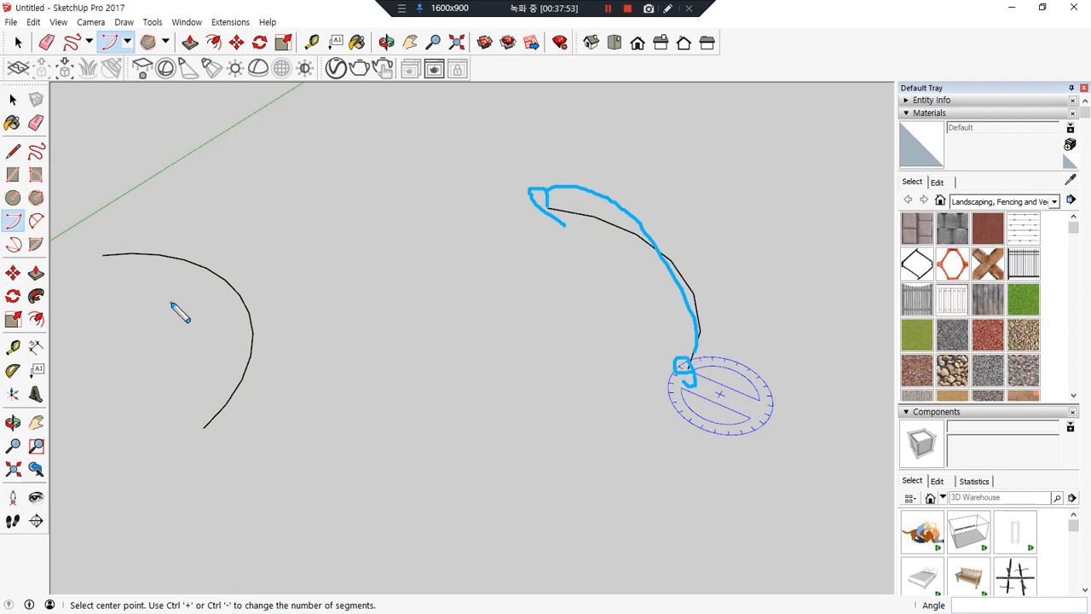
{"action": "key", "text": "Escape"}
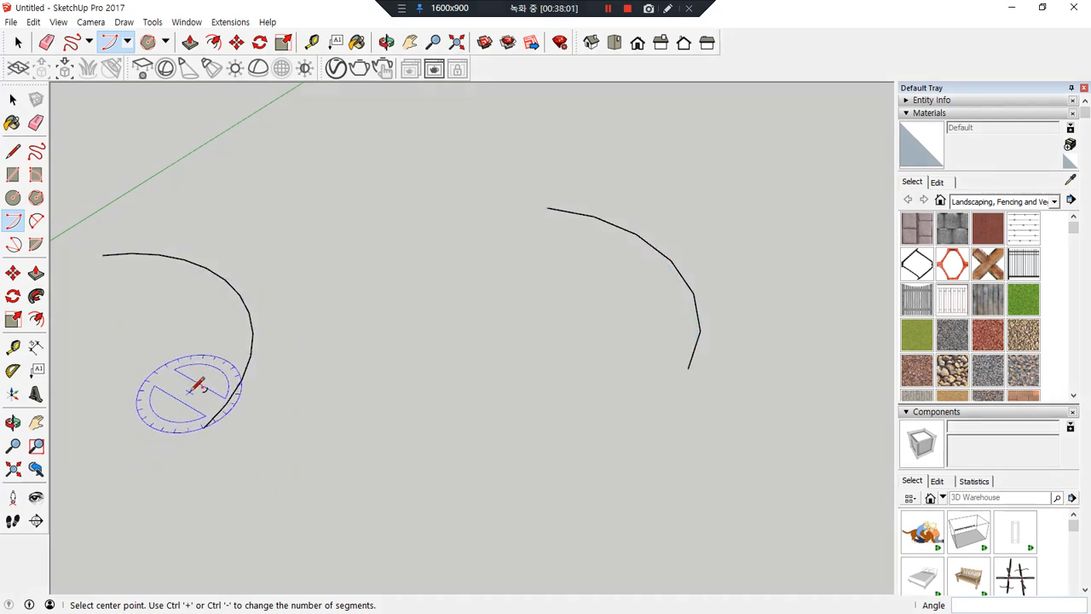
- Delete both center-based arcs from the model
{"action": "key", "text": "space"}
{"action": "left_click_drag", "start_coordinate": [226, 338], "coordinate": [227, 356]}
{"action": "key", "text": "Delete"}
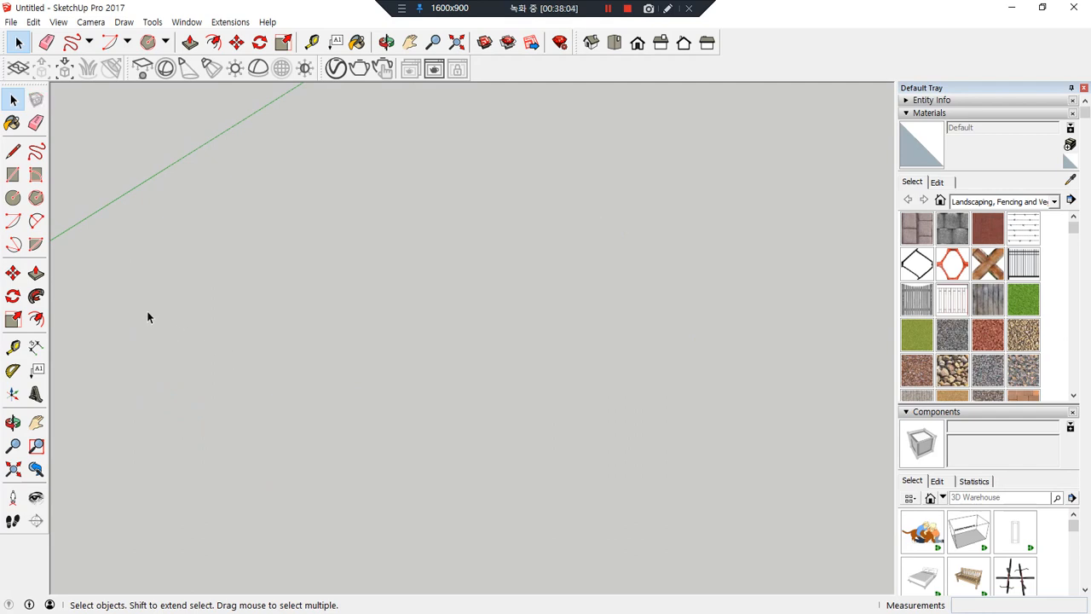
- Draw two 12-segment 2-point arcs, one bulging about 493 mm and a fuller one behind it bulging about 1070 mm
{"action": "left_click", "coordinate": [36, 221]}
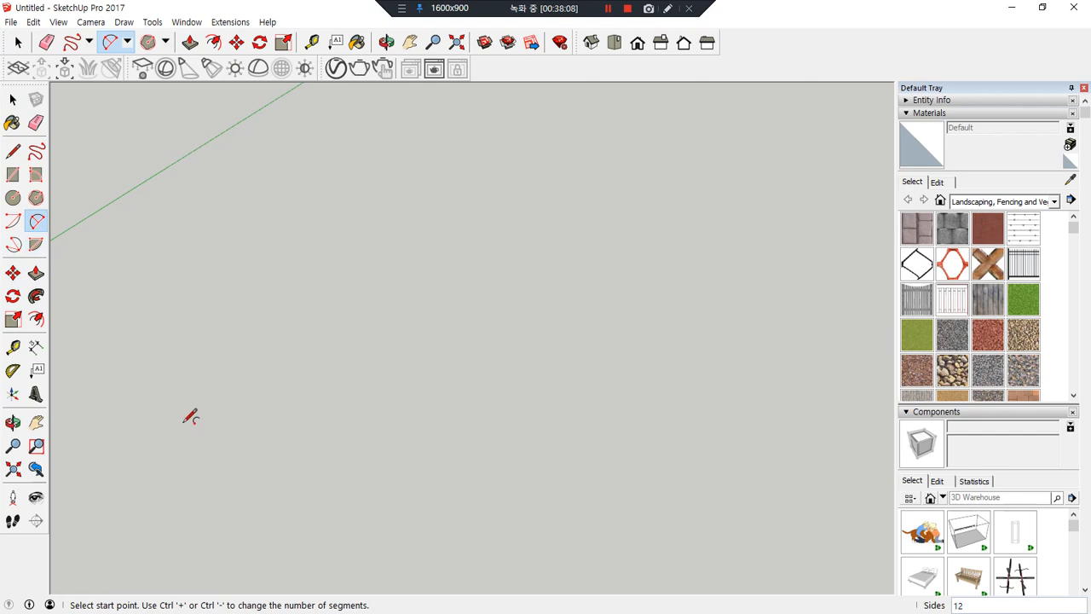
{"action": "left_click", "coordinate": [451, 424]}
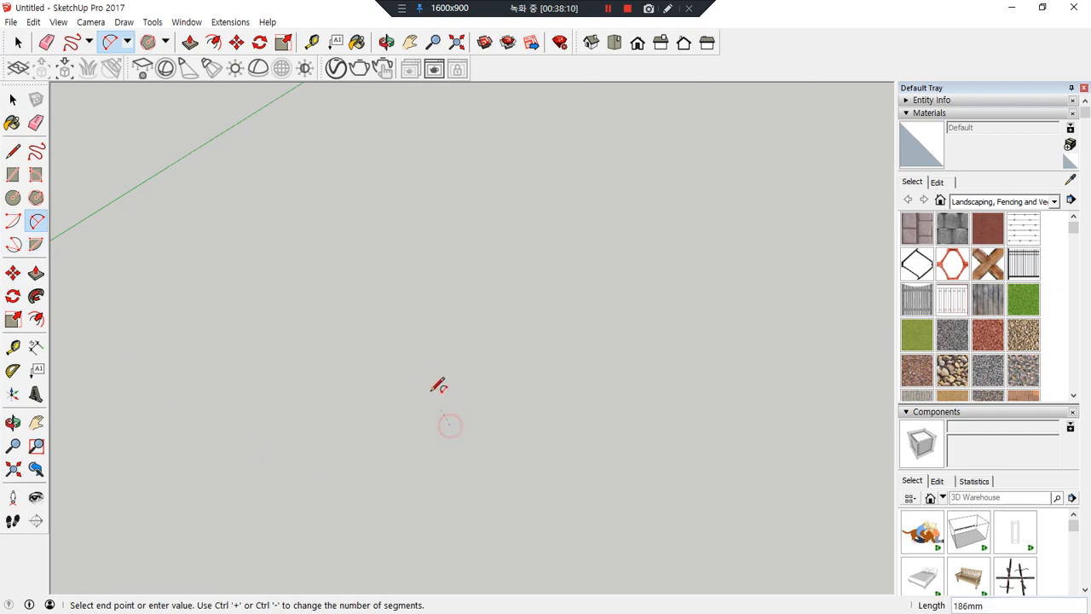
{"action": "left_click", "coordinate": [239, 317]}
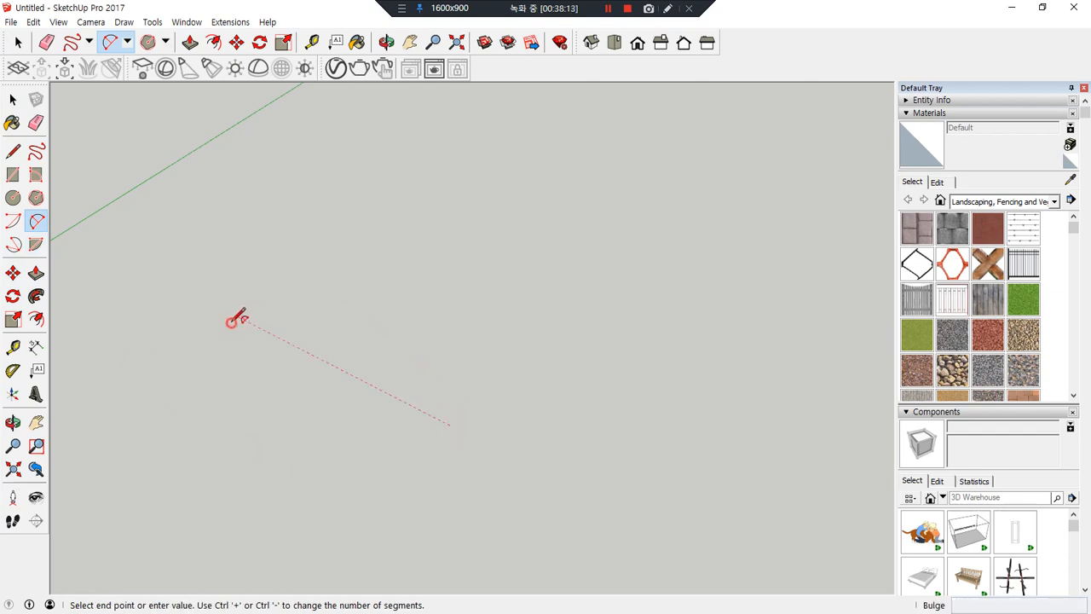
{"action": "left_click", "coordinate": [415, 311]}
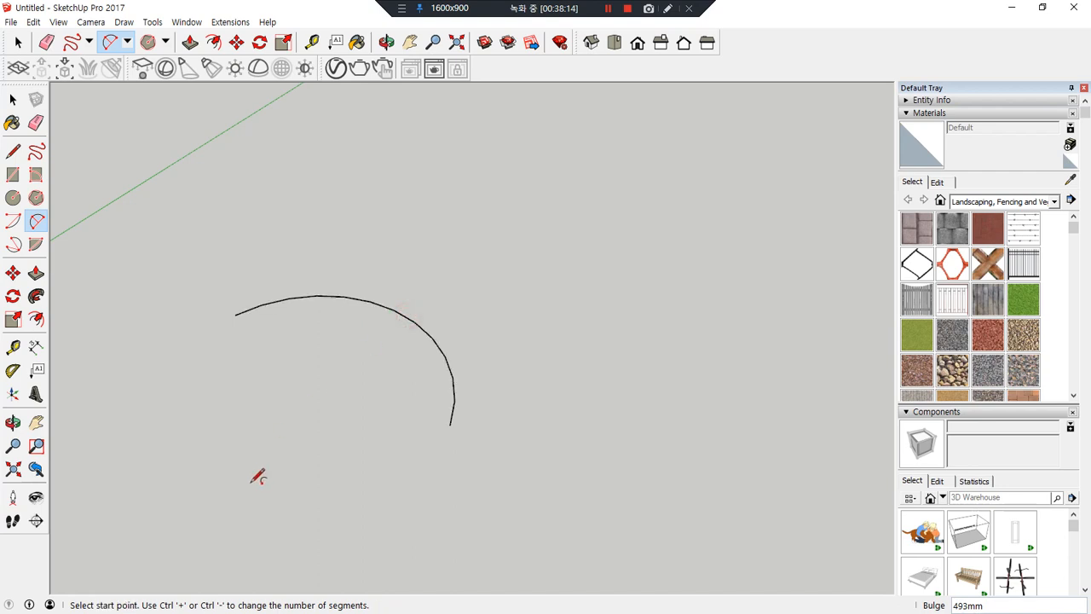
{"action": "left_click", "coordinate": [527, 303]}
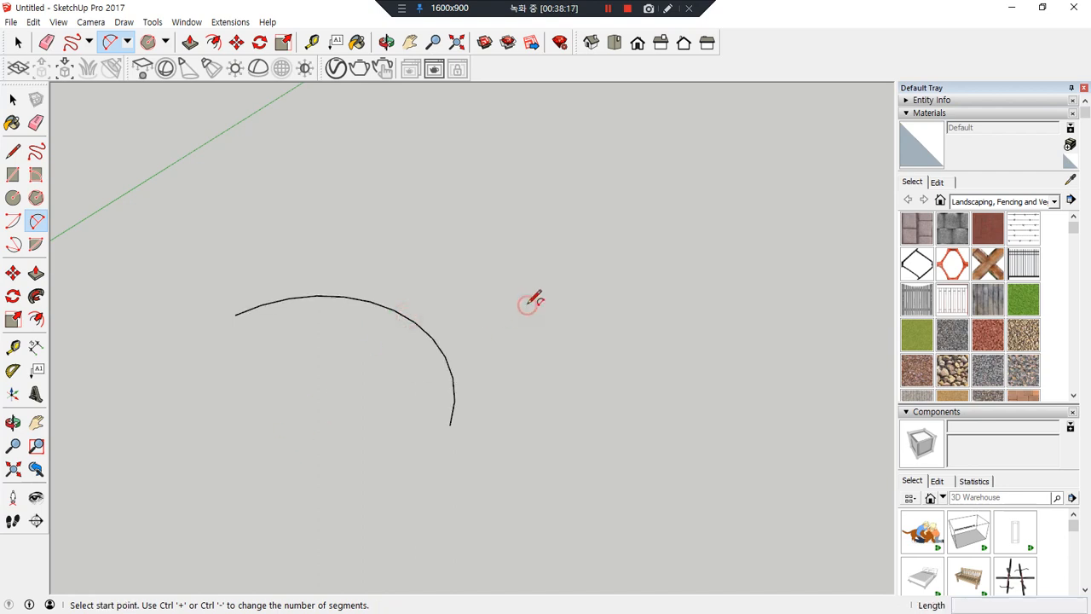
{"action": "left_click", "coordinate": [381, 240]}
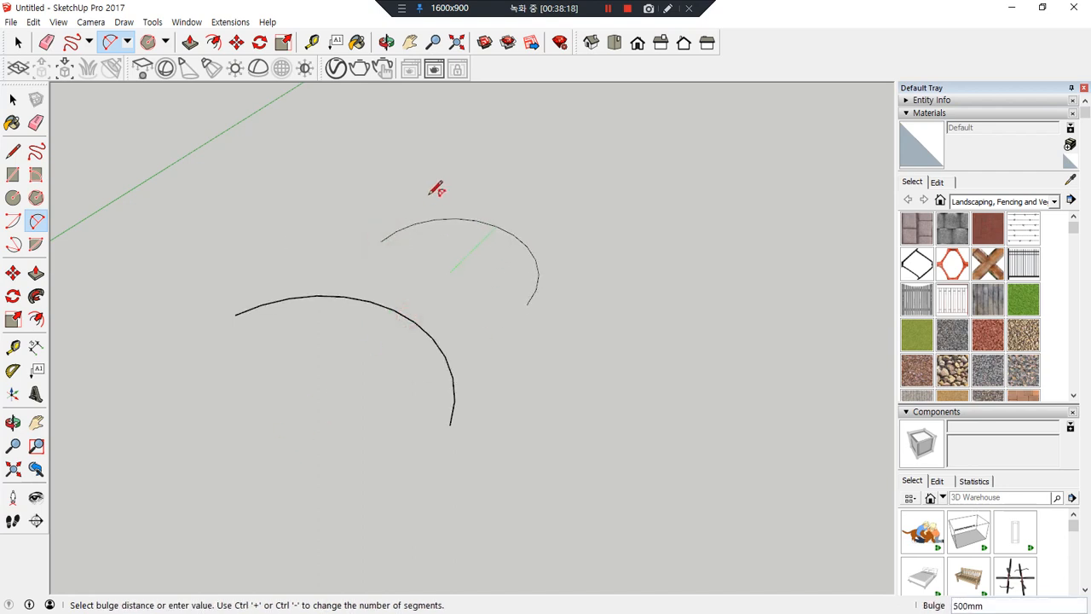
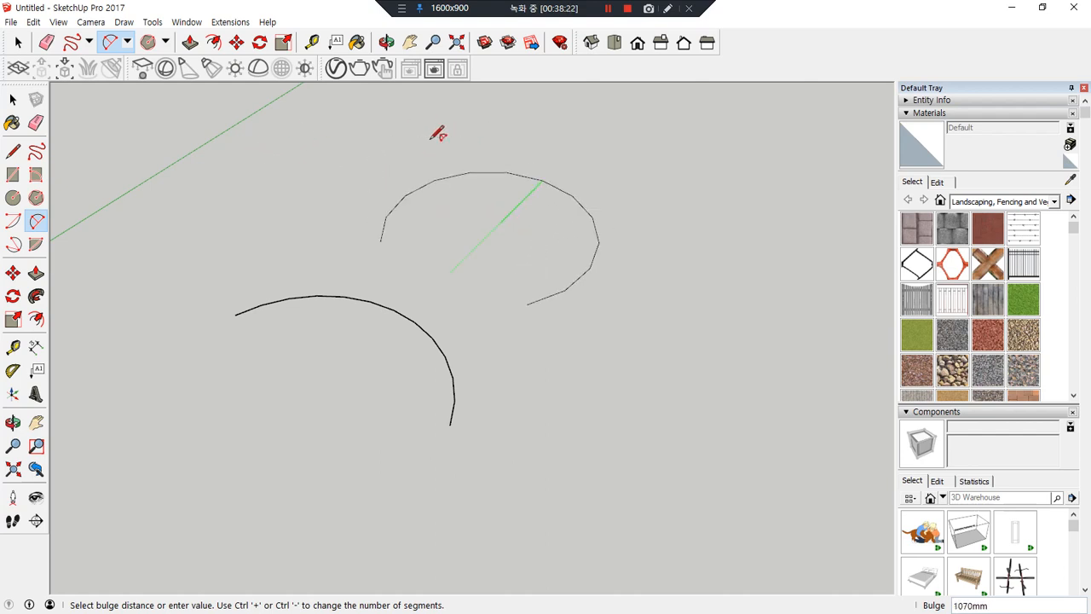
{"action": "left_click", "coordinate": [448, 141]}
- Select everything in the model and delete both 2-point arcs
{"action": "middle_click_drag", "start_coordinate": [523, 418], "coordinate": [538, 343]}
{"action": "key", "text": "space"}
{"action": "key", "text": "ctrl+a"}
{"action": "key", "text": "Delete"}
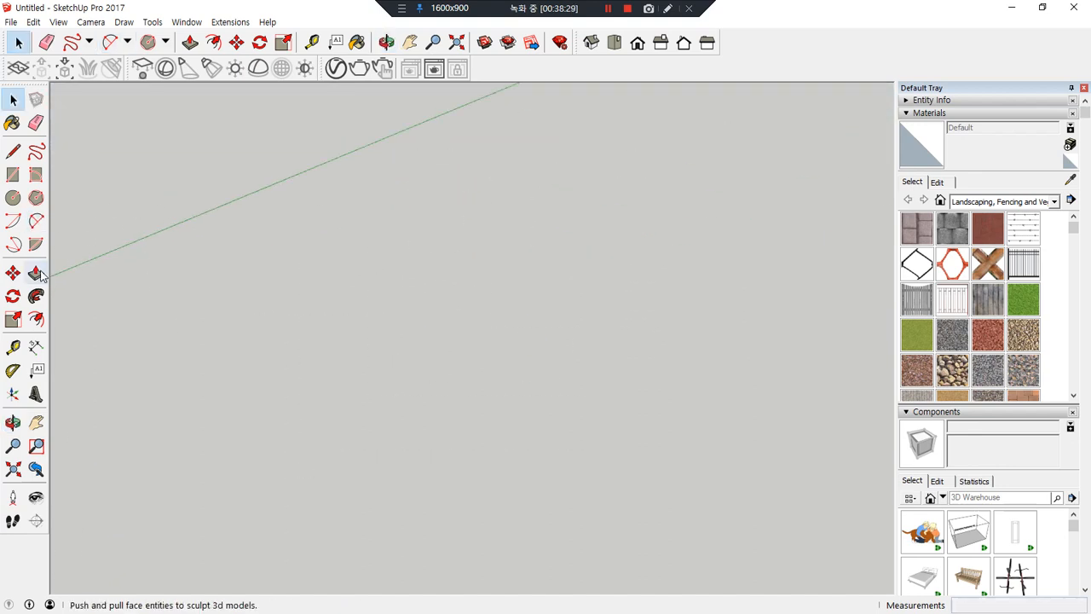
- Draw two 12-segment 3-point arcs, one sweeping about 147.7 degrees and a smaller, more closed one behind it
{"action": "left_click", "coordinate": [14, 246]}
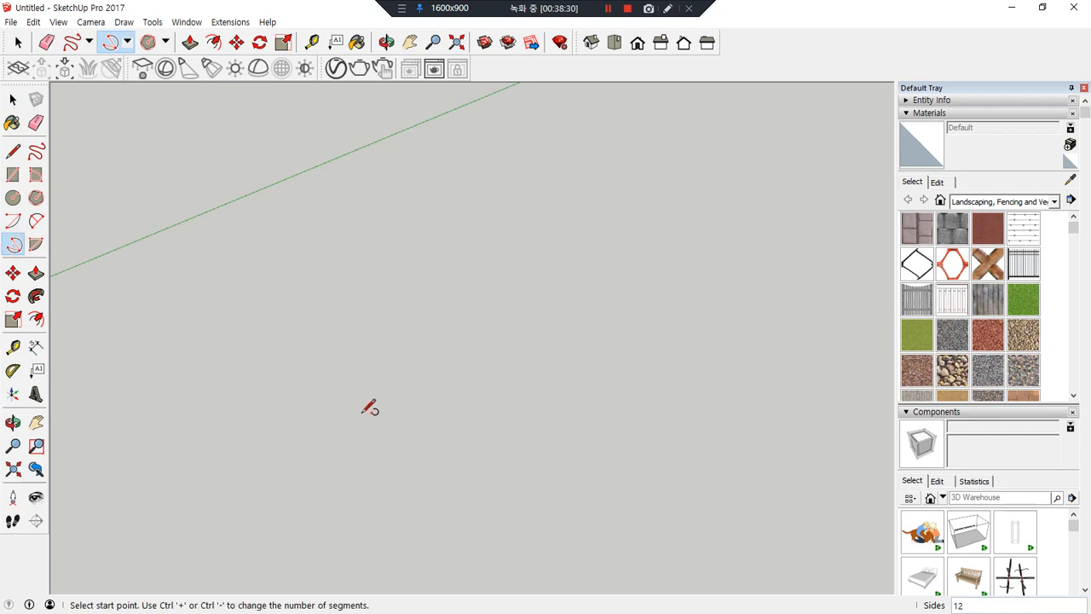
{"action": "left_click", "coordinate": [365, 447]}
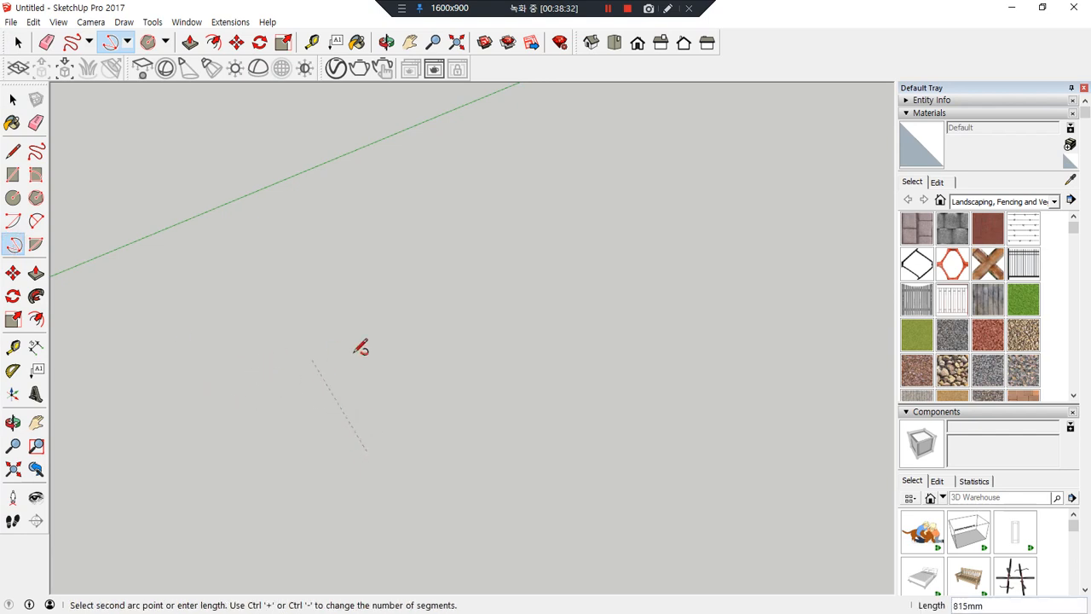
{"action": "left_click", "coordinate": [384, 338]}
{"action": "left_click", "coordinate": [235, 314]}
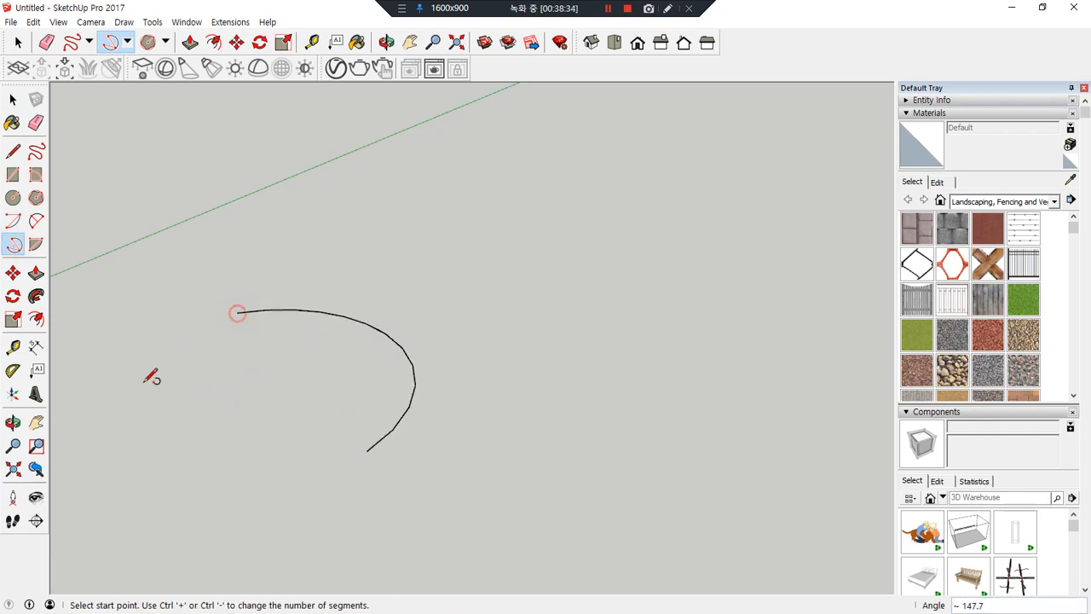
{"action": "left_click", "coordinate": [632, 299]}
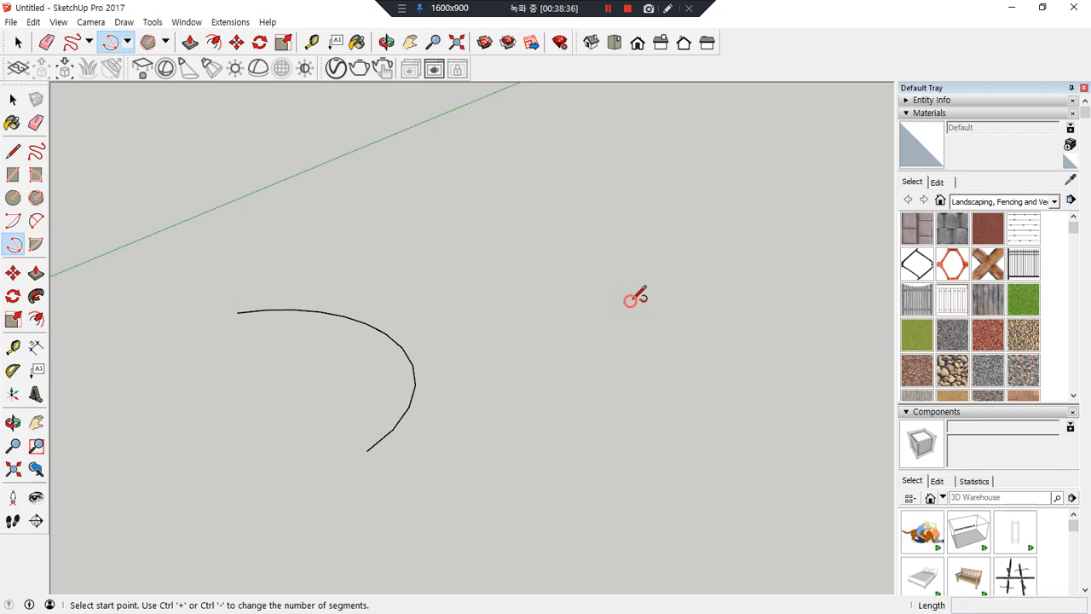
{"action": "left_click", "coordinate": [746, 296]}
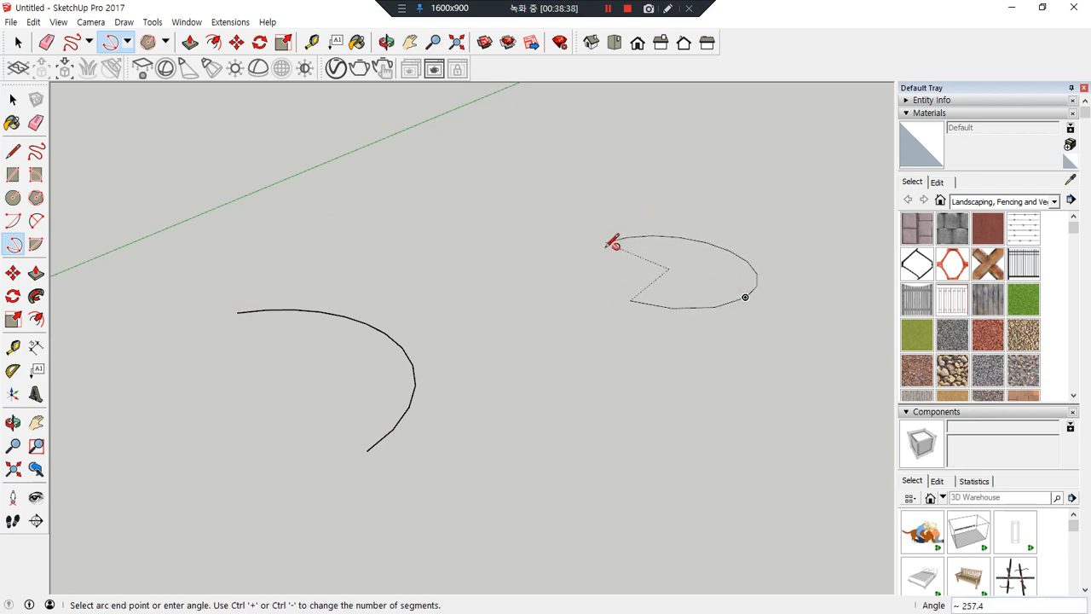
{"action": "left_click", "coordinate": [603, 251]}
- Select both 3-point arcs and delete them
{"action": "middle_click_drag", "start_coordinate": [484, 368], "coordinate": [532, 396]}
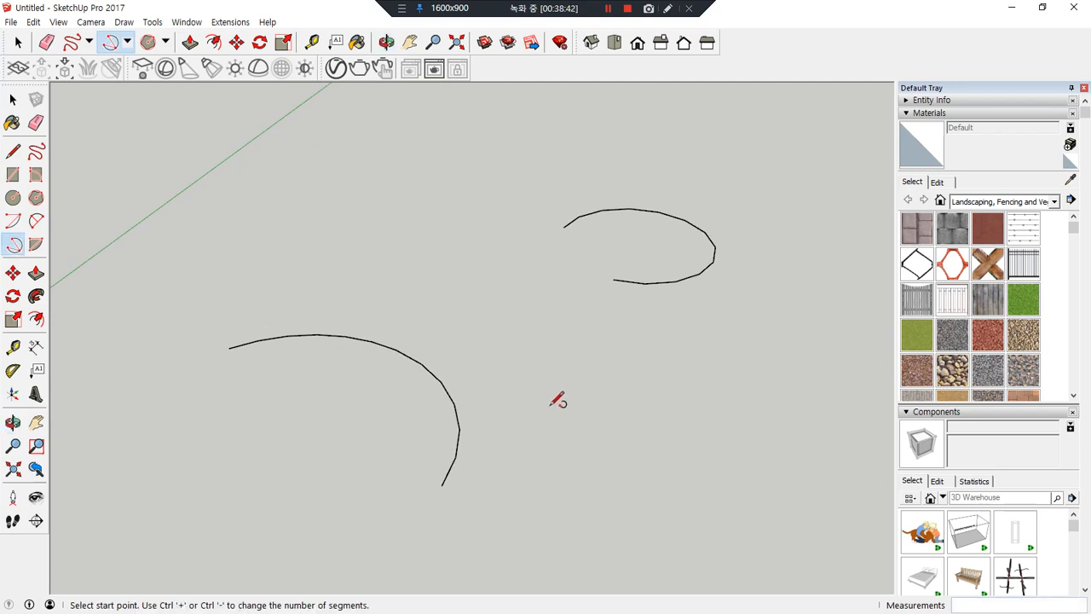
{"action": "key", "text": "space"}
{"action": "left_click_drag", "start_coordinate": [783, 151], "coordinate": [248, 540]}
{"action": "key", "text": "Delete"}
{"action": "left_click", "coordinate": [606, 9]}
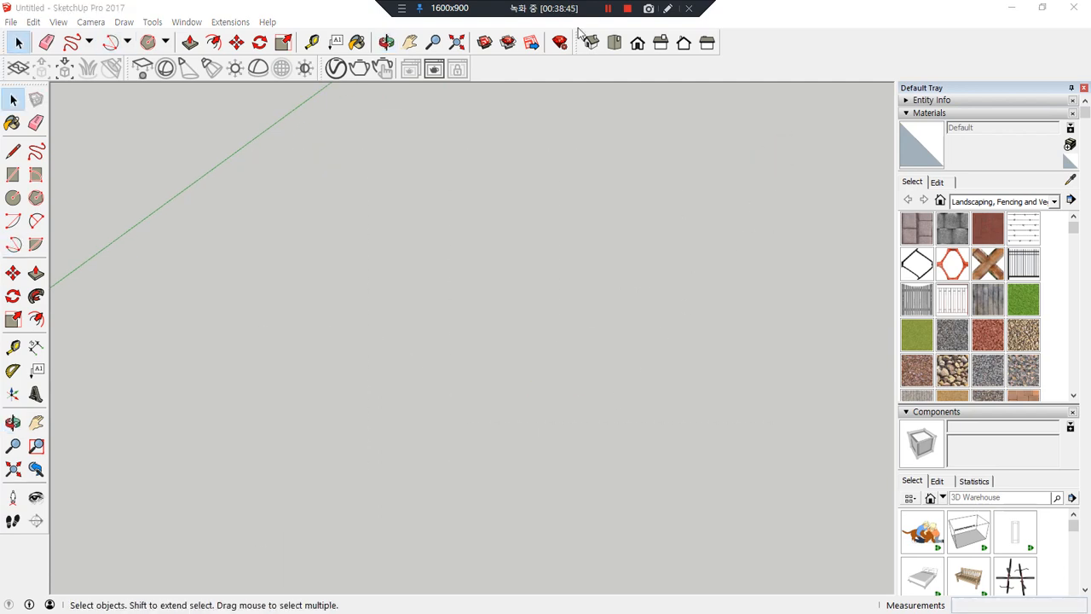
- Draw a closed 12-segment Pie sector from its center along the red axis, sweeping more than 90 degrees
{"action": "left_click", "coordinate": [37, 248]}
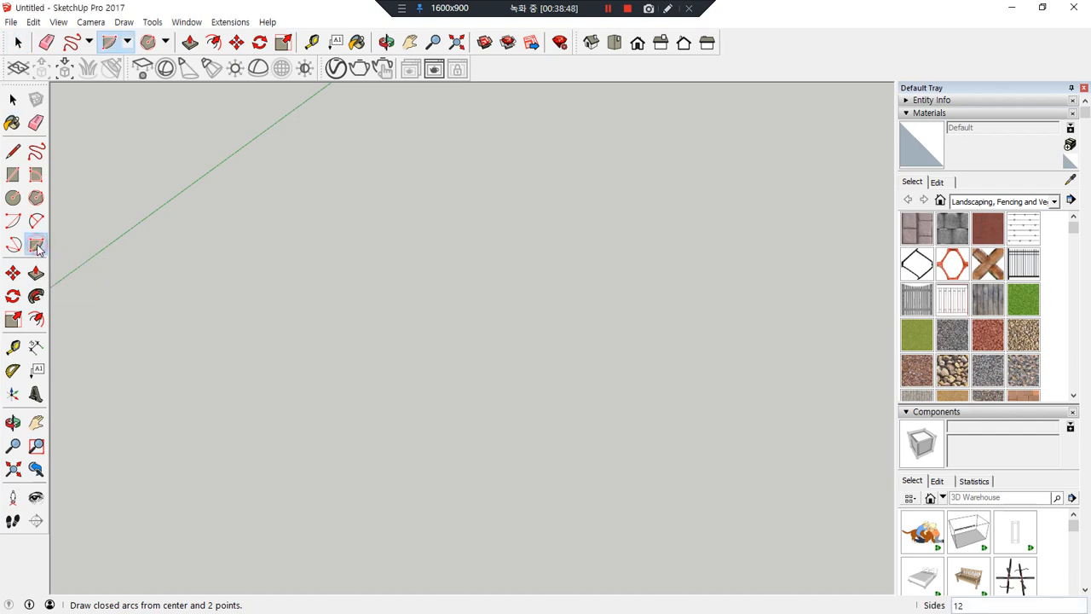
{"action": "left_click", "coordinate": [351, 430]}
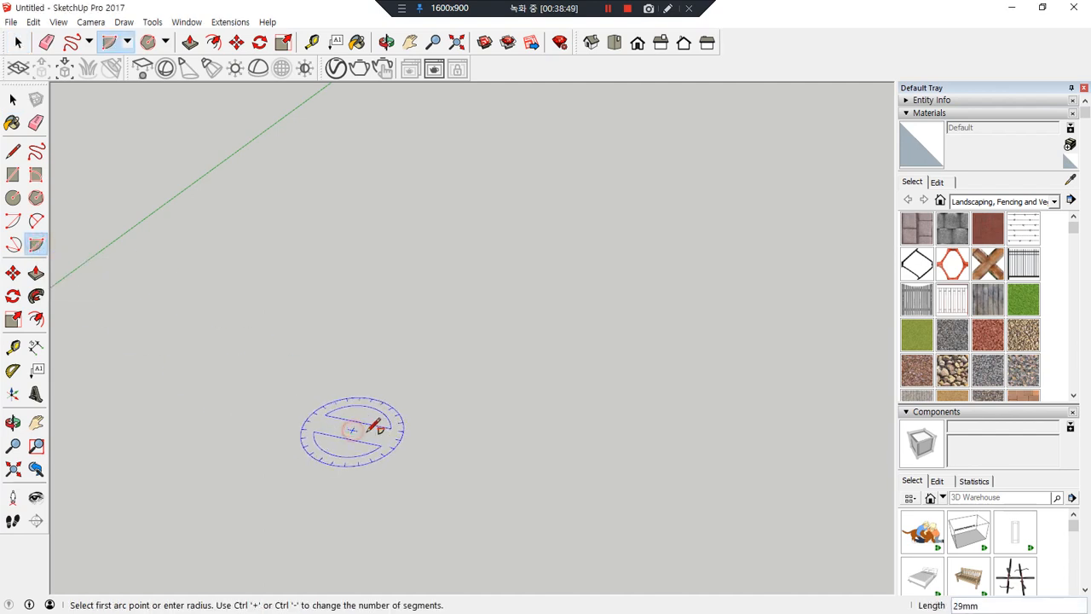
{"action": "left_click", "coordinate": [454, 450]}
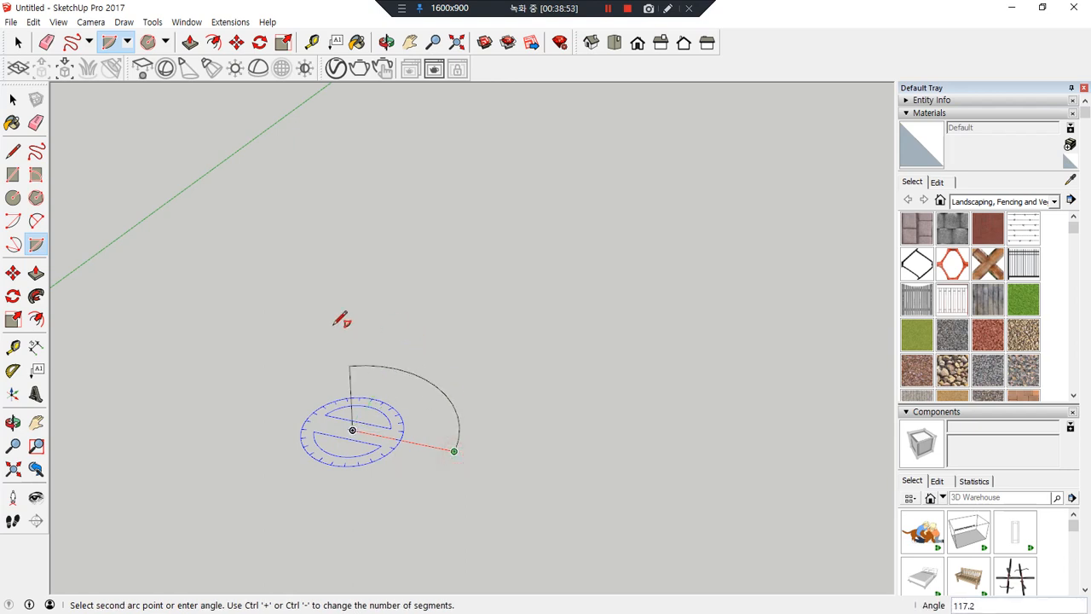
{"action": "left_click", "coordinate": [284, 336]}
{"action": "scroll", "coordinate": [366, 473], "scroll_direction": "up", "scroll_amount": 3}
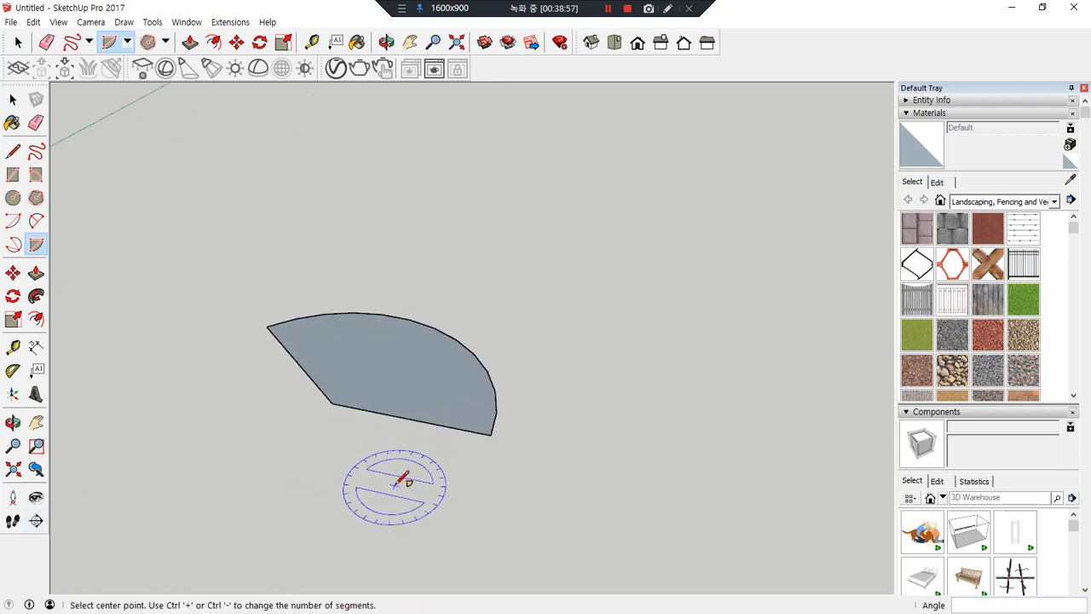
- Draw two more Pie sectors around the first one, sweeping 75 degrees and 105 degrees
{"action": "middle_click_drag", "start_coordinate": [517, 292], "coordinate": [418, 366]}
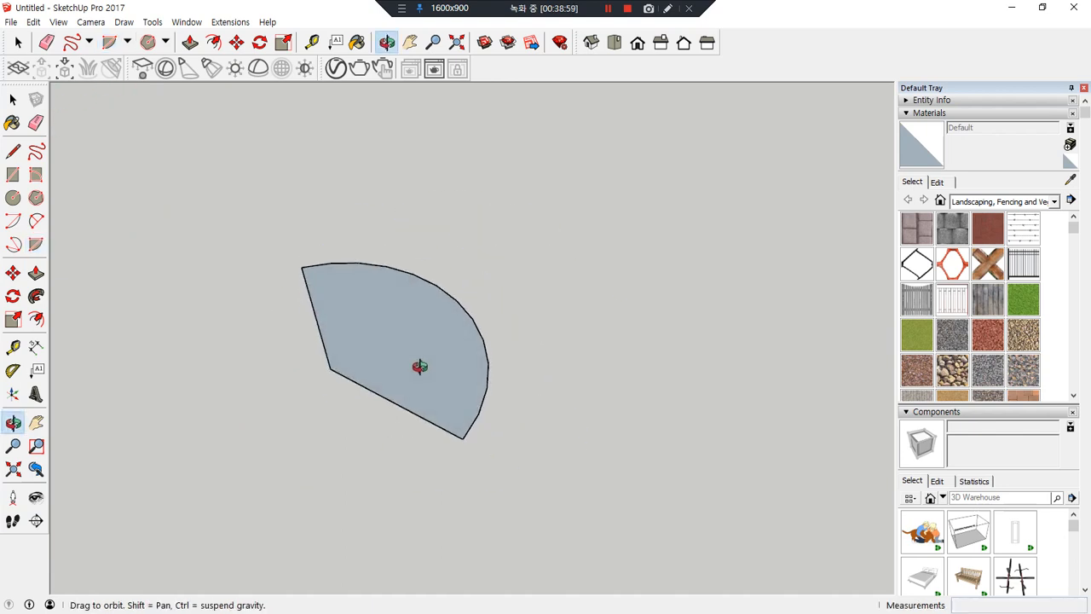
{"action": "left_click", "coordinate": [620, 326]}
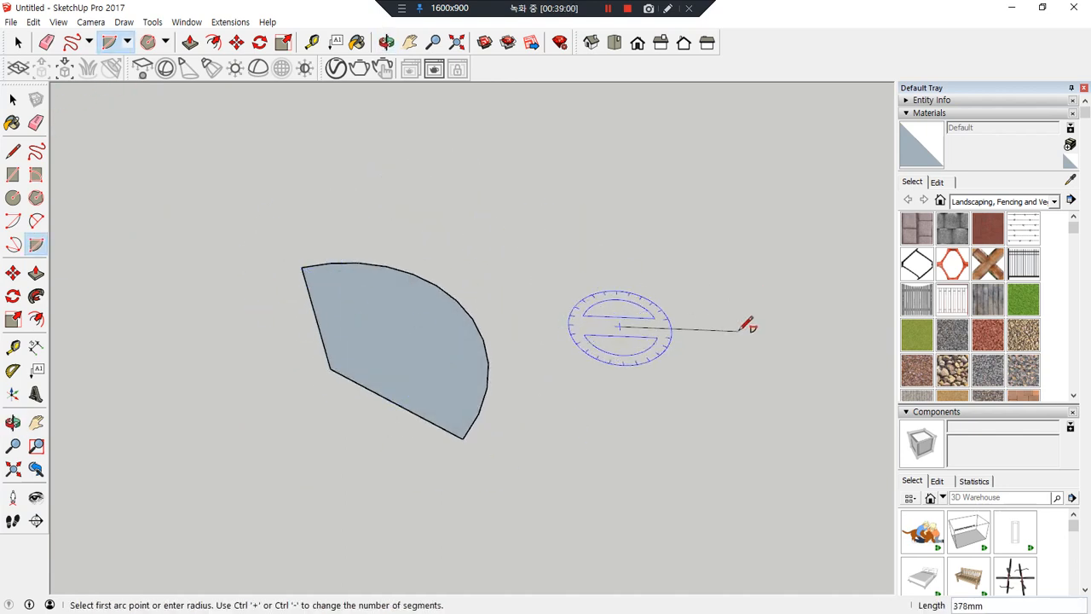
{"action": "left_click", "coordinate": [739, 328]}
{"action": "left_click", "coordinate": [637, 251]}
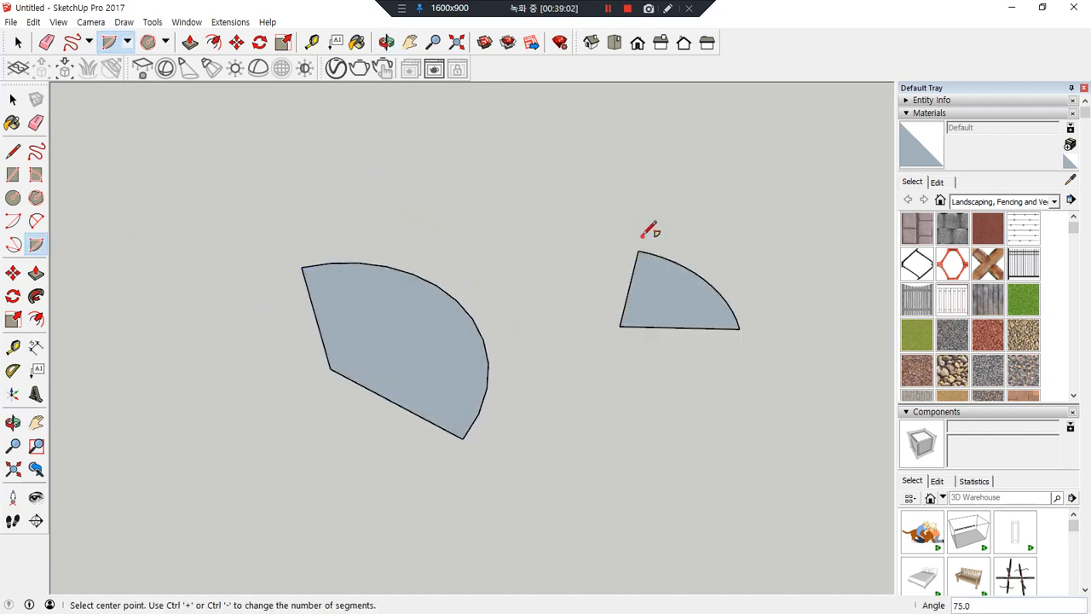
{"action": "left_click", "coordinate": [191, 211]}
{"action": "left_click", "coordinate": [292, 187]}
{"action": "left_click", "coordinate": [150, 162]}
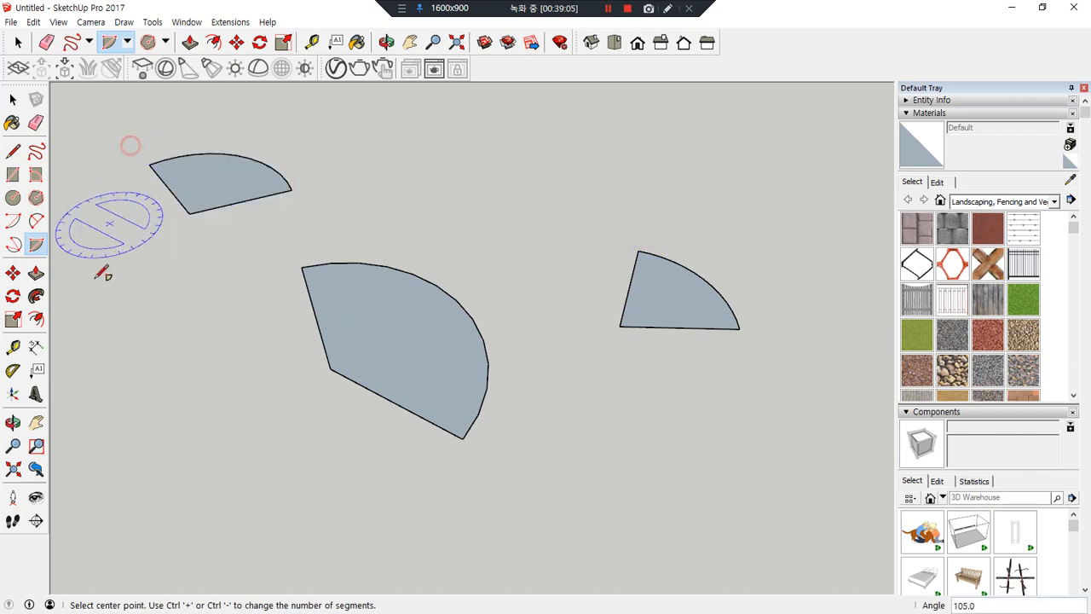
{"action": "middle_click_drag", "start_coordinate": [154, 367], "coordinate": [165, 390]}
{"action": "key", "text": "space"}
{"action": "left_click", "coordinate": [197, 197]}
{"action": "left_click", "coordinate": [376, 241]}
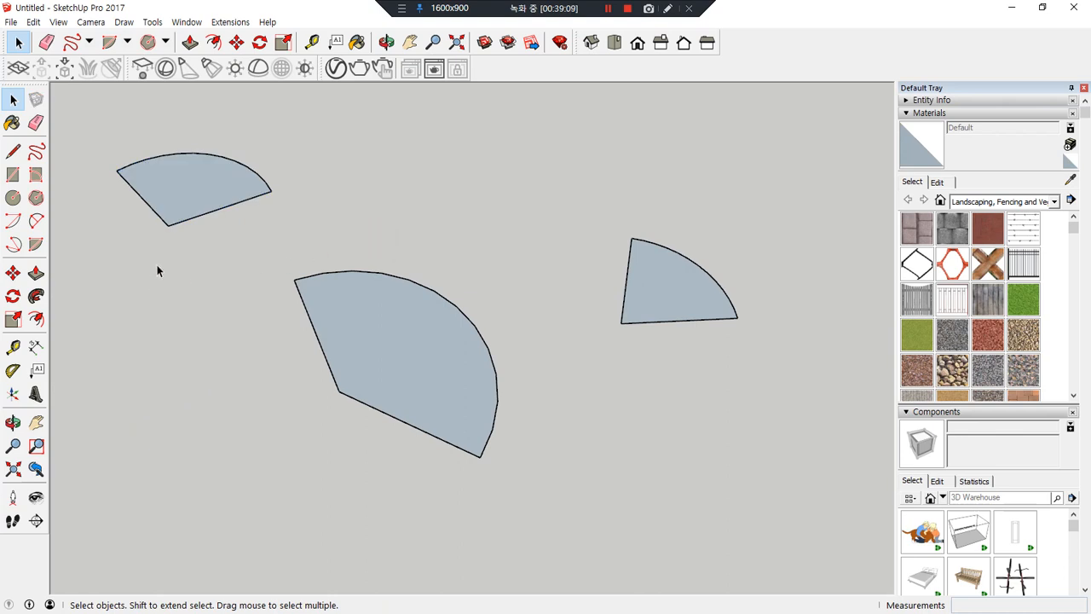
{"action": "scroll", "coordinate": [482, 362], "scroll_direction": "down", "scroll_amount": 4}
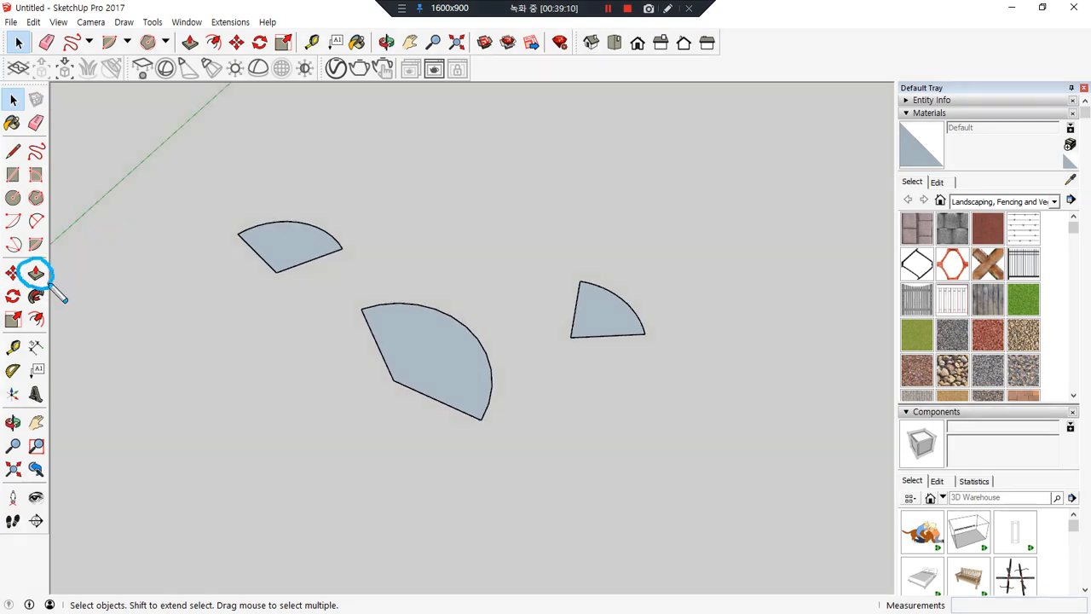
{"action": "mouse_move", "coordinate": [39, 315]}
{"action": "left_mouse_down"}
{"action": "mouse_move", "coordinate": [37, 274]}
{"action": "mouse_move", "coordinate": [85, 341]}
{"action": "mouse_move", "coordinate": [94, 317]}
{"action": "left_mouse_up"}
{"action": "mouse_move", "coordinate": [48, 266]}
{"action": "left_mouse_down"}
{"action": "mouse_move", "coordinate": [86, 236]}
{"action": "mouse_move", "coordinate": [85, 262]}
{"action": "left_mouse_up"}
{"action": "key", "text": "Escape"}
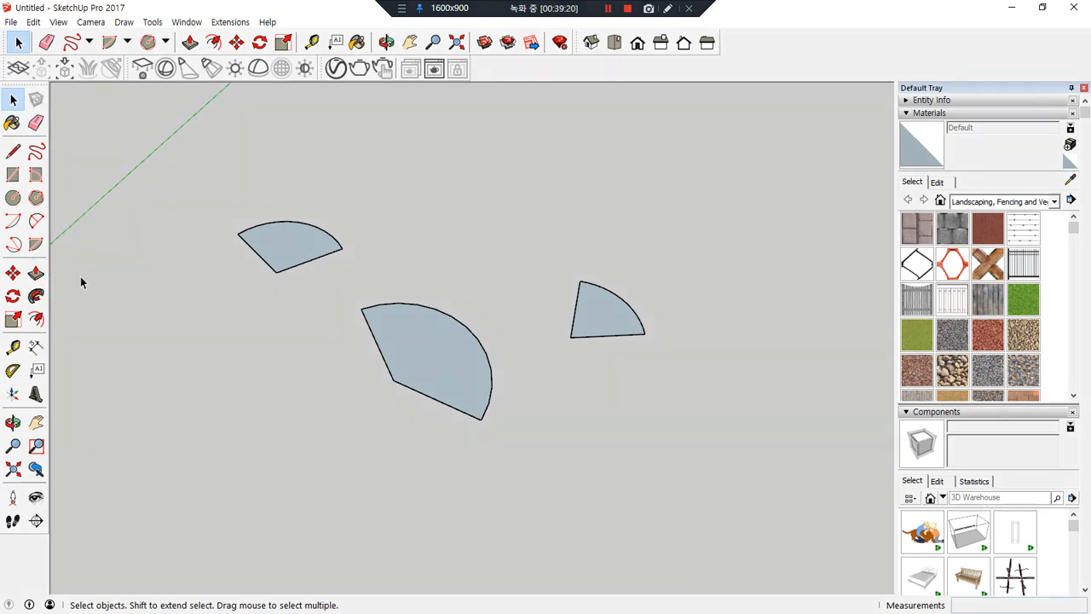
- Extrude the smaller pie sector behind the large one upward by about 616 mm with Push/Pull
{"action": "key", "text": "e"}
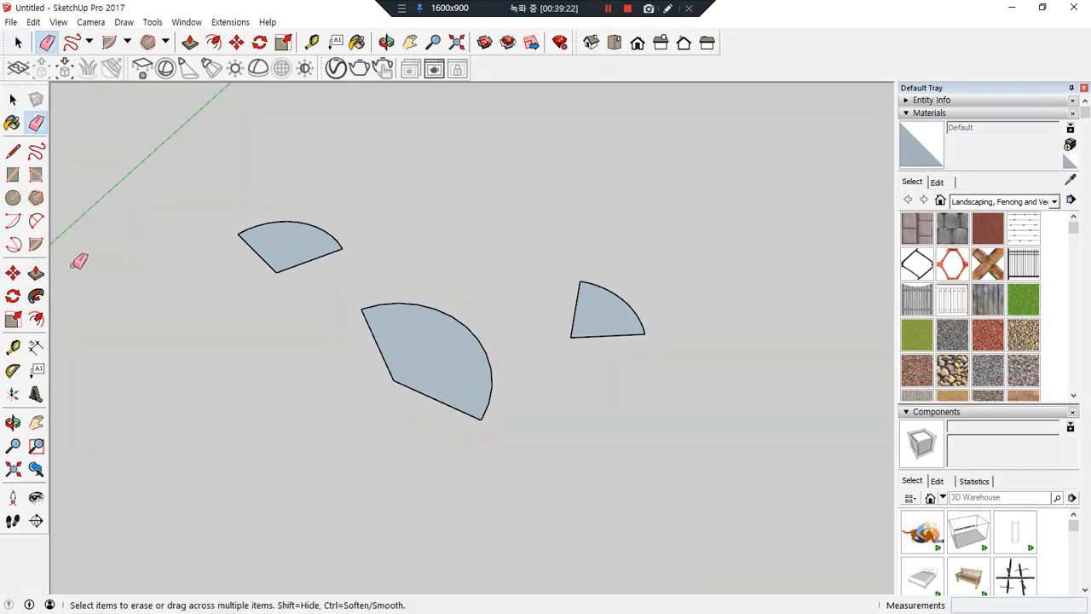
{"action": "left_click", "coordinate": [37, 273]}
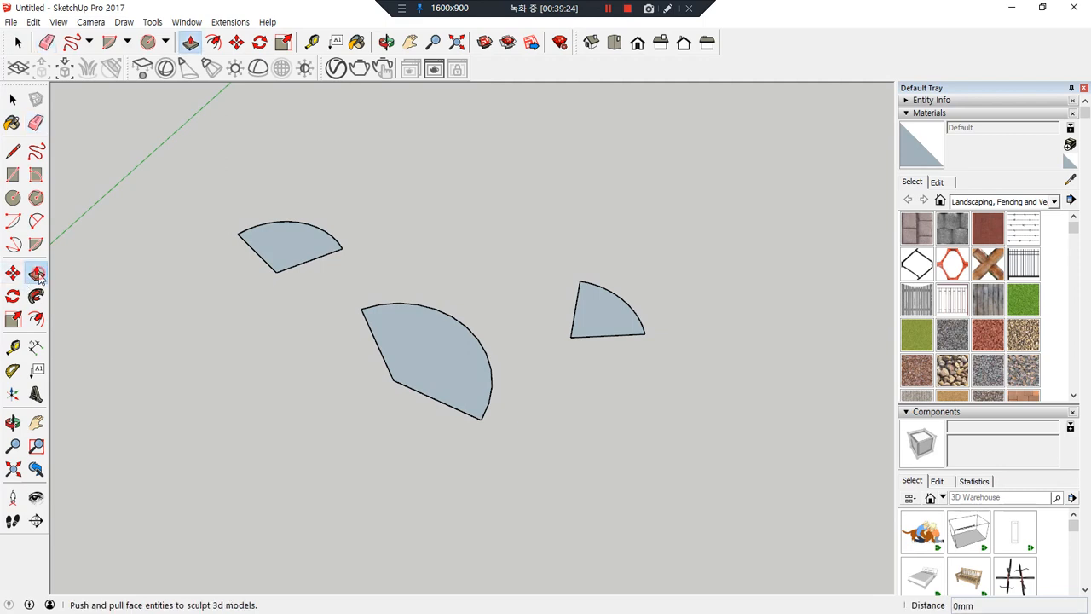
{"action": "left_click", "coordinate": [278, 245]}
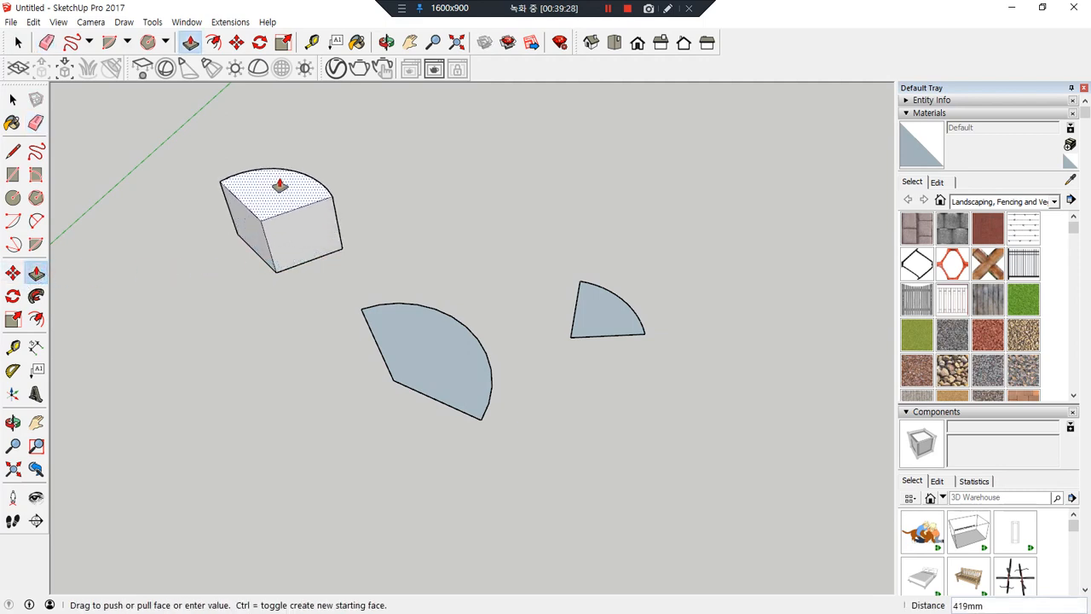
{"action": "middle_click_drag", "start_coordinate": [242, 326], "coordinate": [233, 341]}
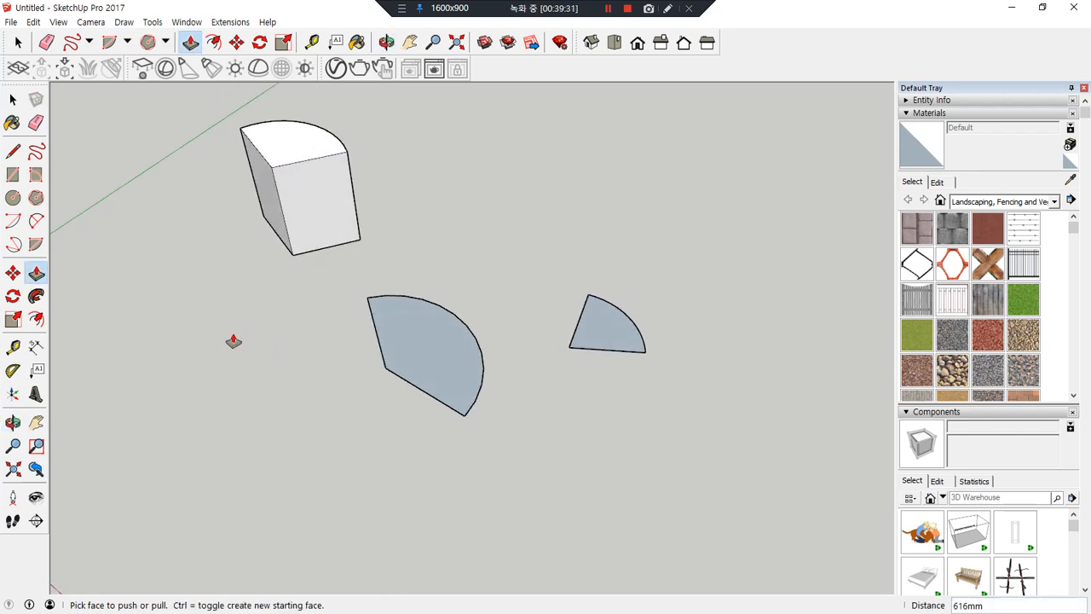
- Extrude the large central pie sector upward by 1000 mm
{"action": "left_click", "coordinate": [423, 341]}
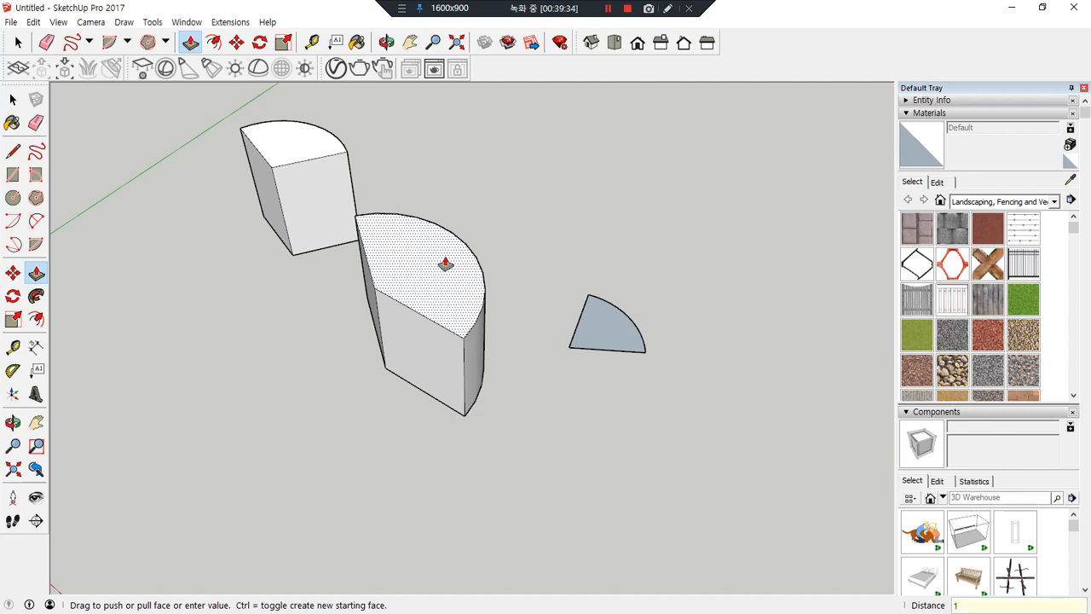
{"action": "key", "text": "Return"}
{"action": "middle_click_drag", "start_coordinate": [319, 401], "coordinate": [265, 350]}
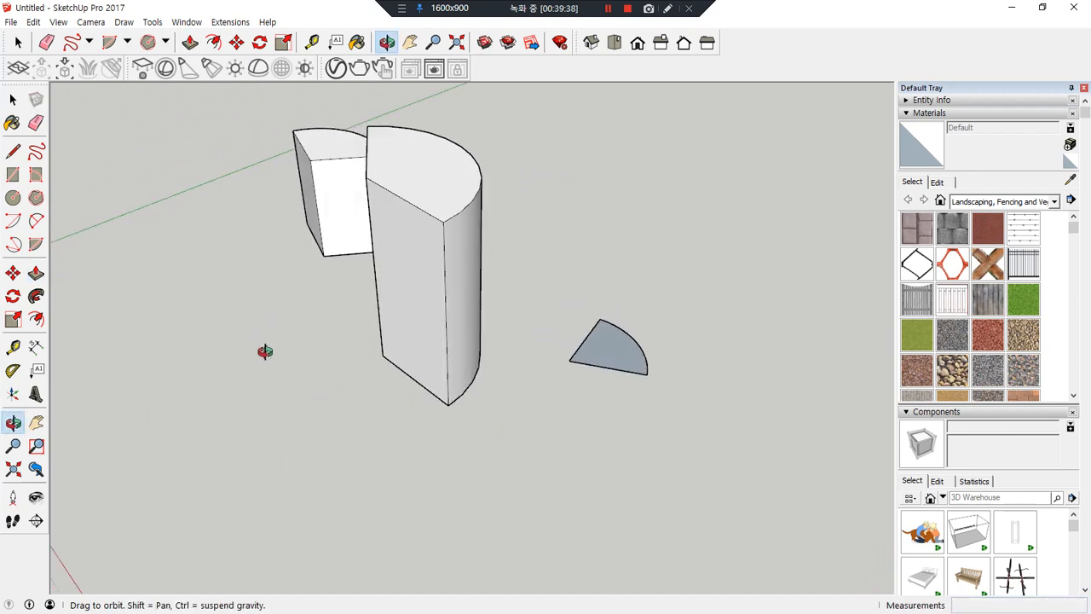
{"action": "middle_click_drag", "start_coordinate": [541, 360], "coordinate": [711, 409]}
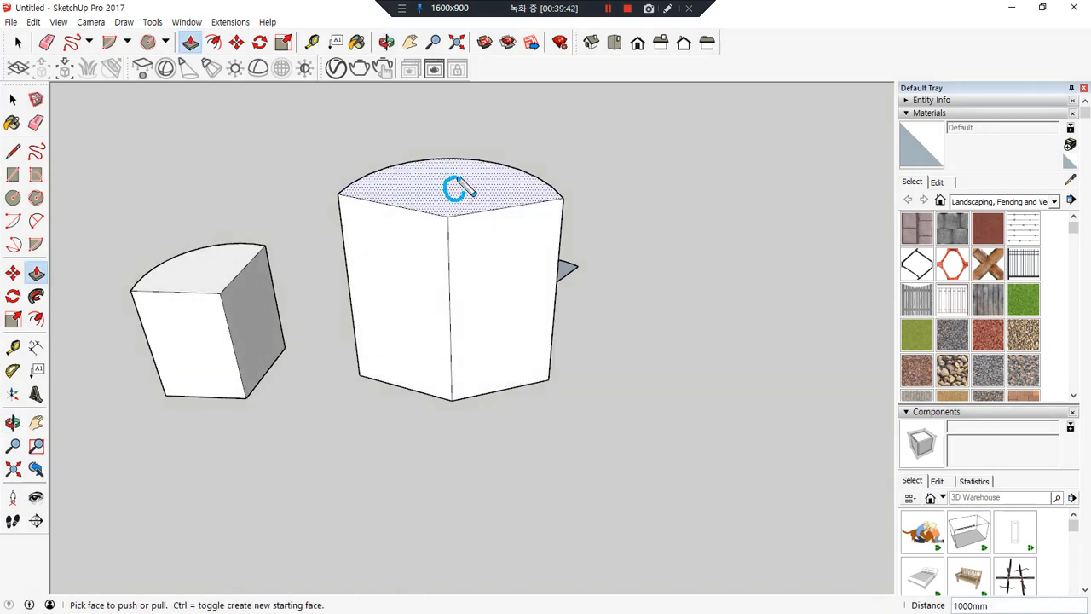
- Push the larger solid's top face down to the height of the smaller solid by referencing the smaller solid's top face
{"action": "left_click_drag", "start_coordinate": [459, 188], "coordinate": [250, 256]}
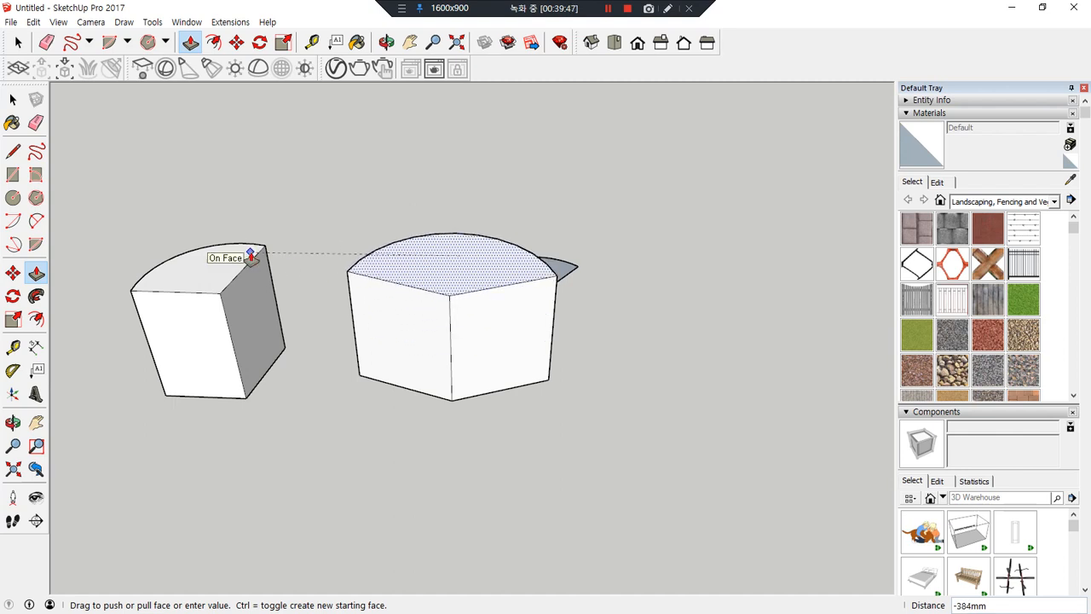
{"action": "left_click_drag", "start_coordinate": [219, 296], "coordinate": [219, 293]}
{"action": "middle_click_drag", "start_coordinate": [353, 338], "coordinate": [283, 324]}
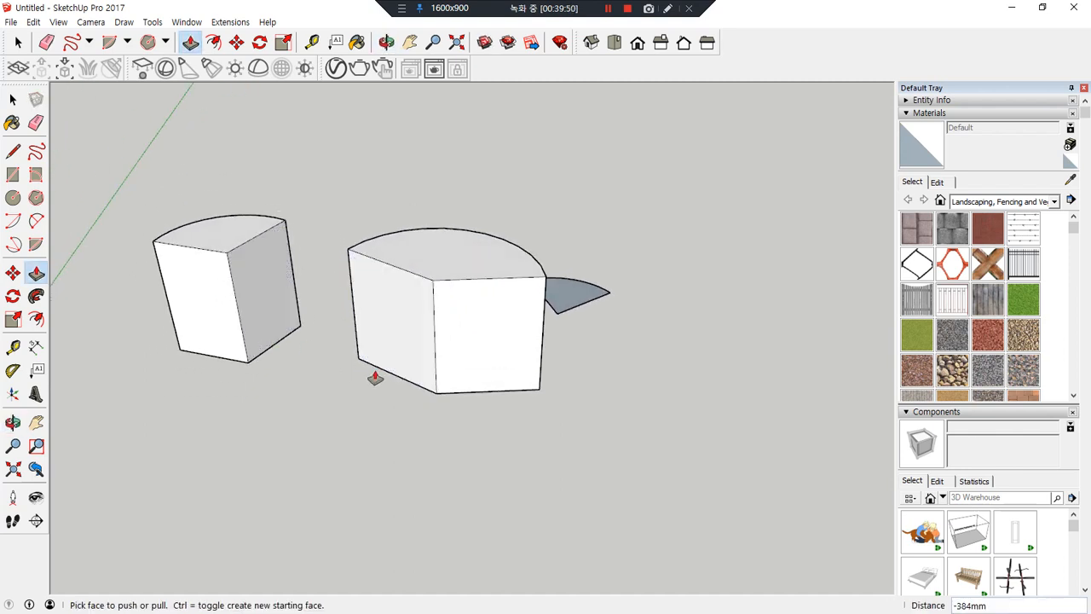
{"action": "left_click_drag", "start_coordinate": [464, 249], "coordinate": [229, 252]}
{"action": "middle_click_drag", "start_coordinate": [321, 312], "coordinate": [197, 271]}
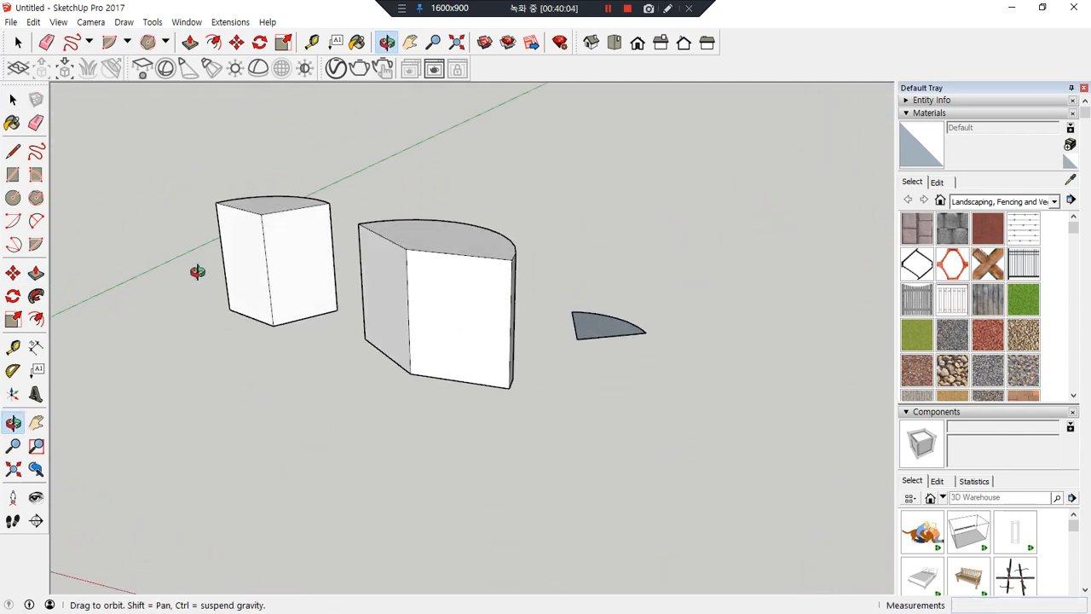
- Pull the flat side faces of the smaller solid outward into a block, the last one by about 670 mm
{"action": "key", "text": "p"}
{"action": "middle_click_drag", "start_coordinate": [452, 367], "coordinate": [546, 394]}
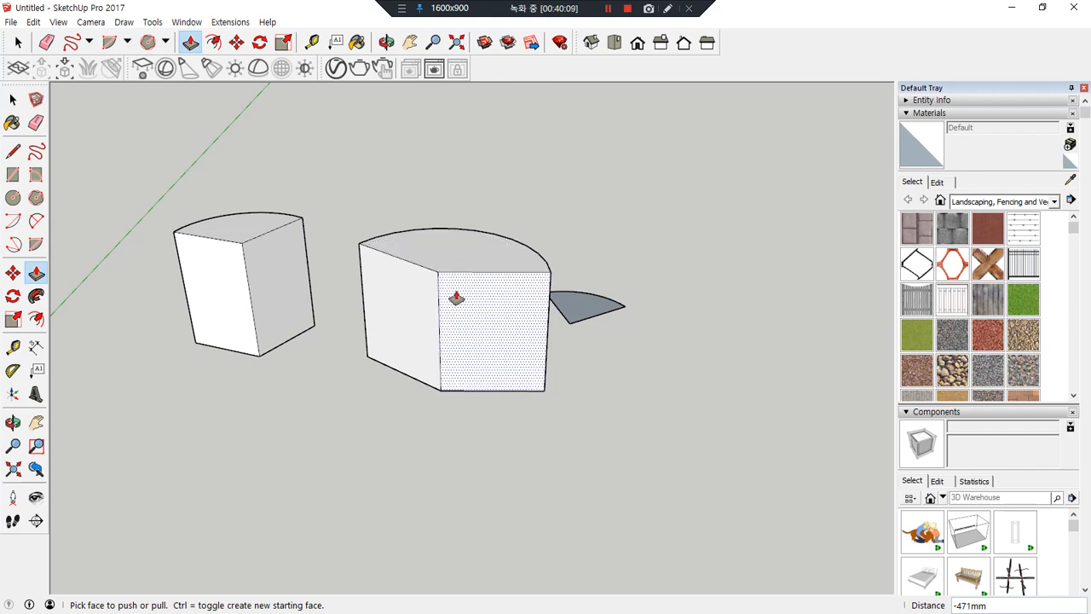
{"action": "middle_click_drag", "start_coordinate": [502, 322], "coordinate": [434, 370]}
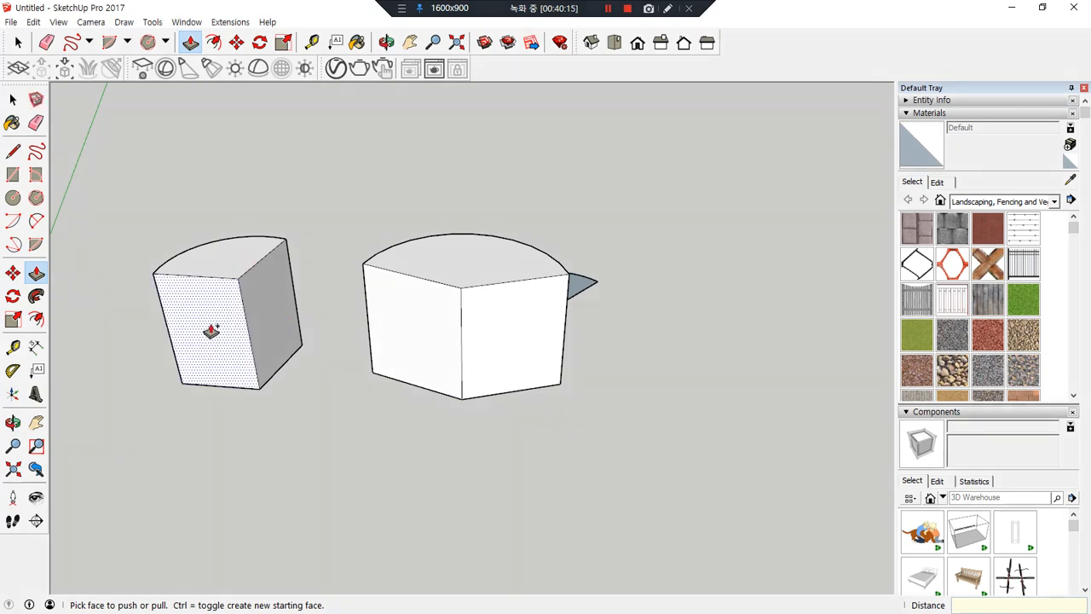
{"action": "left_click_drag", "start_coordinate": [210, 327], "coordinate": [133, 395]}
{"action": "left_click_drag", "start_coordinate": [221, 390], "coordinate": [291, 401]}
{"action": "left_click", "coordinate": [205, 447]}
{"action": "left_click", "coordinate": [165, 494]}
{"action": "middle_click_drag", "start_coordinate": [166, 495], "coordinate": [348, 560]}
{"action": "scroll", "coordinate": [364, 529], "scroll_direction": "down", "scroll_amount": 3}
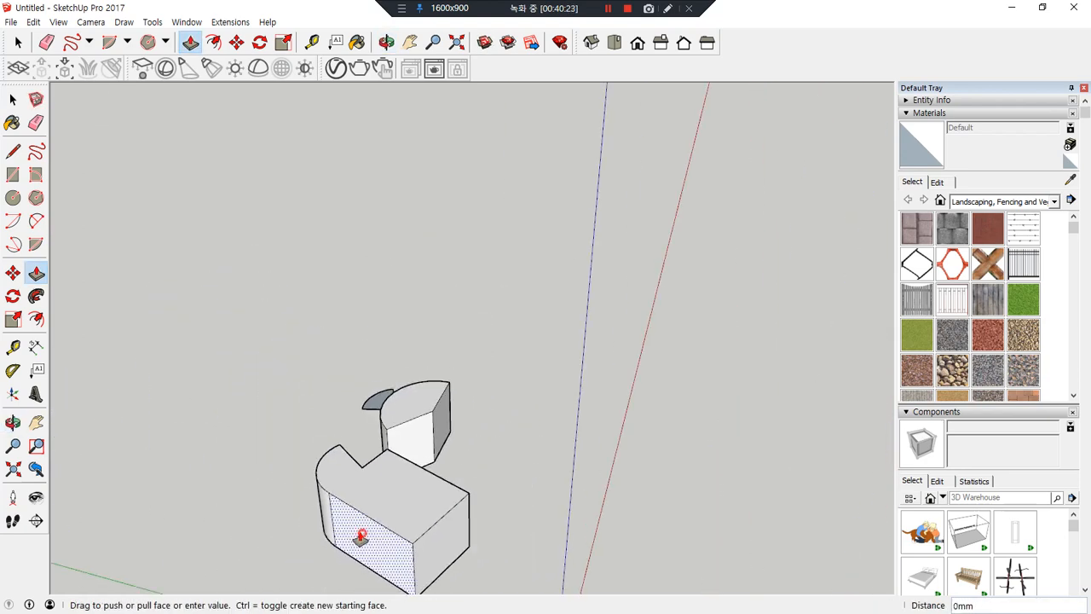
{"action": "left_click_drag", "start_coordinate": [362, 535], "coordinate": [280, 565]}
{"action": "middle_click_drag", "start_coordinate": [300, 559], "coordinate": [588, 534]}
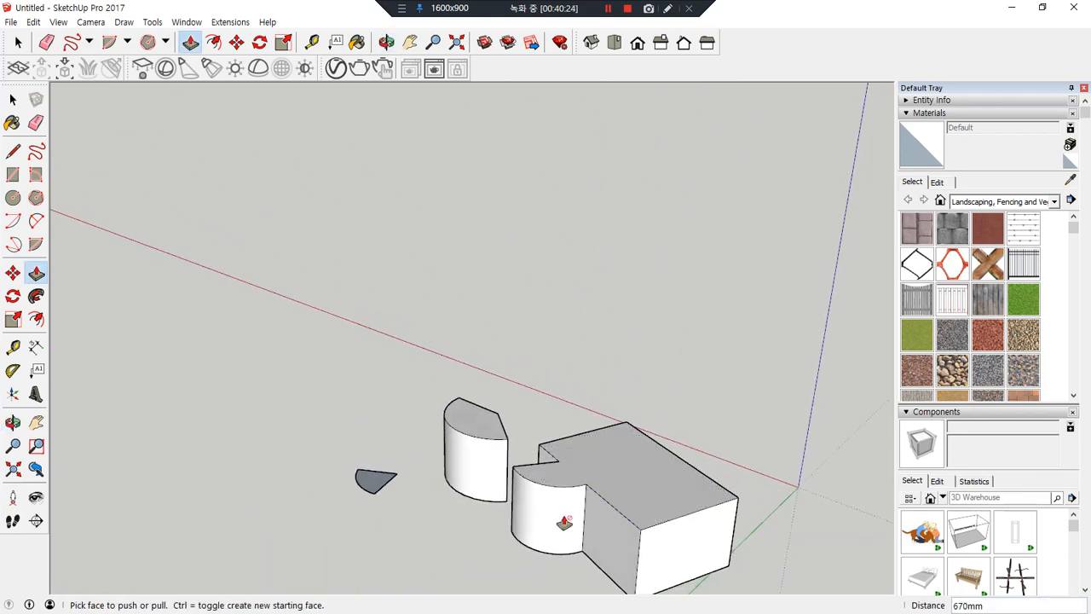
- Pull a flat side face of the larger curved solid outward by about 540 mm
{"action": "scroll", "coordinate": [481, 477], "scroll_direction": "up", "scroll_amount": 2}
{"action": "middle_click_drag", "start_coordinate": [592, 454], "coordinate": [822, 465]}
{"action": "left_click_drag", "start_coordinate": [821, 466], "coordinate": [817, 521]}
{"action": "middle_click_drag", "start_coordinate": [610, 445], "coordinate": [927, 440]}
{"action": "left_click_drag", "start_coordinate": [585, 416], "coordinate": [581, 421]}
{"action": "left_click_drag", "start_coordinate": [590, 333], "coordinate": [600, 291]}
{"action": "middle_click_drag", "start_coordinate": [399, 369], "coordinate": [674, 416]}
{"action": "left_click_drag", "start_coordinate": [570, 436], "coordinate": [520, 517]}
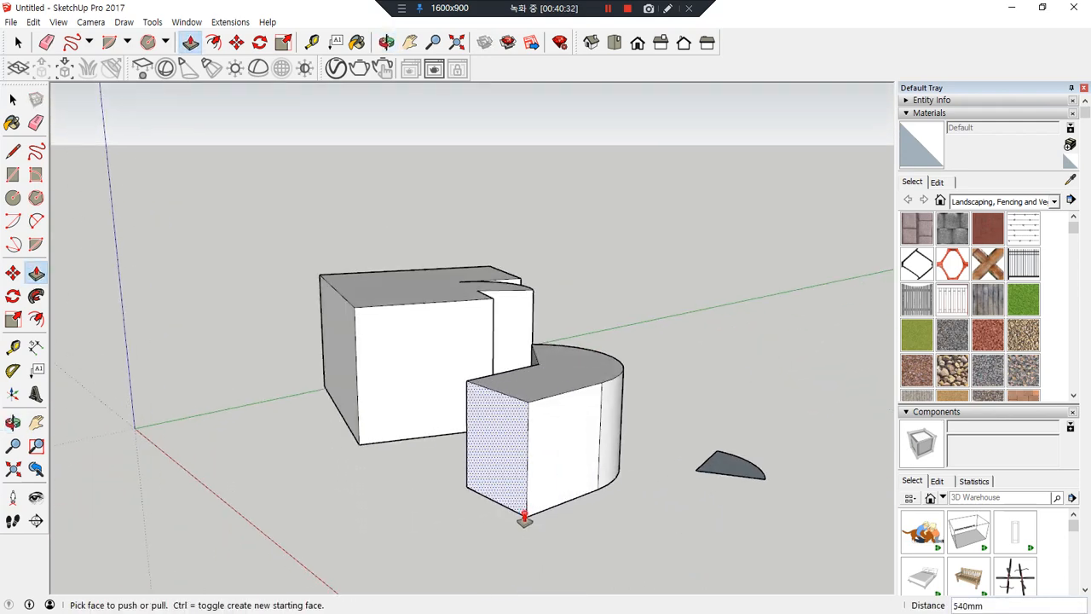
- Enlarge the larger solid by pulling its side and top faces outward, the last one by about 457 mm
{"action": "left_click_drag", "start_coordinate": [583, 466], "coordinate": [673, 529]}
{"action": "left_click_drag", "start_coordinate": [630, 404], "coordinate": [640, 322]}
{"action": "left_click_drag", "start_coordinate": [569, 389], "coordinate": [448, 451]}
{"action": "left_click_drag", "start_coordinate": [625, 439], "coordinate": [709, 480]}
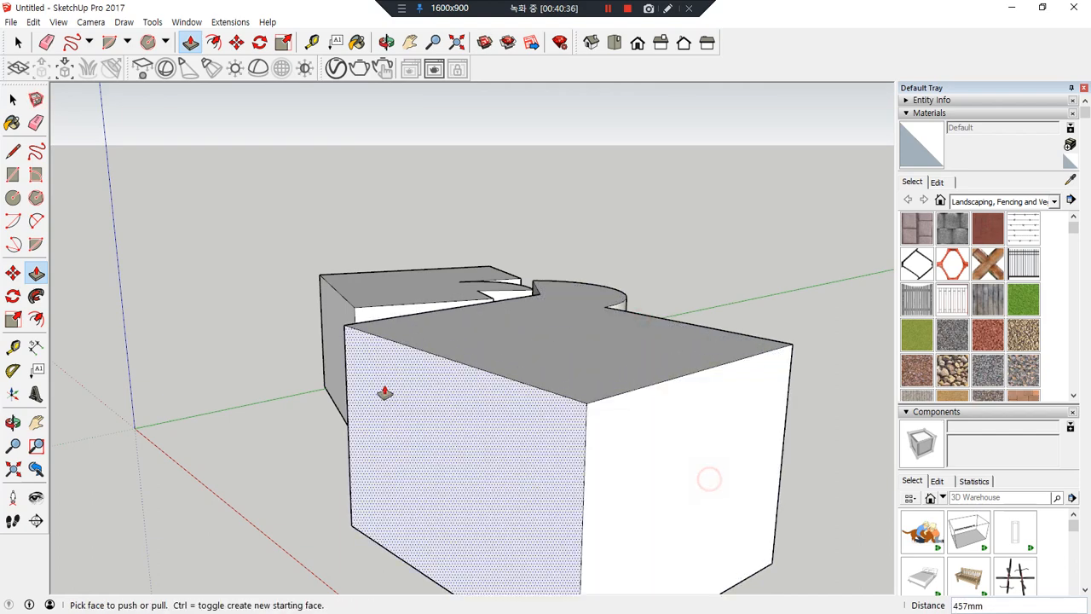
- Reshape the larger solid by lowering its top and moving its side faces, the last one inward by about 3047 mm
{"action": "scroll", "coordinate": [368, 384], "scroll_direction": "down", "scroll_amount": 4}
{"action": "middle_click_drag", "start_coordinate": [363, 381], "coordinate": [307, 360]}
{"action": "left_click_drag", "start_coordinate": [373, 345], "coordinate": [374, 443]}
{"action": "left_click_drag", "start_coordinate": [366, 401], "coordinate": [178, 406]}
{"action": "left_click_drag", "start_coordinate": [331, 426], "coordinate": [315, 365]}
{"action": "middle_click_drag", "start_coordinate": [175, 370], "coordinate": [300, 441]}
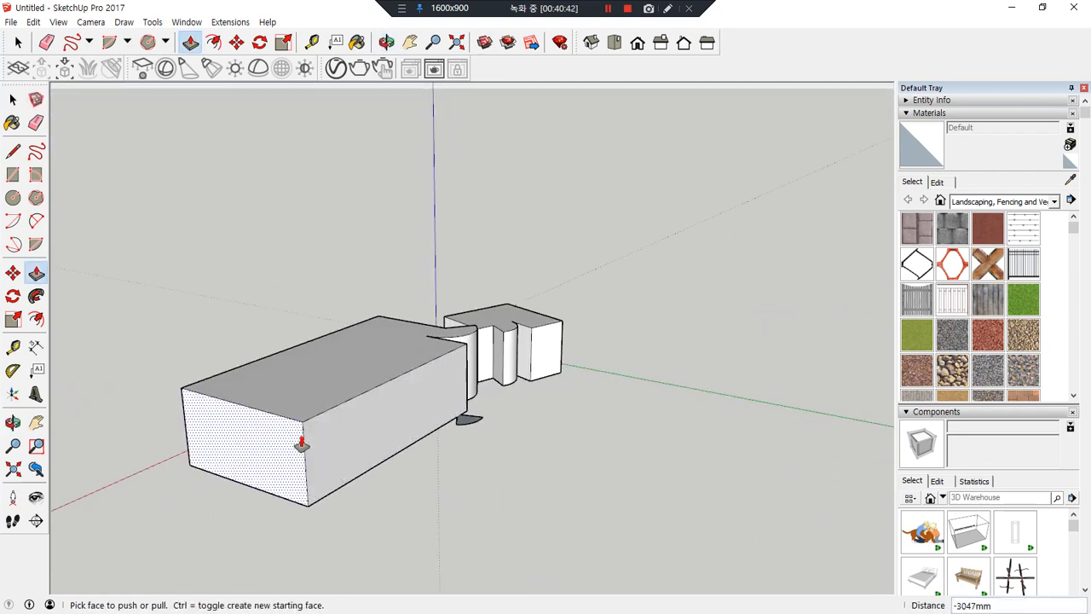
- Pull the long side face of the larger block outward by about 208 mm
{"action": "left_click_drag", "start_coordinate": [397, 405], "coordinate": [399, 404]}
{"action": "left_click_drag", "start_coordinate": [353, 363], "coordinate": [385, 383]}
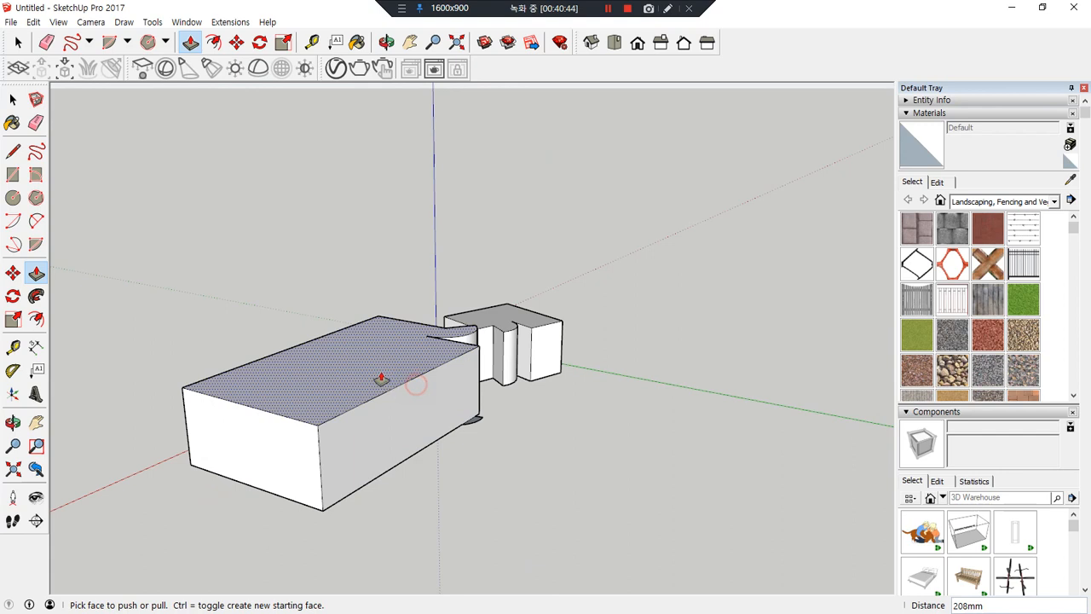
{"action": "left_click", "coordinate": [462, 381]}
{"action": "scroll", "coordinate": [444, 388], "scroll_direction": "up", "scroll_amount": 3}
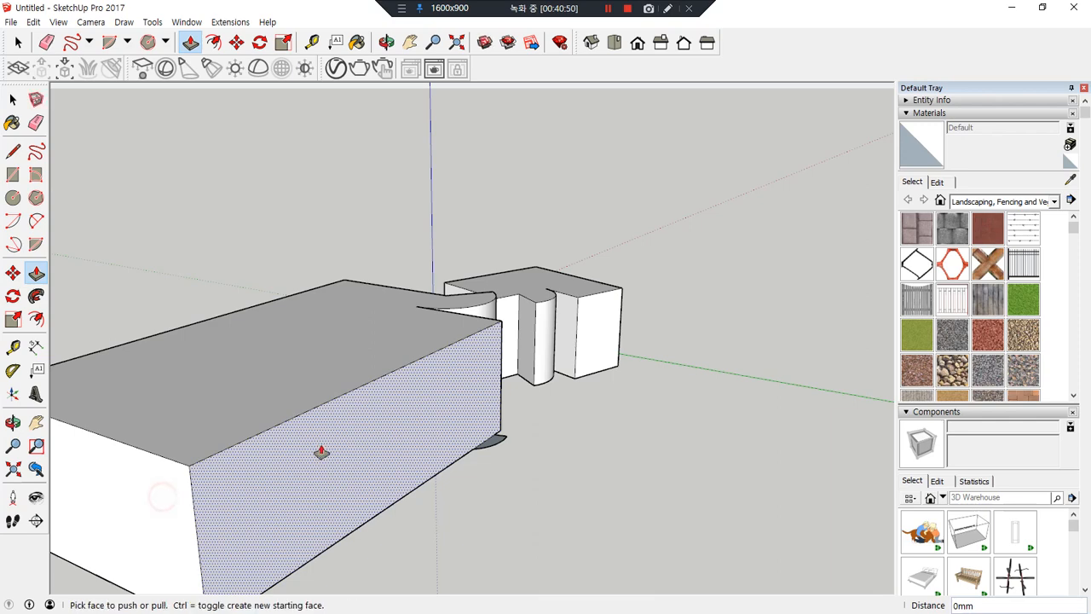
- Select the end face of the long block and push it inward by about 1782 mm
{"action": "key", "text": "space"}
{"action": "left_click", "coordinate": [155, 542]}
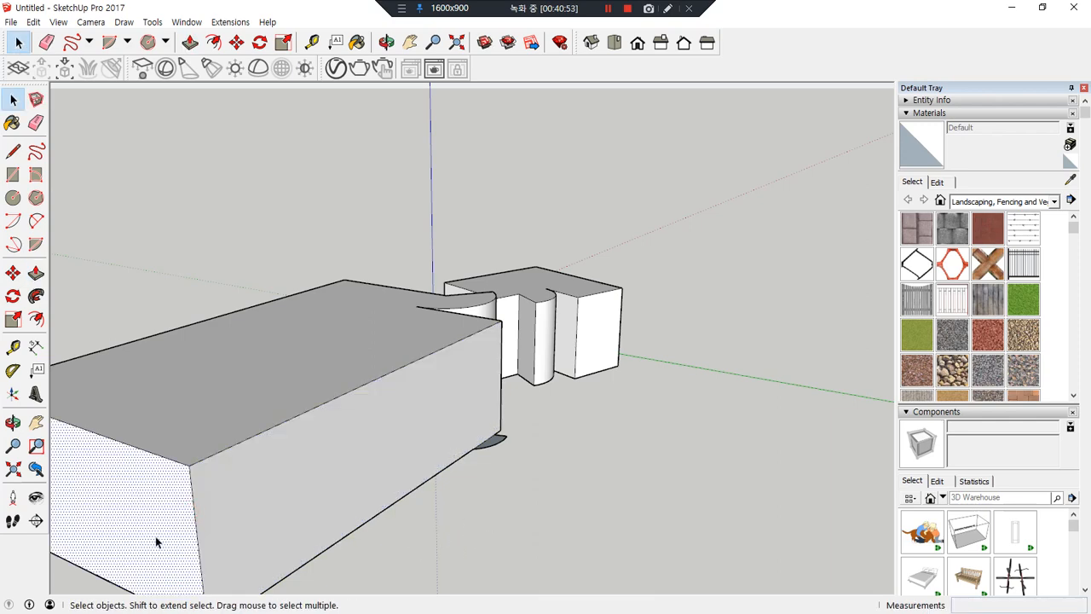
{"action": "key", "text": "o"}
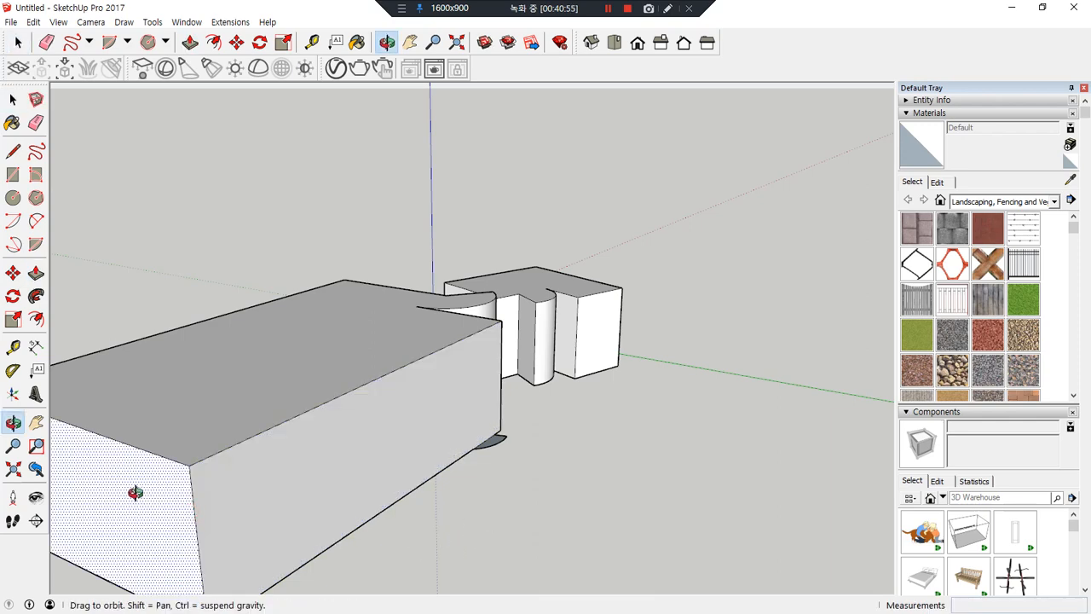
{"action": "key", "text": "p"}
{"action": "left_click", "coordinate": [150, 527]}
{"action": "left_click", "coordinate": [339, 408]}
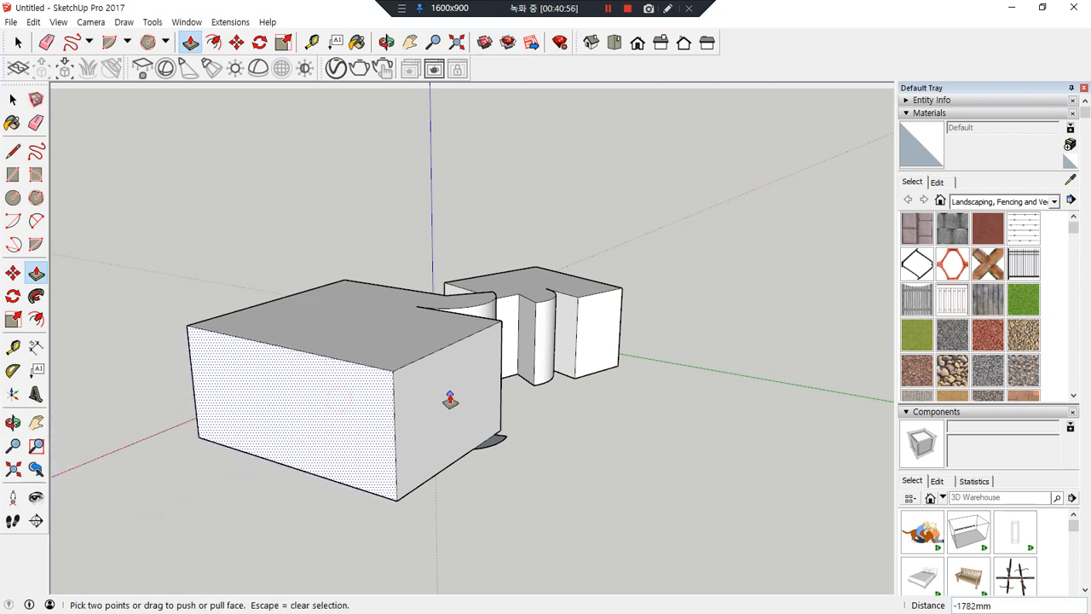
{"action": "key", "text": "space"}
{"action": "left_click", "coordinate": [451, 428]}
{"action": "key", "text": "p"}
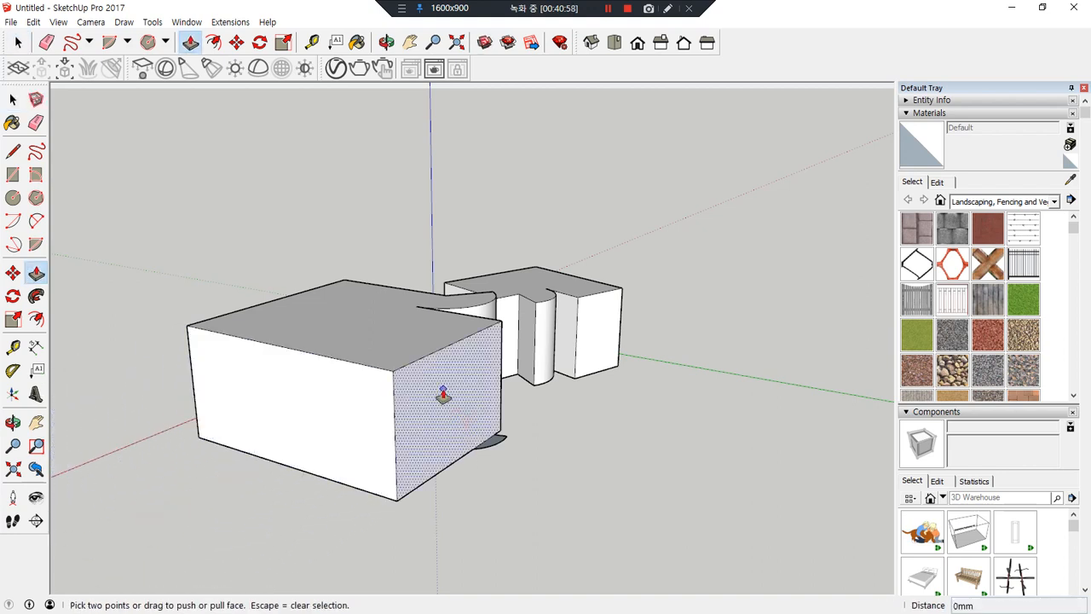
{"action": "left_click", "coordinate": [441, 395]}
{"action": "key", "text": "Escape"}
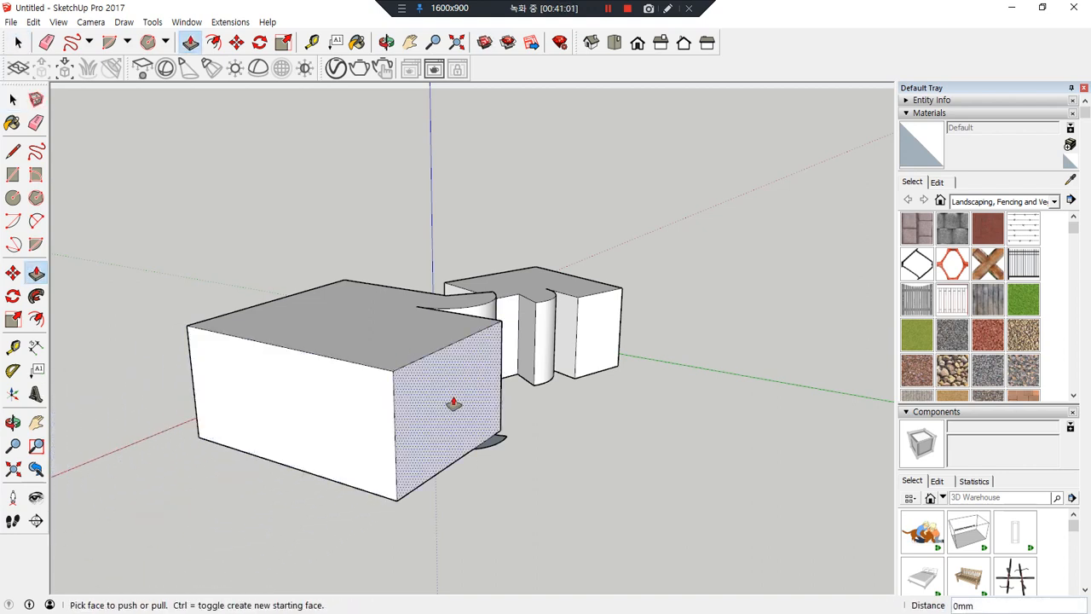
{"action": "key", "text": "space"}
- Pull the shortened block's side face outward as a new starting face, adding a separate section to the block
{"action": "middle_click_drag", "start_coordinate": [412, 426], "coordinate": [448, 444]}
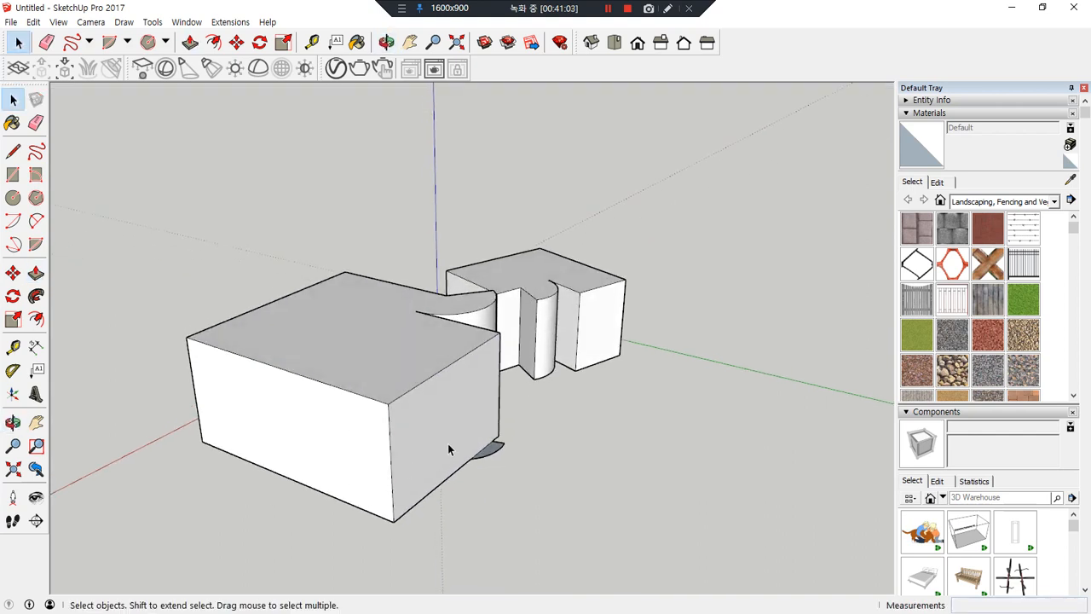
{"action": "key", "text": "p"}
{"action": "left_click", "coordinate": [443, 435]}
{"action": "left_click", "coordinate": [414, 428]}
{"action": "key", "text": "ctrl"}
{"action": "left_click", "coordinate": [439, 439]}
{"action": "left_click", "coordinate": [539, 484]}
- Push and pull the faces of the added section and the neighbouring end face so the larger block becomes L-shaped
{"action": "left_click", "coordinate": [563, 455]}
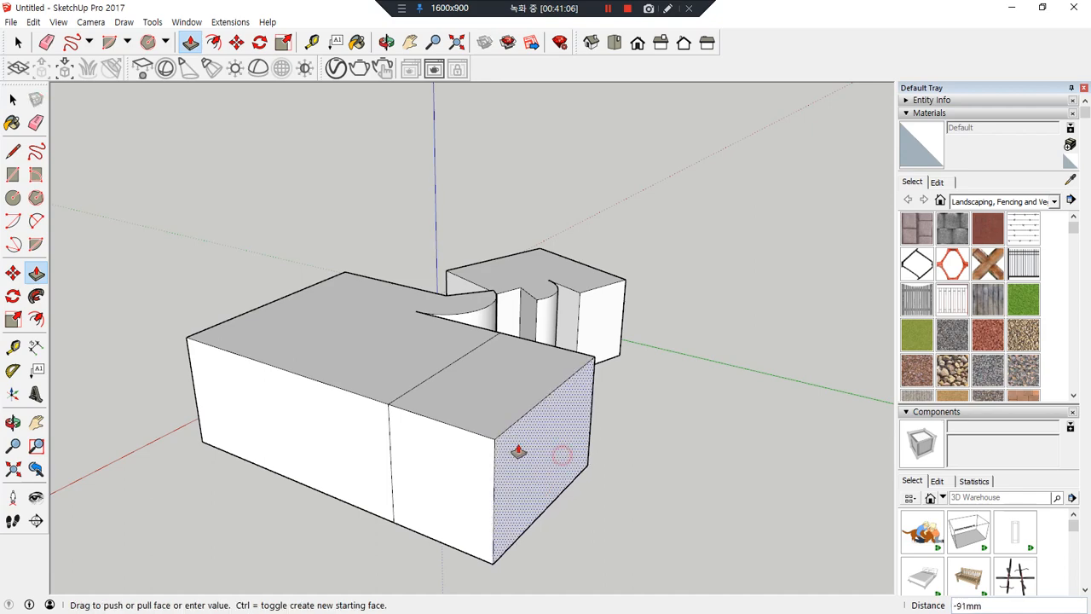
{"action": "left_click", "coordinate": [417, 406]}
{"action": "left_click", "coordinate": [322, 420]}
{"action": "left_click", "coordinate": [223, 466]}
{"action": "left_click", "coordinate": [346, 468]}
{"action": "left_click", "coordinate": [443, 488]}
{"action": "middle_click_drag", "start_coordinate": [555, 485], "coordinate": [60, 388]}
{"action": "middle_click_drag", "start_coordinate": [167, 397], "coordinate": [585, 285]}
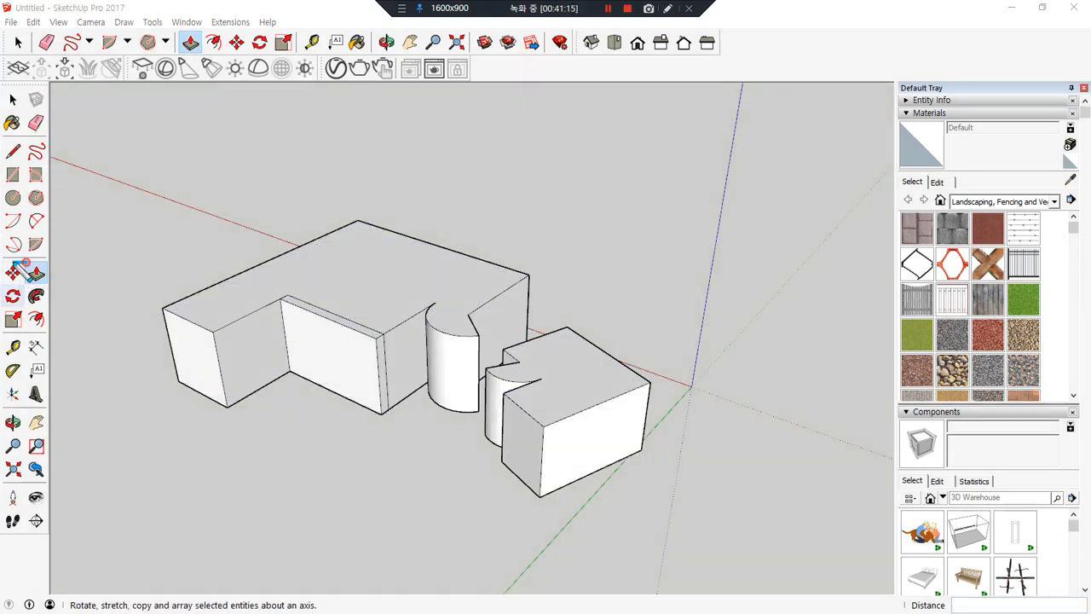
- Pull the L-shaped solid's top face upward by about 1236 mm
{"action": "key", "text": "Escape"}
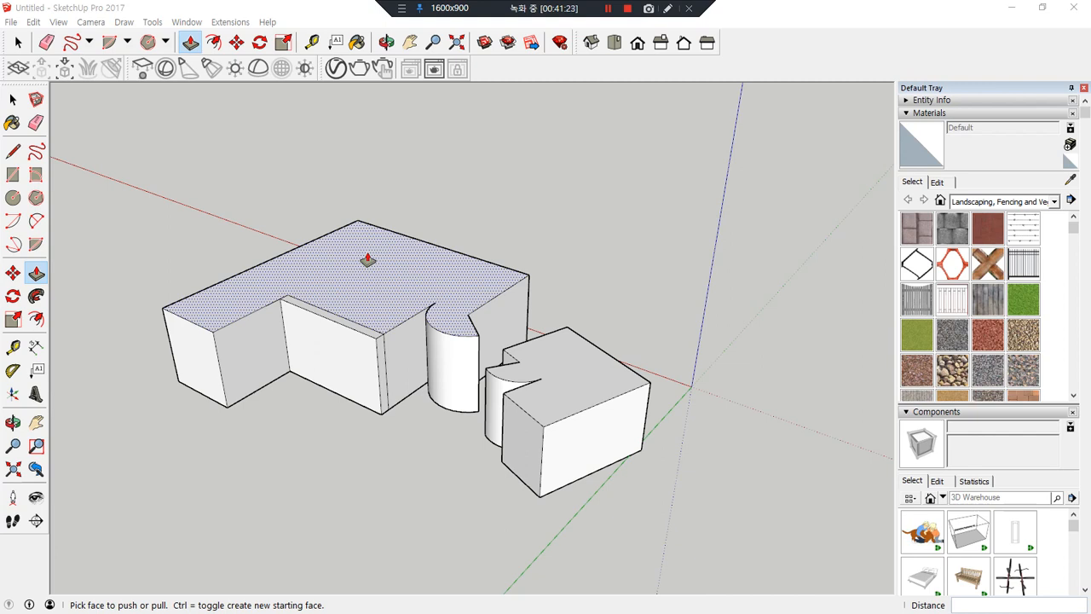
{"action": "left_click", "coordinate": [12, 101]}
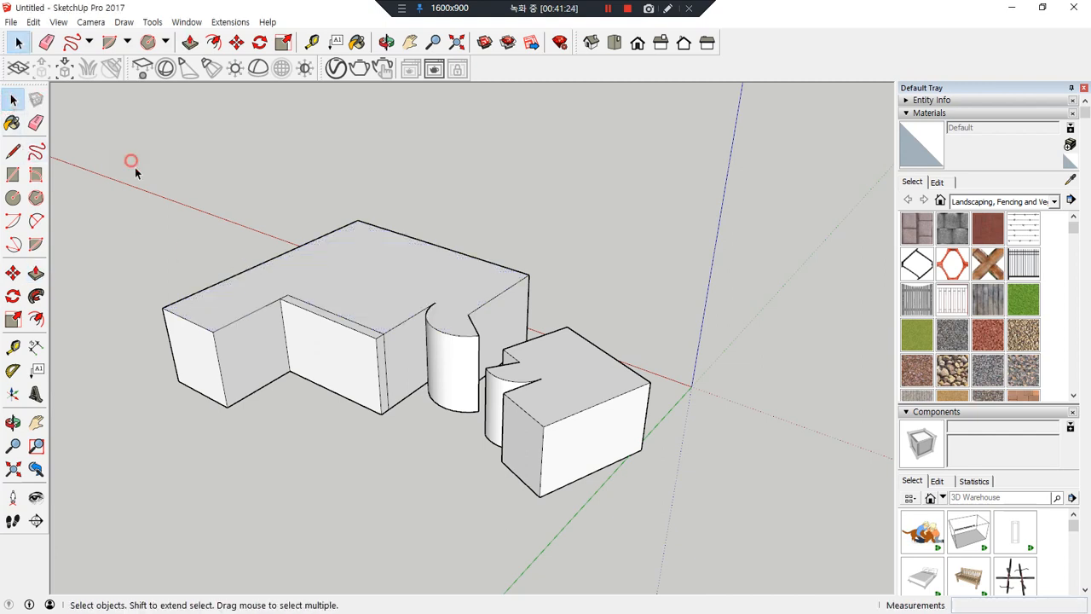
{"action": "key", "text": "p"}
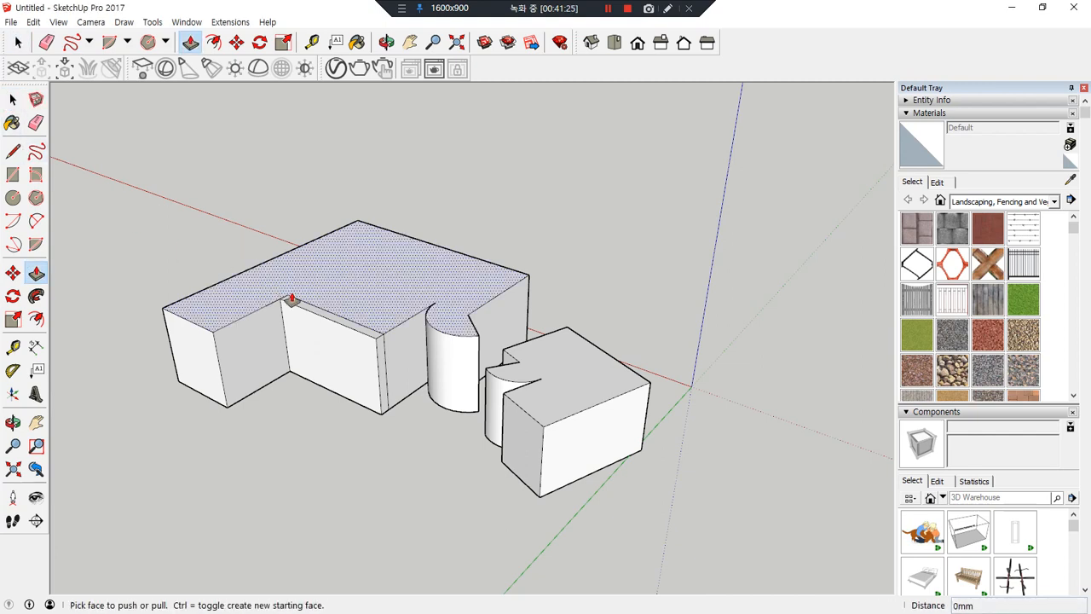
{"action": "left_click", "coordinate": [376, 273]}
{"action": "left_click", "coordinate": [371, 174]}
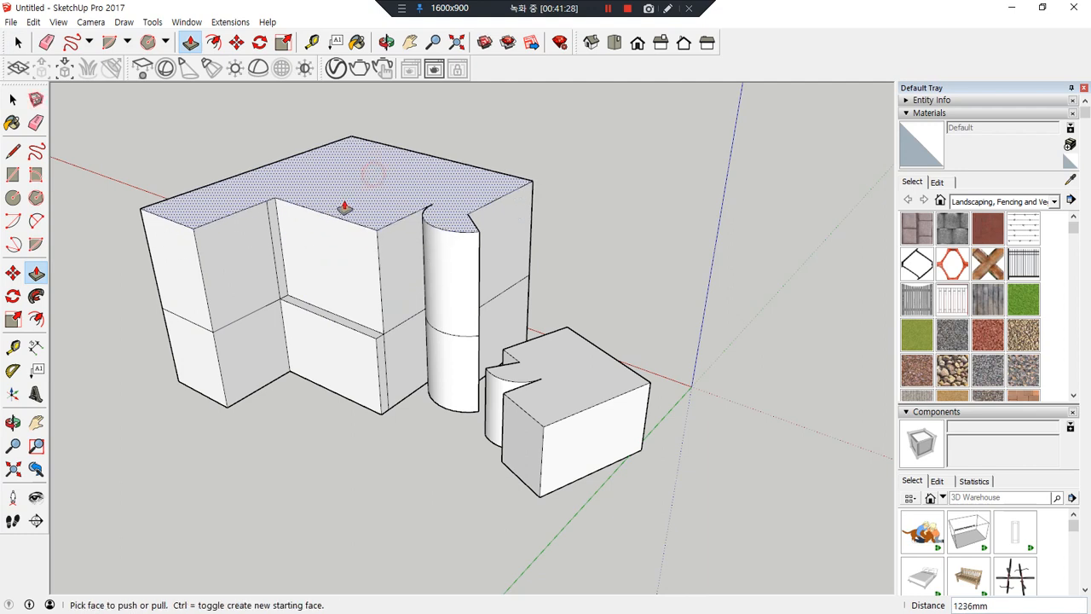
- Select all the geometry in the model and delete it
{"action": "scroll", "coordinate": [375, 248], "scroll_direction": "down", "scroll_amount": 2}
{"action": "key", "text": "space"}
{"action": "key", "text": "ctrl+a"}
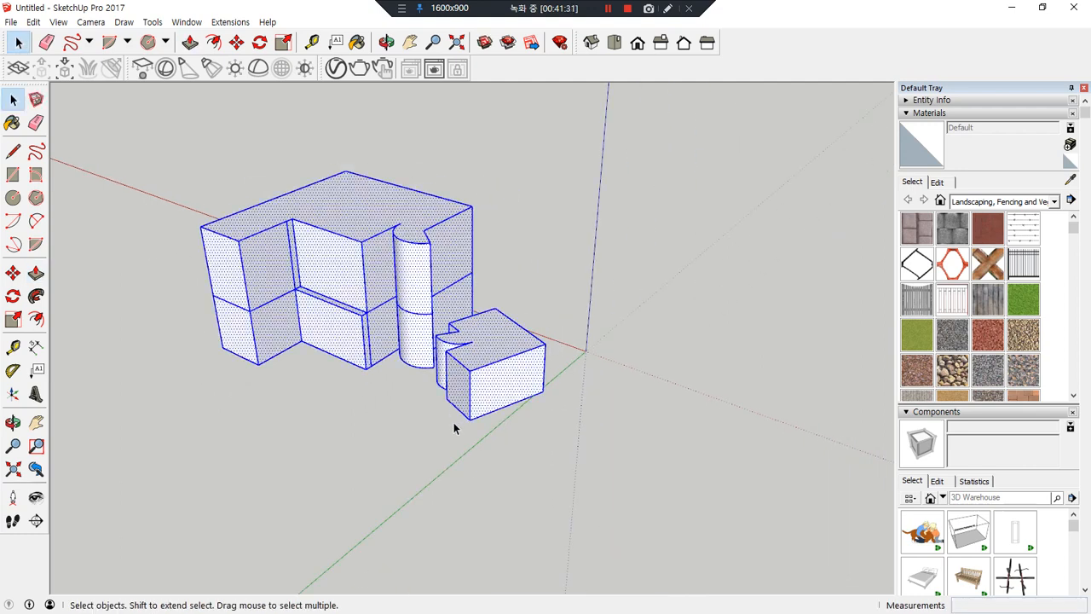
{"action": "key", "text": "Delete"}
{"action": "key", "text": "shift+z"}
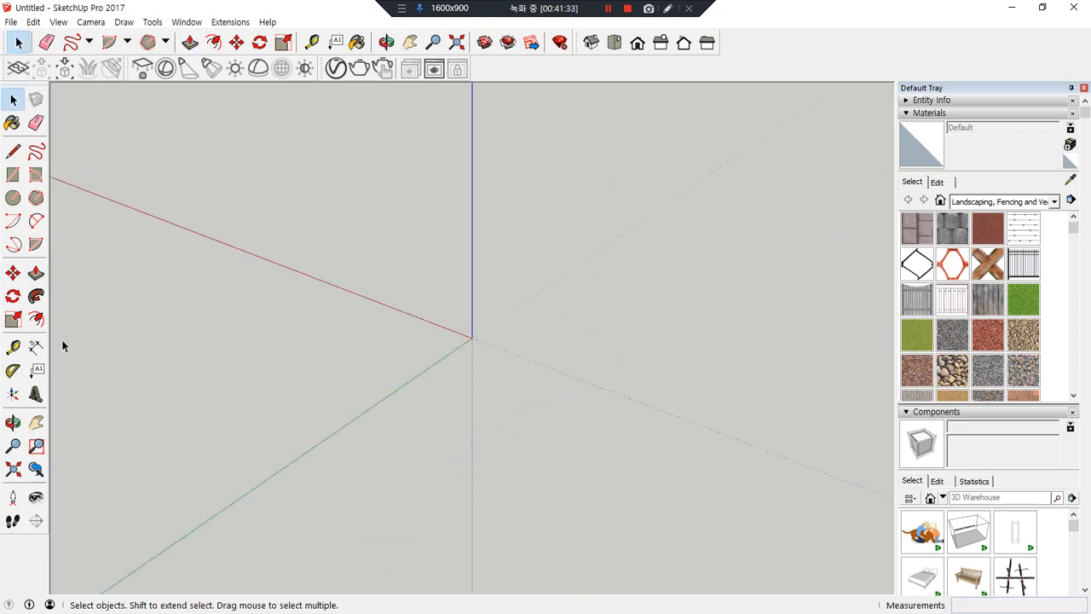
- Draw a rectangle on the ground beside the axes and pull it up into a tall block
{"action": "left_click", "coordinate": [14, 175]}
{"action": "left_click", "coordinate": [169, 396]}
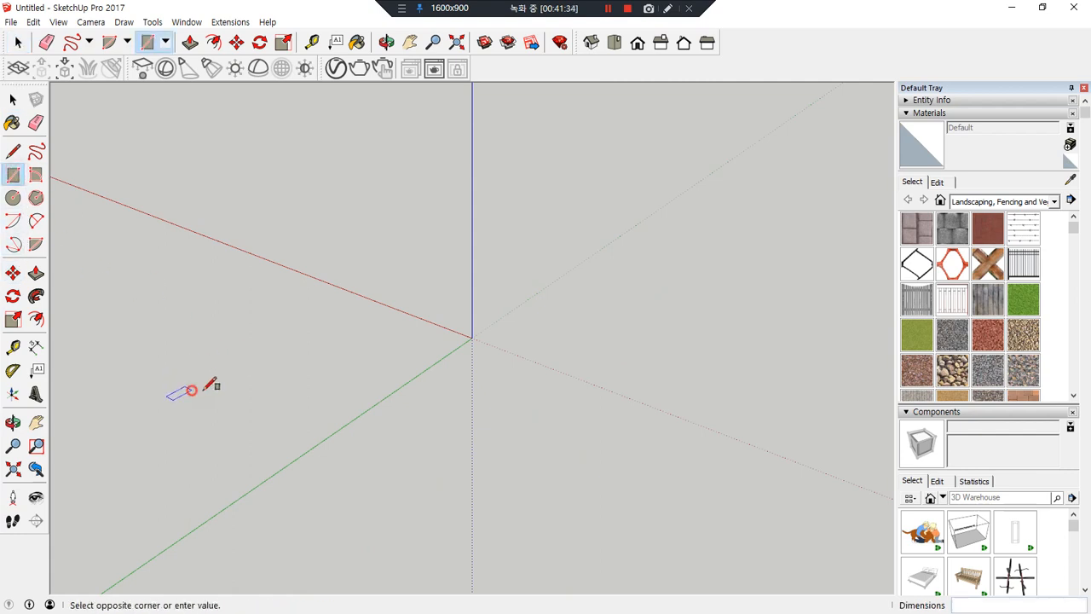
{"action": "left_click", "coordinate": [339, 381]}
{"action": "scroll", "coordinate": [219, 377], "scroll_direction": "up", "scroll_amount": 5}
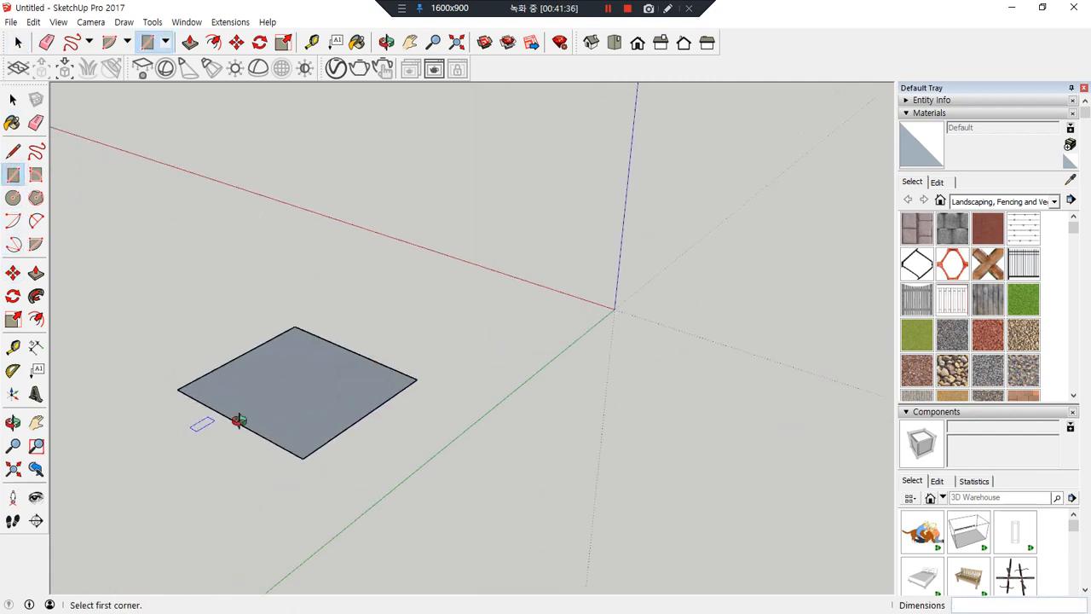
{"action": "left_click", "coordinate": [36, 273]}
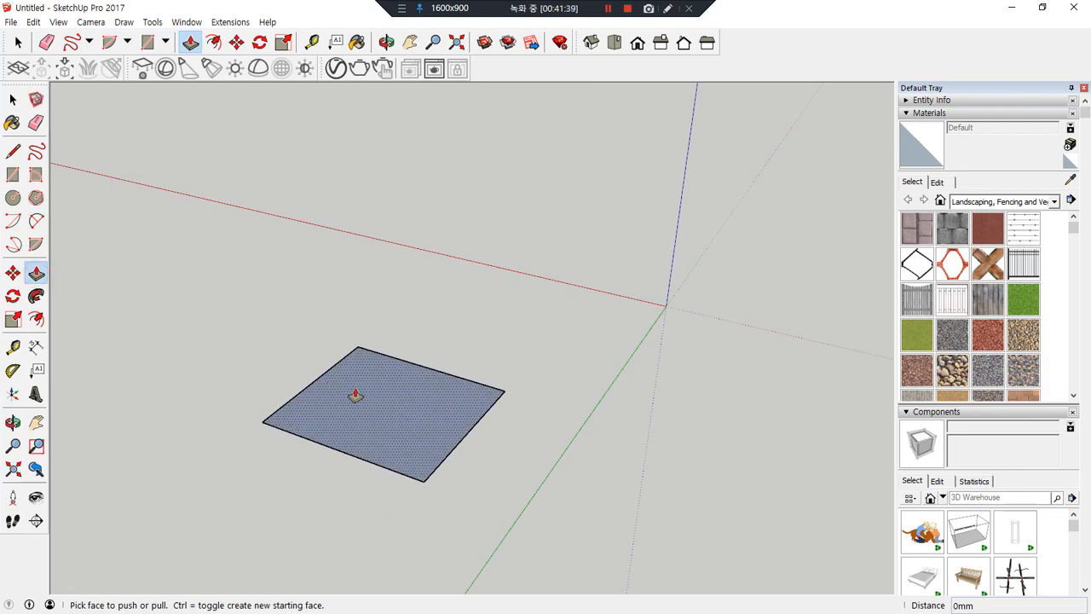
{"action": "left_click", "coordinate": [380, 394]}
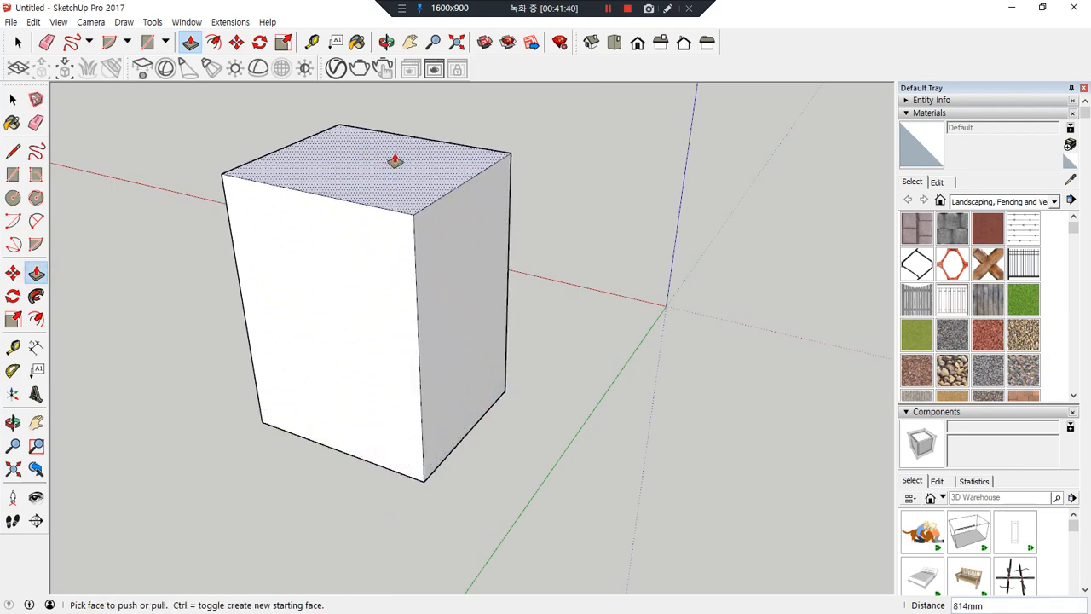
{"action": "left_click", "coordinate": [399, 365]}
{"action": "left_click_drag", "start_coordinate": [388, 268], "coordinate": [400, 136]}
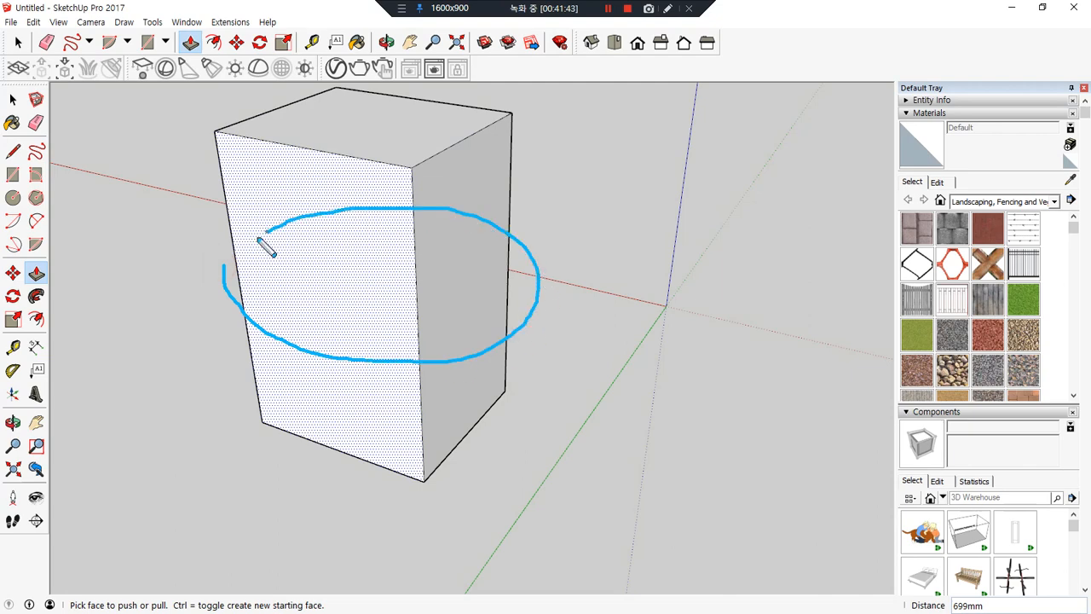
{"action": "key", "text": "ctrl"}
{"action": "left_click", "coordinate": [370, 131]}
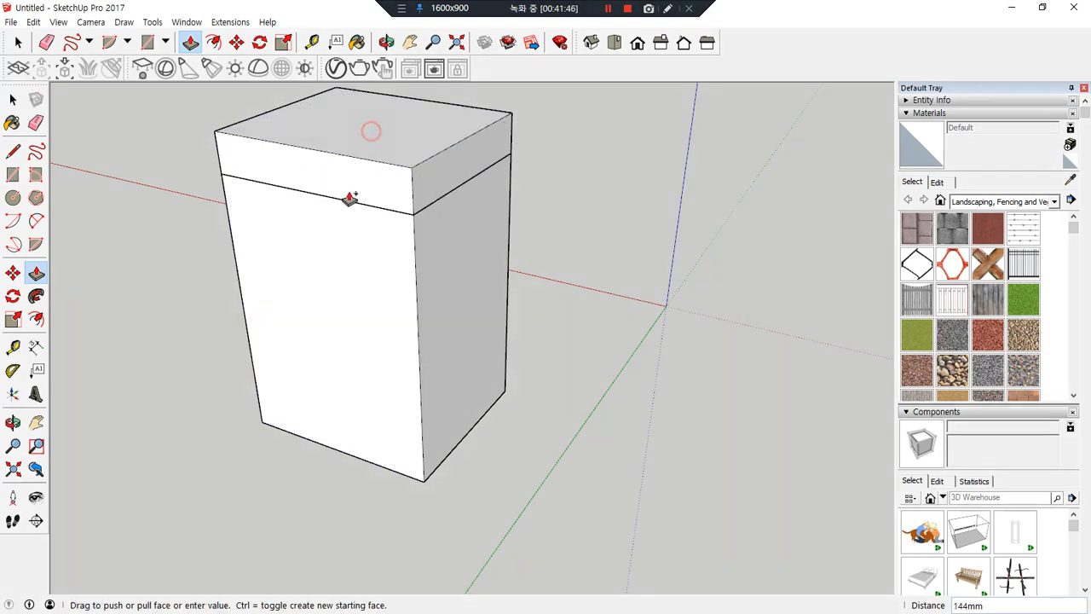
{"action": "key", "text": "Escape"}
- Push the block's top face down about 617 mm and pull two stacked sections up from it as new starting faces, the upper about 263 mm
{"action": "left_click", "coordinate": [363, 107]}
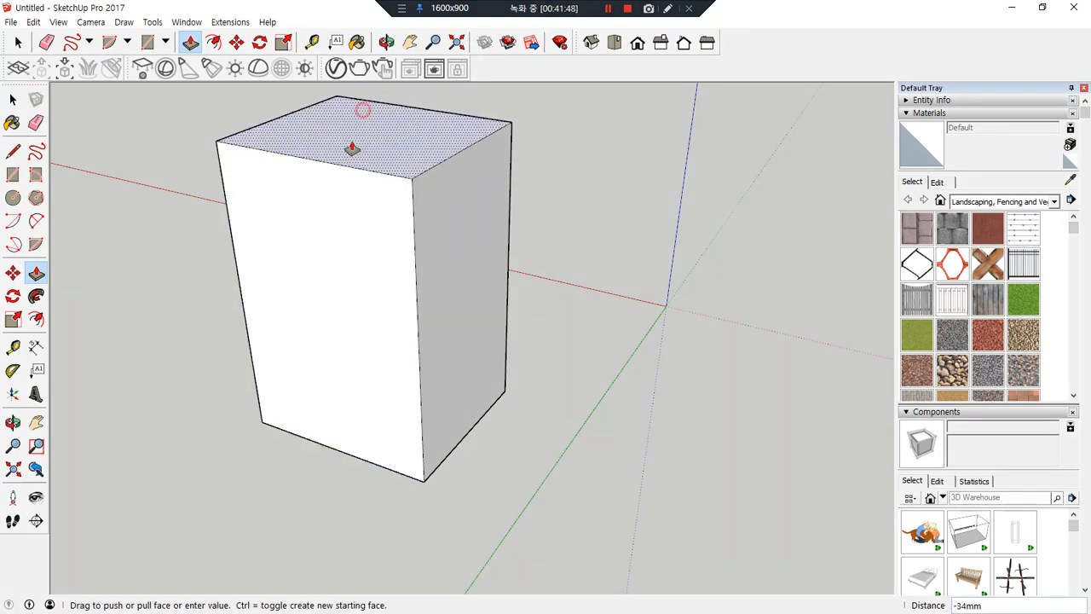
{"action": "left_click", "coordinate": [334, 315]}
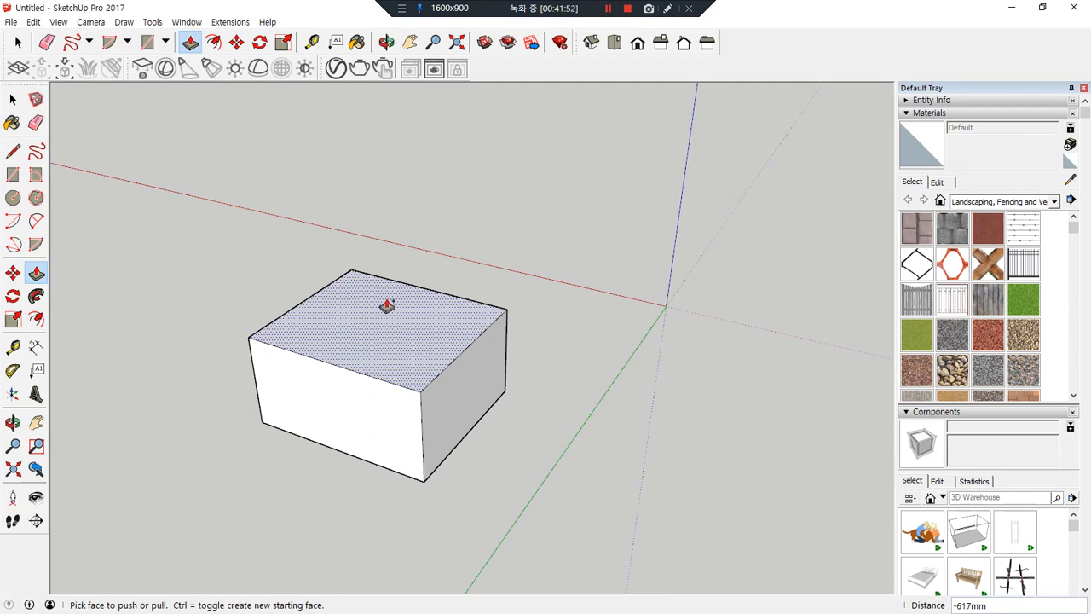
{"action": "left_click", "coordinate": [375, 339]}
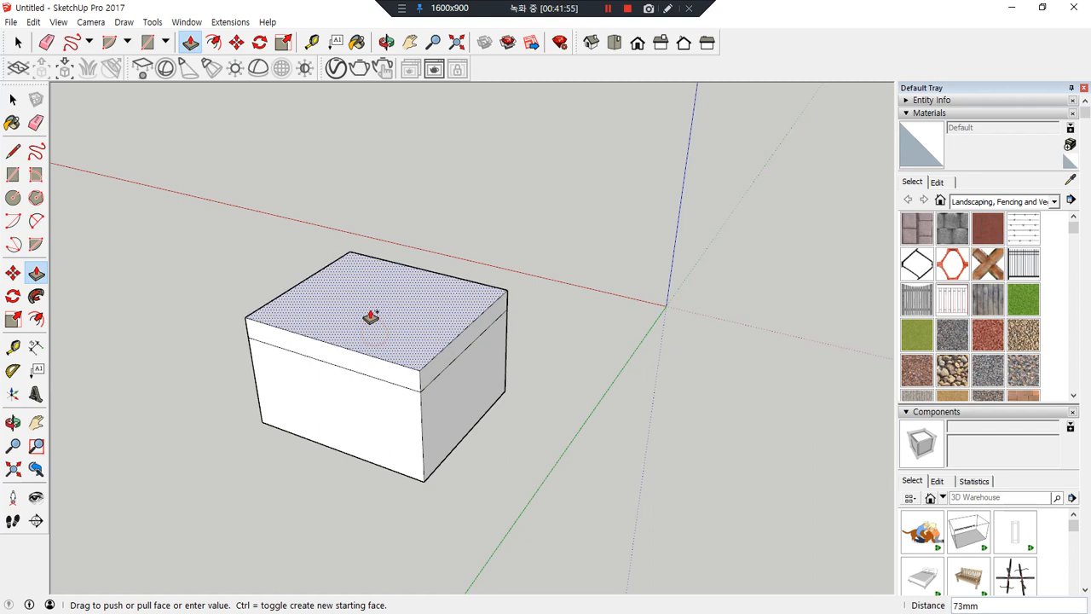
{"action": "left_click", "coordinate": [360, 209]}
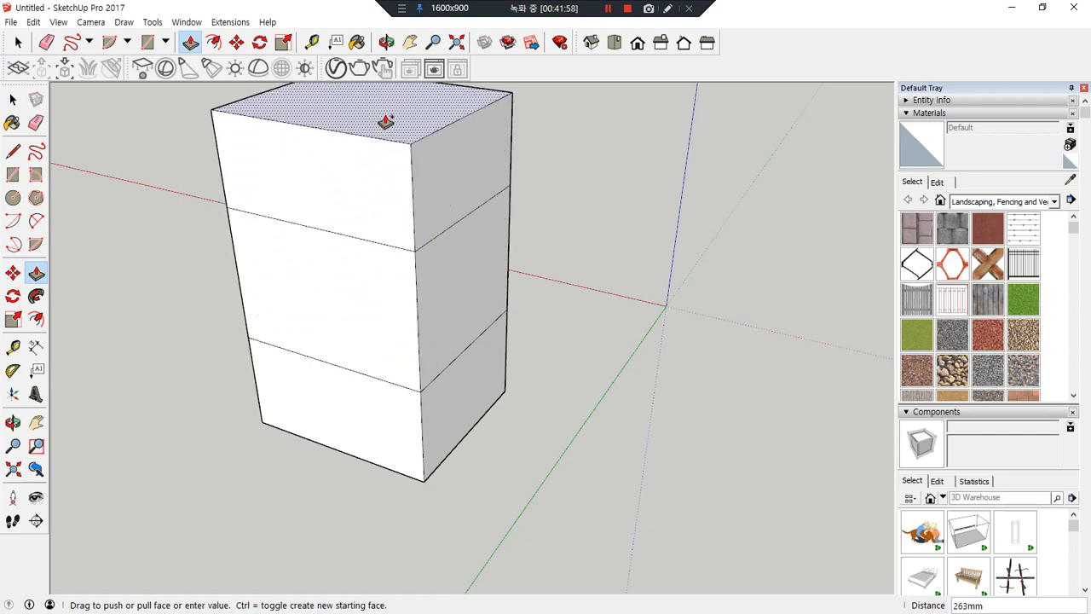
{"action": "left_click", "coordinate": [381, 124]}
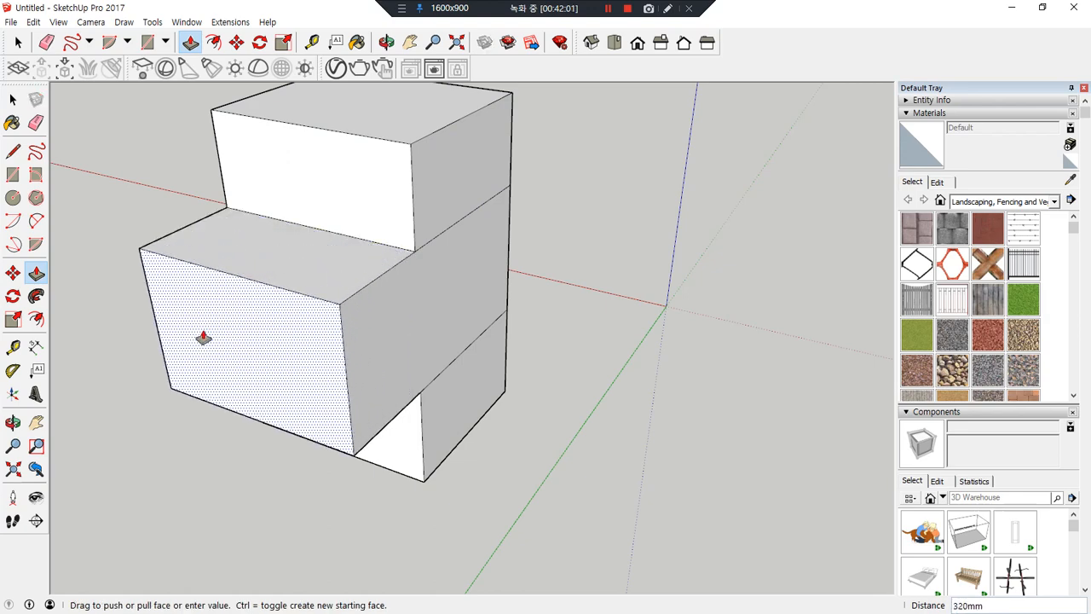
- Pull the middle section's front face out about 403 mm and extend its adjoining side faces outward
{"action": "left_click", "coordinate": [178, 350]}
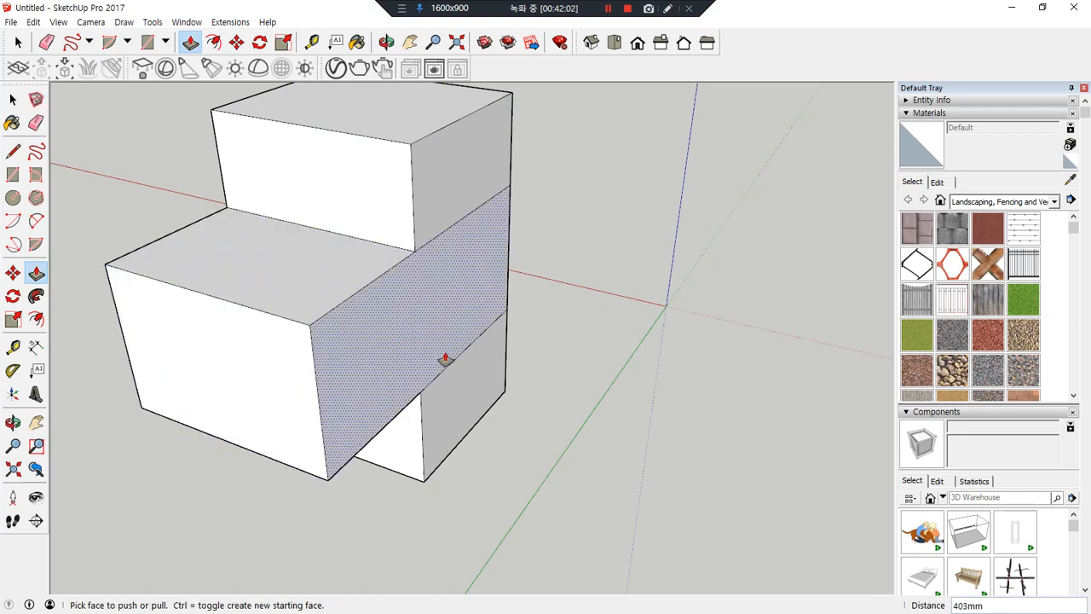
{"action": "left_click", "coordinate": [453, 304]}
{"action": "left_click", "coordinate": [629, 346]}
{"action": "middle_click_drag", "start_coordinate": [199, 323], "coordinate": [437, 459]}
{"action": "left_click", "coordinate": [353, 463]}
{"action": "left_click", "coordinate": [288, 498]}
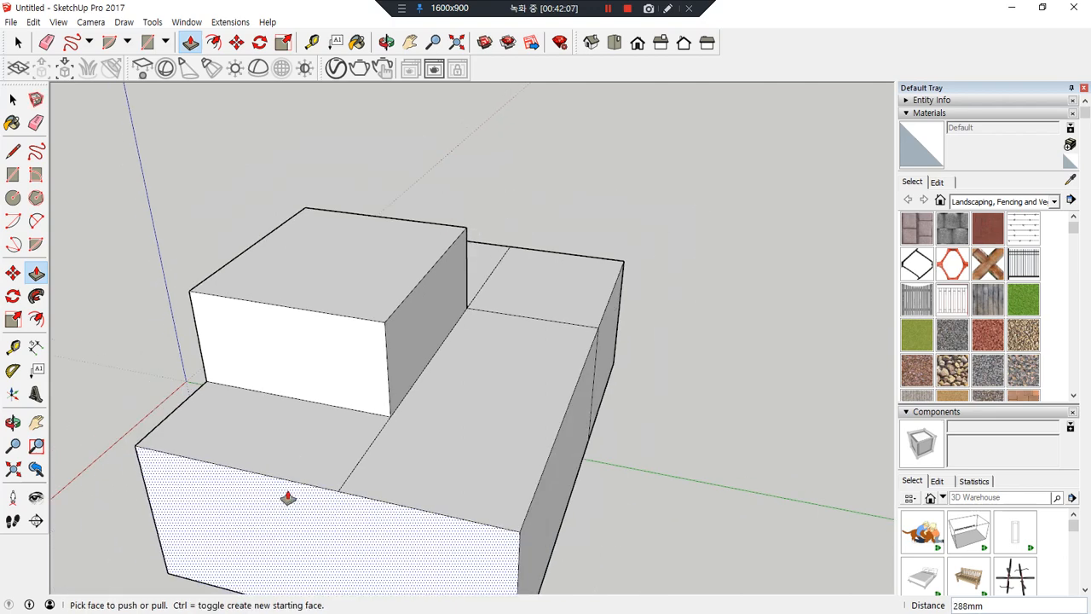
- Pull the middle section's remaining side faces outward until it forms a wide square slab surrounding the upper block
{"action": "middle_click_drag", "start_coordinate": [225, 490], "coordinate": [681, 411]}
{"action": "left_click", "coordinate": [477, 489]}
{"action": "left_click", "coordinate": [398, 537]}
{"action": "middle_click_drag", "start_coordinate": [367, 538], "coordinate": [616, 499]}
{"action": "left_click", "coordinate": [617, 499]}
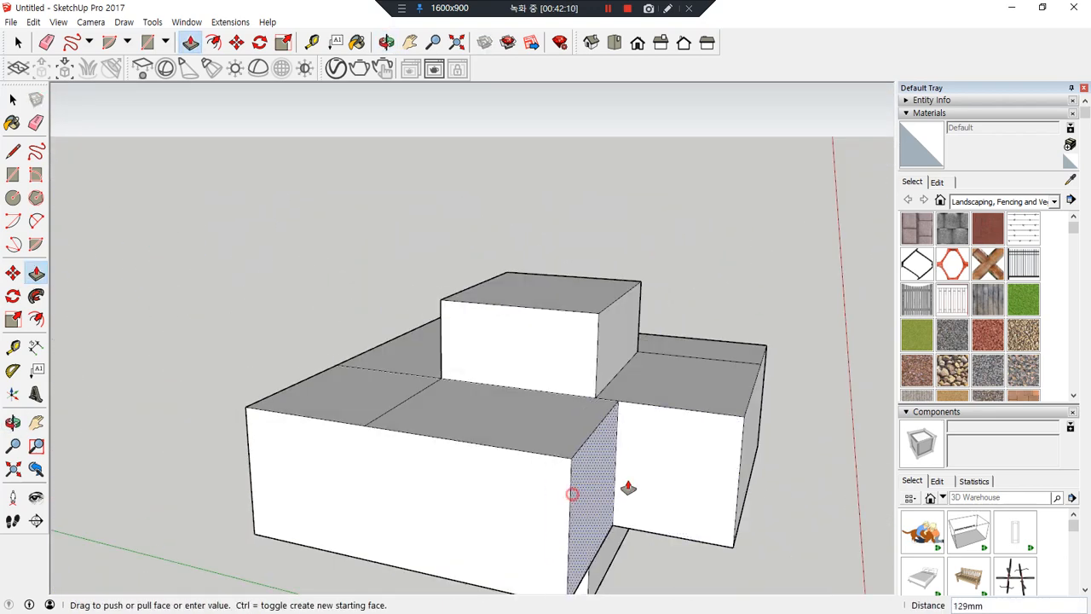
{"action": "left_click", "coordinate": [751, 428]}
- Erase the leftover seam lines on the top, sides and underside of the wide slab
{"action": "middle_click_drag", "start_coordinate": [324, 475], "coordinate": [134, 570]}
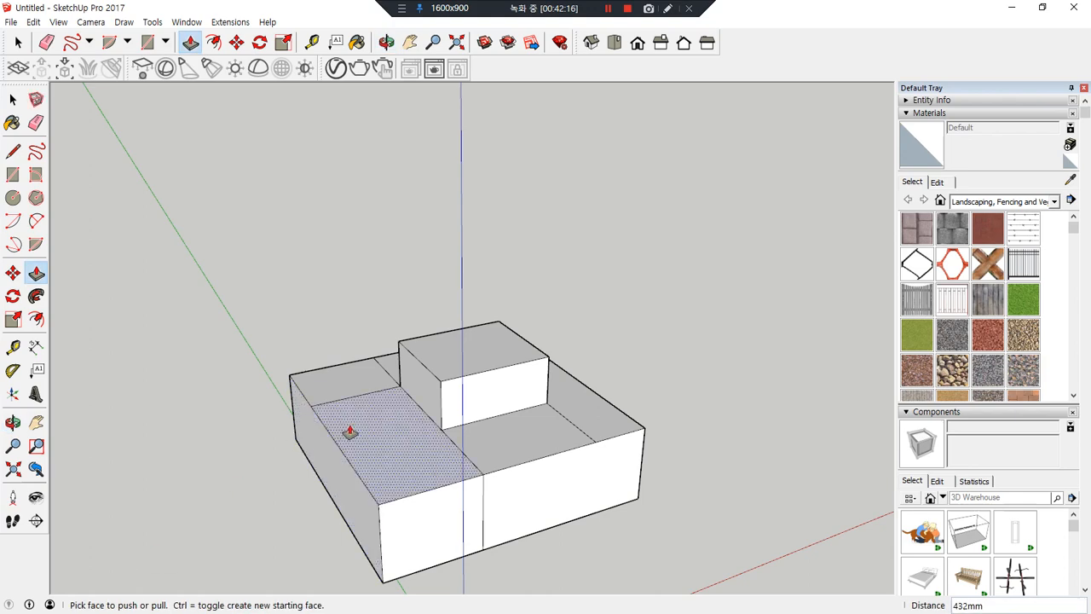
{"action": "scroll", "coordinate": [354, 437], "scroll_direction": "up", "scroll_amount": 2}
{"action": "middle_click_drag", "start_coordinate": [358, 440], "coordinate": [314, 440]}
{"action": "key", "text": "e"}
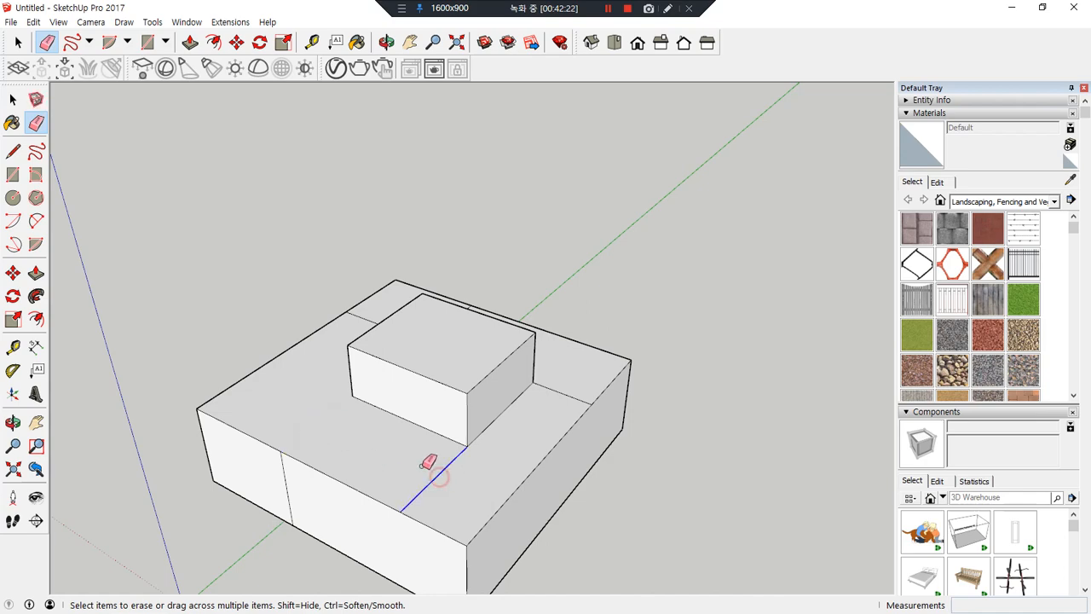
{"action": "mouse_move", "coordinate": [603, 309]}
{"action": "middle_mouse_down"}
{"action": "mouse_move", "coordinate": [273, 390]}
{"action": "mouse_move", "coordinate": [515, 320]}
{"action": "middle_mouse_up"}
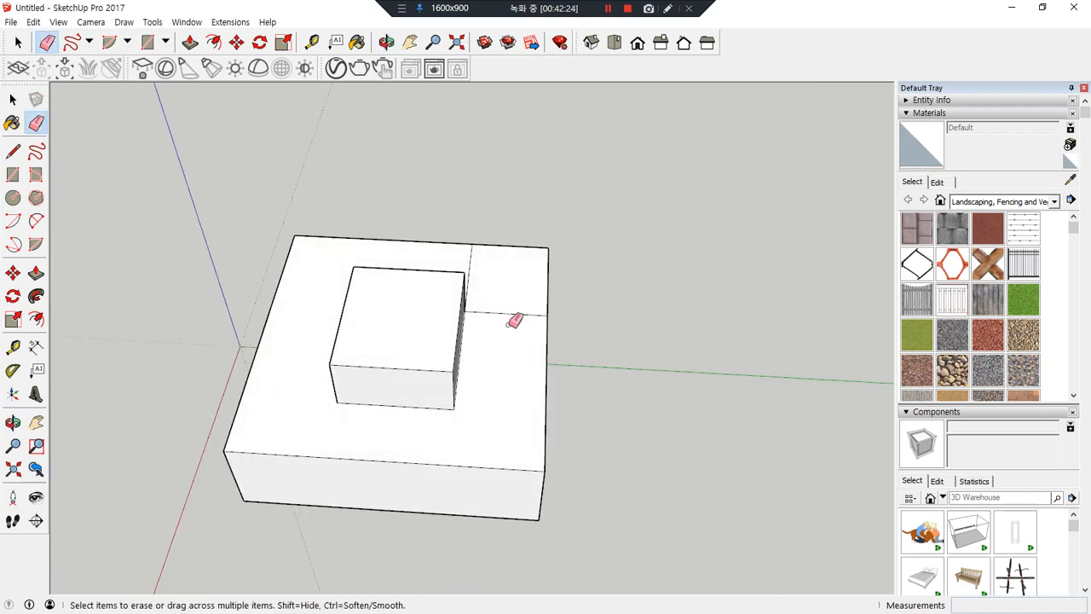
{"action": "middle_click_drag", "start_coordinate": [402, 566], "coordinate": [290, 259]}
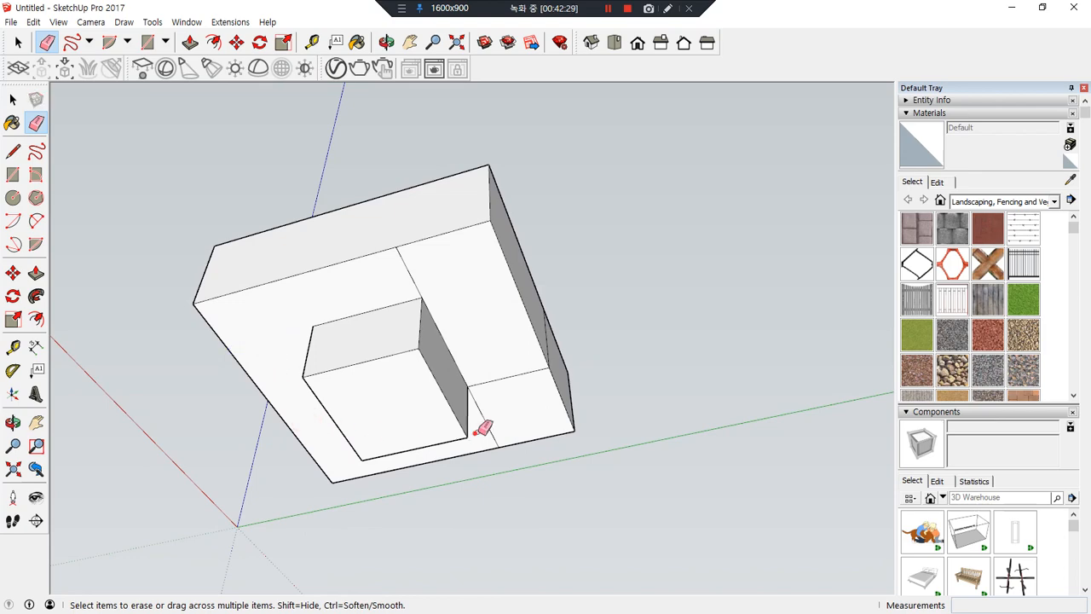
{"action": "mouse_move", "coordinate": [385, 264]}
{"action": "middle_mouse_down"}
{"action": "mouse_move", "coordinate": [616, 307]}
{"action": "mouse_move", "coordinate": [91, 366]}
{"action": "mouse_move", "coordinate": [585, 280]}
{"action": "mouse_move", "coordinate": [210, 409]}
{"action": "mouse_move", "coordinate": [476, 367]}
{"action": "middle_mouse_up"}
{"action": "mouse_move", "coordinate": [753, 200]}
{"action": "middle_mouse_down"}
{"action": "mouse_move", "coordinate": [524, 402]}
{"action": "mouse_move", "coordinate": [115, 384]}
{"action": "mouse_move", "coordinate": [70, 37]}
{"action": "mouse_move", "coordinate": [653, 287]}
{"action": "mouse_move", "coordinate": [676, 396]}
{"action": "middle_mouse_up"}
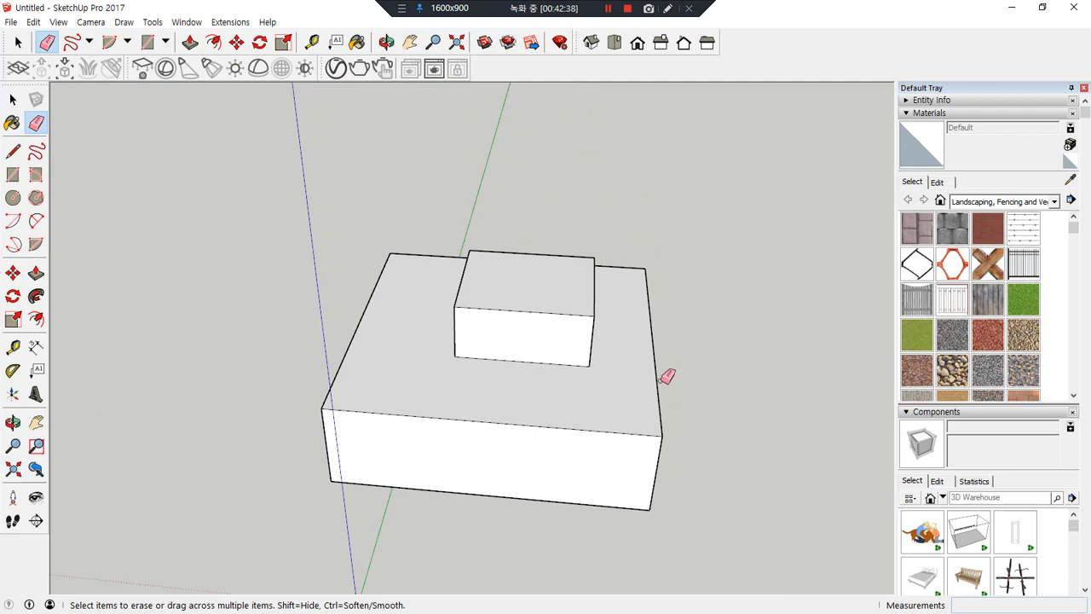
- Push the upper block down about 263 mm so that it is flush with the slab's top face
{"action": "middle_click_drag", "start_coordinate": [665, 379], "coordinate": [607, 295]}
{"action": "left_click", "coordinate": [36, 273]}
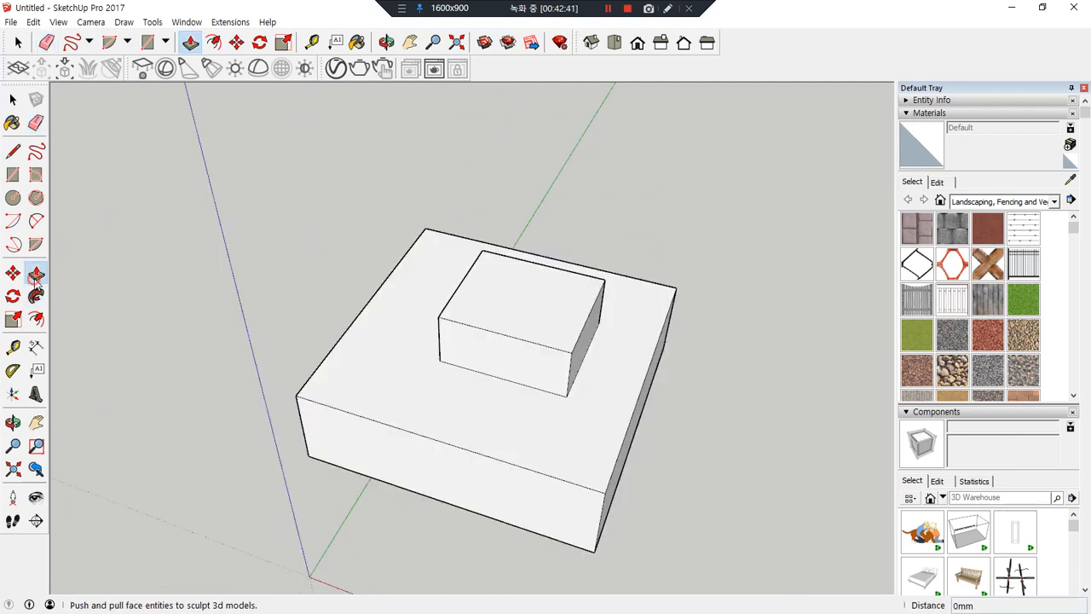
{"action": "left_click_drag", "start_coordinate": [518, 295], "coordinate": [537, 383]}
{"action": "middle_click_drag", "start_coordinate": [538, 382], "coordinate": [487, 332]}
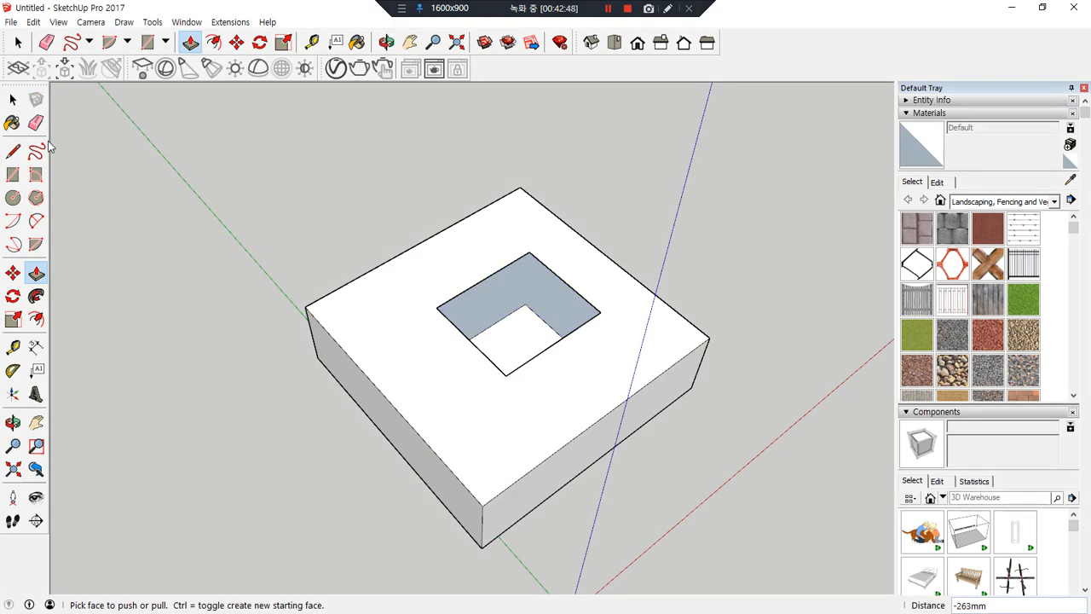
- Close the square opening in the slab's top by tracing one of its edges, and erase the square outline
{"action": "left_click", "coordinate": [13, 150]}
{"action": "left_click", "coordinate": [437, 305]}
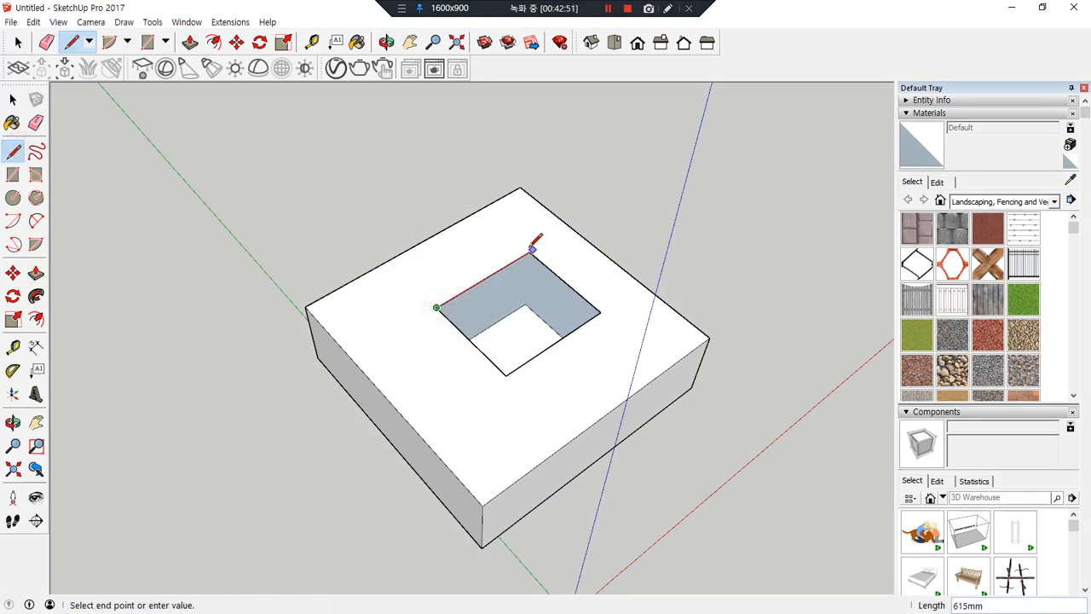
{"action": "left_click", "coordinate": [528, 253]}
{"action": "mouse_move", "coordinate": [531, 243]}
{"action": "middle_mouse_down"}
{"action": "mouse_move", "coordinate": [373, 324]}
{"action": "mouse_move", "coordinate": [274, 297]}
{"action": "middle_mouse_up"}
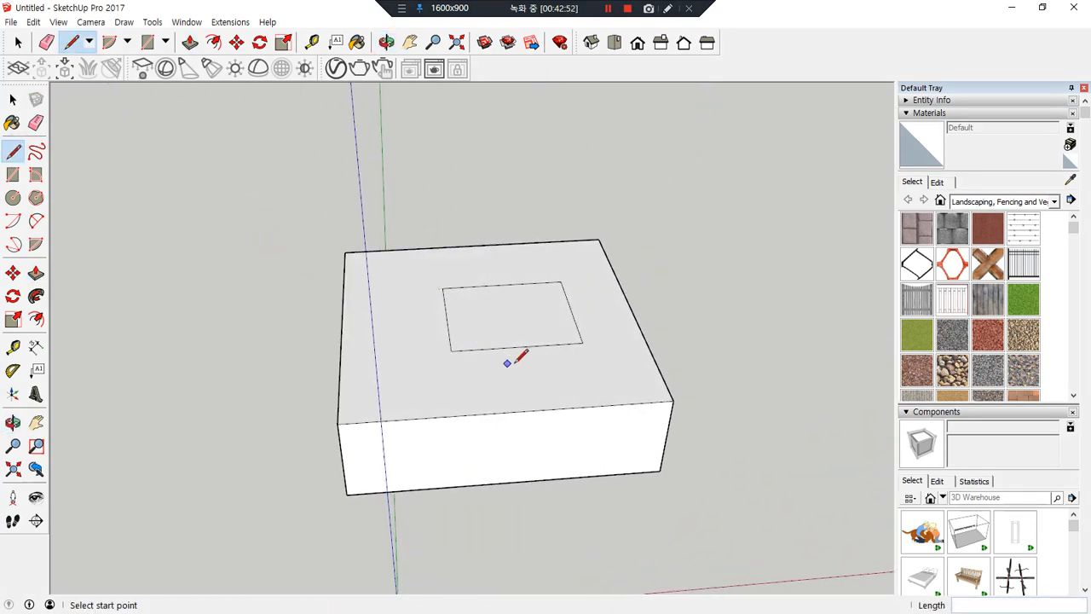
{"action": "key", "text": "e"}
{"action": "middle_click_drag", "start_coordinate": [433, 426], "coordinate": [442, 125]}
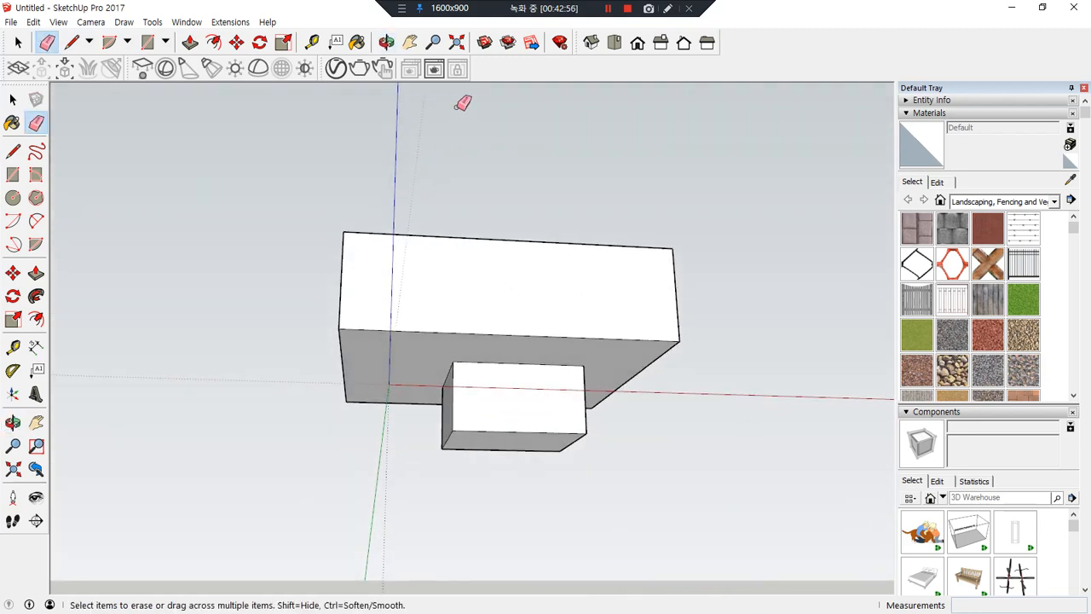
{"action": "middle_click_drag", "start_coordinate": [562, 378], "coordinate": [389, 291]}
- Draw two circles near opposite corners of the slab's top face, with radii of about 202 mm and 181 mm
{"action": "key", "text": "c"}
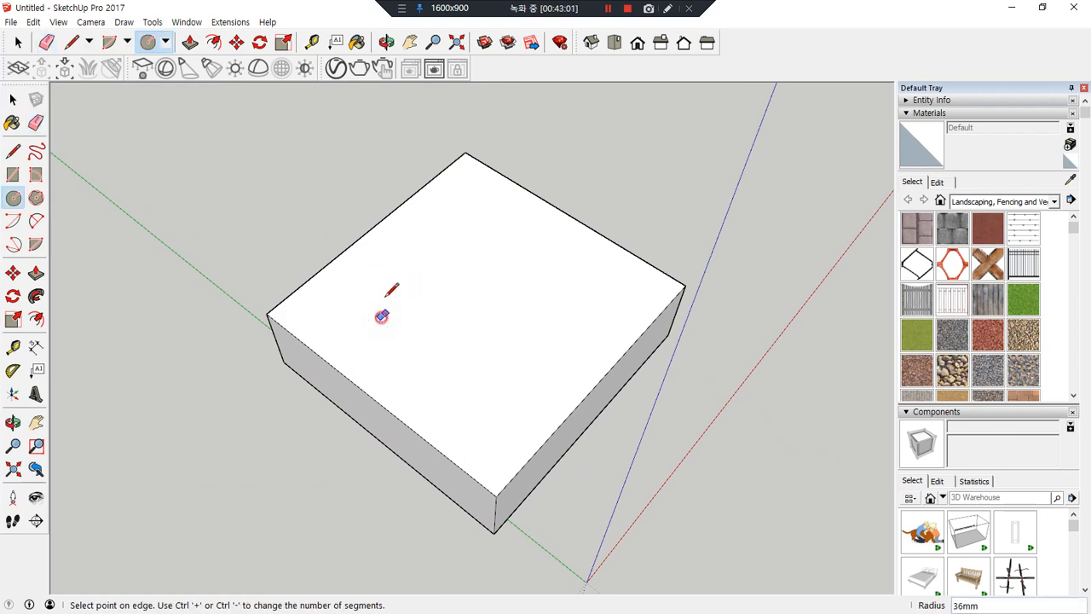
{"action": "key", "text": "Escape"}
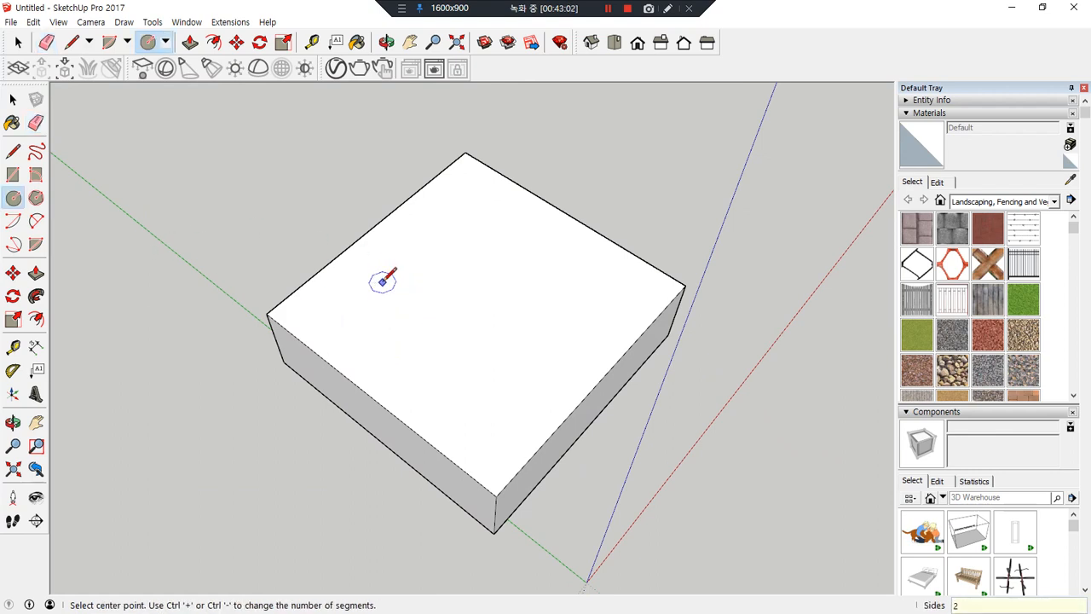
{"action": "left_click", "coordinate": [391, 308]}
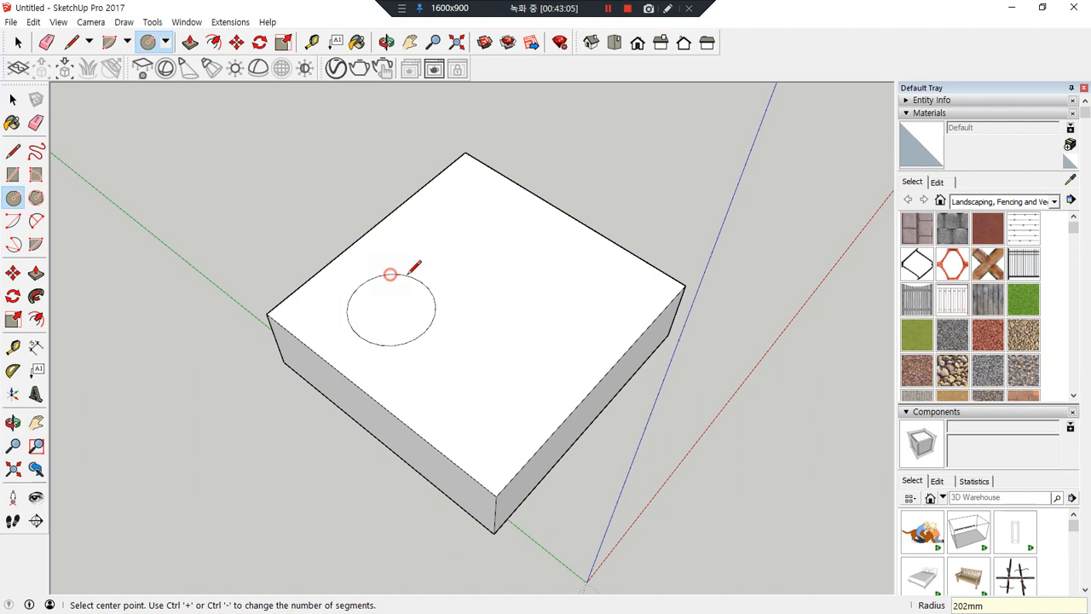
{"action": "left_click", "coordinate": [589, 278]}
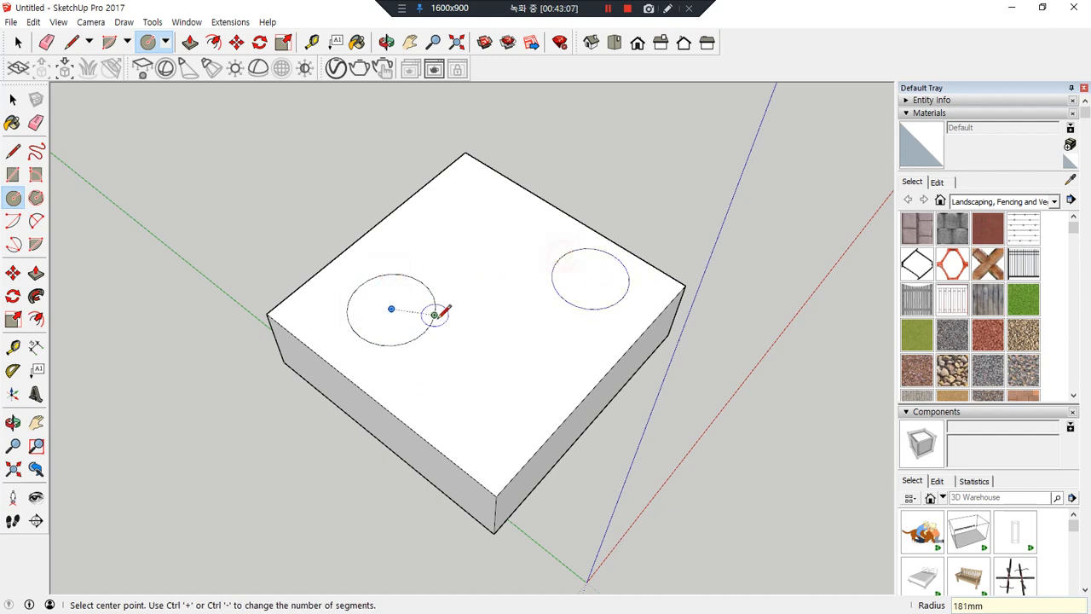
- Pull the two circles up into cylinders about 766 mm and 799 mm tall
{"action": "key", "text": "p"}
{"action": "left_click", "coordinate": [378, 298]}
{"action": "left_click", "coordinate": [390, 168]}
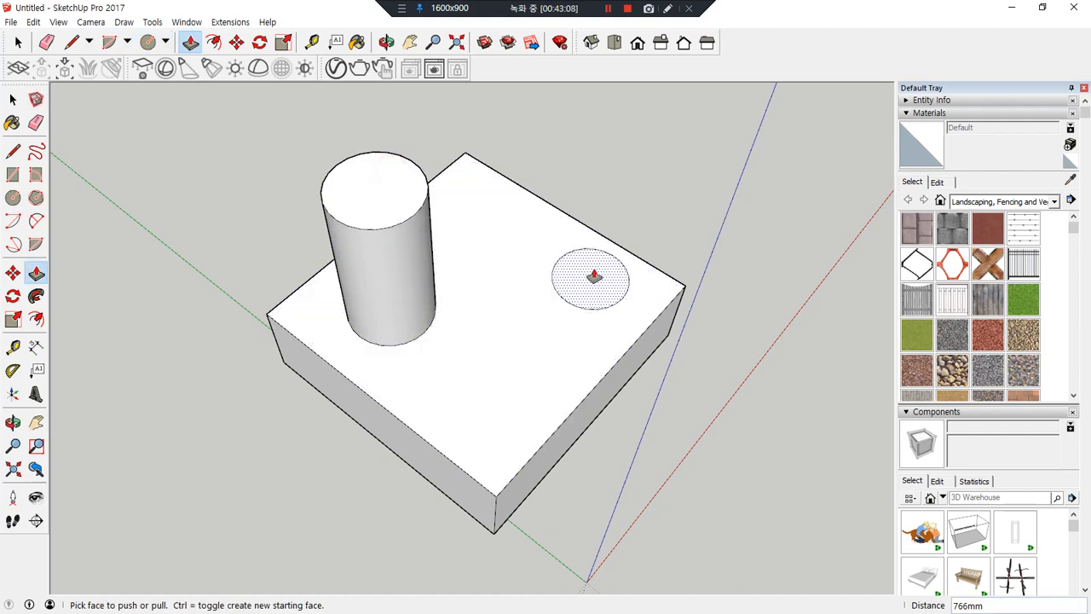
{"action": "left_click", "coordinate": [594, 276]}
{"action": "left_click", "coordinate": [587, 143]}
- Draw a circle of about 97 mm radius on the slab's front side face and push it inward to form a hole
{"action": "middle_click_drag", "start_coordinate": [519, 370], "coordinate": [469, 491]}
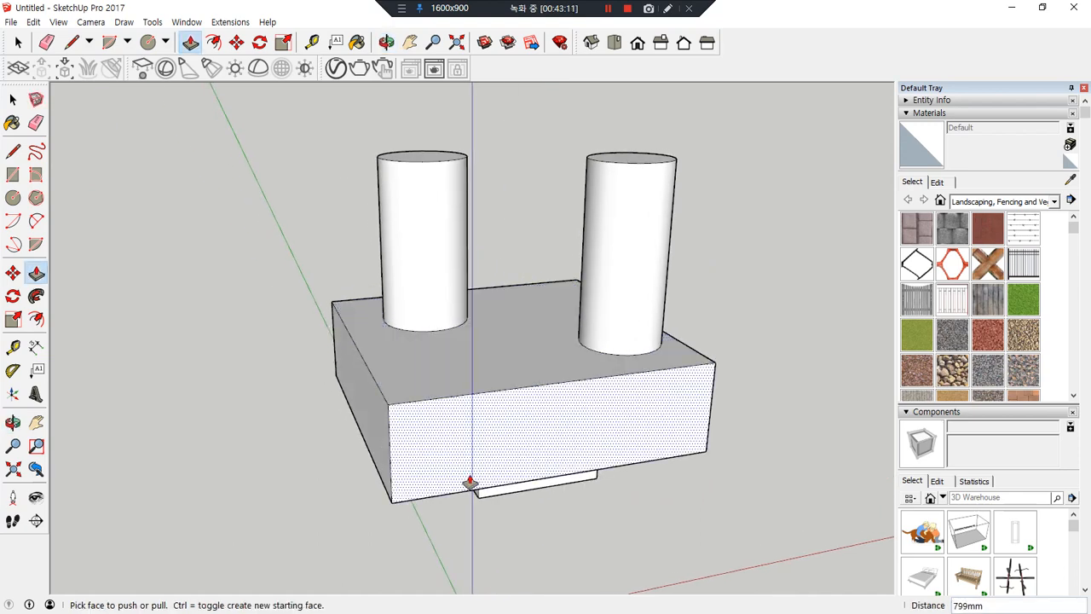
{"action": "key", "text": "c"}
{"action": "left_click", "coordinate": [545, 427]}
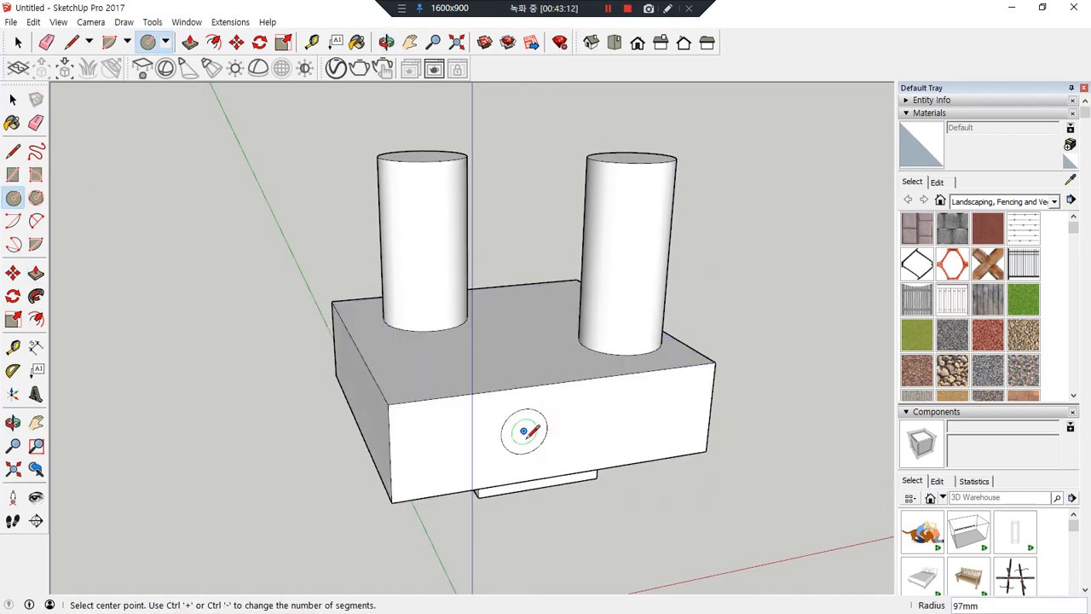
{"action": "key", "text": "p"}
{"action": "left_click", "coordinate": [519, 434]}
{"action": "left_click", "coordinate": [507, 416]}
- Draw a wide rectangle on the slab's adjoining side face and push it inward about 500 mm to form a recess
{"action": "middle_click_drag", "start_coordinate": [506, 416], "coordinate": [397, 440]}
{"action": "key", "text": "r"}
{"action": "left_click", "coordinate": [406, 374]}
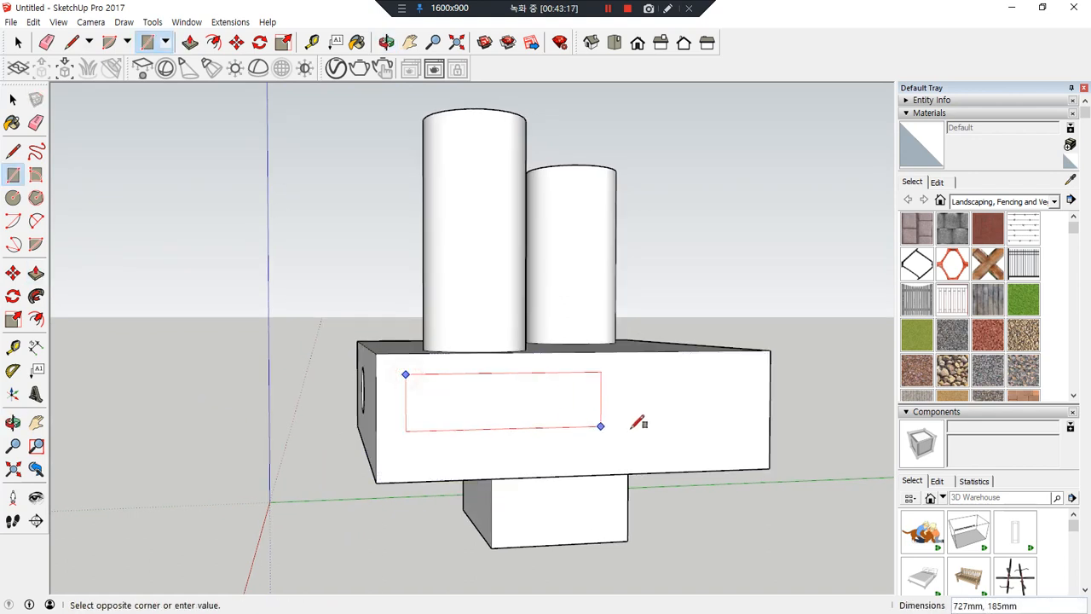
{"action": "left_click", "coordinate": [749, 445]}
{"action": "key", "text": "p"}
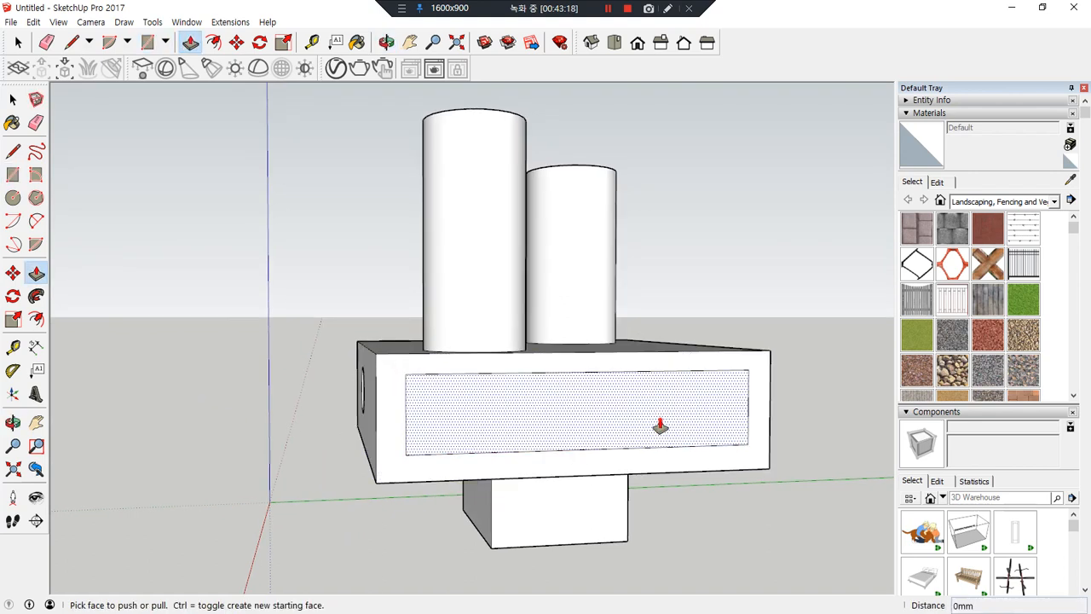
{"action": "left_click", "coordinate": [657, 427]}
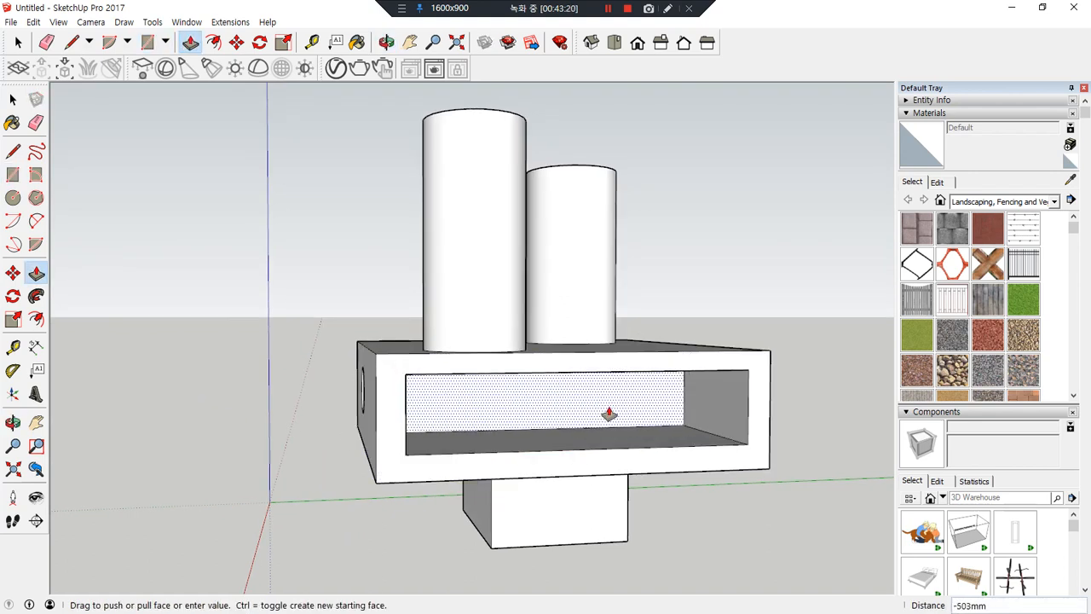
{"action": "left_click", "coordinate": [623, 416]}
- Draw a diagonal line across the slab's top corner near the round hole and push the triangular face down about 207 mm
{"action": "middle_click_drag", "start_coordinate": [302, 414], "coordinate": [710, 439]}
{"action": "middle_click_drag", "start_coordinate": [582, 435], "coordinate": [472, 534]}
{"action": "key", "text": "l"}
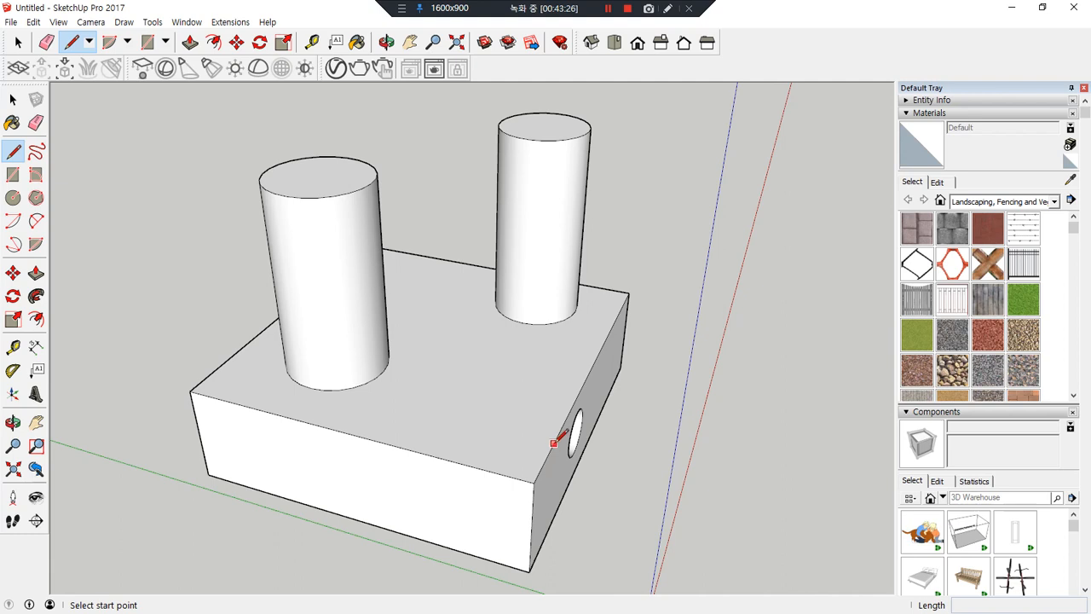
{"action": "key", "text": "p"}
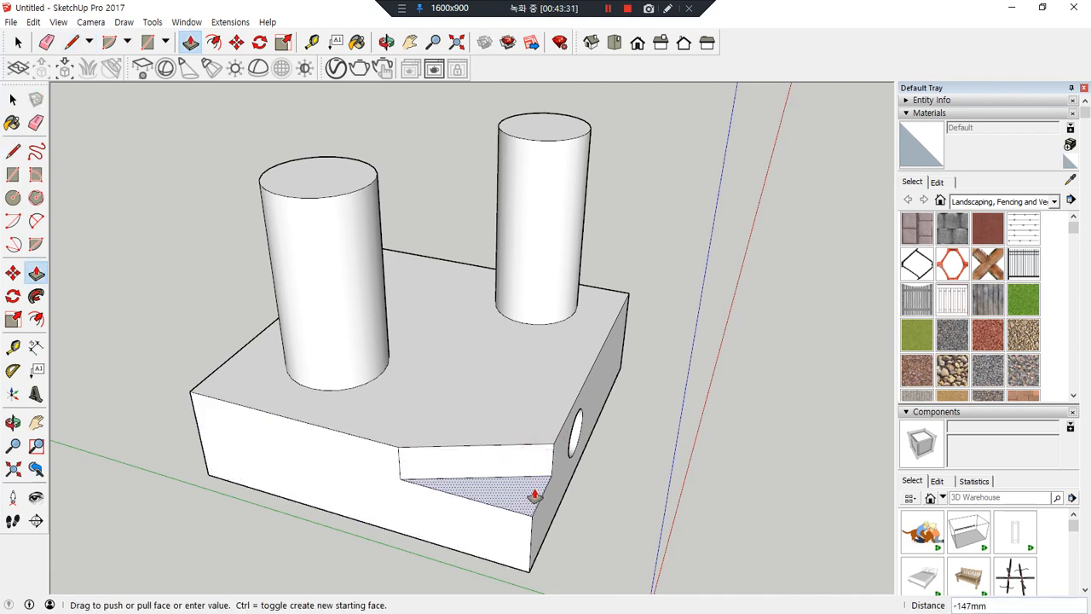
{"action": "left_click", "coordinate": [534, 506]}
- Draw a diagonal line across the slab's adjacent top corner, beside the larger cylinder
{"action": "middle_click_drag", "start_coordinate": [534, 506], "coordinate": [265, 506]}
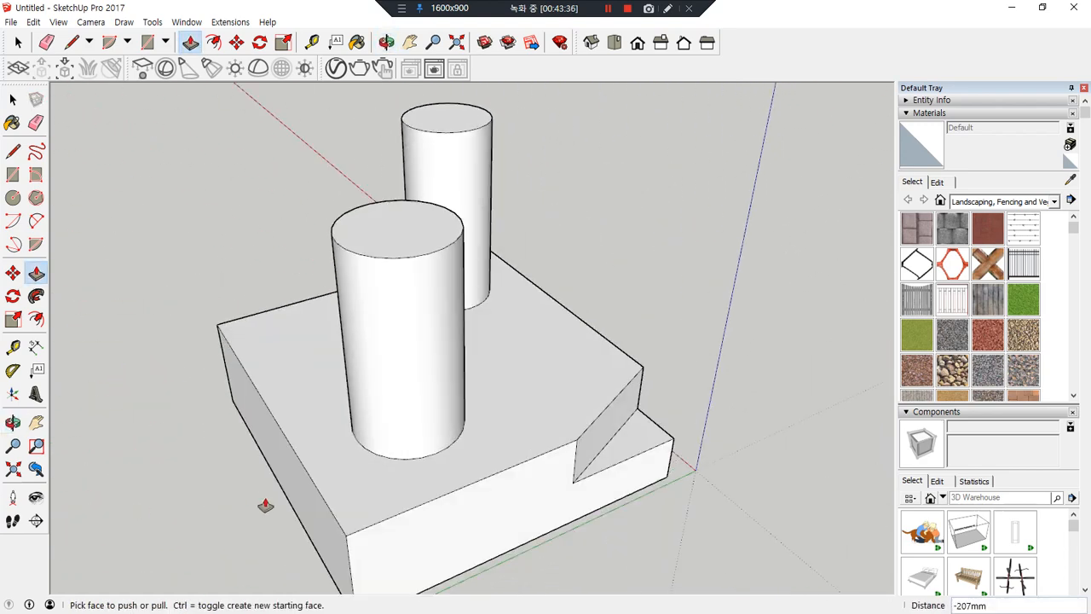
{"action": "key", "text": "l"}
{"action": "left_click", "coordinate": [305, 469]}
{"action": "left_click", "coordinate": [424, 504]}
{"action": "middle_click_drag", "start_coordinate": [322, 526], "coordinate": [356, 309]}
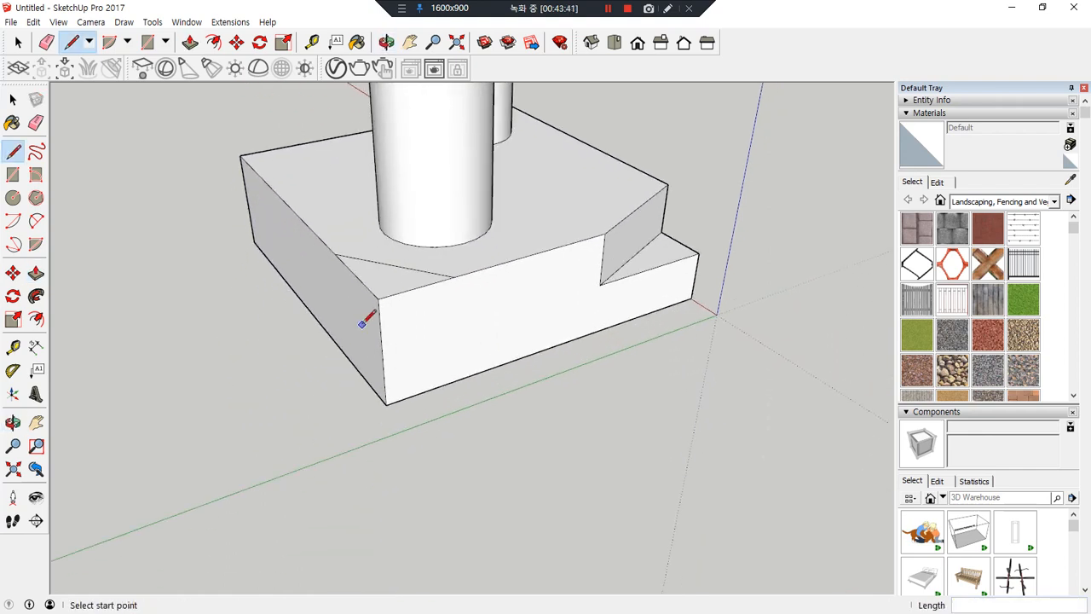
- Push the new triangular corner face down almost to the slab's base, and undo that cut
{"action": "key", "text": "p"}
{"action": "left_click", "coordinate": [385, 292]}
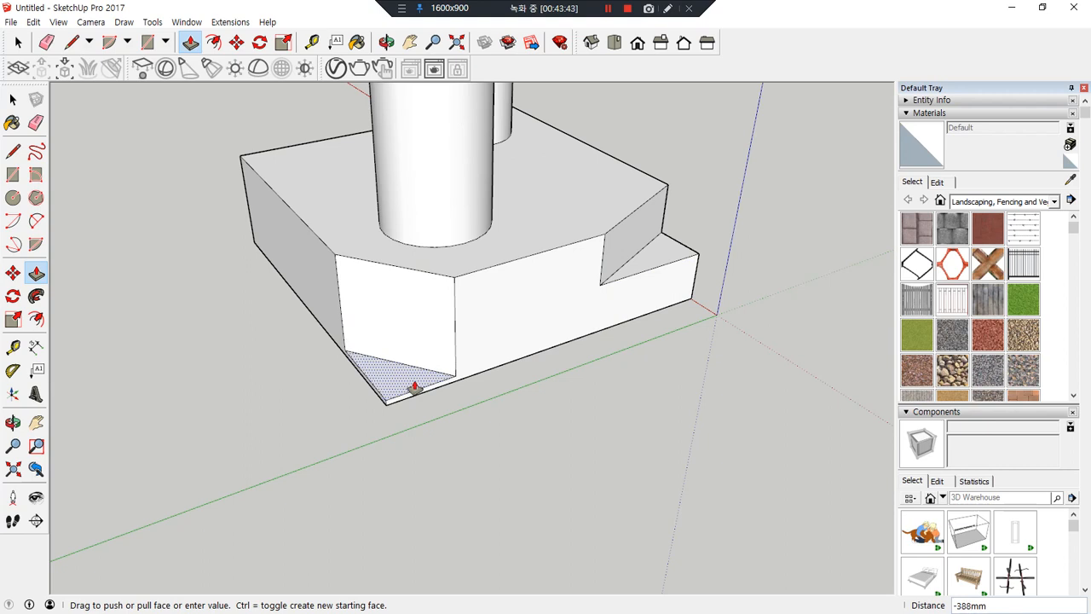
{"action": "left_click", "coordinate": [419, 389]}
{"action": "left_click_drag", "start_coordinate": [388, 368], "coordinate": [411, 436]}
{"action": "key", "text": "Escape"}
{"action": "key", "text": "ctrl+z"}
{"action": "left_click", "coordinate": [398, 289]}
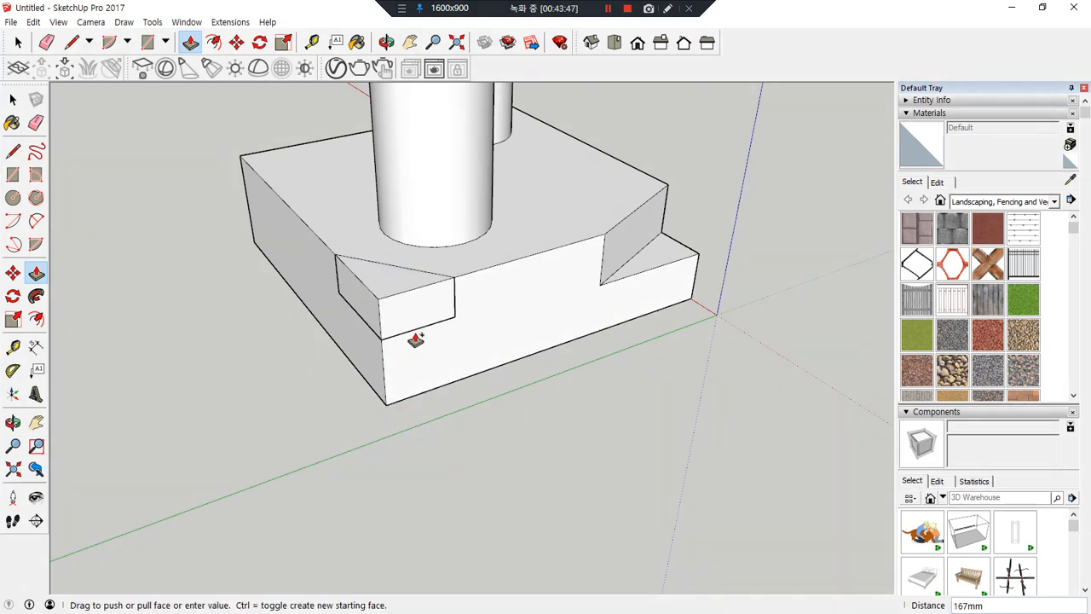
{"action": "key", "text": "Escape"}
- Push the triangular corner face down about 409 mm through the full slab thickness to cut the corner off
{"action": "left_click", "coordinate": [401, 281]}
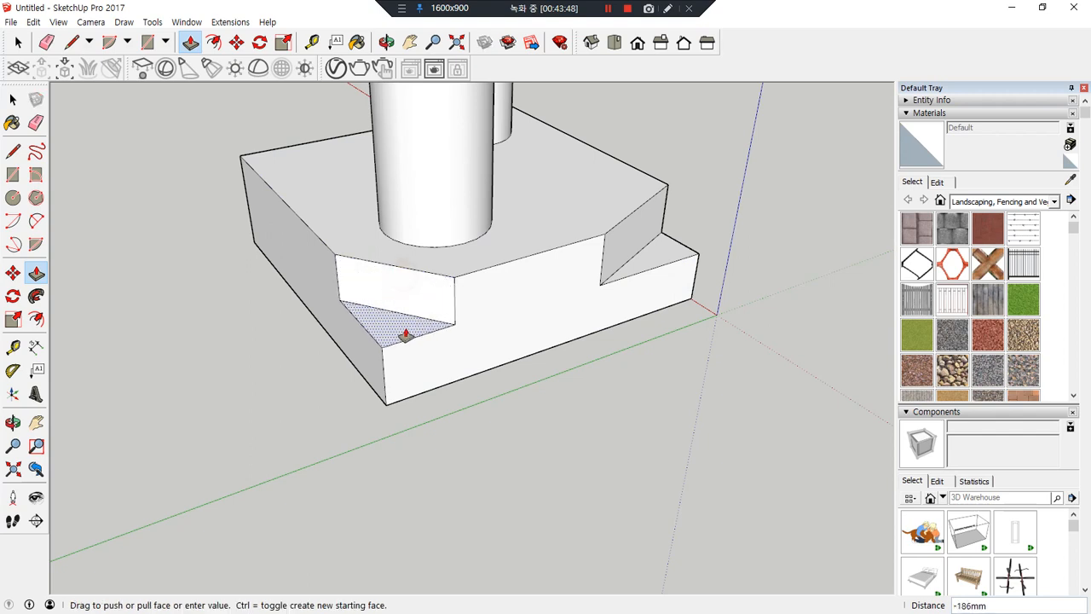
{"action": "left_click", "coordinate": [413, 385]}
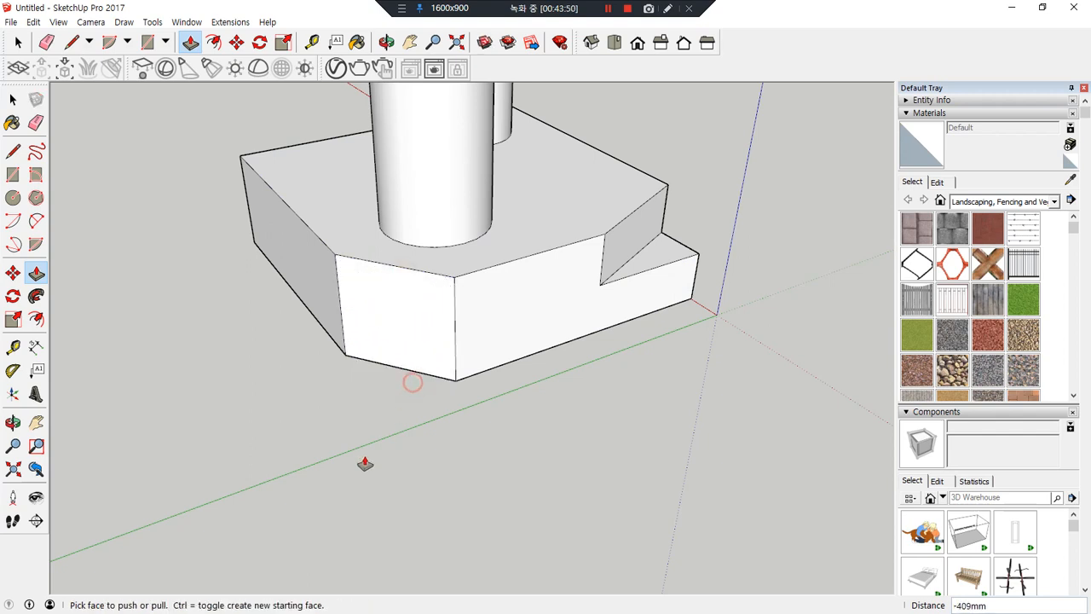
{"action": "mouse_move", "coordinate": [369, 444]}
{"action": "left_mouse_down"}
{"action": "mouse_move", "coordinate": [345, 345]}
{"action": "mouse_move", "coordinate": [303, 458]}
{"action": "left_mouse_up"}
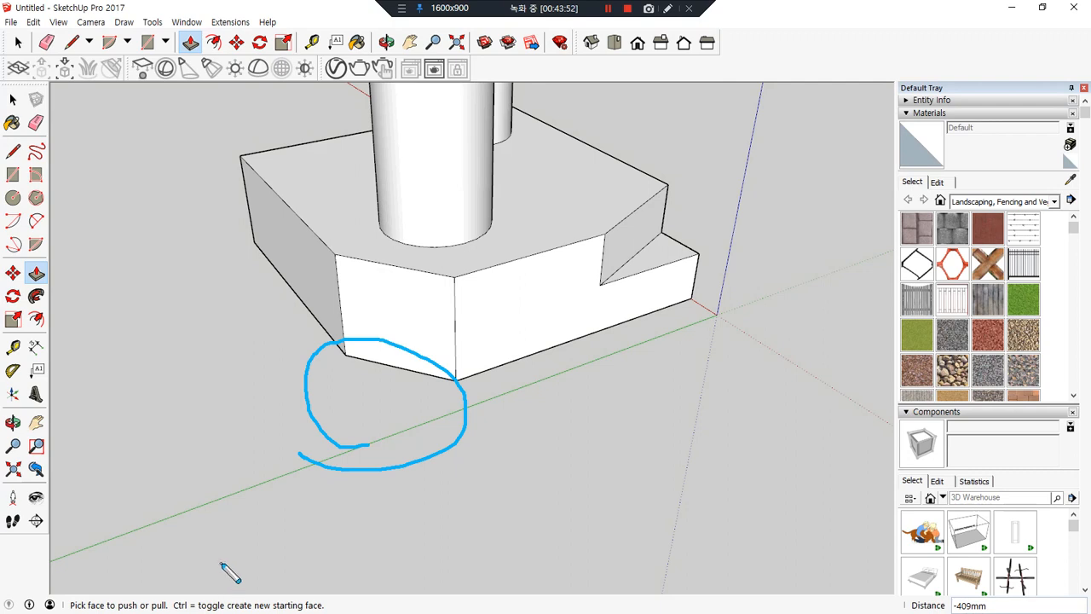
{"action": "key", "text": "Escape"}
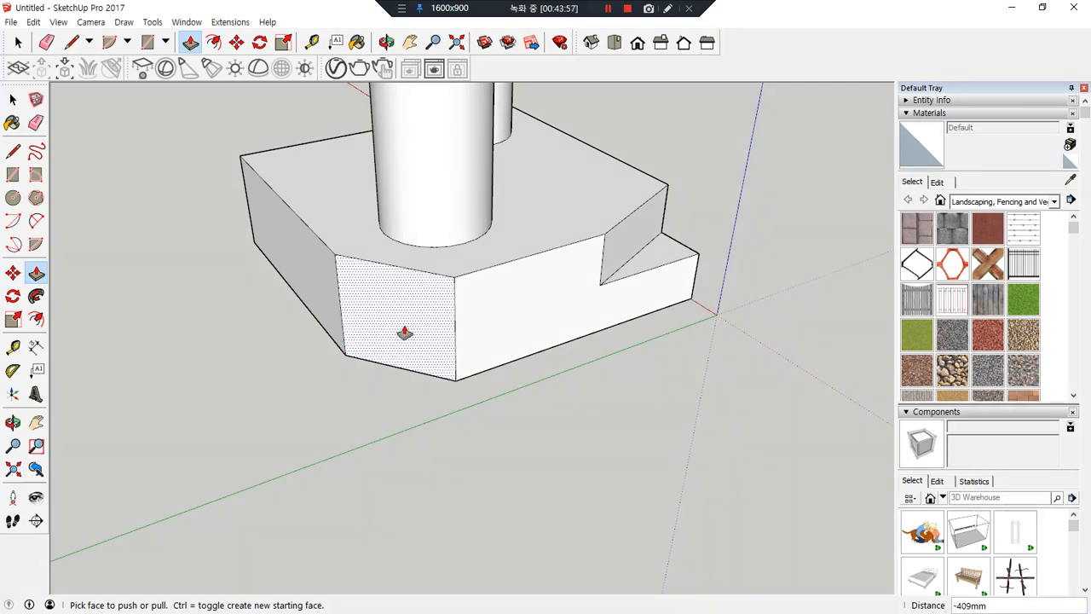
- Pull the cut corner's vertical face outward and extend the resulting block's side face about 357 mm as a new starting face
{"action": "left_click", "coordinate": [404, 332]}
{"action": "left_click", "coordinate": [361, 395]}
{"action": "left_click", "coordinate": [441, 382]}
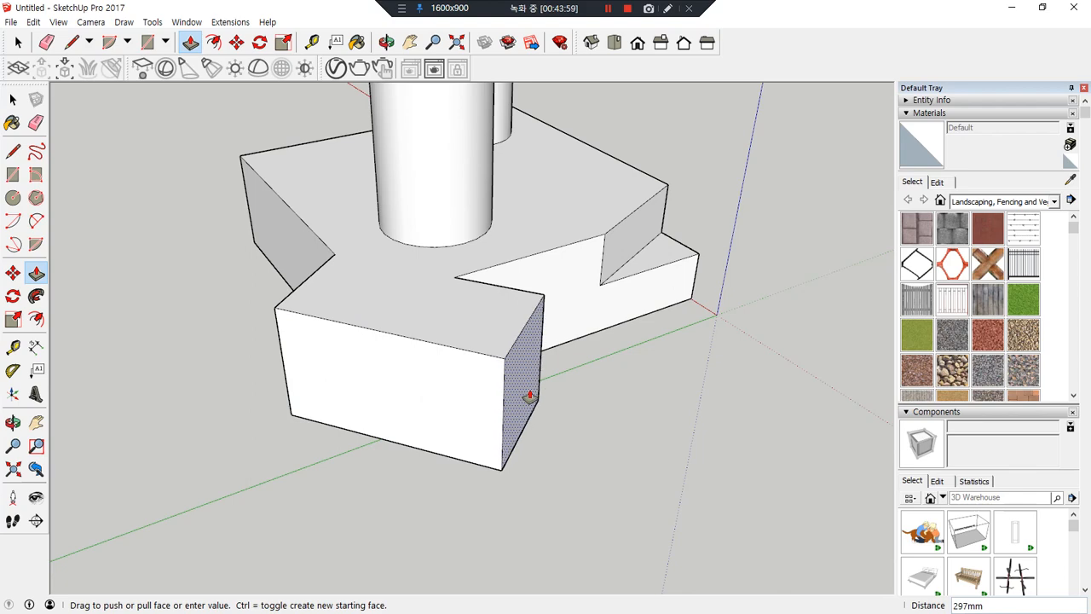
{"action": "key", "text": "Escape"}
{"action": "key", "text": "ctrl"}
{"action": "left_click", "coordinate": [440, 381]}
{"action": "left_click", "coordinate": [545, 413]}
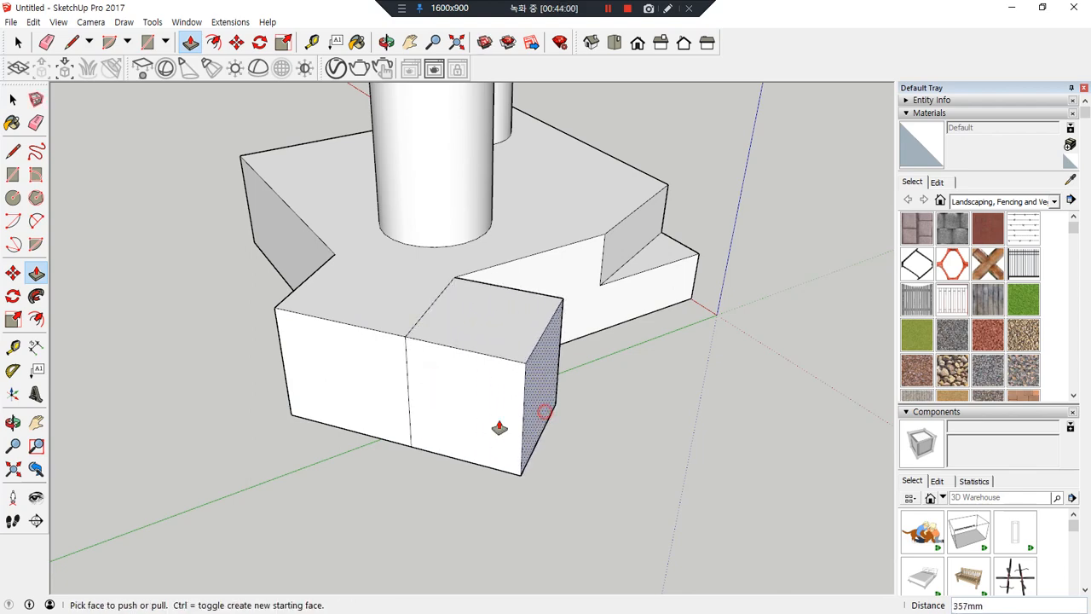
- Extend the block's opposite side face and pull its middle front face out about 369 mm, both as new starting faces
{"action": "middle_click_drag", "start_coordinate": [210, 339], "coordinate": [580, 350]}
{"action": "left_click", "coordinate": [477, 424]}
{"action": "left_click", "coordinate": [450, 431]}
{"action": "middle_click_drag", "start_coordinate": [450, 431], "coordinate": [401, 390]}
{"action": "left_click", "coordinate": [401, 387]}
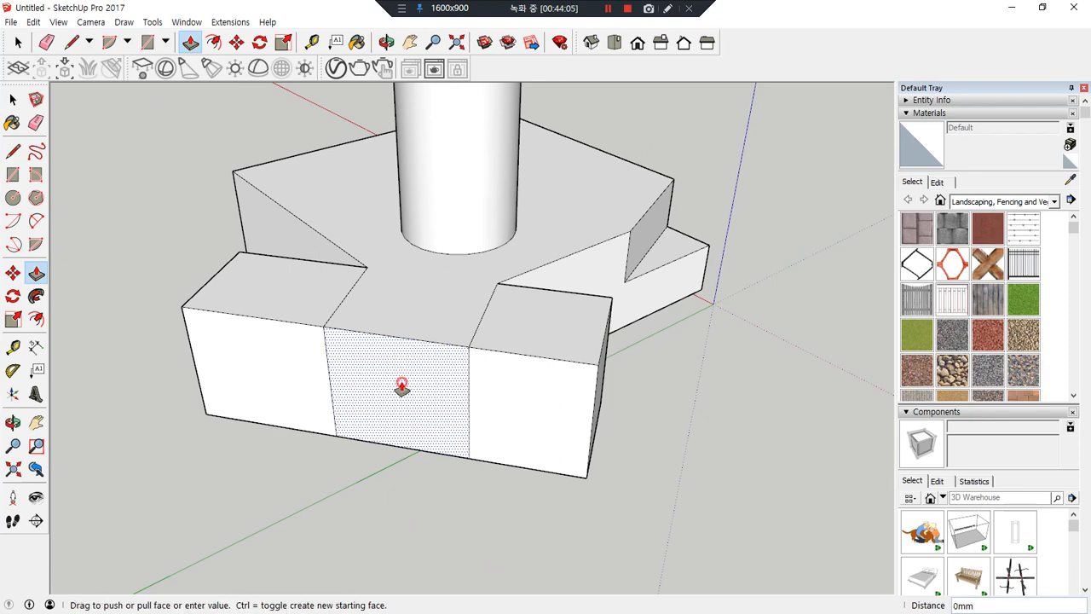
{"action": "key", "text": "ctrl"}
{"action": "left_click", "coordinate": [331, 458]}
{"action": "middle_click_drag", "start_coordinate": [331, 458], "coordinate": [295, 477]}
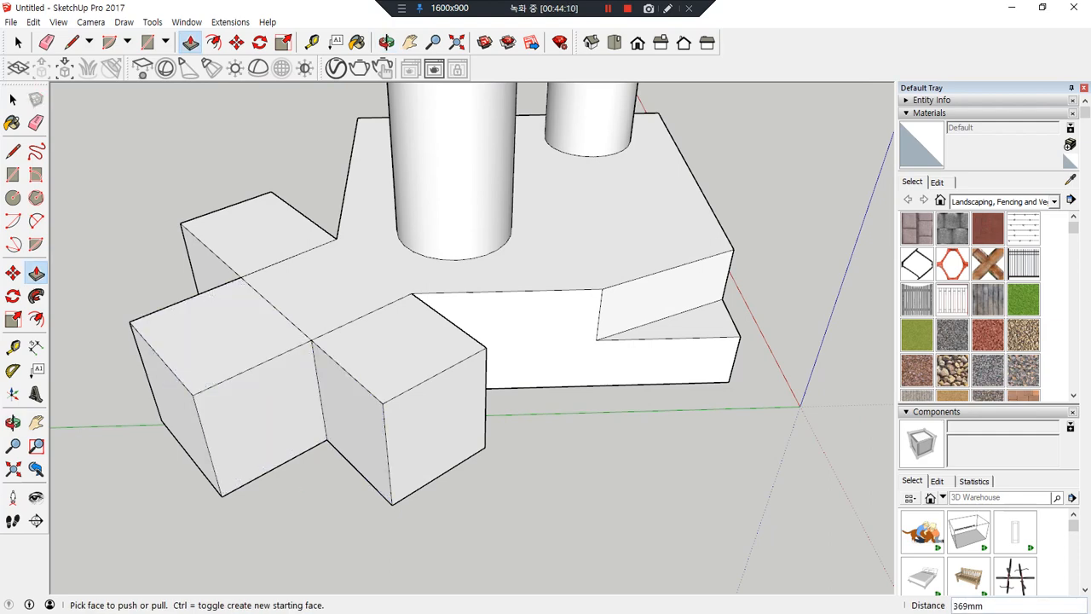
- Delete all geometry in the model
{"action": "left_click", "coordinate": [643, 480]}
{"action": "key", "text": "space"}
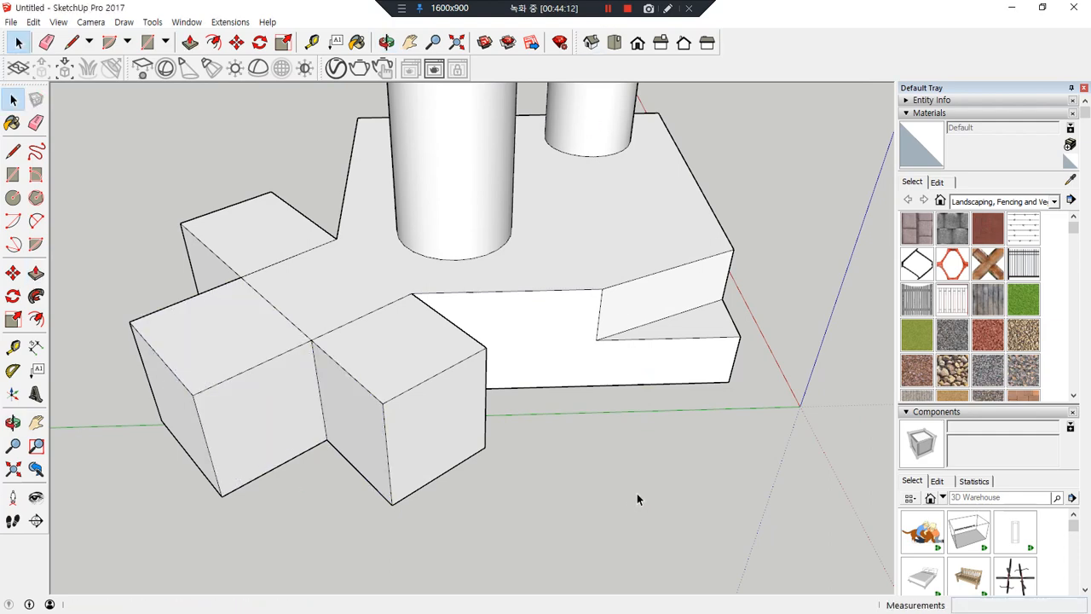
{"action": "key", "text": "ctrl+a"}
{"action": "key", "text": "Delete"}
- Draw a small, narrow rectangle on the ground plane
{"action": "middle_click_drag", "start_coordinate": [414, 300], "coordinate": [477, 375]}
{"action": "middle_click_drag", "start_coordinate": [560, 363], "coordinate": [407, 376]}
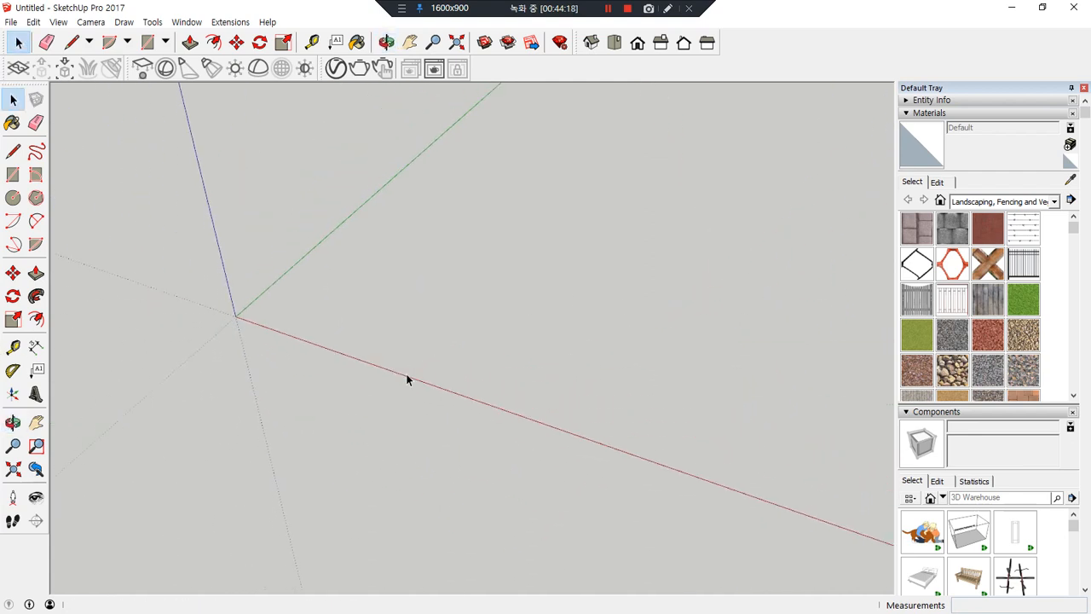
{"action": "left_click", "coordinate": [13, 173]}
{"action": "scroll", "coordinate": [302, 305], "scroll_direction": "up", "scroll_amount": 1}
{"action": "scroll", "coordinate": [303, 305], "scroll_direction": "up", "scroll_amount": 1}
{"action": "left_click", "coordinate": [288, 312]}
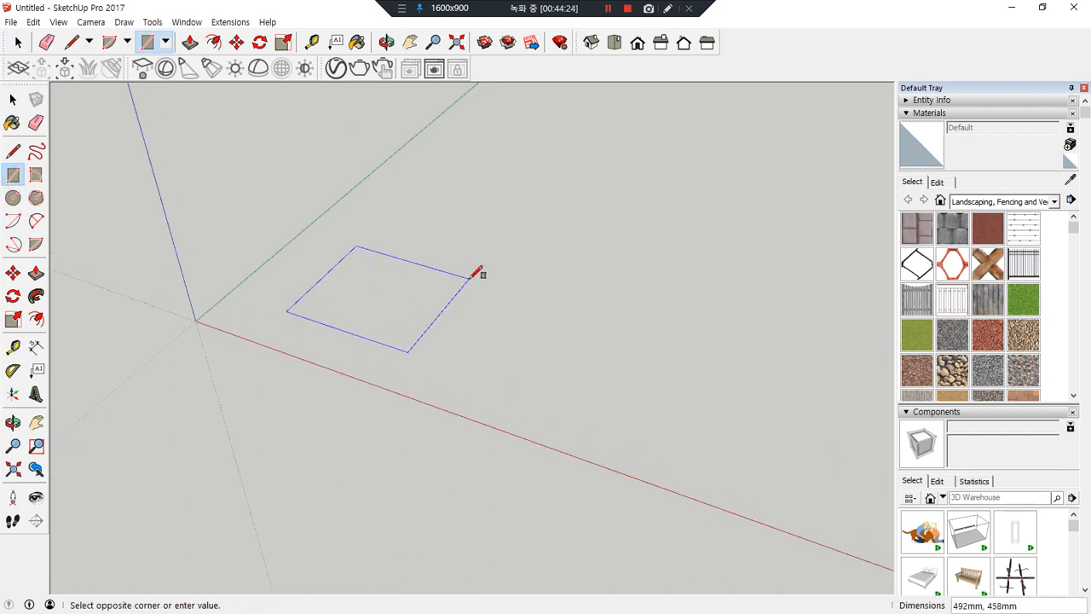
{"action": "key", "text": "Escape"}
{"action": "scroll", "coordinate": [282, 308], "scroll_direction": "up", "scroll_amount": 9}
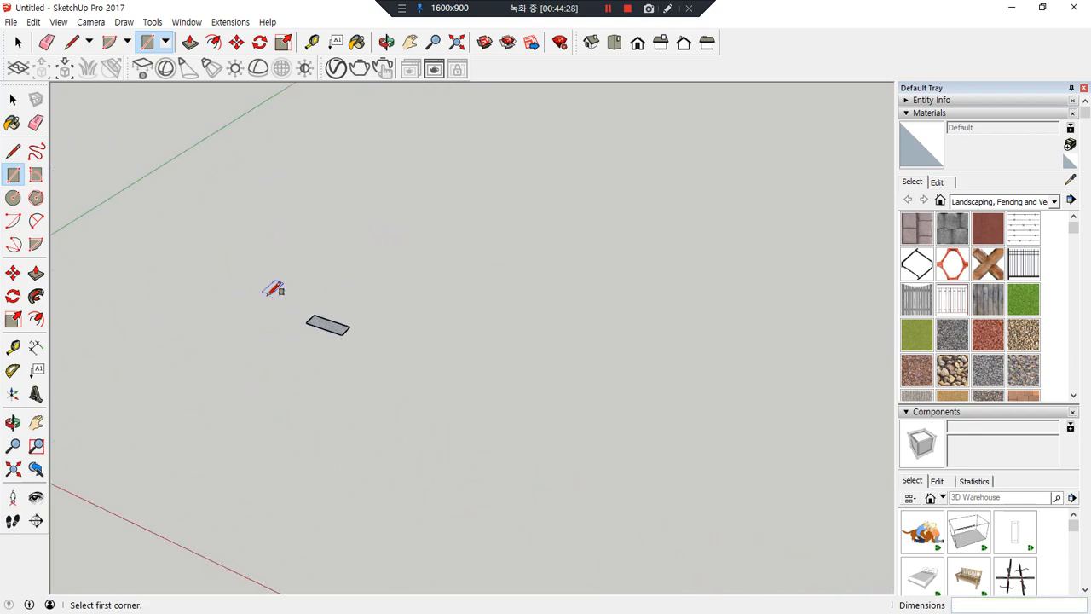
- Pull the rectangle up 20 mm into a box
{"action": "left_click", "coordinate": [35, 272]}
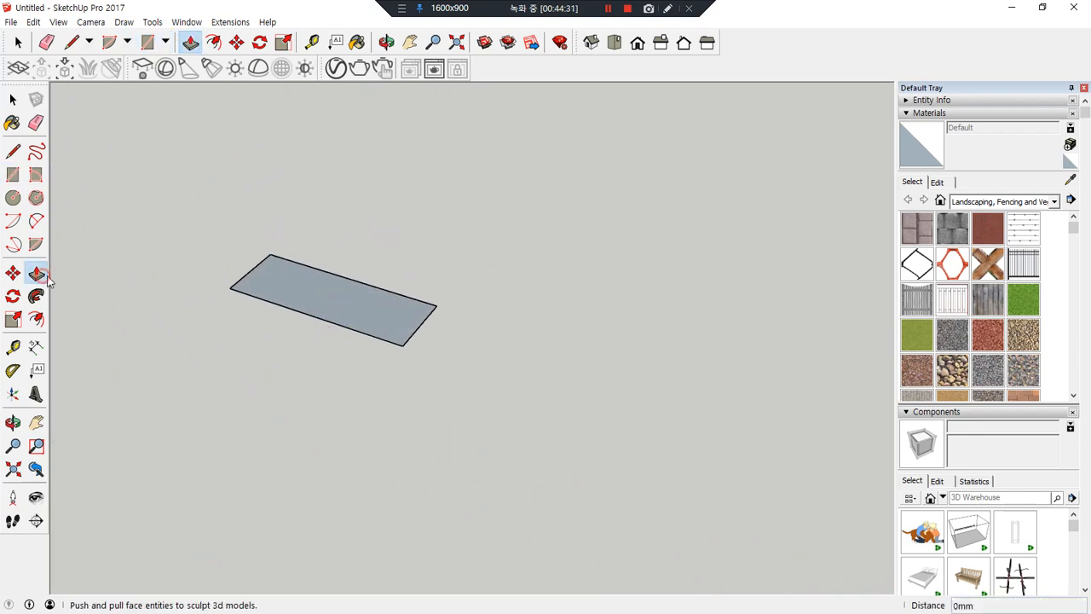
{"action": "left_click", "coordinate": [301, 284]}
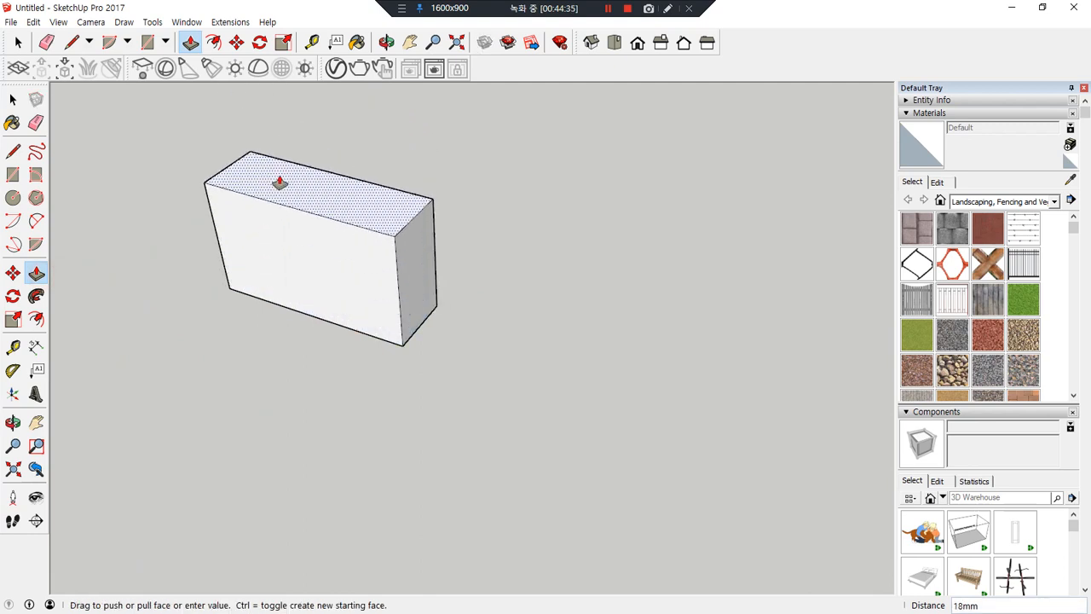
{"action": "type", "text": "20"}
{"action": "key", "text": "Return"}
{"action": "middle_click_drag", "start_coordinate": [329, 195], "coordinate": [492, 248]}
{"action": "mouse_move", "coordinate": [309, 316]}
{"action": "middle_mouse_down"}
{"action": "mouse_move", "coordinate": [430, 318]}
{"action": "mouse_move", "coordinate": [428, 326]}
{"action": "middle_mouse_up"}
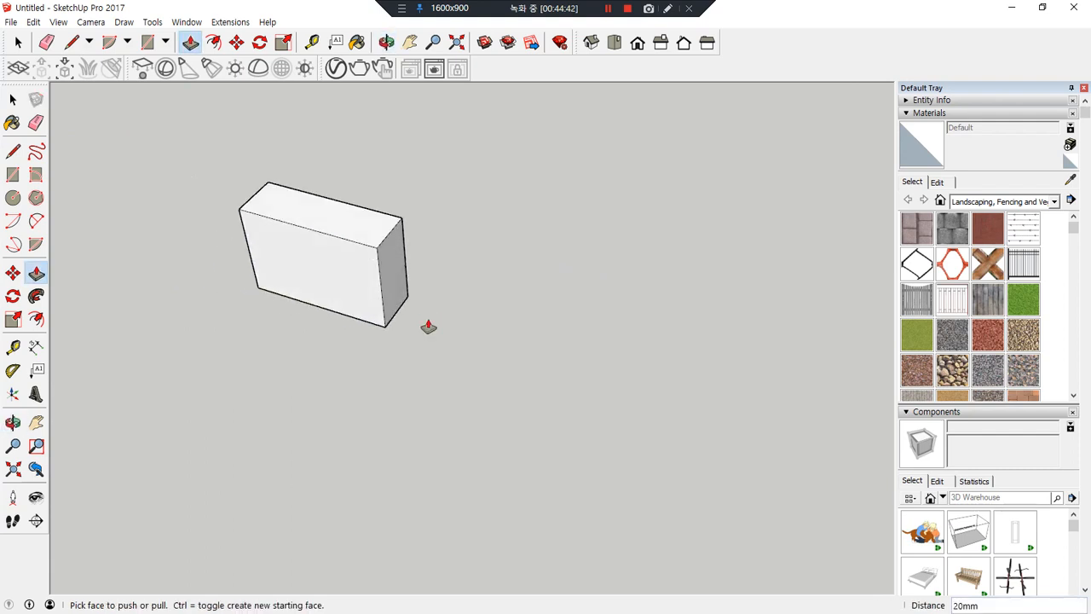
{"action": "key", "text": "alt+Tab"}
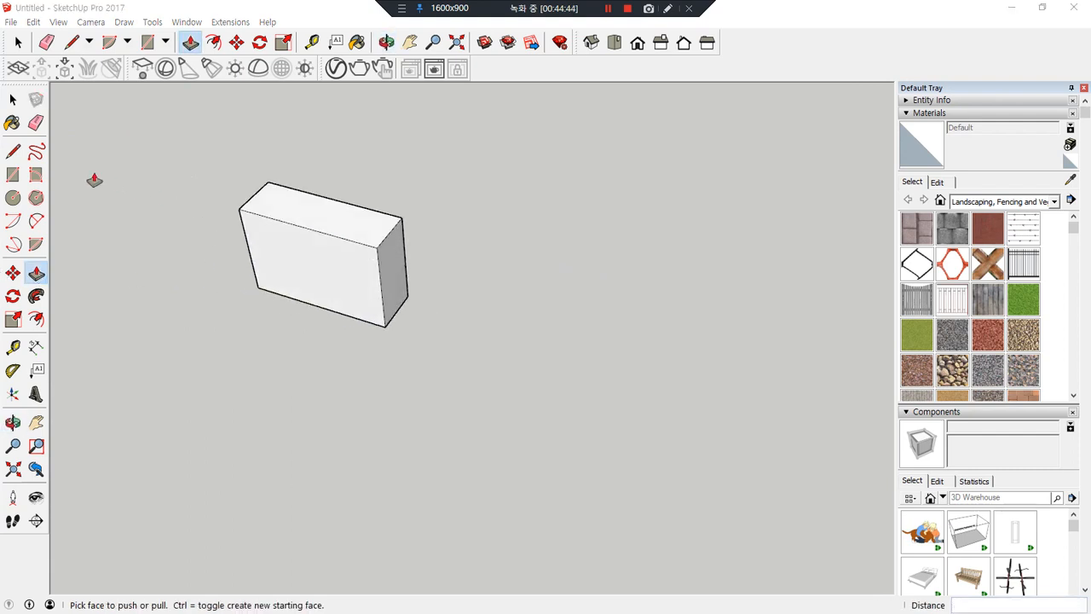
- Select the box's top face, and clear the selection
{"action": "left_click", "coordinate": [12, 99]}
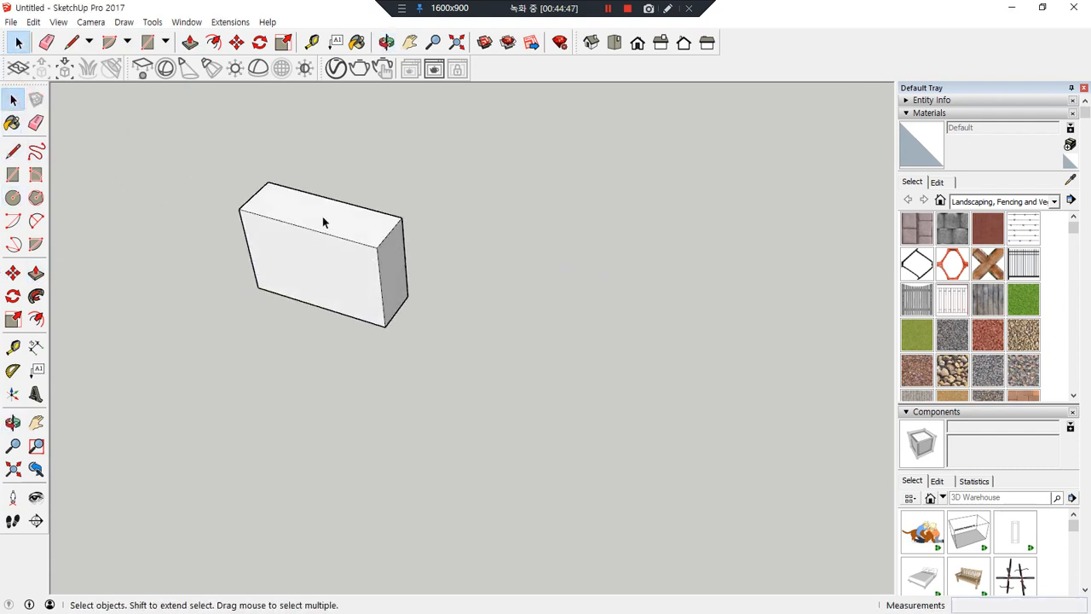
{"action": "scroll", "coordinate": [323, 222], "scroll_direction": "up", "scroll_amount": 5}
{"action": "left_click", "coordinate": [297, 246]}
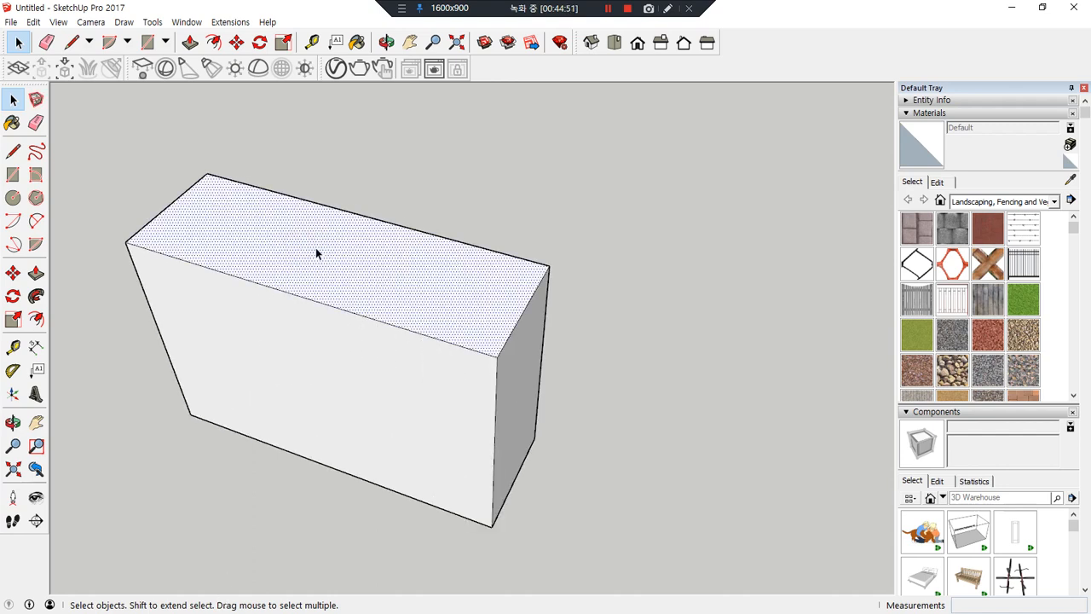
{"action": "left_click_drag", "start_coordinate": [368, 246], "coordinate": [373, 223]}
{"action": "left_click_drag", "start_coordinate": [204, 205], "coordinate": [239, 200]}
{"action": "left_click_drag", "start_coordinate": [309, 275], "coordinate": [307, 291]}
{"action": "left_click_drag", "start_coordinate": [301, 266], "coordinate": [321, 279]}
{"action": "mouse_move", "coordinate": [460, 288]}
{"action": "left_mouse_down"}
{"action": "mouse_move", "coordinate": [509, 300]}
{"action": "mouse_move", "coordinate": [492, 312]}
{"action": "left_mouse_up"}
{"action": "key", "text": "Escape"}
{"action": "left_click", "coordinate": [329, 261]}
{"action": "left_click", "coordinate": [529, 155]}
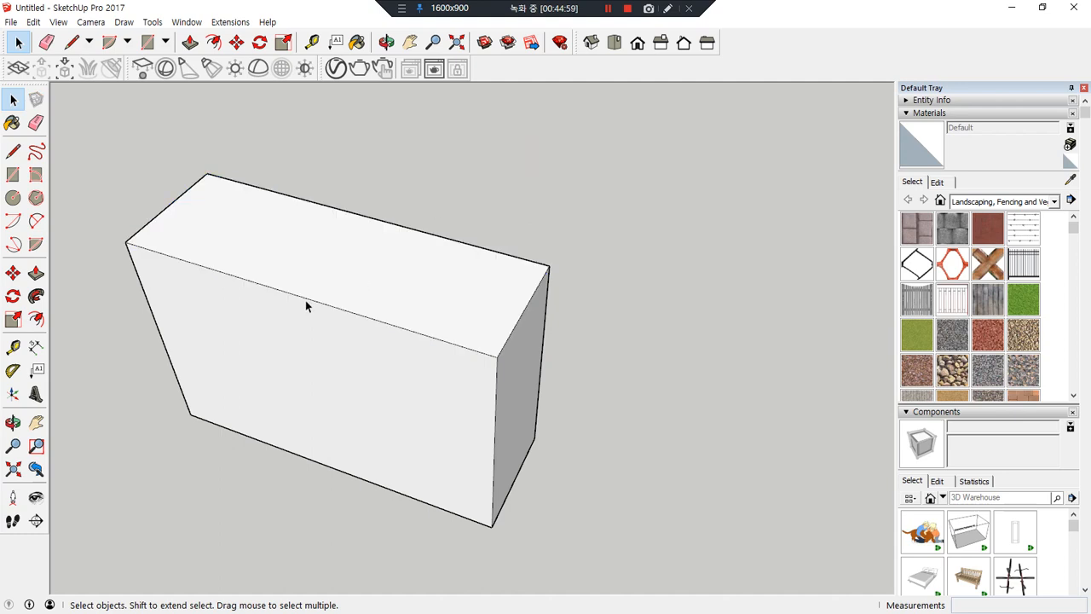
- Select the long front edge of the box's top together with its two adjoining faces, and clear the selection
{"action": "left_click", "coordinate": [306, 300]}
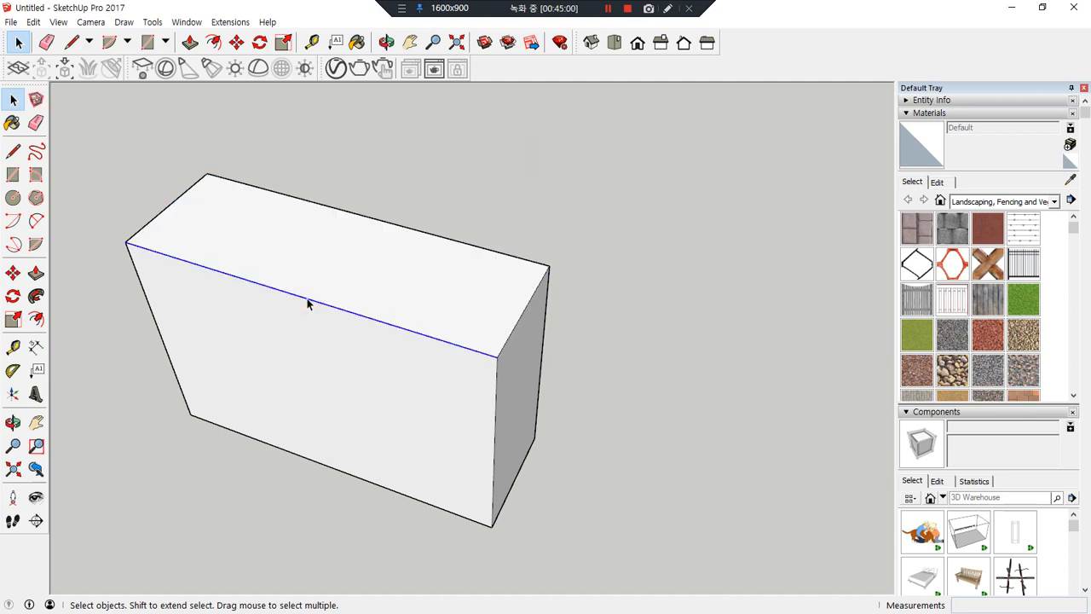
{"action": "double_click", "coordinate": [308, 303]}
{"action": "mouse_move", "coordinate": [322, 279]}
{"action": "left_mouse_down"}
{"action": "mouse_move", "coordinate": [329, 330]}
{"action": "mouse_move", "coordinate": [347, 260]}
{"action": "mouse_move", "coordinate": [352, 281]}
{"action": "left_mouse_up"}
{"action": "left_click_drag", "start_coordinate": [320, 329], "coordinate": [327, 368]}
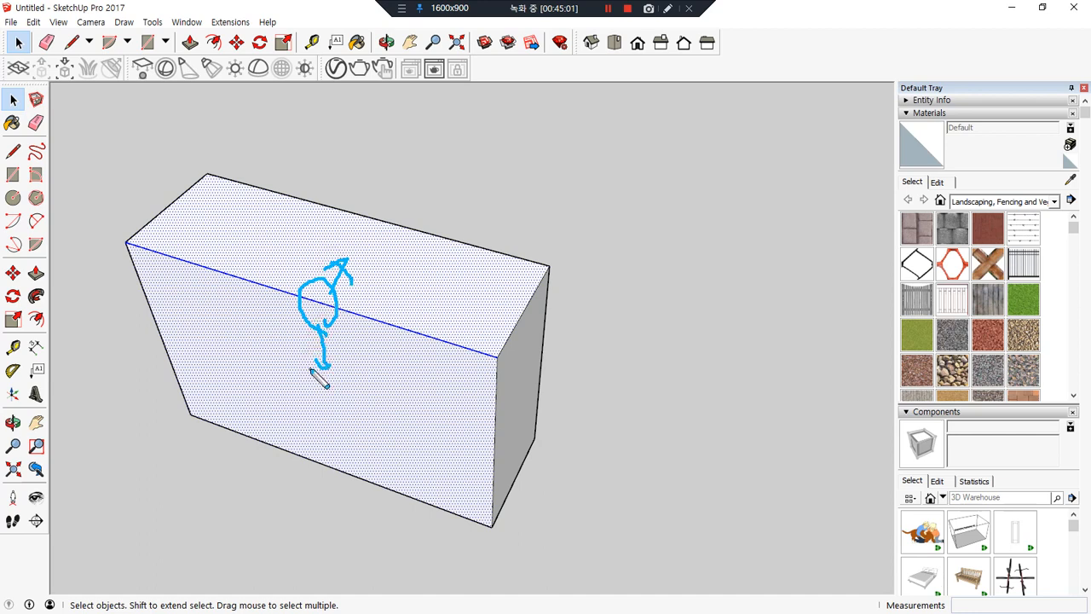
{"action": "left_click", "coordinate": [446, 173]}
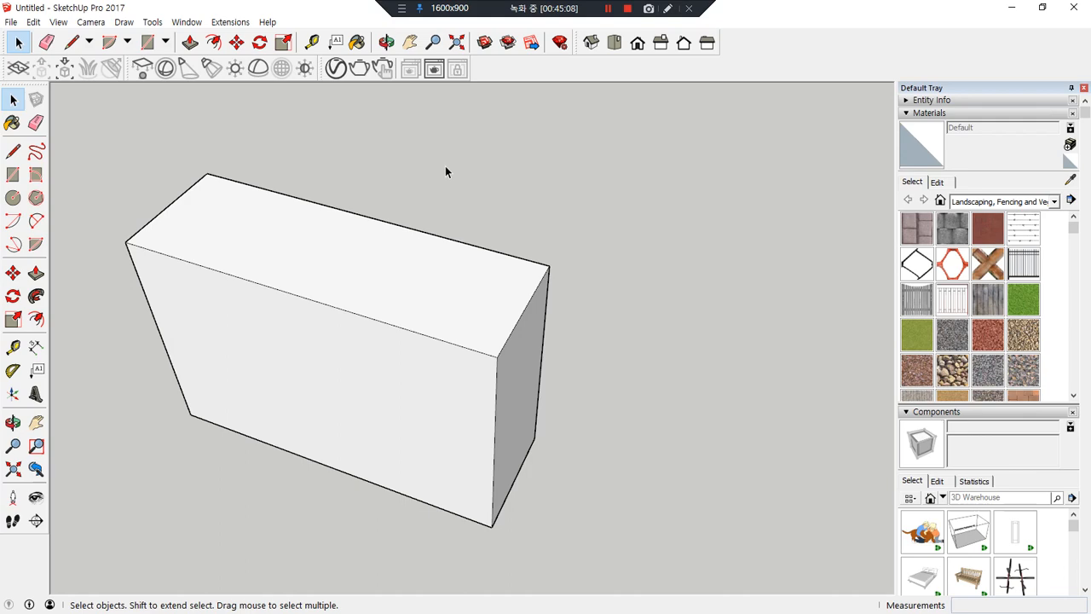
- Select all connected faces and edges of the box, and clear the selection
{"action": "triple_click", "coordinate": [313, 235]}
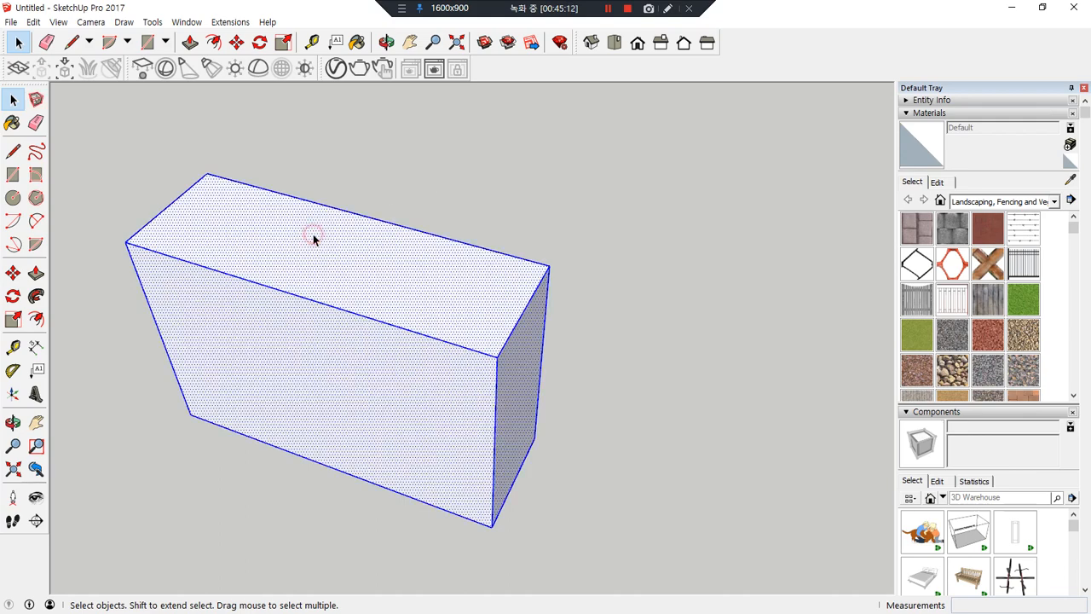
{"action": "middle_click_drag", "start_coordinate": [670, 411], "coordinate": [685, 305]}
{"action": "left_click", "coordinate": [686, 305]}
{"action": "middle_click_drag", "start_coordinate": [316, 219], "coordinate": [477, 260]}
{"action": "left_click", "coordinate": [391, 243]}
{"action": "triple_click", "coordinate": [391, 240]}
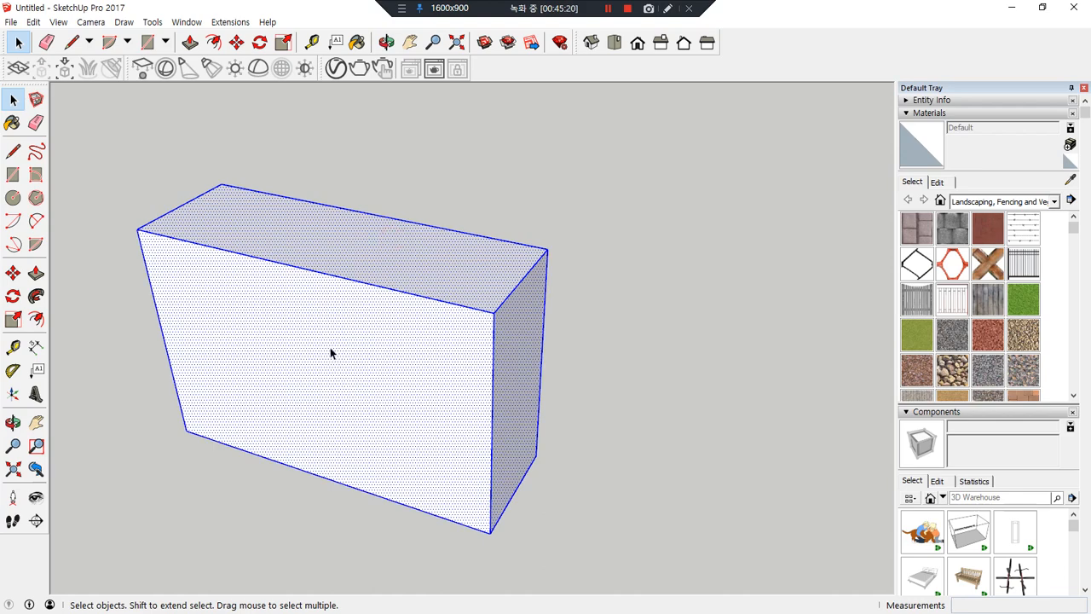
{"action": "left_click", "coordinate": [669, 352]}
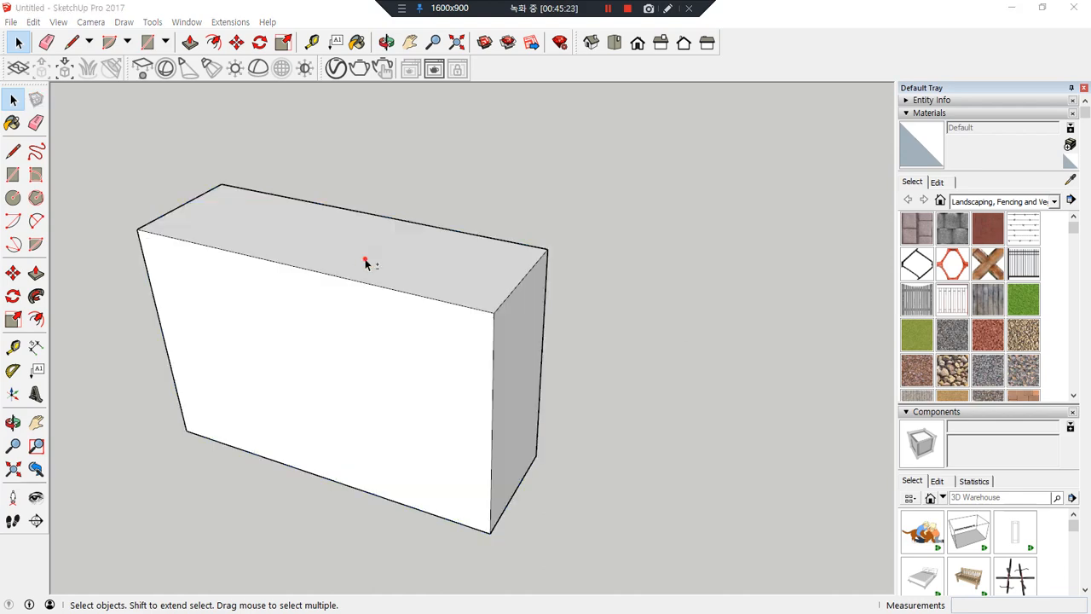
- Select the whole box and move it from its top corner about 55 mm along the red axis
{"action": "triple_click", "coordinate": [396, 283]}
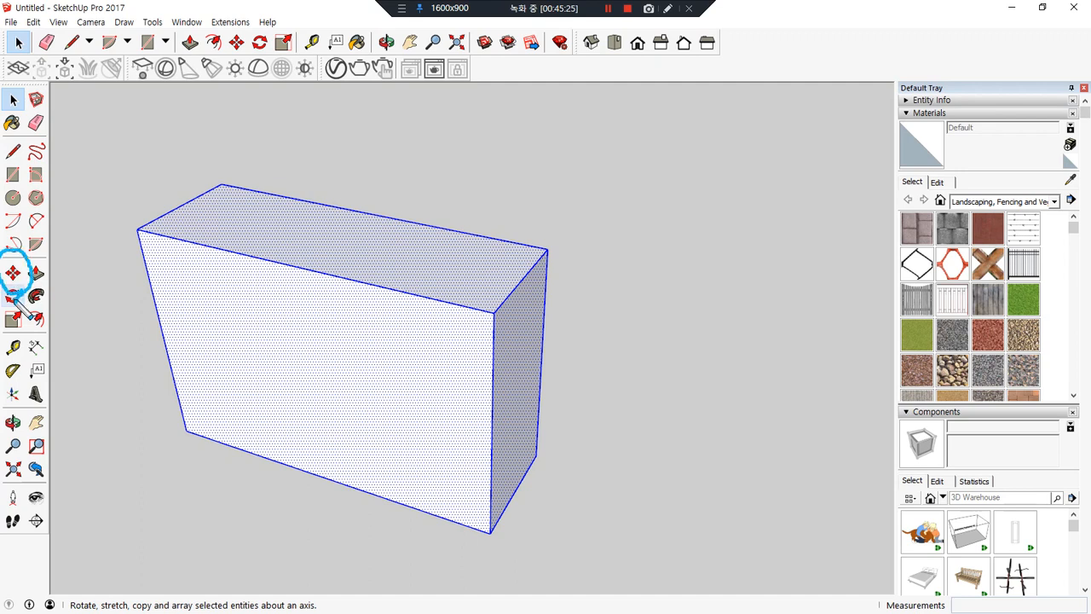
{"action": "mouse_move", "coordinate": [160, 193]}
{"action": "left_mouse_down"}
{"action": "mouse_move", "coordinate": [48, 237]}
{"action": "mouse_move", "coordinate": [39, 271]}
{"action": "left_mouse_up"}
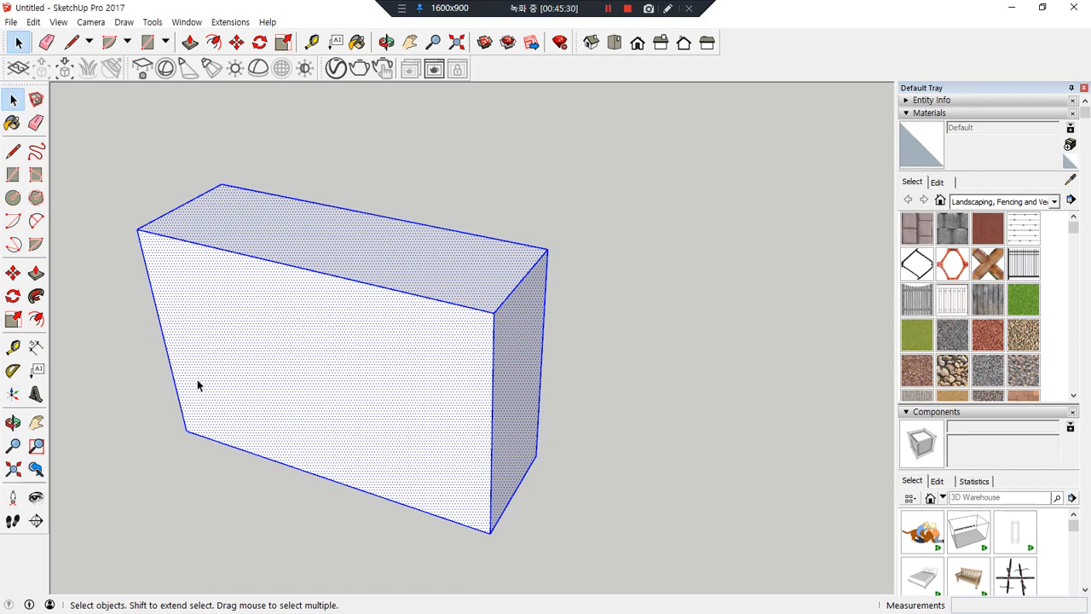
{"action": "left_click", "coordinate": [13, 273]}
{"action": "left_click", "coordinate": [136, 231]}
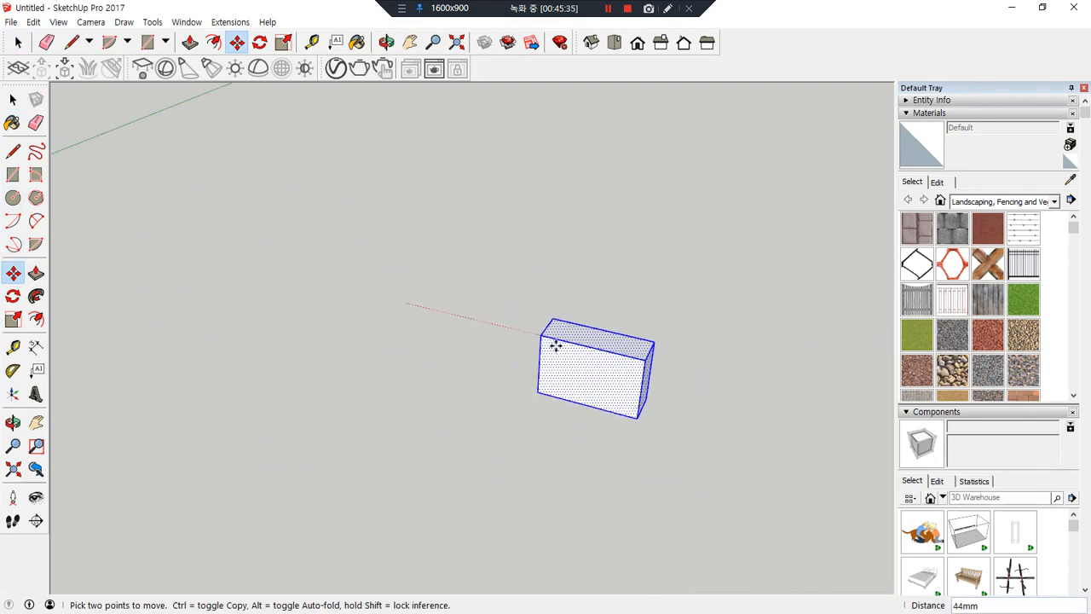
{"action": "left_click", "coordinate": [581, 347]}
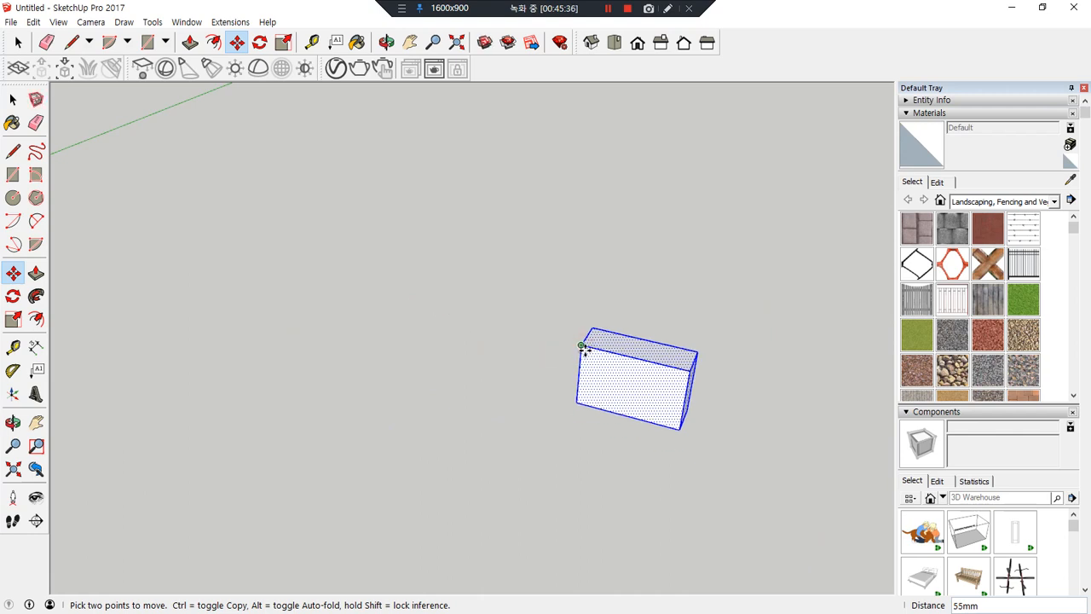
- Move the selected box 100 mm along the red axis from its top corner
{"action": "left_click", "coordinate": [583, 347]}
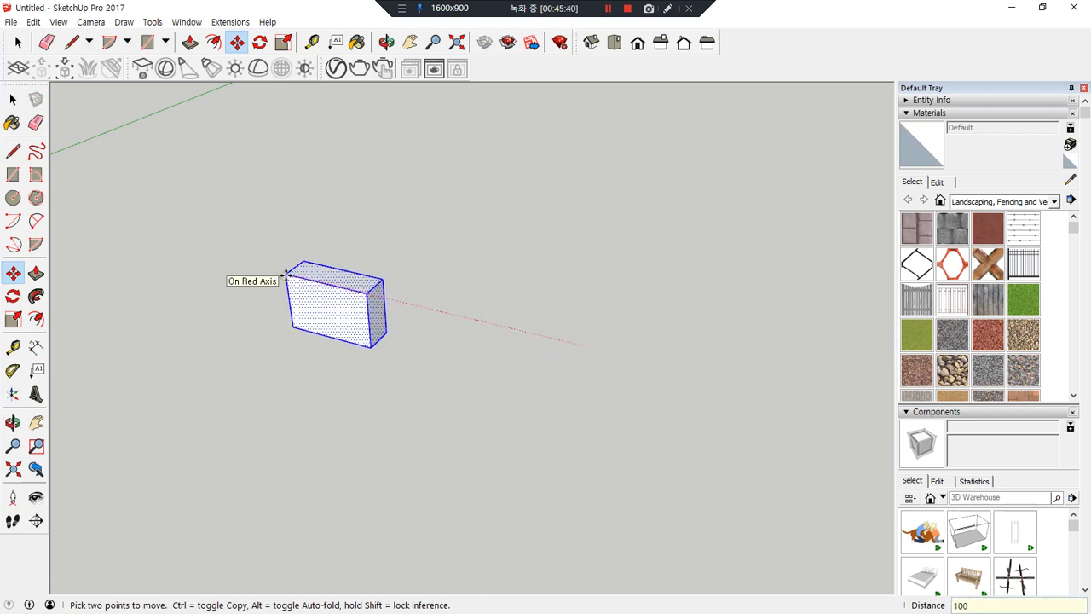
{"action": "key", "text": "Return"}
{"action": "scroll", "coordinate": [277, 285], "scroll_direction": "down", "scroll_amount": 5}
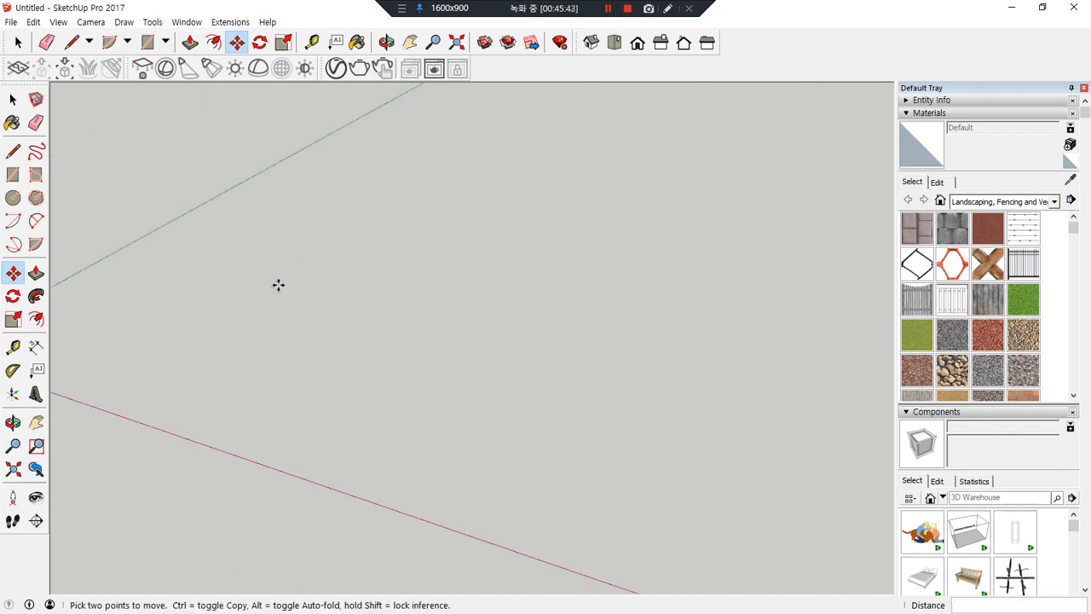
{"action": "scroll", "coordinate": [134, 246], "scroll_direction": "up", "scroll_amount": 5}
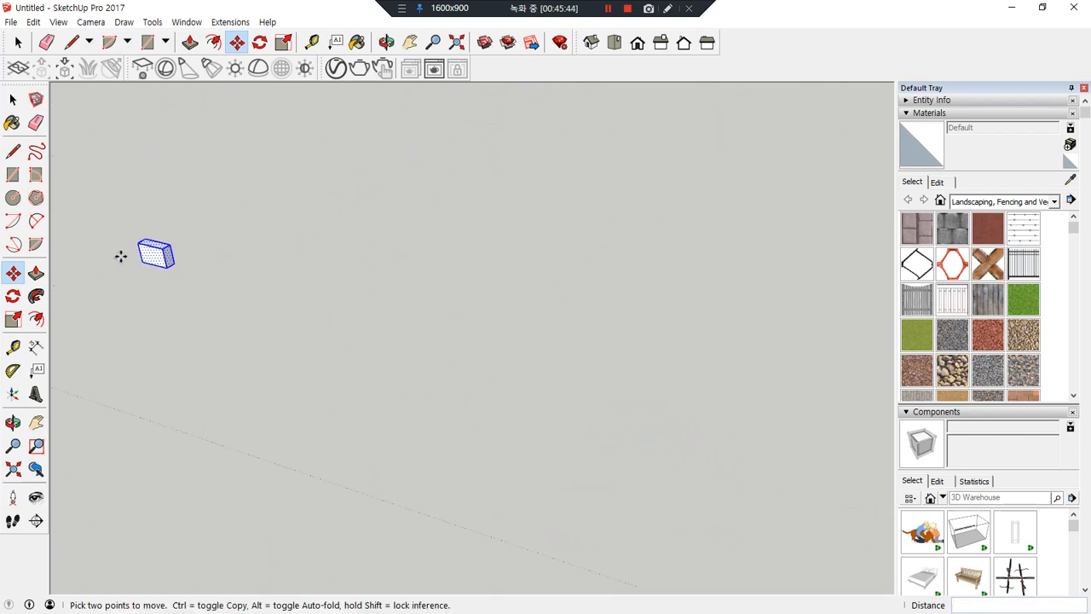
- Move the box 500 mm along the red axis from its top corner
{"action": "left_click", "coordinate": [173, 244]}
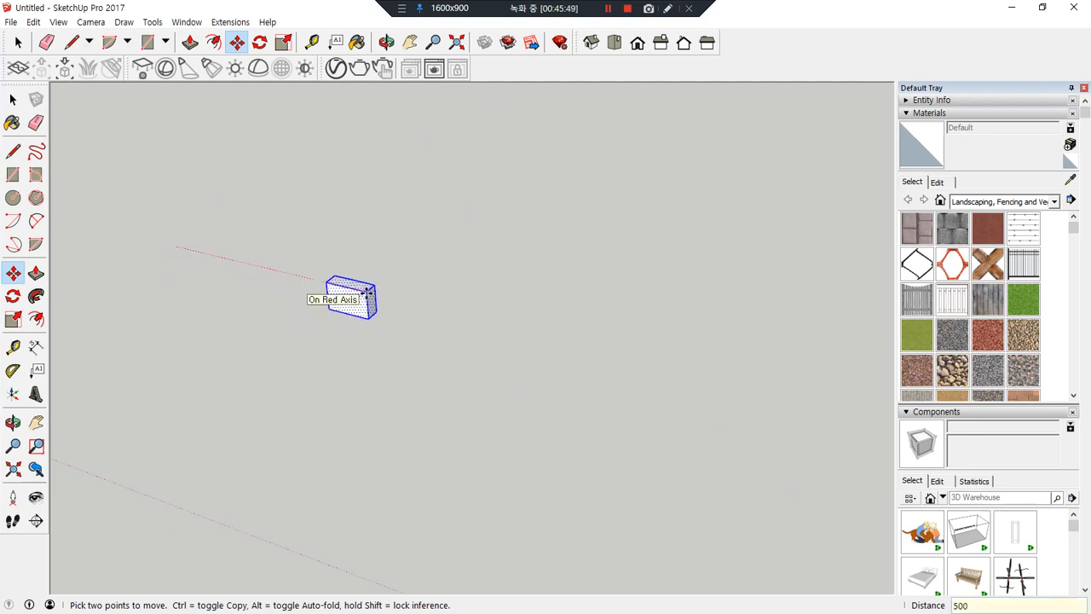
{"action": "key", "text": "Return"}
{"action": "scroll", "coordinate": [470, 321], "scroll_direction": "down", "scroll_amount": 5}
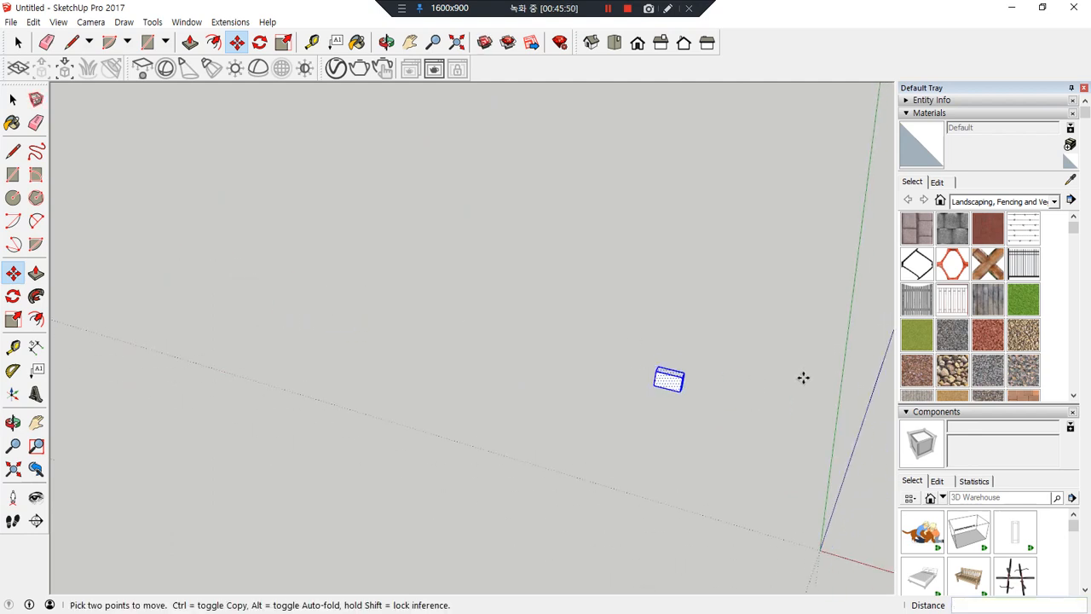
{"action": "middle_click_drag", "start_coordinate": [812, 368], "coordinate": [341, 332]}
{"action": "scroll", "coordinate": [369, 375], "scroll_direction": "up", "scroll_amount": 3}
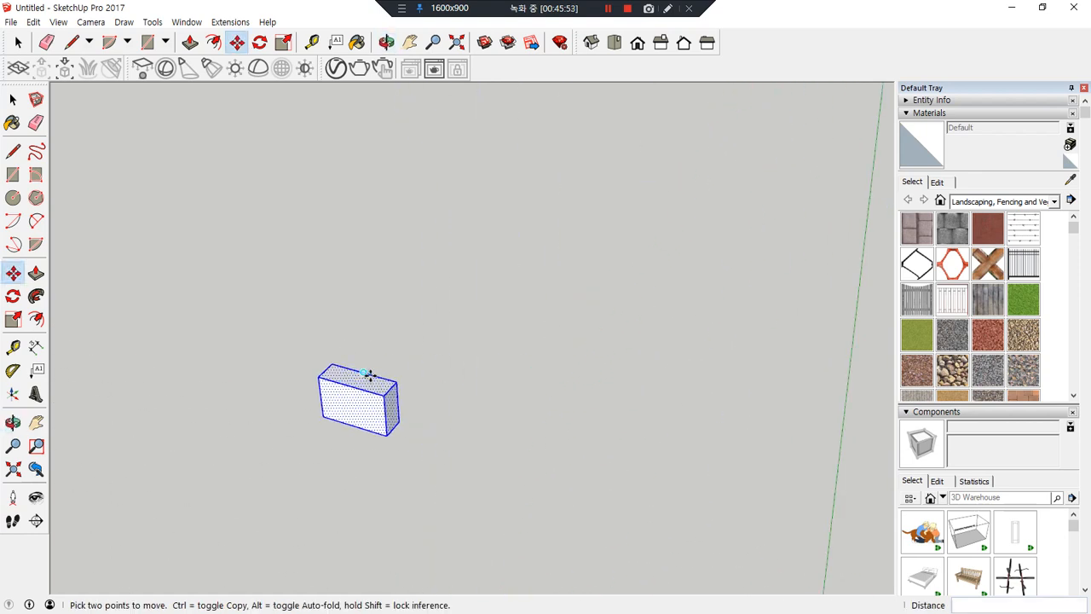
- Move the box from its top corner by the relative offset <500,500,>
{"action": "left_click", "coordinate": [384, 394]}
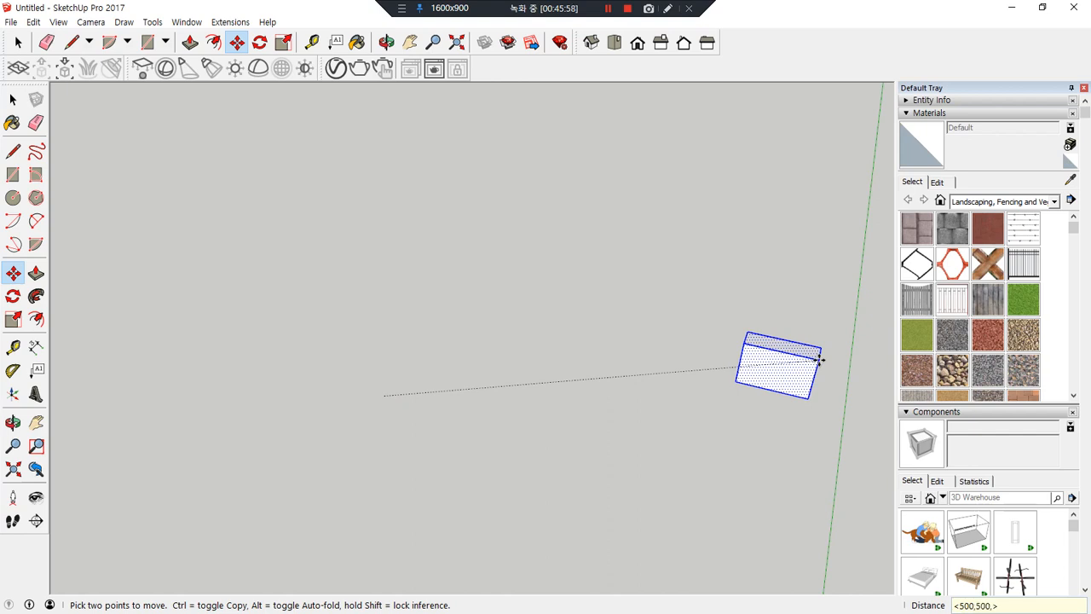
{"action": "type", "text": "<500,500,>"}
{"action": "key", "text": "Return"}
{"action": "middle_click_drag", "start_coordinate": [818, 361], "coordinate": [757, 356]}
- Move the box close to the axes, and snap its bottom front corner onto the origin
{"action": "left_click", "coordinate": [735, 336]}
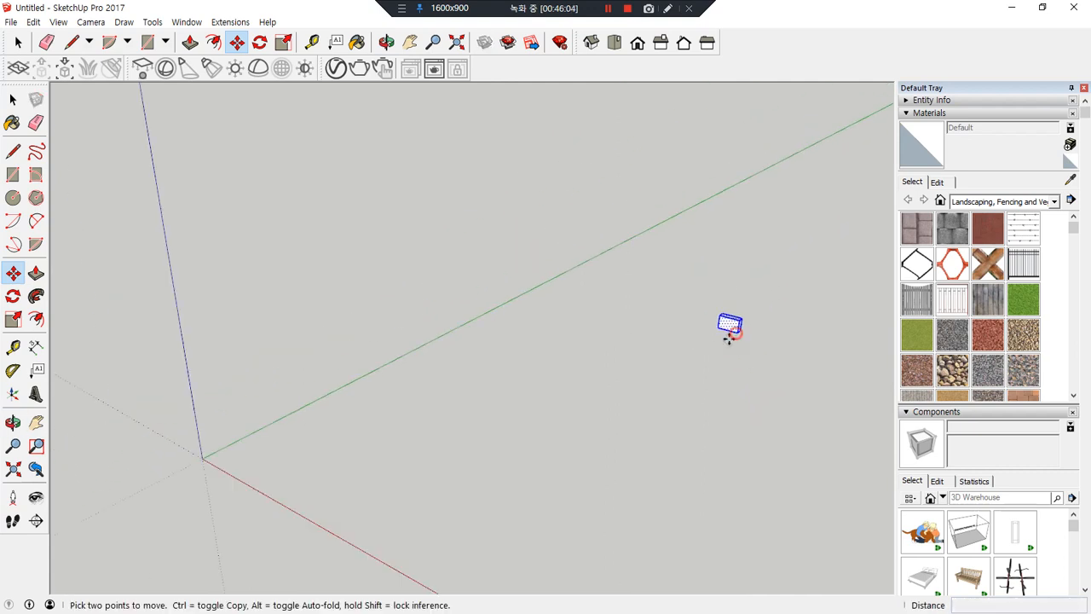
{"action": "left_click", "coordinate": [370, 477]}
{"action": "scroll", "coordinate": [319, 479], "scroll_direction": "up", "scroll_amount": 2}
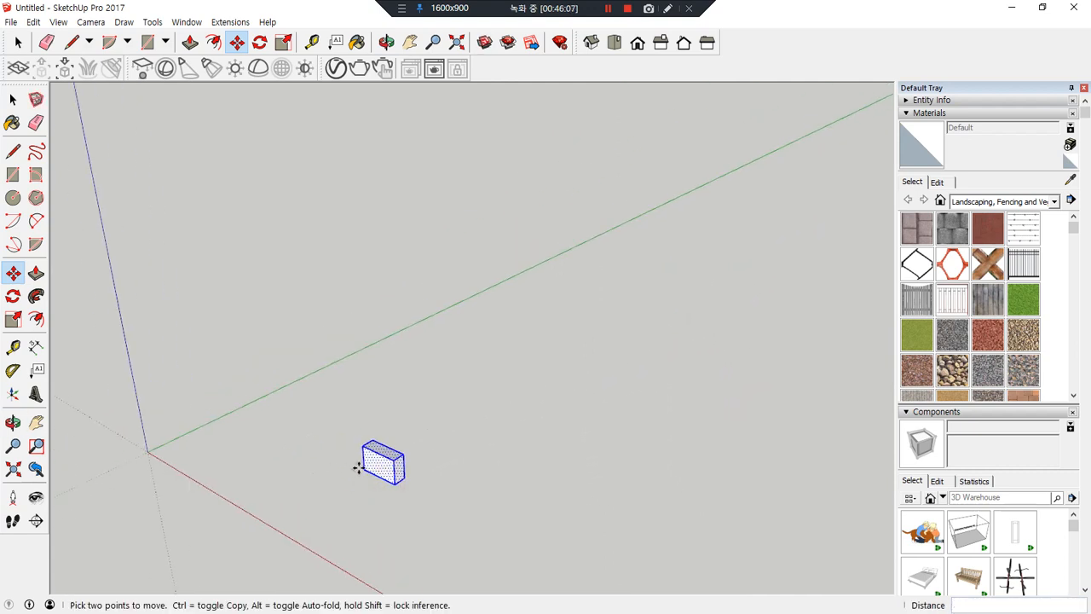
{"action": "left_click", "coordinate": [363, 465]}
{"action": "left_click", "coordinate": [146, 450]}
- Copy the box with Move from its corner at the origin about 68 mm along the red axis
{"action": "middle_click_drag", "start_coordinate": [156, 477], "coordinate": [608, 463]}
{"action": "middle_click_drag", "start_coordinate": [566, 428], "coordinate": [432, 189], "text": "shift"}
{"action": "scroll", "coordinate": [311, 548], "scroll_direction": "up", "scroll_amount": 3}
{"action": "middle_click_drag", "start_coordinate": [350, 312], "coordinate": [323, 404]}
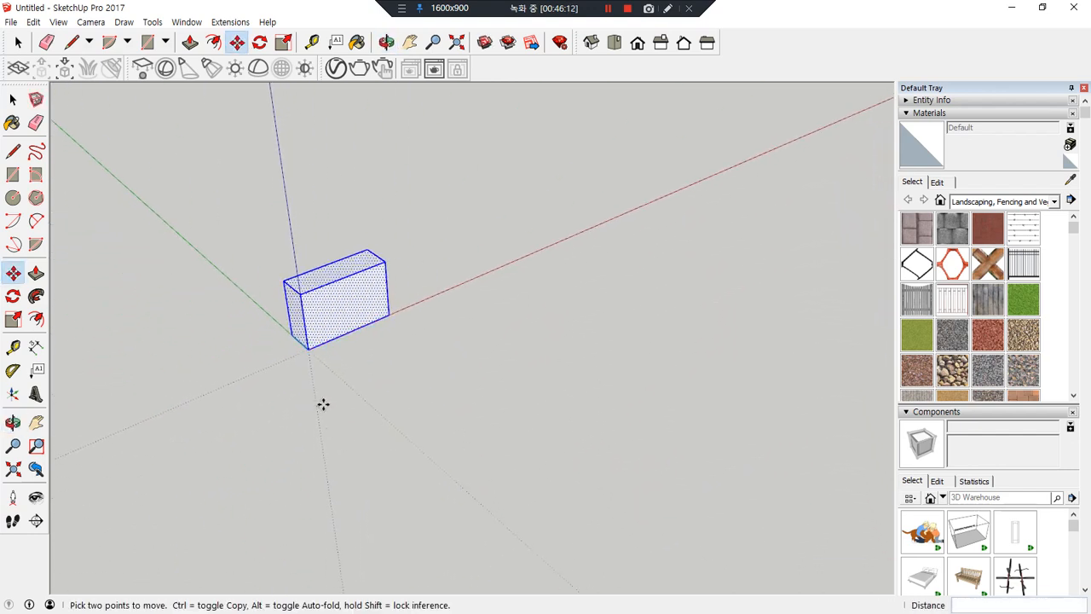
{"action": "left_click", "coordinate": [310, 349]}
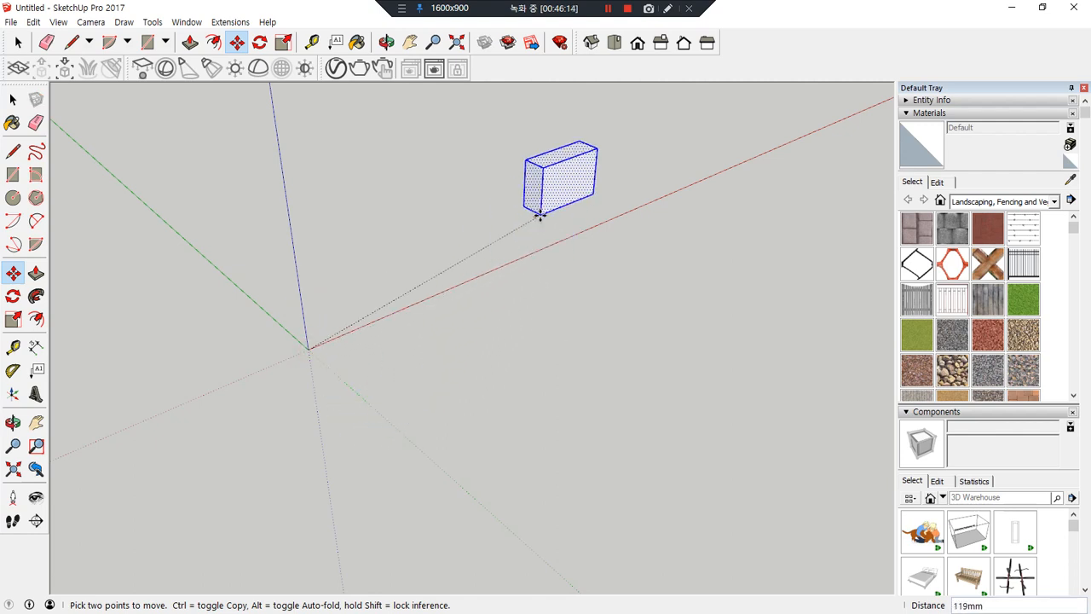
{"action": "key", "text": "ctrl"}
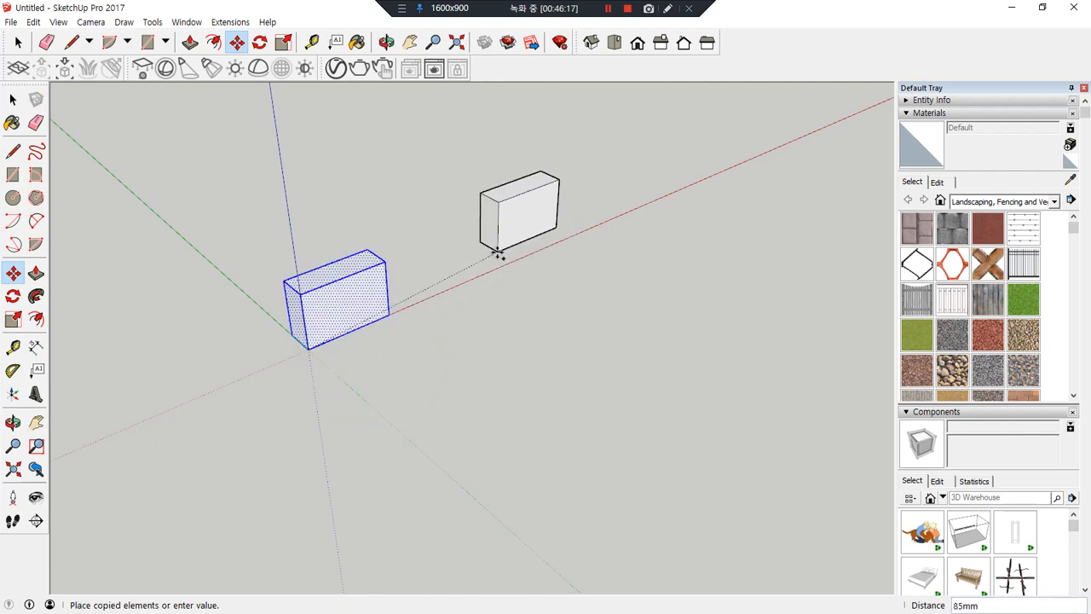
{"action": "left_click", "coordinate": [483, 285]}
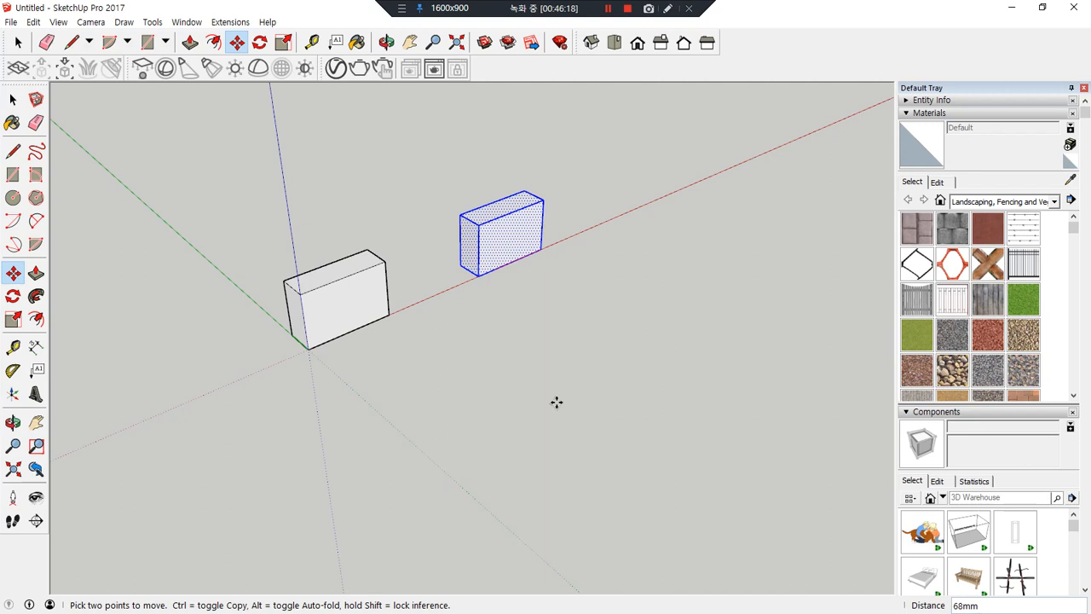
- Place two more copies of the box along the red axis, about 64 mm and 74 mm apart
{"action": "left_click", "coordinate": [479, 274]}
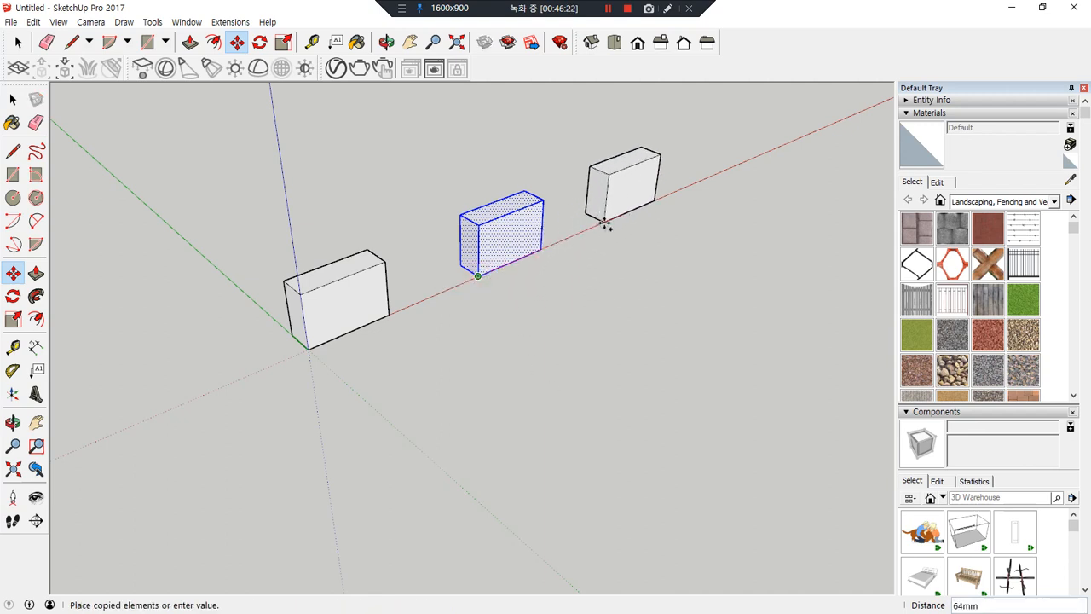
{"action": "left_click", "coordinate": [605, 224]}
{"action": "left_click", "coordinate": [602, 223]}
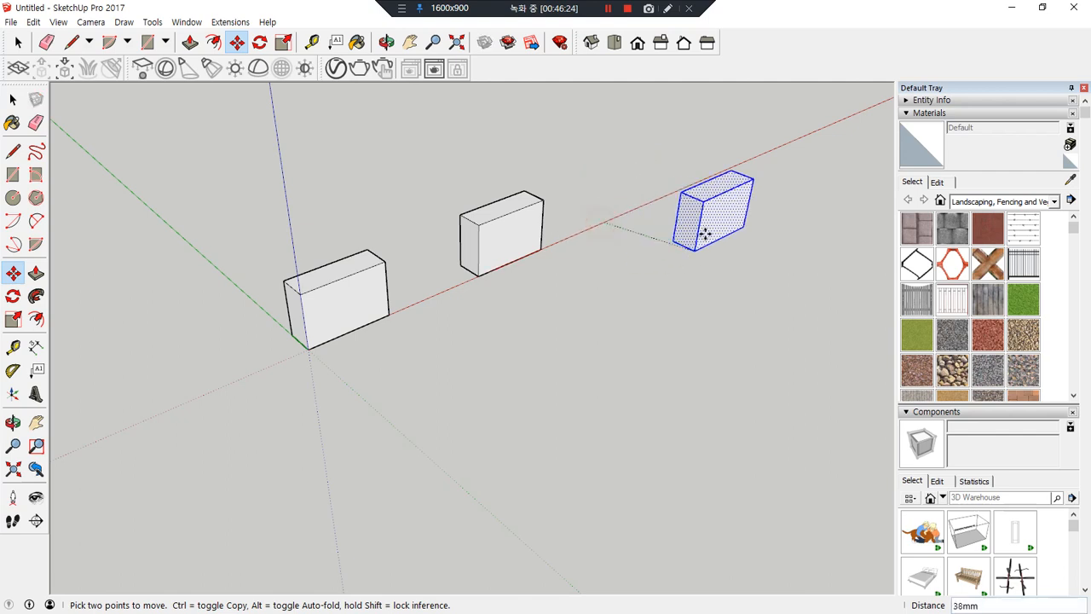
{"action": "key", "text": "ctrl"}
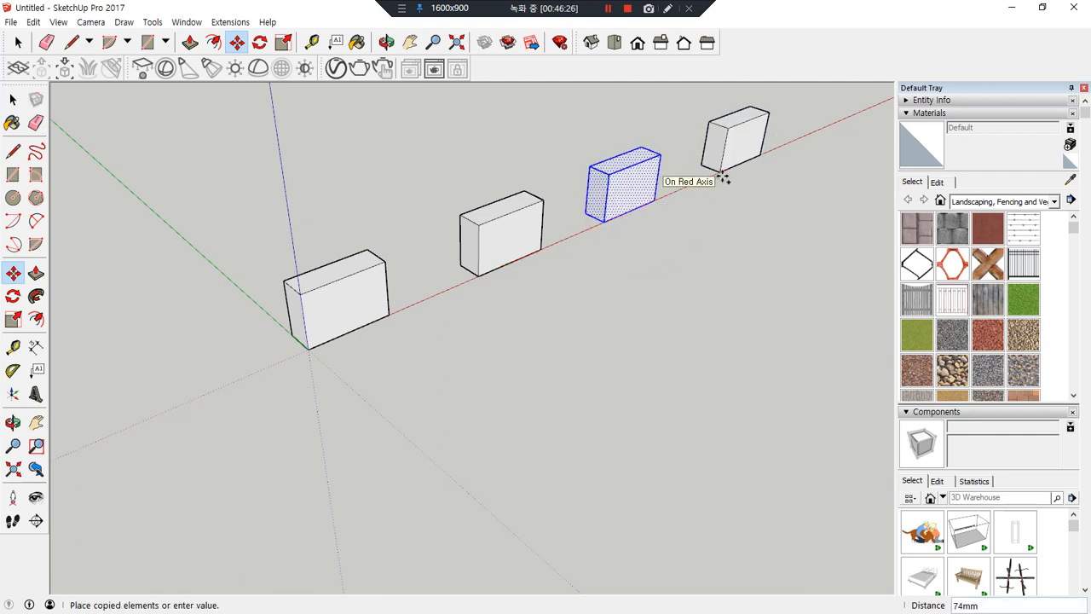
{"action": "left_click", "coordinate": [722, 178]}
- Select all four boxes and copy the row about 56 mm along the green axis direction
{"action": "scroll", "coordinate": [685, 242], "scroll_direction": "down", "scroll_amount": 1}
{"action": "middle_click_drag", "start_coordinate": [685, 242], "coordinate": [398, 281]}
{"action": "key", "text": "space"}
{"action": "left_click_drag", "start_coordinate": [828, 414], "coordinate": [174, 199]}
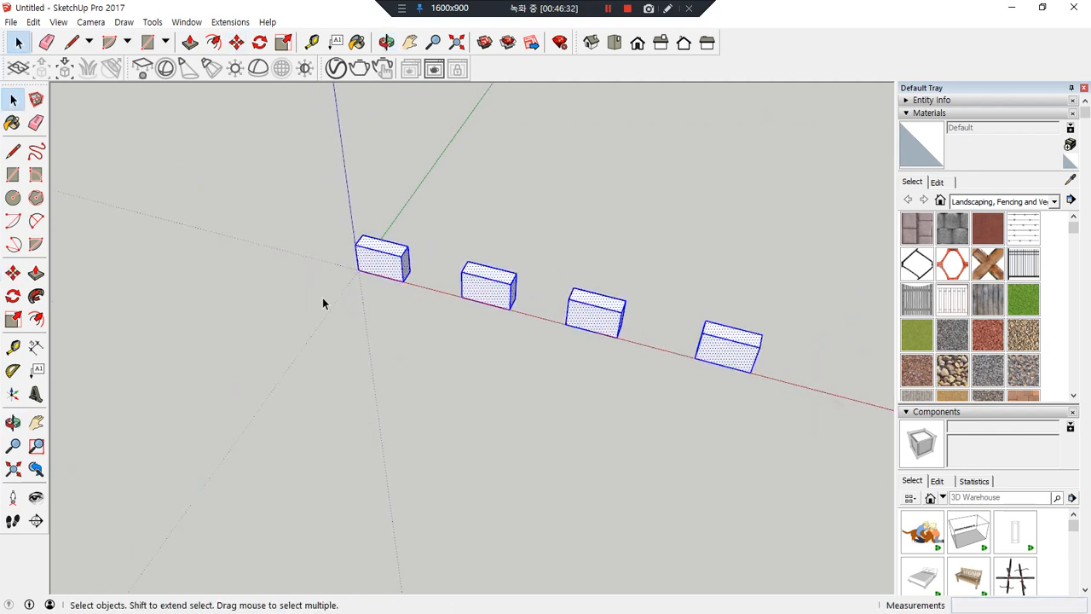
{"action": "key", "text": "m"}
{"action": "left_click", "coordinate": [399, 275]}
{"action": "key", "text": "ctrl"}
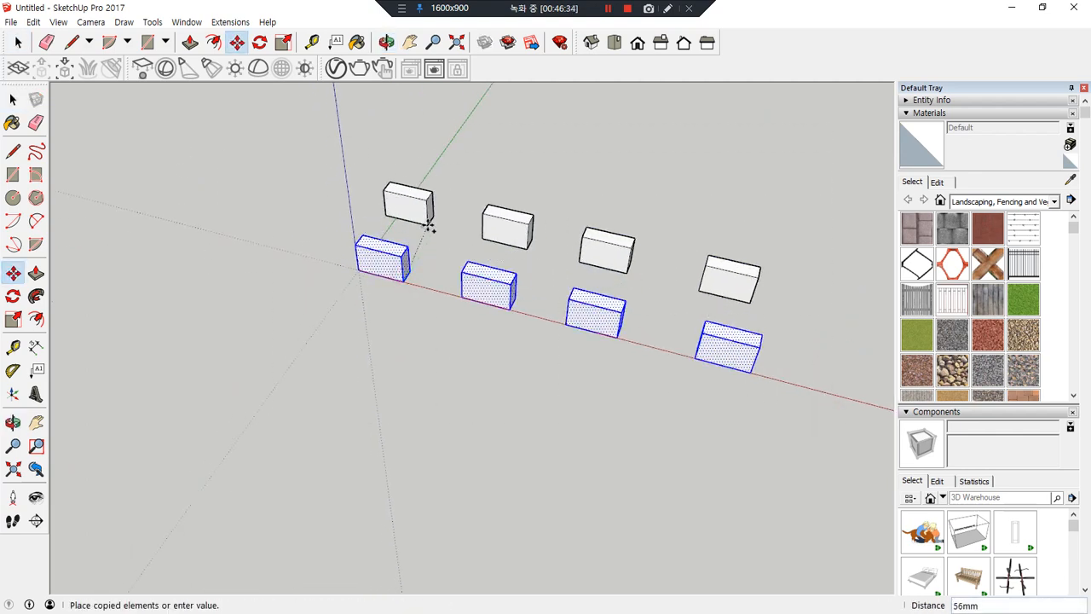
{"action": "left_click", "coordinate": [435, 226]}
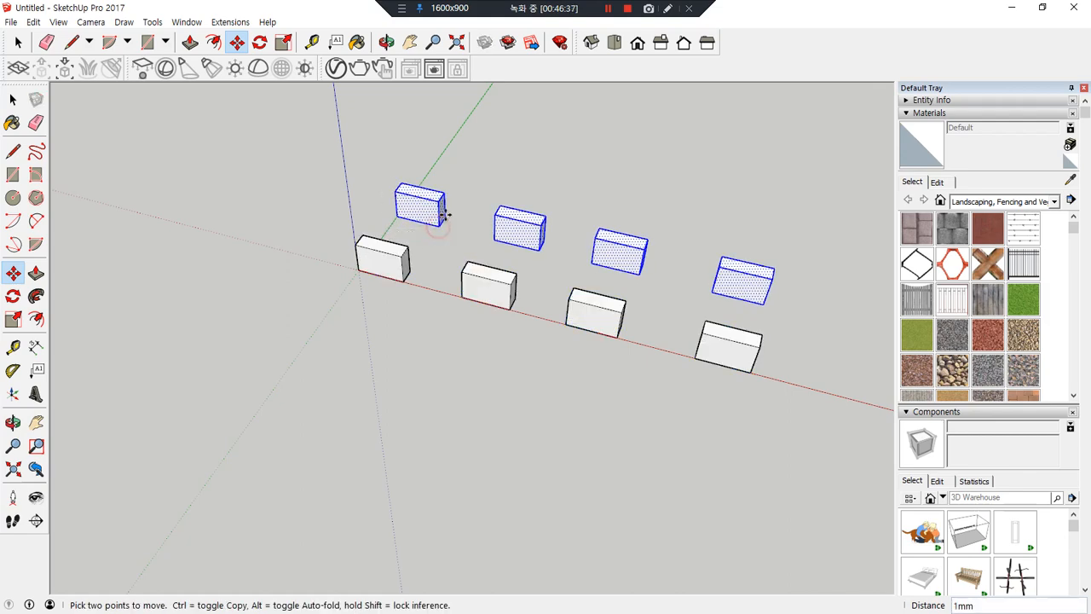
- Copy the row of four boxes once more along the green axis direction, and clear the selection
{"action": "left_click", "coordinate": [438, 214]}
{"action": "left_click", "coordinate": [472, 173]}
{"action": "middle_click_drag", "start_coordinate": [444, 213], "coordinate": [778, 321]}
{"action": "key", "text": "ctrl+t"}
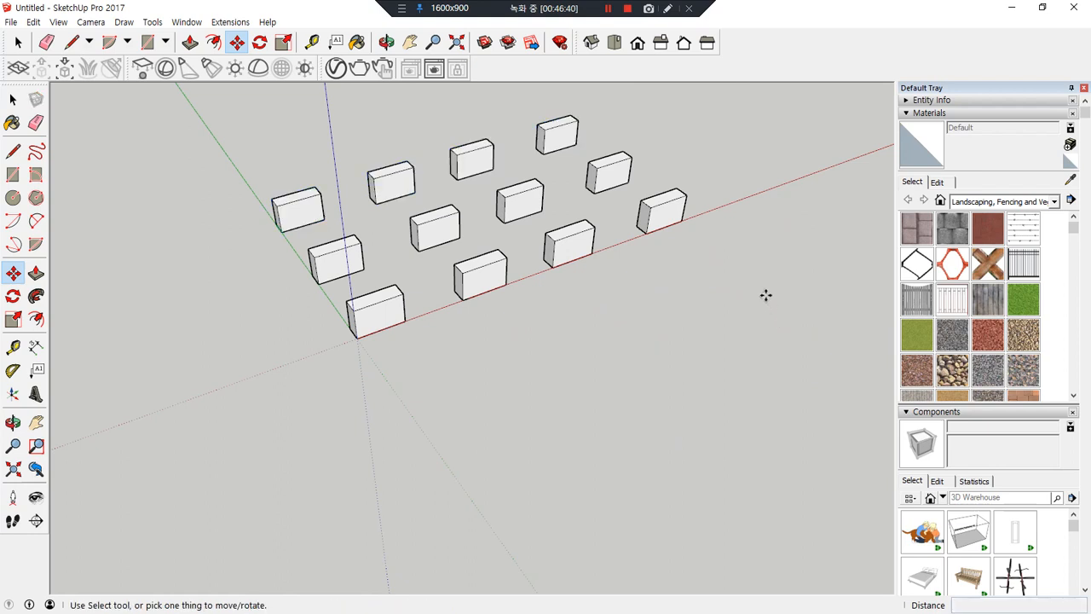
- Undo all the box copies until only the original box at the origin is left
{"action": "key", "text": "ctrl+z"}
{"action": "key", "text": "ctrl+z"}
{"action": "key", "text": "ctrl+z"}
{"action": "key", "text": "ctrl+z"}
{"action": "key", "text": "ctrl+z"}
{"action": "key", "text": "ctrl+z"}
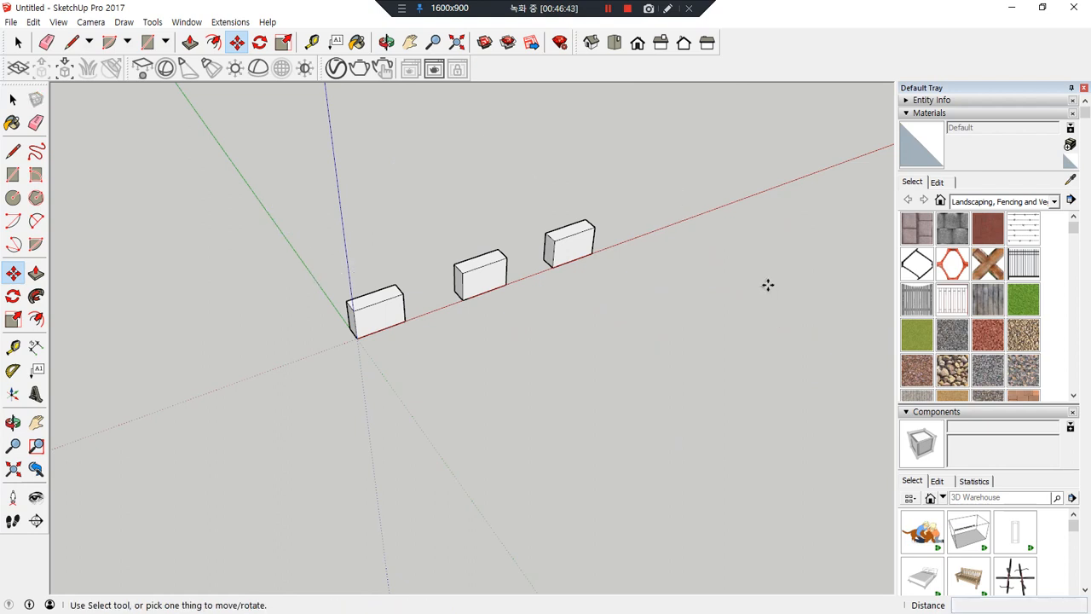
{"action": "middle_click_drag", "start_coordinate": [757, 281], "coordinate": [572, 249]}
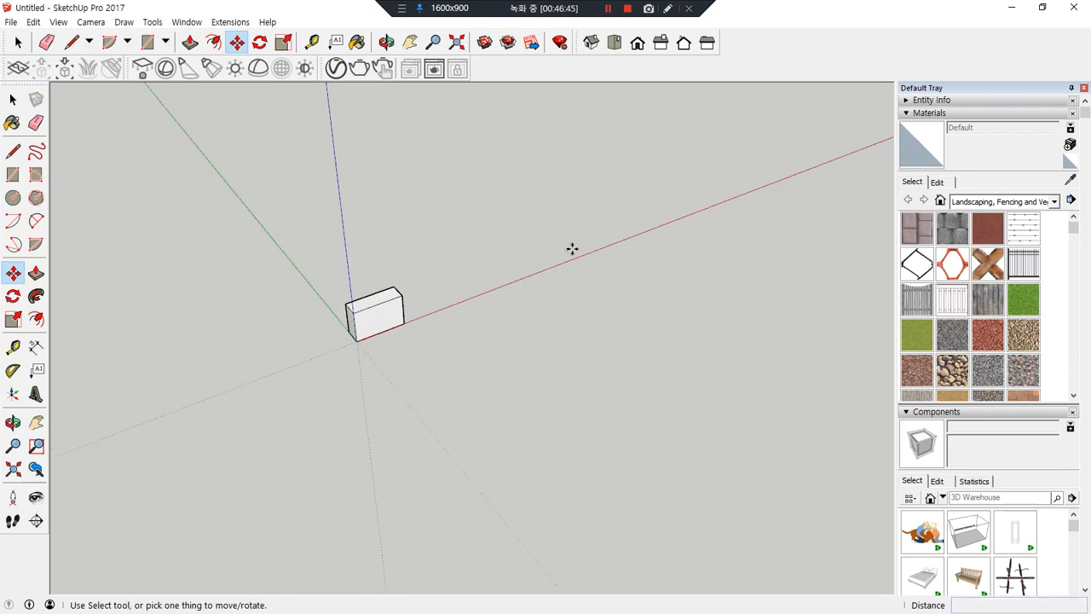
- Select the whole box and copy it 50 mm along the red axis from its corner at the origin
{"action": "key", "text": "space"}
{"action": "left_click_drag", "start_coordinate": [250, 429], "coordinate": [249, 429]}
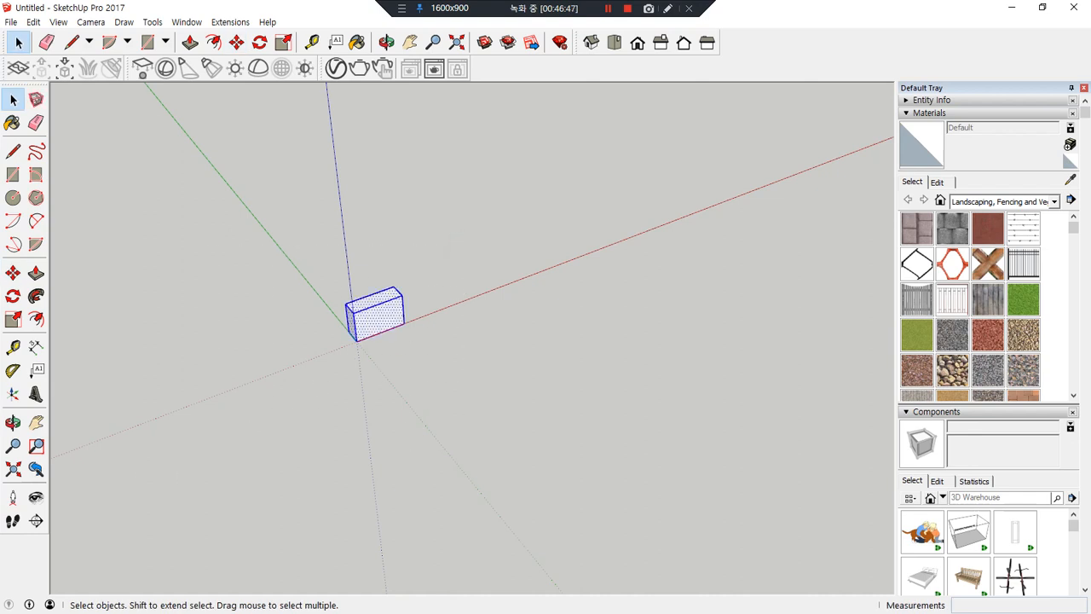
{"action": "key", "text": "m"}
{"action": "scroll", "coordinate": [361, 316], "scroll_direction": "up", "scroll_amount": 2}
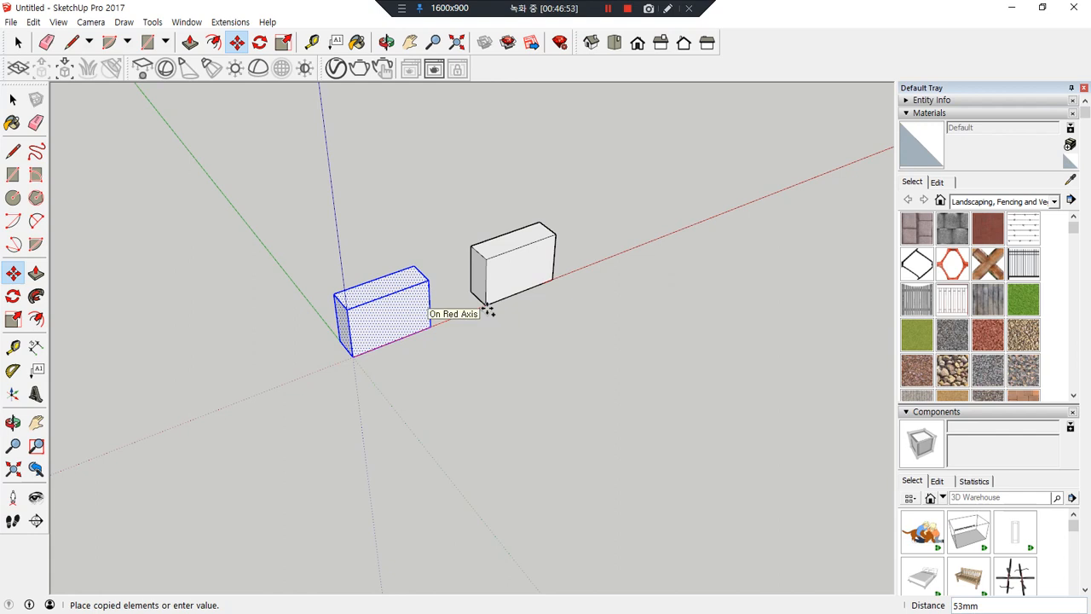
{"action": "type", "text": "50"}
{"action": "key", "text": "Return"}
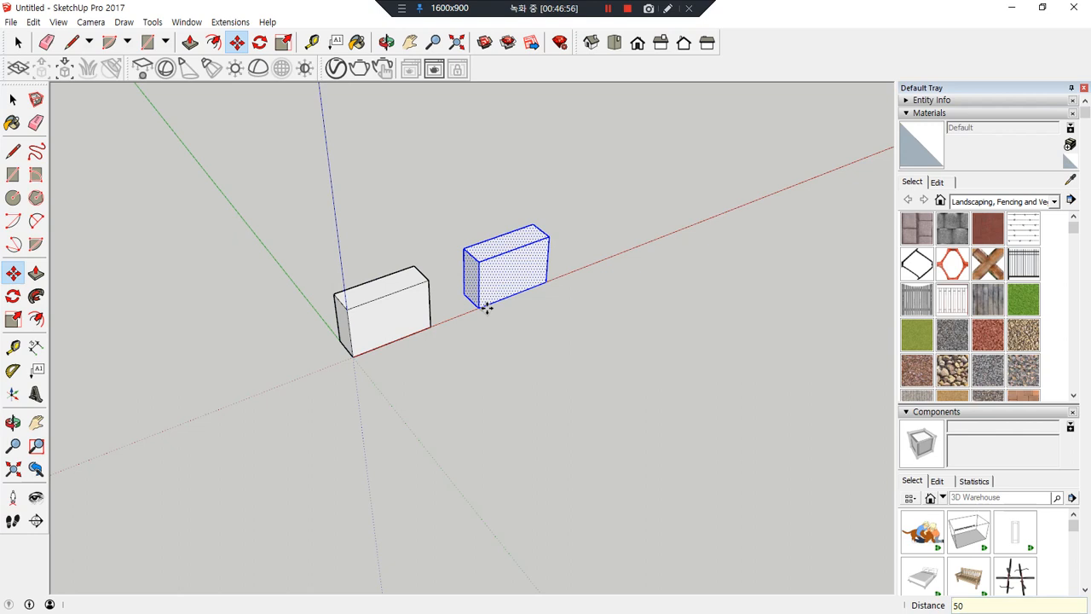
{"action": "key", "text": "ctrl+alt+d"}
{"action": "left_click_drag", "start_coordinate": [357, 362], "coordinate": [349, 392]}
{"action": "left_click_drag", "start_coordinate": [349, 365], "coordinate": [378, 376]}
{"action": "left_click_drag", "start_coordinate": [486, 309], "coordinate": [470, 338]}
{"action": "left_click_drag", "start_coordinate": [480, 312], "coordinate": [498, 318]}
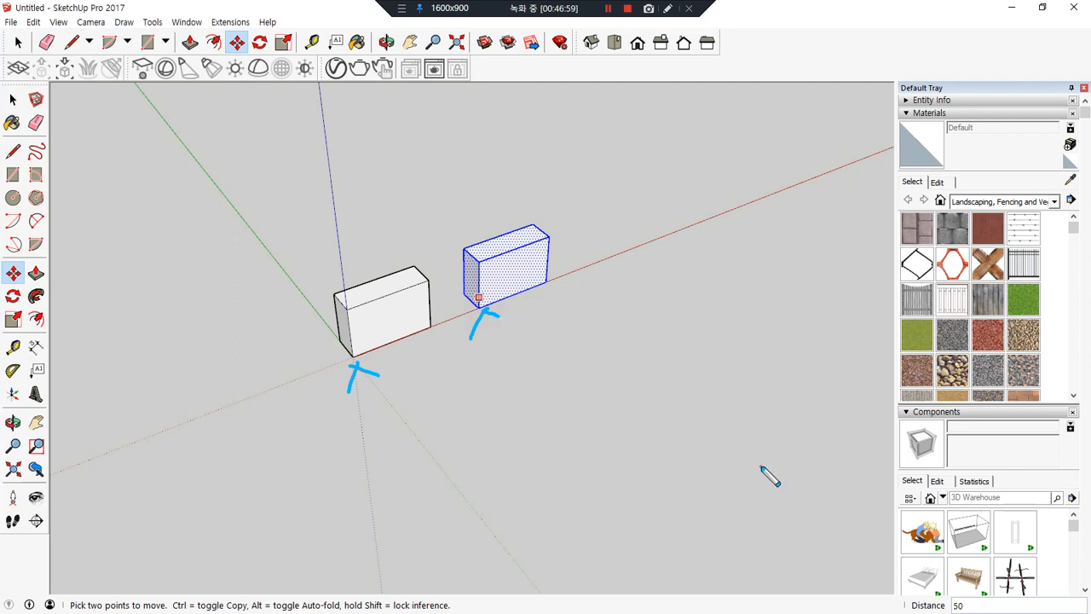
{"action": "mouse_move", "coordinate": [602, 128]}
{"action": "left_mouse_down"}
{"action": "mouse_move", "coordinate": [587, 156]}
{"action": "mouse_move", "coordinate": [628, 123]}
{"action": "mouse_move", "coordinate": [652, 141]}
{"action": "mouse_move", "coordinate": [639, 156]}
{"action": "left_mouse_up"}
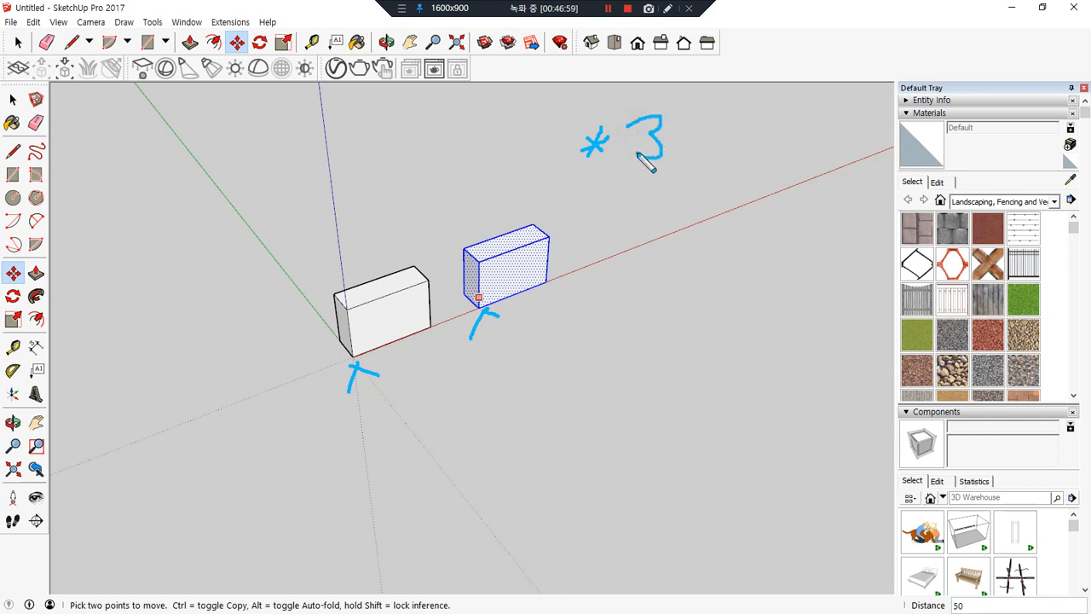
{"action": "left_click_drag", "start_coordinate": [651, 98], "coordinate": [650, 159]}
{"action": "left_click_drag", "start_coordinate": [662, 156], "coordinate": [712, 138]}
{"action": "left_click_drag", "start_coordinate": [669, 92], "coordinate": [676, 179]}
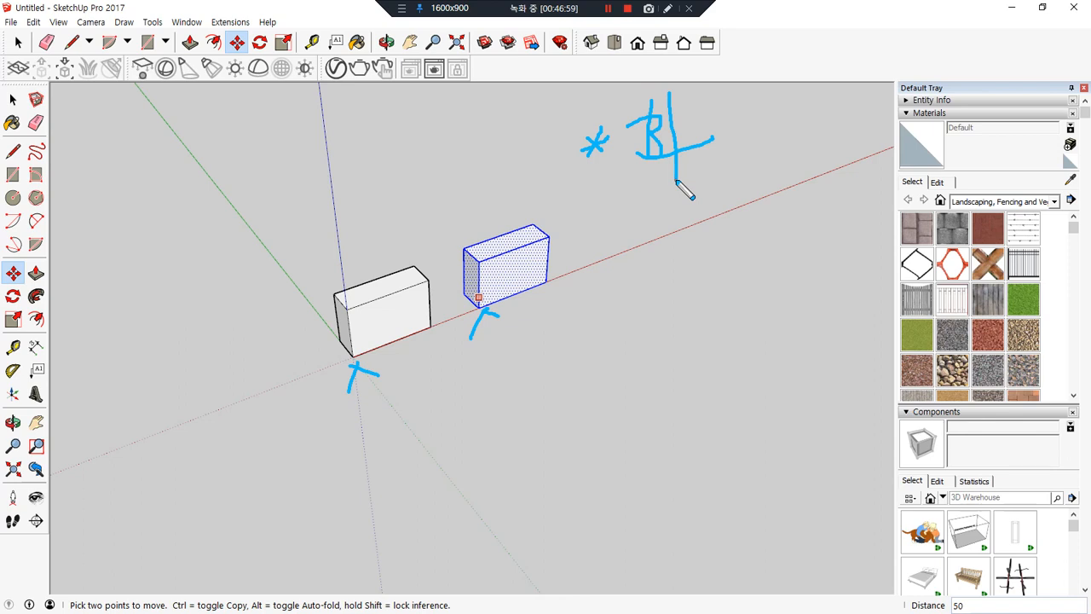
{"action": "mouse_move", "coordinate": [658, 115]}
{"action": "left_mouse_down"}
{"action": "mouse_move", "coordinate": [684, 109]}
{"action": "mouse_move", "coordinate": [695, 125]}
{"action": "left_mouse_up"}
{"action": "left_click_drag", "start_coordinate": [650, 156], "coordinate": [687, 145]}
{"action": "left_click_drag", "start_coordinate": [733, 111], "coordinate": [739, 145]}
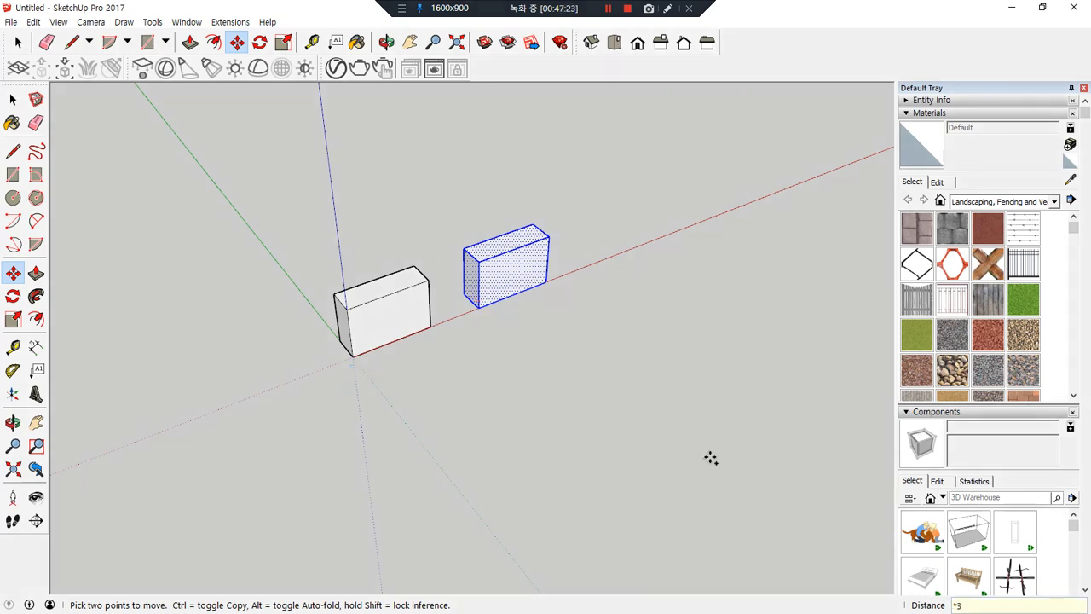
- Multiply the 50 mm copy into three evenly spaced copies with *3
{"action": "key", "text": "Return"}
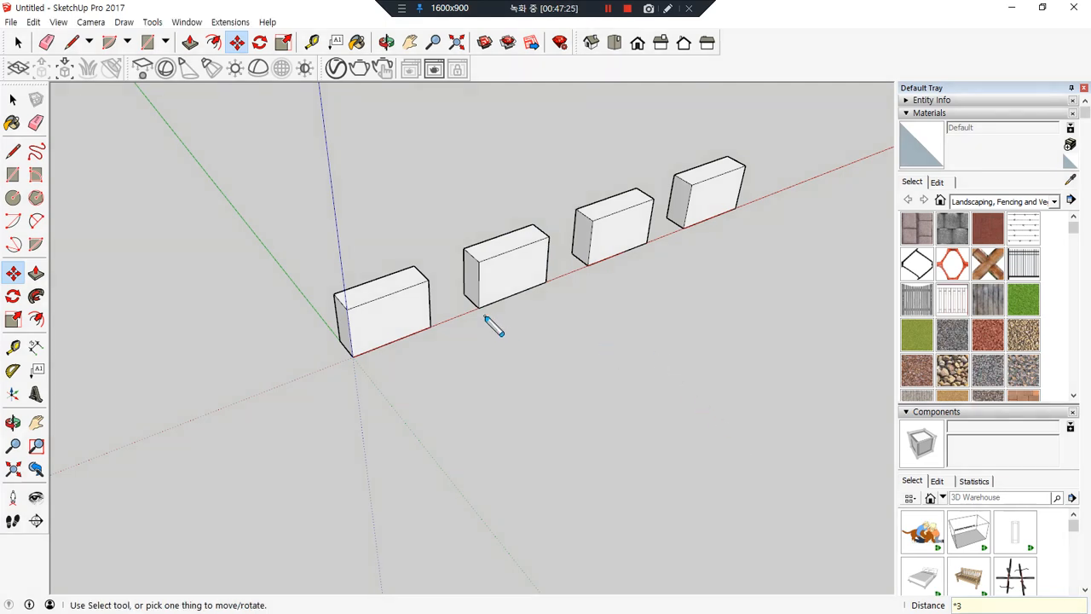
{"action": "mouse_move", "coordinate": [484, 322]}
{"action": "left_mouse_down"}
{"action": "mouse_move", "coordinate": [537, 341]}
{"action": "mouse_move", "coordinate": [574, 308]}
{"action": "mouse_move", "coordinate": [702, 258]}
{"action": "mouse_move", "coordinate": [712, 232]}
{"action": "left_mouse_up"}
{"action": "mouse_move", "coordinate": [489, 178]}
{"action": "left_mouse_down"}
{"action": "mouse_move", "coordinate": [490, 218]}
{"action": "mouse_move", "coordinate": [511, 195]}
{"action": "left_mouse_up"}
{"action": "mouse_move", "coordinate": [625, 156]}
{"action": "left_mouse_down"}
{"action": "mouse_move", "coordinate": [620, 179]}
{"action": "mouse_move", "coordinate": [641, 171]}
{"action": "left_mouse_up"}
{"action": "left_click_drag", "start_coordinate": [699, 135], "coordinate": [700, 152]}
{"action": "left_click_drag", "start_coordinate": [679, 141], "coordinate": [718, 135]}
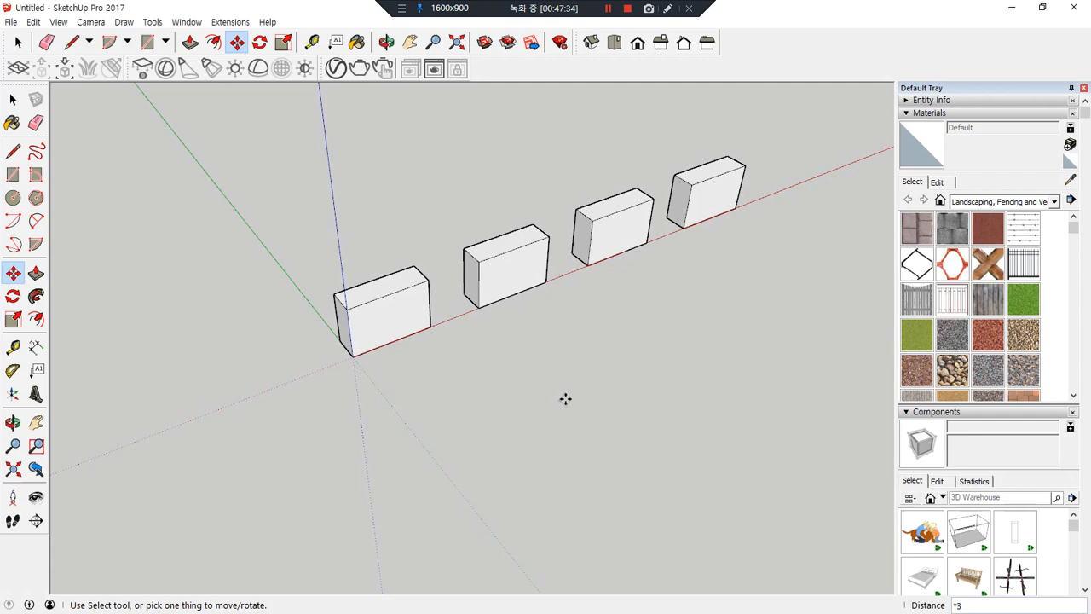
- Undo the array of copies spaced 50 mm apart
{"action": "key", "text": "ctrl+z"}
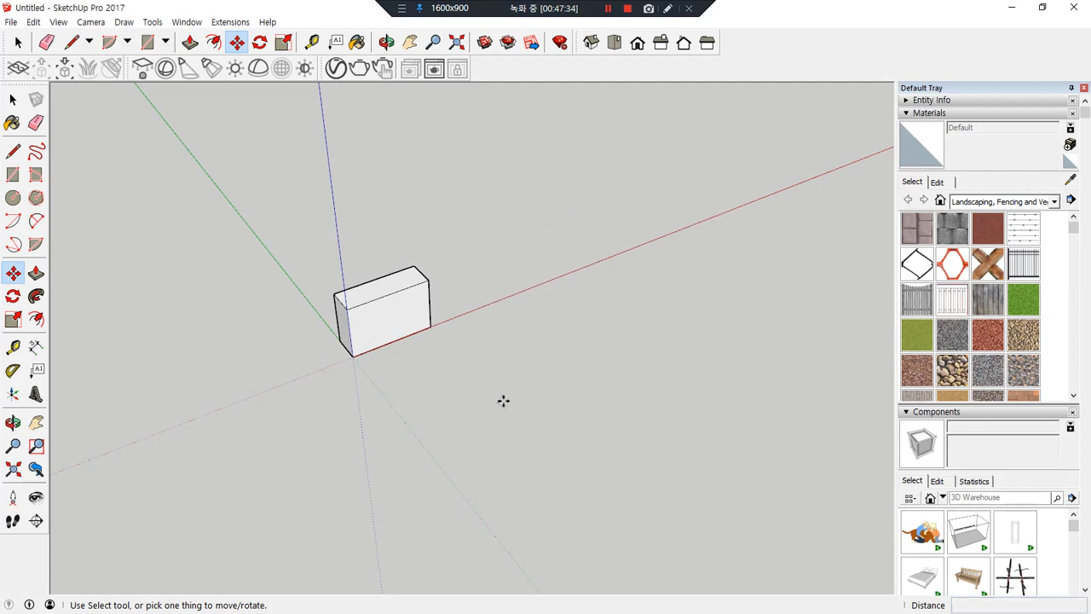
- Select the whole box and copy it from its corner at the origin about 55 mm along the red axis
{"action": "key", "text": "space"}
{"action": "left_click_drag", "start_coordinate": [479, 414], "coordinate": [221, 265]}
{"action": "left_click", "coordinate": [468, 339]}
{"action": "left_click", "coordinate": [387, 292]}
{"action": "triple_click", "coordinate": [388, 292]}
{"action": "key", "text": "m"}
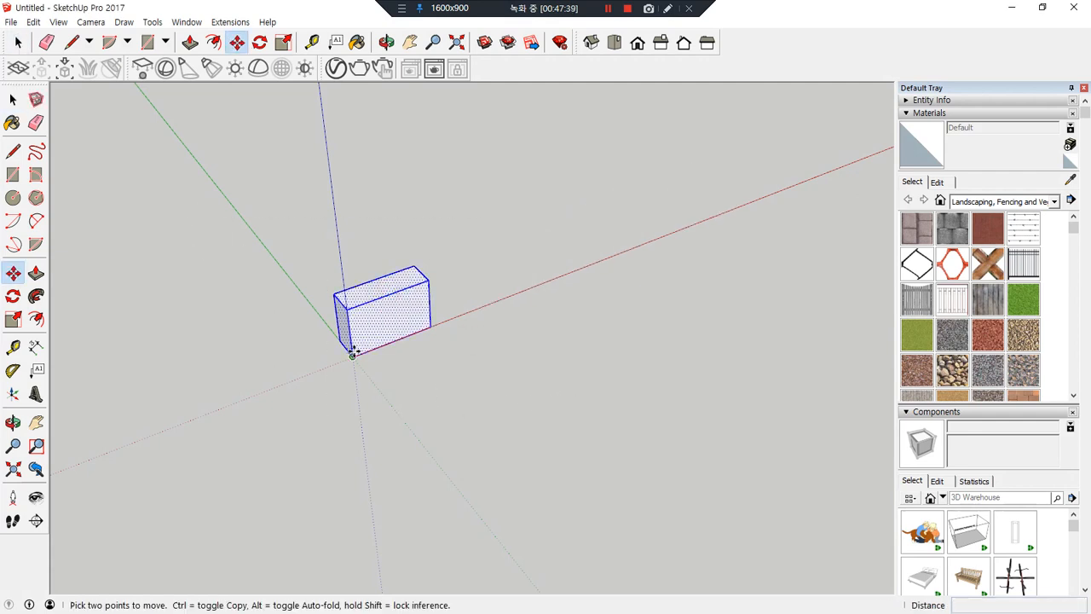
{"action": "left_click", "coordinate": [353, 358]}
{"action": "key", "text": "ctrl"}
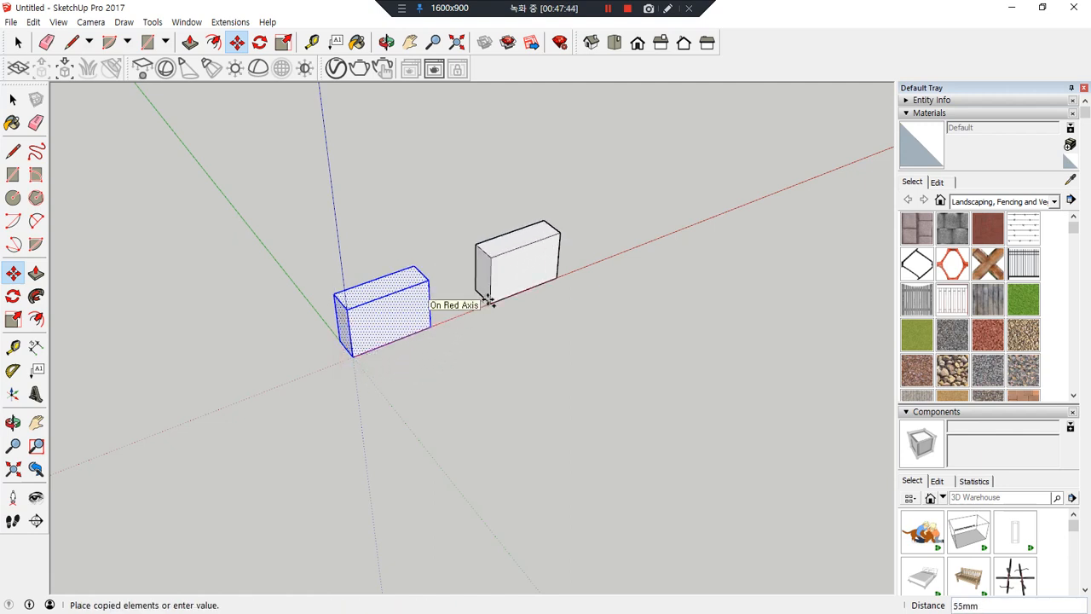
{"action": "left_click", "coordinate": [488, 302]}
- Multiply the 55 mm copy into three evenly spaced copies with *3
{"action": "type", "text": "*"}
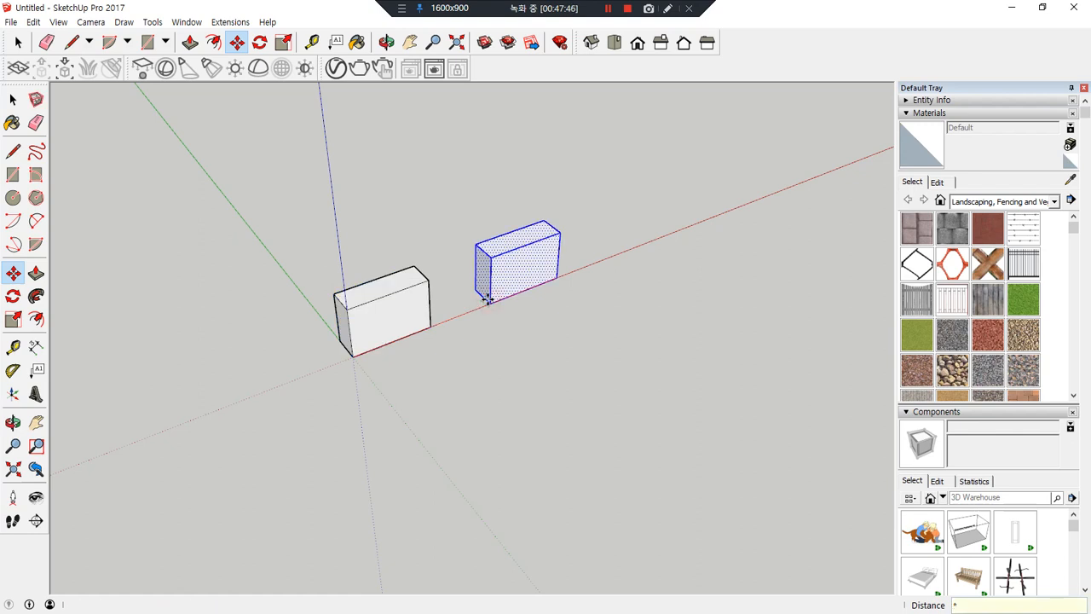
{"action": "type", "text": "3"}
{"action": "key", "text": "Return"}
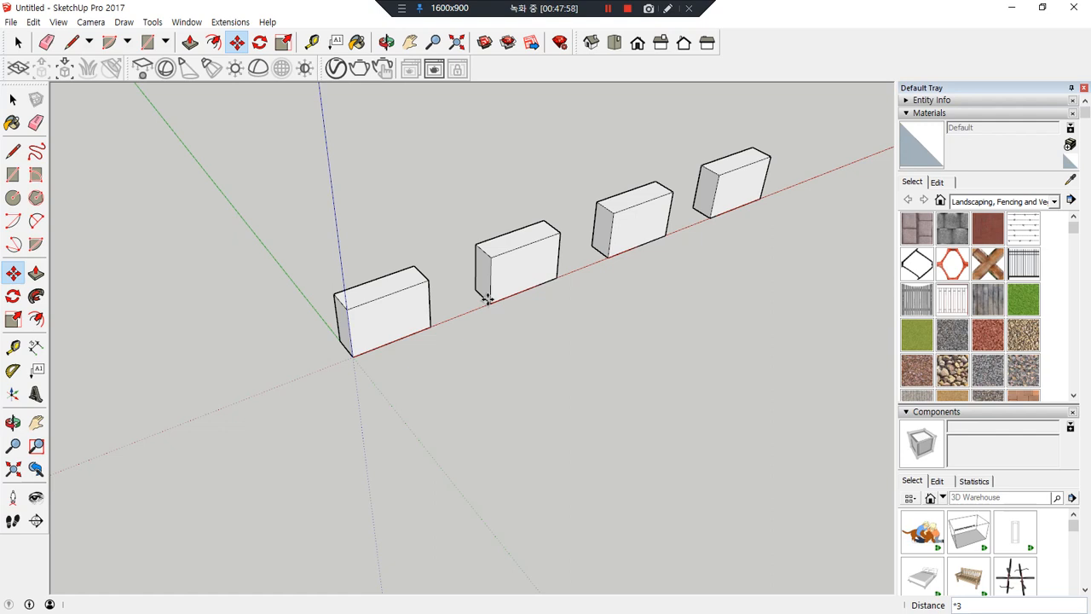
- Undo the array of copies spaced about 55 mm apart, with the Select tool active
{"action": "key", "text": "space"}
{"action": "key", "text": "ctrl+z"}
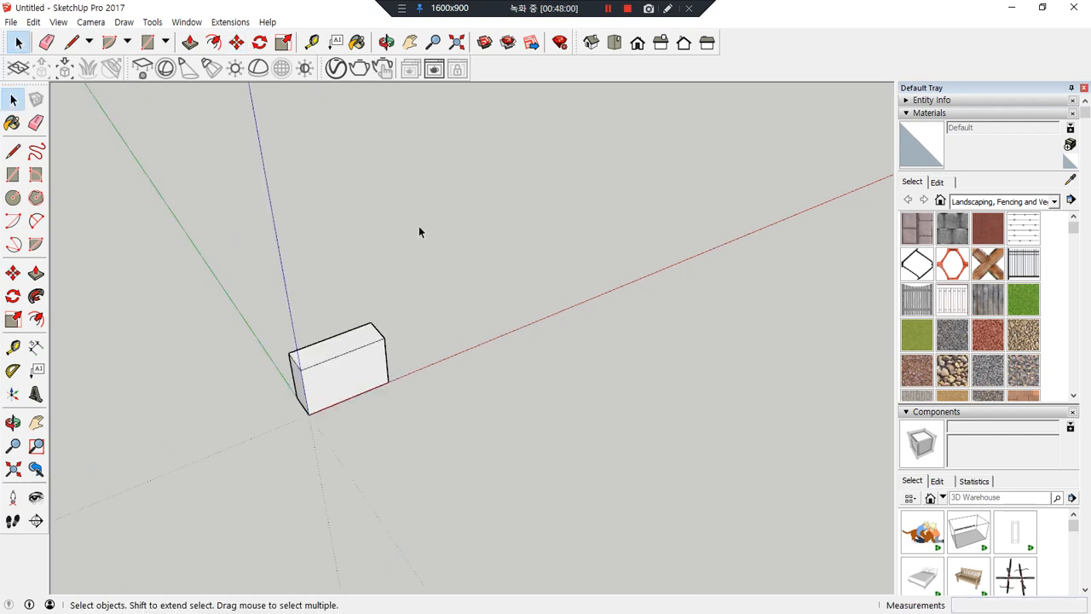
- Copy the box about 237 mm along the red axis and divide that distance into three equally spaced copies with /3
{"action": "key", "text": "ctrl+a"}
{"action": "left_click", "coordinate": [390, 481]}
{"action": "left_click", "coordinate": [331, 389]}
{"action": "double_click", "coordinate": [332, 389]}
{"action": "key", "text": "m"}
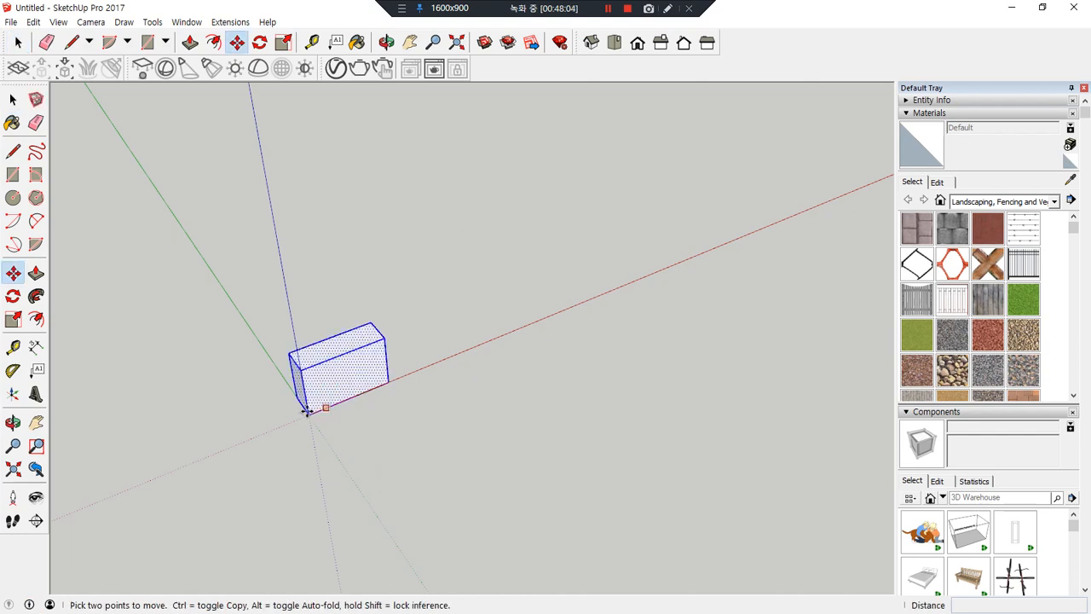
{"action": "key", "text": "ctrl"}
{"action": "left_click", "coordinate": [309, 407]}
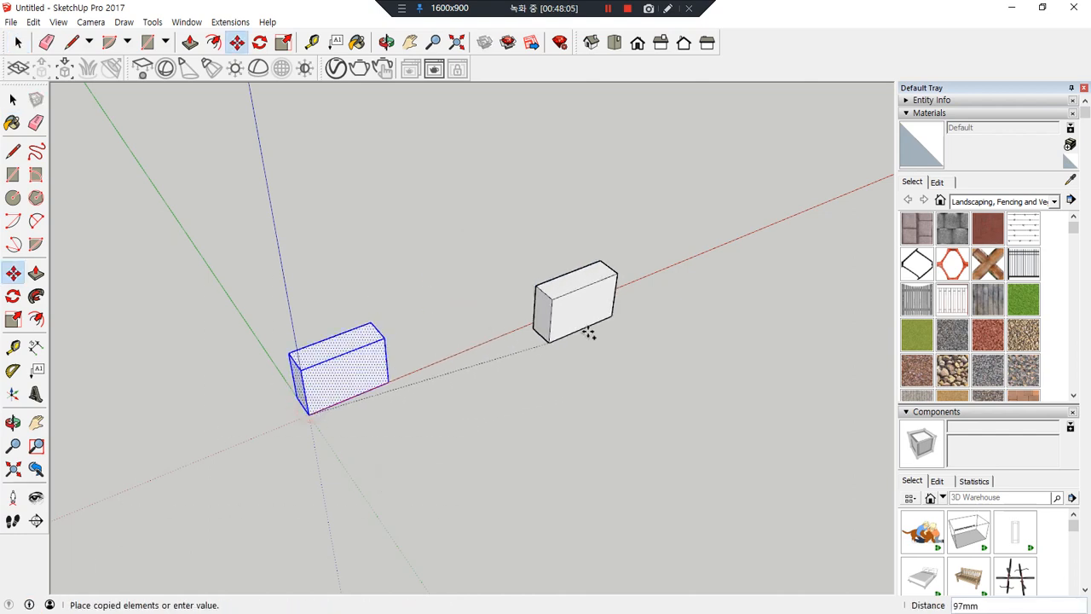
{"action": "left_click", "coordinate": [792, 215]}
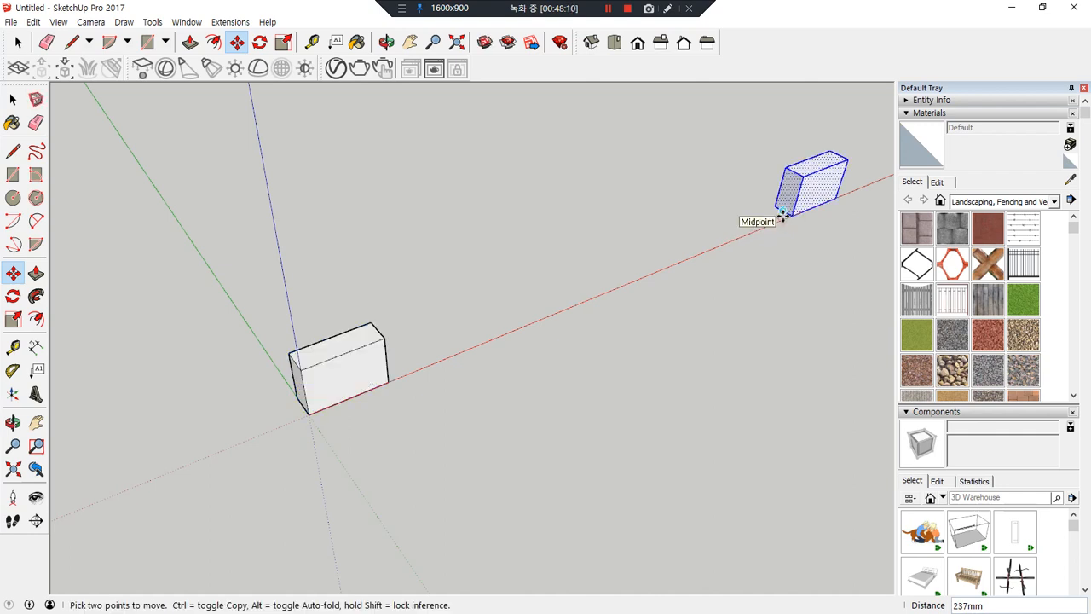
{"action": "type", "text": "/3"}
{"action": "key", "text": "Return"}
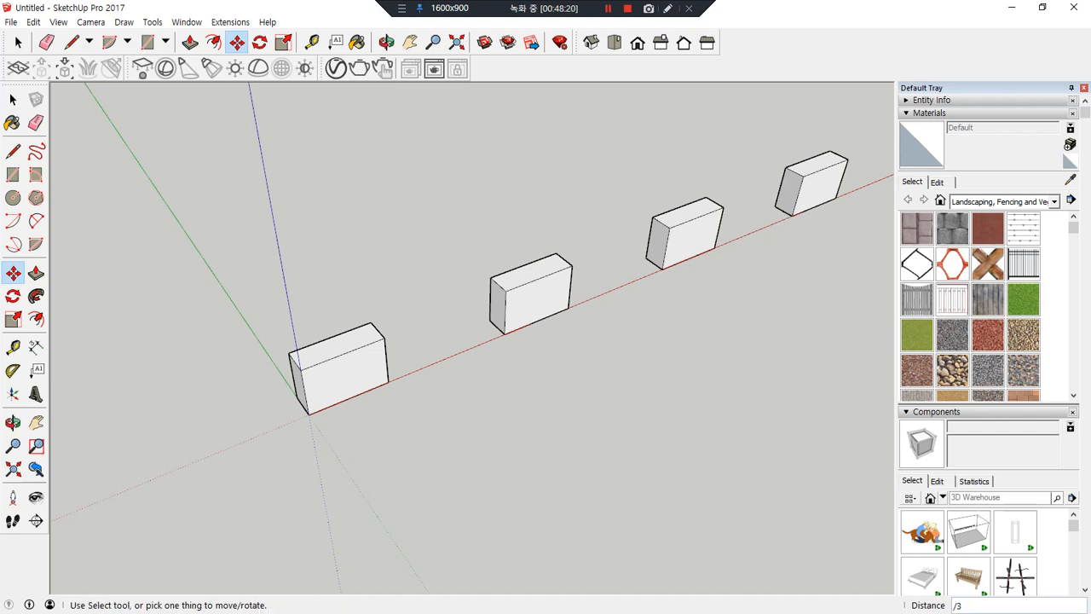
- Switch to Notepad and add a new line reading "*3 3개 더 복사하기"
{"action": "key", "text": "alt+Tab"}
{"action": "left_click", "coordinate": [650, 352]}
{"action": "key", "text": "Return"}
{"action": "type", "text": "*3"}
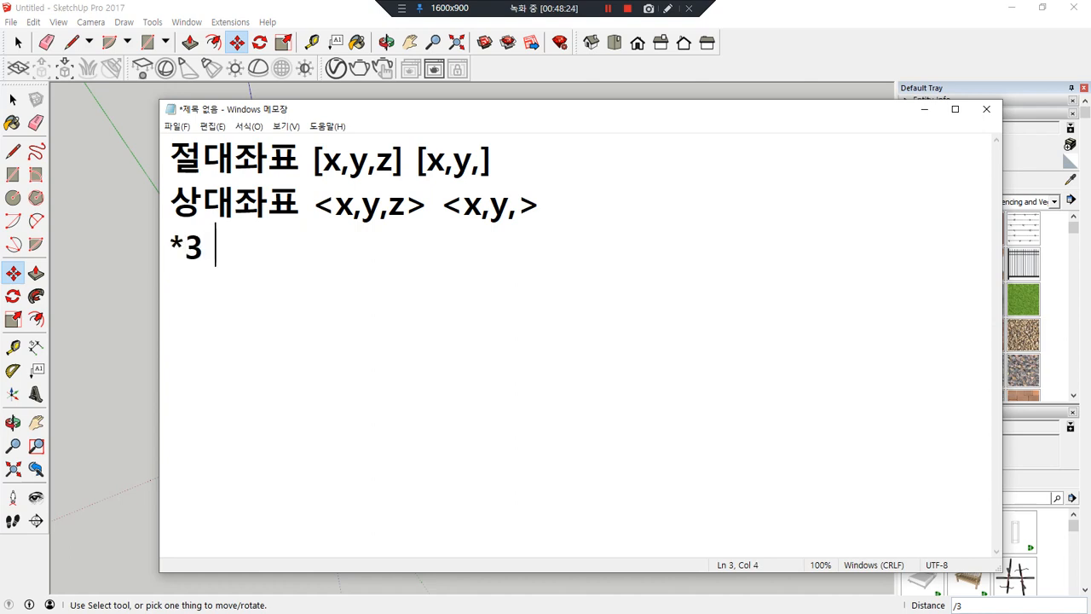
{"action": "type", "text": " 3개"}
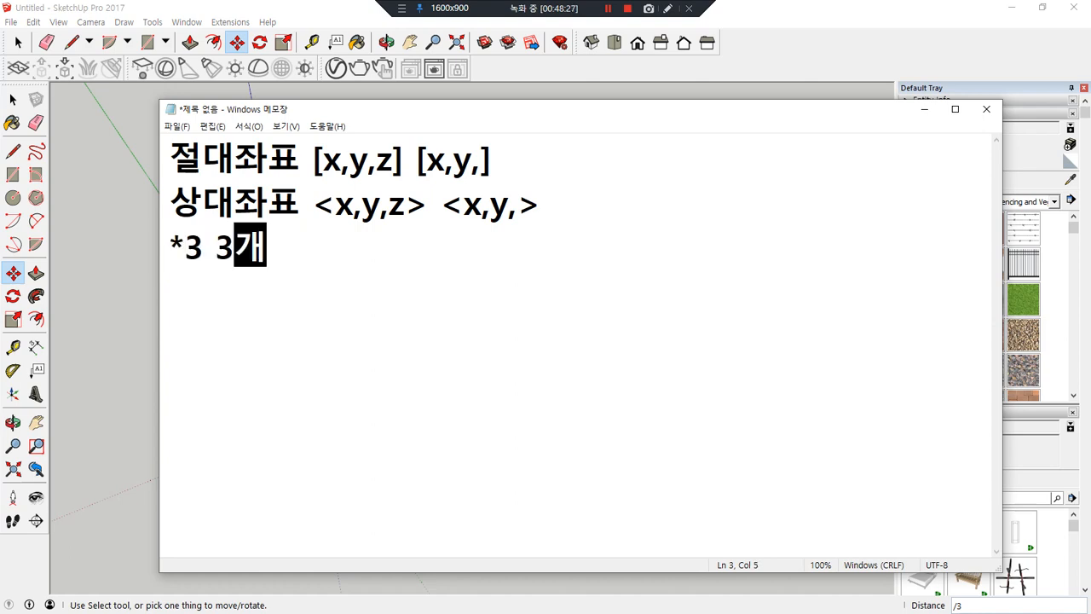
{"action": "type", "text": " 더 복사하기"}
- Add the line "/3 3등분해서 복사하기" to the notes and return to SketchUp
{"action": "key", "text": "Return"}
{"action": "type", "text": "/3 "}
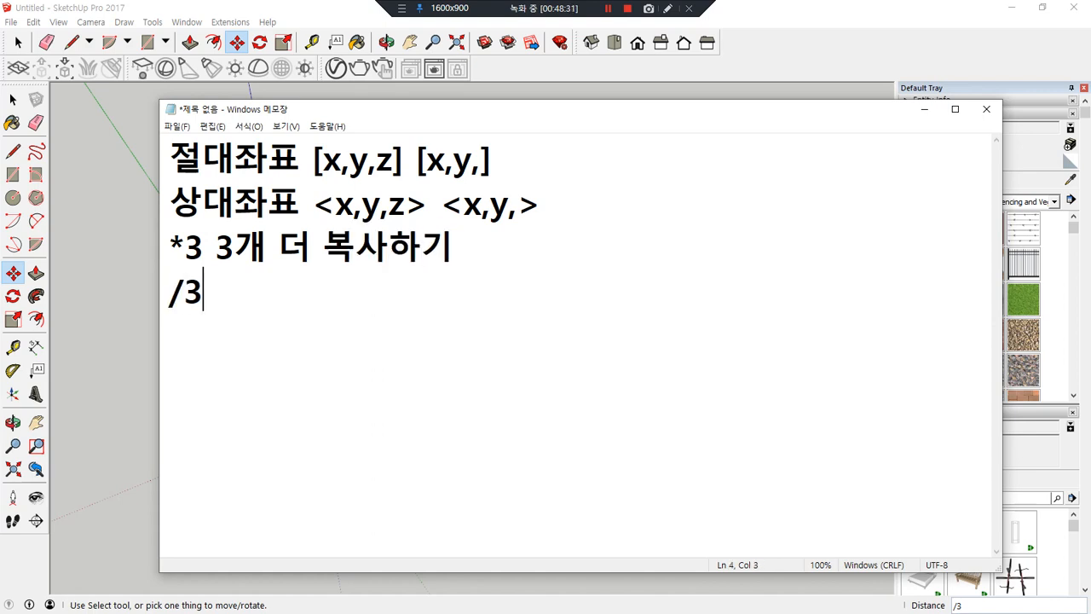
{"action": "type", "text": "3부"}
{"action": "key", "text": "BackSpace"}
{"action": "key", "text": "BackSpace"}
{"action": "type", "text": "등분해"}
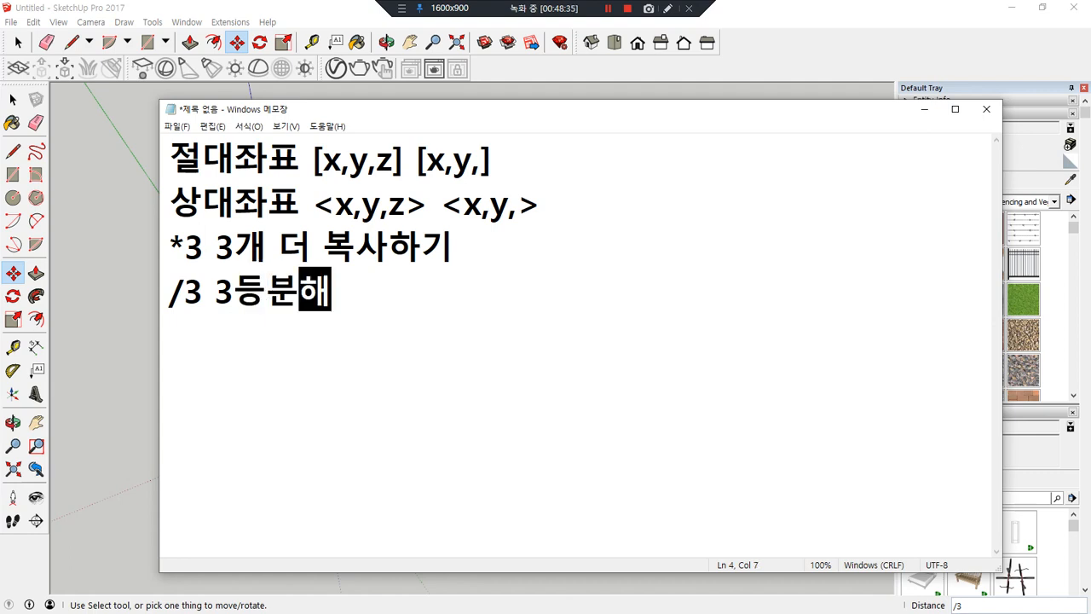
{"action": "type", "text": "서 복사하기"}
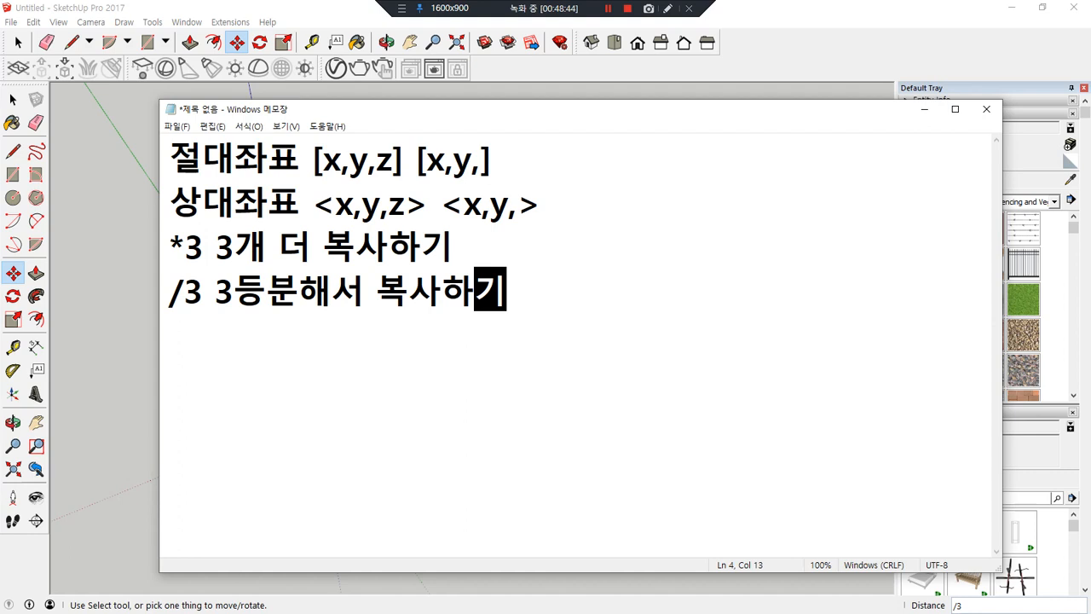
{"action": "left_click", "coordinate": [236, 6]}
{"action": "scroll", "coordinate": [870, 580], "scroll_direction": "down", "scroll_amount": 1}
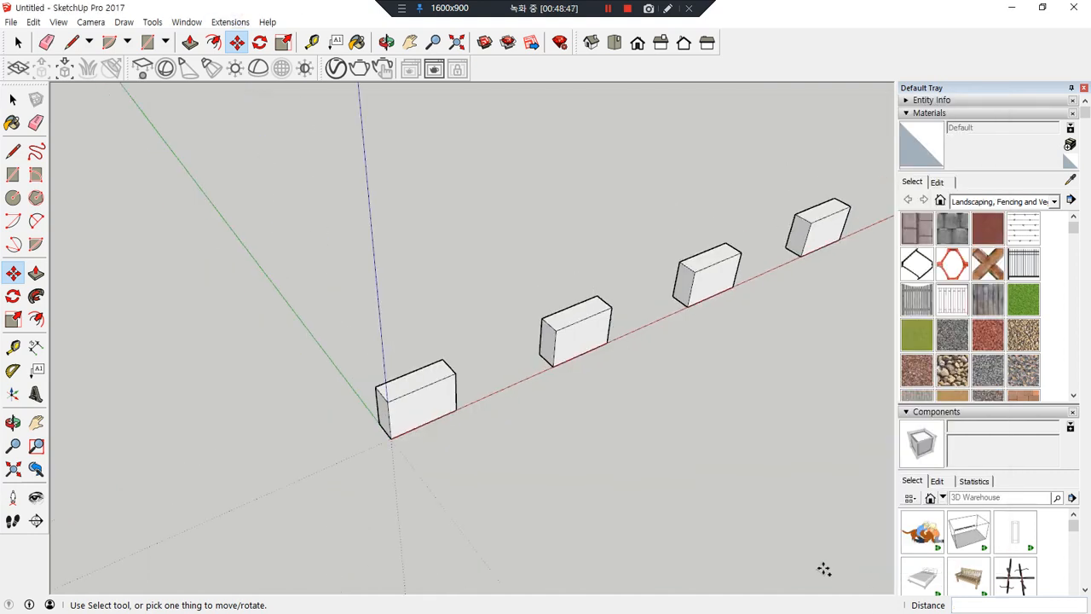
{"action": "mouse_move", "coordinate": [468, 464]}
{"action": "left_mouse_down"}
{"action": "mouse_move", "coordinate": [446, 348]}
{"action": "mouse_move", "coordinate": [472, 440]}
{"action": "left_mouse_up"}
{"action": "mouse_move", "coordinate": [437, 363]}
{"action": "left_mouse_down"}
{"action": "mouse_move", "coordinate": [495, 300]}
{"action": "mouse_move", "coordinate": [670, 193]}
{"action": "mouse_move", "coordinate": [794, 185]}
{"action": "left_mouse_up"}
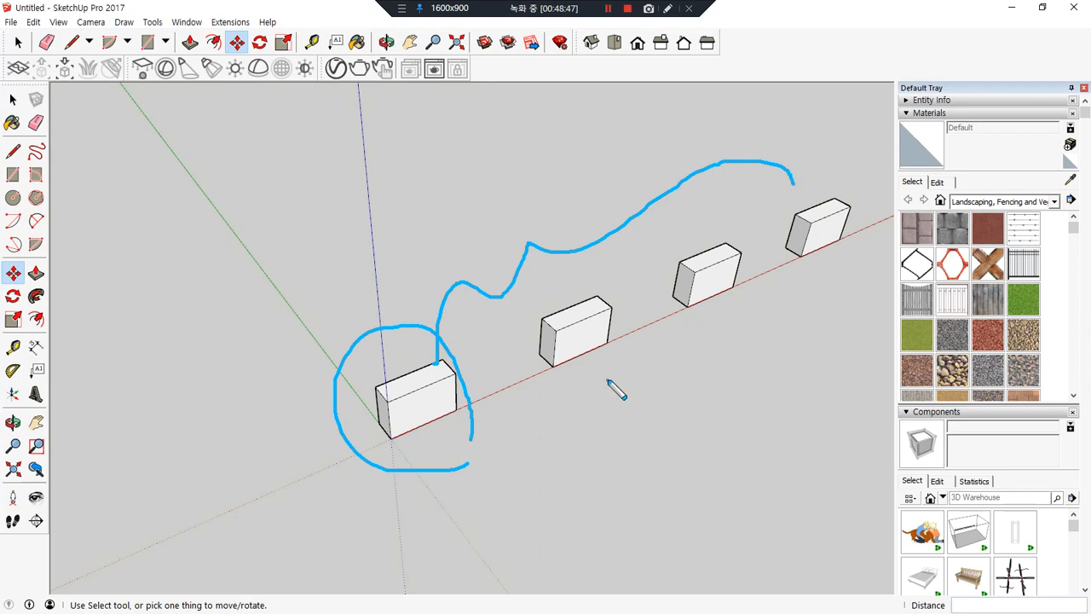
{"action": "mouse_move", "coordinate": [596, 361]}
{"action": "left_mouse_down"}
{"action": "mouse_move", "coordinate": [709, 390]}
{"action": "mouse_move", "coordinate": [832, 299]}
{"action": "mouse_move", "coordinate": [815, 279]}
{"action": "left_mouse_up"}
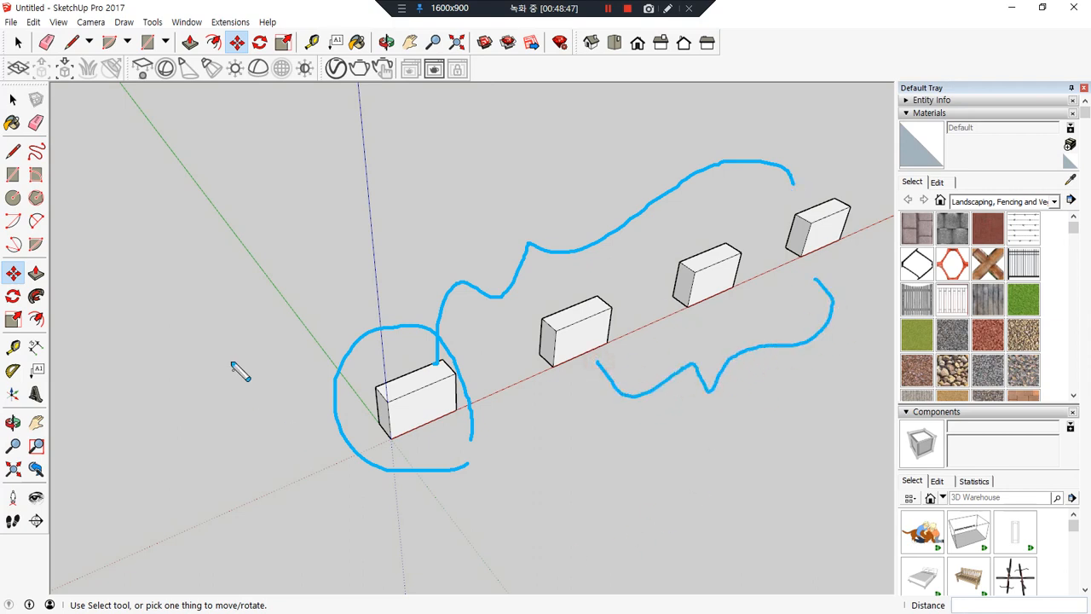
{"action": "left_click_drag", "start_coordinate": [258, 312], "coordinate": [292, 326]}
{"action": "left_click_drag", "start_coordinate": [209, 243], "coordinate": [207, 206]}
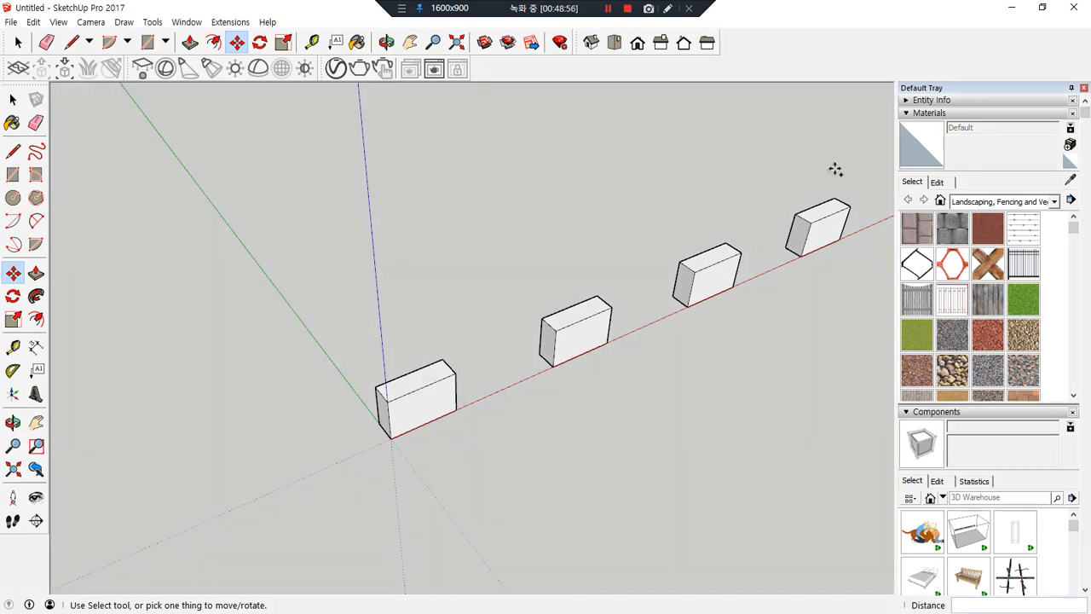
- Copy the row of four boxes about 70 mm along the green axis and repeat the copy with *2
{"action": "key", "text": "space"}
{"action": "left_click_drag", "start_coordinate": [874, 145], "coordinate": [136, 588]}
{"action": "key", "text": "m"}
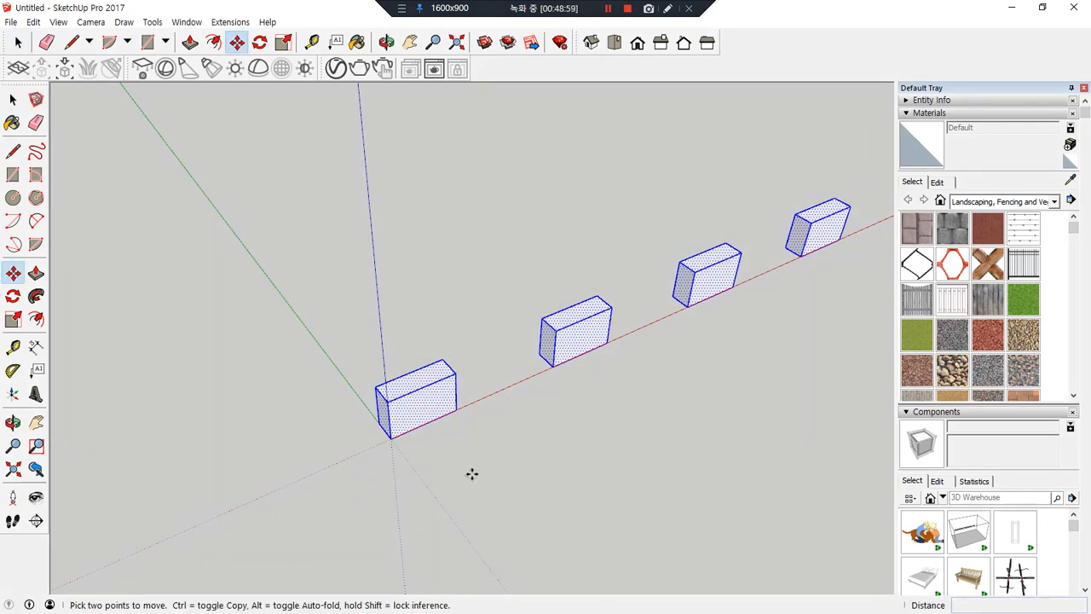
{"action": "left_click", "coordinate": [390, 436]}
{"action": "key", "text": "ctrl"}
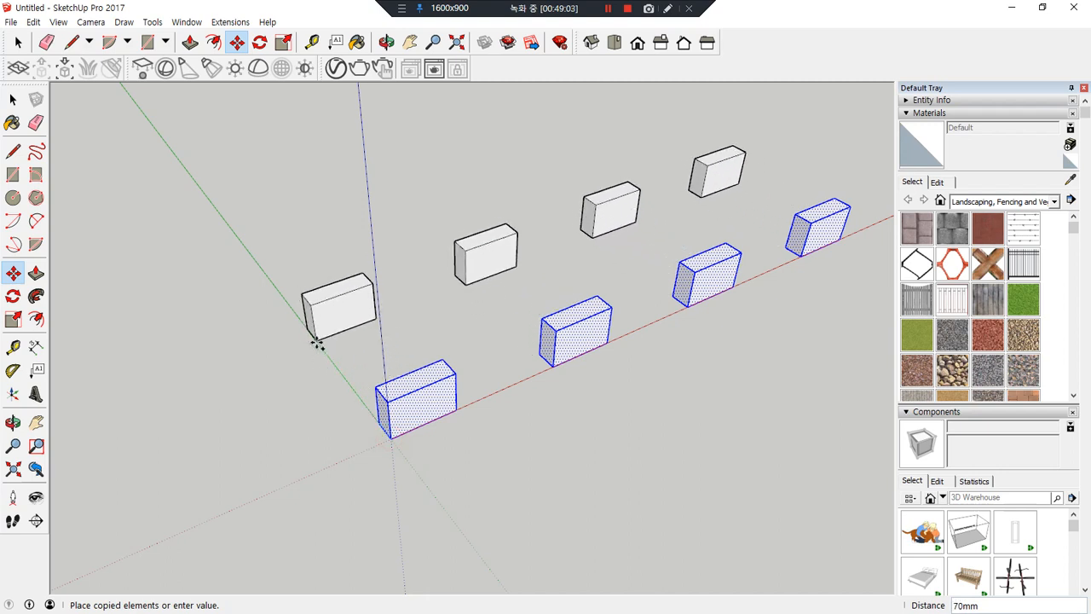
{"action": "left_click", "coordinate": [315, 339]}
{"action": "type", "text": "*2"}
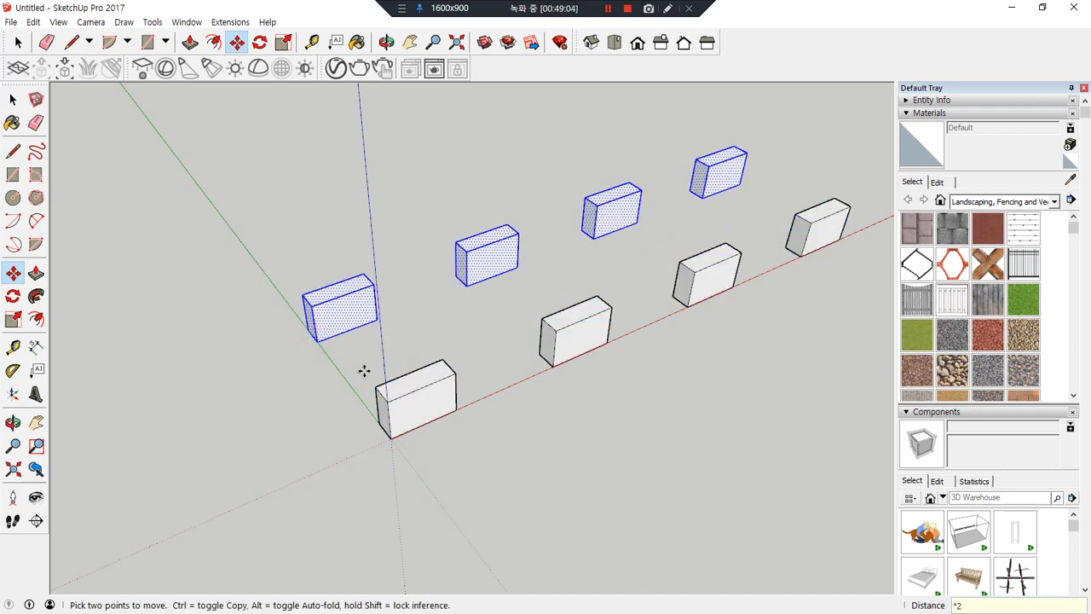
{"action": "key", "text": "Return"}
{"action": "middle_click_drag", "start_coordinate": [364, 370], "coordinate": [313, 368]}
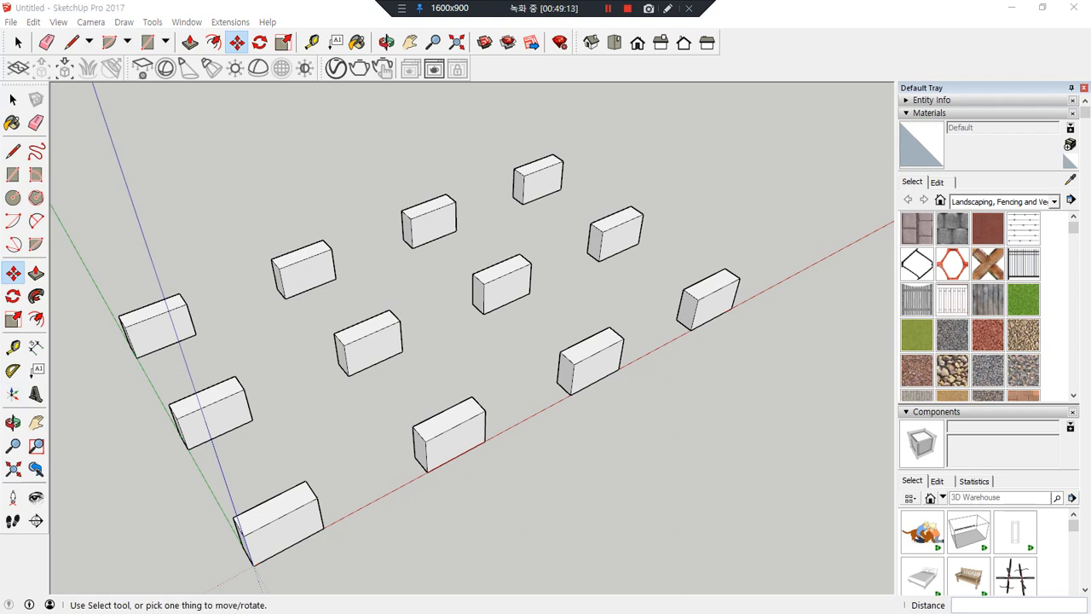
{"action": "left_click", "coordinate": [285, 202]}
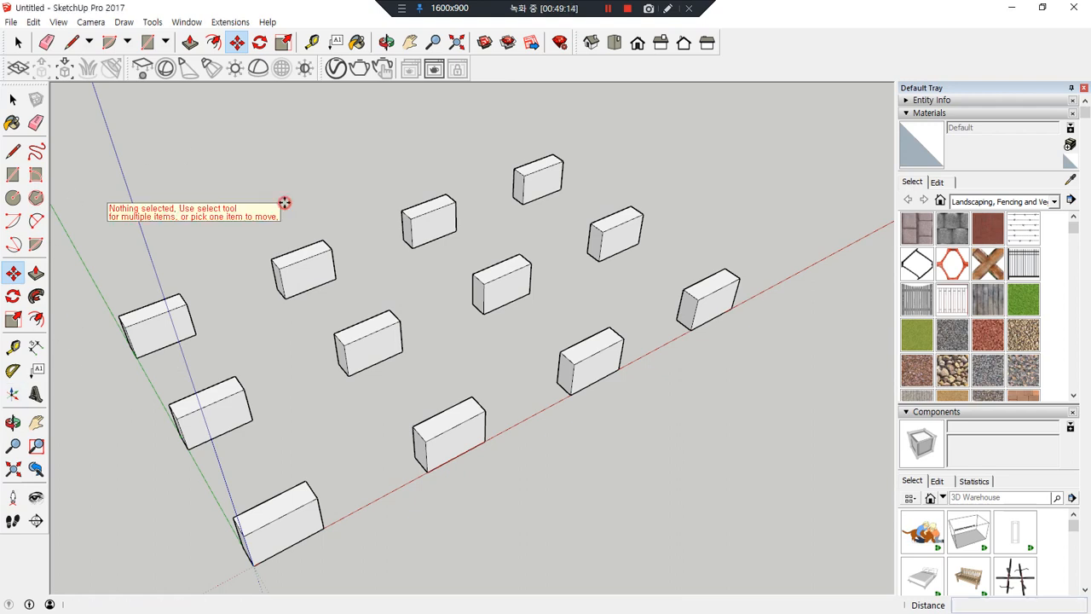
- Draw a 10,10 mm rectangle downward on one box's front face from its upper corner, and undo it
{"action": "scroll", "coordinate": [290, 236], "scroll_direction": "up", "scroll_amount": 5}
{"action": "scroll", "coordinate": [284, 331], "scroll_direction": "up", "scroll_amount": 2}
{"action": "mouse_move", "coordinate": [216, 355]}
{"action": "middle_mouse_down"}
{"action": "mouse_move", "coordinate": [170, 299]}
{"action": "mouse_move", "coordinate": [231, 384]}
{"action": "mouse_move", "coordinate": [223, 335]}
{"action": "middle_mouse_up"}
{"action": "scroll", "coordinate": [182, 317], "scroll_direction": "down", "scroll_amount": 3}
{"action": "middle_click_drag", "start_coordinate": [263, 297], "coordinate": [628, 234], "text": "shift"}
{"action": "mouse_move", "coordinate": [374, 396]}
{"action": "right_mouse_down"}
{"action": "mouse_move", "coordinate": [294, 249]}
{"action": "mouse_move", "coordinate": [448, 452]}
{"action": "right_mouse_up"}
{"action": "mouse_move", "coordinate": [616, 254]}
{"action": "middle_mouse_down"}
{"action": "mouse_move", "coordinate": [540, 292]}
{"action": "mouse_move", "coordinate": [423, 275]}
{"action": "mouse_move", "coordinate": [356, 324]}
{"action": "mouse_move", "coordinate": [478, 324]}
{"action": "middle_mouse_up"}
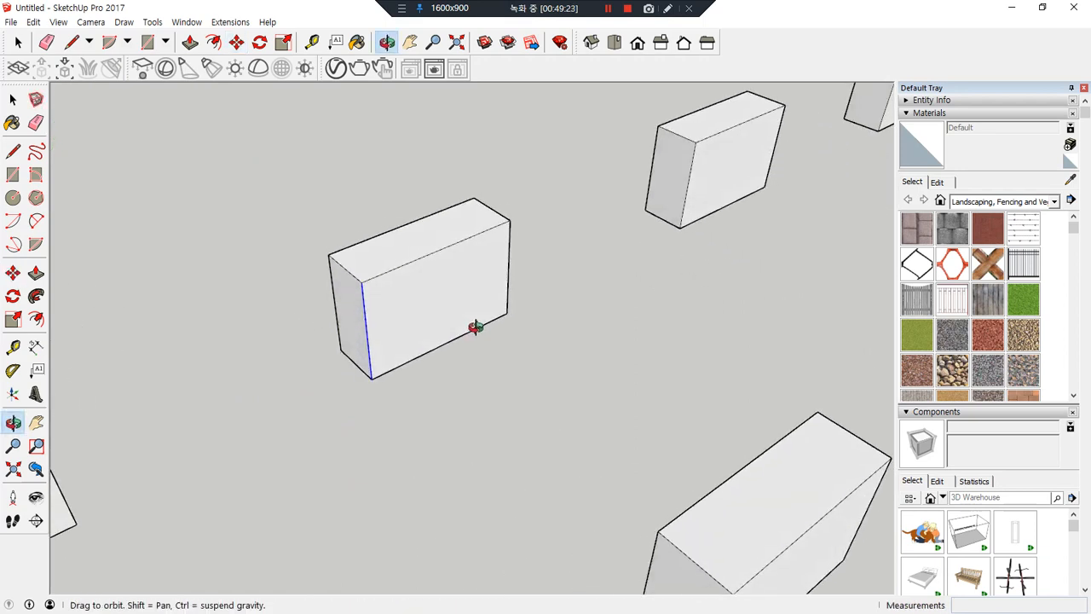
{"action": "mouse_move", "coordinate": [360, 285]}
{"action": "right_mouse_down"}
{"action": "mouse_move", "coordinate": [418, 274]}
{"action": "mouse_move", "coordinate": [414, 314]}
{"action": "mouse_move", "coordinate": [361, 264]}
{"action": "right_mouse_up"}
{"action": "key", "text": "r"}
{"action": "left_click", "coordinate": [350, 296]}
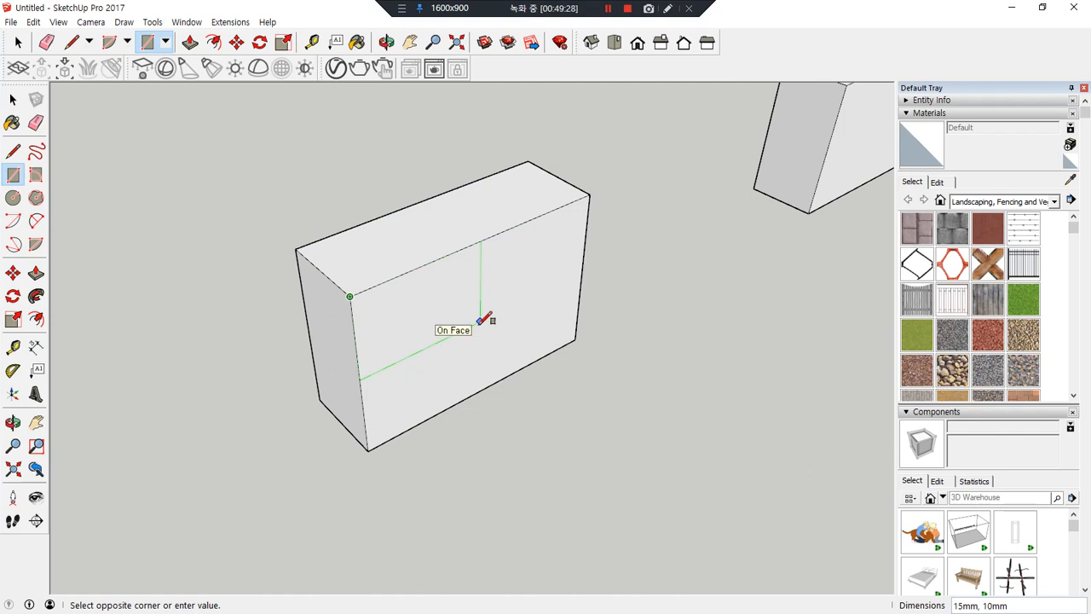
{"action": "type", "text": "10,10"}
{"action": "key", "text": "Return"}
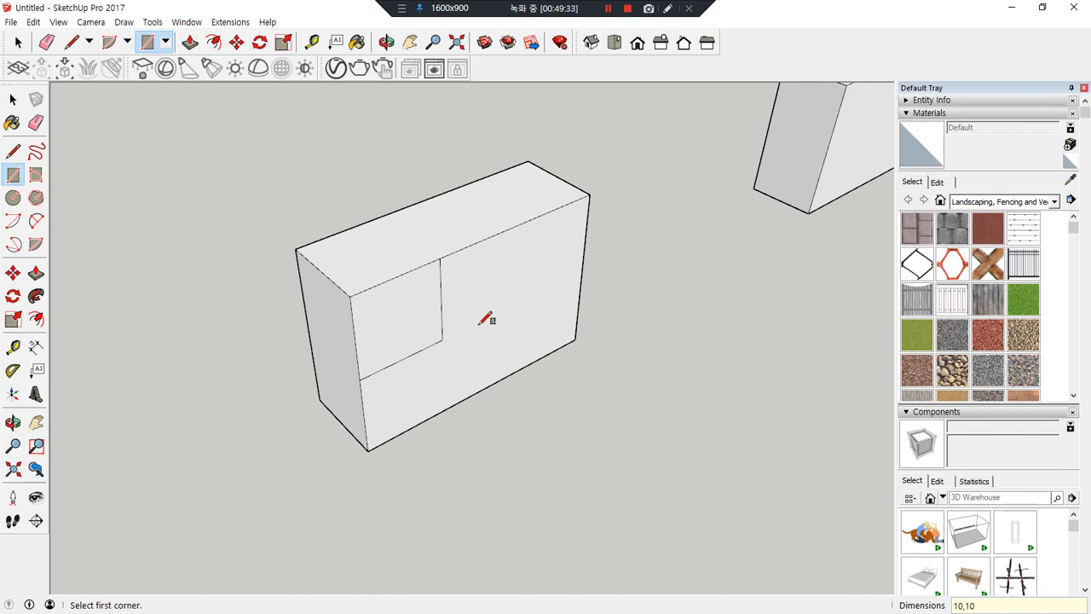
{"action": "key", "text": "ctrl+z"}
- Draw a 10,10 mm rectangle upward from the same corner, standing above the front face, and undo it
{"action": "left_click", "coordinate": [350, 297]}
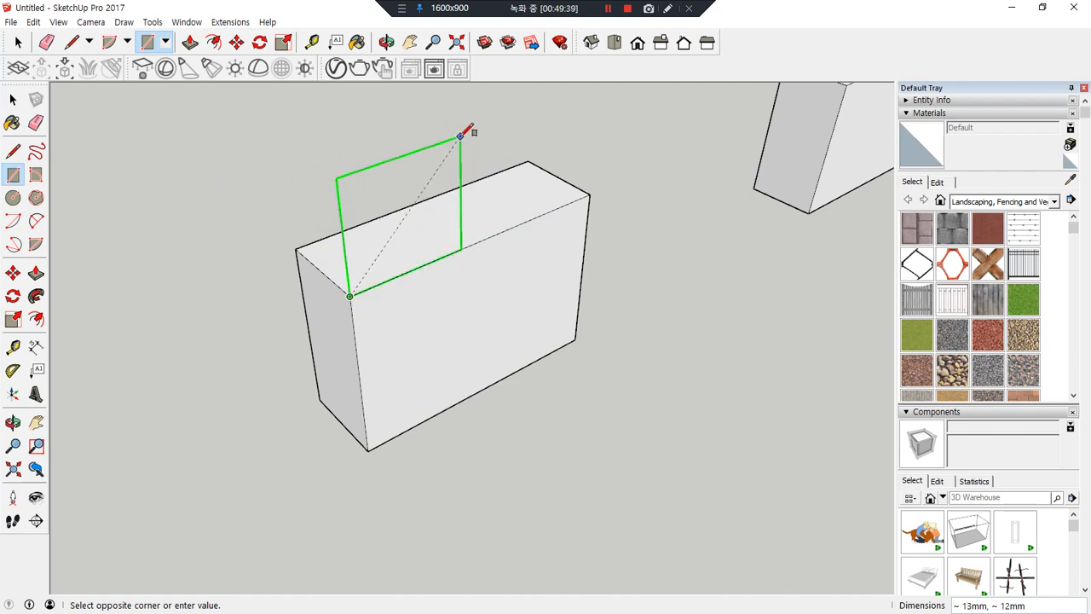
{"action": "type", "text": "10,1"}
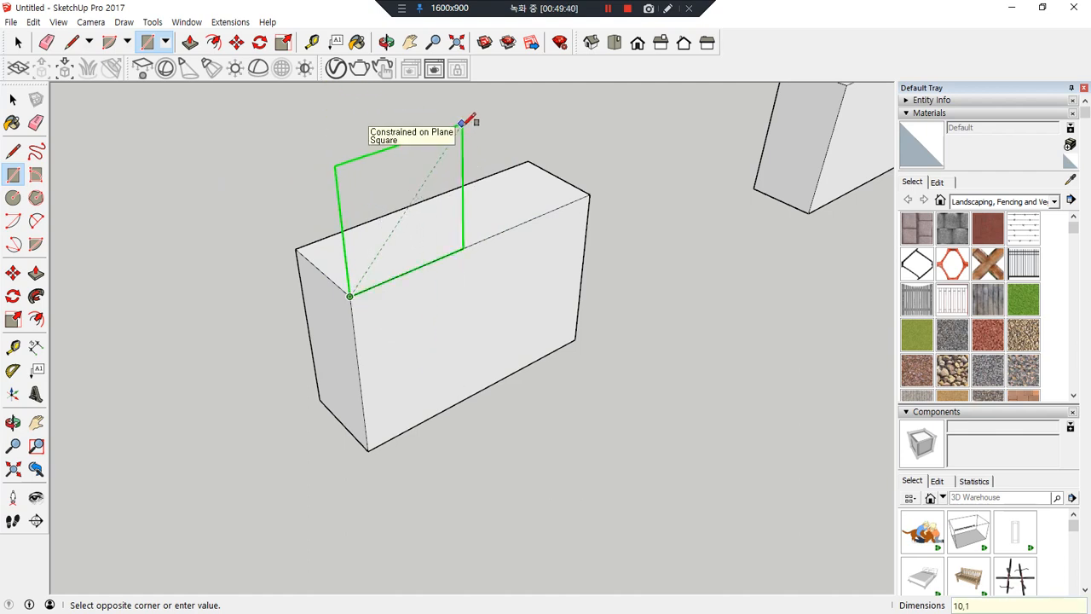
{"action": "type", "text": "0"}
{"action": "key", "text": "Return"}
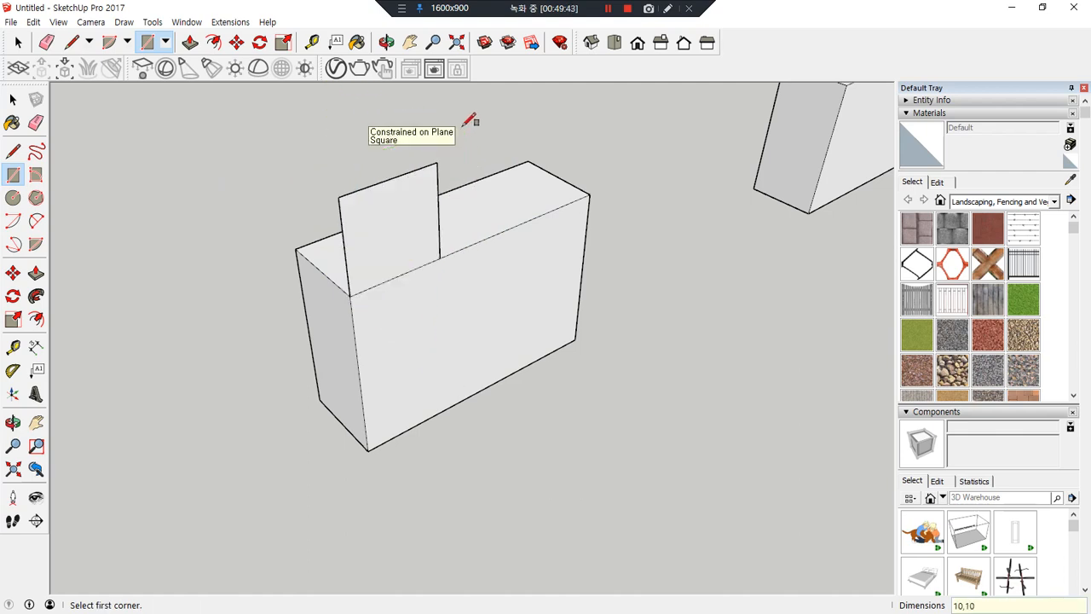
{"action": "key", "text": "ctrl+z"}
- Redraw the 10,10 mm rectangle downward from the corner within the front face, and undo it
{"action": "left_click", "coordinate": [349, 296]}
{"action": "type", "text": "10,10"}
{"action": "key", "text": "Return"}
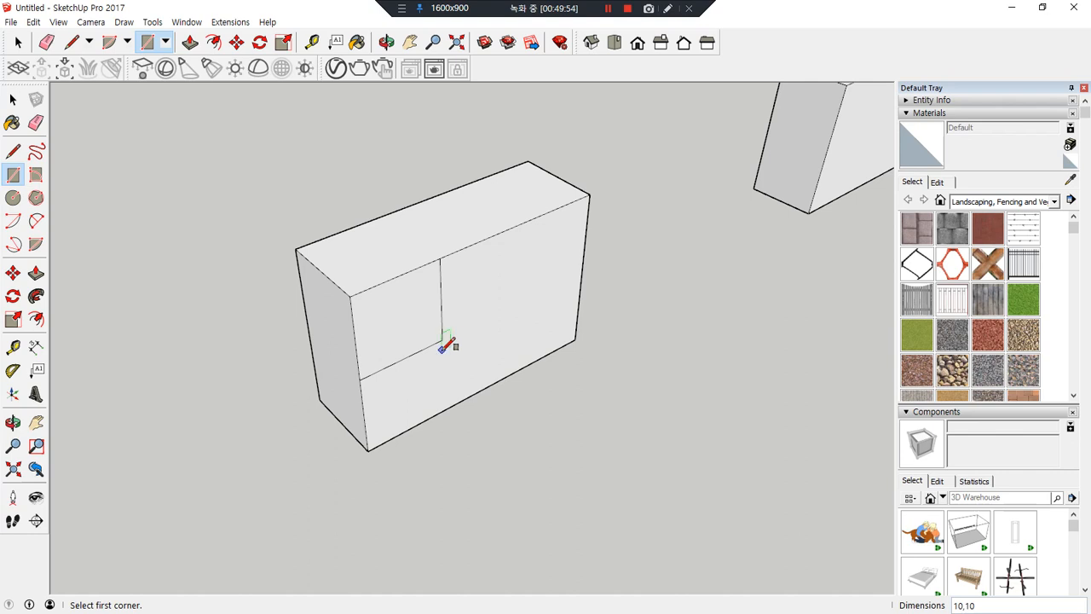
{"action": "key", "text": "ctrl+z"}
- Start a rectangle upward from the corner and enter 10,-10 to reverse its vertical direction onto the front face
{"action": "left_click", "coordinate": [350, 295]}
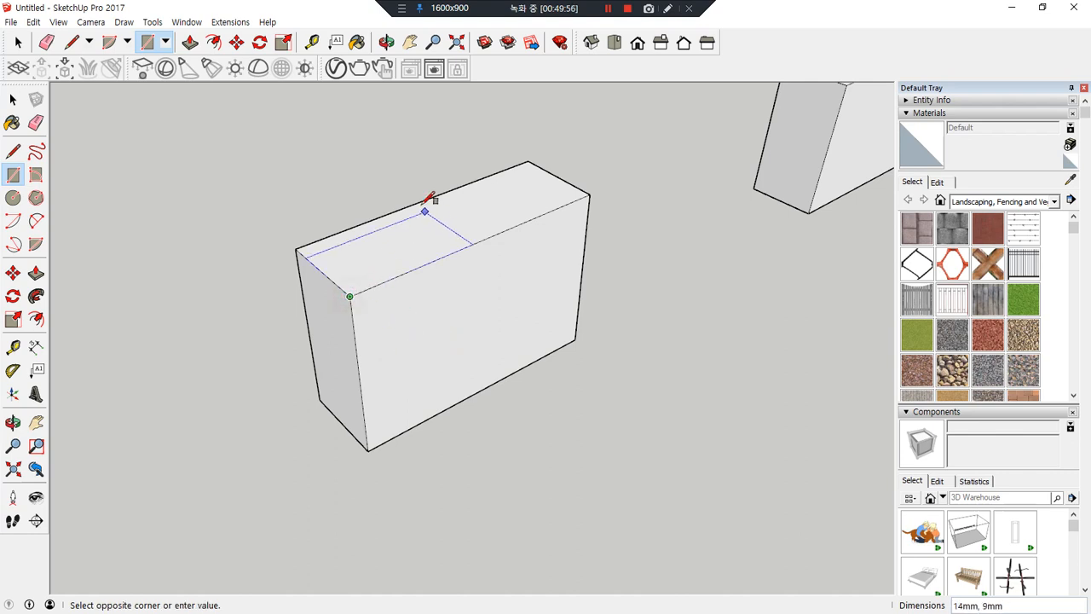
{"action": "key", "text": "ctrl+alt+d"}
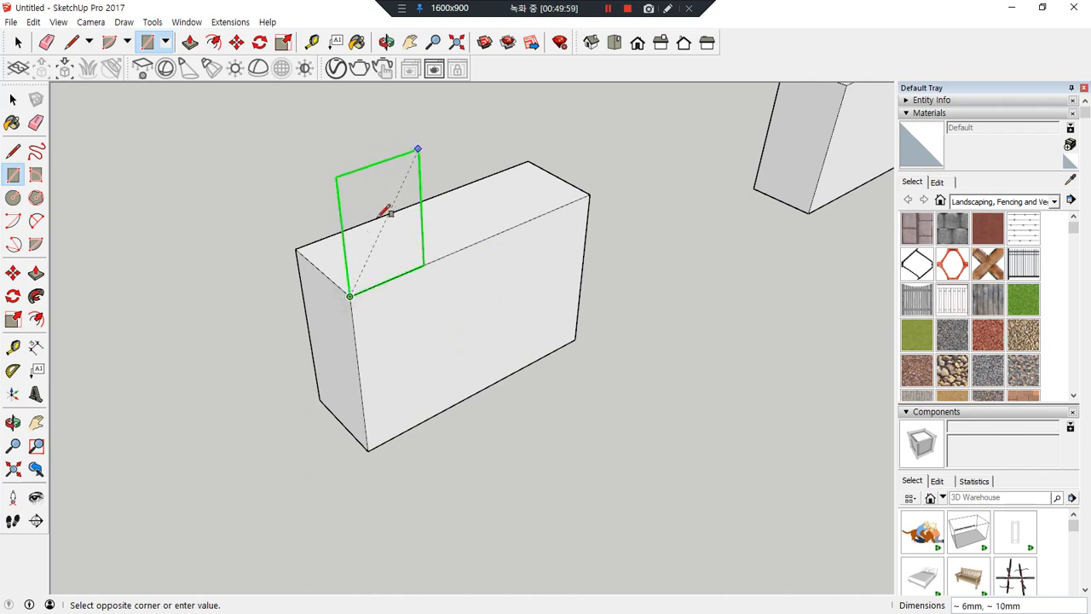
{"action": "mouse_move", "coordinate": [359, 291]}
{"action": "left_mouse_down"}
{"action": "mouse_move", "coordinate": [447, 263]}
{"action": "mouse_move", "coordinate": [449, 277]}
{"action": "mouse_move", "coordinate": [418, 156]}
{"action": "mouse_move", "coordinate": [459, 157]}
{"action": "left_mouse_up"}
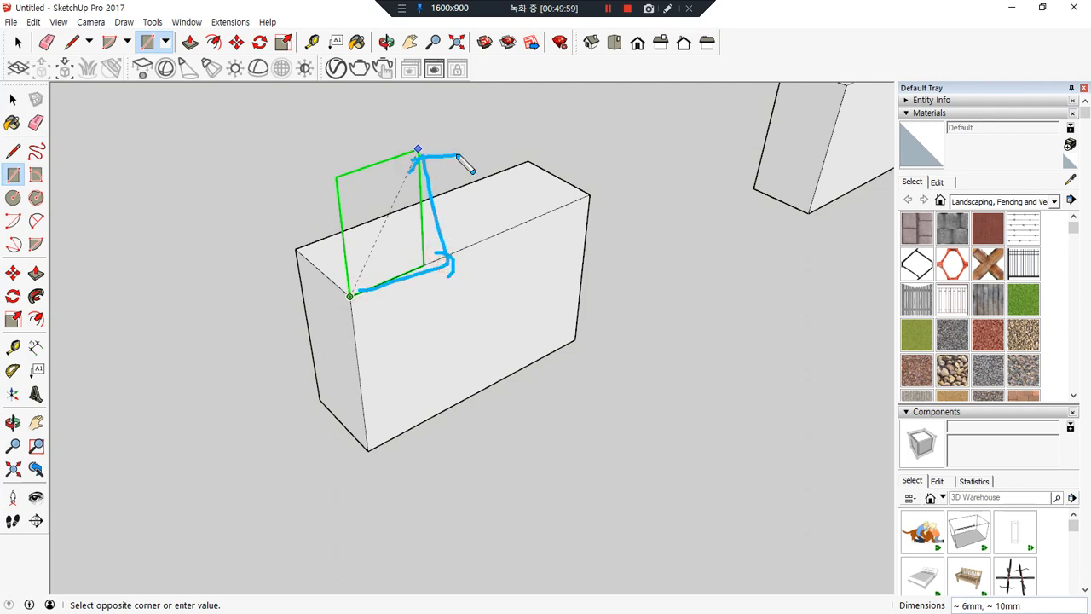
{"action": "key", "text": "ctrl+alt+d"}
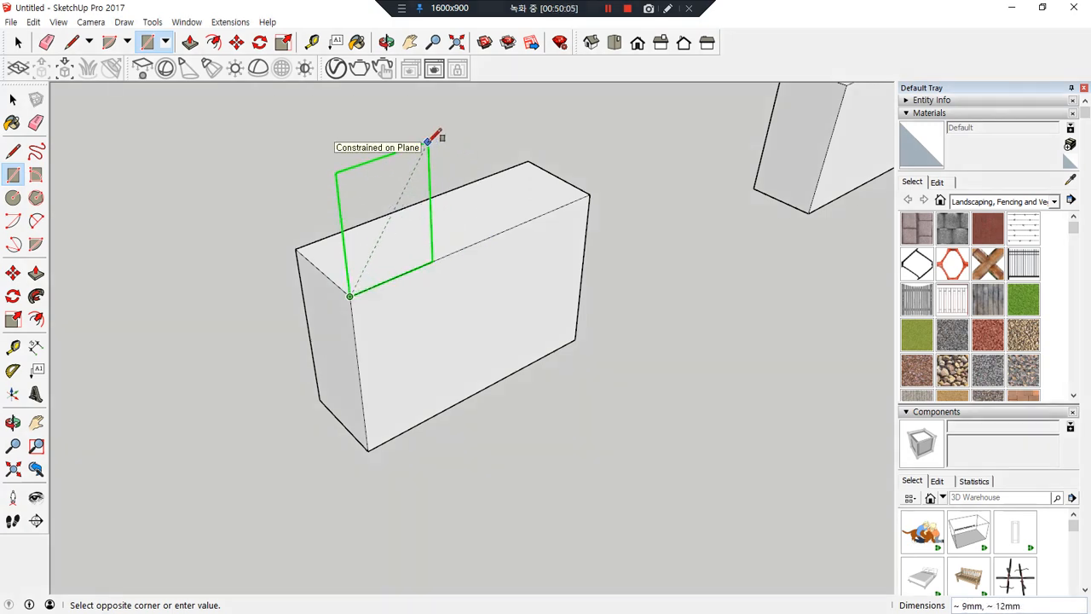
{"action": "type", "text": "10,-10"}
{"action": "key", "text": "Return"}
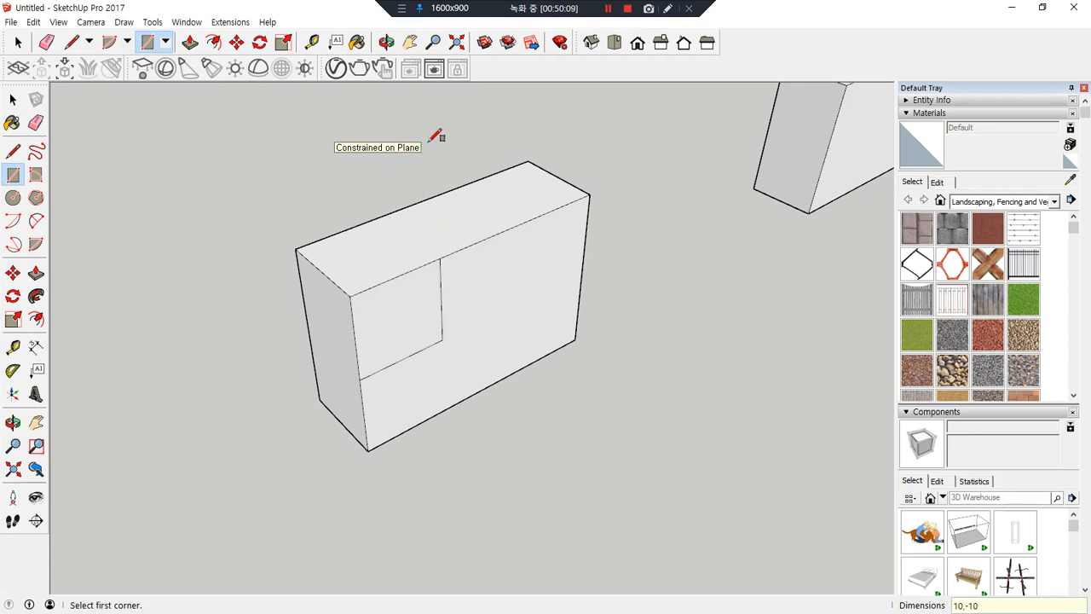
- Start a rectangle downward on the front face, enter 10,-10 to flip it above the box, and undo it
{"action": "left_click", "coordinate": [350, 297]}
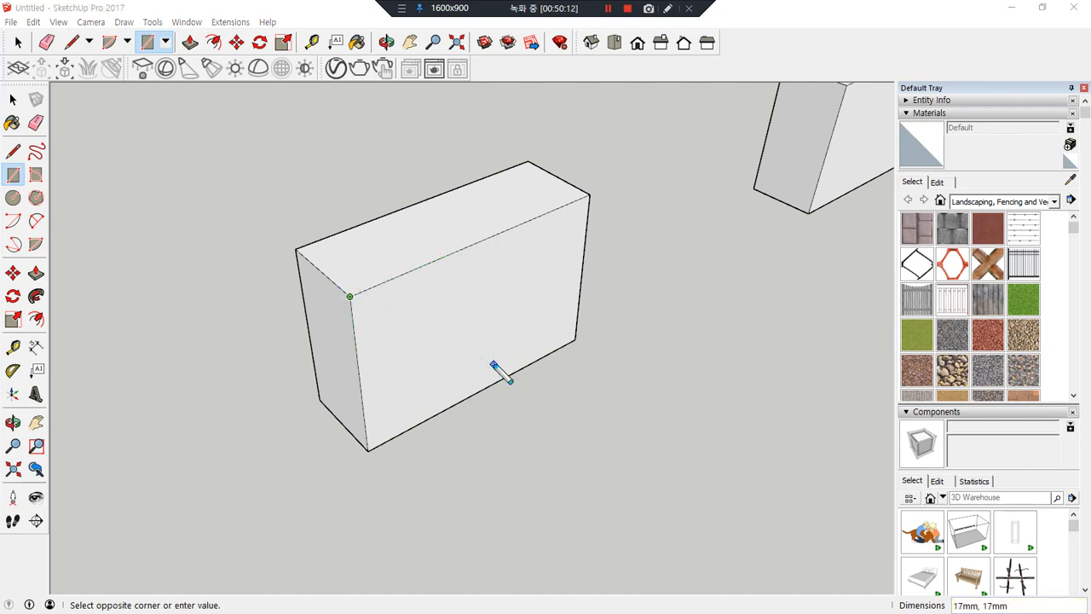
{"action": "mouse_move", "coordinate": [362, 302]}
{"action": "left_mouse_down"}
{"action": "mouse_move", "coordinate": [463, 266]}
{"action": "mouse_move", "coordinate": [467, 254]}
{"action": "mouse_move", "coordinate": [490, 326]}
{"action": "mouse_move", "coordinate": [528, 301]}
{"action": "left_mouse_up"}
{"action": "key", "text": "Escape"}
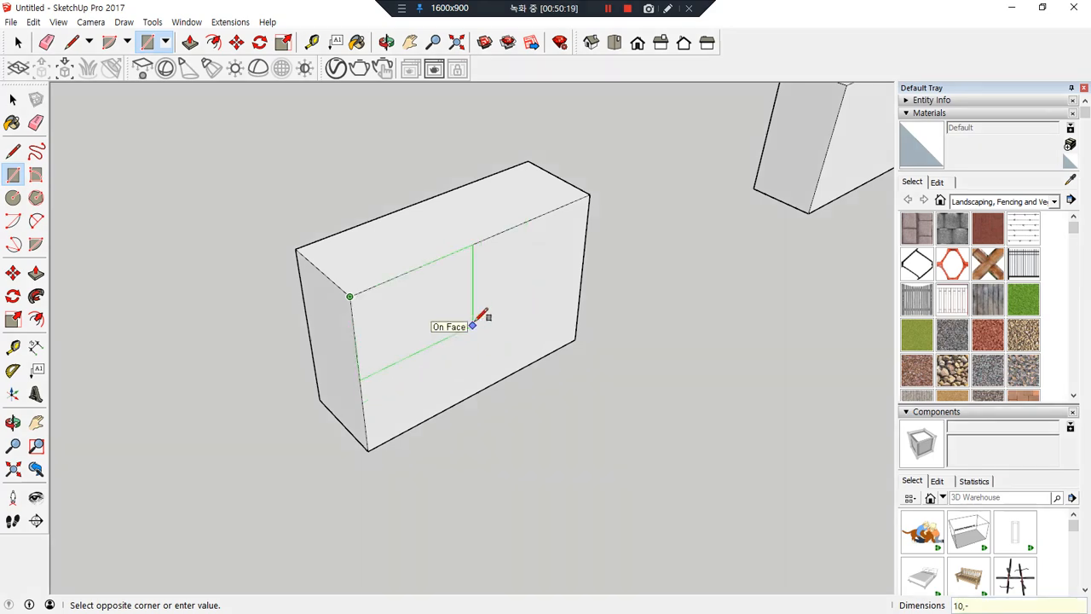
{"action": "key", "text": "Return"}
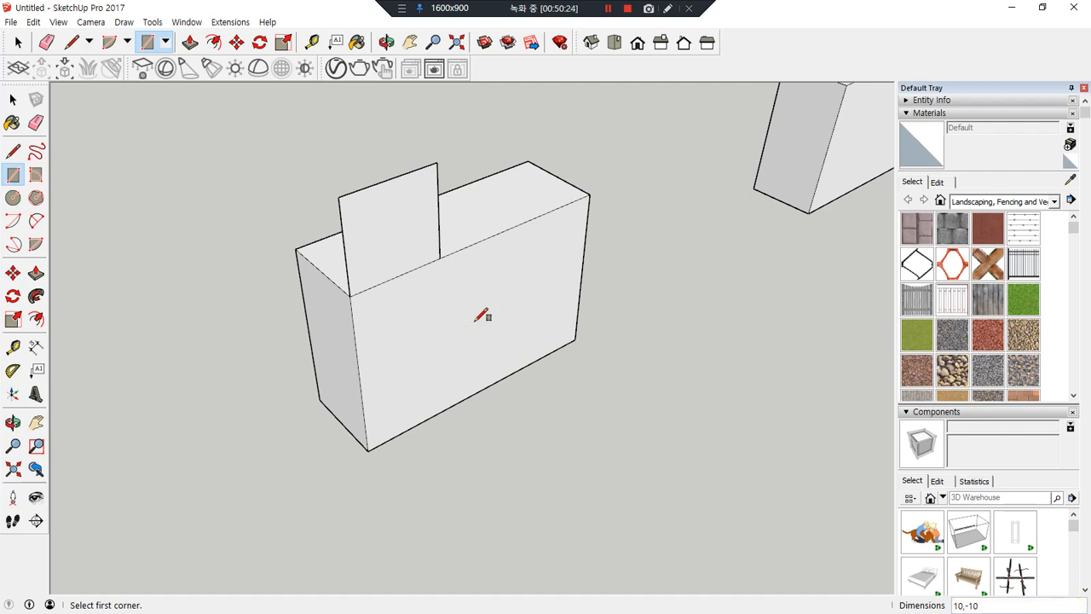
{"action": "key", "text": "ctrl+z"}
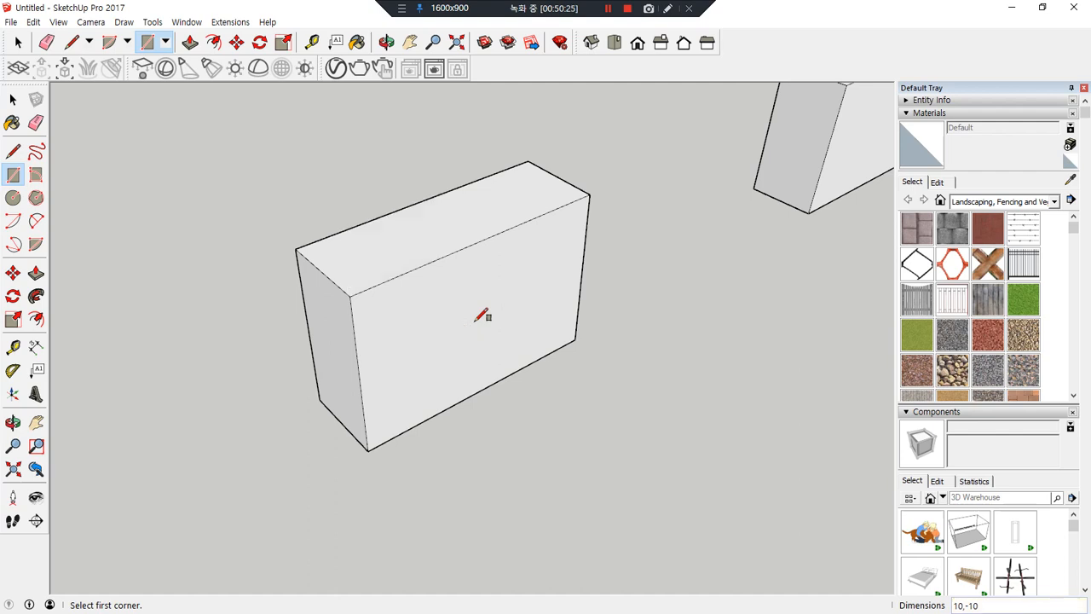
- Draw a 10,10 mm rectangle within the box's front face, starting from its upper-left corner
{"action": "left_click", "coordinate": [349, 297]}
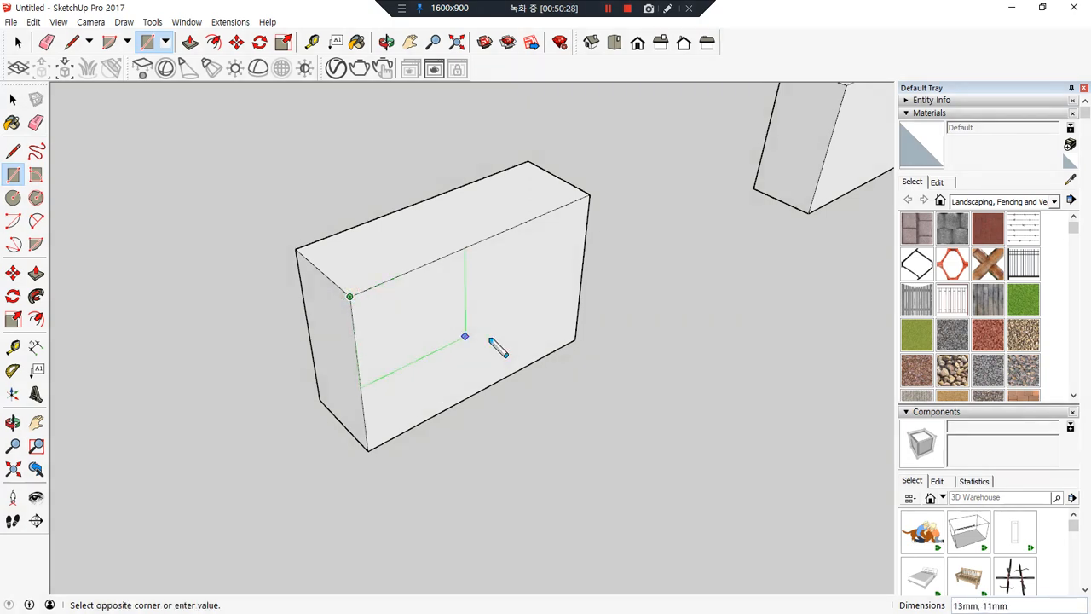
{"action": "mouse_move", "coordinate": [468, 357]}
{"action": "left_mouse_down"}
{"action": "mouse_move", "coordinate": [493, 350]}
{"action": "mouse_move", "coordinate": [485, 361]}
{"action": "left_mouse_up"}
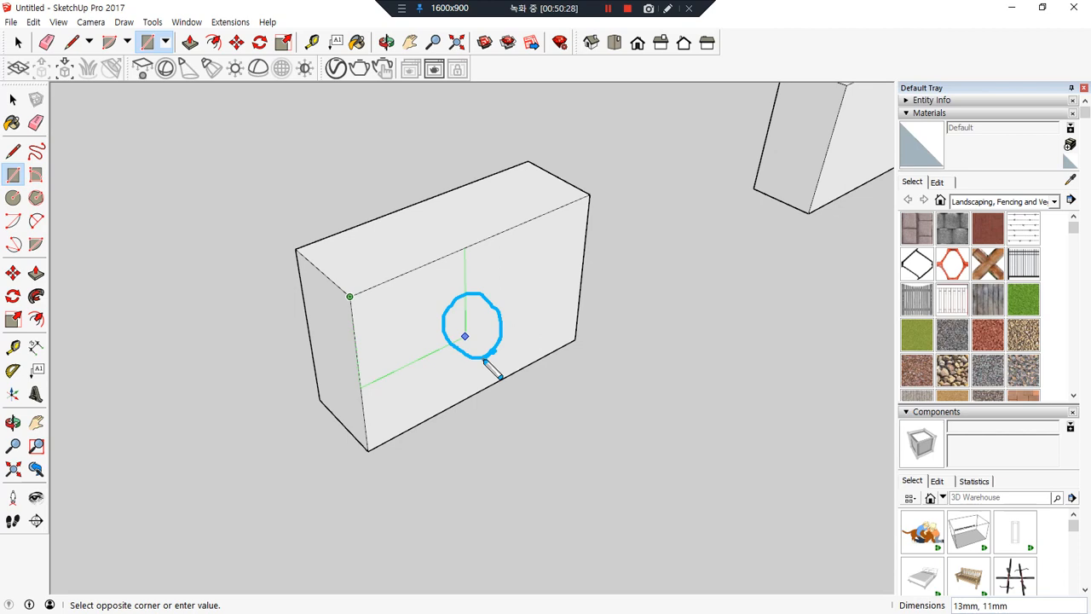
{"action": "type", "text": "10,"}
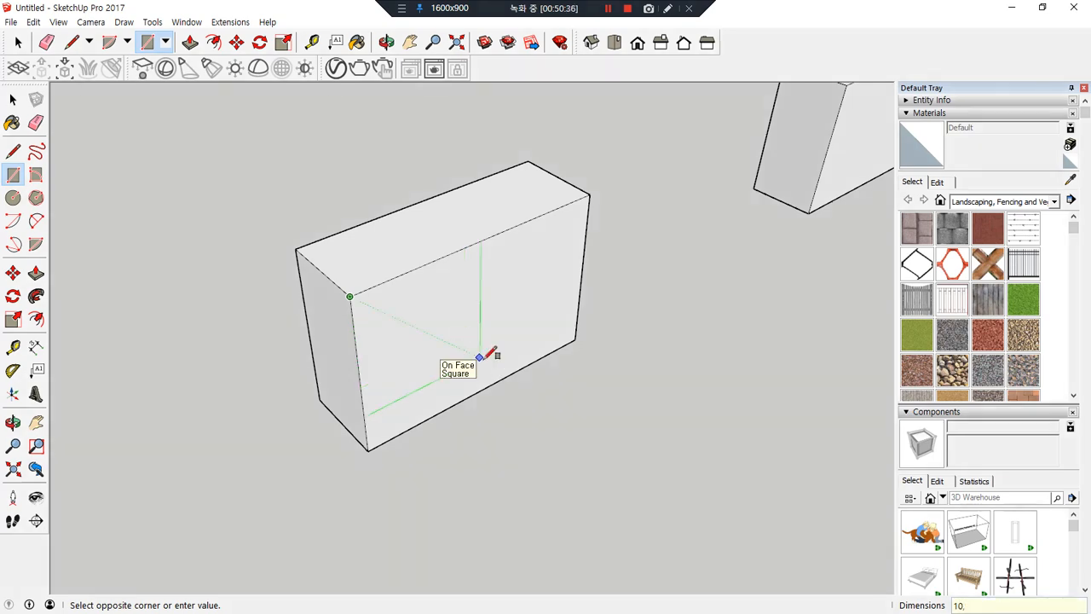
{"action": "type", "text": "10"}
{"action": "key", "text": "Return"}
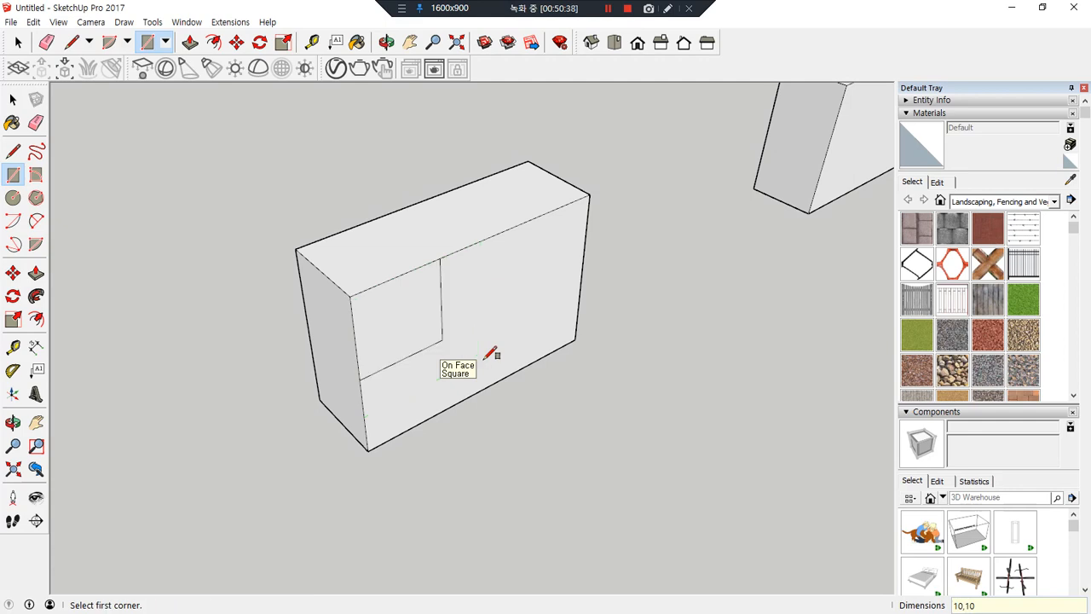
- Push the corner rectangle 10 mm back through the box to cut away a step
{"action": "key", "text": "p"}
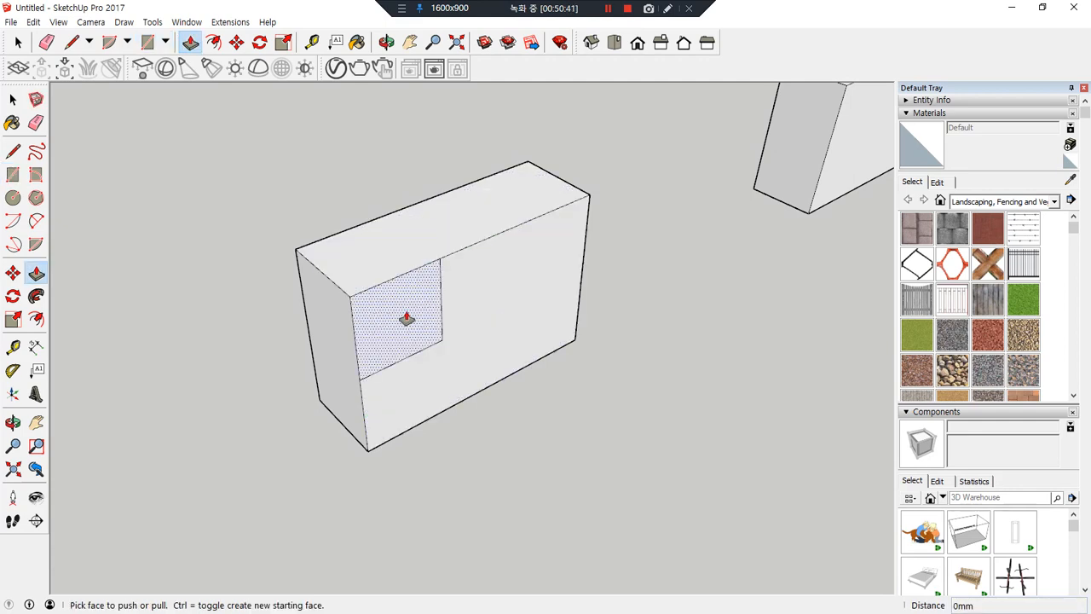
{"action": "left_click", "coordinate": [407, 325]}
{"action": "left_click", "coordinate": [360, 261]}
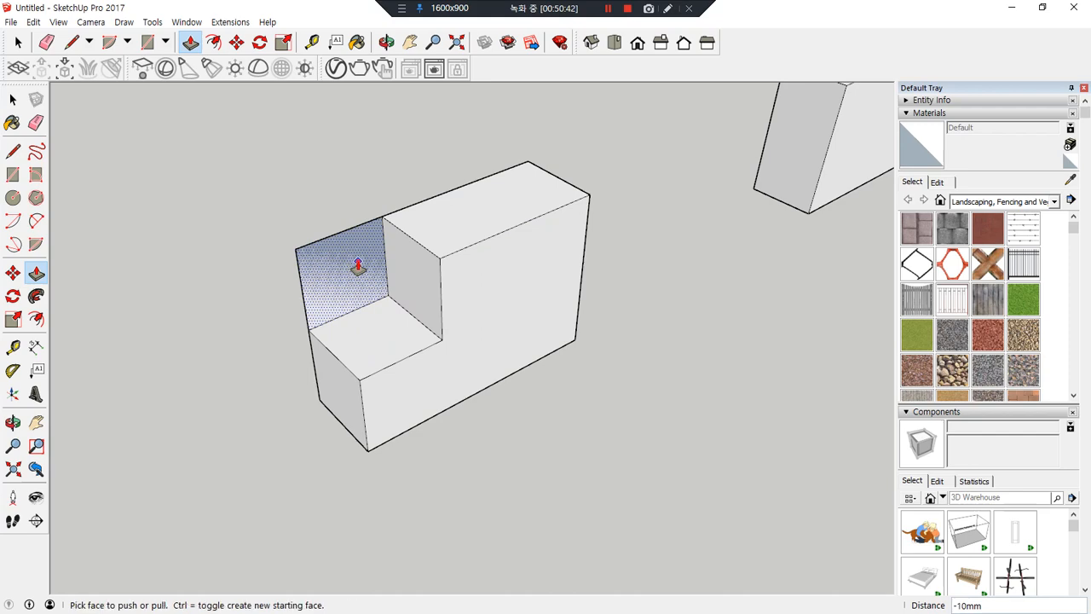
- Draw a 20 mm vertical line down the middle of the next box's front face
{"action": "middle_click_drag", "start_coordinate": [535, 319], "coordinate": [165, 404], "text": "shift"}
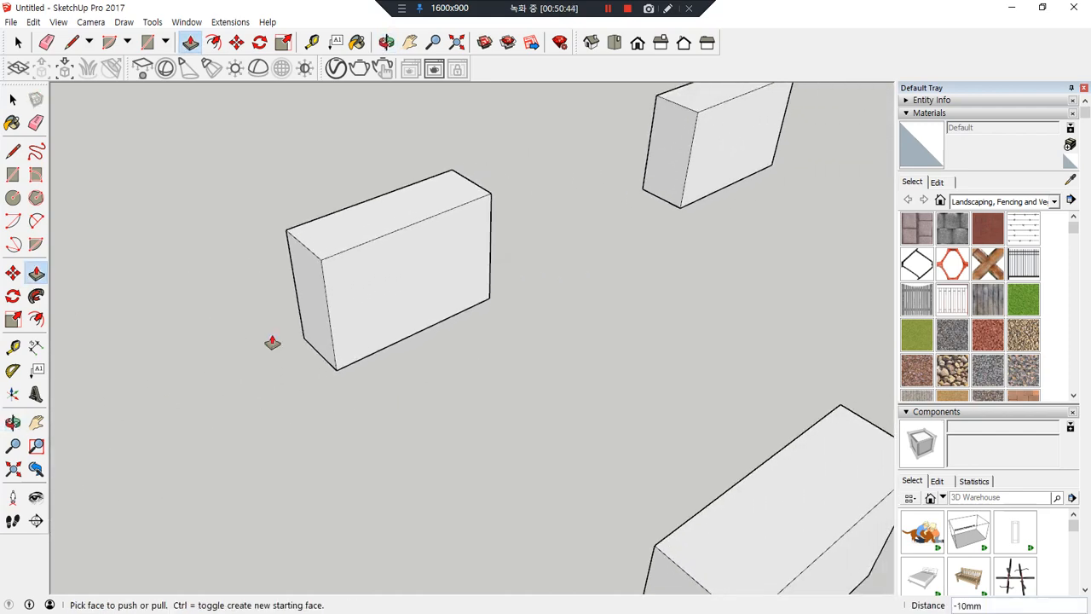
{"action": "scroll", "coordinate": [381, 230], "scroll_direction": "up", "scroll_amount": 3}
{"action": "scroll", "coordinate": [381, 230], "scroll_direction": "up", "scroll_amount": 1}
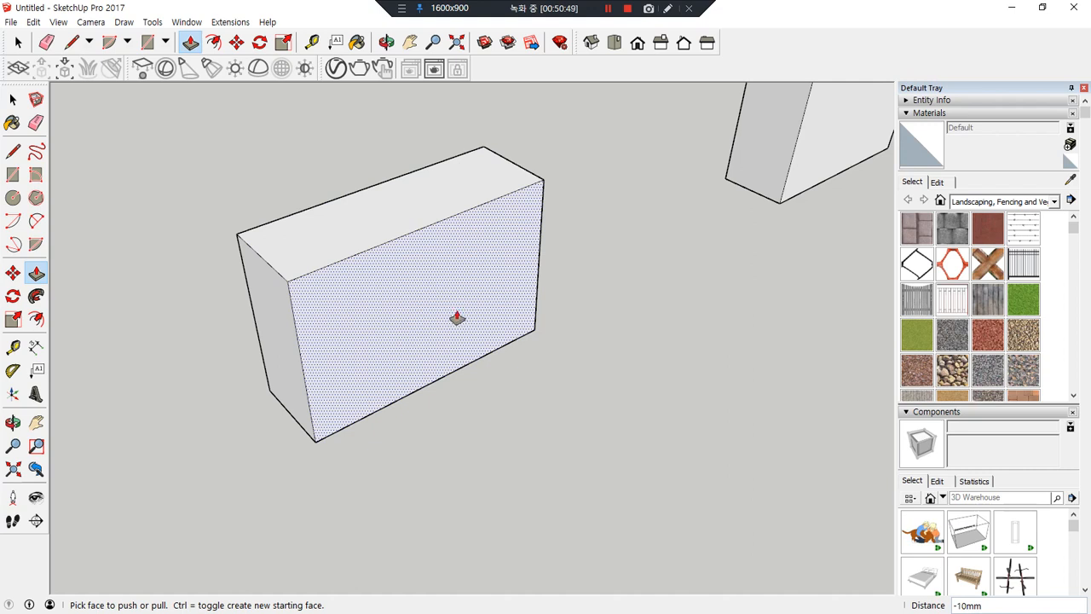
{"action": "key", "text": "l"}
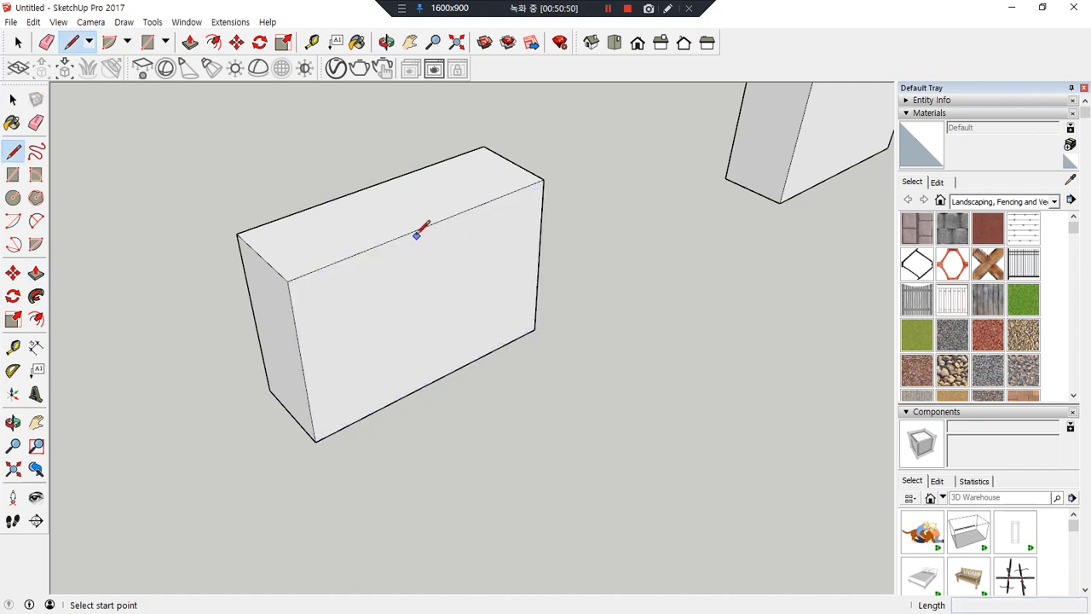
{"action": "left_click", "coordinate": [428, 225]}
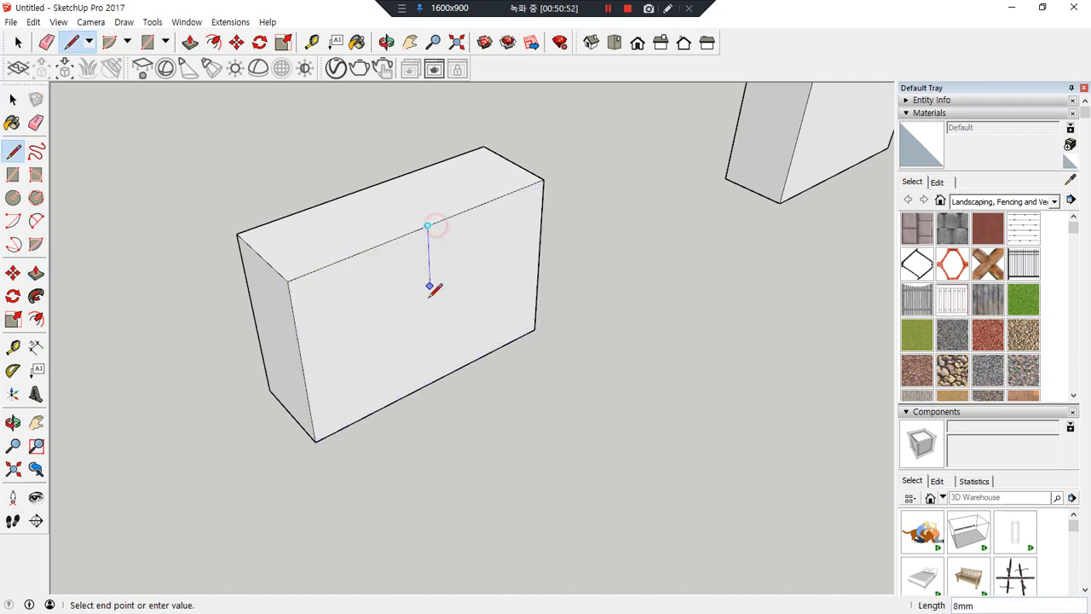
{"action": "left_click", "coordinate": [434, 380]}
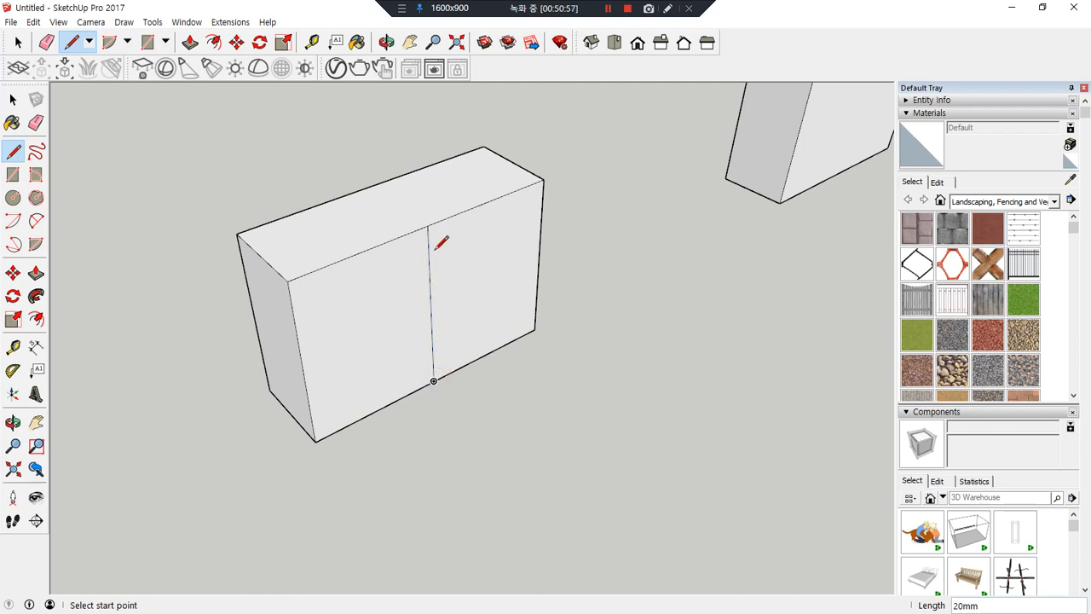
- Copy the front face's centre line 5 mm to each side and erase the original line
{"action": "key", "text": "m"}
{"action": "key", "text": "ctrl"}
{"action": "left_click", "coordinate": [429, 273]}
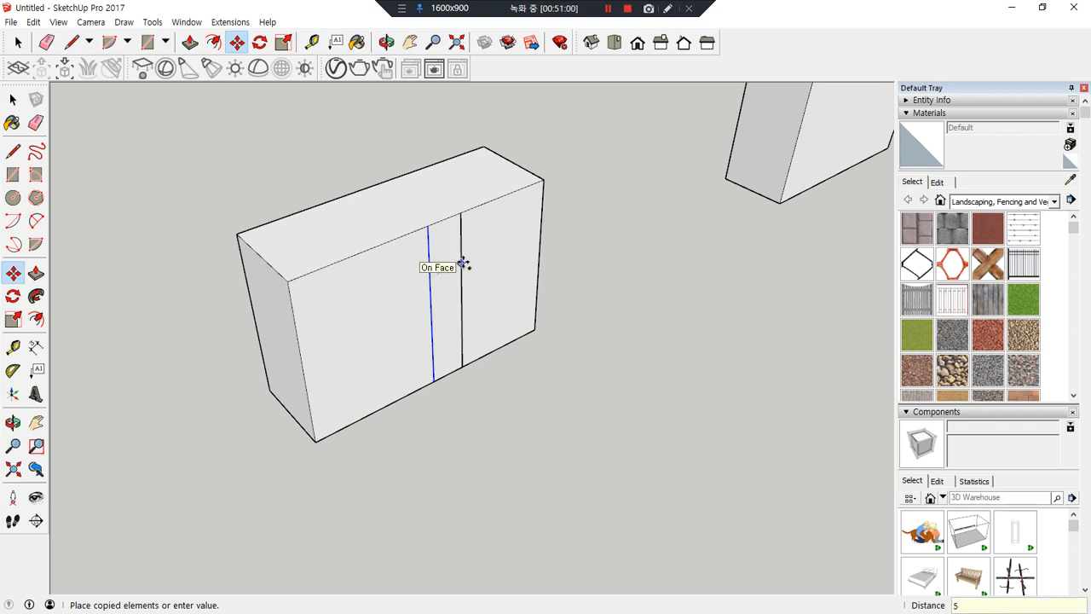
{"action": "key", "text": "Return"}
{"action": "left_click", "coordinate": [430, 283]}
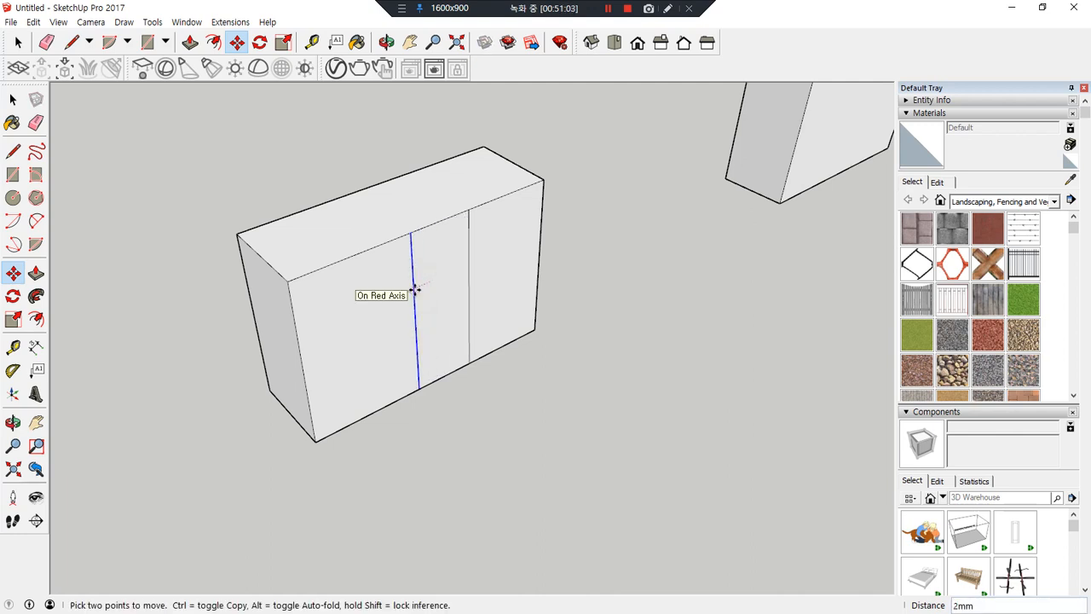
{"action": "key", "text": "ctrl"}
{"action": "left_click", "coordinate": [415, 290]}
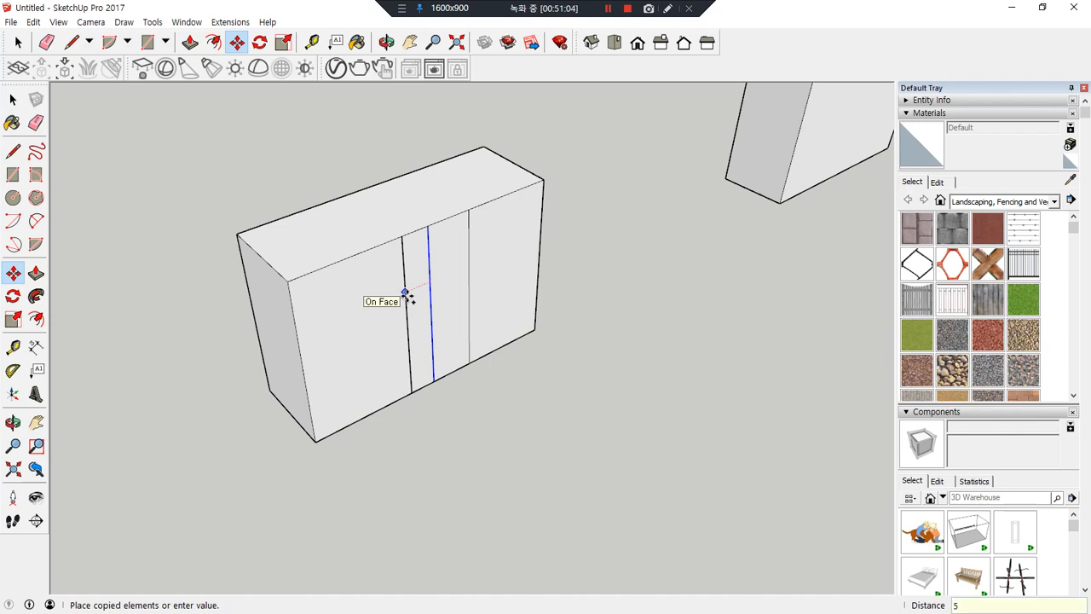
{"action": "left_click", "coordinate": [406, 297]}
{"action": "key", "text": "e"}
{"action": "left_click", "coordinate": [430, 298]}
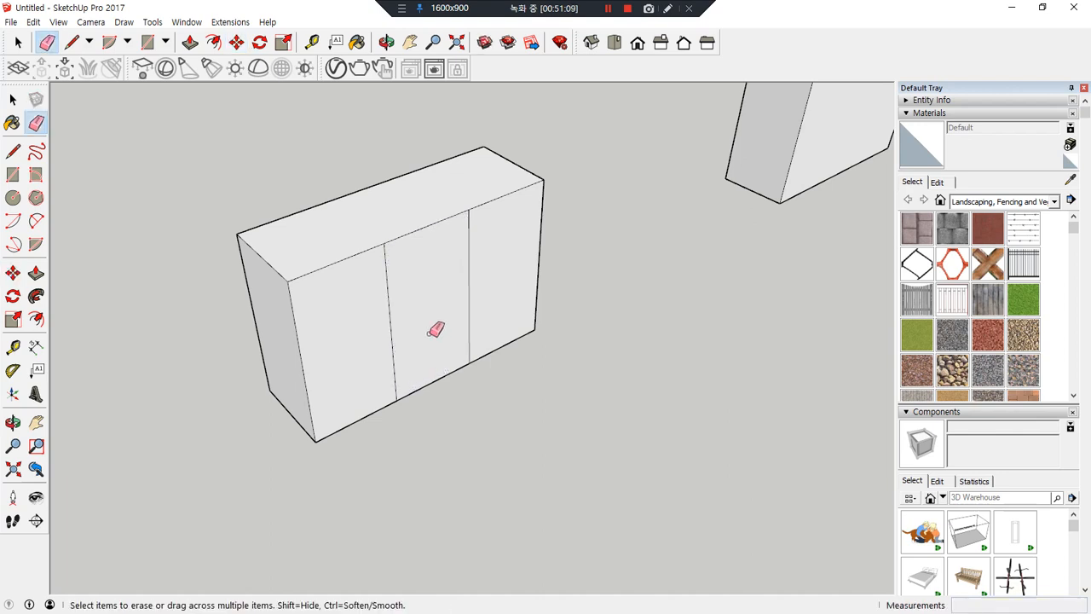
- Try to copy the middle strip's top edge 10 mm down the front face
{"action": "key", "text": "m"}
{"action": "left_click", "coordinate": [422, 230]}
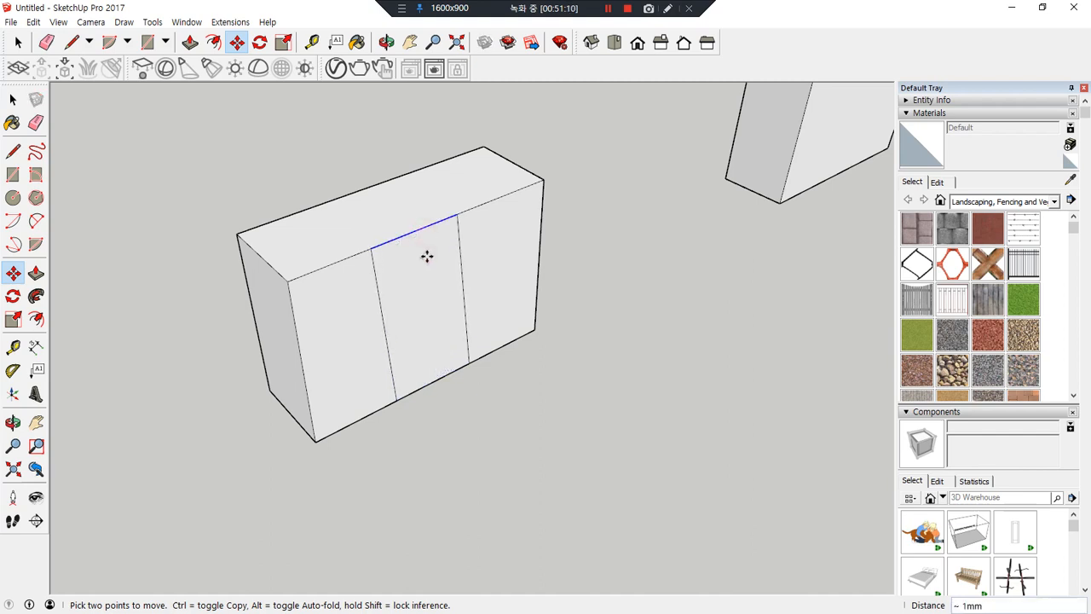
{"action": "key", "text": "ctrl"}
{"action": "type", "text": "10"}
{"action": "key", "text": "Return"}
{"action": "left_click", "coordinate": [423, 229]}
{"action": "key", "text": "ctrl"}
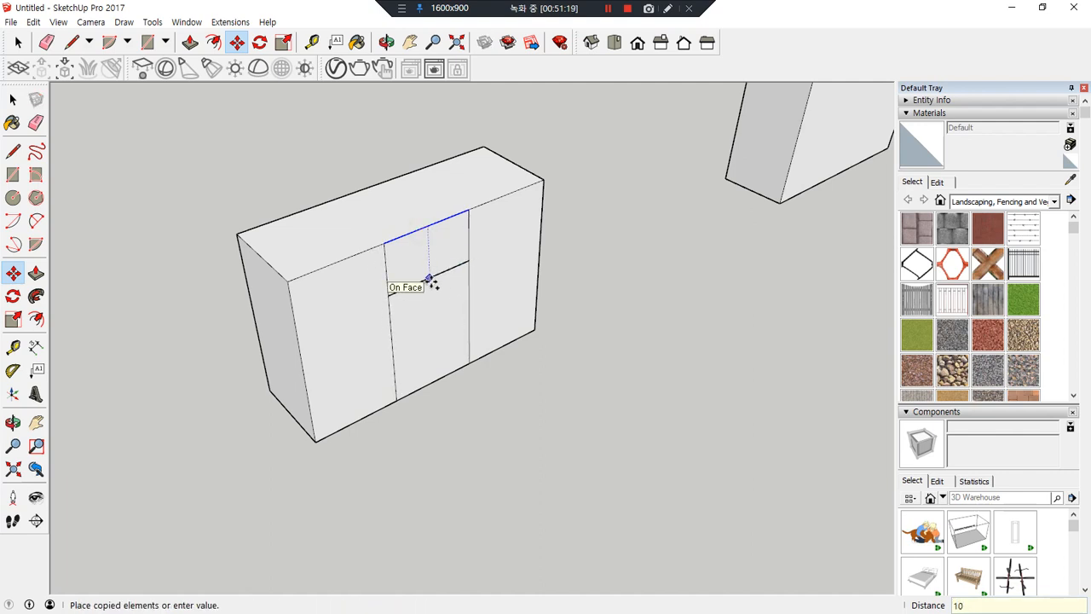
{"action": "key", "text": "Escape"}
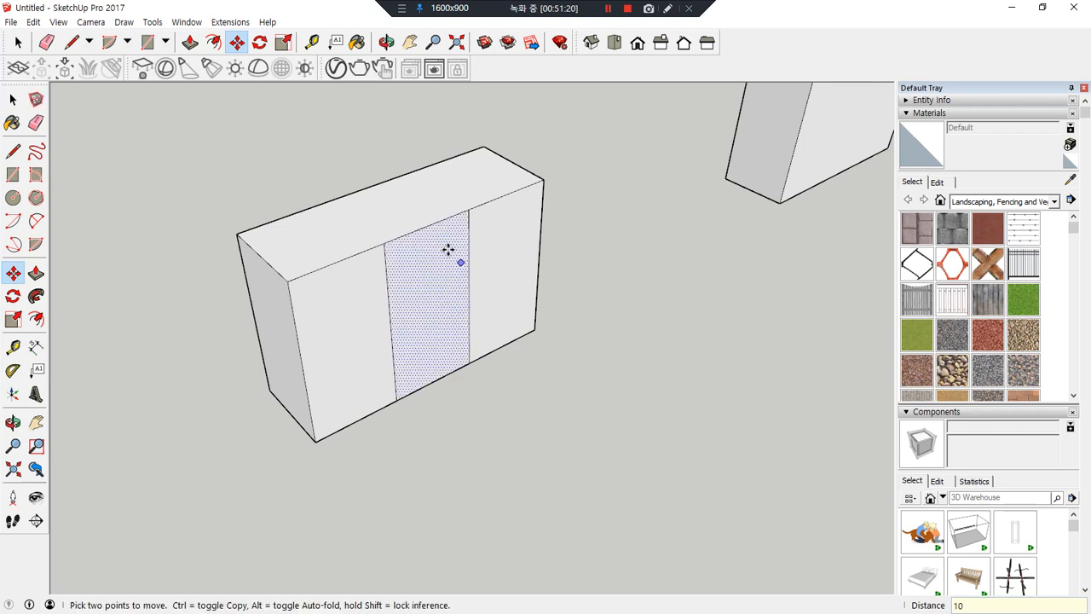
{"action": "scroll", "coordinate": [443, 281], "scroll_direction": "up", "scroll_amount": 2}
{"action": "key", "text": "l"}
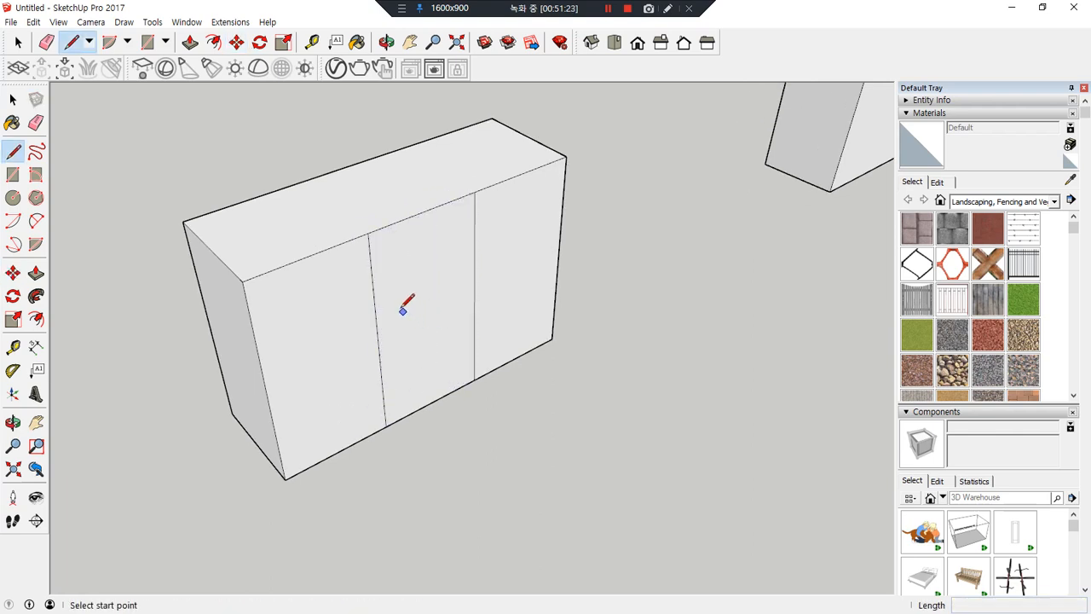
{"action": "left_click", "coordinate": [367, 232]}
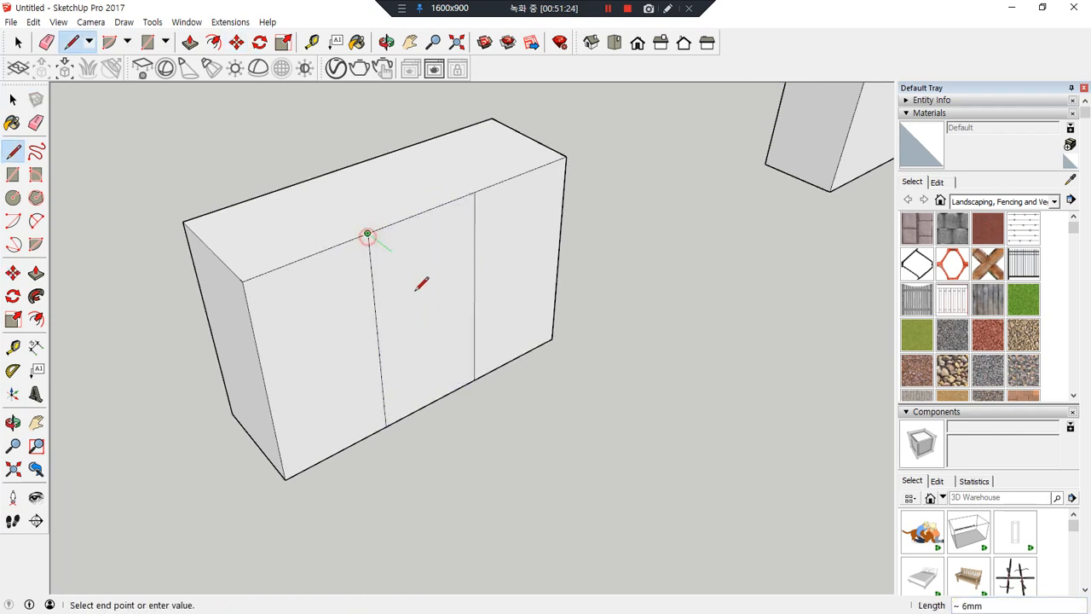
{"action": "key", "text": "Escape"}
{"action": "left_click", "coordinate": [369, 231]}
{"action": "key", "text": "Escape"}
- Draw a 10,10 mm rectangle at the top of the middle strip and erase the two line segments below it
{"action": "key", "text": "r"}
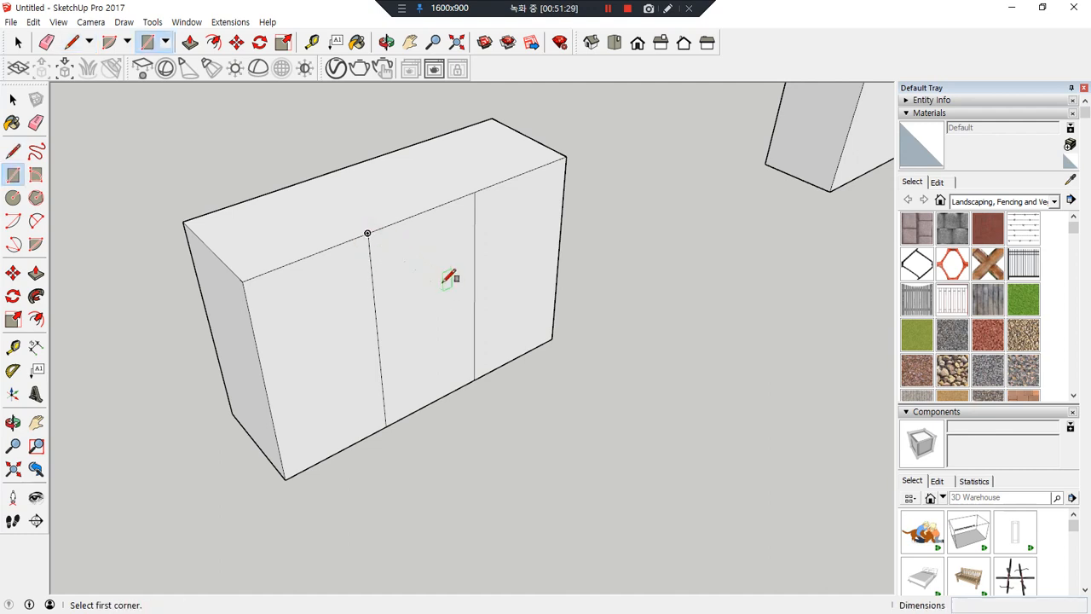
{"action": "left_click", "coordinate": [367, 232]}
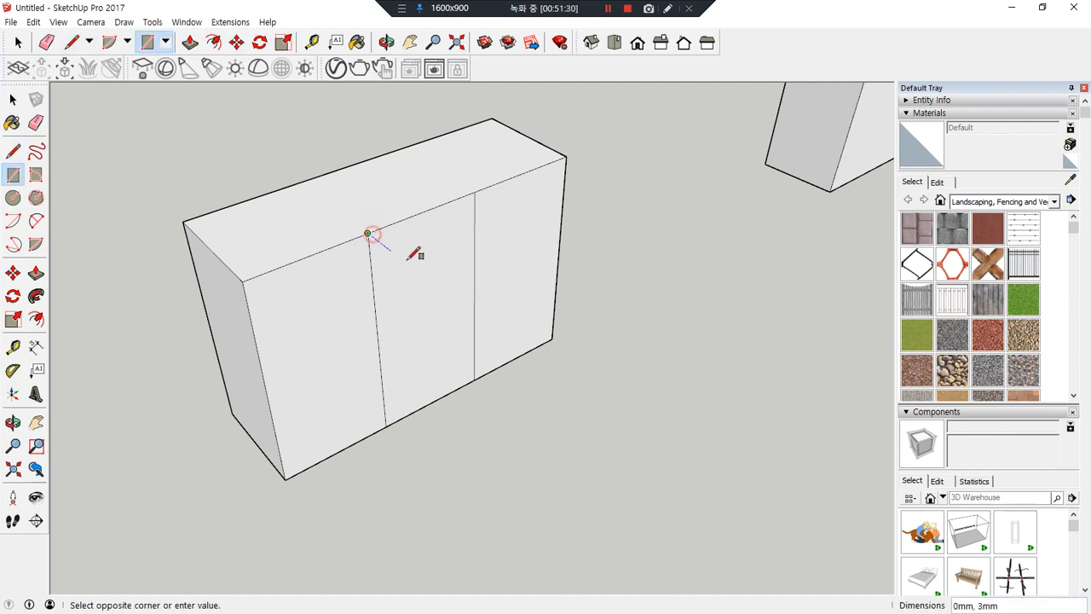
{"action": "left_click", "coordinate": [475, 294]}
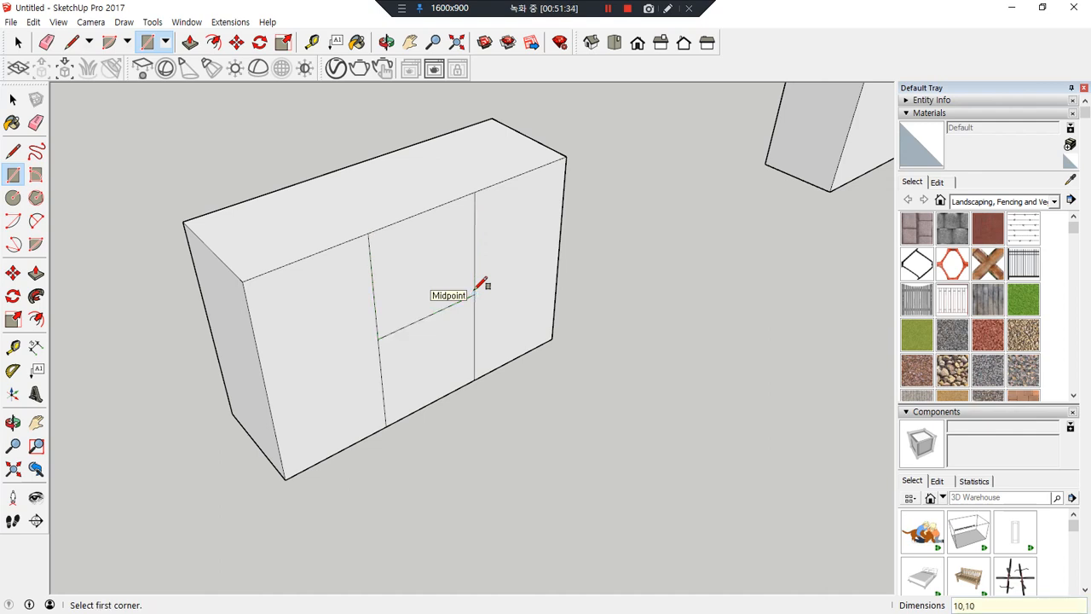
{"action": "key", "text": "e"}
{"action": "left_click", "coordinate": [475, 324]}
{"action": "mouse_move", "coordinate": [405, 365]}
{"action": "left_mouse_down"}
{"action": "mouse_move", "coordinate": [384, 372]}
{"action": "mouse_move", "coordinate": [389, 382]}
{"action": "left_mouse_up"}
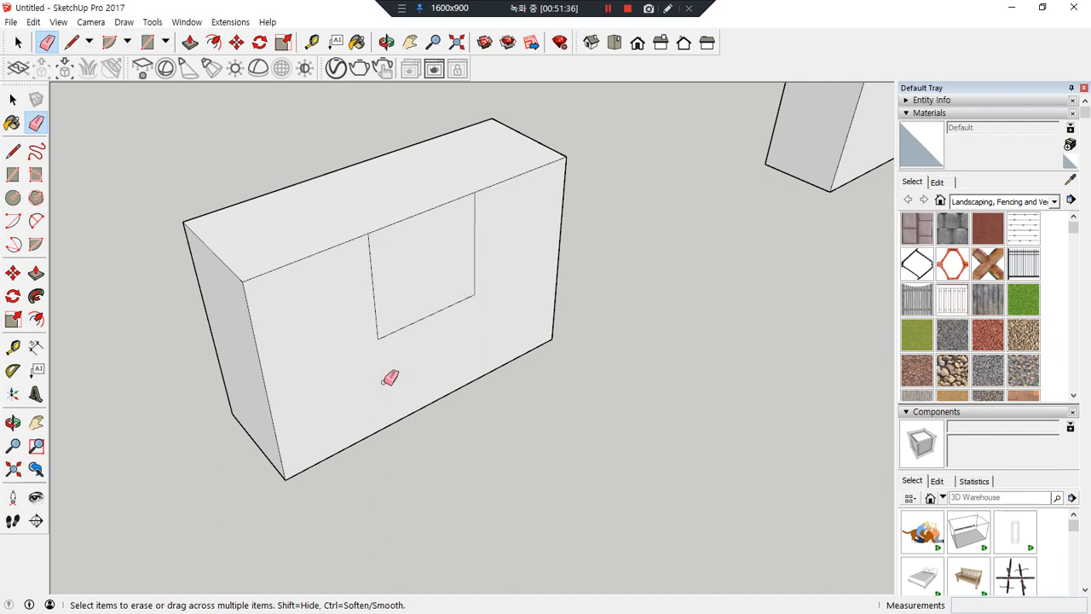
- Push the middle square 10 mm back through the box to cut a U-shaped notch
{"action": "key", "text": "p"}
{"action": "left_click", "coordinate": [409, 275]}
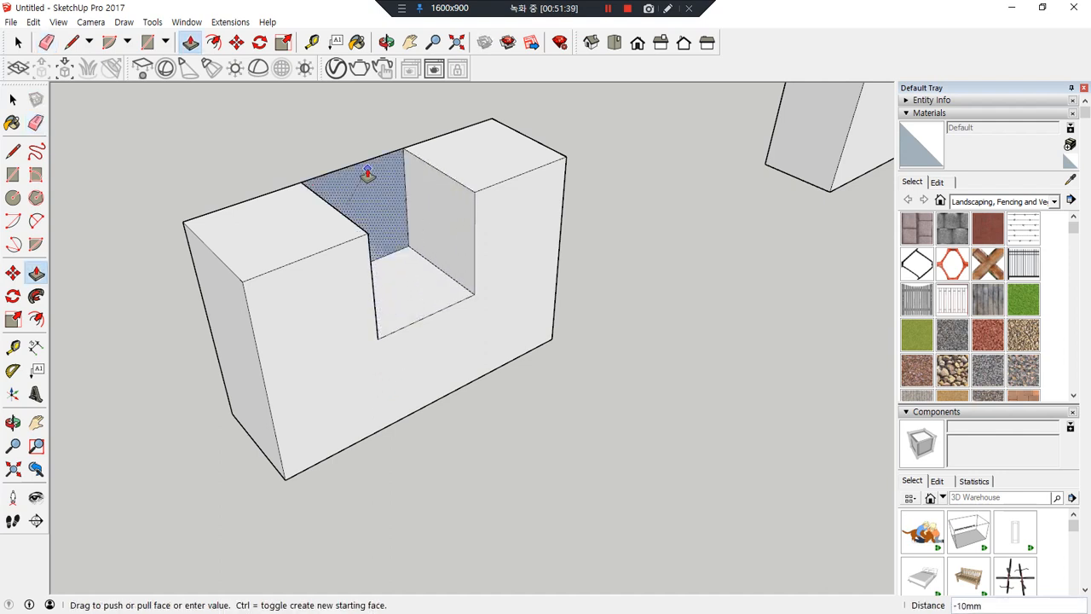
{"action": "left_click", "coordinate": [366, 174]}
- Draw a 10,10 mm rectangle inward from each upper corner of the third box's front face
{"action": "middle_click_drag", "start_coordinate": [438, 331], "coordinate": [546, 262]}
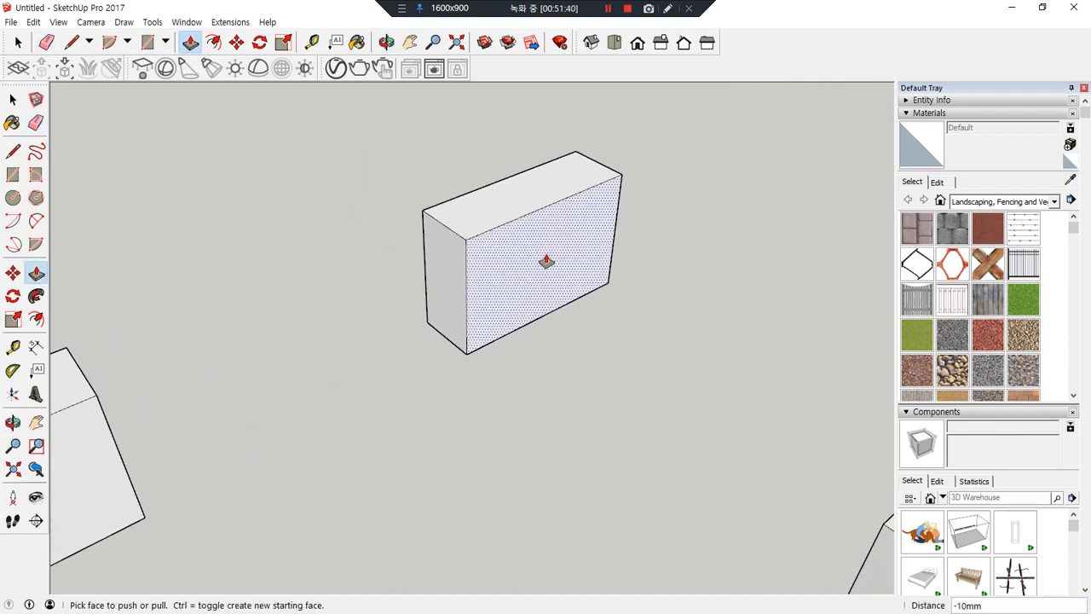
{"action": "scroll", "coordinate": [546, 262], "scroll_direction": "up", "scroll_amount": 3}
{"action": "key", "text": "r"}
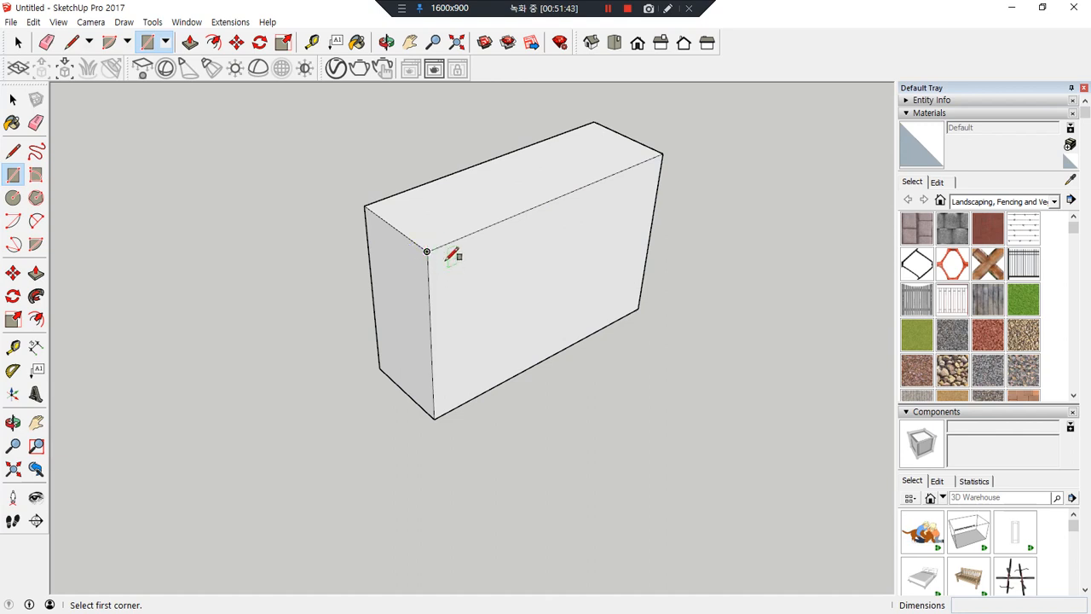
{"action": "left_click", "coordinate": [427, 251]}
{"action": "key", "text": "Escape"}
{"action": "left_click", "coordinate": [427, 251]}
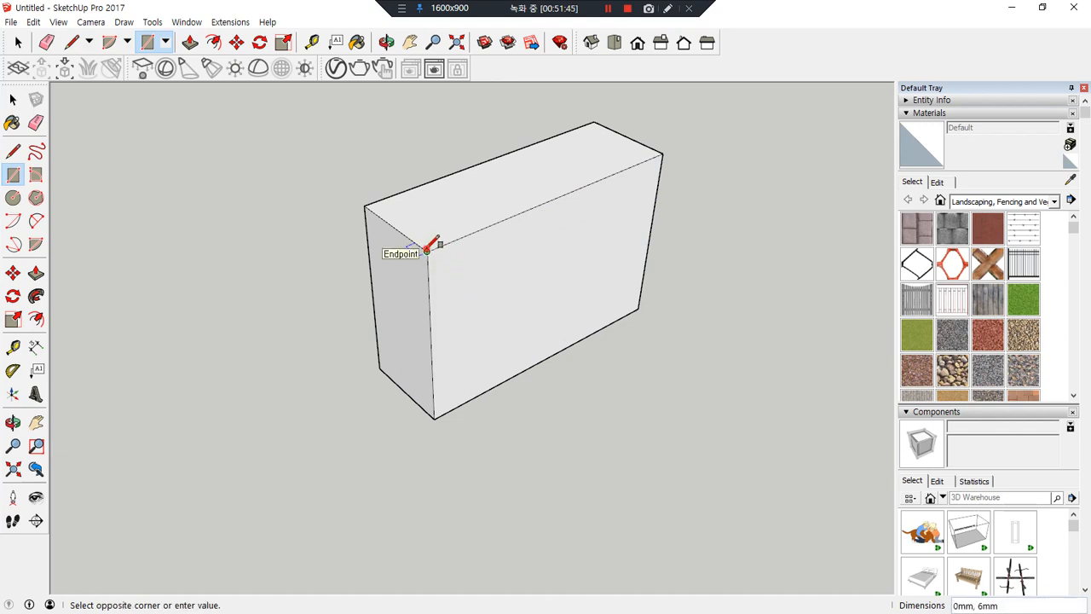
{"action": "left_click", "coordinate": [512, 270]}
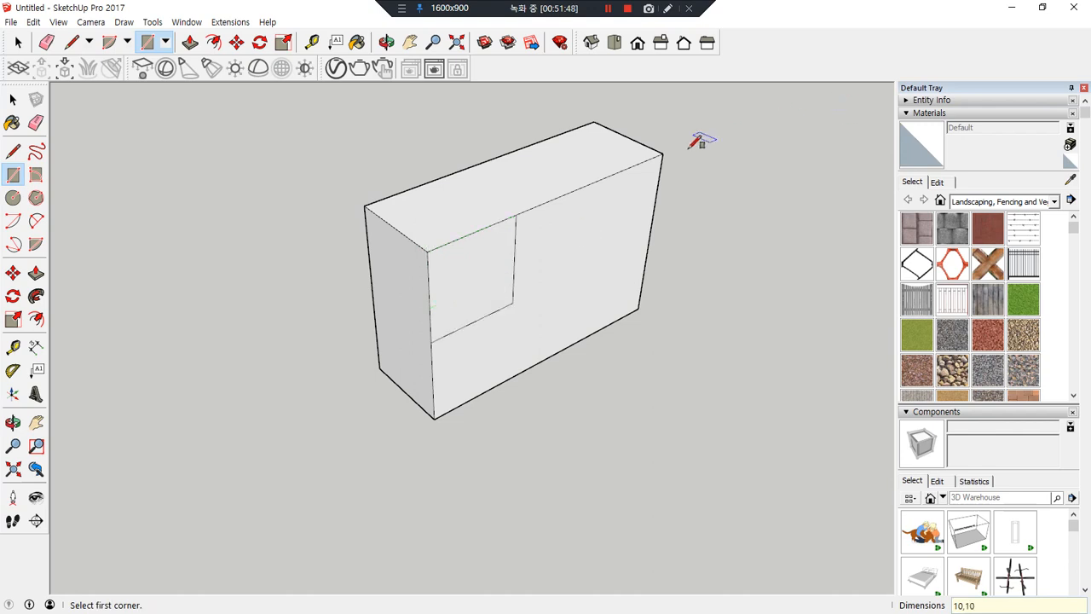
{"action": "left_click", "coordinate": [663, 153]}
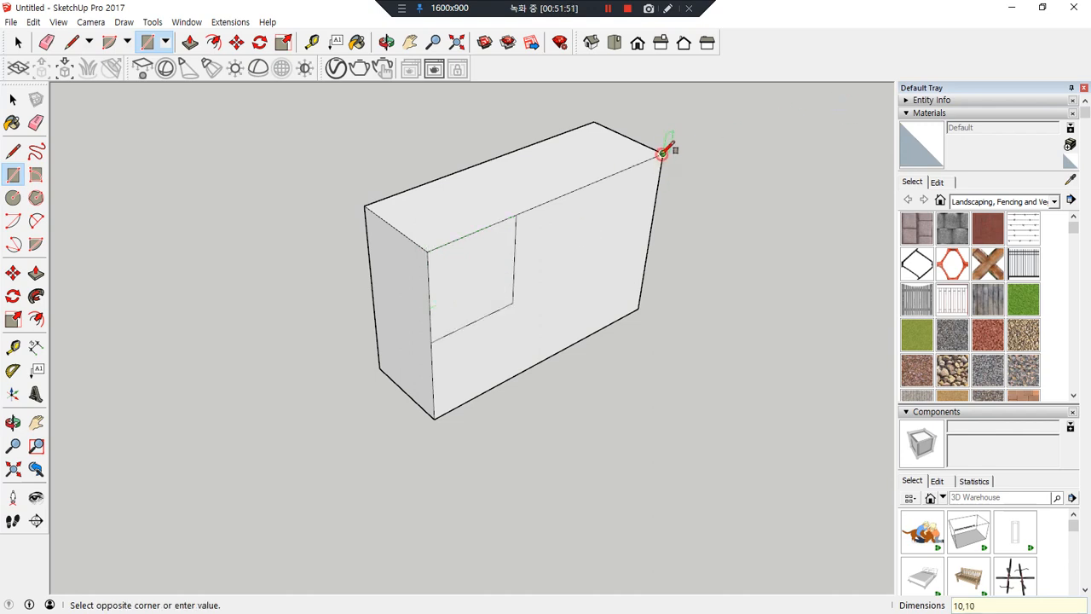
{"action": "type", "text": "10,10"}
{"action": "key", "text": "Return"}
- Push both corner squares 10 mm back through the box, leaving an inverted T shape
{"action": "key", "text": "p"}
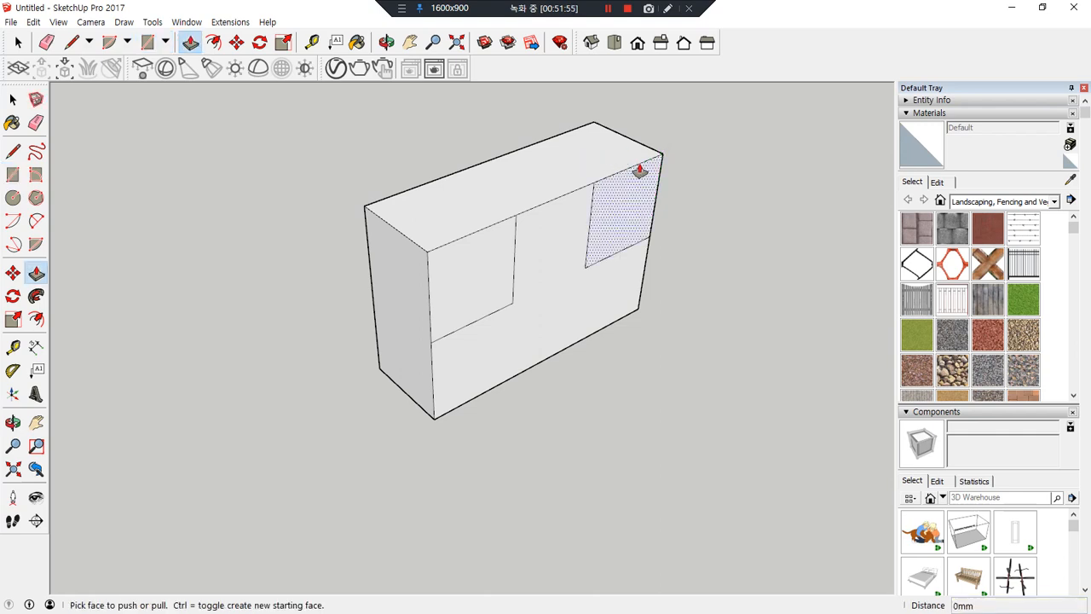
{"action": "left_click", "coordinate": [648, 180]}
{"action": "left_click", "coordinate": [565, 138]}
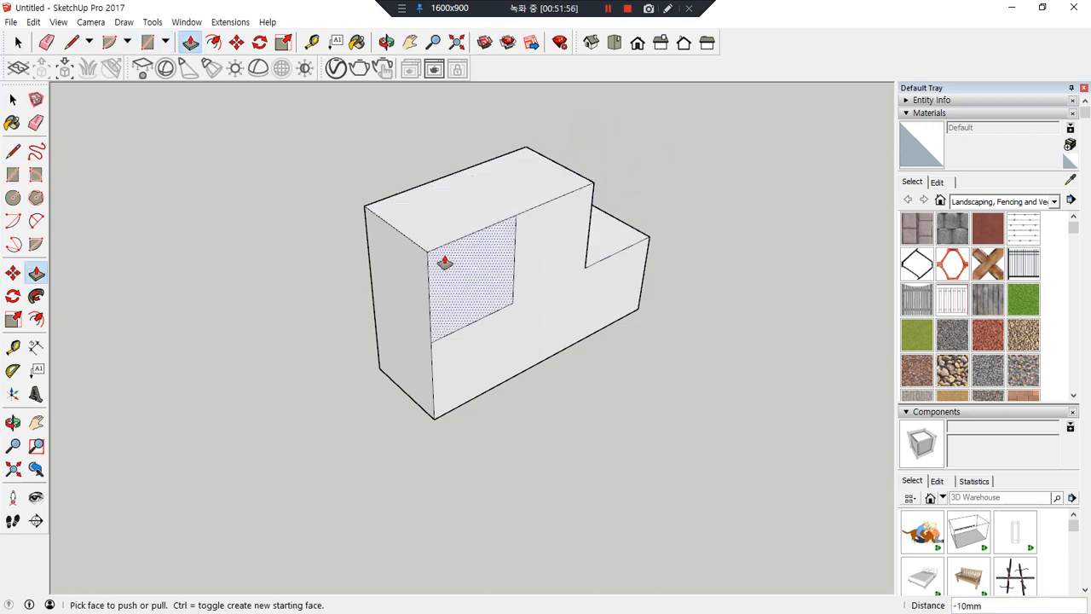
{"action": "left_click", "coordinate": [443, 258]}
{"action": "left_click", "coordinate": [388, 204]}
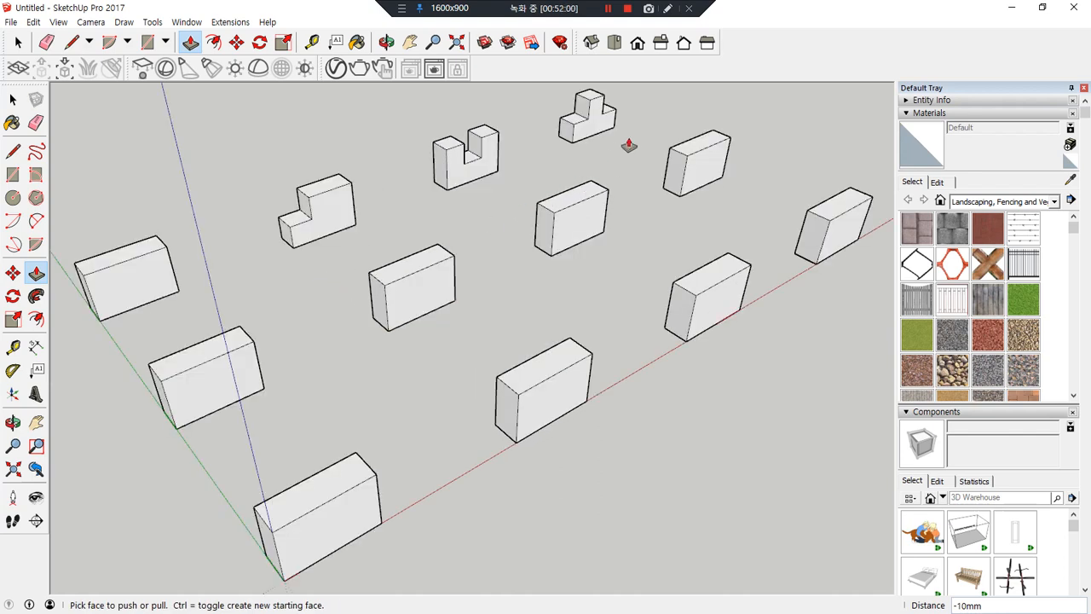
- Try to bevel the box on the green axis by cutting a diagonal between edge midpoints and pushing it 10 mm, and undo it
{"action": "mouse_move", "coordinate": [637, 130]}
{"action": "left_mouse_down"}
{"action": "mouse_move", "coordinate": [353, 263]}
{"action": "mouse_move", "coordinate": [170, 182]}
{"action": "mouse_move", "coordinate": [662, 137]}
{"action": "mouse_move", "coordinate": [594, 196]}
{"action": "left_mouse_up"}
{"action": "key", "text": "Escape"}
{"action": "scroll", "coordinate": [237, 419], "scroll_direction": "up", "scroll_amount": 2}
{"action": "scroll", "coordinate": [178, 378], "scroll_direction": "up", "scroll_amount": 3}
{"action": "mouse_move", "coordinate": [178, 378]}
{"action": "middle_mouse_down"}
{"action": "mouse_move", "coordinate": [190, 429]}
{"action": "mouse_move", "coordinate": [170, 397]}
{"action": "middle_mouse_up"}
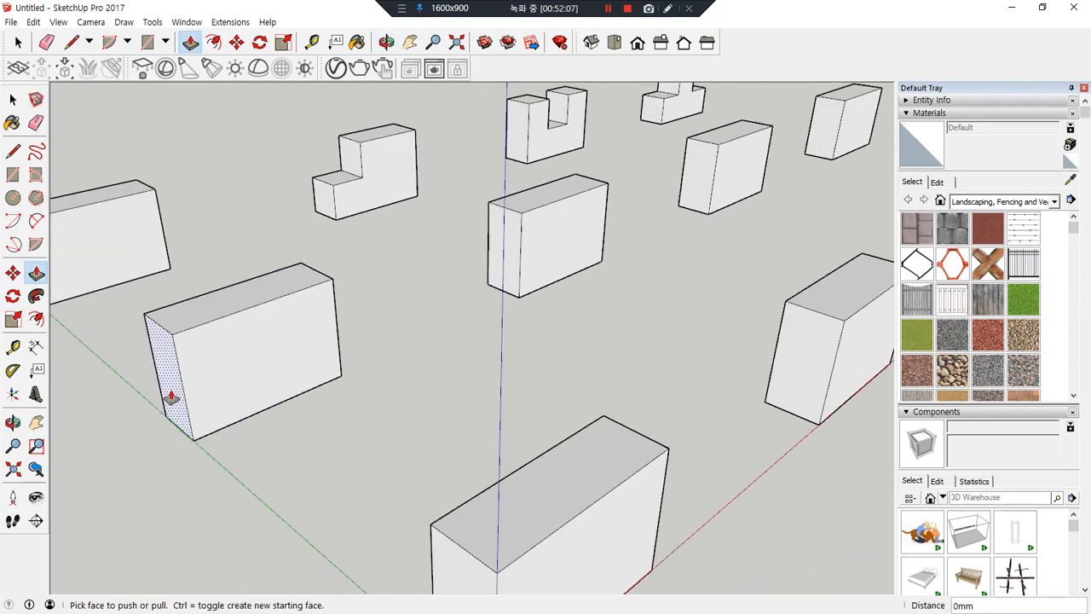
{"action": "scroll", "coordinate": [170, 397], "scroll_direction": "up", "scroll_amount": 3}
{"action": "key", "text": "l"}
{"action": "left_click", "coordinate": [300, 263]}
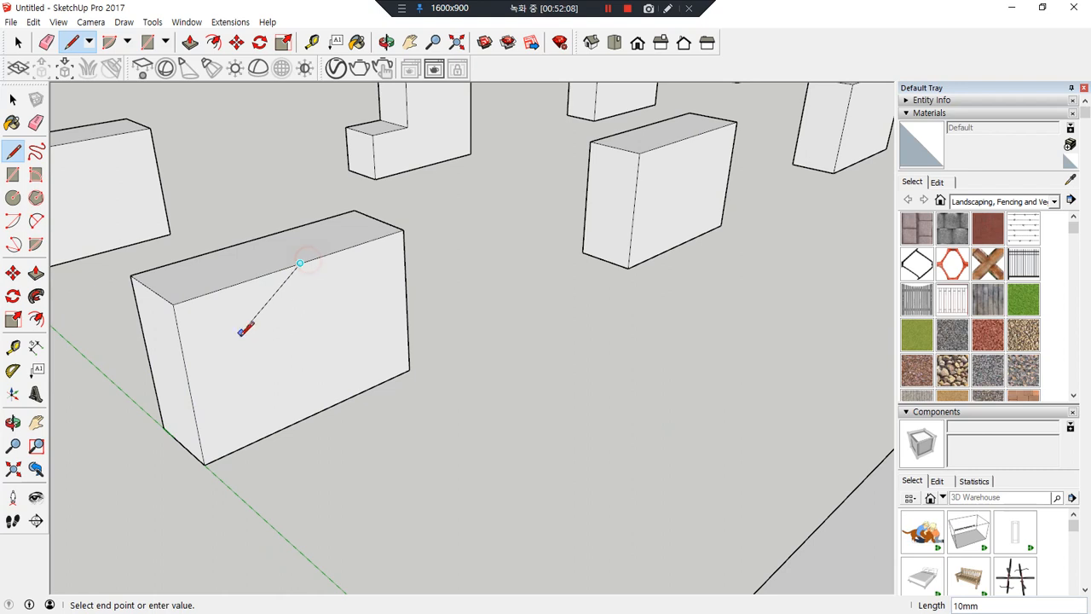
{"action": "left_click", "coordinate": [189, 388]}
{"action": "key", "text": "p"}
{"action": "left_click", "coordinate": [195, 343]}
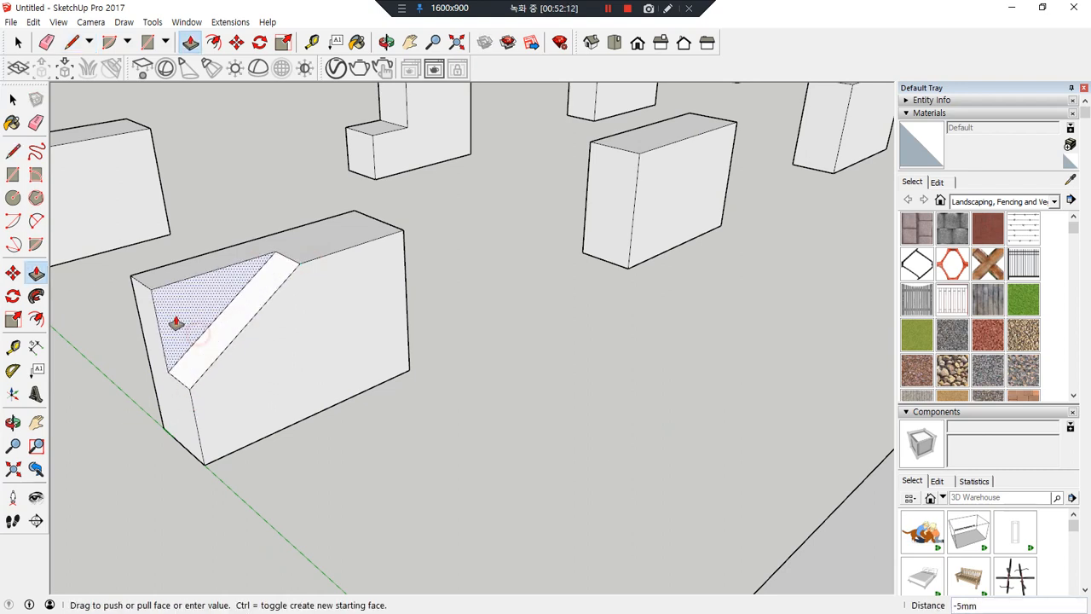
{"action": "left_click", "coordinate": [152, 292]}
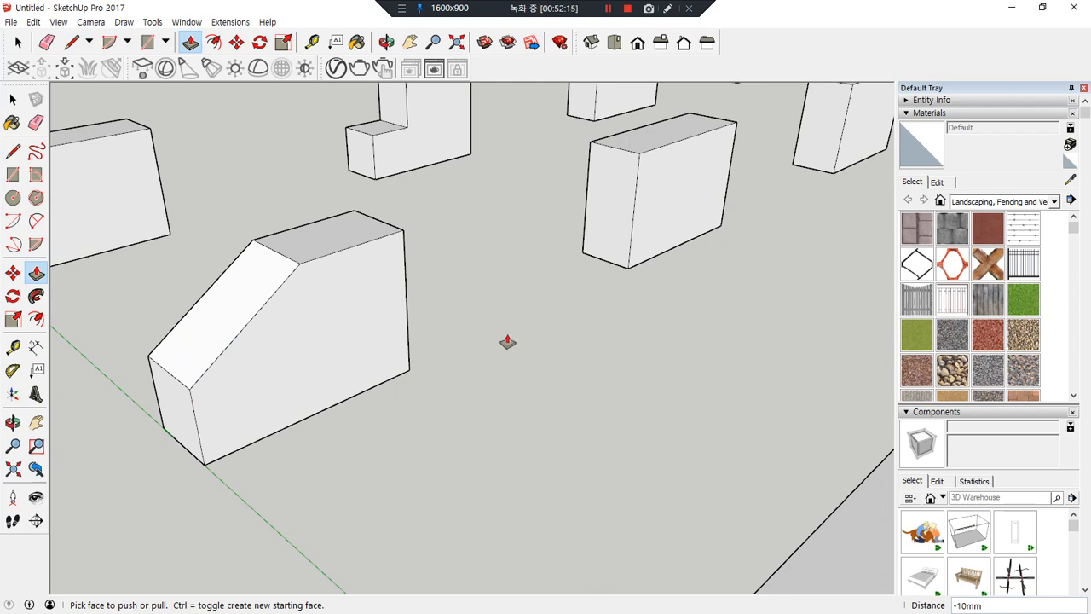
{"action": "key", "text": "ctrl+z"}
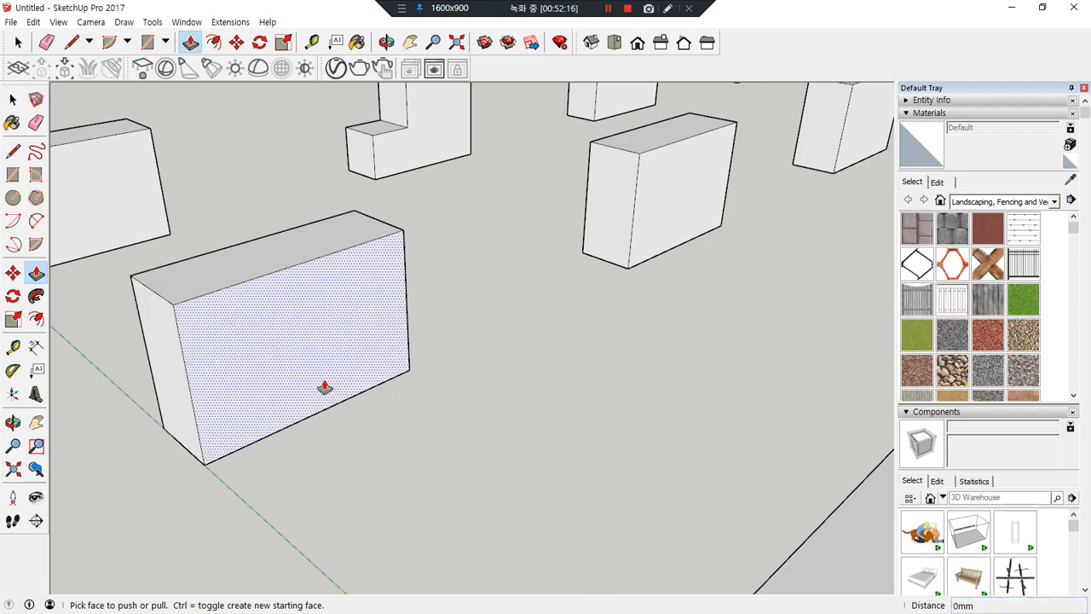
- Draw vertical and horizontal centre lines across the front face of the same box, from edge midpoint to edge midpoint
{"action": "scroll", "coordinate": [328, 379], "scroll_direction": "up", "scroll_amount": 1}
{"action": "key", "text": "l"}
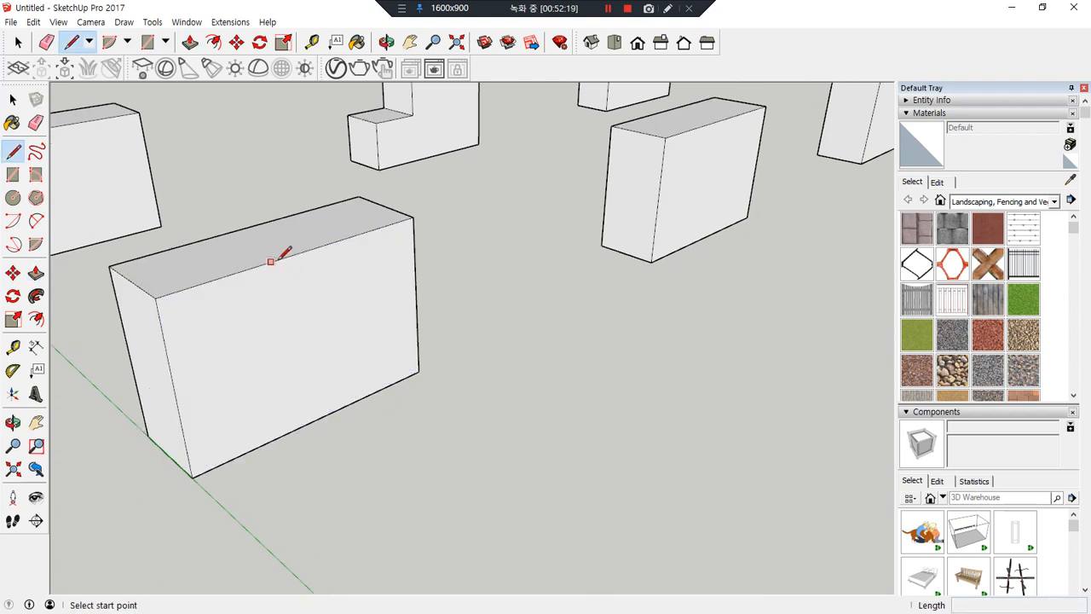
{"action": "left_click", "coordinate": [298, 252]}
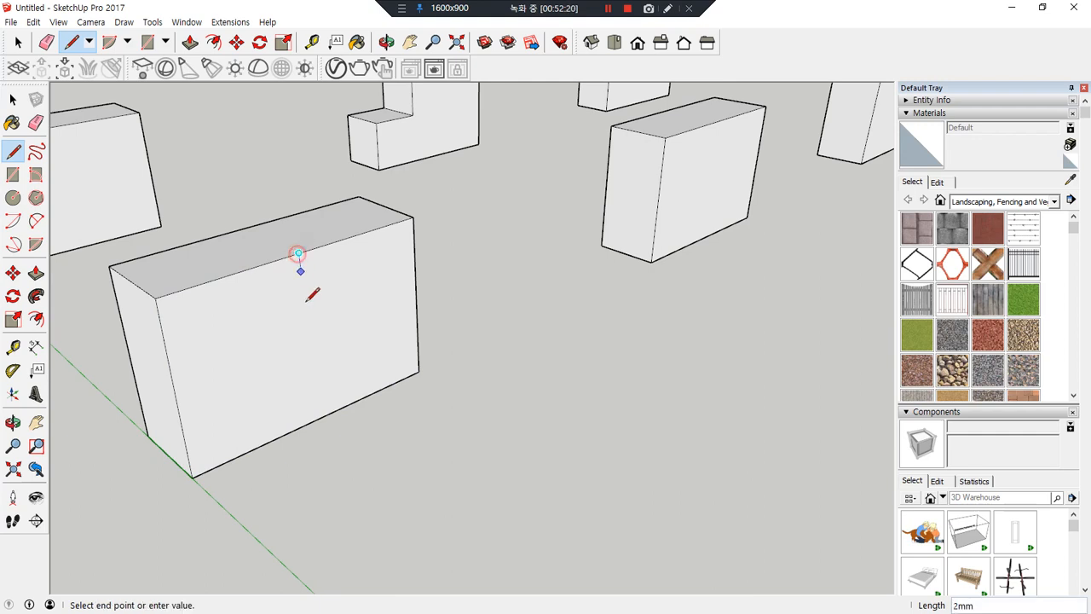
{"action": "left_click", "coordinate": [316, 415]}
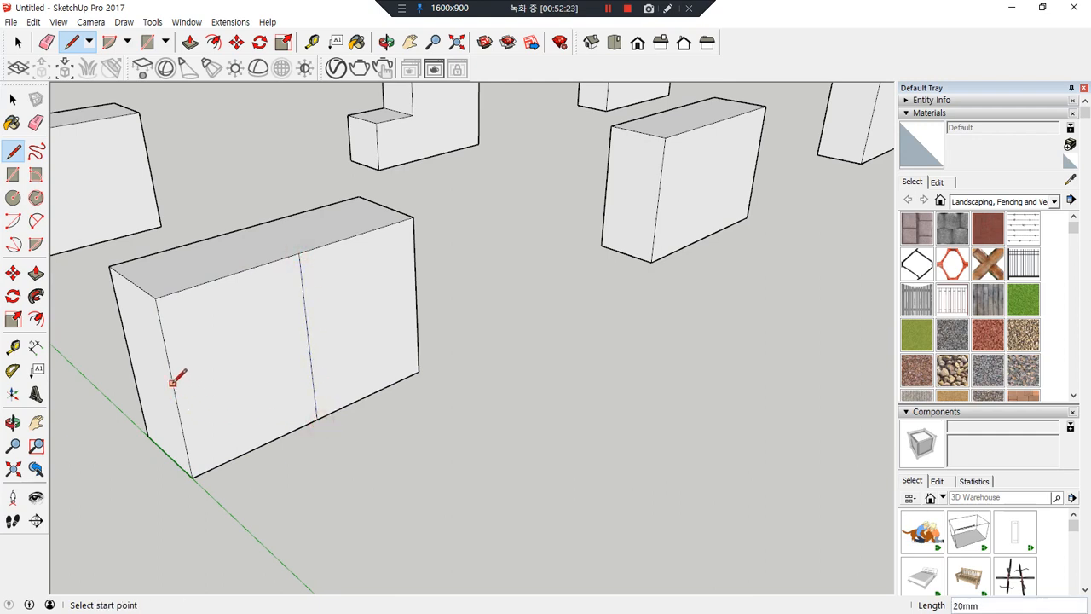
{"action": "left_click", "coordinate": [175, 392]}
{"action": "left_click", "coordinate": [416, 297]}
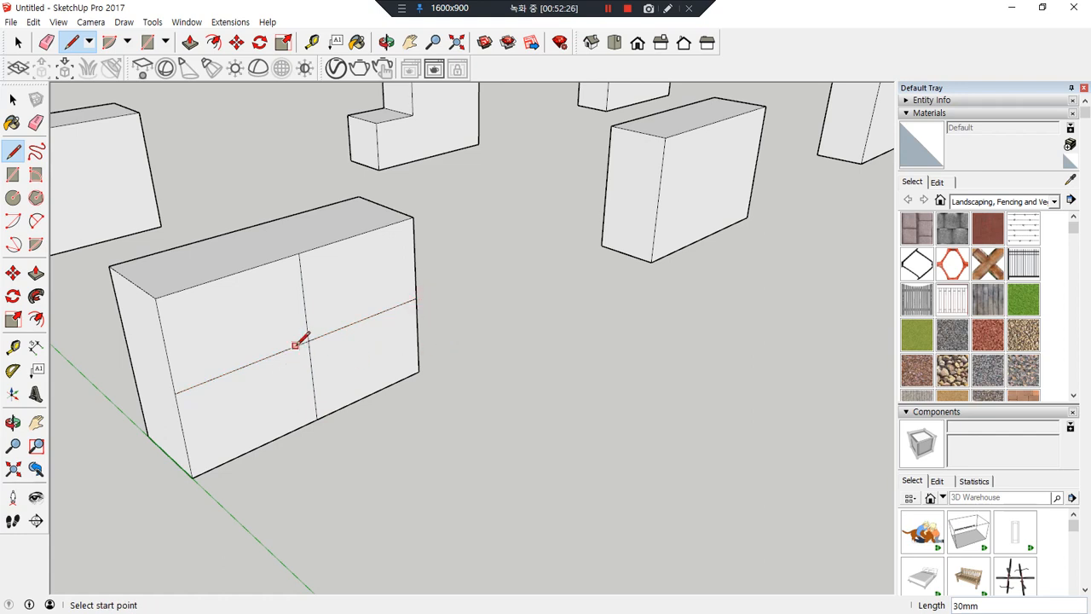
- Copy the upper half of the vertical centre line 5 mm sideways and the short horizontal segment halfway up the resulting strip
{"action": "key", "text": "m"}
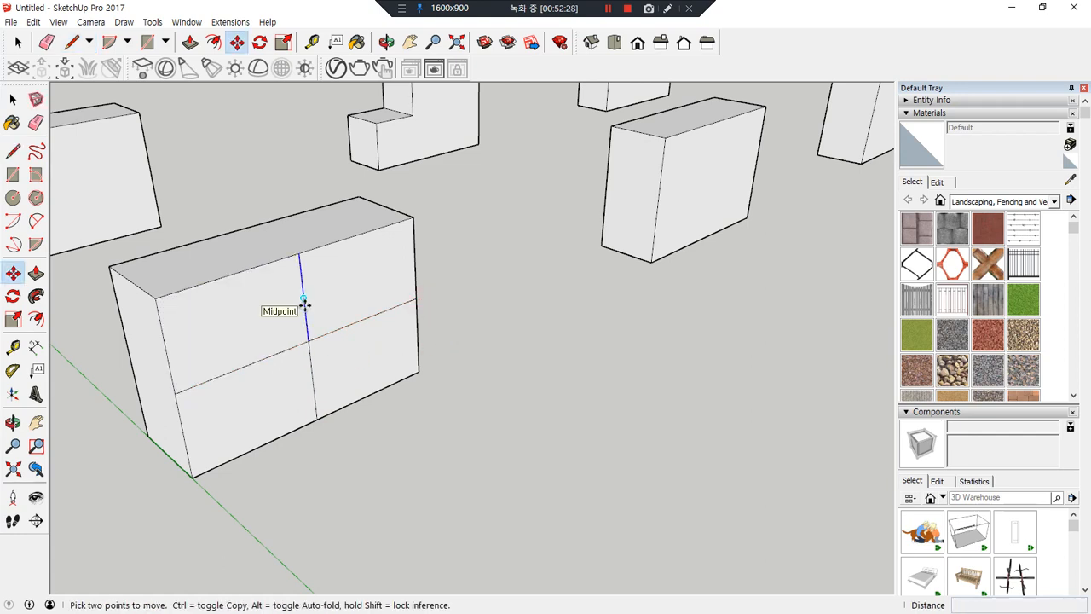
{"action": "left_click", "coordinate": [304, 302]}
{"action": "key", "text": "ctrl"}
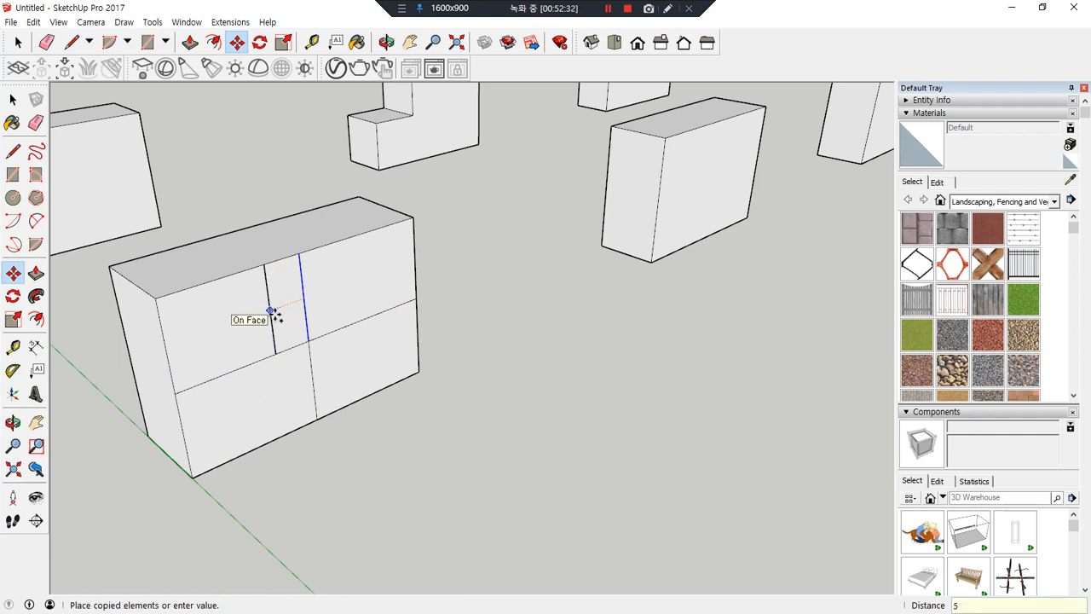
{"action": "left_click", "coordinate": [271, 312]}
{"action": "left_click", "coordinate": [289, 347]}
{"action": "key", "text": "ctrl"}
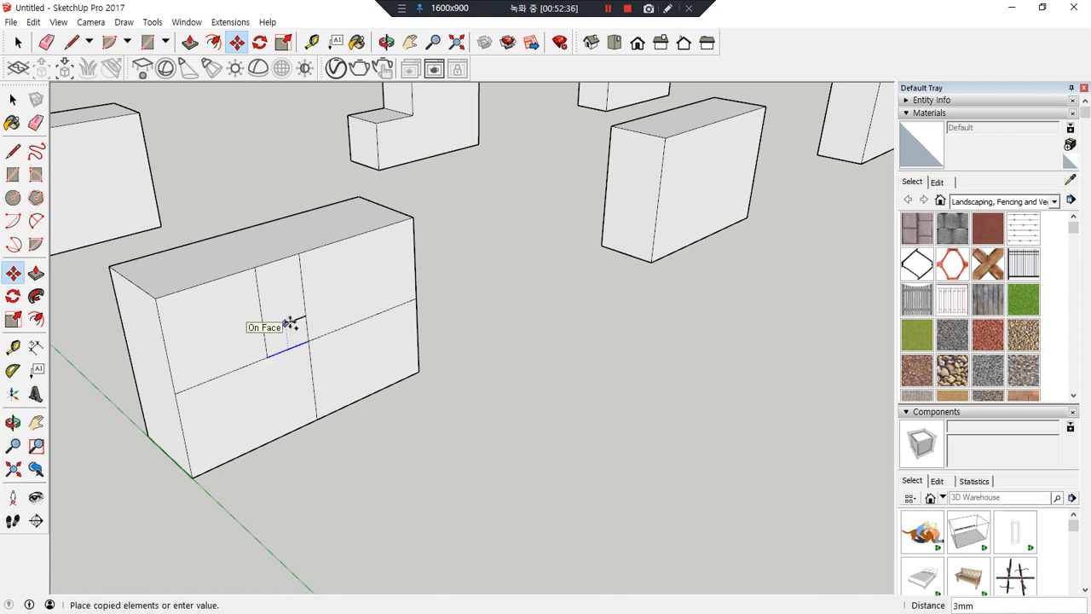
{"action": "key", "text": "Return"}
- Draw a 10,10 mm rectangle from the corner where the copied lines meet, centred on the front face
{"action": "key", "text": "r"}
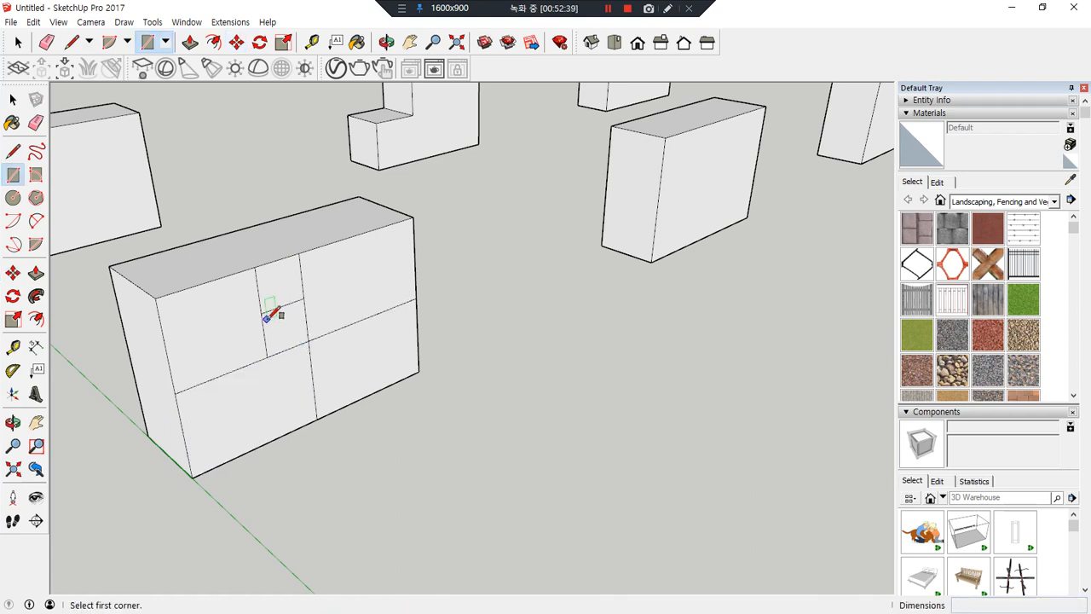
{"action": "left_click", "coordinate": [261, 313]}
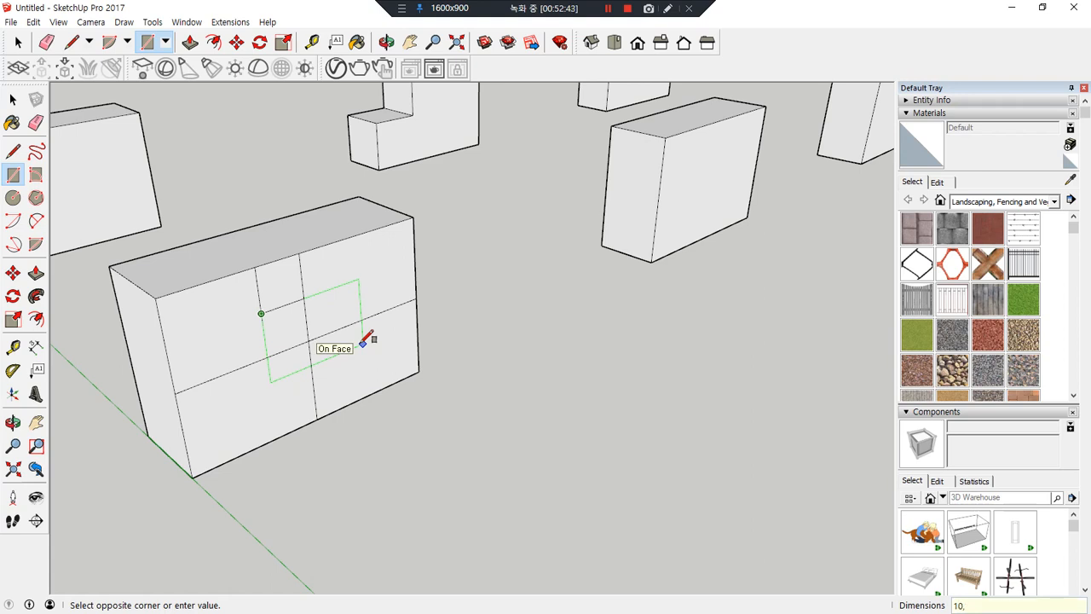
{"action": "key", "text": "Return"}
- Erase the centre lines and copied guide segments, leaving only the square on the box's front face
{"action": "key", "text": "e"}
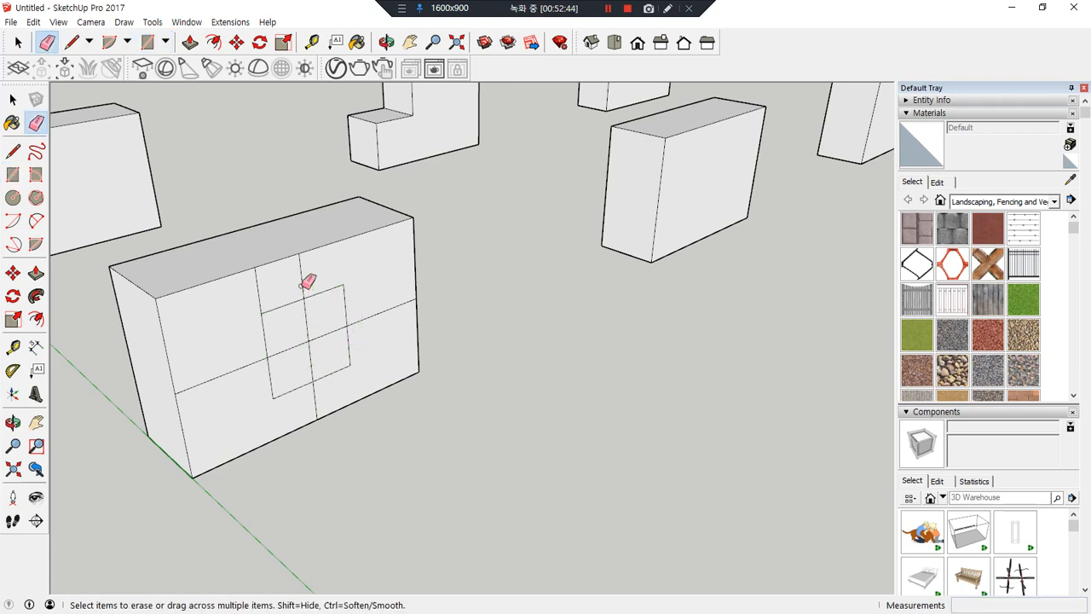
{"action": "left_click", "coordinate": [297, 285]}
{"action": "left_click", "coordinate": [241, 360]}
{"action": "left_click", "coordinate": [314, 397]}
{"action": "left_click", "coordinate": [360, 322]}
{"action": "mouse_move", "coordinate": [319, 343]}
{"action": "left_mouse_down"}
{"action": "mouse_move", "coordinate": [306, 343]}
{"action": "mouse_move", "coordinate": [310, 358]}
{"action": "left_mouse_up"}
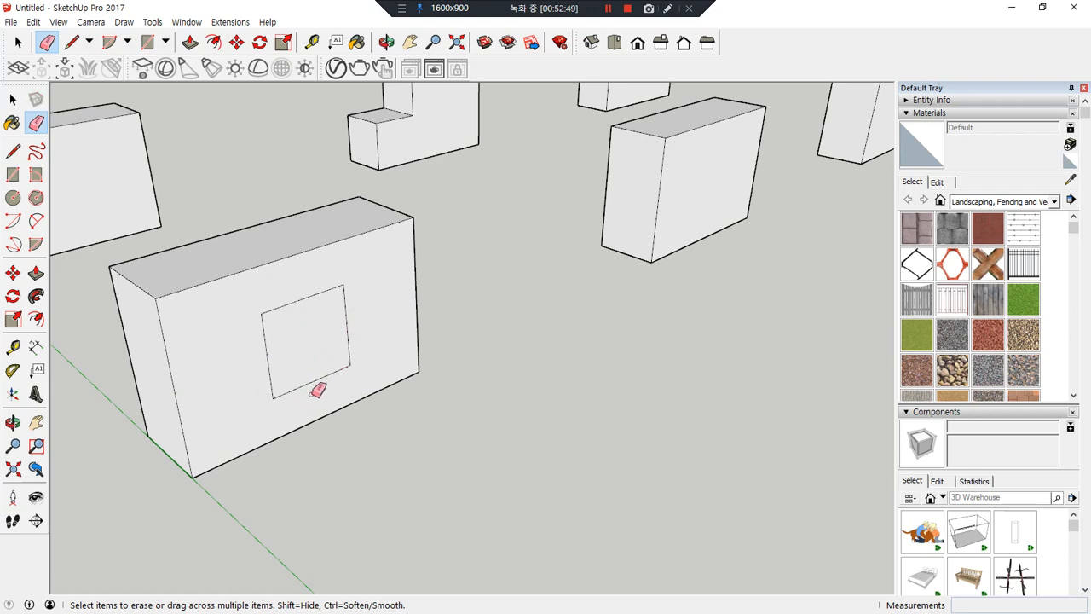
- Push the centred square 10 mm back through the box to cut a square hole
{"action": "key", "text": "p"}
{"action": "left_click", "coordinate": [304, 341]}
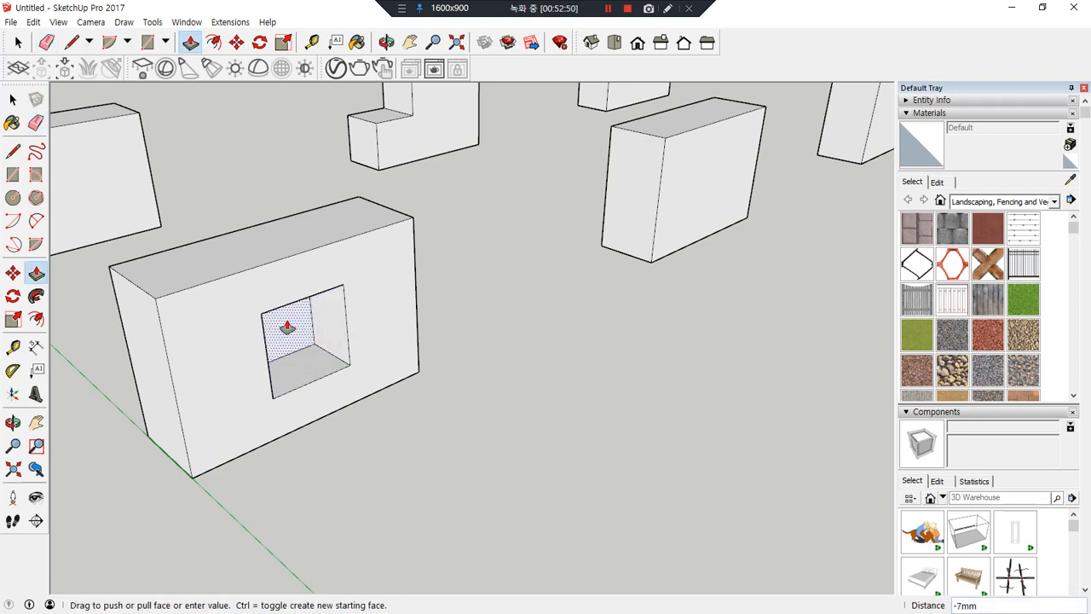
{"action": "left_click", "coordinate": [277, 349]}
- Draw a diagonal between the top and side edge midpoints of the next box's front face and push the corner triangle through
{"action": "middle_click_drag", "start_coordinate": [281, 390], "coordinate": [210, 383]}
{"action": "mouse_move", "coordinate": [674, 212]}
{"action": "middle_mouse_down"}
{"action": "mouse_move", "coordinate": [372, 378]}
{"action": "mouse_move", "coordinate": [469, 319]}
{"action": "middle_mouse_up"}
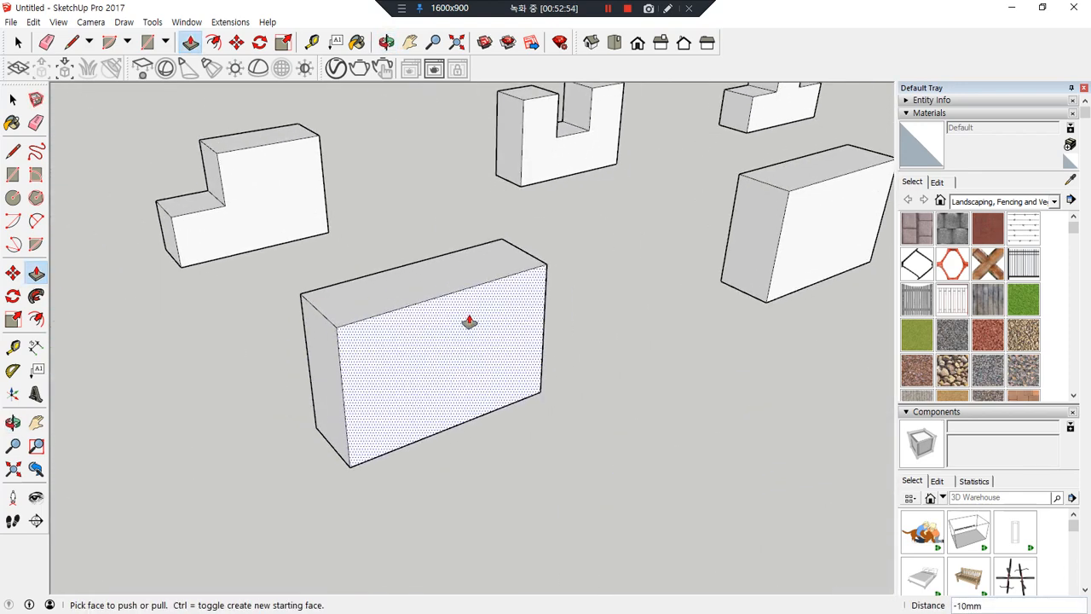
{"action": "key", "text": "l"}
{"action": "left_click", "coordinate": [449, 293]}
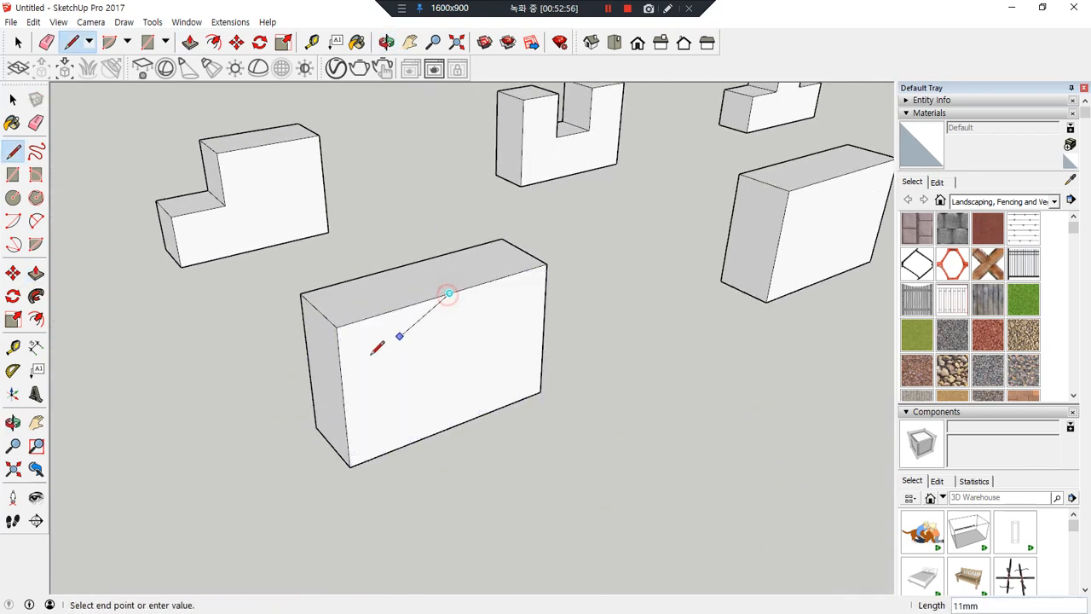
{"action": "left_click", "coordinate": [344, 400]}
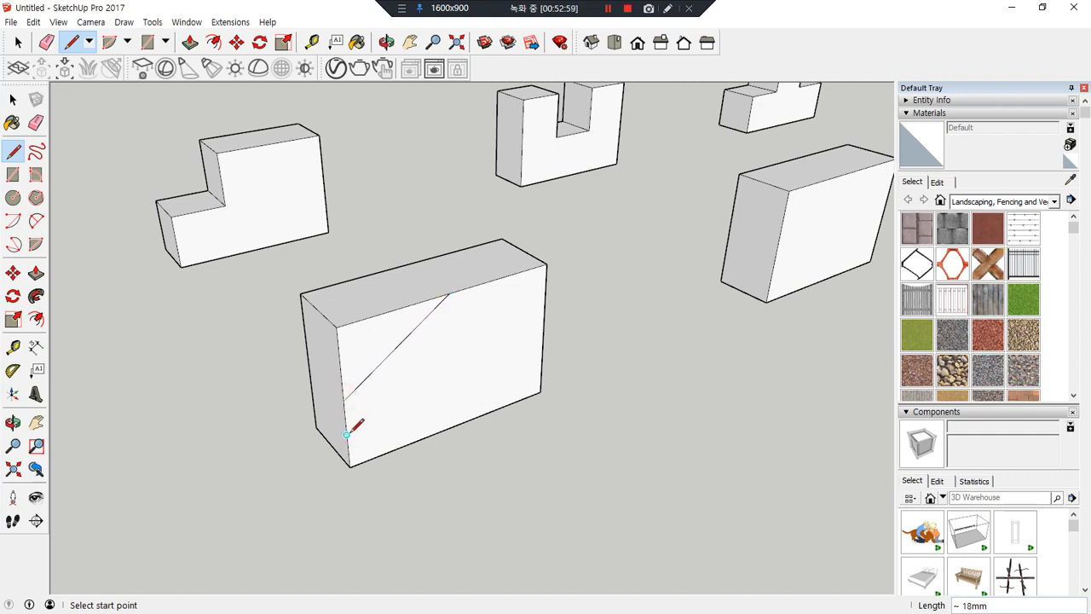
{"action": "key", "text": "p"}
{"action": "left_click", "coordinate": [373, 345]}
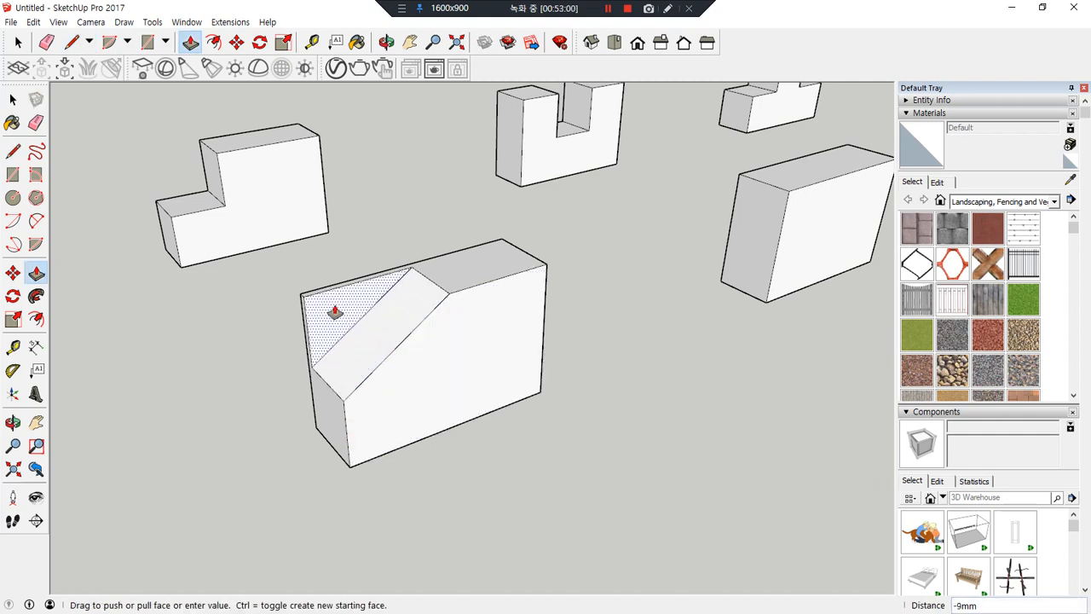
{"action": "left_click", "coordinate": [340, 351]}
- Draw diagonals across the top, front and side faces of the box in front of the U-shaped block, forming a connected triangle
{"action": "middle_click_drag", "start_coordinate": [730, 299], "coordinate": [455, 383]}
{"action": "scroll", "coordinate": [443, 377], "scroll_direction": "up", "scroll_amount": 2}
{"action": "key", "text": "l"}
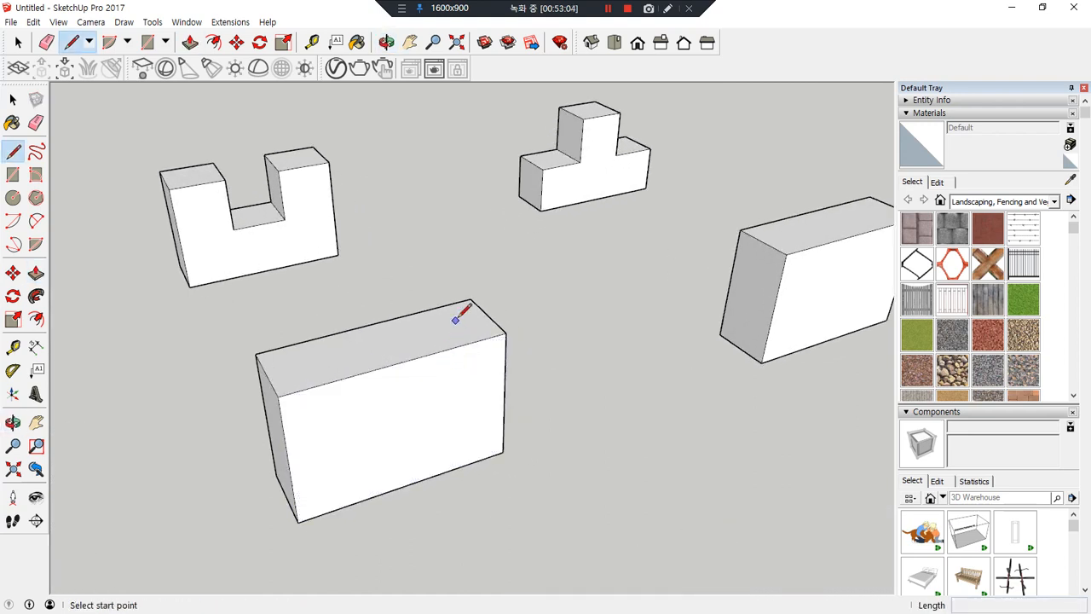
{"action": "left_click", "coordinate": [471, 299]}
{"action": "left_click", "coordinate": [277, 397]}
{"action": "left_click", "coordinate": [277, 397]}
{"action": "left_click", "coordinate": [504, 453]}
{"action": "middle_click_drag", "start_coordinate": [503, 453], "coordinate": [264, 423]}
{"action": "left_click", "coordinate": [278, 399]}
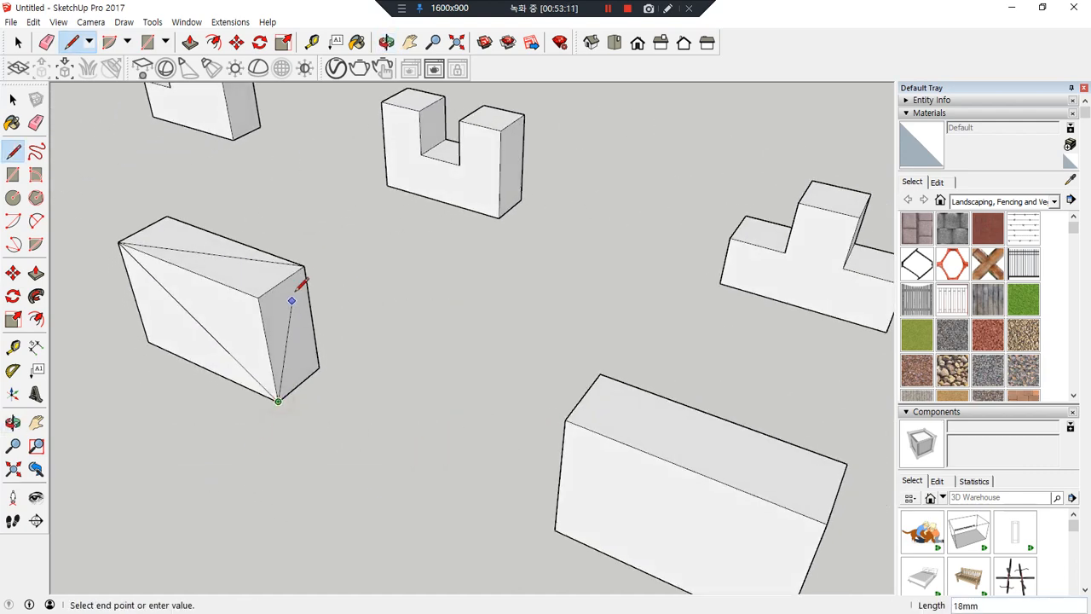
{"action": "left_click", "coordinate": [303, 267]}
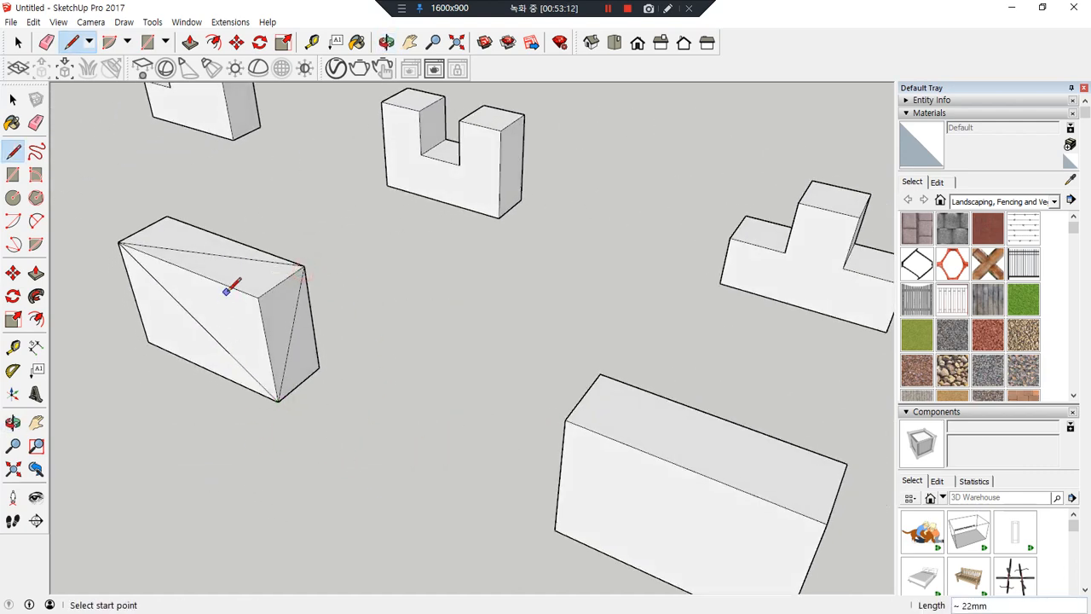
- Erase the edges meeting at the corner outside the diagonals to slice that corner off the box
{"action": "key", "text": "e"}
{"action": "left_click", "coordinate": [245, 290]}
{"action": "left_click", "coordinate": [261, 309]}
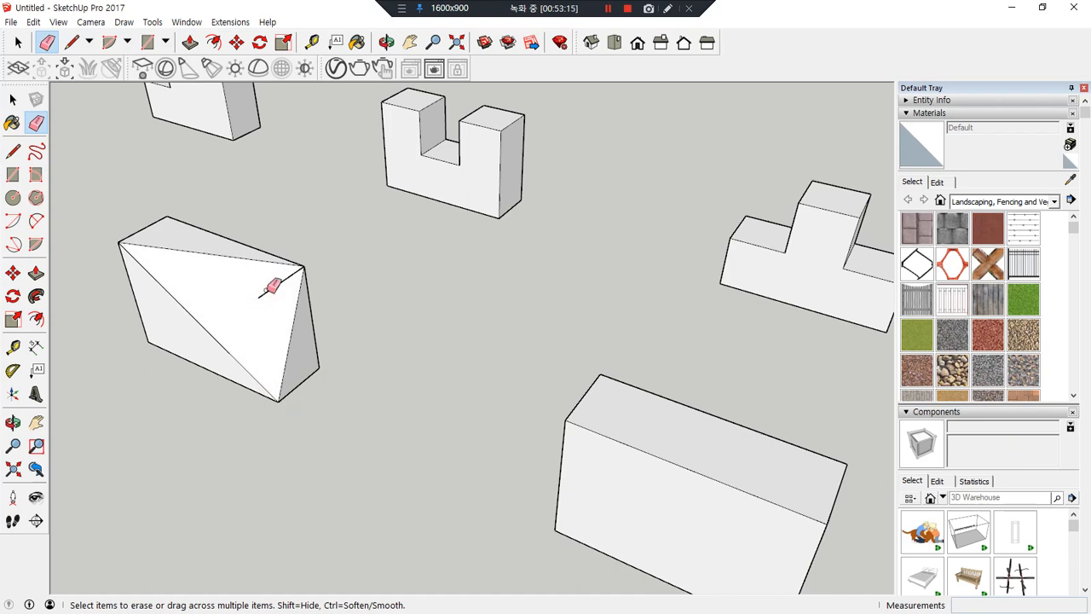
- Draw a vertical centre line on the front face of the box in front of the inverted T block
{"action": "mouse_move", "coordinate": [183, 402]}
{"action": "middle_mouse_down"}
{"action": "mouse_move", "coordinate": [139, 319]}
{"action": "mouse_move", "coordinate": [509, 378]}
{"action": "mouse_move", "coordinate": [438, 383]}
{"action": "mouse_move", "coordinate": [429, 319]}
{"action": "middle_mouse_up"}
{"action": "scroll", "coordinate": [428, 341], "scroll_direction": "up", "scroll_amount": 3}
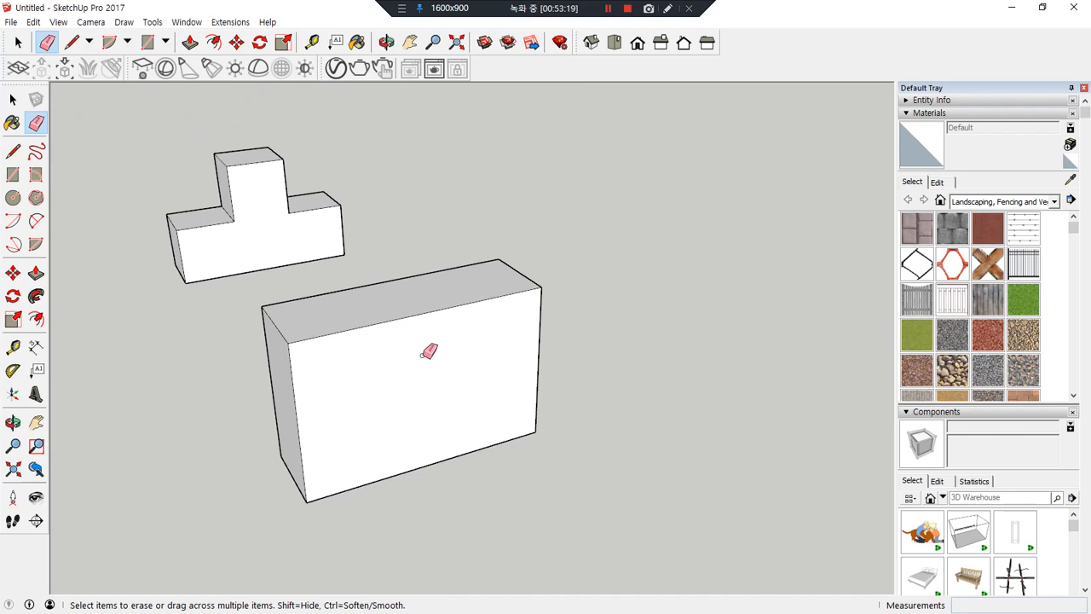
{"action": "key", "text": "l"}
{"action": "left_click", "coordinate": [423, 312]}
{"action": "left_click", "coordinate": [427, 464]}
- Copy the vertical centre line 5 mm to one side and move the original 5 mm to the other side
{"action": "key", "text": "m"}
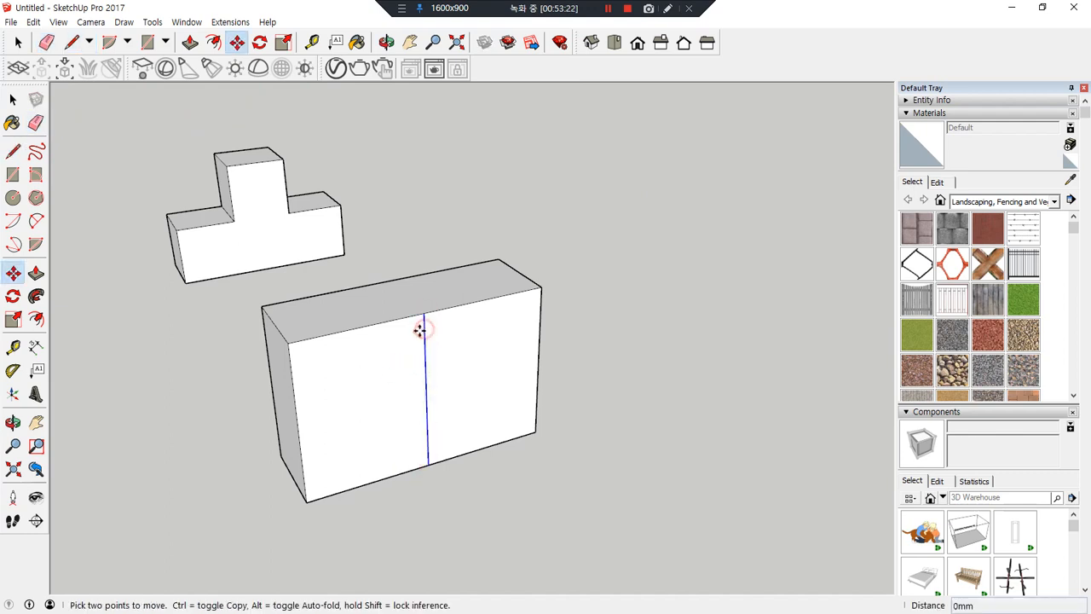
{"action": "left_click", "coordinate": [423, 327]}
{"action": "key", "text": "ctrl"}
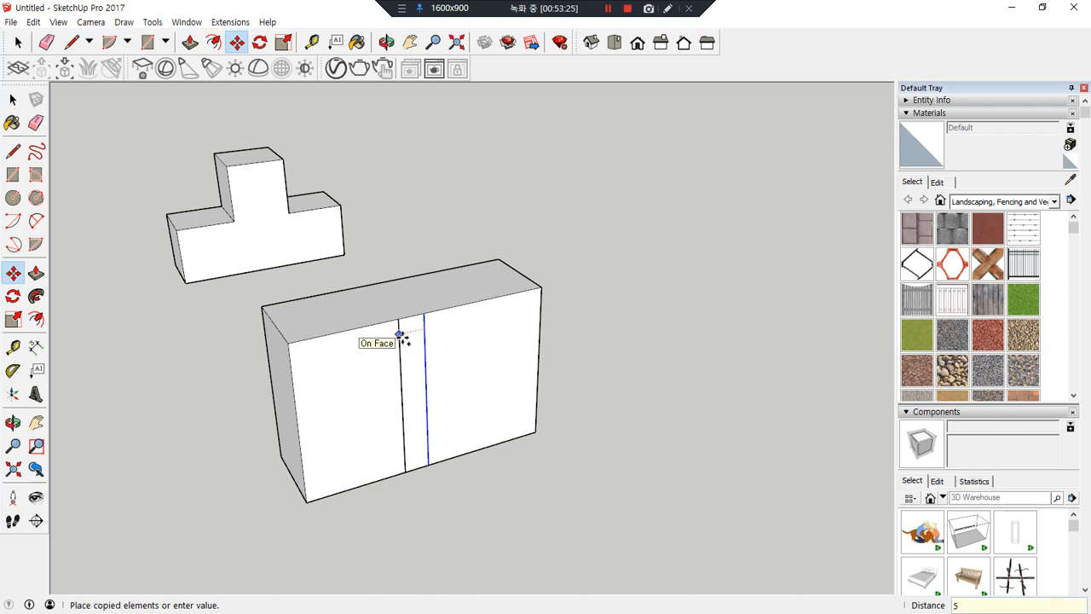
{"action": "key", "text": "Return"}
{"action": "left_click_drag", "start_coordinate": [426, 341], "coordinate": [440, 338]}
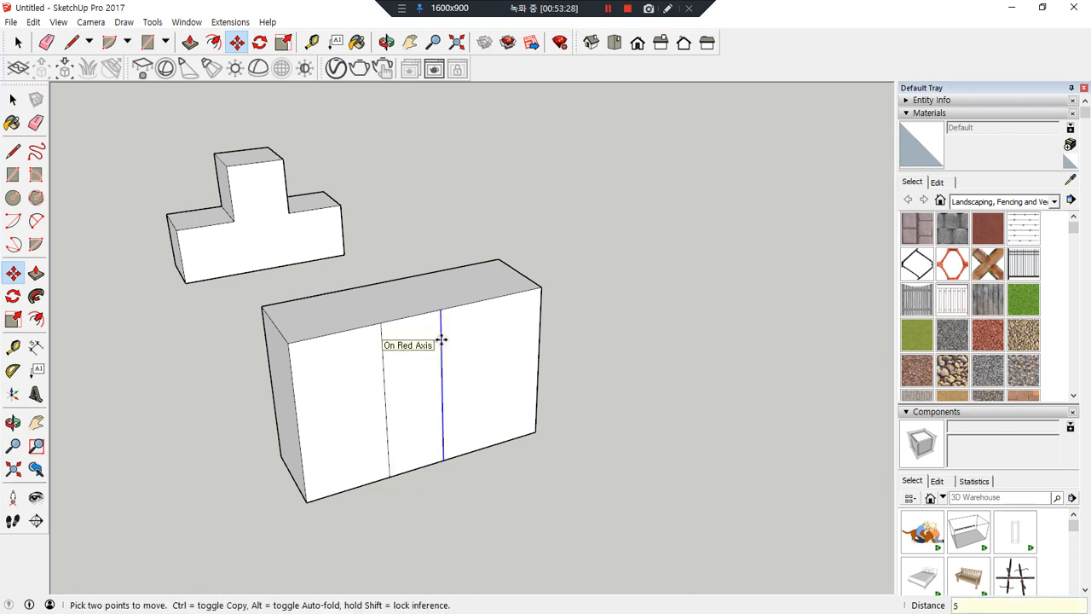
{"action": "type", "text": "5"}
{"action": "key", "text": "Return"}
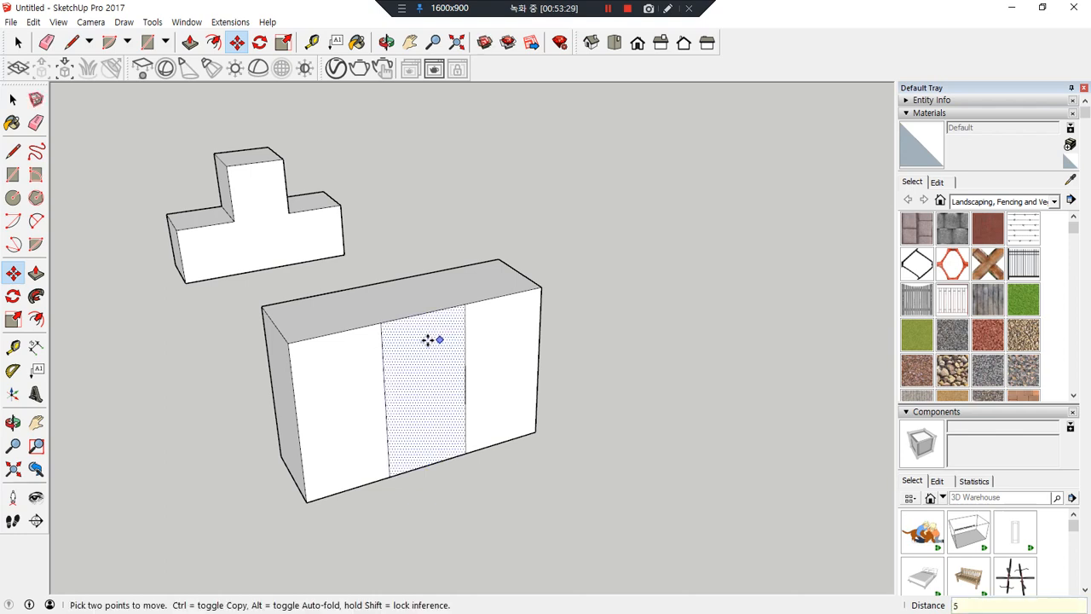
- Connect the midpoints of the two vertical lines with a horizontal line and erase the segments below it
{"action": "key", "text": "l"}
{"action": "left_click", "coordinate": [386, 401]}
{"action": "left_click", "coordinate": [464, 383]}
{"action": "key", "text": "e"}
{"action": "left_click_drag", "start_coordinate": [472, 404], "coordinate": [385, 422]}
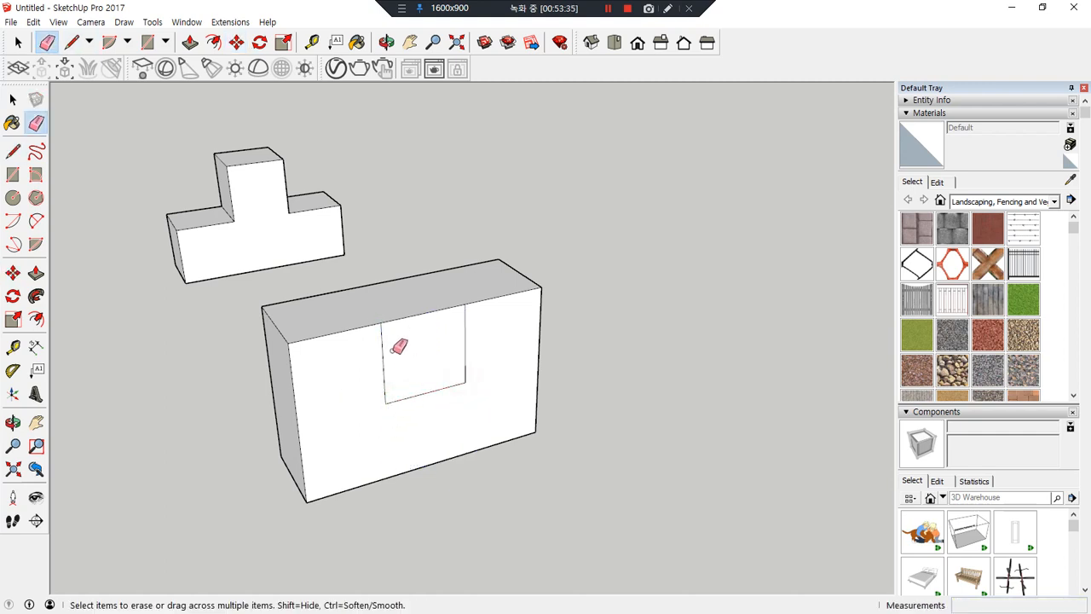
- Push the upper middle square 5 mm into the box to cut a half-depth notch
{"action": "key", "text": "p"}
{"action": "left_click", "coordinate": [392, 343]}
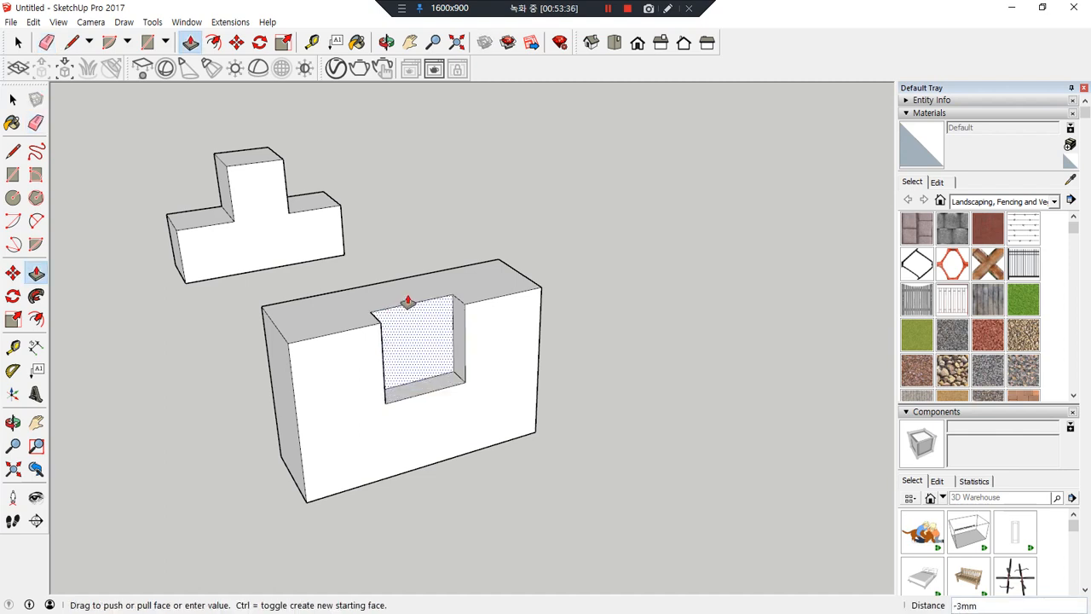
{"action": "key", "text": "Return"}
- Draw vertical and horizontal centre lines across the front face of the box at the origin
{"action": "scroll", "coordinate": [418, 403], "scroll_direction": "down", "scroll_amount": 8}
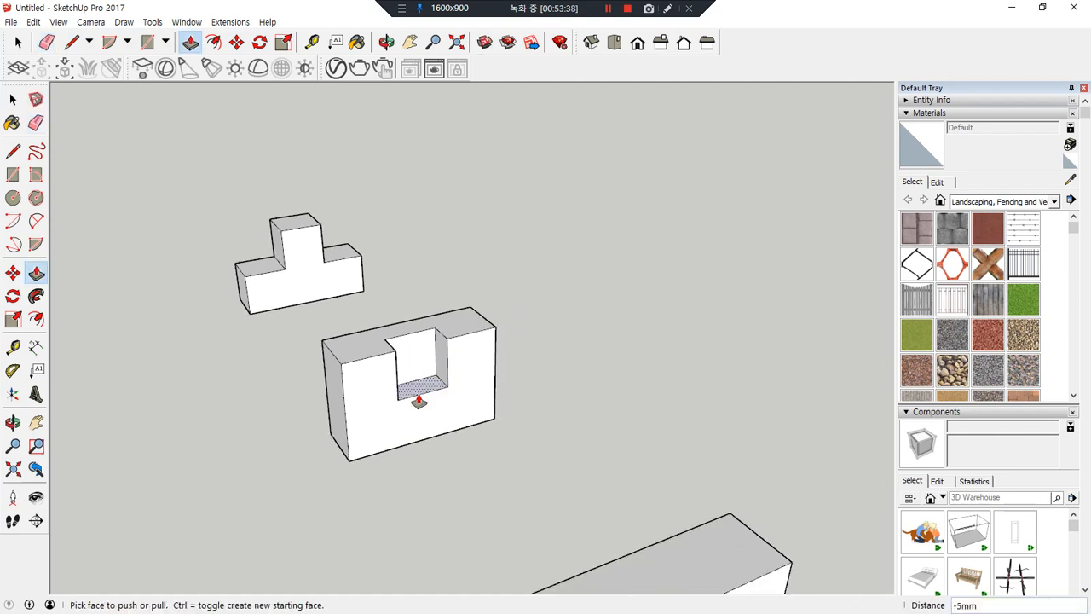
{"action": "middle_click_drag", "start_coordinate": [158, 468], "coordinate": [472, 347], "text": "shift"}
{"action": "key", "text": "p"}
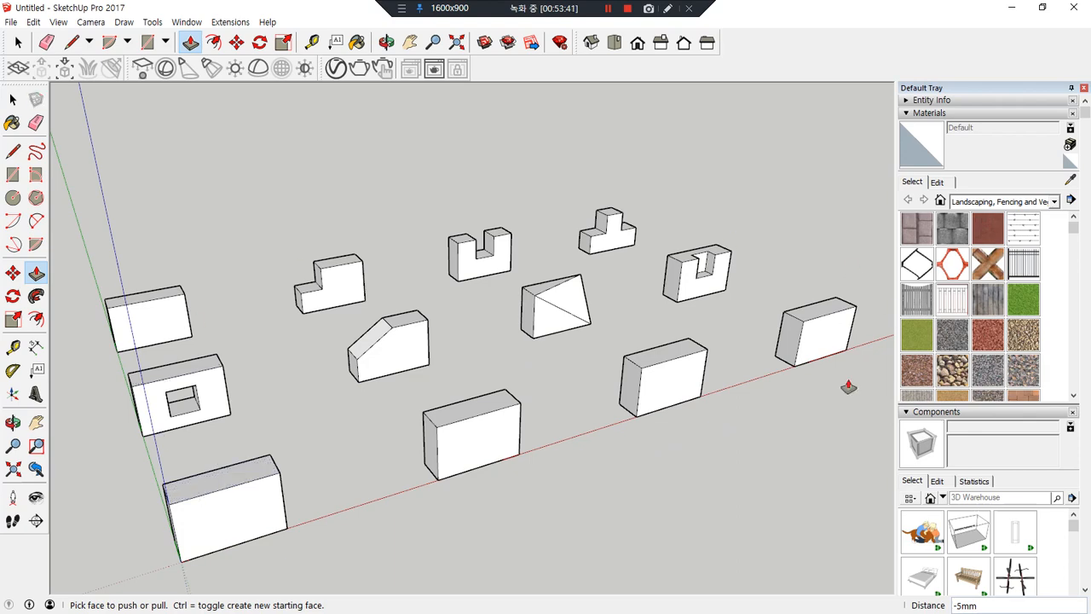
{"action": "key", "text": "m"}
{"action": "scroll", "coordinate": [329, 401], "scroll_direction": "up", "scroll_amount": 5}
{"action": "middle_click_drag", "start_coordinate": [329, 401], "coordinate": [329, 261]}
{"action": "scroll", "coordinate": [401, 334], "scroll_direction": "up", "scroll_amount": 3}
{"action": "key", "text": "l"}
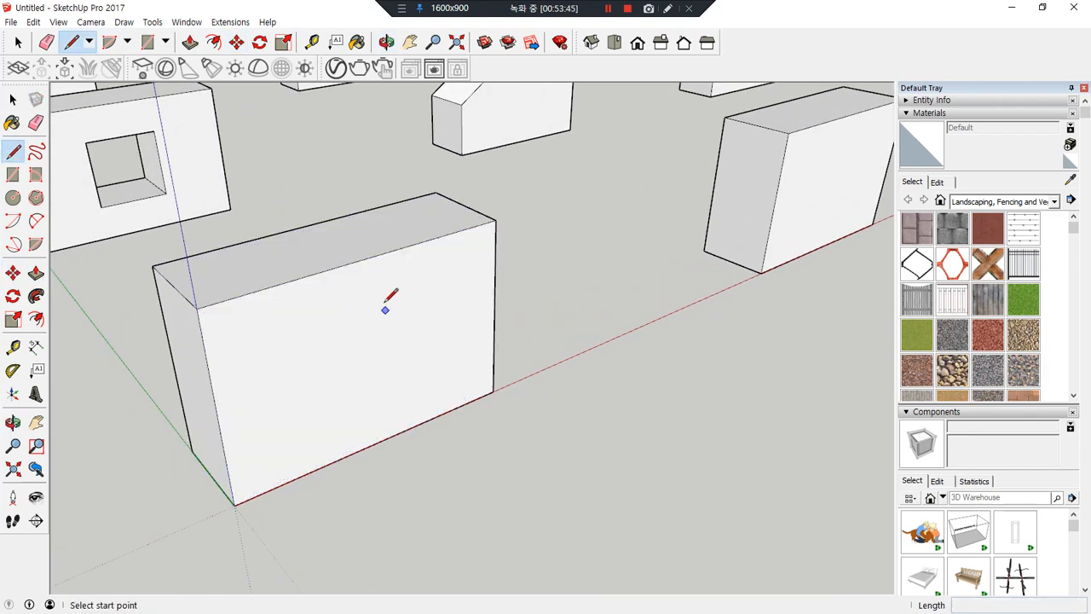
{"action": "left_click", "coordinate": [362, 259]}
{"action": "left_click", "coordinate": [377, 441]}
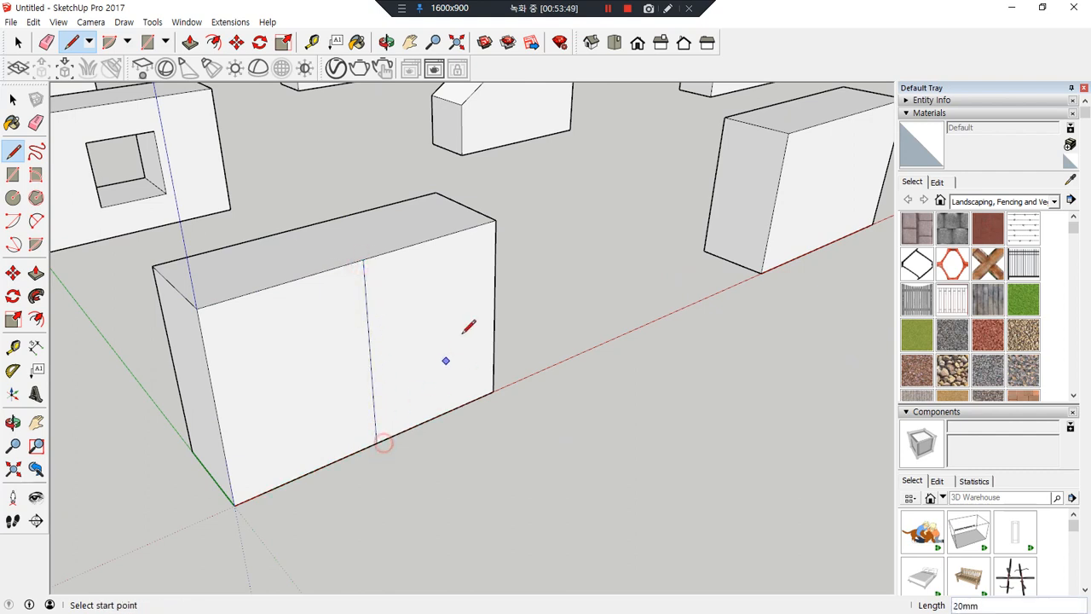
{"action": "left_click", "coordinate": [494, 311]}
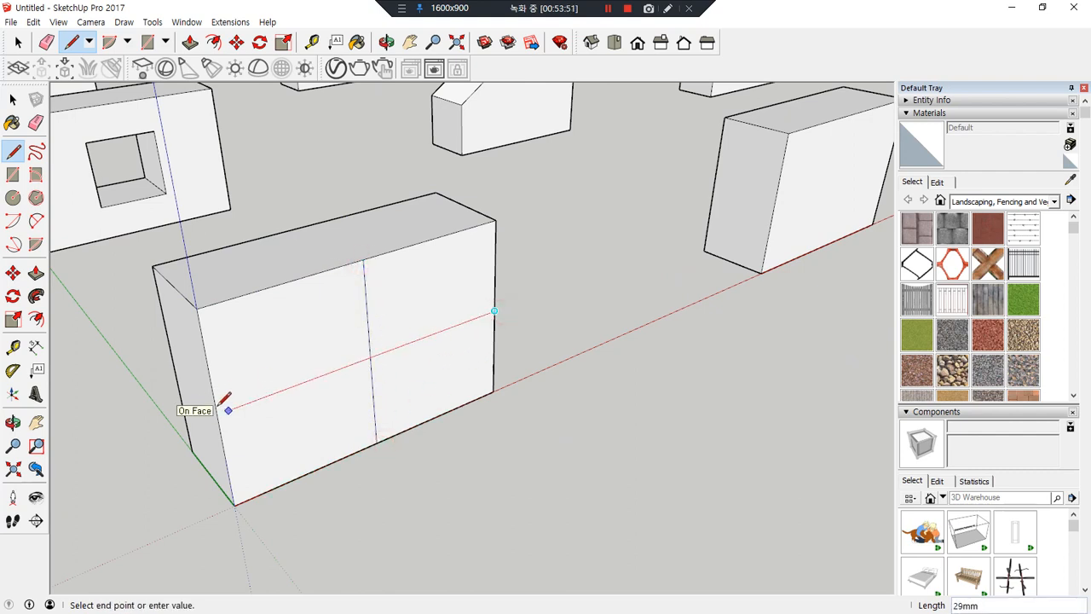
{"action": "left_click", "coordinate": [218, 408]}
- Copy the horizontal line's left half halfway up to the top edge, and the adjoining vertical segment the same distance to the left
{"action": "key", "text": "m"}
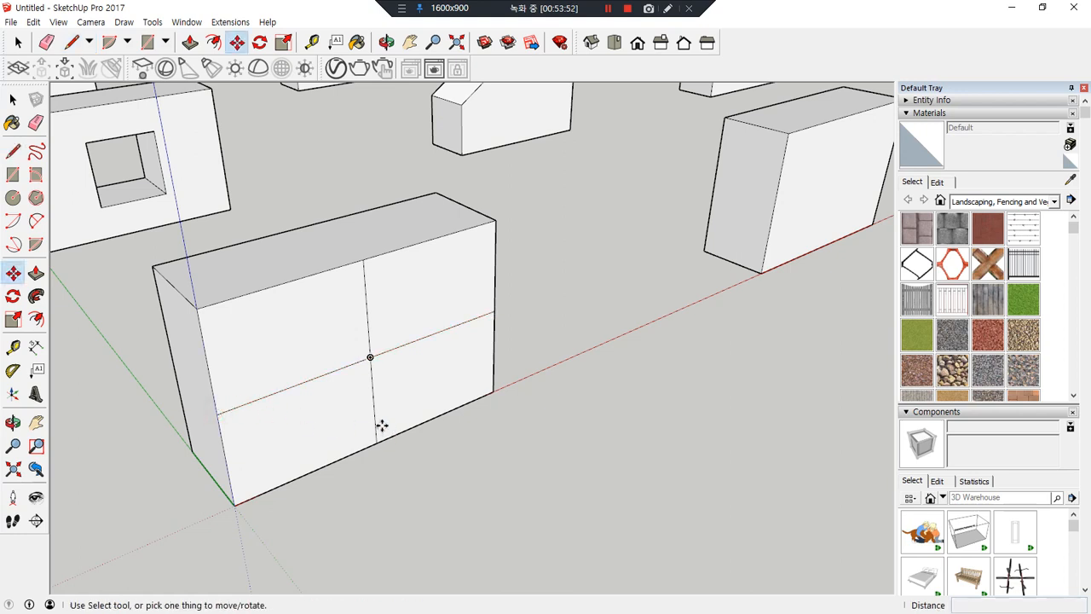
{"action": "left_click", "coordinate": [319, 376]}
{"action": "key", "text": "ctrl"}
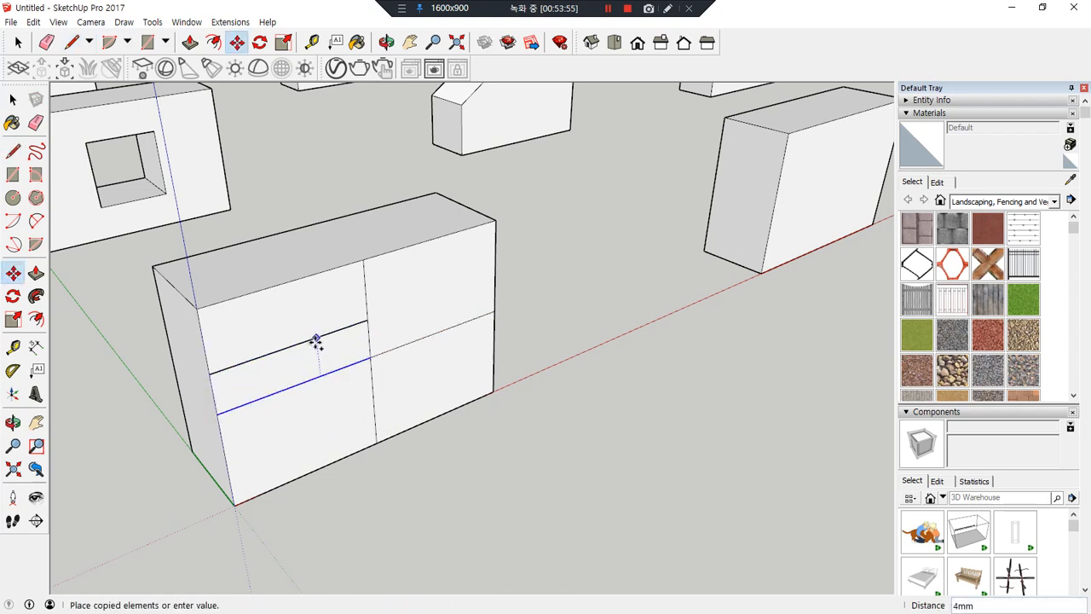
{"action": "left_click", "coordinate": [316, 341]}
{"action": "left_click", "coordinate": [367, 332]}
{"action": "key", "text": "ctrl"}
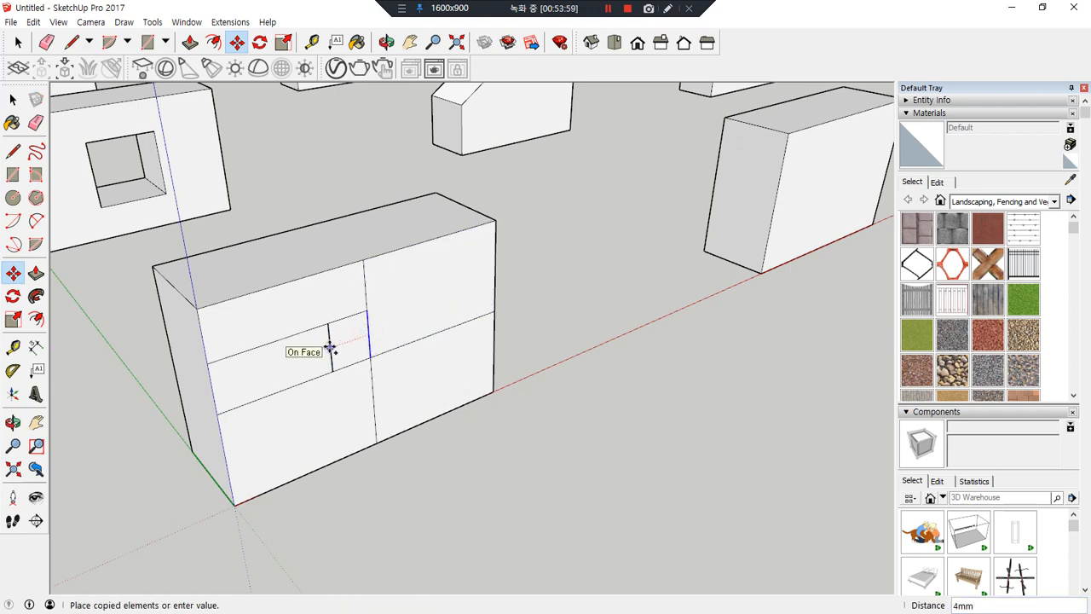
{"action": "left_click", "coordinate": [322, 351]}
- Draw a 10 × 10 mm square centred on the front face, starting from the corner where the copied lines meet
{"action": "key", "text": "r"}
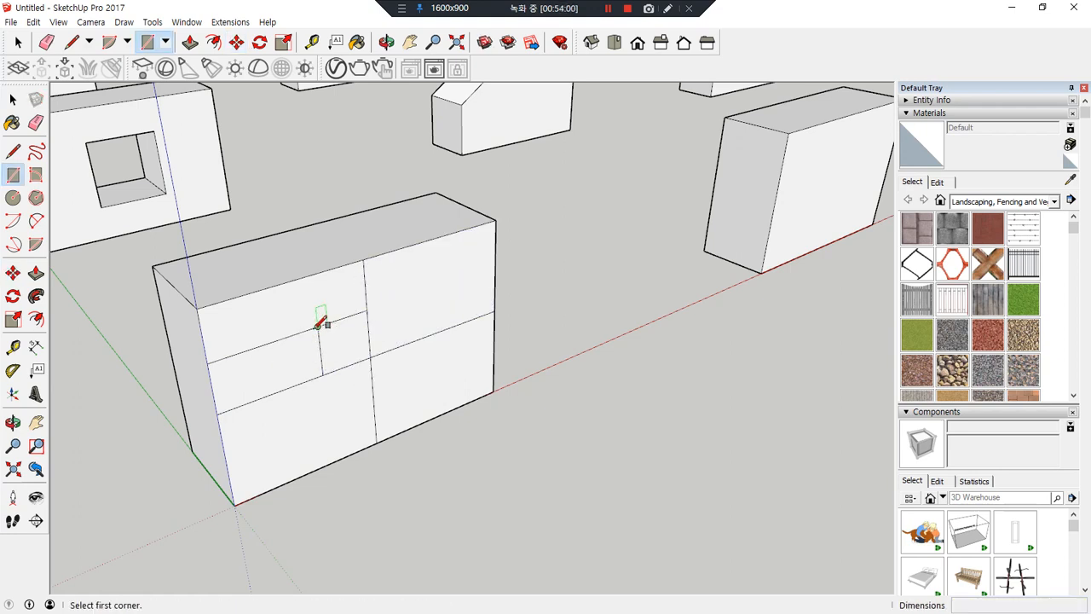
{"action": "left_click", "coordinate": [317, 326]}
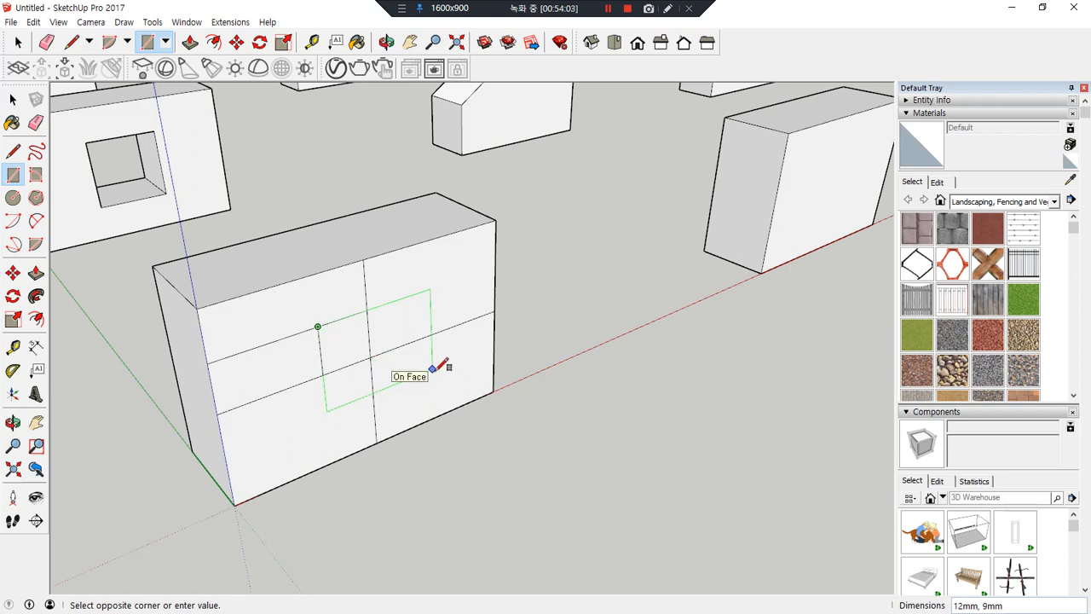
{"action": "left_click", "coordinate": [433, 368]}
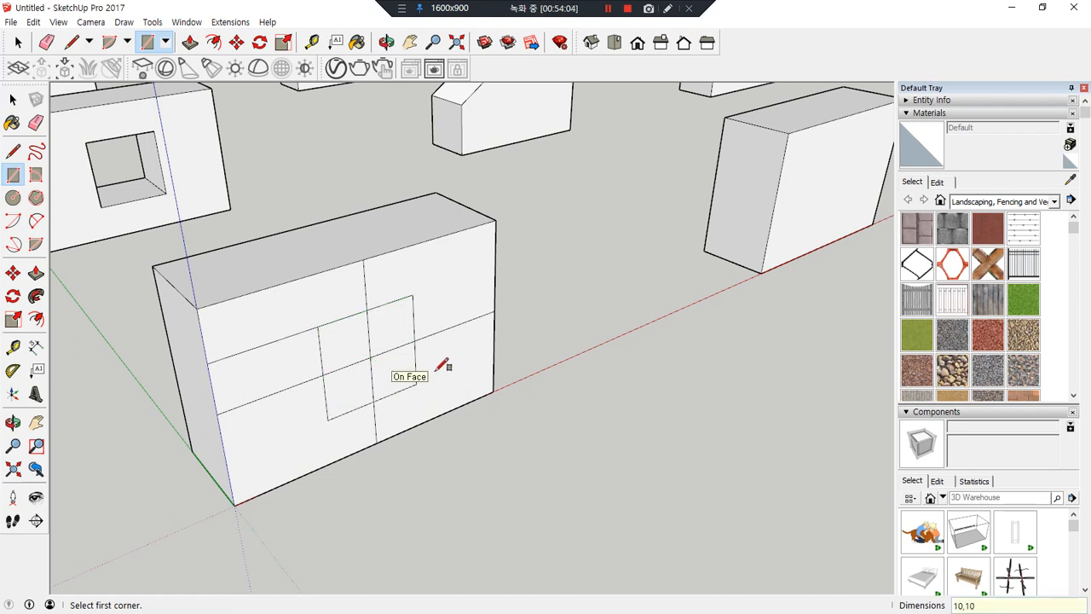
- Erase the construction lines outside and inside the square on the front face
{"action": "key", "text": "e"}
{"action": "left_click_drag", "start_coordinate": [286, 331], "coordinate": [292, 404]}
{"action": "left_click_drag", "start_coordinate": [367, 430], "coordinate": [401, 418]}
{"action": "left_click_drag", "start_coordinate": [453, 324], "coordinate": [457, 347]}
{"action": "mouse_move", "coordinate": [375, 366]}
{"action": "left_mouse_down"}
{"action": "mouse_move", "coordinate": [377, 351]}
{"action": "mouse_move", "coordinate": [406, 344]}
{"action": "left_mouse_up"}
- Pull the centre square 5 mm out of the front face with Push/Pull
{"action": "key", "text": "p"}
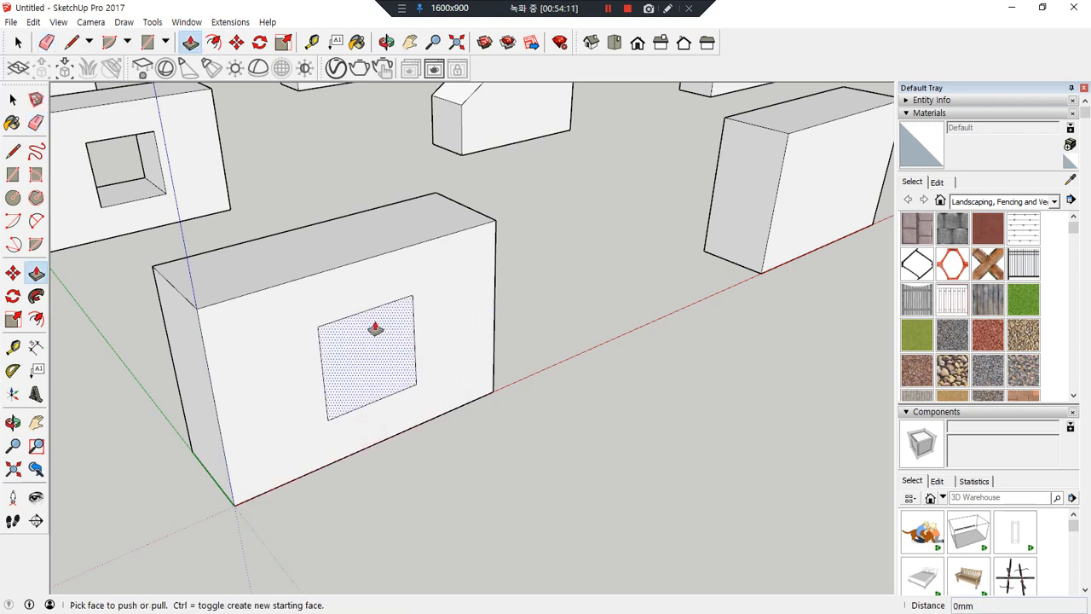
{"action": "left_click", "coordinate": [372, 329]}
{"action": "left_click", "coordinate": [397, 368]}
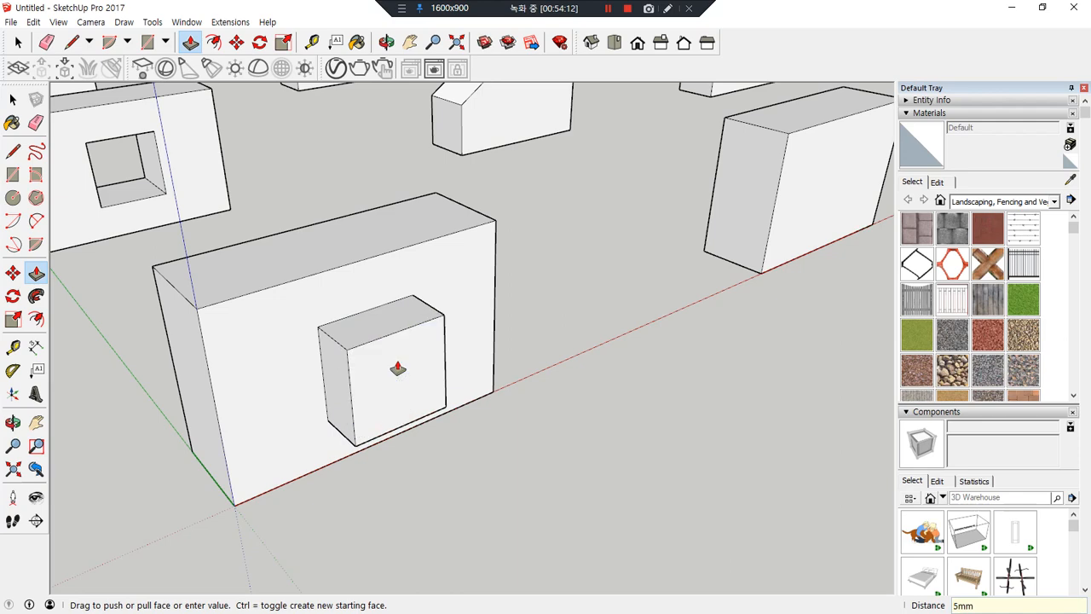
- On the second red-axis box's front face, draw a 15 × 10 mm rectangle from the lower left corner and another up to the upper right
{"action": "scroll", "coordinate": [497, 459], "scroll_direction": "down", "scroll_amount": 3}
{"action": "middle_click_drag", "start_coordinate": [578, 334], "coordinate": [241, 384]}
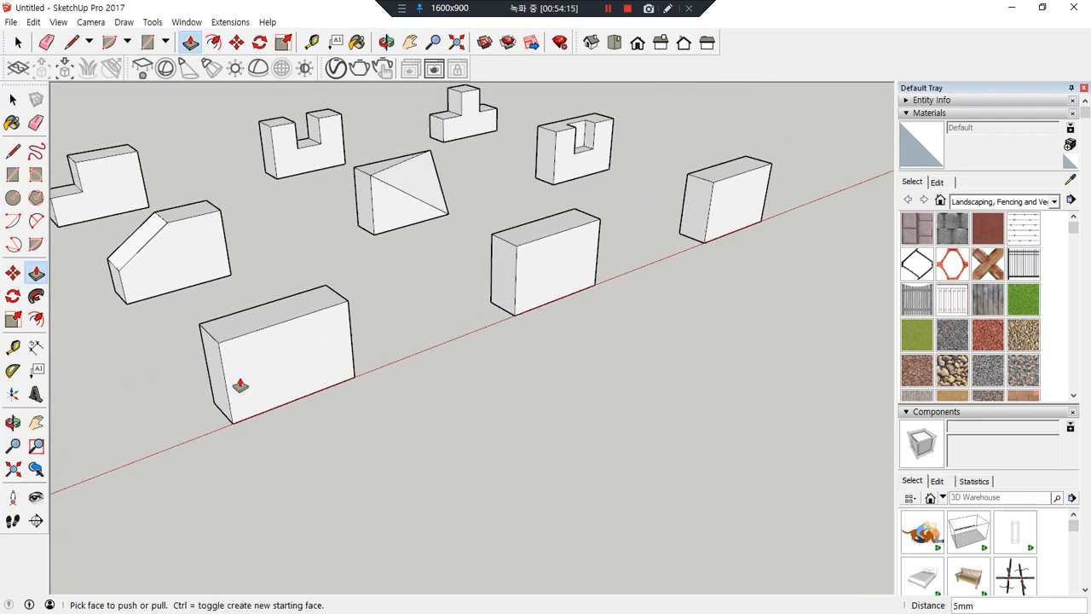
{"action": "scroll", "coordinate": [243, 409], "scroll_direction": "up", "scroll_amount": 2}
{"action": "key", "text": "r"}
{"action": "left_click", "coordinate": [224, 446]}
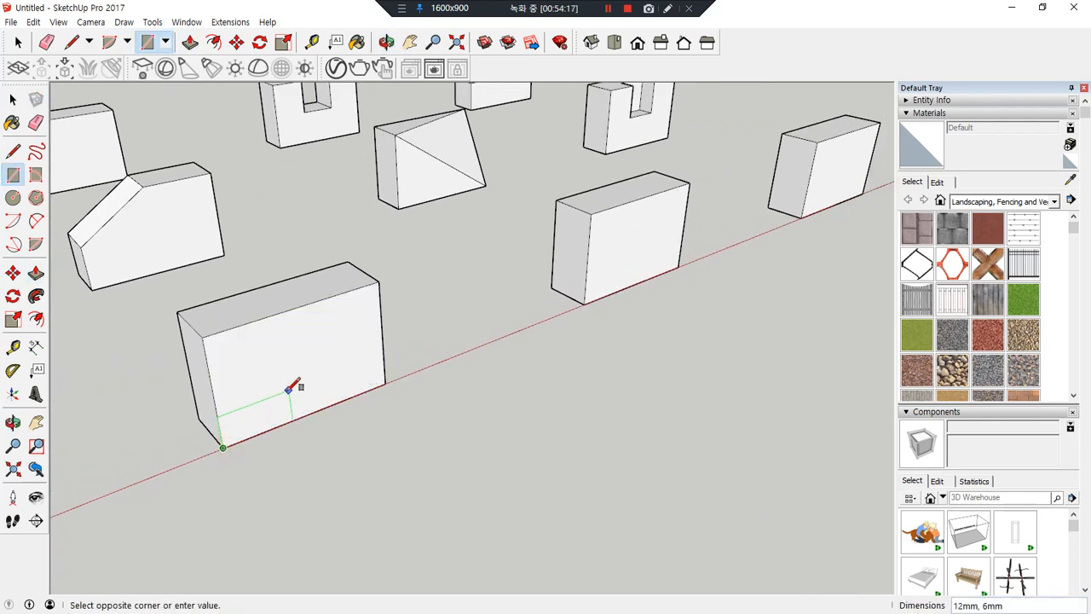
{"action": "key", "text": "Return"}
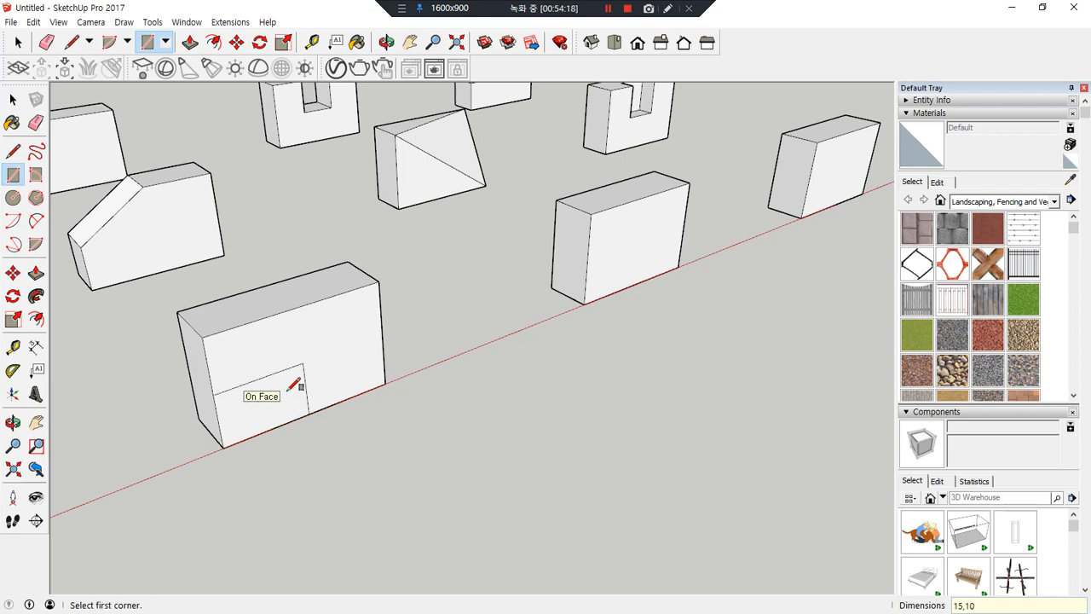
{"action": "left_click", "coordinate": [303, 362]}
{"action": "left_click", "coordinate": [380, 281]}
- Push the upper right and lower left quarters of the front face in to half the box's depth
{"action": "key", "text": "p"}
{"action": "left_click", "coordinate": [320, 352]}
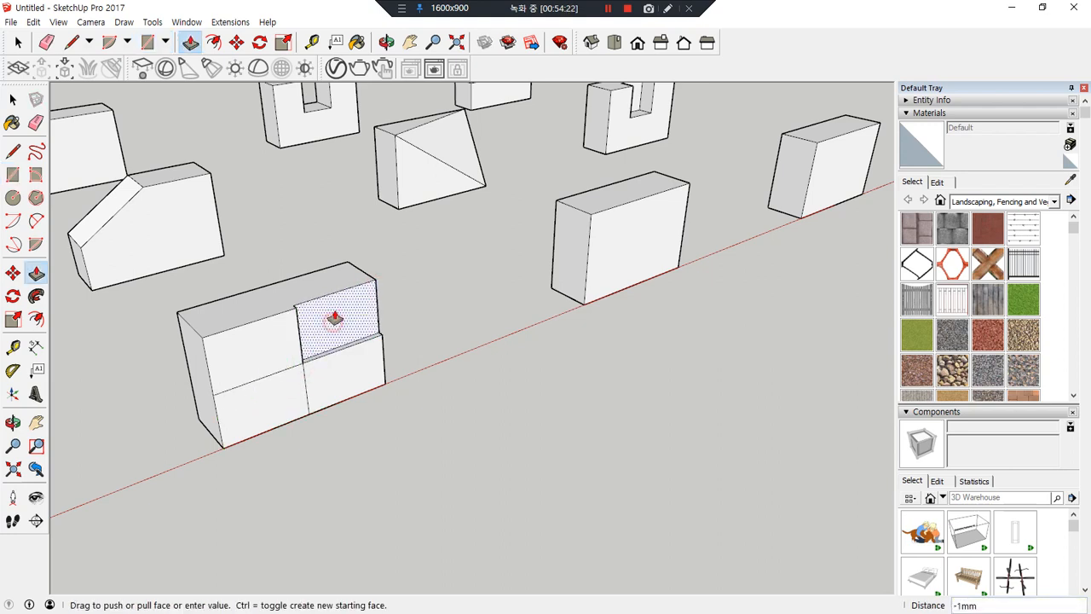
{"action": "left_click", "coordinate": [335, 315]}
{"action": "double_click", "coordinate": [250, 406]}
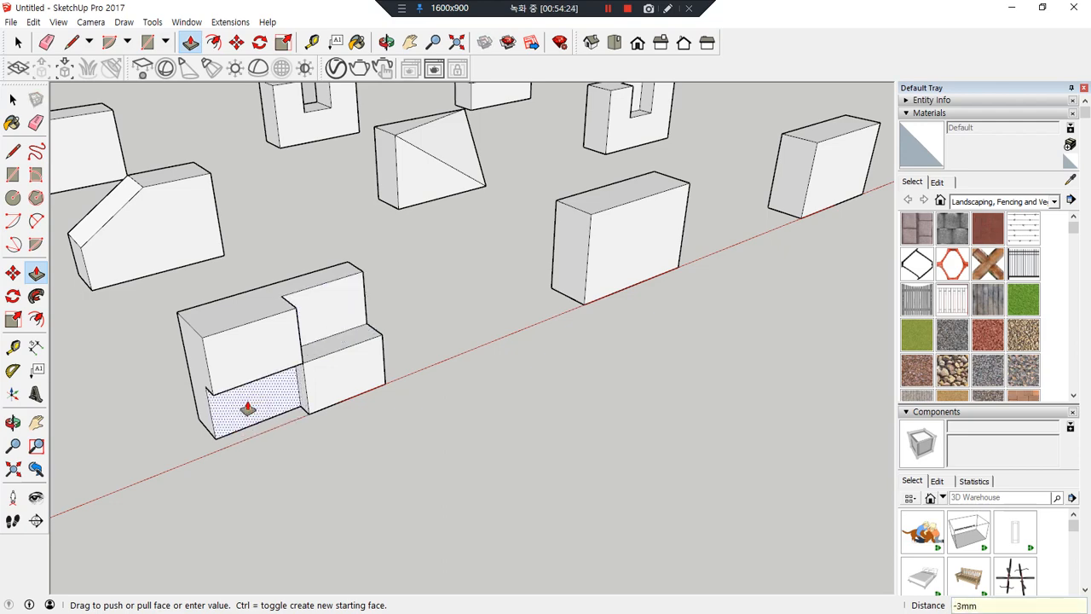
{"action": "middle_click_drag", "start_coordinate": [650, 269], "coordinate": [406, 399], "text": "shift"}
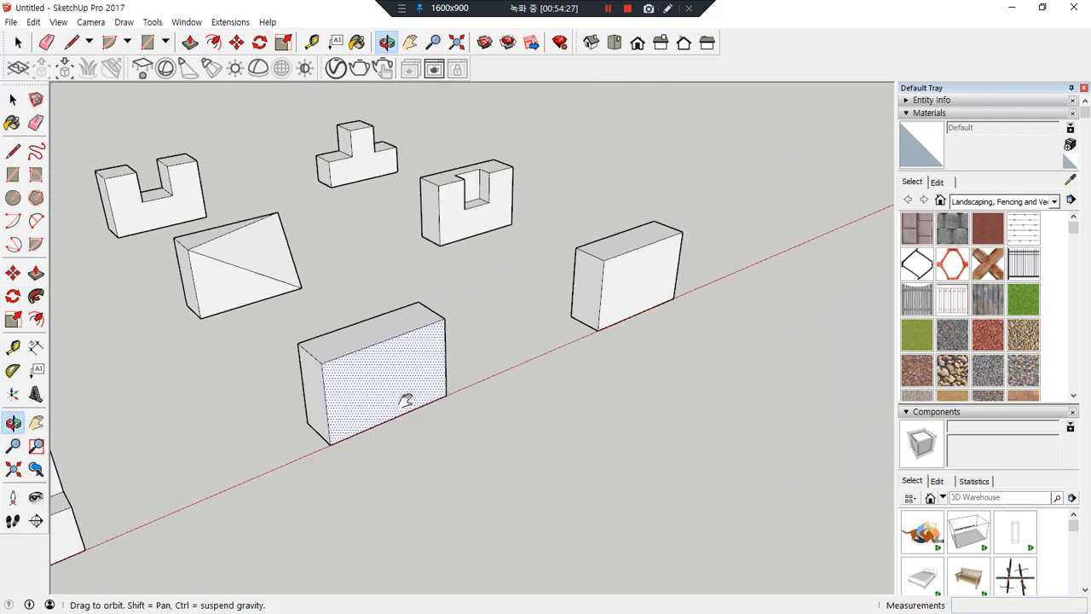
{"action": "scroll", "coordinate": [407, 398], "scroll_direction": "up", "scroll_amount": 5}
{"action": "key", "text": "r"}
{"action": "left_click", "coordinate": [302, 481]}
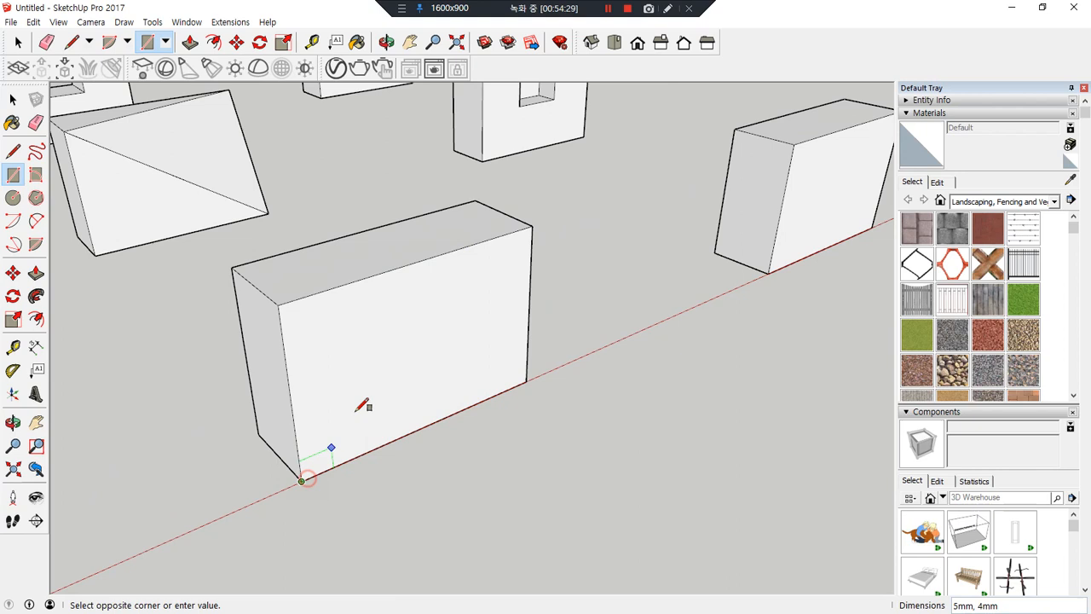
{"action": "key", "text": "Escape"}
- Draw vertical and horizontal centre lines on the front face of the third box along the red axis
{"action": "key", "text": "l"}
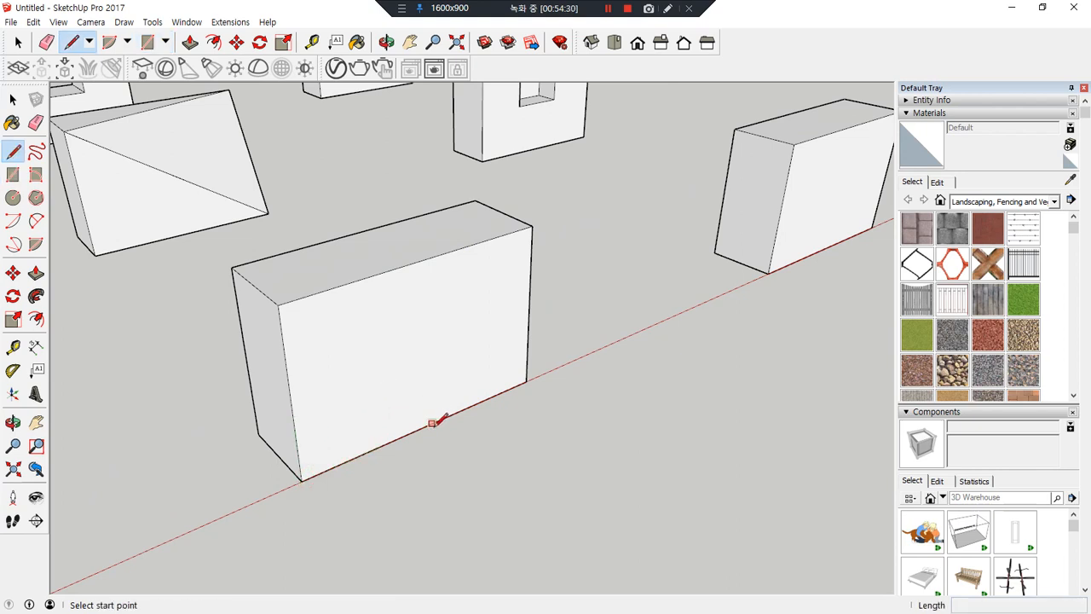
{"action": "left_click", "coordinate": [423, 426]}
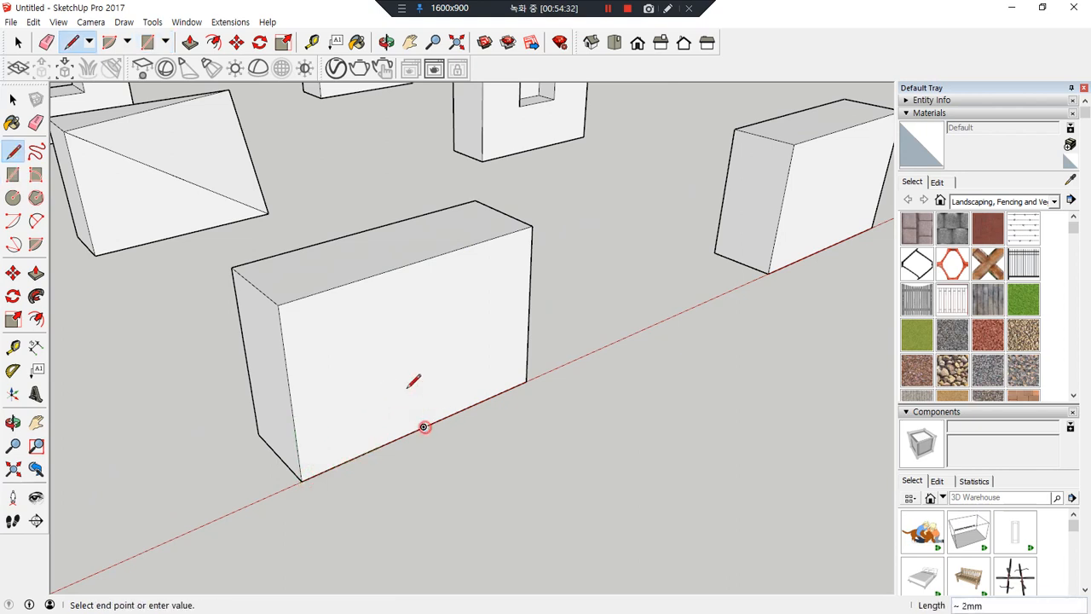
{"action": "left_click", "coordinate": [418, 259]}
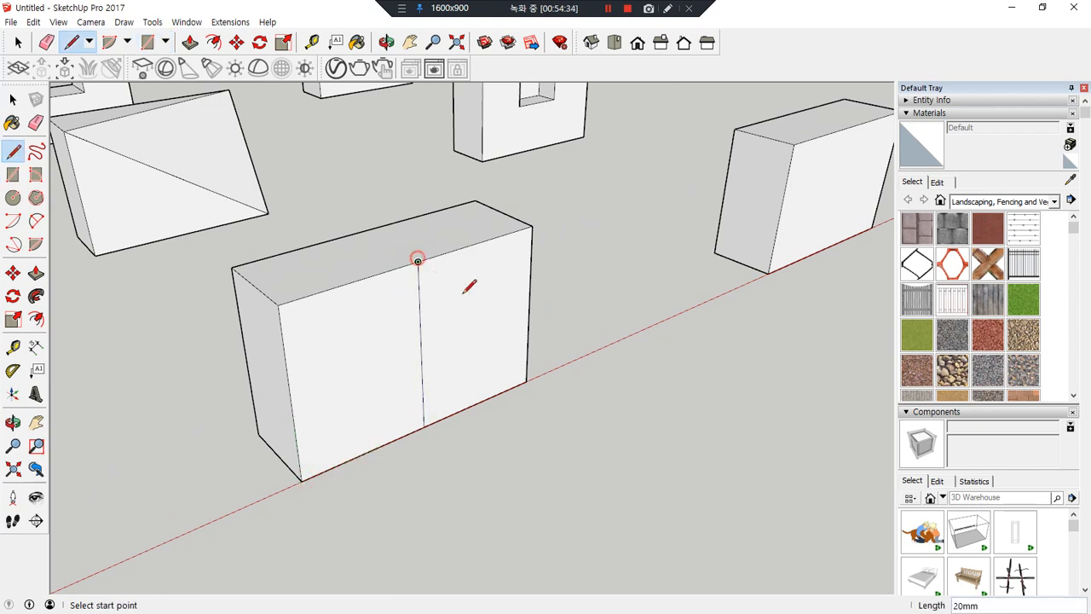
{"action": "left_click", "coordinate": [529, 308]}
{"action": "left_click", "coordinate": [292, 398]}
- Push the upper left quarter right through to remove it, and the lower left and upper right quarters 5 mm in
{"action": "key", "text": "p"}
{"action": "left_click_drag", "start_coordinate": [341, 336], "coordinate": [292, 288]}
{"action": "left_click_drag", "start_coordinate": [355, 414], "coordinate": [344, 399]}
{"action": "left_click_drag", "start_coordinate": [470, 302], "coordinate": [457, 294]}
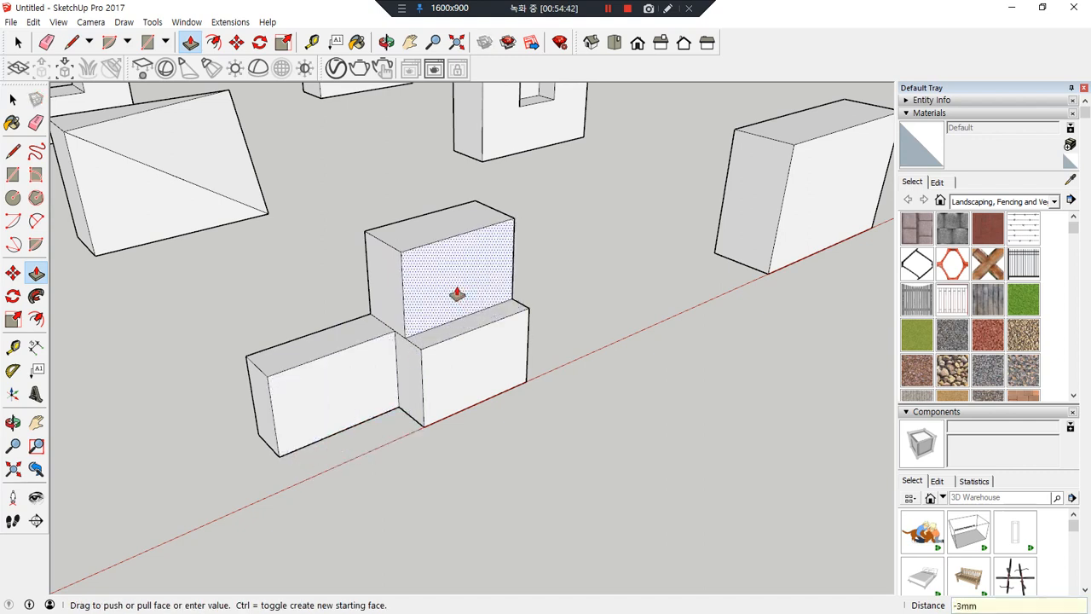
{"action": "left_click", "coordinate": [457, 294]}
- Draw a diagonal on the end face of the last red-axis box, from the upper back corner to the lower front corner
{"action": "middle_click_drag", "start_coordinate": [811, 255], "coordinate": [180, 353]}
{"action": "scroll", "coordinate": [243, 297], "scroll_direction": "up", "scroll_amount": 3}
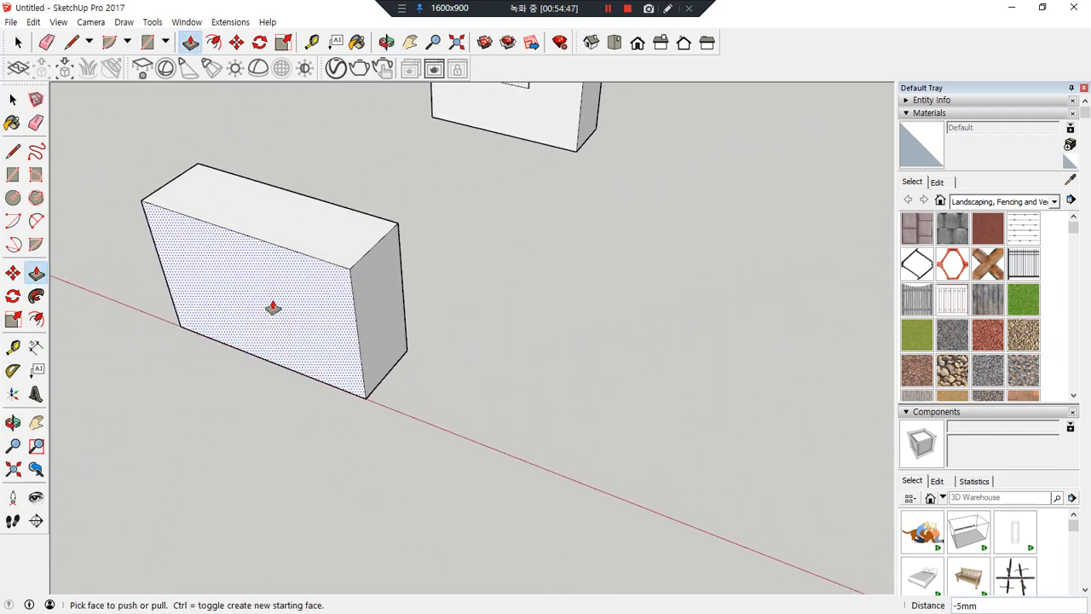
{"action": "scroll", "coordinate": [316, 327], "scroll_direction": "up", "scroll_amount": 3}
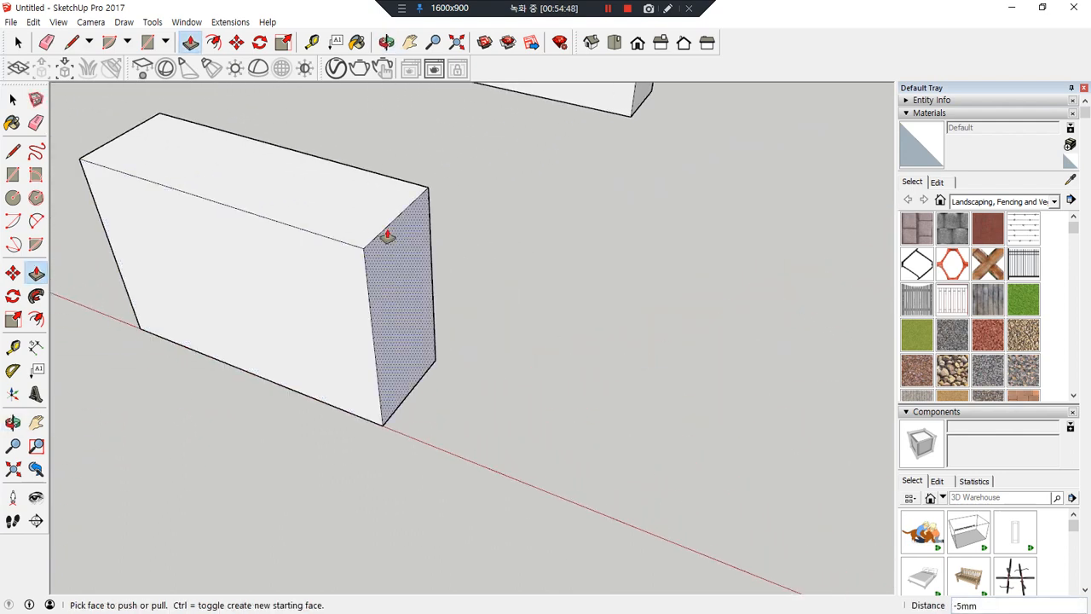
{"action": "key", "text": "l"}
{"action": "left_click", "coordinate": [428, 186]}
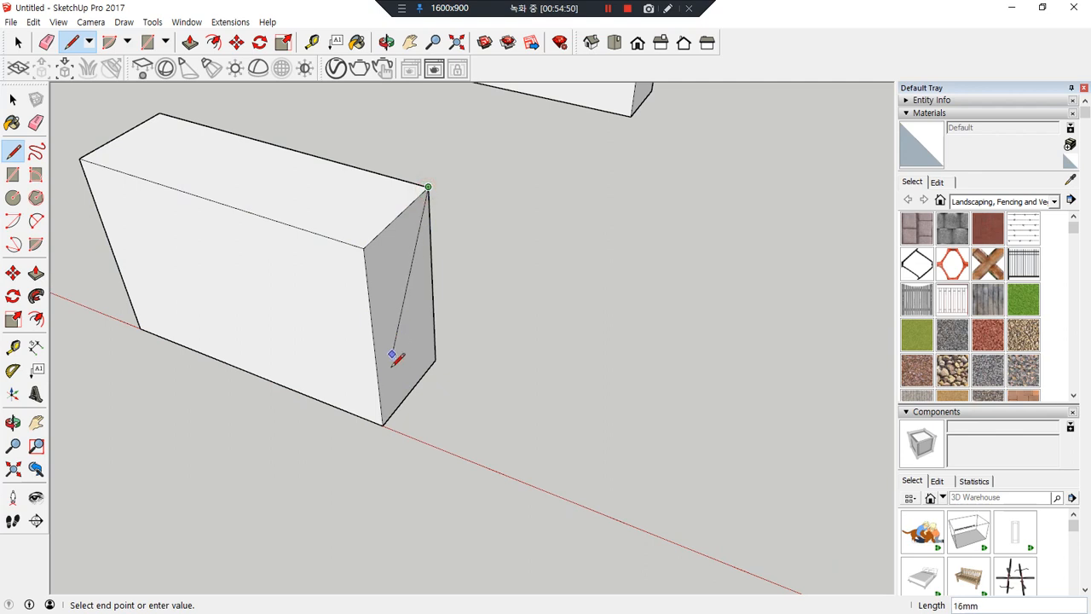
{"action": "left_click", "coordinate": [383, 424]}
- Push the front triangle of the end face 15 mm along the box to cut a slope over half its length
{"action": "key", "text": "p"}
{"action": "left_click", "coordinate": [373, 294]}
{"action": "left_click", "coordinate": [350, 256]}
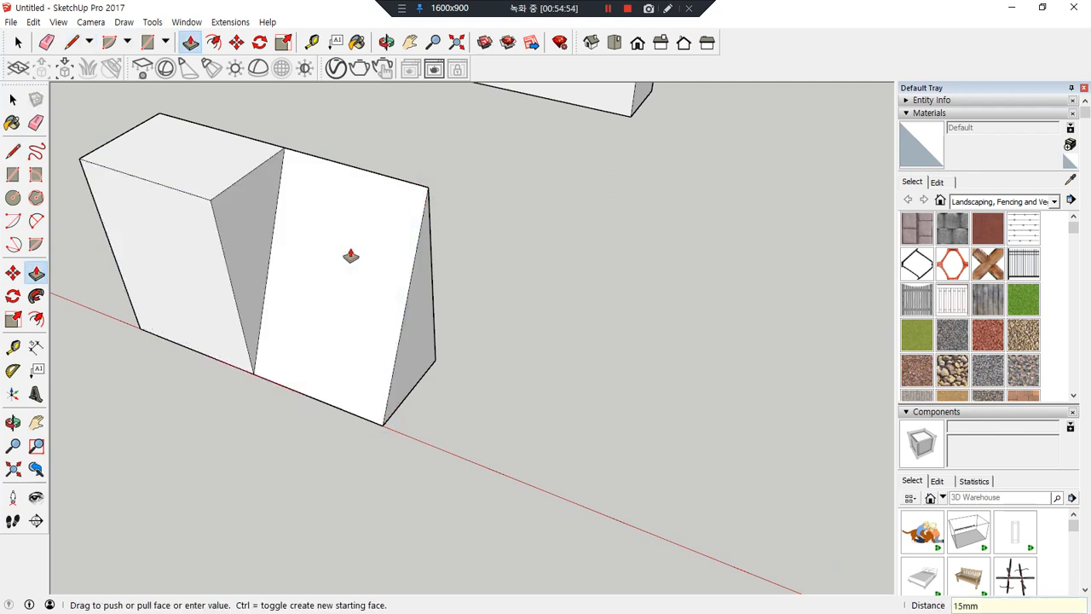
{"action": "scroll", "coordinate": [253, 415], "scroll_direction": "down", "scroll_amount": 6}
{"action": "middle_click_drag", "start_coordinate": [236, 421], "coordinate": [194, 445], "text": "shift"}
{"action": "scroll", "coordinate": [462, 419], "scroll_direction": "up", "scroll_amount": 3}
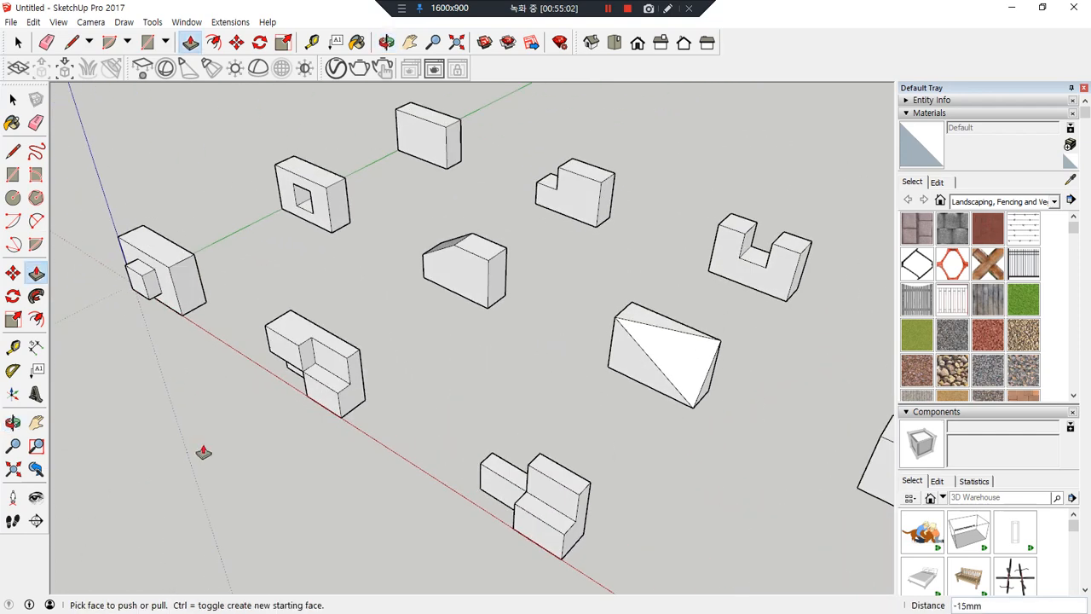
{"action": "scroll", "coordinate": [203, 452], "scroll_direction": "down", "scroll_amount": 2}
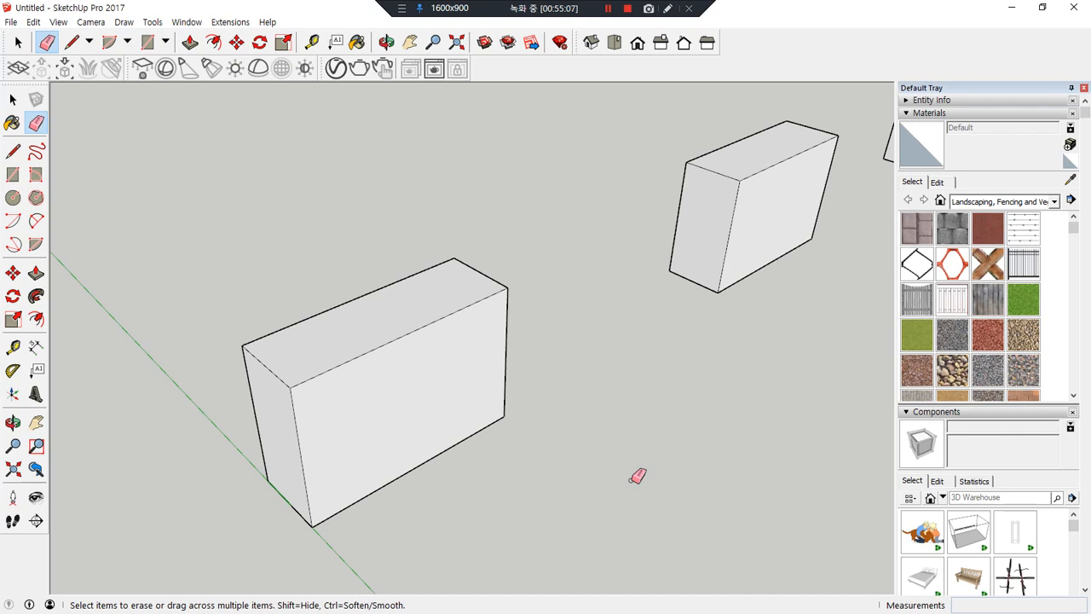
- Locate the Back Edges setting among the edge styles and toggle the dashed display of the boxes' hidden edges
{"action": "scroll", "coordinate": [369, 453], "scroll_direction": "up", "scroll_amount": 2}
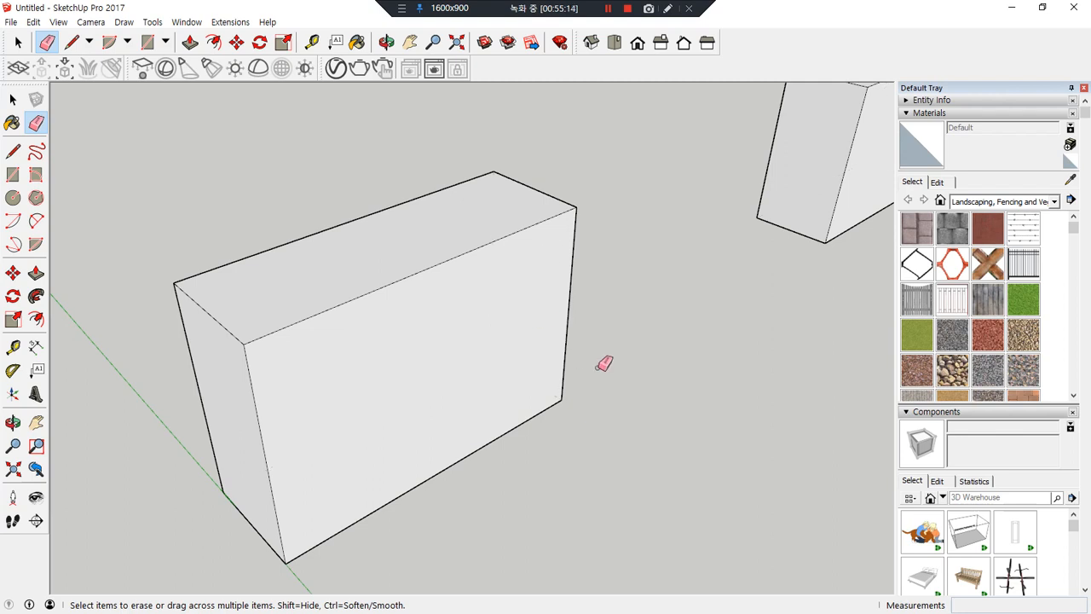
{"action": "scroll", "coordinate": [604, 363], "scroll_direction": "down", "scroll_amount": 5}
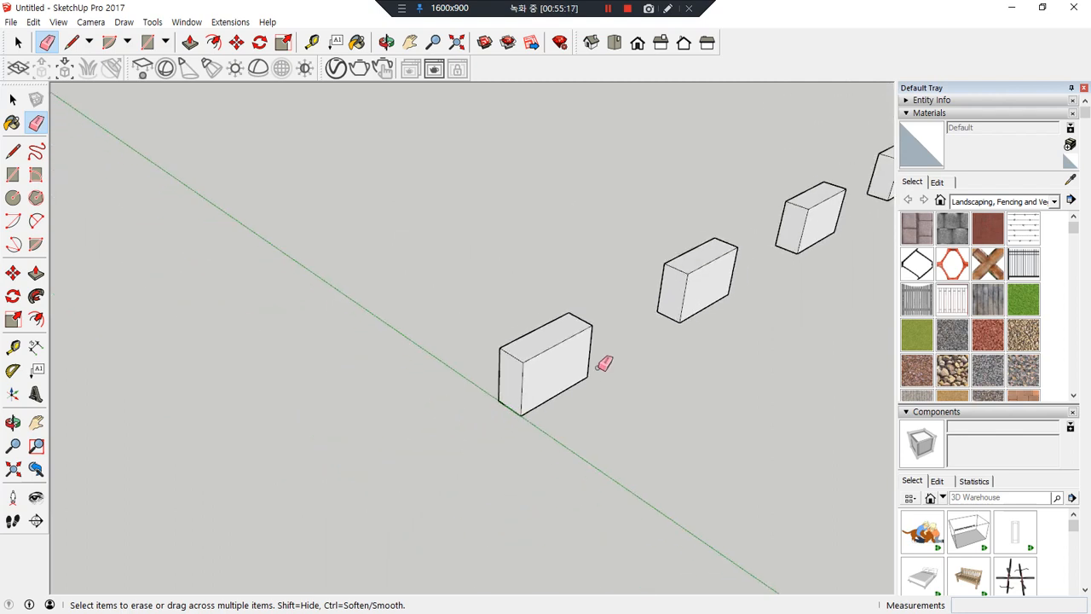
{"action": "scroll", "coordinate": [597, 367], "scroll_direction": "up", "scroll_amount": 6}
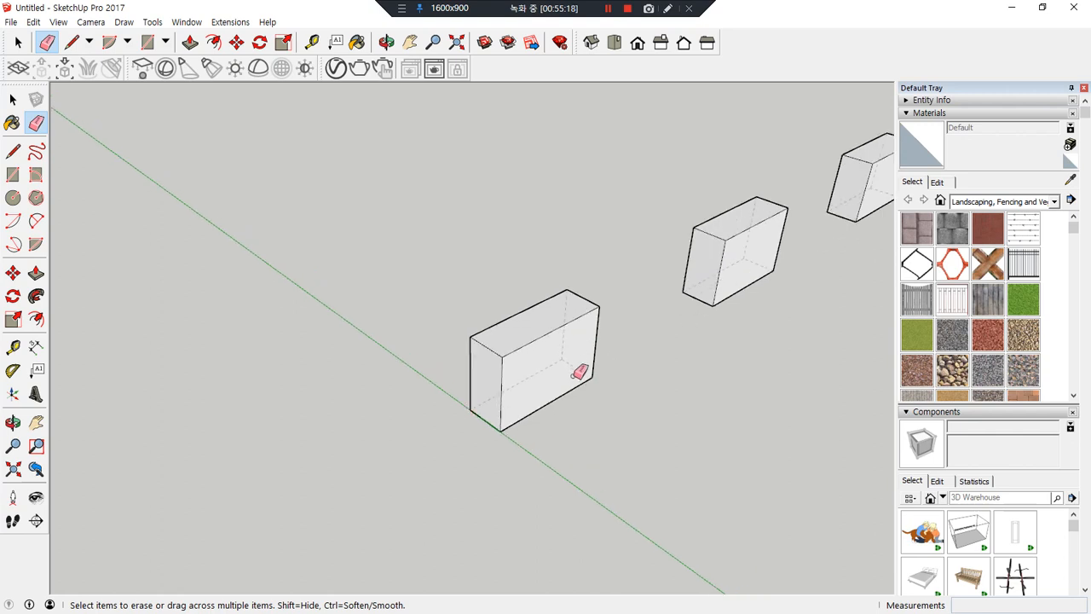
{"action": "left_click", "coordinate": [58, 22]}
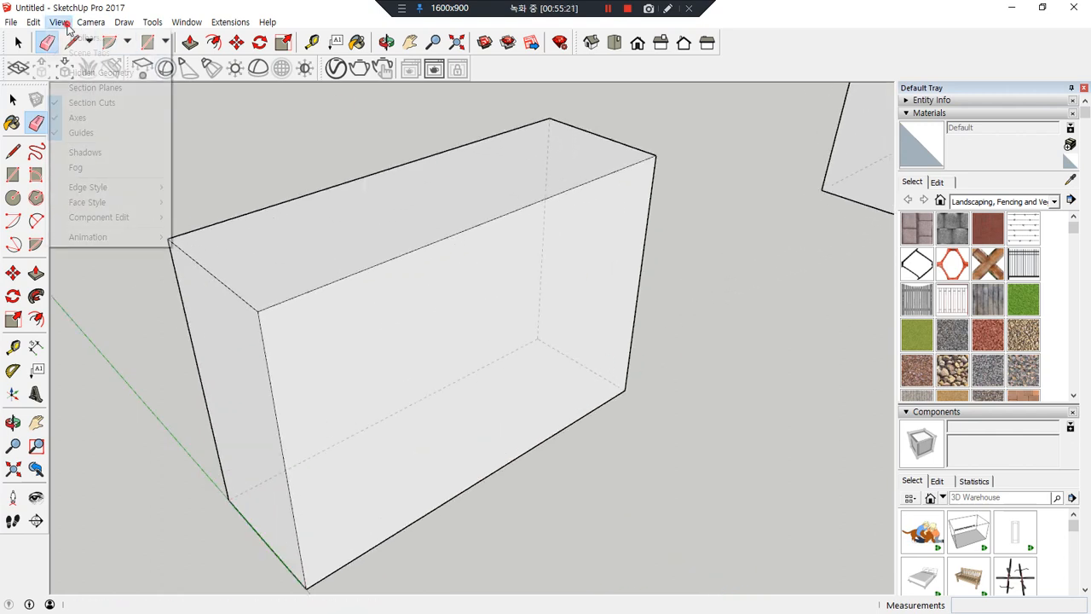
{"action": "mouse_move", "coordinate": [82, 196]}
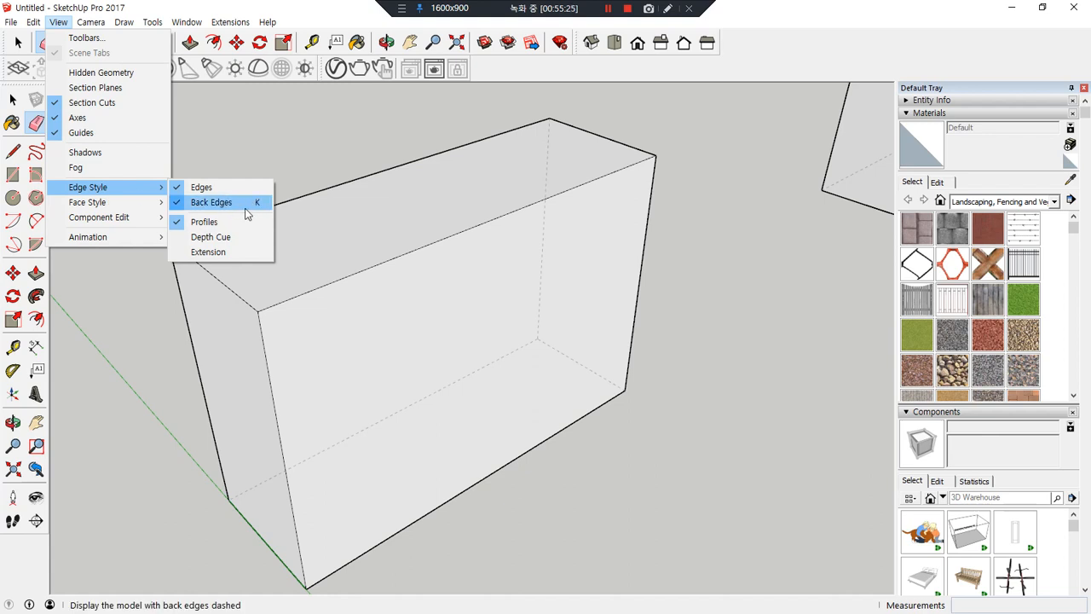
{"action": "left_click", "coordinate": [300, 116]}
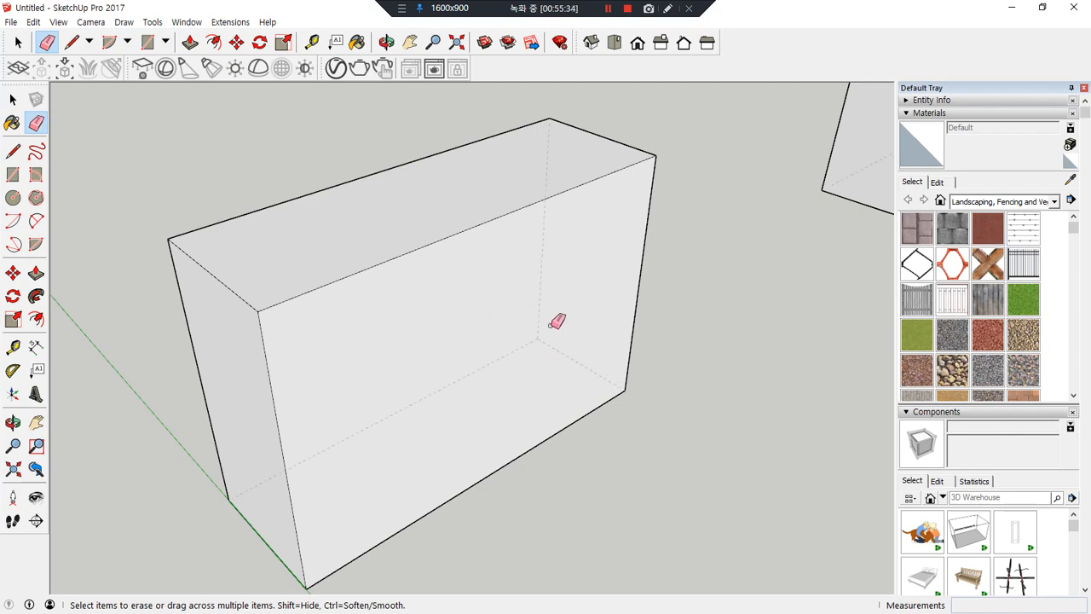
{"action": "key", "text": "k"}
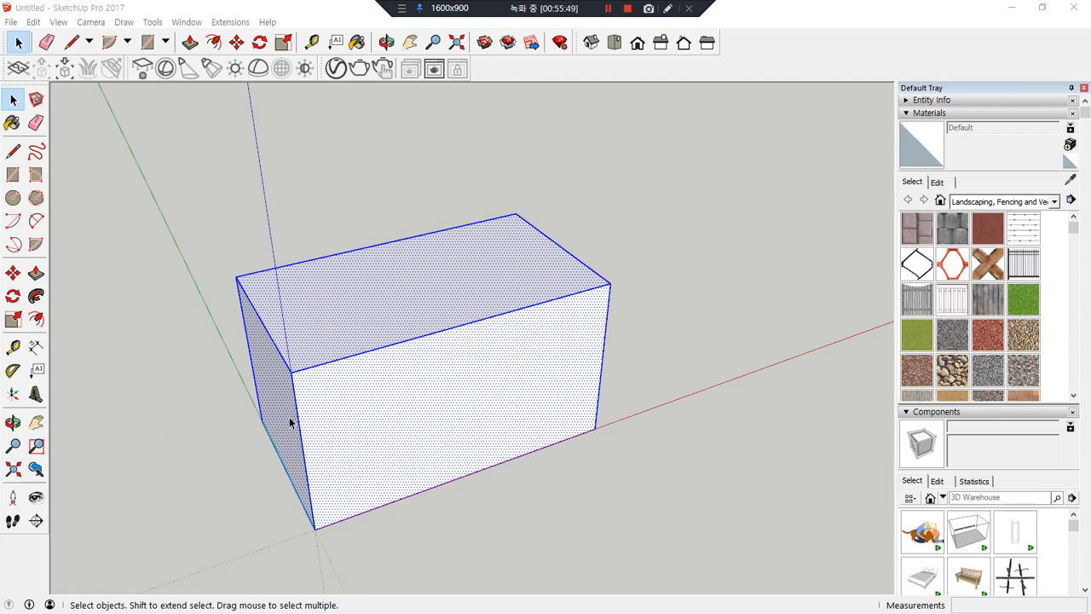
- Copy the selected box from its origin corner about 118 mm along the red axis and multiply the copy by 3
{"action": "scroll", "coordinate": [292, 421], "scroll_direction": "down", "scroll_amount": 4}
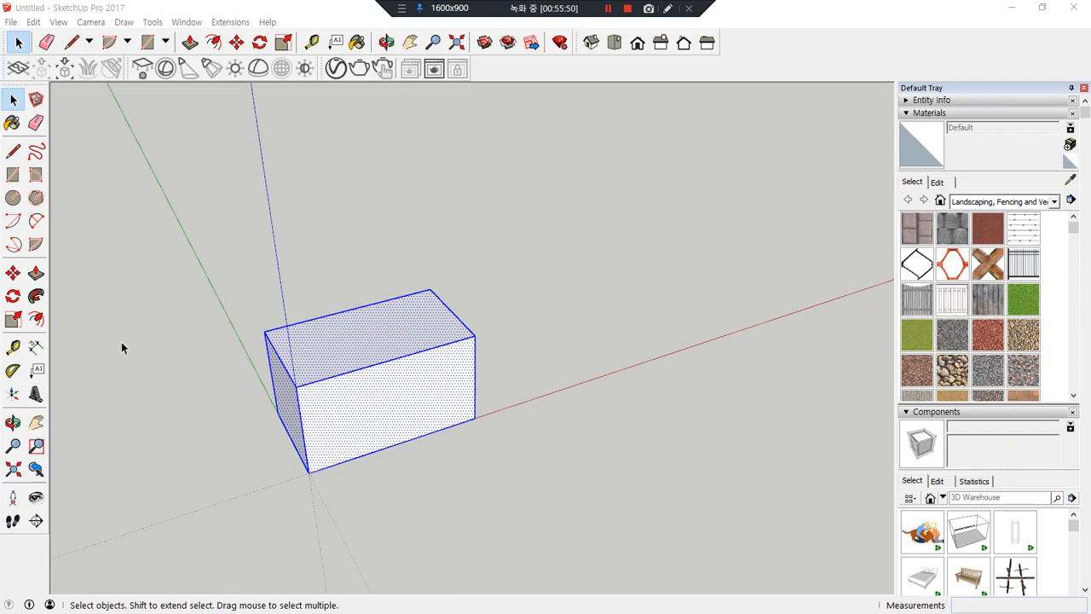
{"action": "key", "text": "m"}
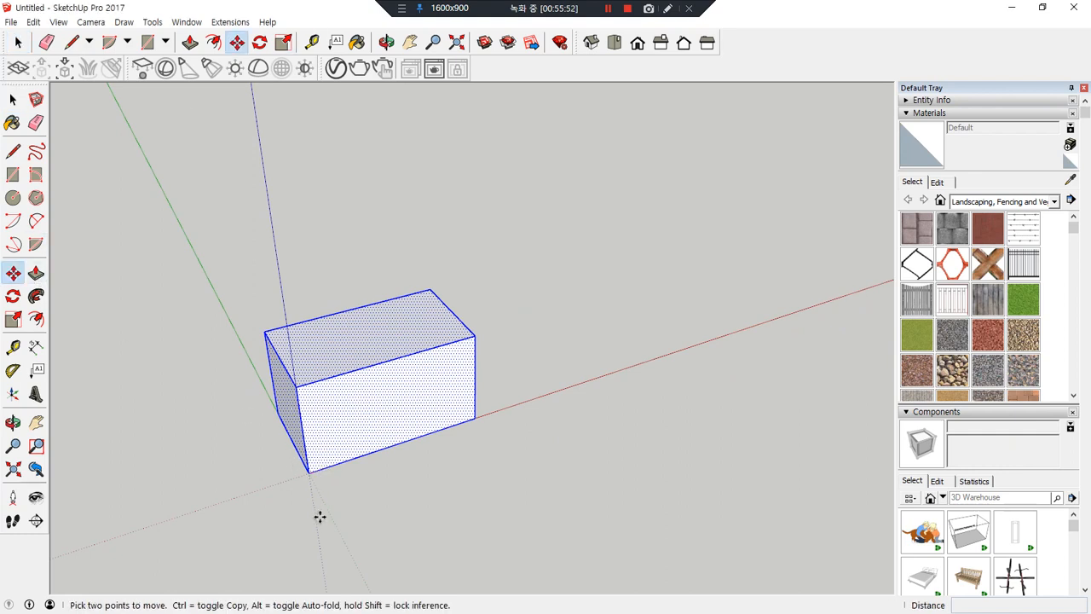
{"action": "left_click", "coordinate": [308, 470]}
{"action": "key", "text": "ctrl"}
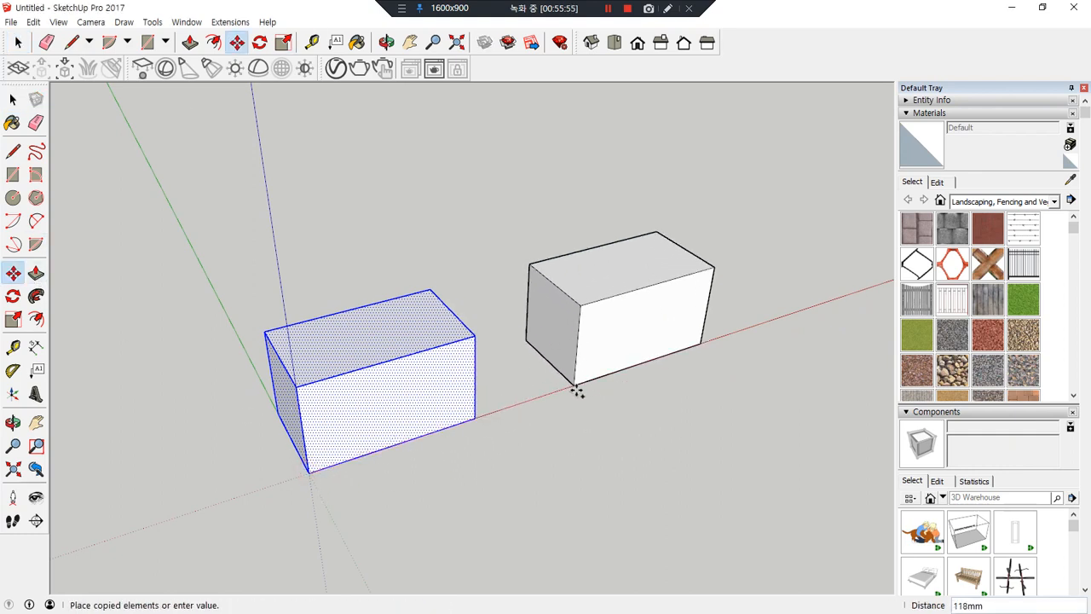
{"action": "left_click", "coordinate": [578, 390]}
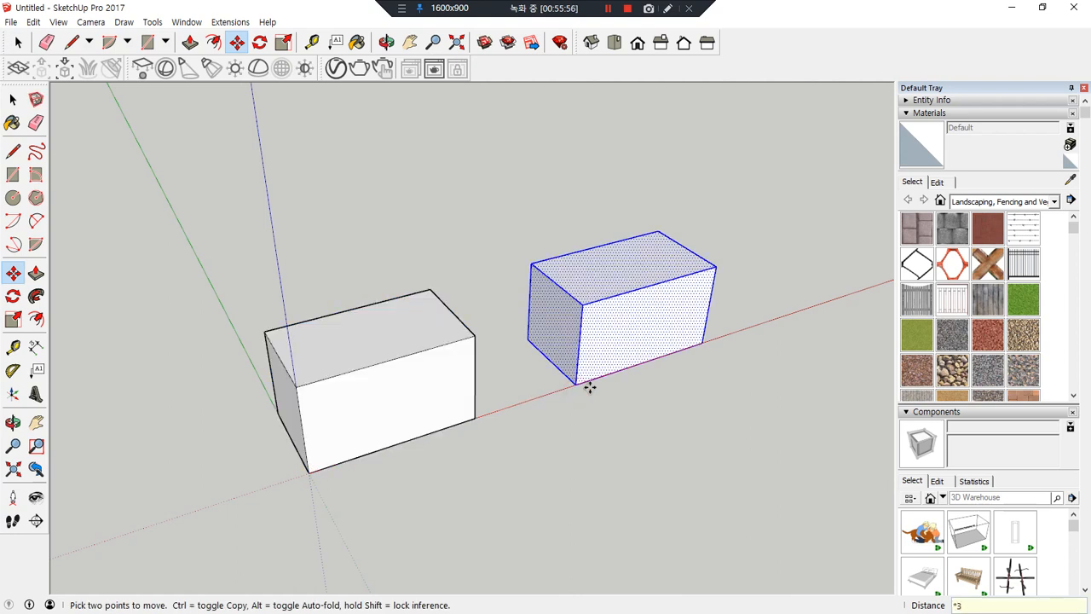
{"action": "key", "text": "Return"}
{"action": "scroll", "coordinate": [546, 418], "scroll_direction": "down", "scroll_amount": 3}
{"action": "key", "text": "space"}
- Copy the vertical edge at the origin 30 mm across the front face of the first box
{"action": "middle_click_drag", "start_coordinate": [338, 446], "coordinate": [393, 396]}
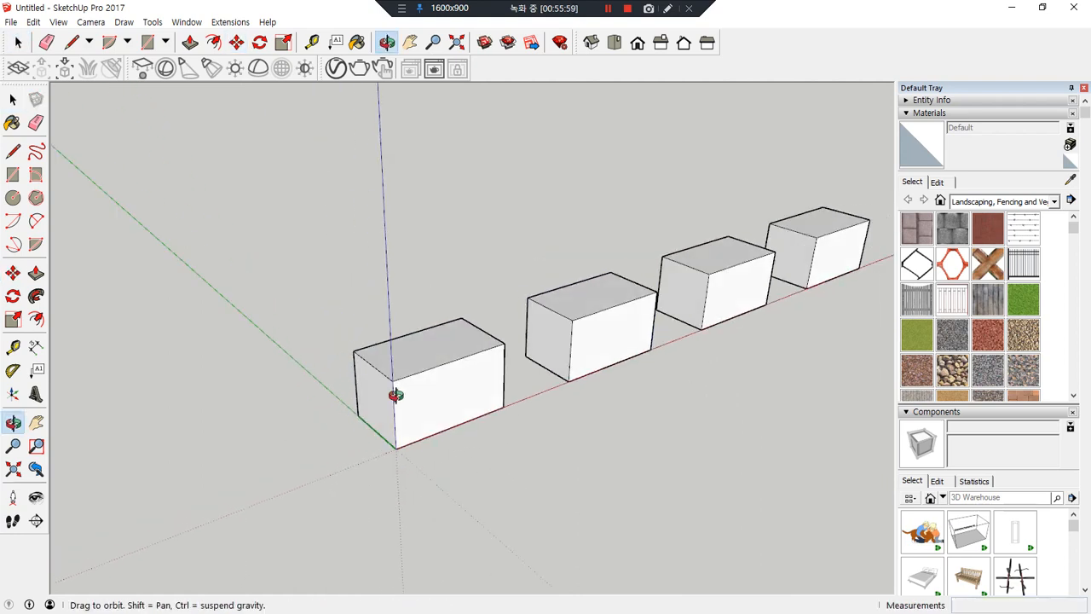
{"action": "scroll", "coordinate": [409, 392], "scroll_direction": "up", "scroll_amount": 5}
{"action": "key", "text": "m"}
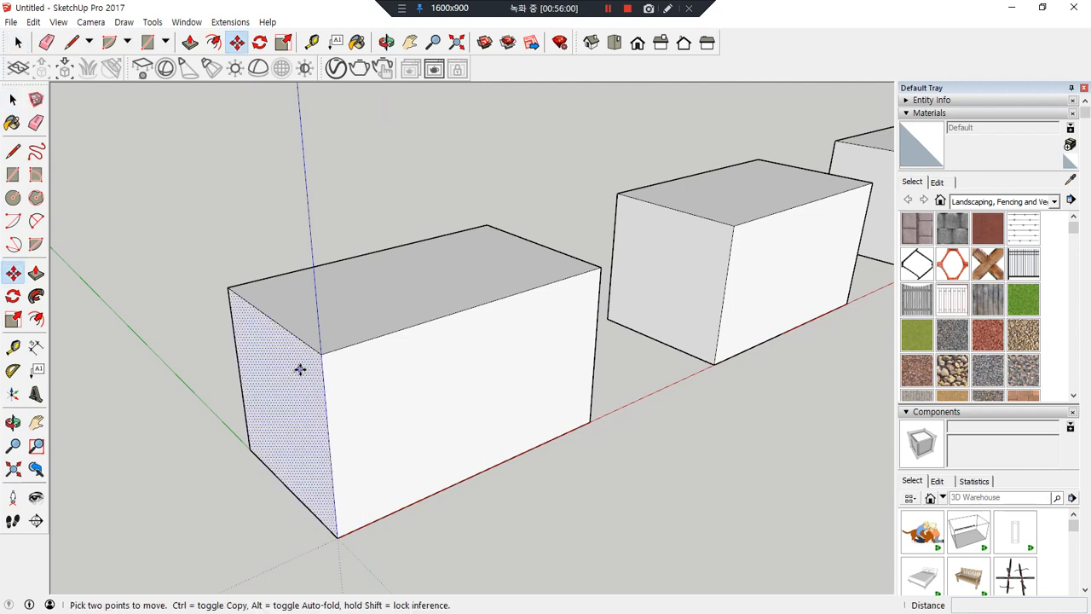
{"action": "key", "text": "ctrl"}
{"action": "left_click", "coordinate": [324, 383]}
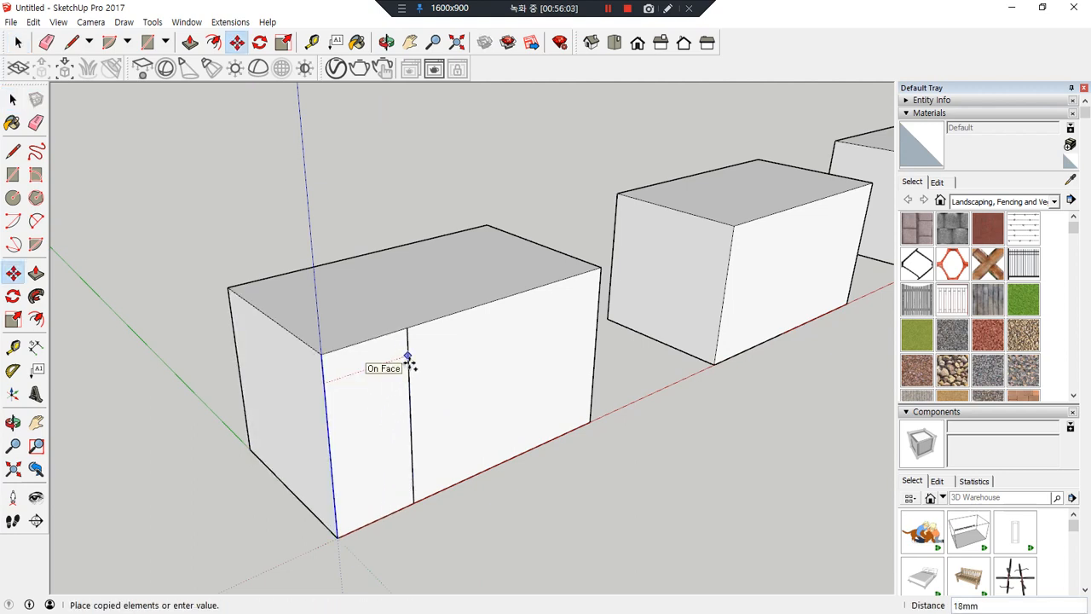
{"action": "type", "text": "30"}
{"action": "key", "text": "Return"}
- Draw a diagonal from the front face's far lower corner to the upper end of the copied line, and erase that vertical line
{"action": "key", "text": "l"}
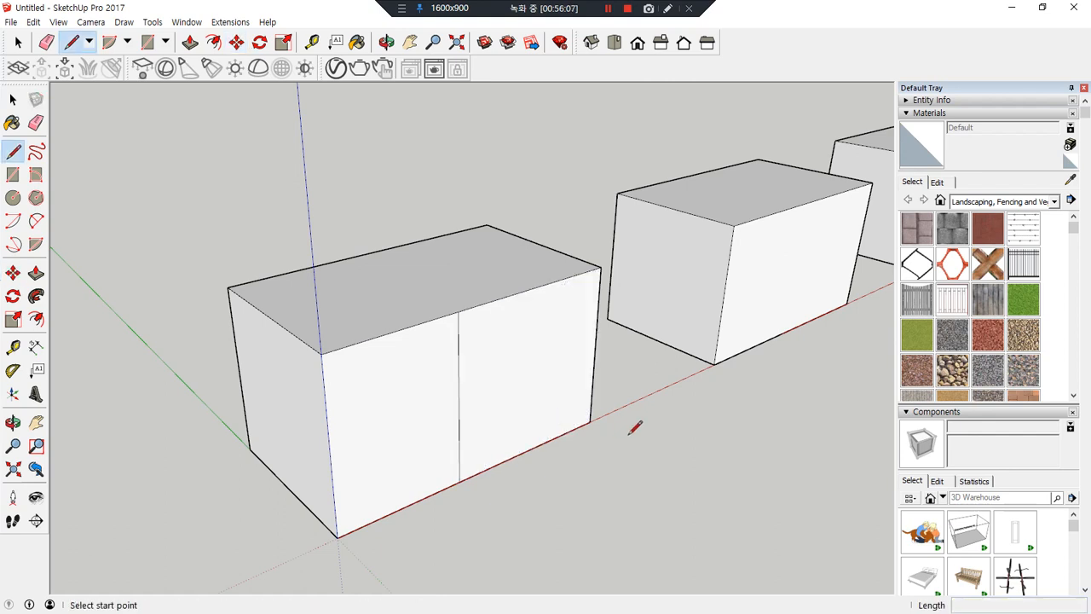
{"action": "left_click", "coordinate": [589, 421]}
{"action": "left_click", "coordinate": [458, 313]}
{"action": "mouse_move", "coordinate": [612, 400]}
{"action": "middle_mouse_down"}
{"action": "mouse_move", "coordinate": [486, 419]}
{"action": "mouse_move", "coordinate": [435, 411]}
{"action": "middle_mouse_up"}
{"action": "key", "text": "e"}
{"action": "left_click", "coordinate": [367, 404]}
- Push the triangle beyond the diagonal right through to the back of the box to leave a sloping end
{"action": "key", "text": "p"}
{"action": "left_click", "coordinate": [463, 378]}
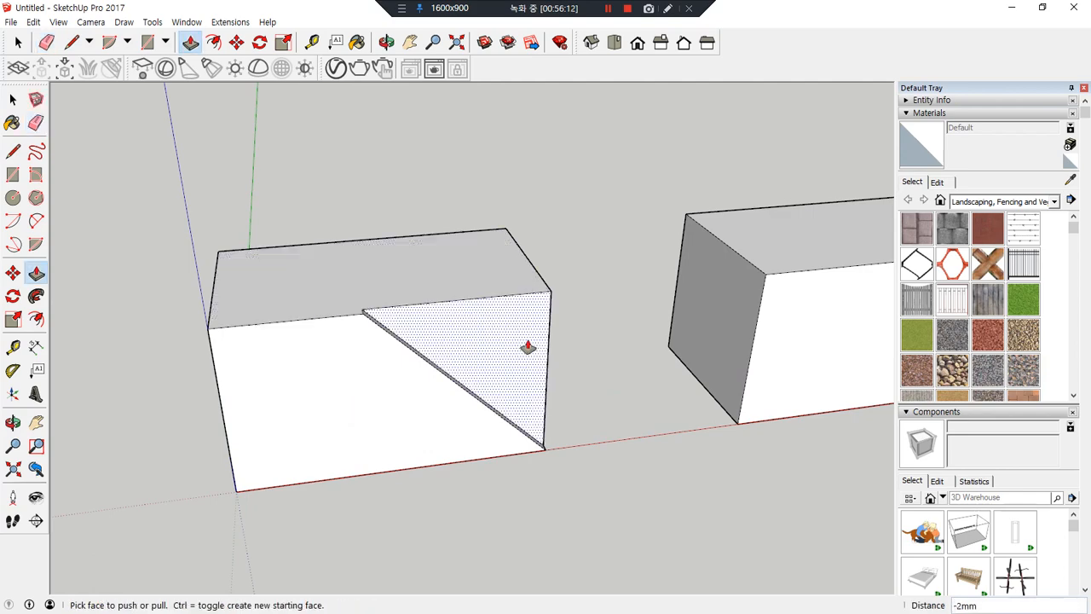
{"action": "left_click", "coordinate": [482, 261]}
- Draw a rectangle at the upper front corner of the vertical end face and push it 29 mm along the block
{"action": "middle_click_drag", "start_coordinate": [224, 353], "coordinate": [460, 359]}
{"action": "key", "text": "r"}
{"action": "left_click", "coordinate": [487, 365]}
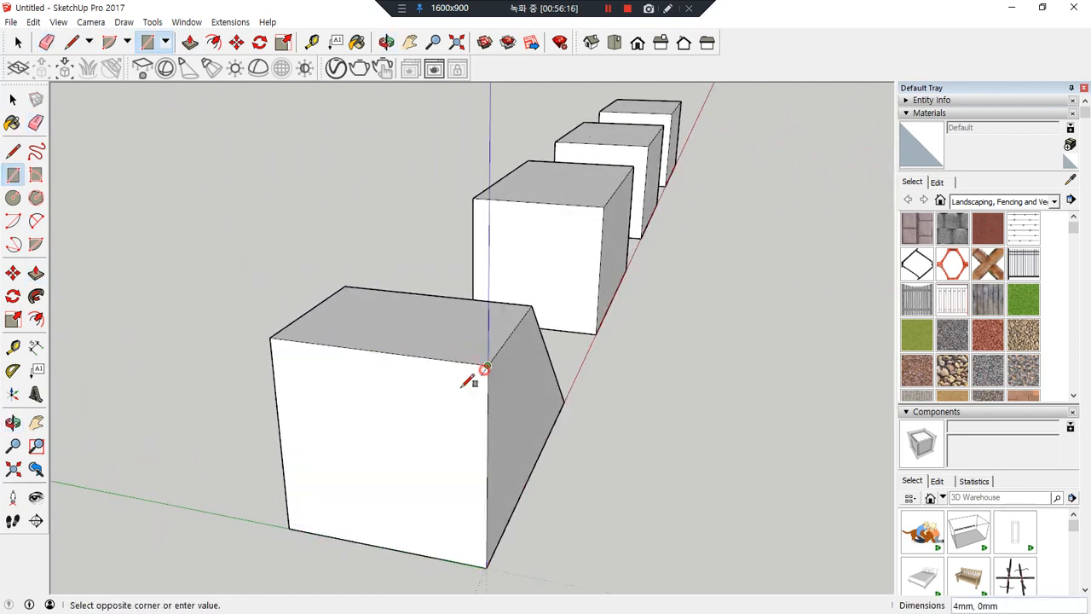
{"action": "left_click", "coordinate": [383, 442]}
{"action": "key", "text": "p"}
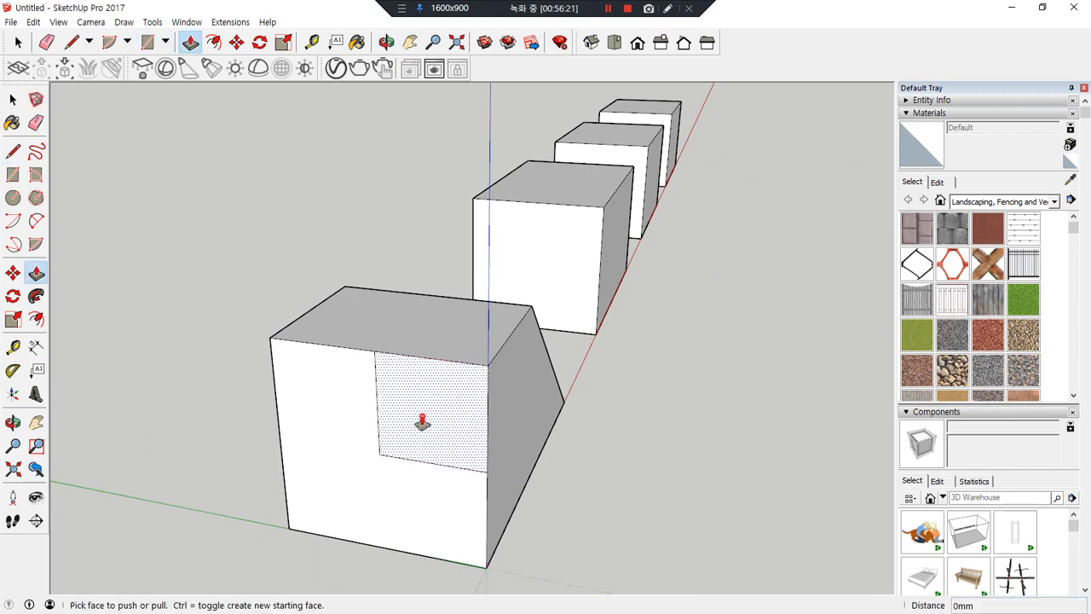
{"action": "left_click", "coordinate": [448, 392]}
{"action": "left_click", "coordinate": [509, 325]}
- Try to push the recess's inner end wall through the sloping side of the block
{"action": "middle_click_drag", "start_coordinate": [645, 381], "coordinate": [469, 388]}
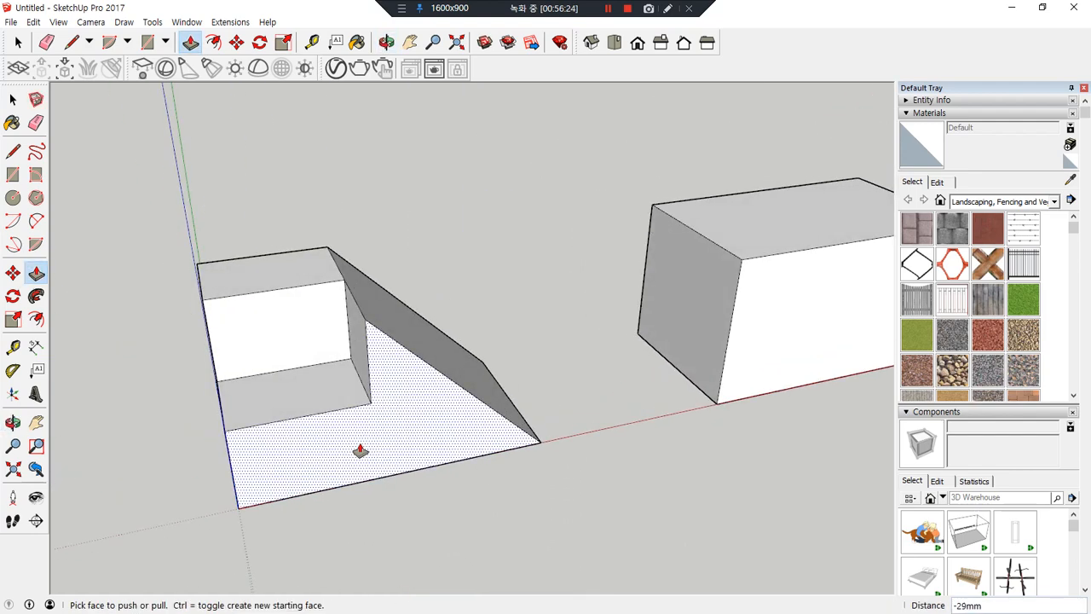
{"action": "middle_click_drag", "start_coordinate": [360, 452], "coordinate": [449, 432]}
{"action": "left_click", "coordinate": [409, 380]}
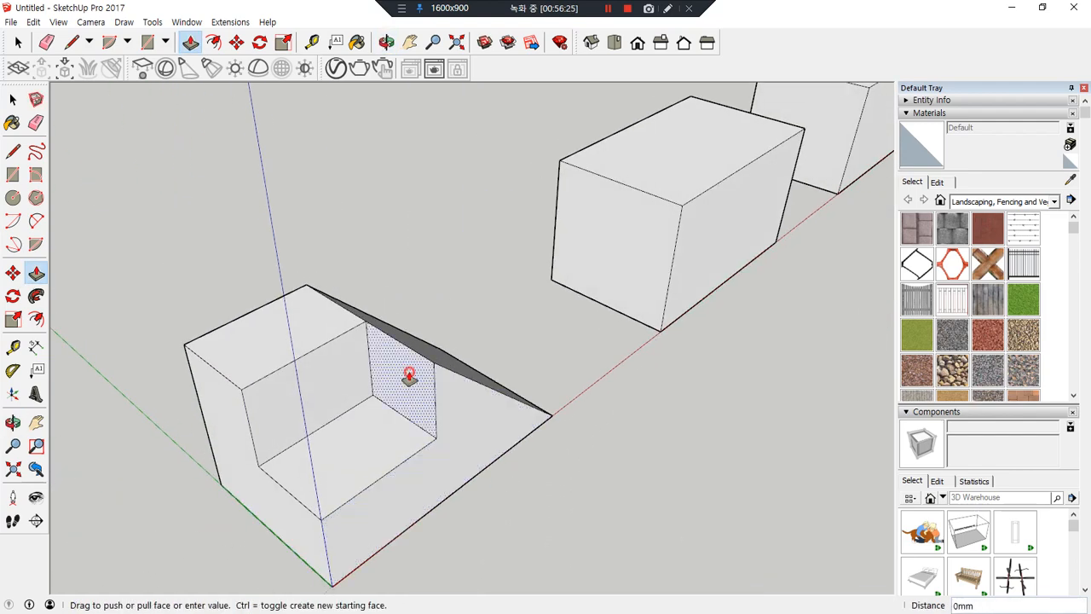
{"action": "left_click", "coordinate": [455, 322]}
- Draw a 20 mm line from the recess's lower corner to the sloping edge, and push the triangle above it 19 mm in, flush with the recess
{"action": "middle_click_drag", "start_coordinate": [455, 316], "coordinate": [401, 335]}
{"action": "scroll", "coordinate": [341, 395], "scroll_direction": "up", "scroll_amount": 5}
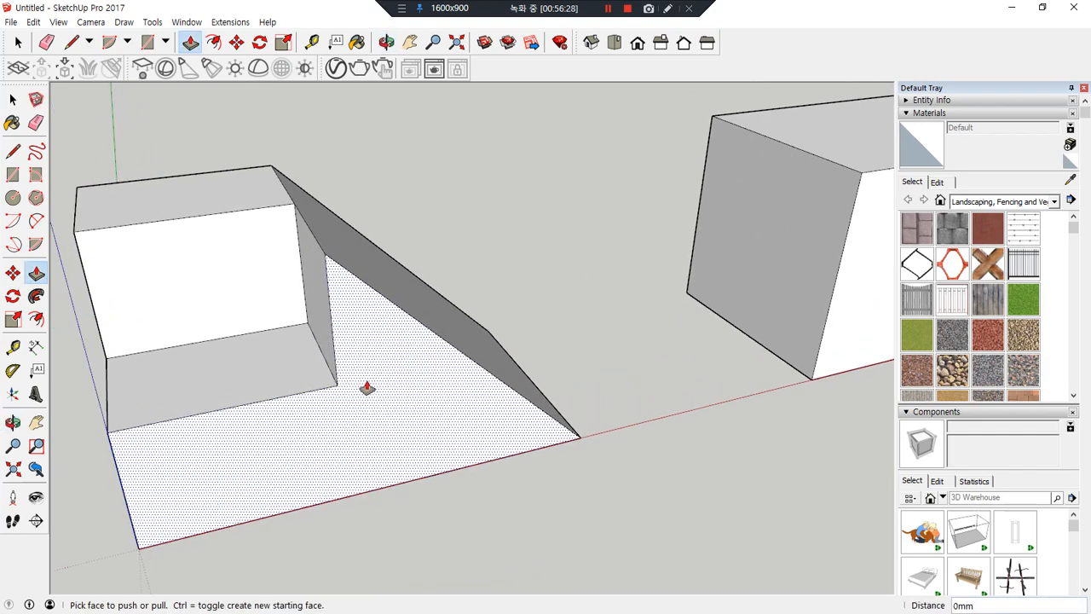
{"action": "key", "text": "l"}
{"action": "left_click", "coordinate": [338, 384]}
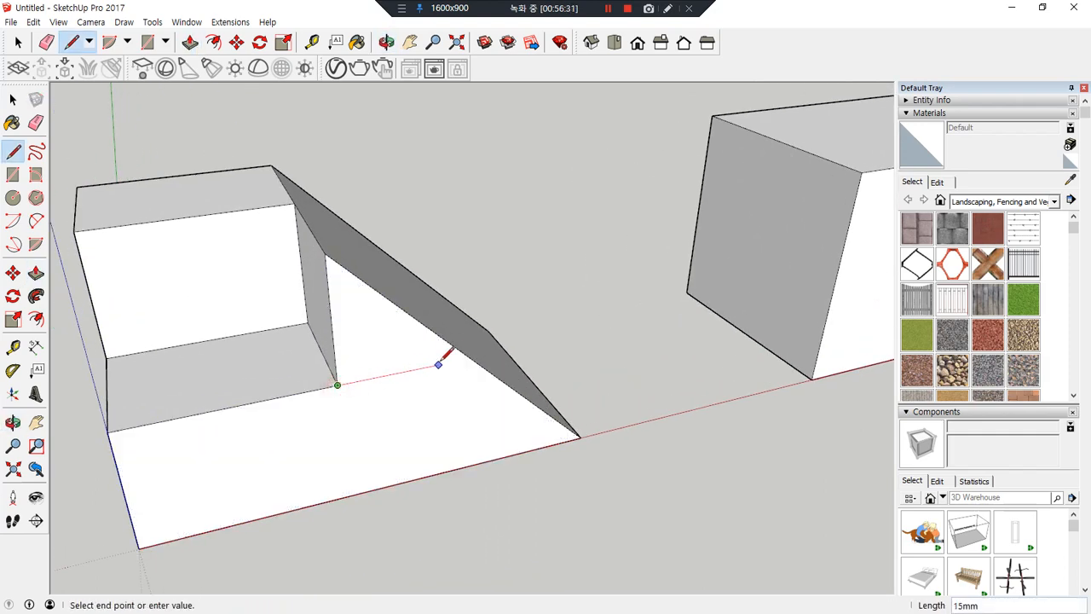
{"action": "left_click", "coordinate": [470, 357]}
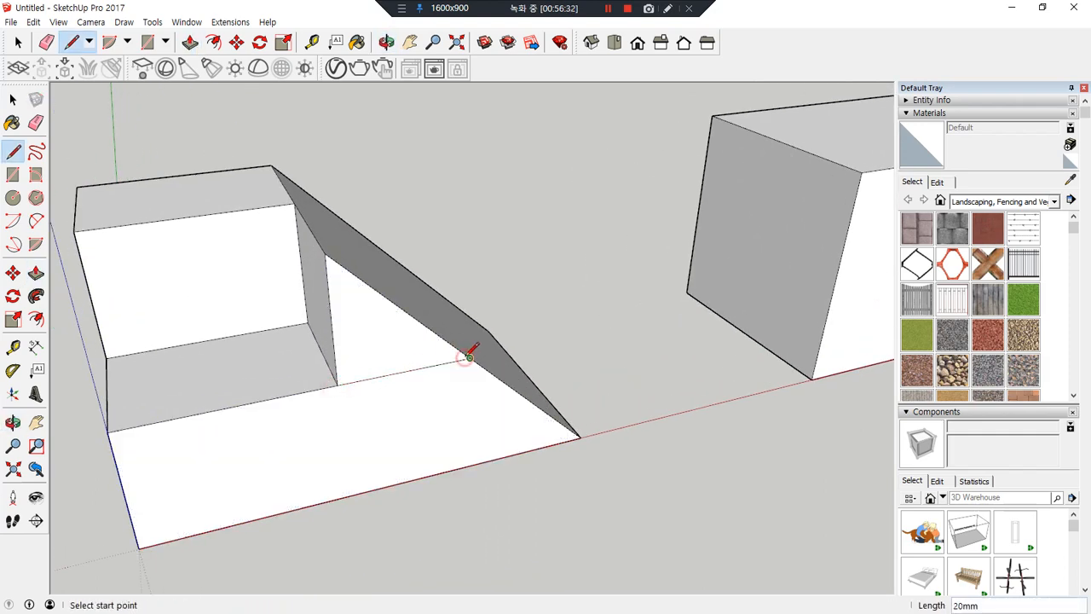
{"action": "key", "text": "p"}
{"action": "left_click", "coordinate": [368, 324]}
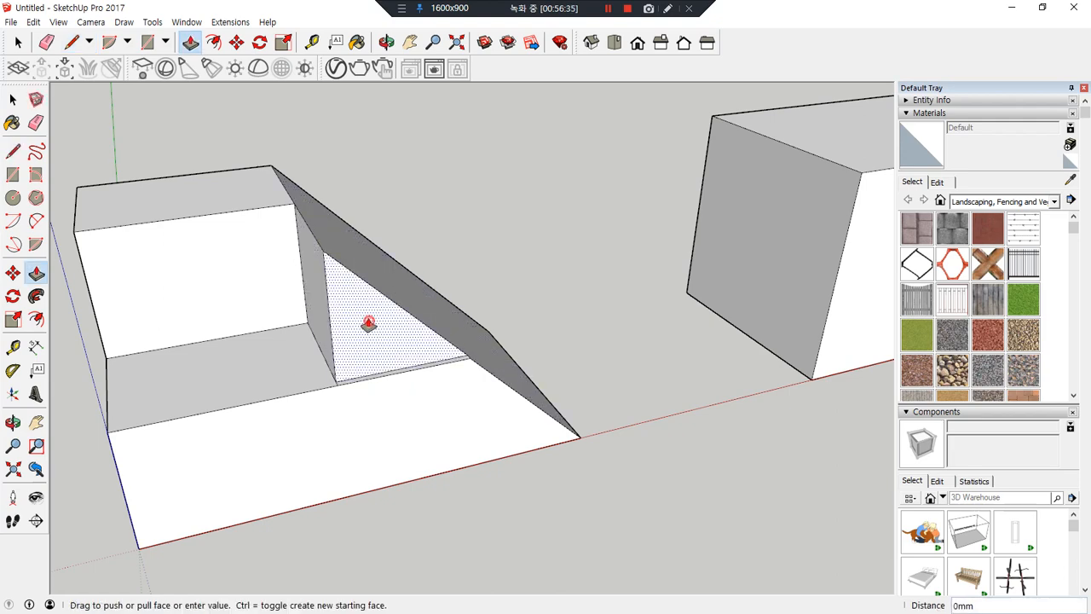
{"action": "left_click", "coordinate": [302, 404]}
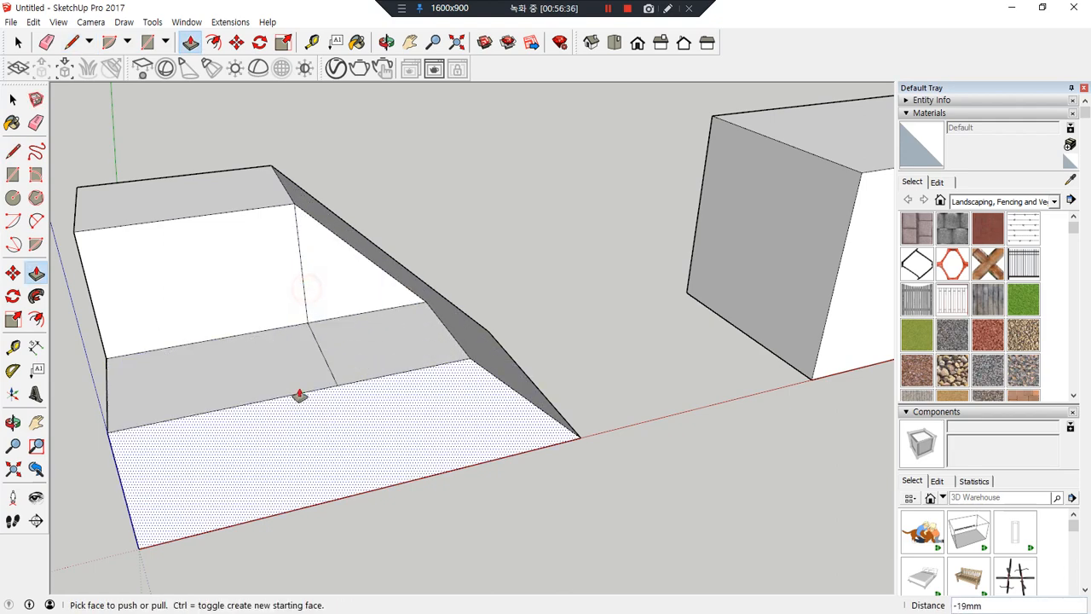
- Erase the two leftover seam edges on the step's tread and back wall
{"action": "middle_click_drag", "start_coordinate": [302, 404], "coordinate": [395, 360]}
{"action": "key", "text": "e"}
{"action": "left_click", "coordinate": [346, 380]}
{"action": "left_click", "coordinate": [304, 293]}
- Copy the vertical edge at the origin 20 mm along the lower front face of the stepped block
{"action": "mouse_move", "coordinate": [327, 508]}
{"action": "middle_mouse_down"}
{"action": "mouse_move", "coordinate": [265, 505]}
{"action": "mouse_move", "coordinate": [304, 423]}
{"action": "mouse_move", "coordinate": [319, 423]}
{"action": "mouse_move", "coordinate": [312, 438]}
{"action": "middle_mouse_up"}
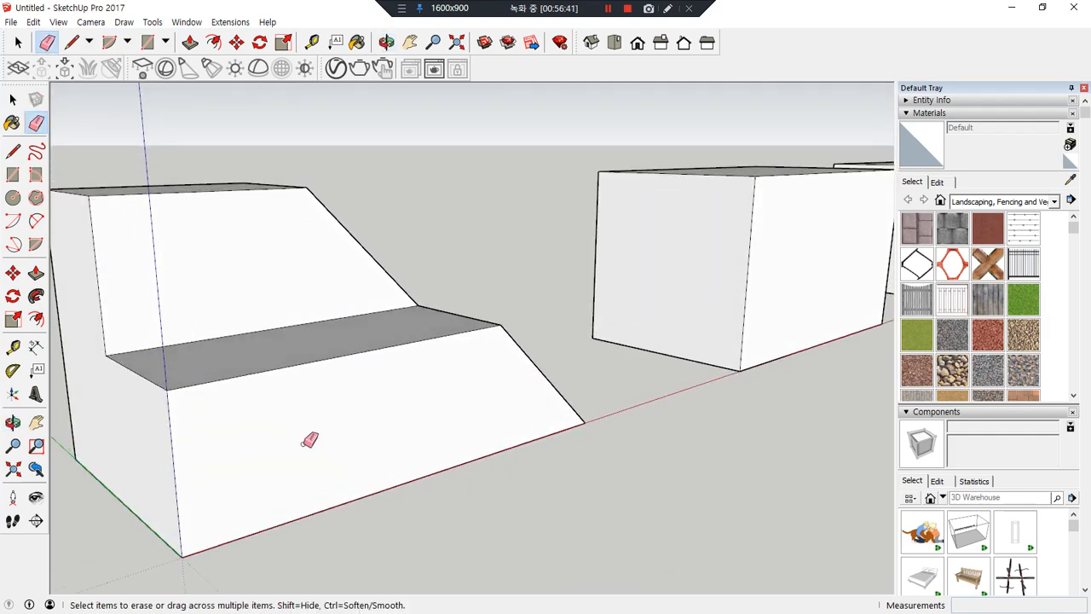
{"action": "key", "text": "m"}
{"action": "left_click", "coordinate": [175, 460]}
{"action": "key", "text": "ctrl"}
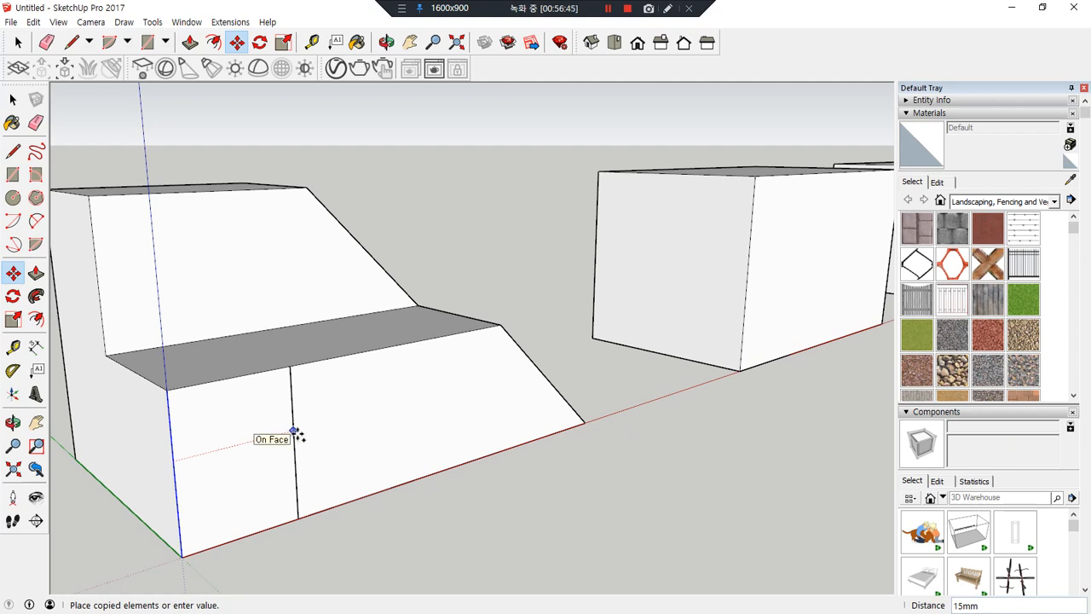
{"action": "key", "text": "Return"}
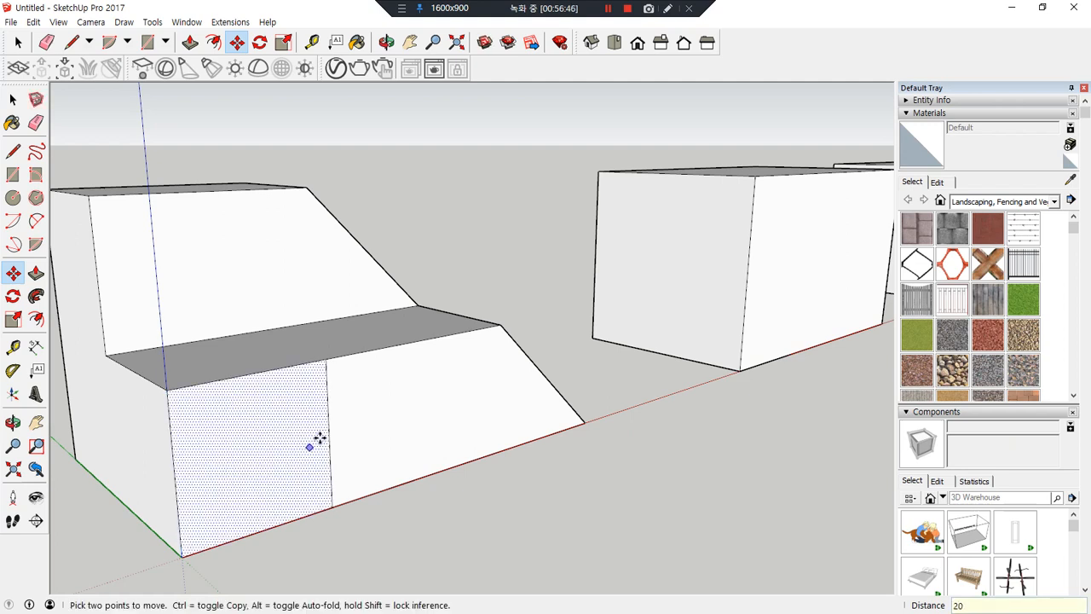
- Draw a circle of radius 10 mm centred on the upper end of the copied line, and erase that line
{"action": "key", "text": "c"}
{"action": "left_click", "coordinate": [325, 359]}
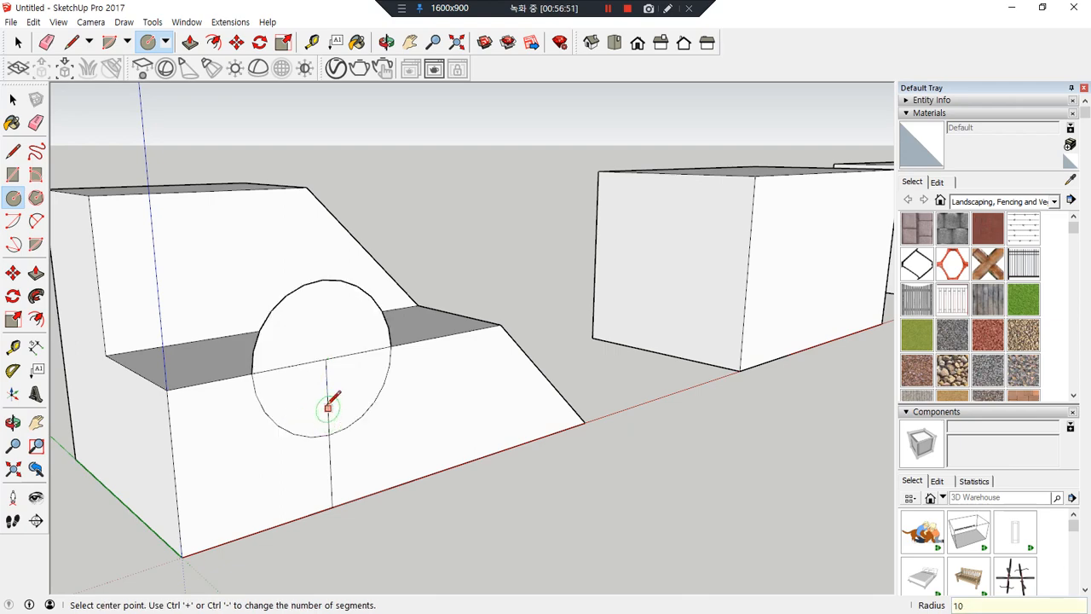
{"action": "key", "text": "e"}
{"action": "left_click", "coordinate": [332, 475]}
- Pull the upper half of the circle 20 mm back to the step's rear wall
{"action": "mouse_move", "coordinate": [341, 476]}
{"action": "middle_mouse_down"}
{"action": "mouse_move", "coordinate": [413, 459]}
{"action": "mouse_move", "coordinate": [494, 463]}
{"action": "mouse_move", "coordinate": [406, 538]}
{"action": "middle_mouse_up"}
{"action": "key", "text": "p"}
{"action": "left_click", "coordinate": [325, 369]}
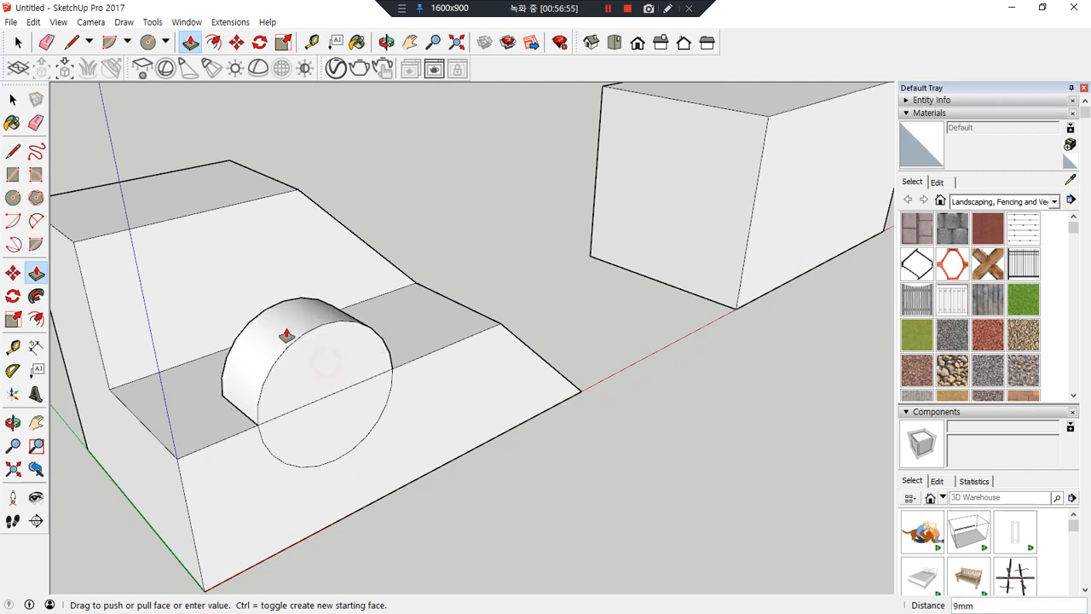
{"action": "left_click", "coordinate": [351, 258]}
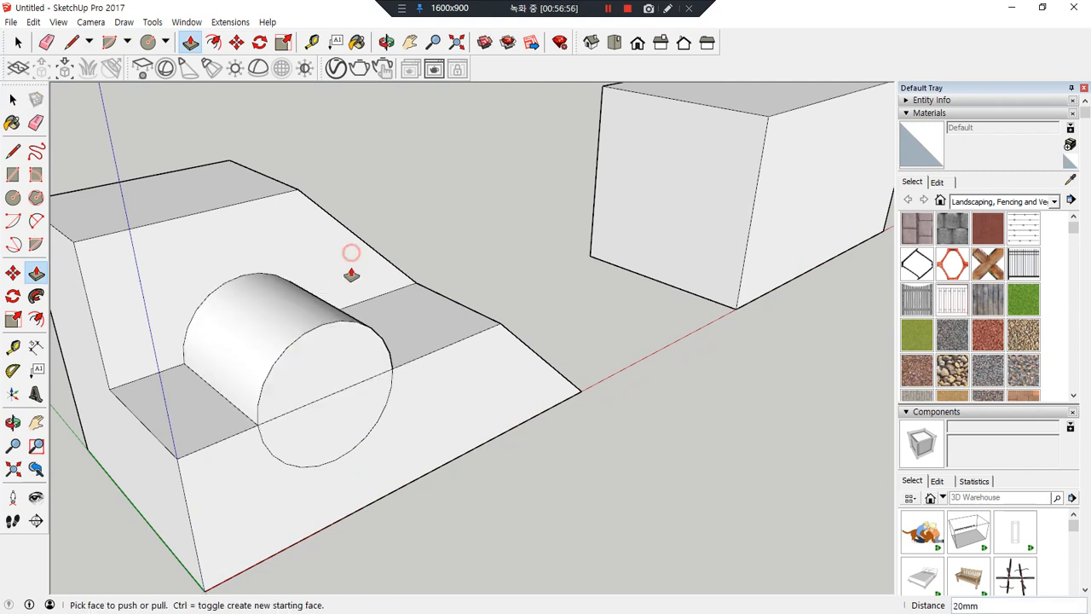
- Push the half-cylinder's front face 20 mm back to the wall, and the lower half-circle 20 mm in to cut a round groove
{"action": "left_click", "coordinate": [331, 359]}
{"action": "left_click", "coordinate": [298, 252]}
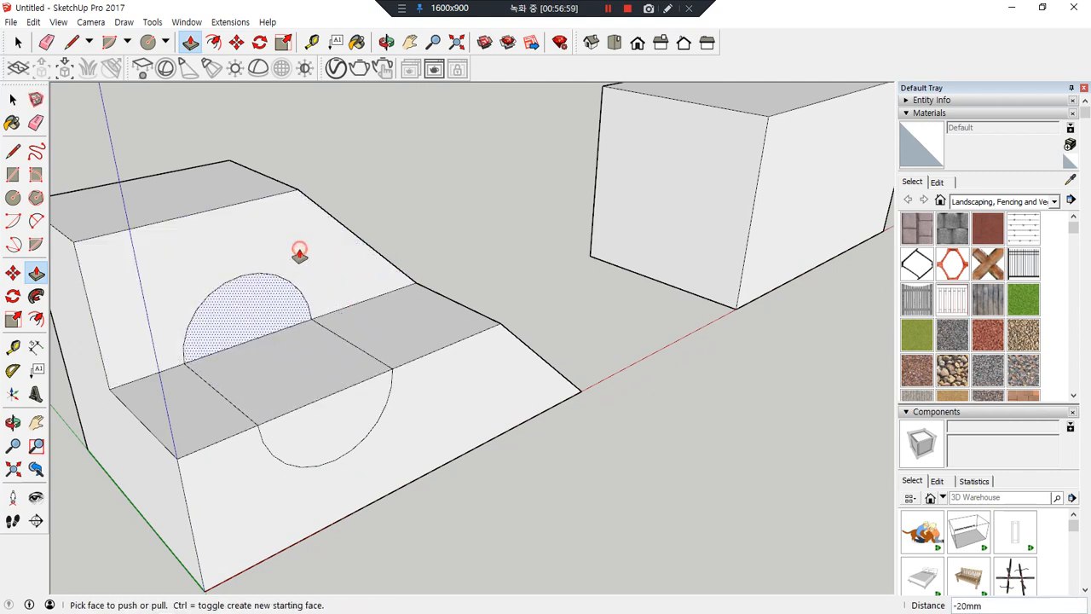
{"action": "left_click", "coordinate": [314, 440]}
{"action": "left_click", "coordinate": [324, 282]}
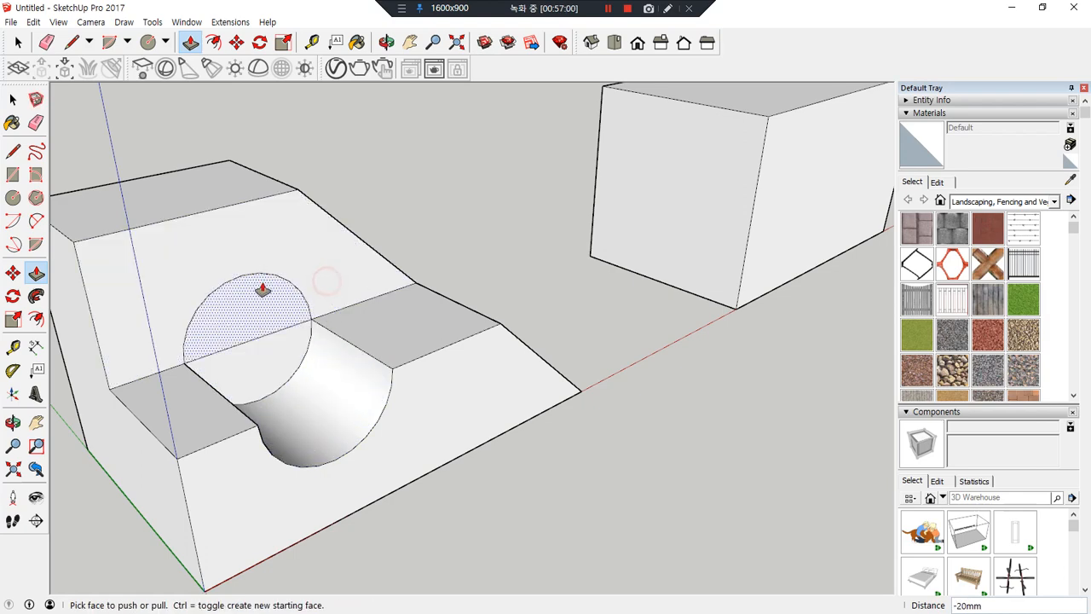
- Push the upper and lower halves of the circle 20 mm into the sloped wall to deepen the round hole
{"action": "scroll", "coordinate": [218, 361], "scroll_direction": "up", "scroll_amount": 2}
{"action": "middle_click_drag", "start_coordinate": [217, 361], "coordinate": [176, 297]}
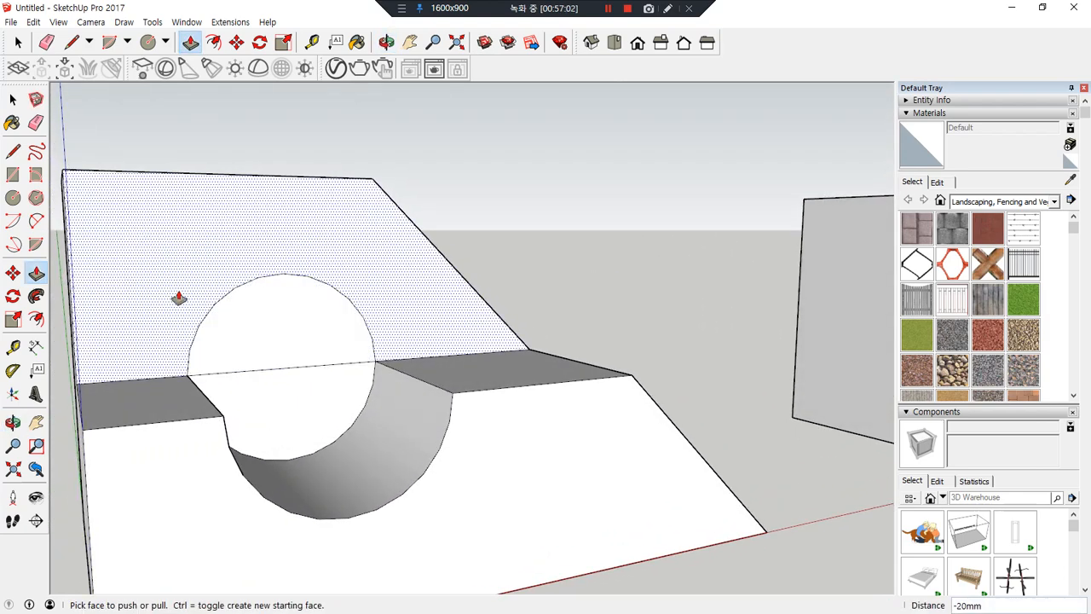
{"action": "left_click", "coordinate": [324, 323]}
{"action": "left_click", "coordinate": [245, 322]}
{"action": "left_click", "coordinate": [271, 372]}
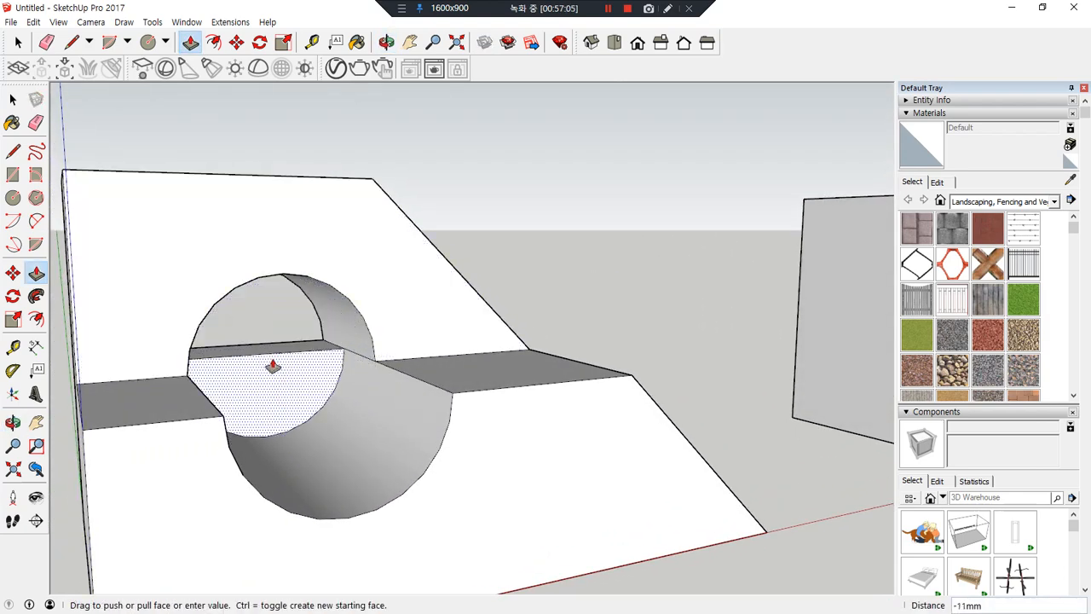
{"action": "left_click", "coordinate": [254, 352]}
- Draw a 30 mm square on the next box's end face, starting from the face's upper corner beside the red axis
{"action": "middle_click_drag", "start_coordinate": [253, 353], "coordinate": [442, 504]}
{"action": "scroll", "coordinate": [440, 501], "scroll_direction": "down", "scroll_amount": 4}
{"action": "middle_click_drag", "start_coordinate": [631, 328], "coordinate": [762, 277], "text": "shift"}
{"action": "scroll", "coordinate": [377, 383], "scroll_direction": "up", "scroll_amount": 2}
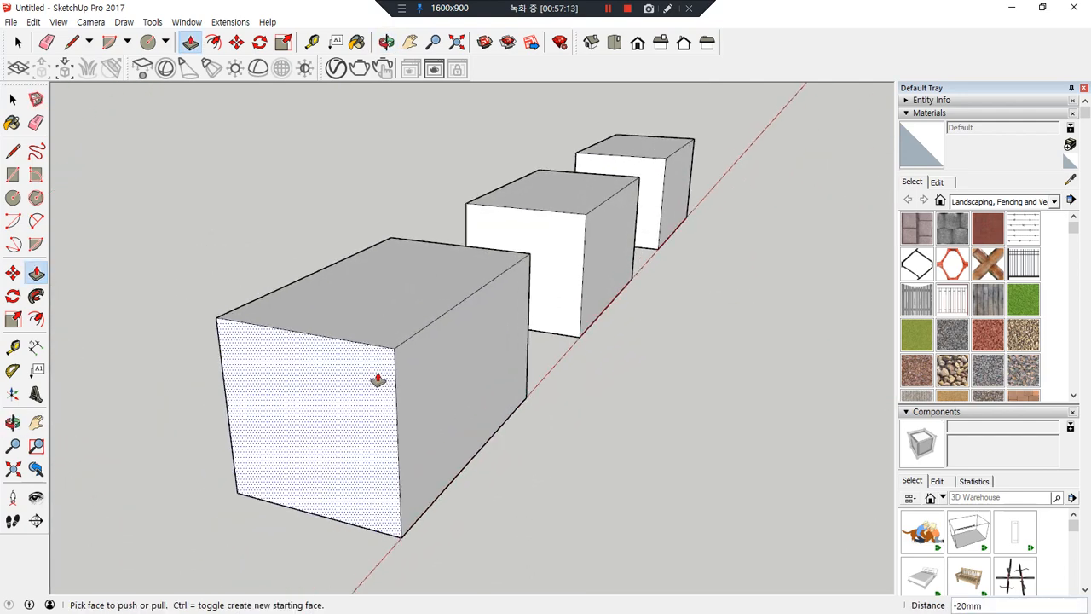
{"action": "key", "text": "r"}
{"action": "left_click", "coordinate": [393, 346]}
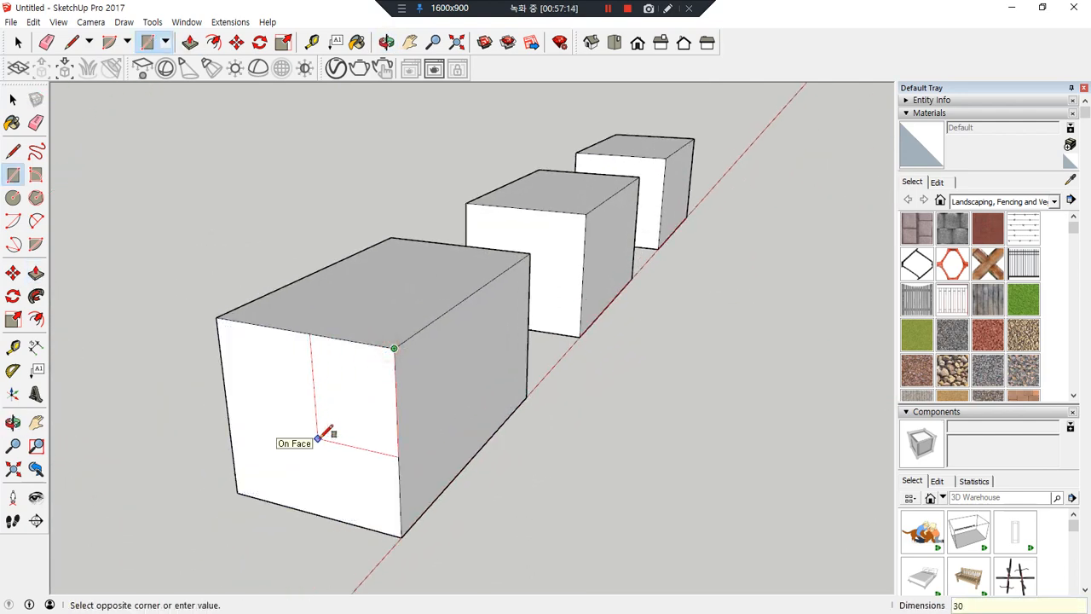
{"action": "key", "text": "Return"}
- Push the square face about 69 mm through to the box's far end, leaving an L-shaped block
{"action": "key", "text": "p"}
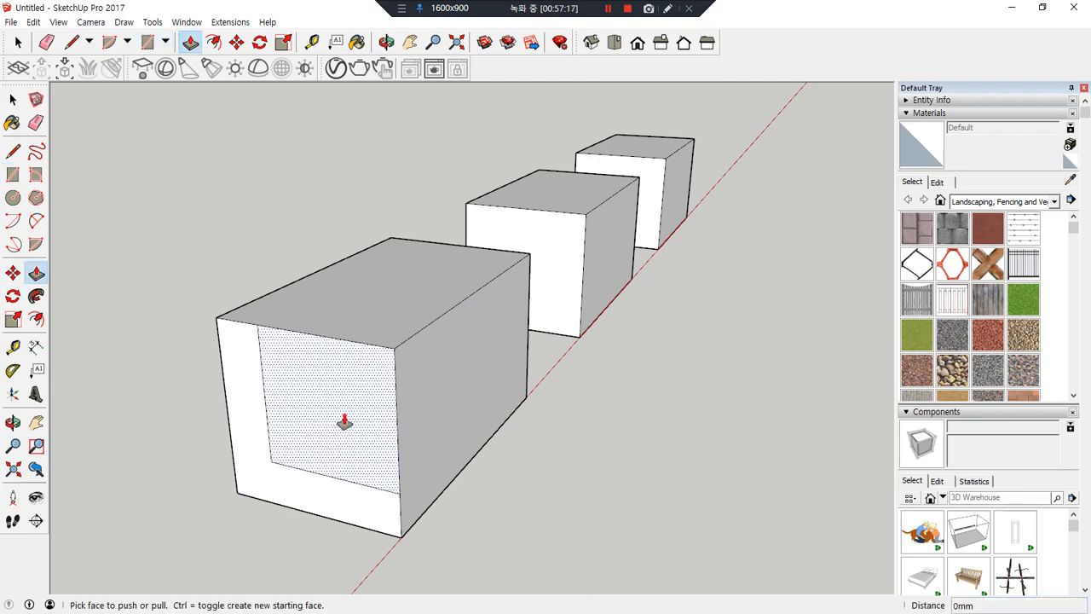
{"action": "left_click", "coordinate": [375, 397]}
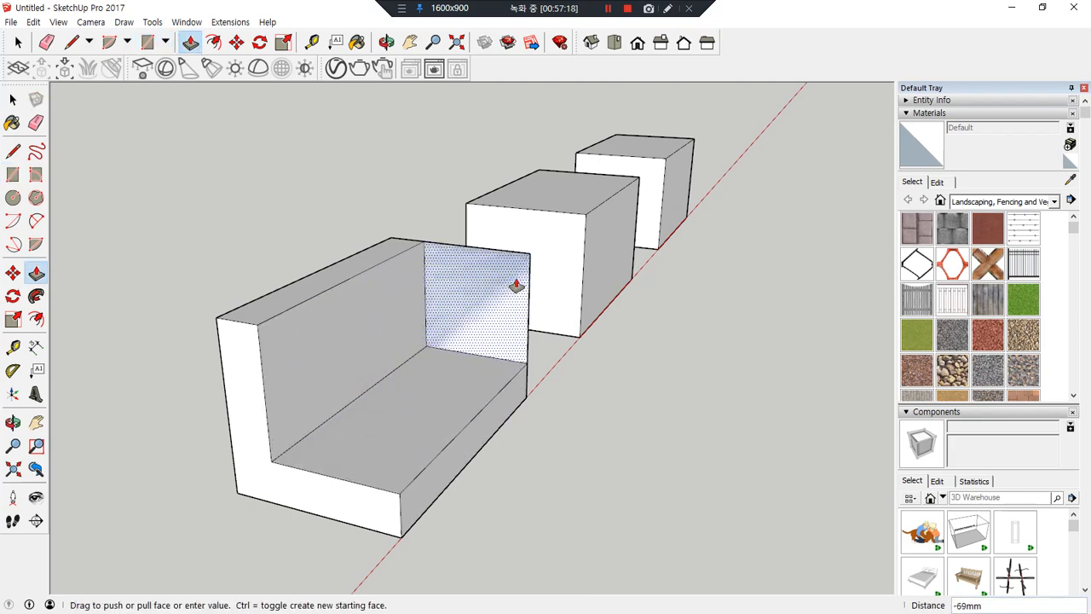
{"action": "left_click", "coordinate": [511, 310]}
- Draw a 10 × 10 mm rectangle at the far outer corner of the L-shaped block's base
{"action": "scroll", "coordinate": [548, 346], "scroll_direction": "up", "scroll_amount": 3}
{"action": "middle_click_drag", "start_coordinate": [548, 346], "coordinate": [427, 462]}
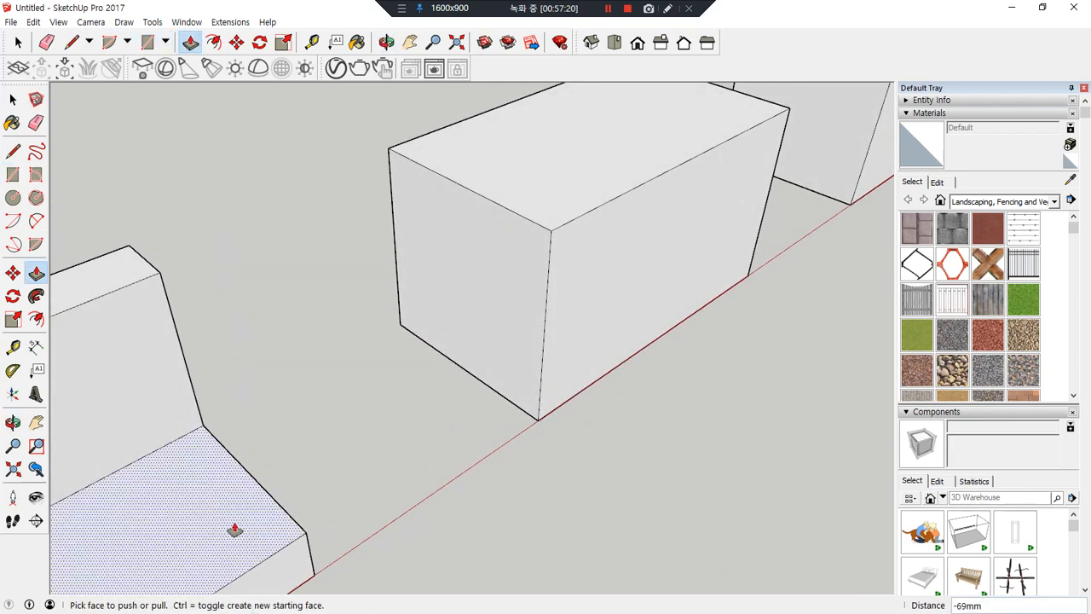
{"action": "scroll", "coordinate": [344, 373], "scroll_direction": "up", "scroll_amount": 5}
{"action": "key", "text": "r"}
{"action": "left_click", "coordinate": [408, 406]}
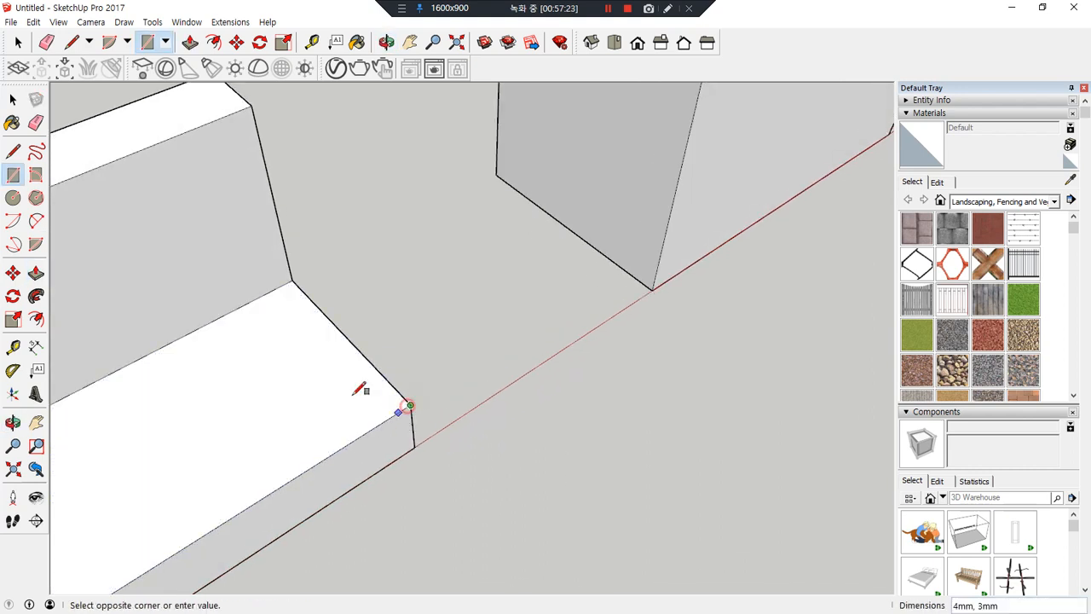
{"action": "left_click", "coordinate": [323, 385]}
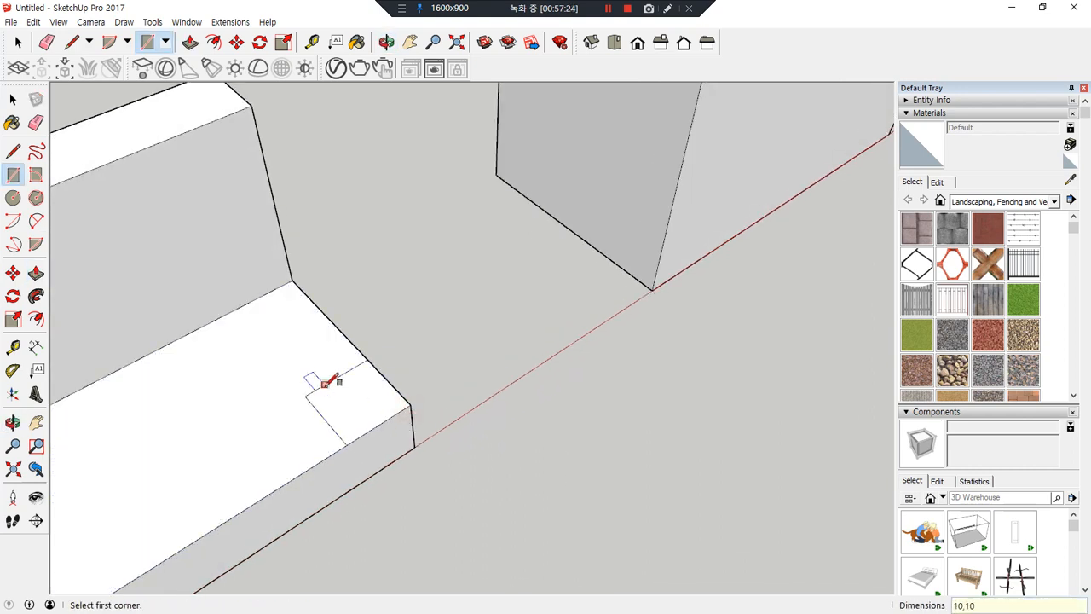
- Draw a circle of radius 10 mm centred on the rectangle's inner corner, and erase all lines except the corner arc
{"action": "key", "text": "c"}
{"action": "left_click", "coordinate": [305, 396]}
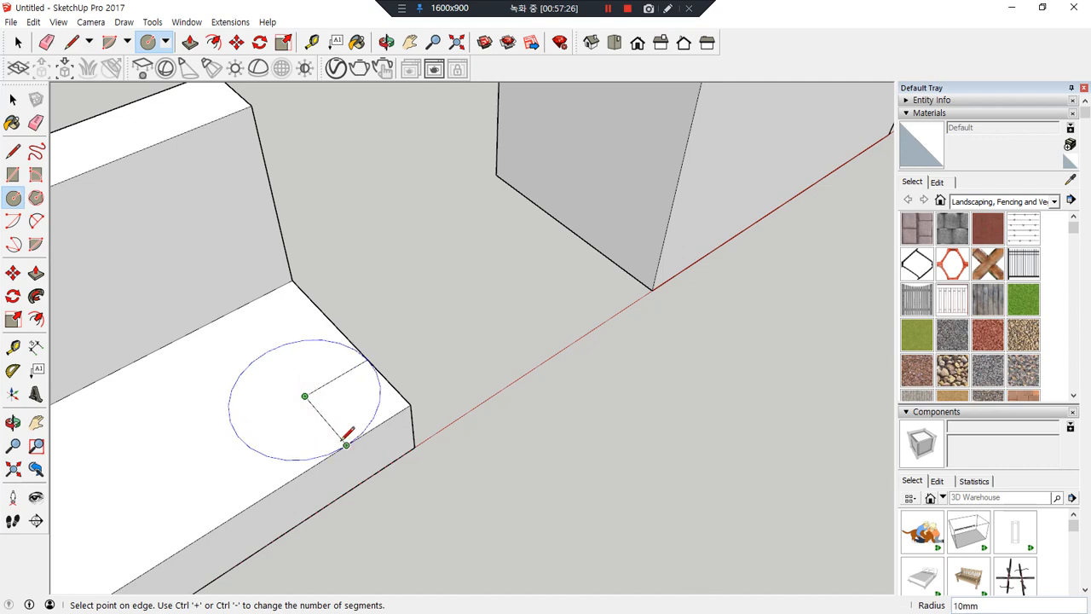
{"action": "left_click", "coordinate": [345, 443]}
{"action": "key", "text": "e"}
{"action": "mouse_move", "coordinate": [302, 419]}
{"action": "left_mouse_down"}
{"action": "mouse_move", "coordinate": [298, 343]}
{"action": "mouse_move", "coordinate": [271, 381]}
{"action": "left_mouse_up"}
- Push the small face outside the arc 10 mm down to round off the base's corner
{"action": "key", "text": "p"}
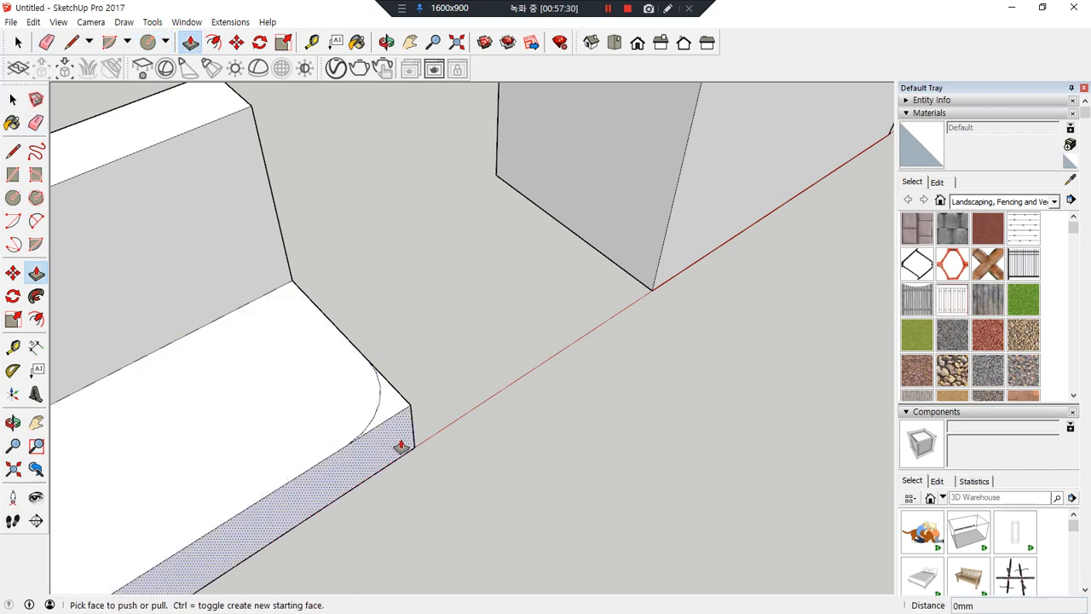
{"action": "left_click", "coordinate": [400, 416]}
{"action": "left_click", "coordinate": [404, 452]}
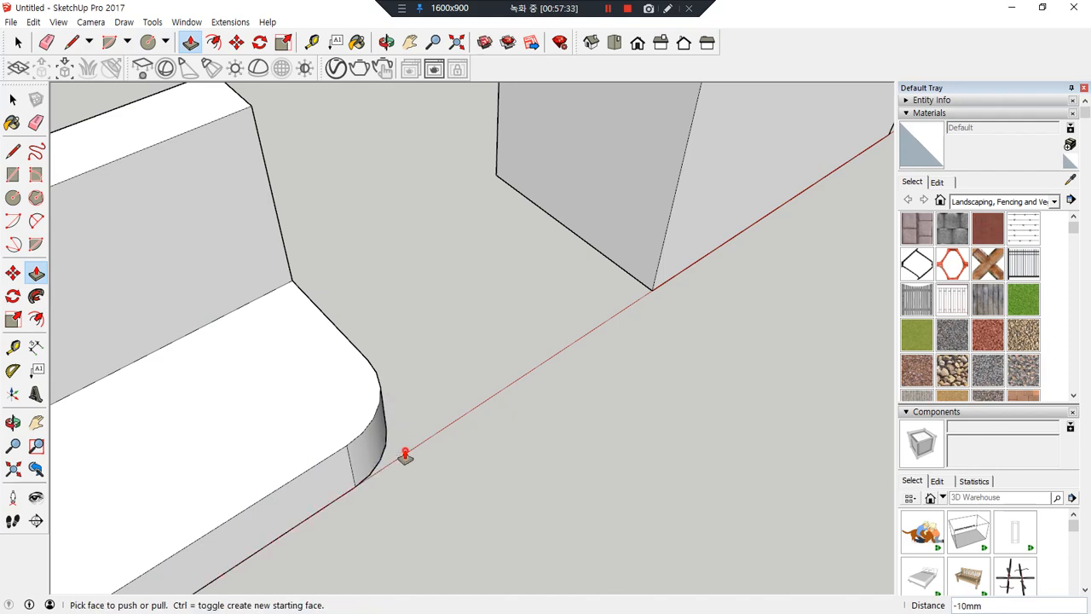
{"action": "mouse_move", "coordinate": [218, 481]}
{"action": "middle_mouse_down", "text": "shift"}
{"action": "mouse_move", "coordinate": [611, 261]}
{"action": "mouse_move", "coordinate": [661, 256]}
{"action": "middle_mouse_up", "text": "shift"}
{"action": "scroll", "coordinate": [521, 355], "scroll_direction": "down", "scroll_amount": 3}
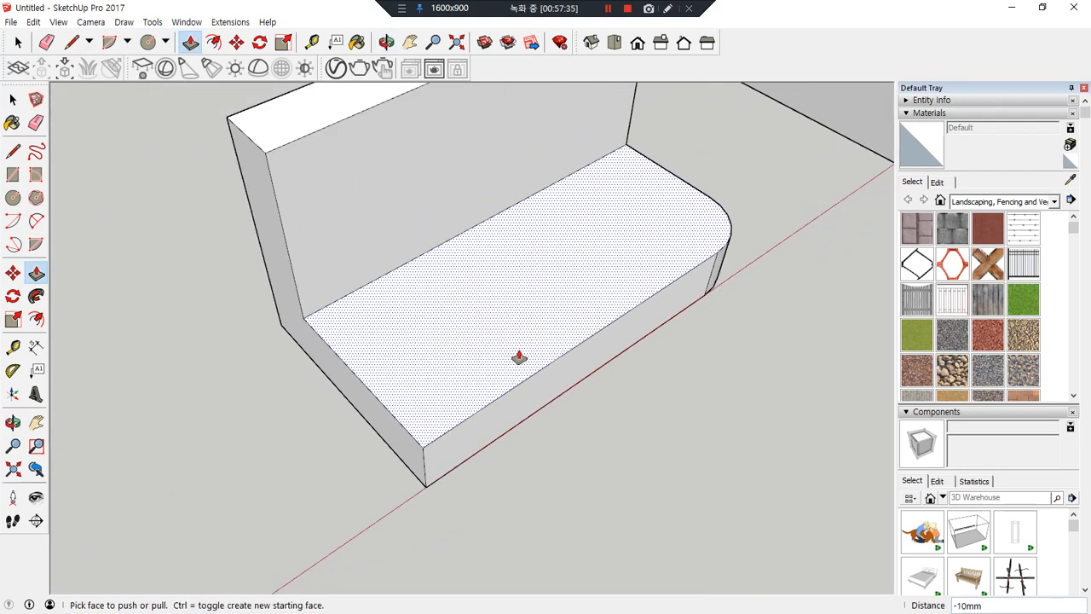
{"action": "key", "text": "e"}
{"action": "left_click_drag", "start_coordinate": [399, 156], "coordinate": [428, 283]}
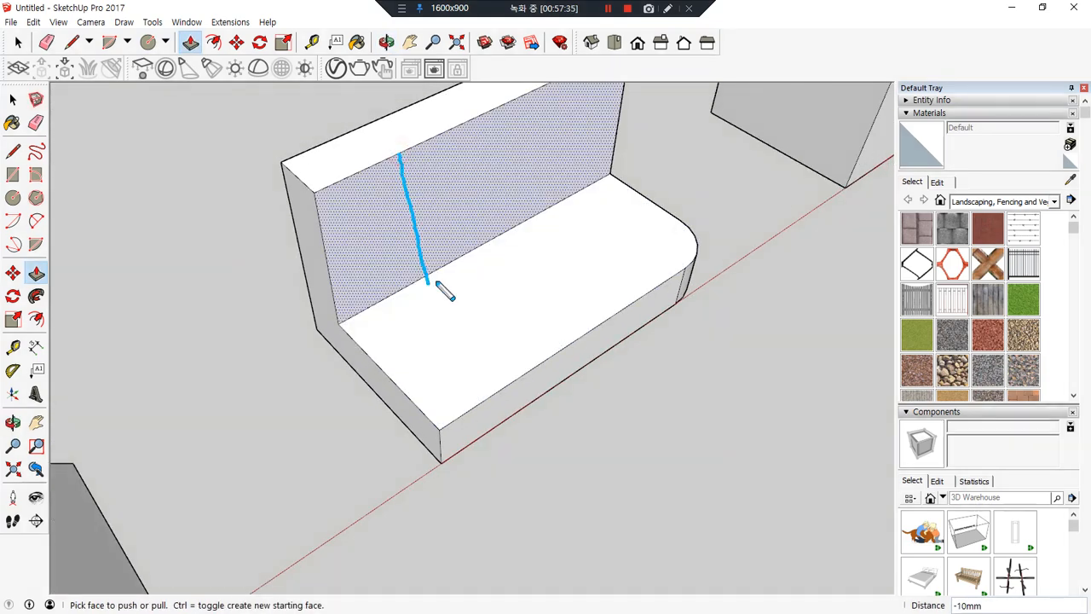
{"action": "left_click_drag", "start_coordinate": [506, 239], "coordinate": [533, 373]}
{"action": "mouse_move", "coordinate": [434, 294]}
{"action": "left_mouse_down"}
{"action": "mouse_move", "coordinate": [414, 166]}
{"action": "mouse_move", "coordinate": [445, 288]}
{"action": "left_mouse_up"}
{"action": "mouse_move", "coordinate": [513, 344]}
{"action": "left_mouse_down"}
{"action": "mouse_move", "coordinate": [499, 341]}
{"action": "mouse_move", "coordinate": [551, 381]}
{"action": "left_mouse_up"}
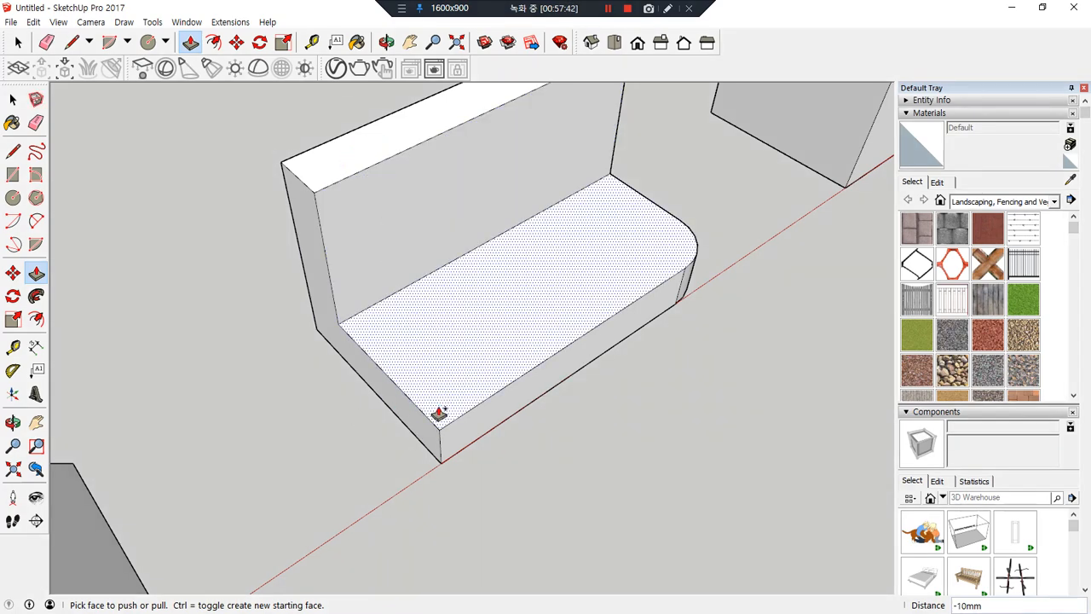
{"action": "scroll", "coordinate": [462, 421], "scroll_direction": "up", "scroll_amount": 2}
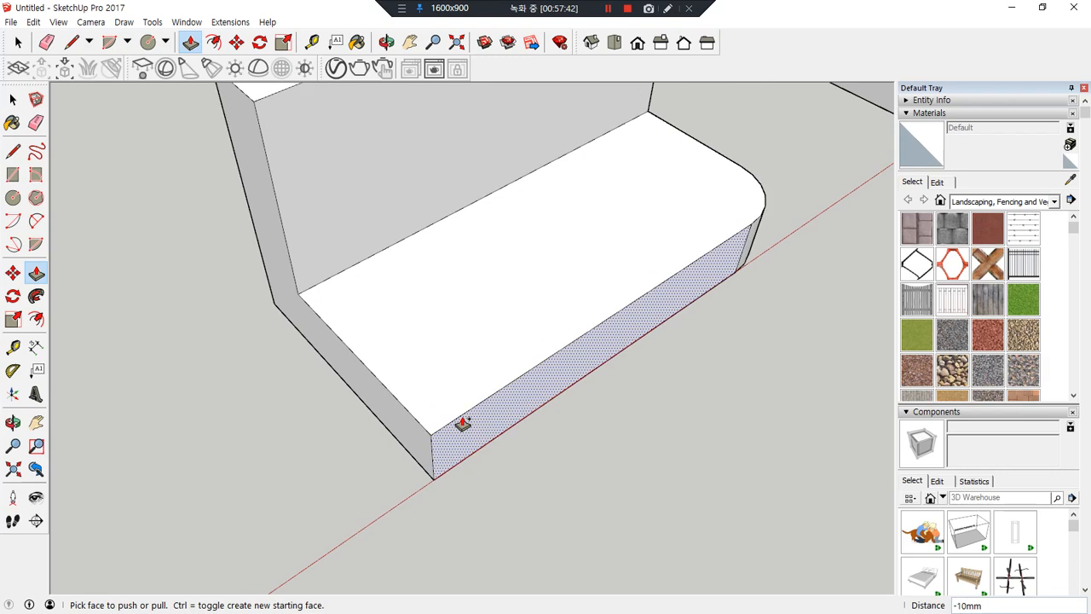
{"action": "scroll", "coordinate": [463, 423], "scroll_direction": "down", "scroll_amount": 1}
{"action": "middle_click_drag", "start_coordinate": [409, 204], "coordinate": [362, 281], "text": "shift"}
{"action": "scroll", "coordinate": [243, 257], "scroll_direction": "up", "scroll_amount": 1}
{"action": "middle_click_drag", "start_coordinate": [458, 473], "coordinate": [450, 429]}
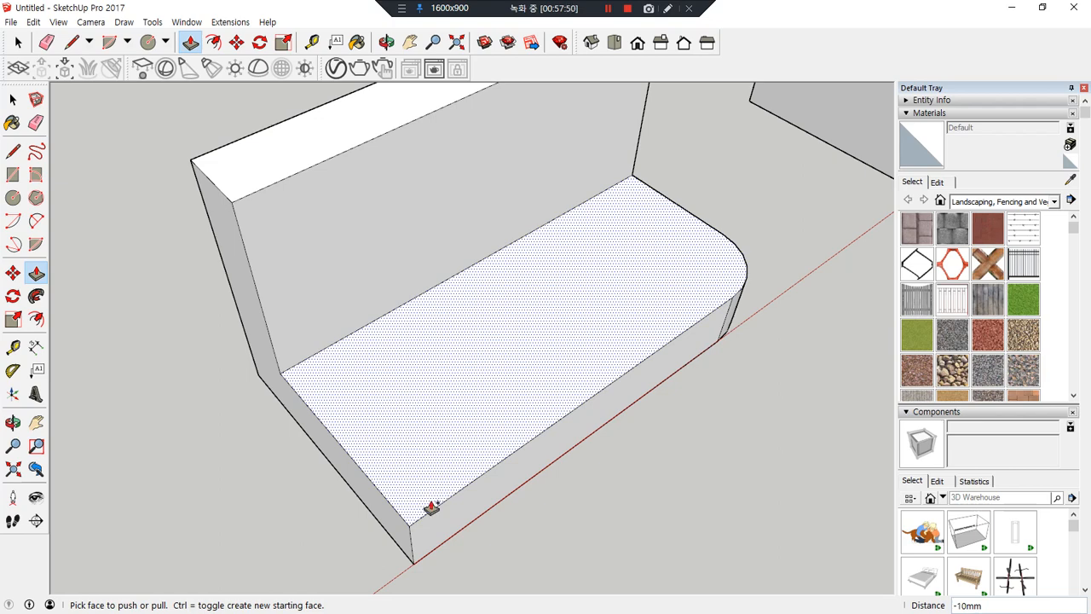
{"action": "left_click_drag", "start_coordinate": [540, 426], "coordinate": [353, 276]}
{"action": "left_click_drag", "start_coordinate": [473, 249], "coordinate": [289, 122]}
{"action": "key", "text": "Escape"}
- Draw a 30 mm vertical line up from the base's square front corner
{"action": "key", "text": "l"}
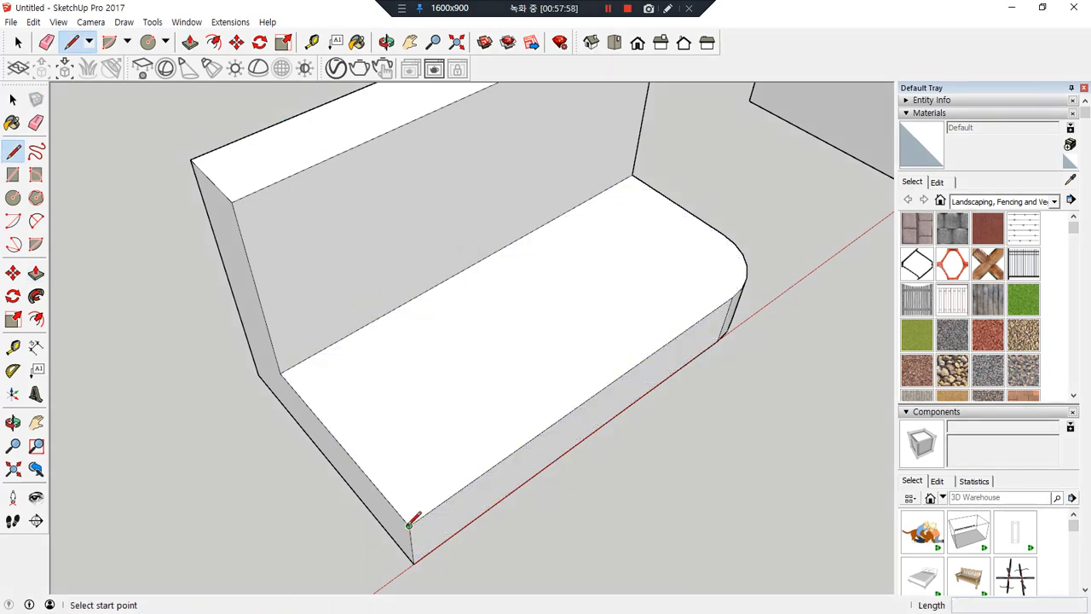
{"action": "left_click", "coordinate": [409, 525]}
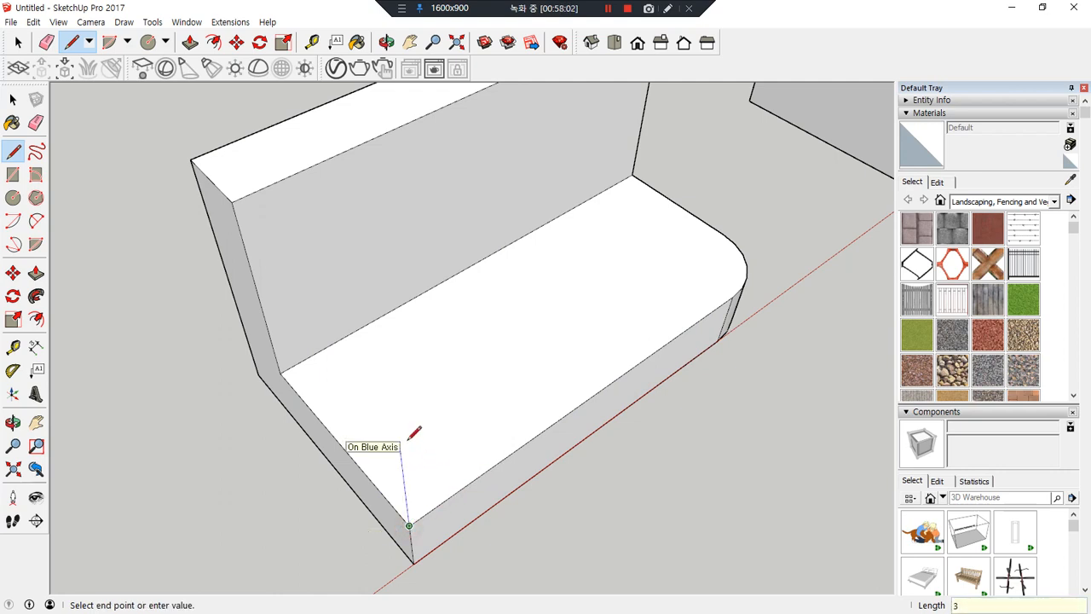
{"action": "type", "text": "30"}
{"action": "key", "text": "Return"}
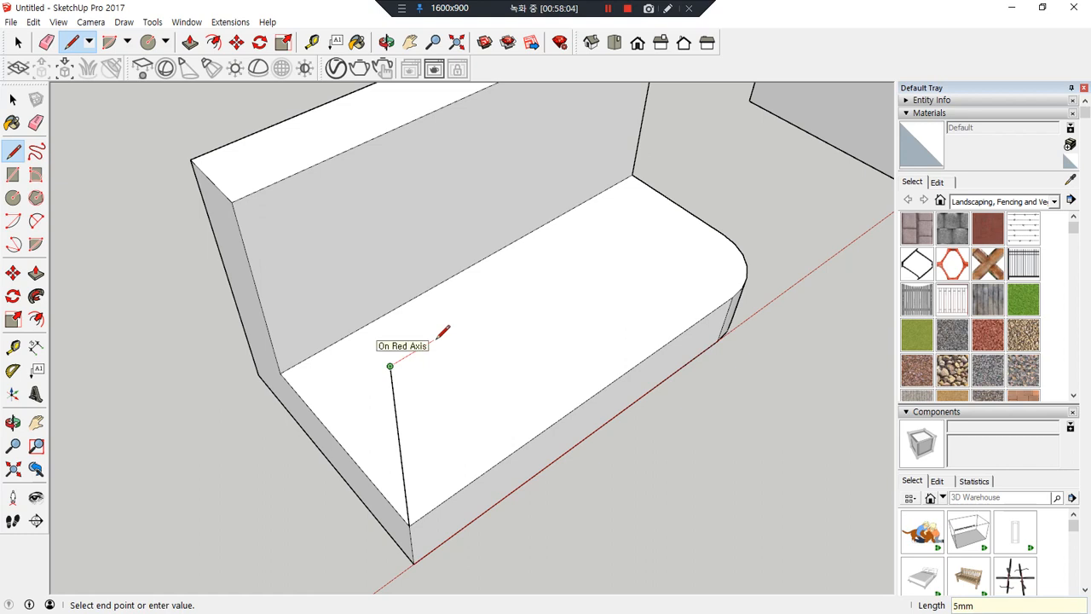
- Try to continue the vertical line with a 10 mm segment along the red axis
{"action": "type", "text": "10"}
{"action": "key", "text": "Return"}
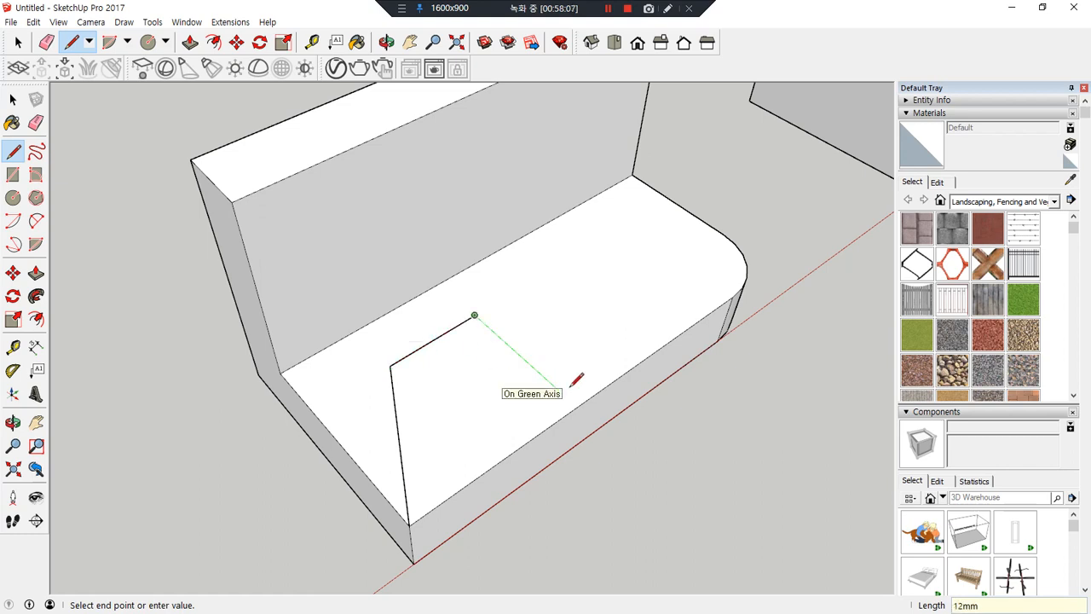
{"action": "key", "text": "ctrl+z"}
- Draw a 10 mm line along the red axis from the upper end of the vertical line
{"action": "left_click", "coordinate": [390, 366]}
{"action": "type", "text": "10"}
{"action": "key", "text": "Return"}
- Try to draw a line from the 10 mm line's free end with the relative offset <20,0,20>
{"action": "middle_click_drag", "start_coordinate": [478, 319], "coordinate": [234, 341]}
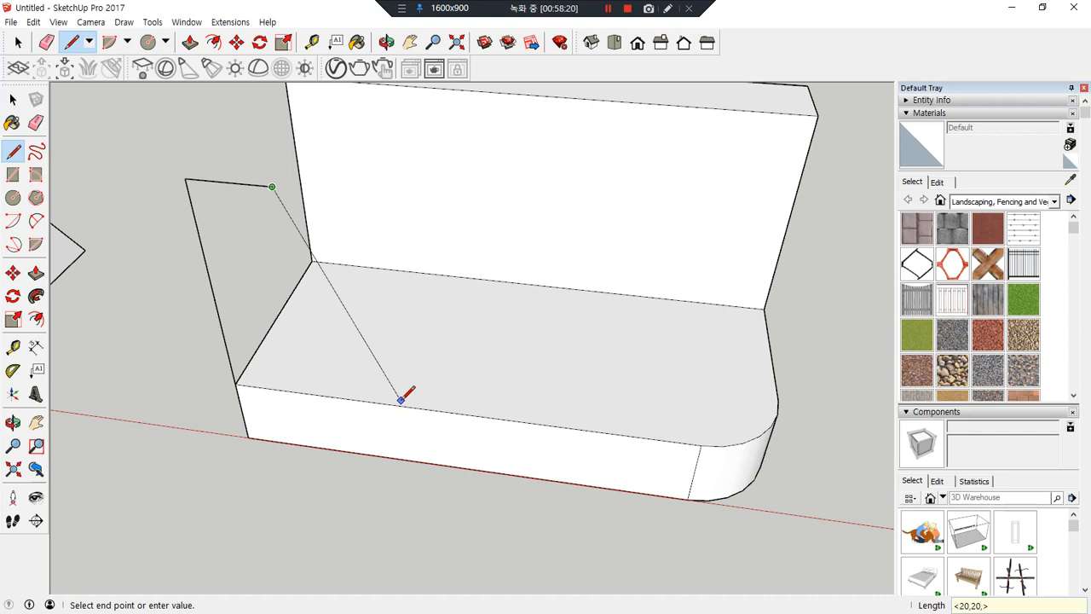
{"action": "key", "text": "Return"}
{"action": "key", "text": "ctrl+z"}
{"action": "left_click", "coordinate": [272, 186]}
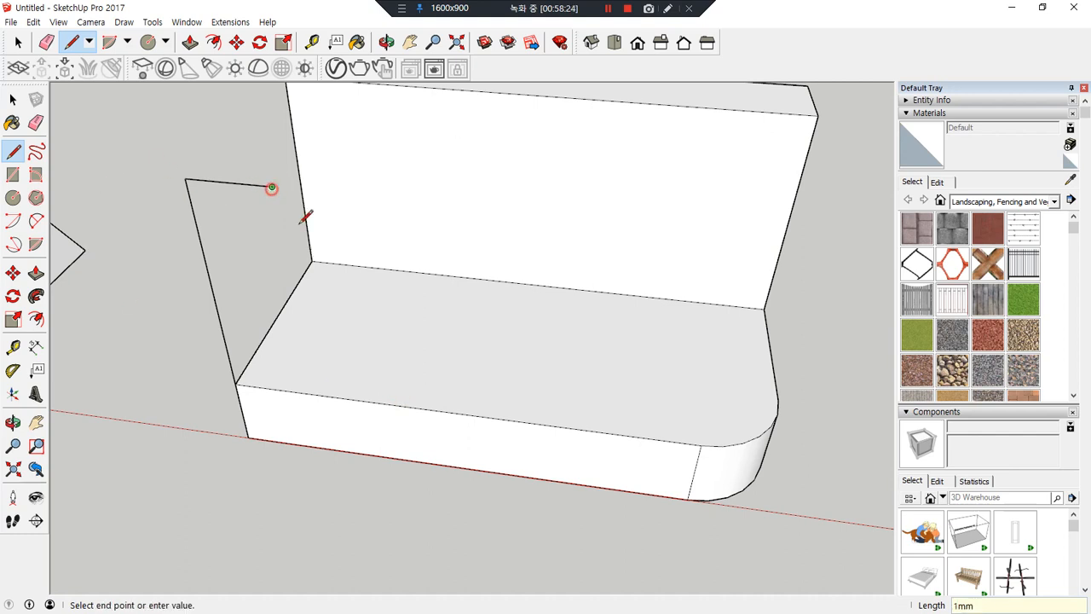
{"action": "type", "text": "<>"}
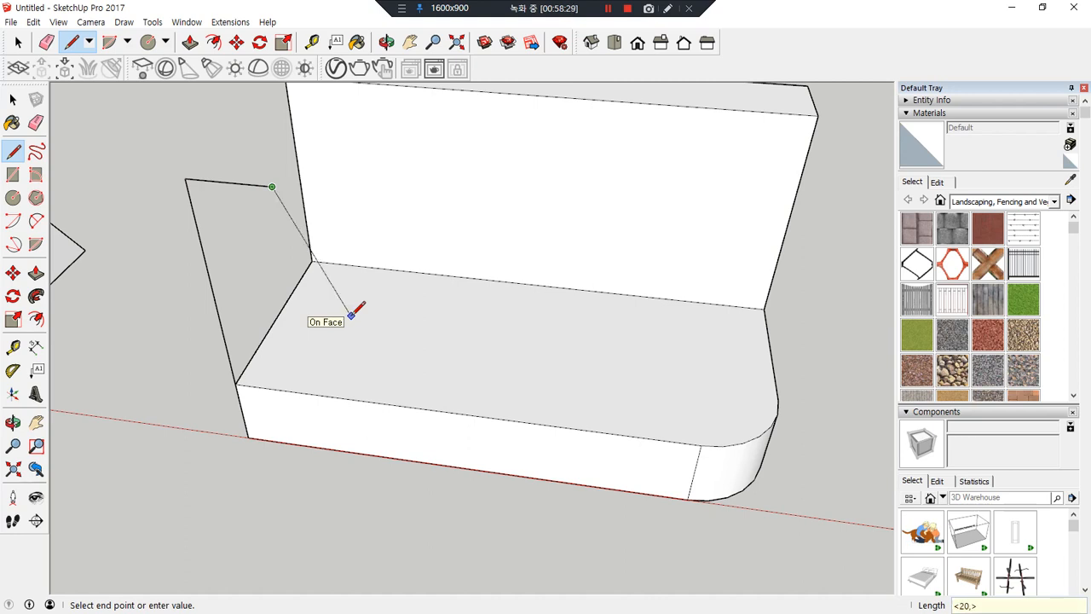
{"action": "type", "text": "20,0,20"}
{"action": "key", "text": "Return"}
{"action": "mouse_move", "coordinate": [358, 309]}
{"action": "middle_mouse_down"}
{"action": "mouse_move", "coordinate": [487, 431]}
{"action": "mouse_move", "coordinate": [536, 329]}
{"action": "mouse_move", "coordinate": [452, 312]}
{"action": "middle_mouse_up"}
{"action": "key", "text": "ctrl+z"}
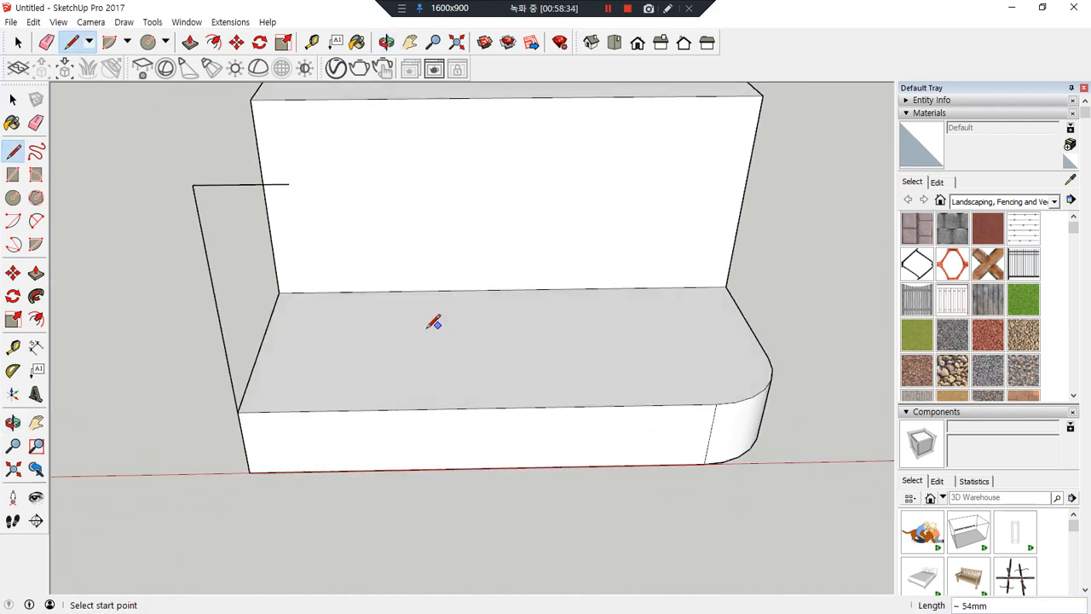
- Try to draw the sloped line from the 10 mm line's free end with the relative offset <20,0,-20>
{"action": "left_click", "coordinate": [288, 184]}
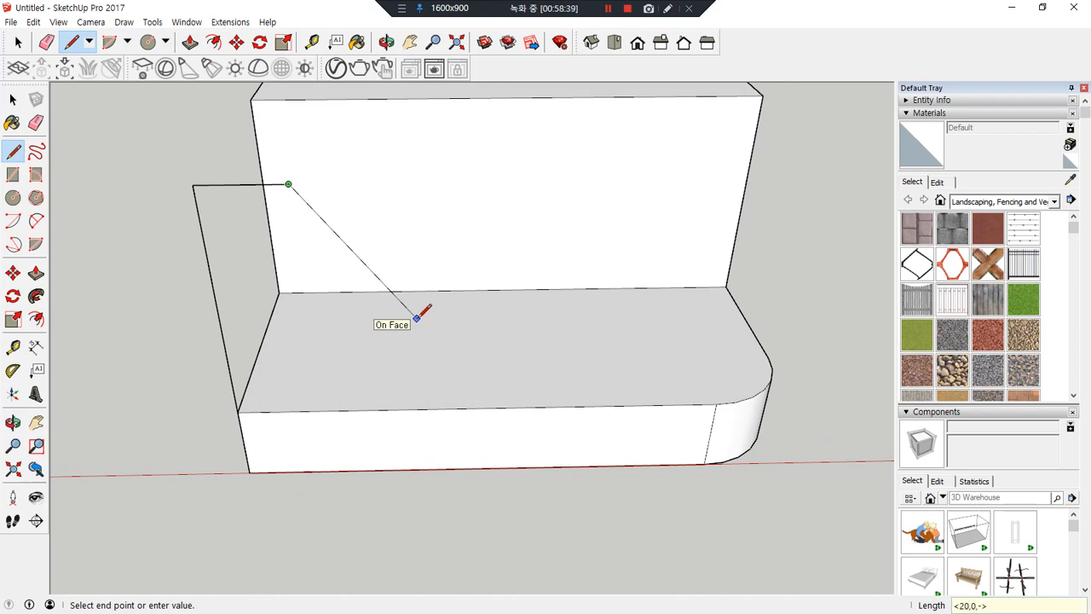
{"action": "type", "text": "<20,0,-20>"}
{"action": "key", "text": "Return"}
{"action": "middle_click_drag", "start_coordinate": [435, 285], "coordinate": [157, 415]}
{"action": "key", "text": "l"}
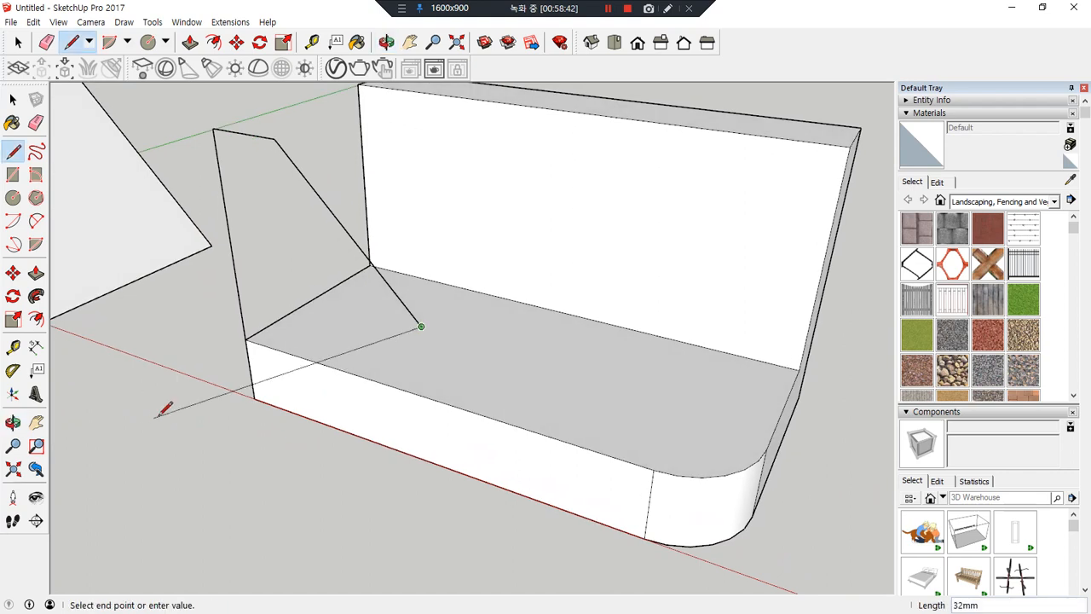
{"action": "key", "text": "ctrl+z"}
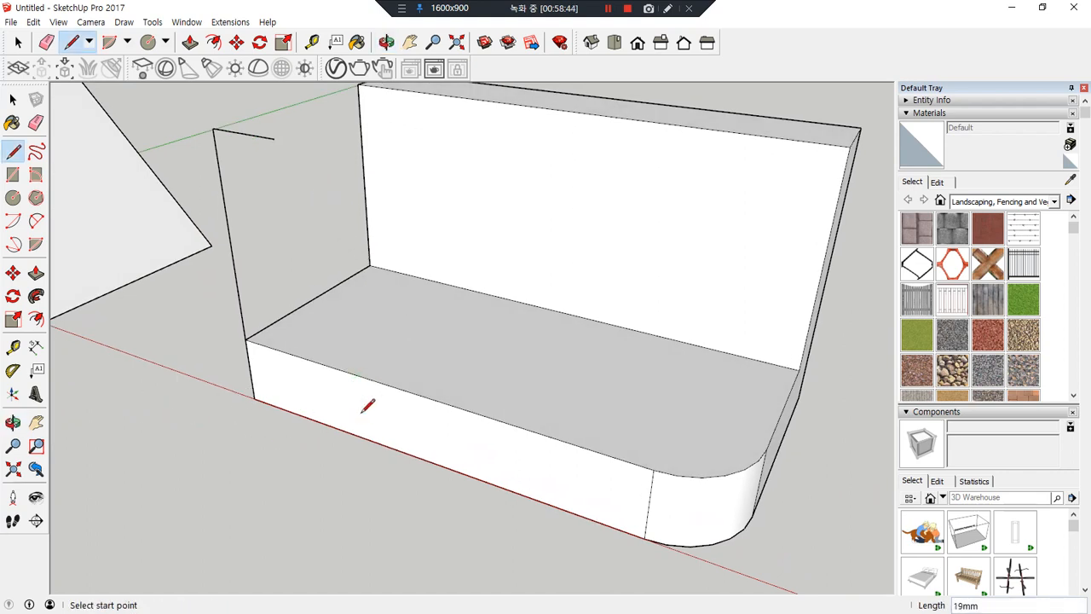
- Draw the sloped line from the 10 mm line's free end with the relative offset <20,0,-30>, closing the upright front face
{"action": "left_click", "coordinate": [273, 138]}
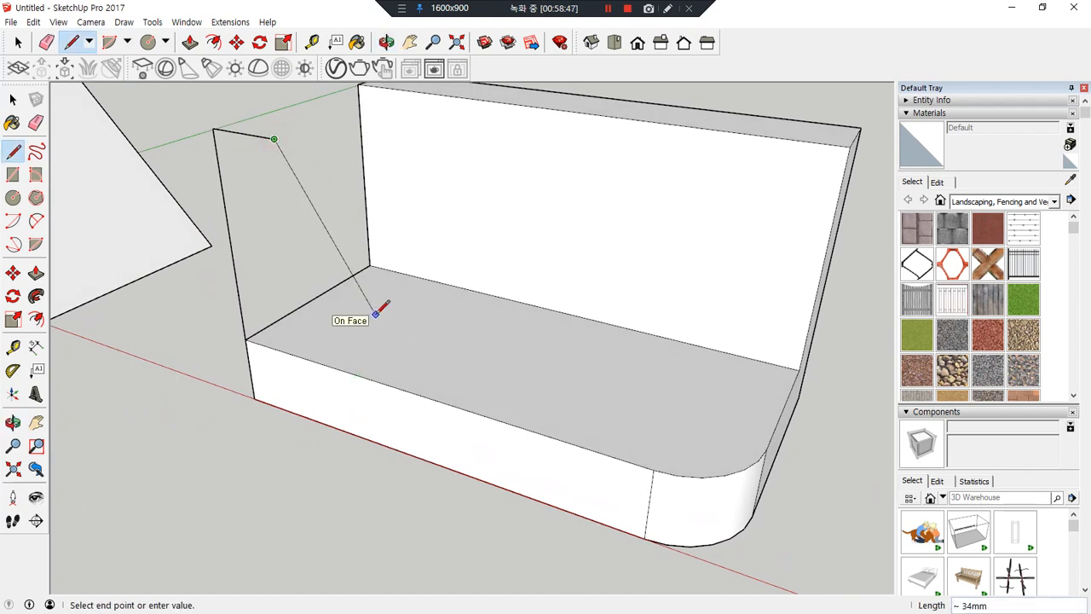
{"action": "type", "text": "<>20,0,-30"}
{"action": "key", "text": "Return"}
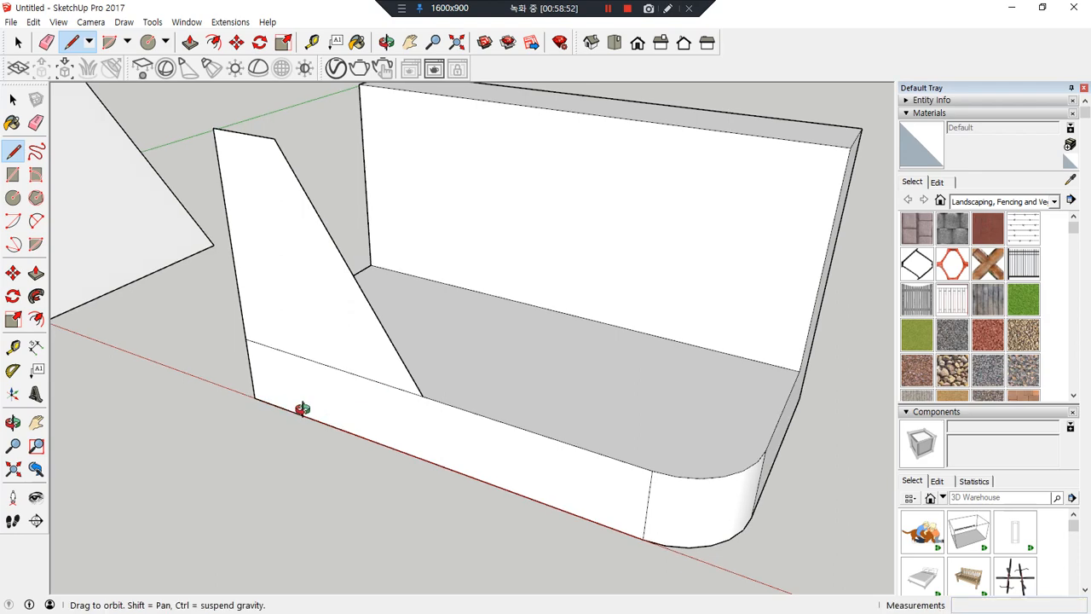
{"action": "middle_click_drag", "start_coordinate": [318, 410], "coordinate": [324, 373]}
{"action": "key", "text": "e"}
{"action": "left_click", "coordinate": [329, 354]}
{"action": "mouse_move", "coordinate": [357, 495]}
{"action": "middle_mouse_down"}
{"action": "mouse_move", "coordinate": [281, 402]}
{"action": "mouse_move", "coordinate": [359, 464]}
{"action": "middle_mouse_up"}
{"action": "mouse_move", "coordinate": [307, 190]}
{"action": "left_mouse_down"}
{"action": "mouse_move", "coordinate": [457, 139]}
{"action": "mouse_move", "coordinate": [497, 103]}
{"action": "mouse_move", "coordinate": [529, 145]}
{"action": "left_mouse_up"}
{"action": "left_click_drag", "start_coordinate": [381, 80], "coordinate": [406, 91]}
{"action": "left_click_drag", "start_coordinate": [381, 89], "coordinate": [540, 132]}
{"action": "key", "text": "Escape"}
{"action": "middle_click_drag", "start_coordinate": [481, 172], "coordinate": [452, 270]}
{"action": "key", "text": "l"}
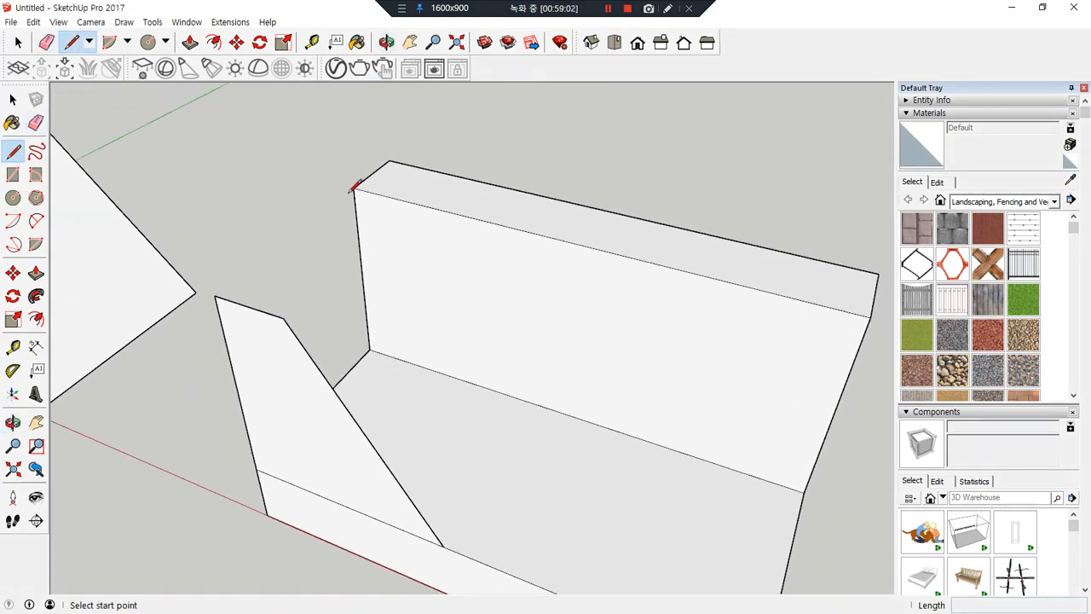
{"action": "left_click", "coordinate": [353, 188]}
{"action": "key", "text": "Escape"}
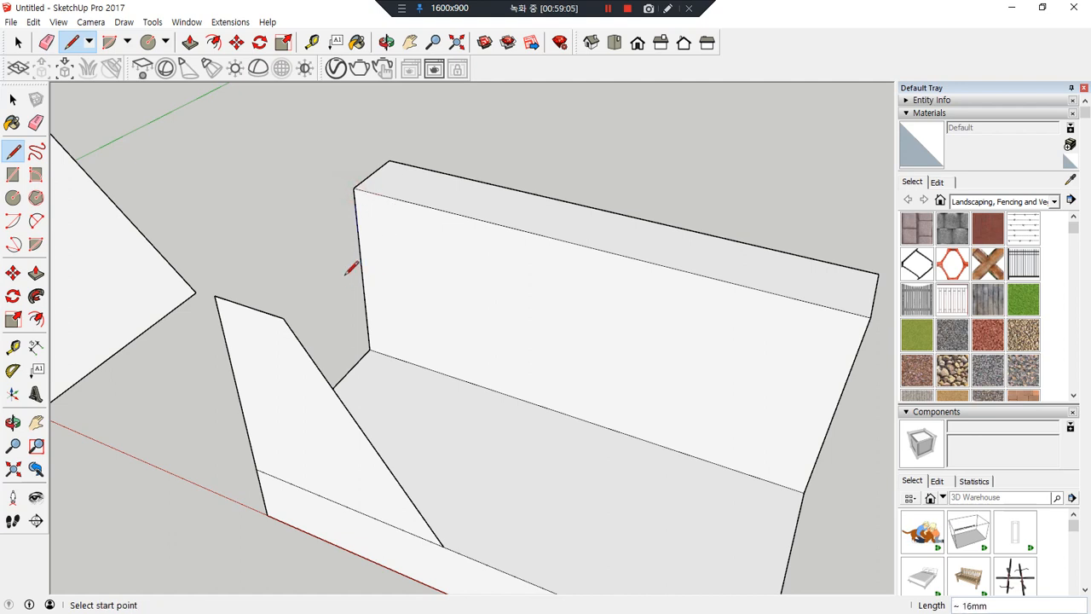
{"action": "key", "text": "m"}
{"action": "left_click", "coordinate": [360, 245]}
{"action": "key", "text": "ctrl"}
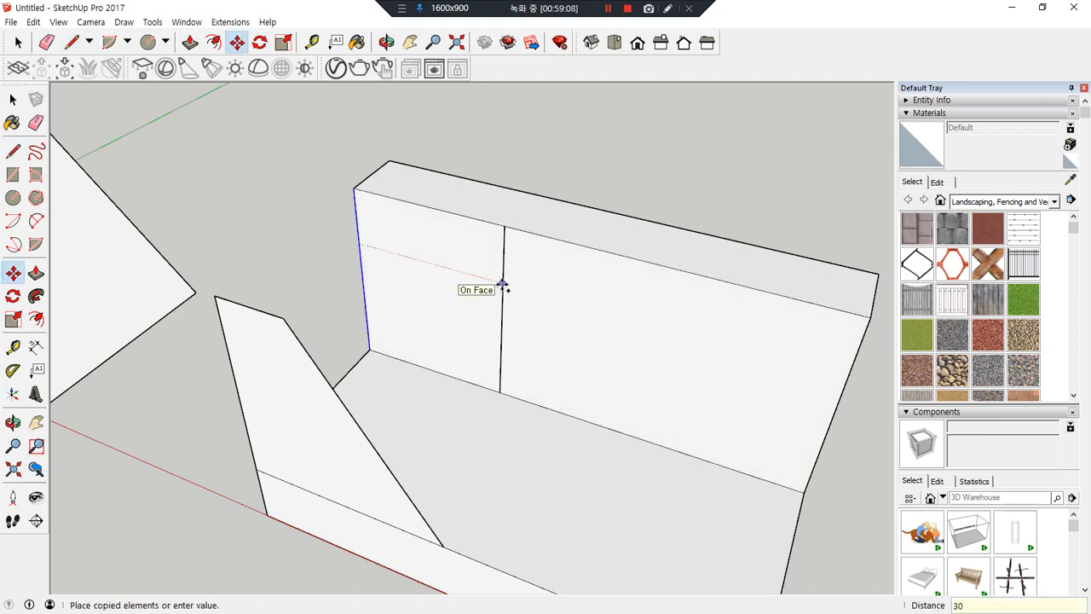
{"action": "key", "text": "Escape"}
{"action": "left_click_drag", "start_coordinate": [355, 241], "coordinate": [432, 255]}
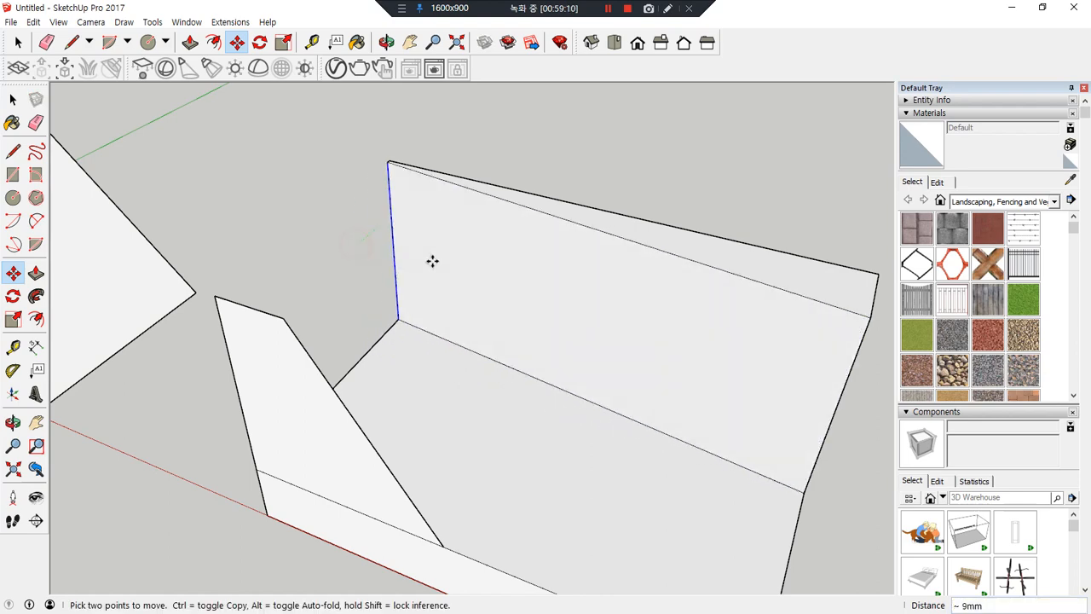
{"action": "key", "text": "ctrl"}
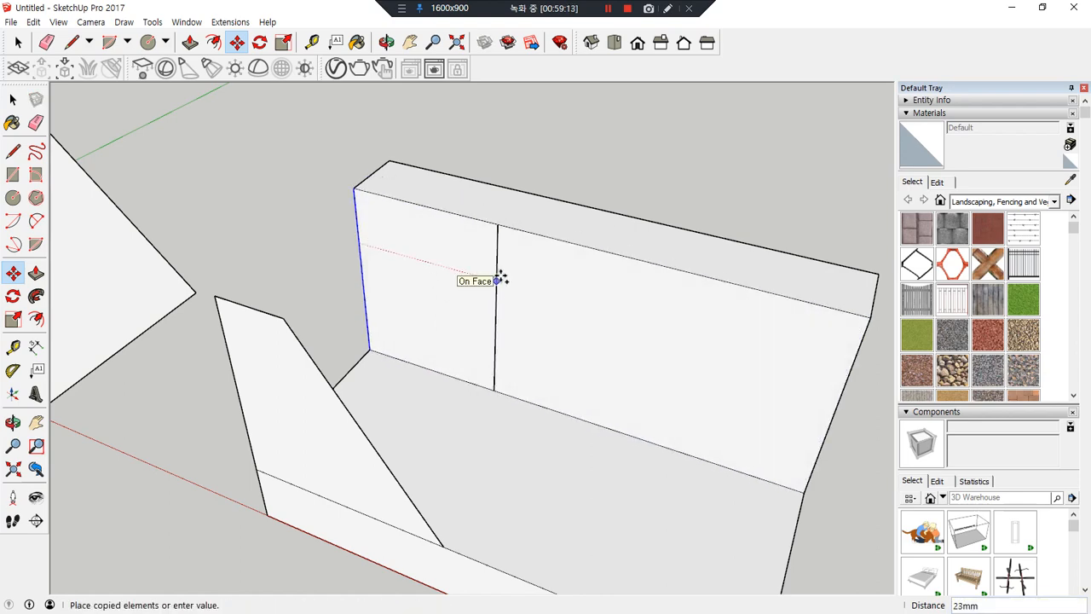
{"action": "key", "text": "Escape"}
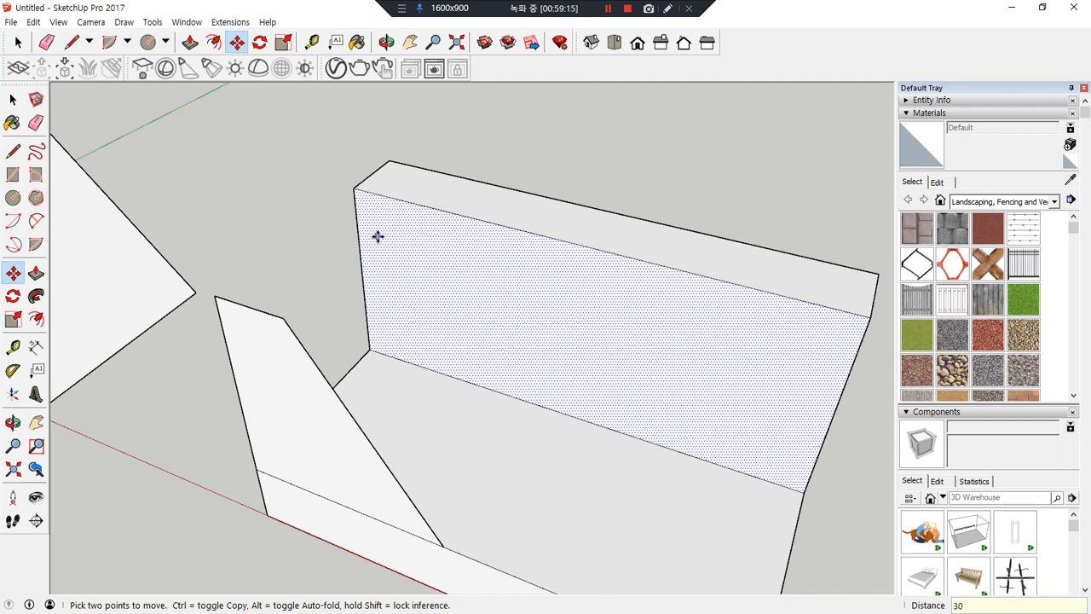
- Draw a 30 mm line along the upright's inner upper edge, starting from its outer corner
{"action": "key", "text": "l"}
{"action": "left_click", "coordinate": [354, 188]}
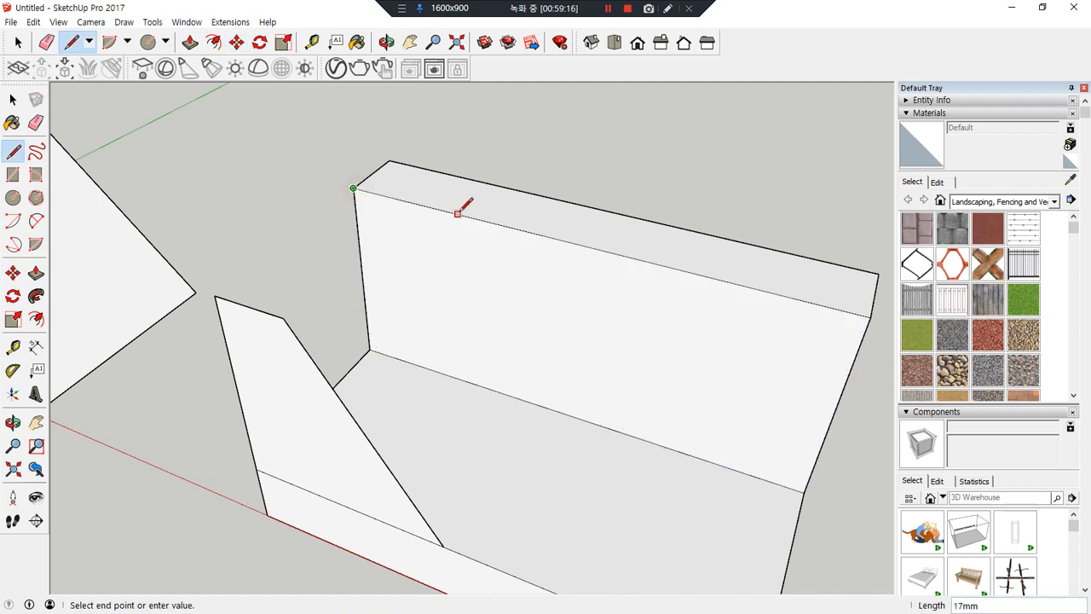
{"action": "key", "text": "Return"}
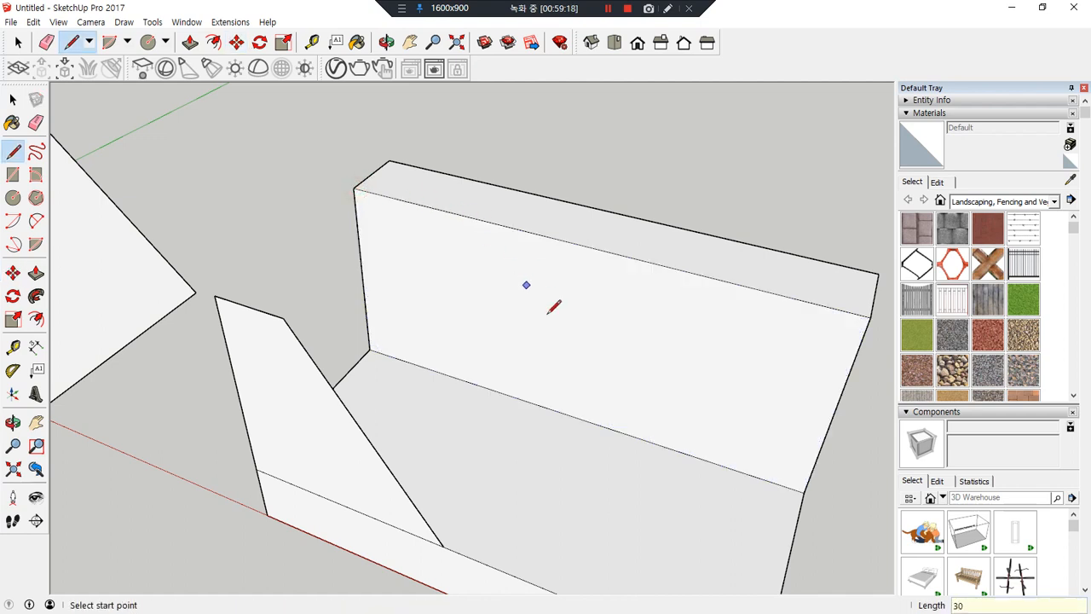
{"action": "key", "text": "space"}
{"action": "left_click", "coordinate": [477, 221]}
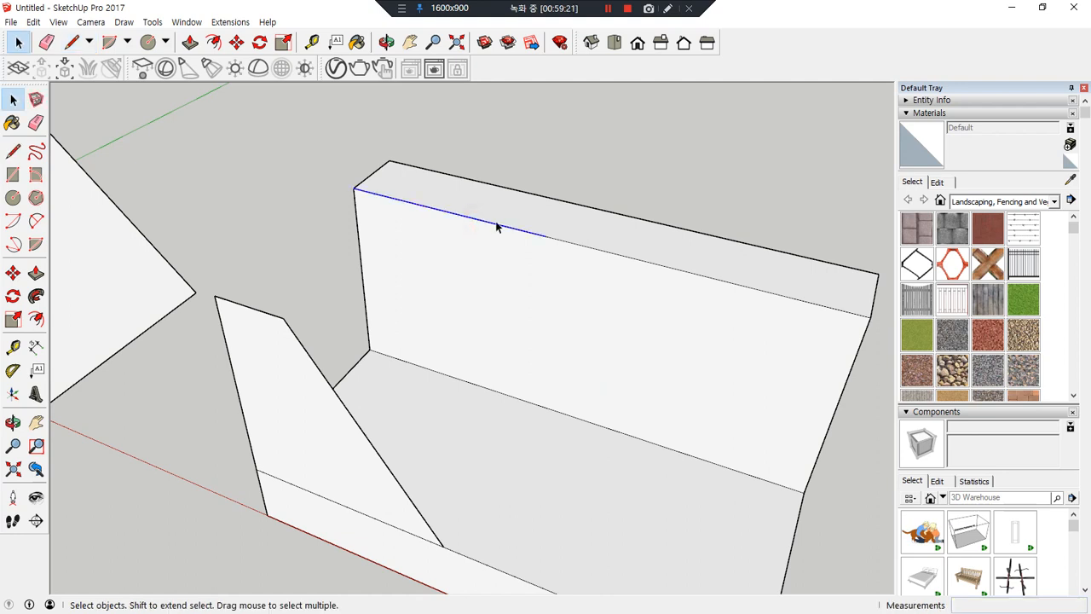
- Copy the front face's sloped edge by its upper end onto the end point of the 30 mm line on the upright's inner face
{"action": "left_click", "coordinate": [306, 344]}
{"action": "left_click", "coordinate": [303, 352]}
{"action": "key", "text": "m"}
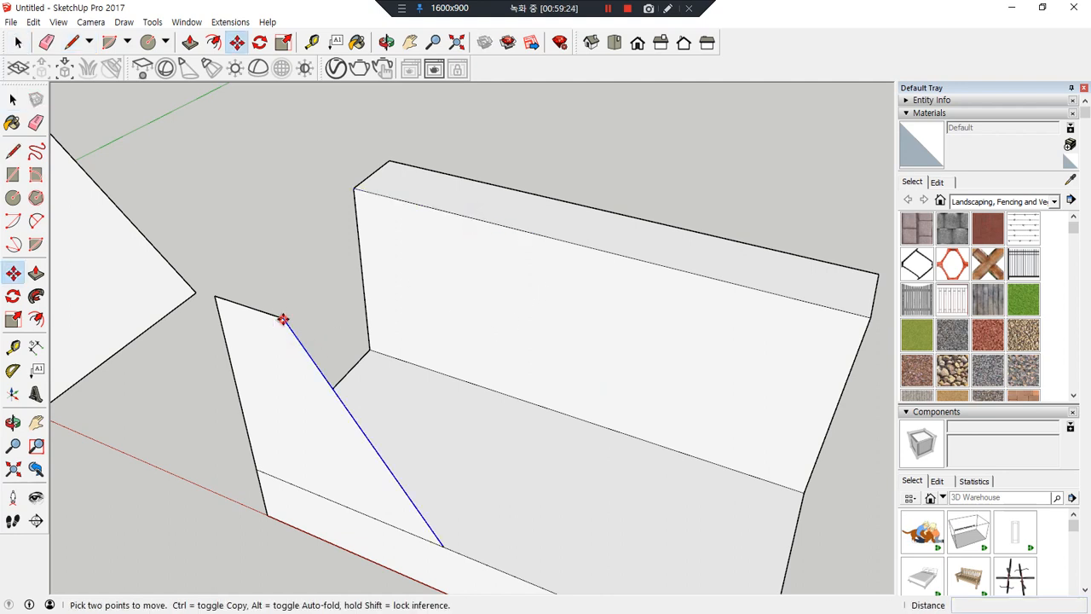
{"action": "key", "text": "ctrl"}
{"action": "left_click", "coordinate": [283, 318]}
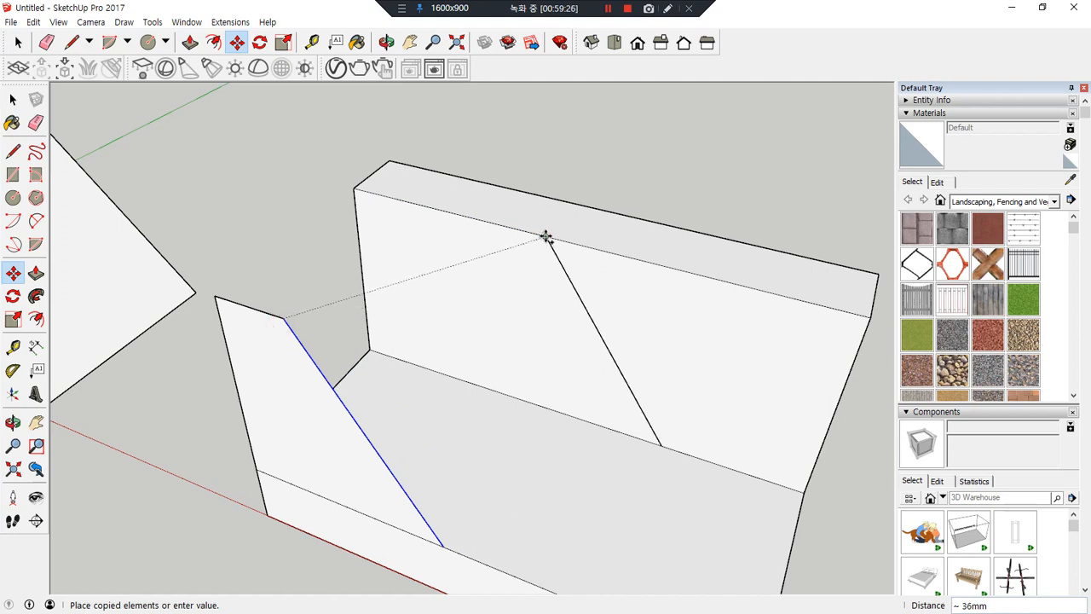
{"action": "left_click", "coordinate": [545, 236]}
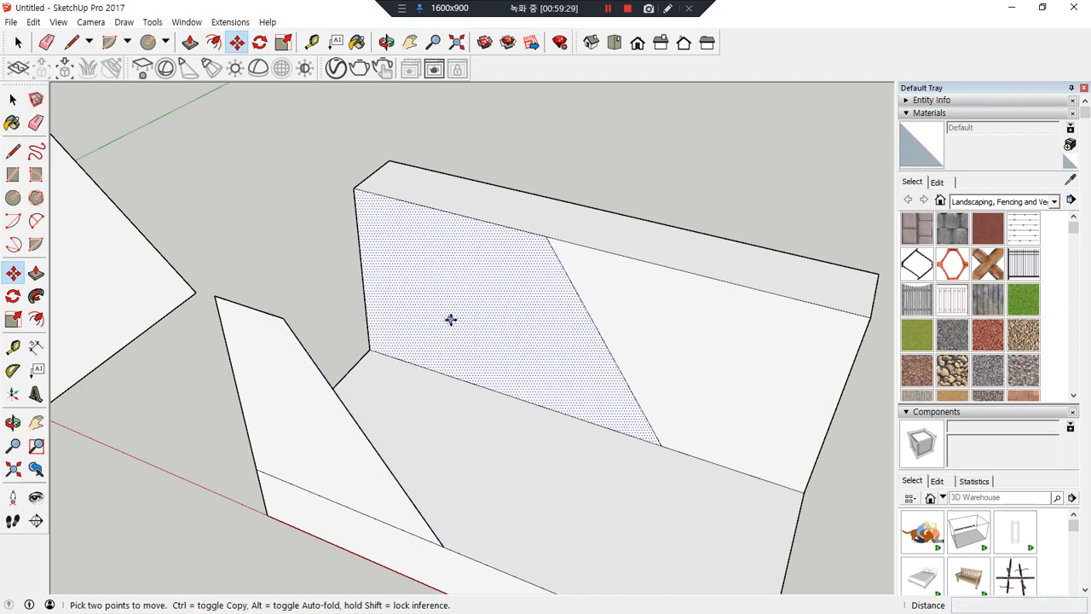
- Connect the upper ends and the lower ends of the two parallel sloped edges with straight lines
{"action": "key", "text": "l"}
{"action": "left_click", "coordinate": [545, 236]}
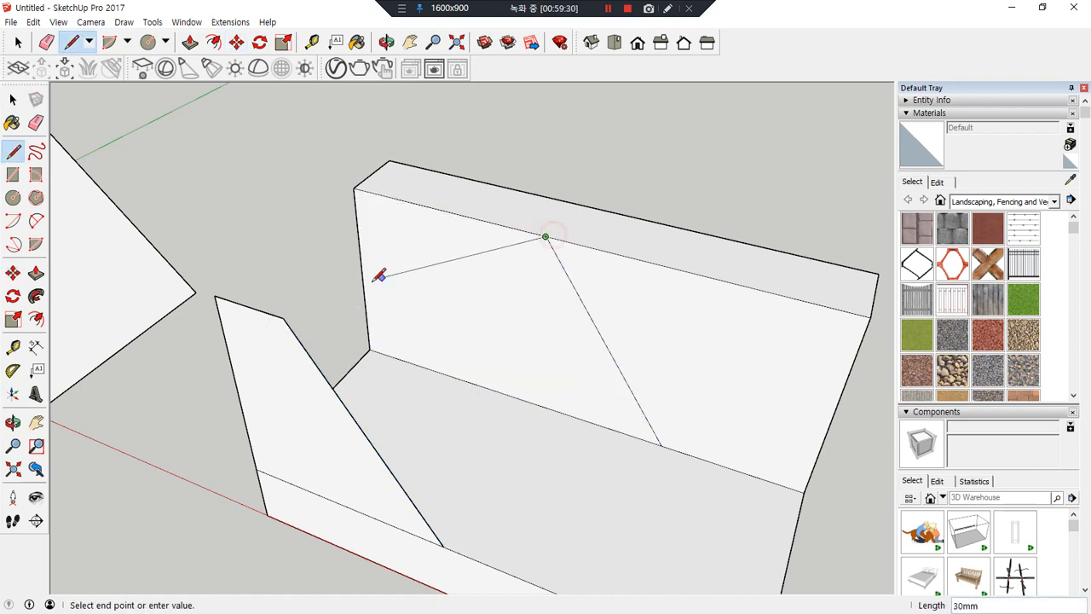
{"action": "left_click", "coordinate": [283, 319]}
{"action": "key", "text": "Escape"}
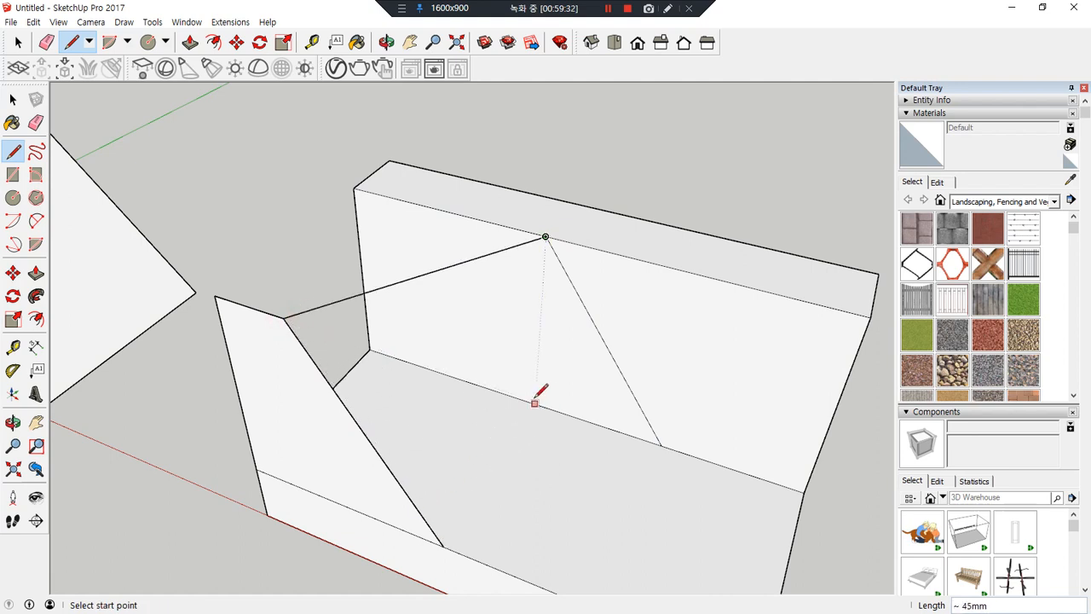
{"action": "left_click", "coordinate": [443, 545]}
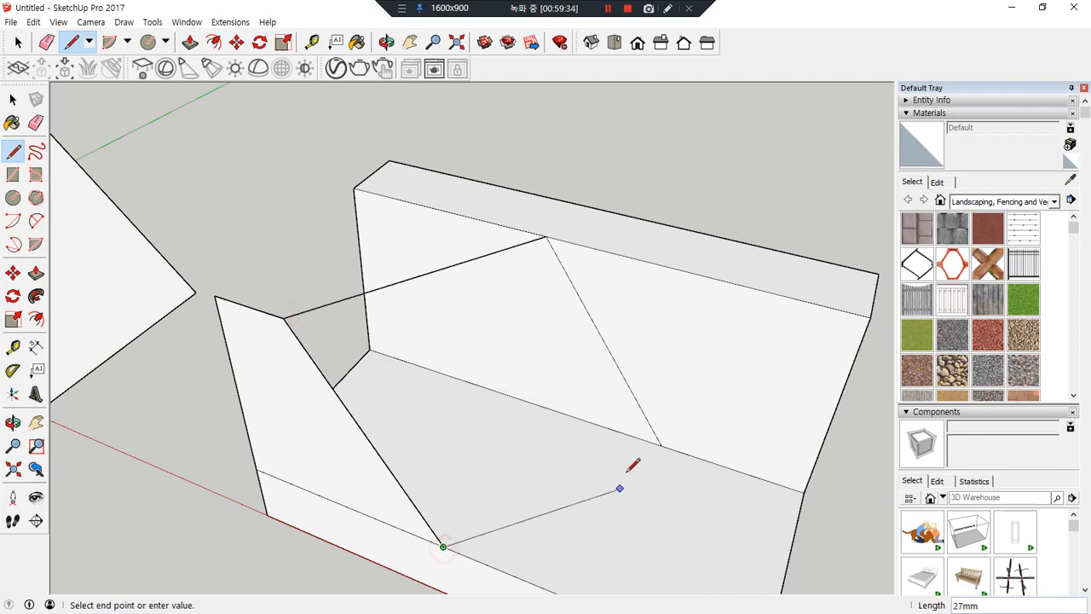
{"action": "left_click", "coordinate": [661, 444]}
- Close the L-shaped block's open end with a rectangle from the base's outer corner to the upright's upper corner
{"action": "mouse_move", "coordinate": [354, 435]}
{"action": "middle_mouse_down"}
{"action": "mouse_move", "coordinate": [889, 389]}
{"action": "mouse_move", "coordinate": [471, 472]}
{"action": "mouse_move", "coordinate": [443, 412]}
{"action": "mouse_move", "coordinate": [415, 487]}
{"action": "mouse_move", "coordinate": [497, 455]}
{"action": "mouse_move", "coordinate": [588, 503]}
{"action": "middle_mouse_up"}
{"action": "key", "text": "e"}
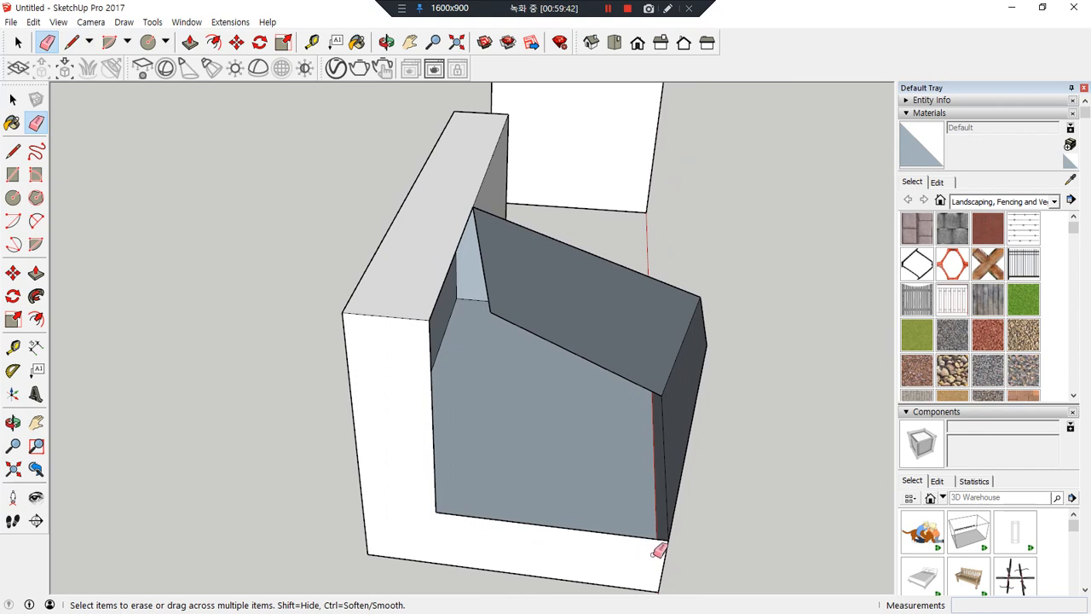
{"action": "key", "text": "r"}
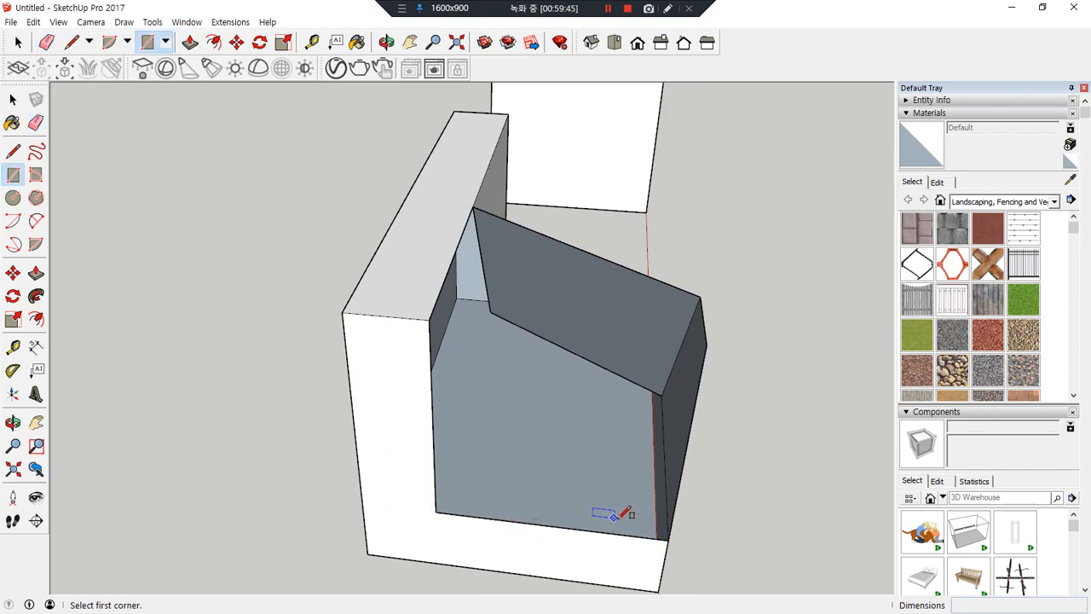
{"action": "left_click", "coordinate": [668, 537]}
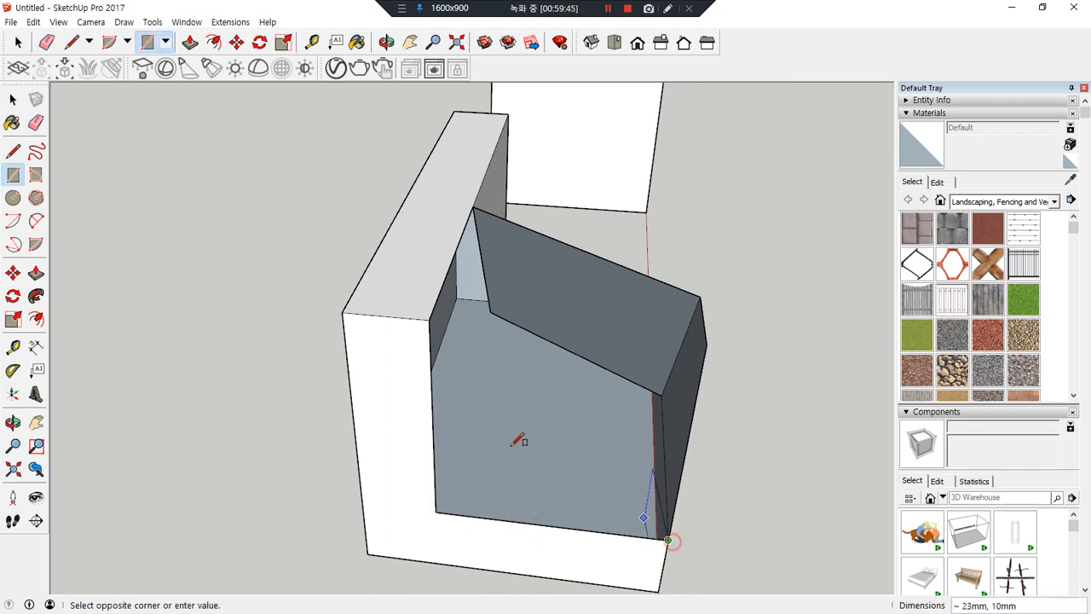
{"action": "left_click", "coordinate": [431, 321]}
- Erase the leftover dividing edges on the closed end of the block so its coplanar faces merge
{"action": "key", "text": "e"}
{"action": "left_click", "coordinate": [432, 417]}
{"action": "left_click_drag", "start_coordinate": [433, 418], "coordinate": [503, 523]}
{"action": "mouse_move", "coordinate": [577, 324]}
{"action": "middle_mouse_down"}
{"action": "mouse_move", "coordinate": [207, 268]}
{"action": "mouse_move", "coordinate": [214, 182]}
{"action": "middle_mouse_up"}
{"action": "left_click_drag", "start_coordinate": [332, 348], "coordinate": [345, 389]}
{"action": "mouse_move", "coordinate": [346, 389]}
{"action": "middle_mouse_down"}
{"action": "mouse_move", "coordinate": [520, 214]}
{"action": "mouse_move", "coordinate": [521, 175]}
{"action": "mouse_move", "coordinate": [333, 512]}
{"action": "middle_mouse_up"}
{"action": "mouse_move", "coordinate": [394, 454]}
{"action": "middle_mouse_down"}
{"action": "mouse_move", "coordinate": [344, 412]}
{"action": "mouse_move", "coordinate": [148, 390]}
{"action": "mouse_move", "coordinate": [404, 392]}
{"action": "mouse_move", "coordinate": [532, 409]}
{"action": "middle_mouse_up"}
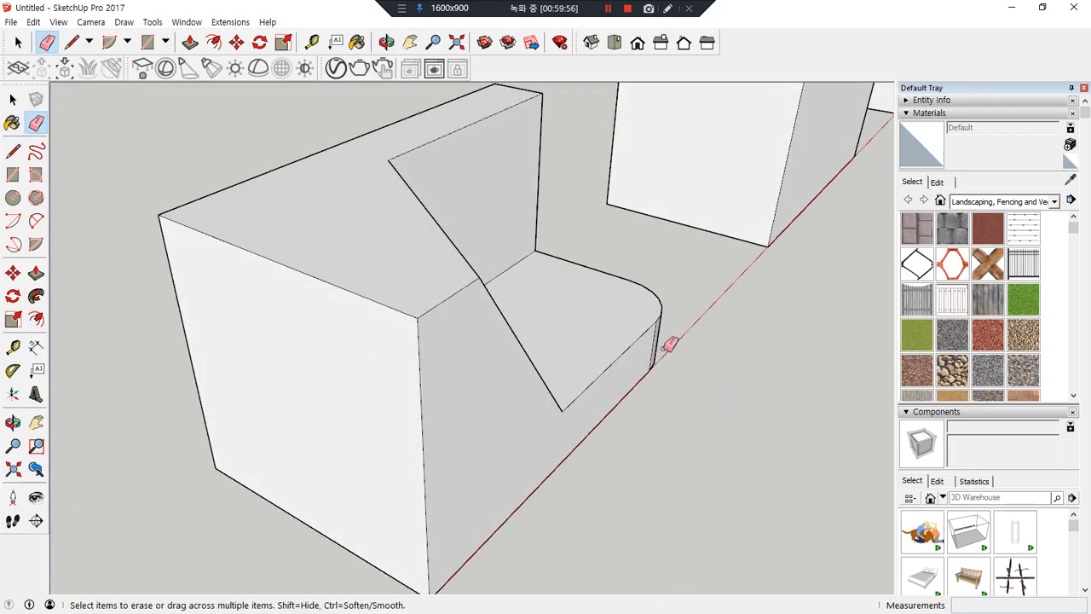
- Draw a 20 × 10 mm rectangle from the lower front corner of the next box's end face
{"action": "middle_click_drag", "start_coordinate": [677, 316], "coordinate": [445, 395]}
{"action": "middle_click_drag", "start_coordinate": [19, 385], "coordinate": [2, 384]}
{"action": "middle_click_drag", "start_coordinate": [479, 415], "coordinate": [101, 405], "text": "shift"}
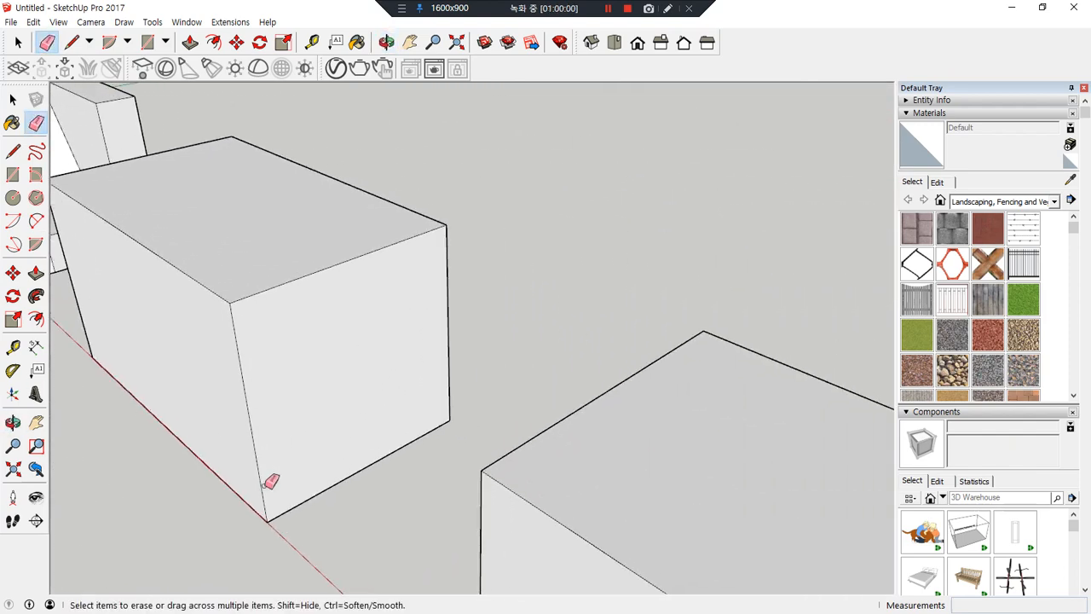
{"action": "scroll", "coordinate": [286, 517], "scroll_direction": "up", "scroll_amount": 3}
{"action": "key", "text": "r"}
{"action": "left_click", "coordinate": [257, 525]}
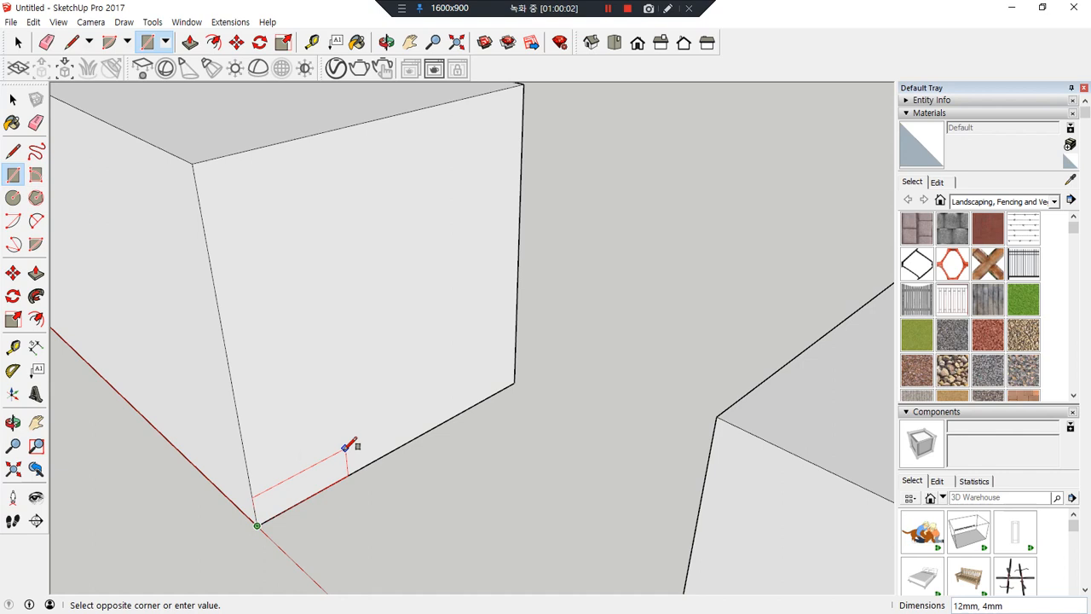
{"action": "type", "text": "20,10"}
{"action": "key", "text": "Return"}
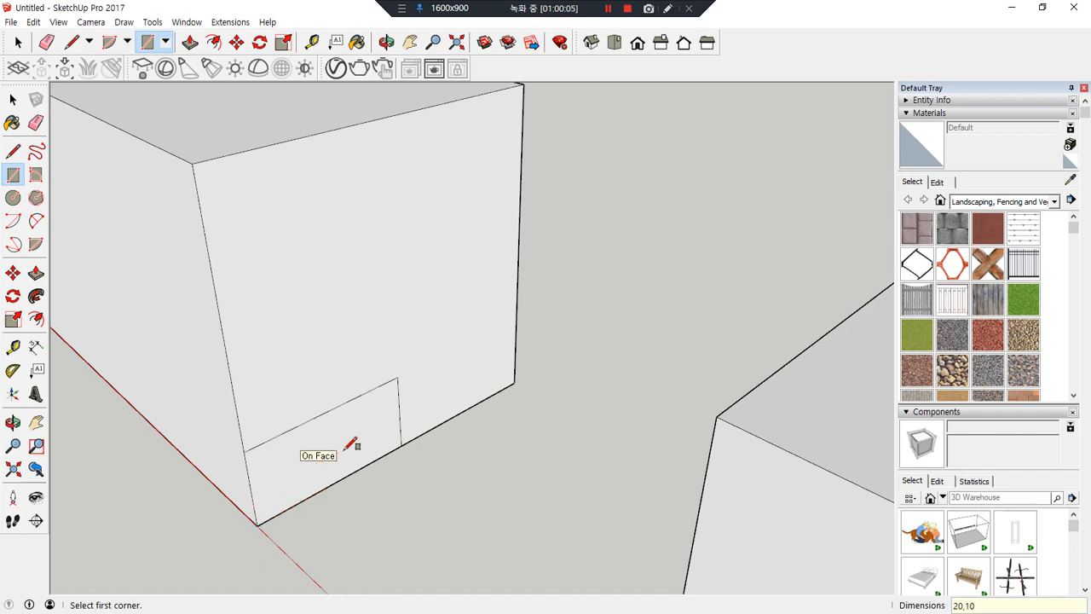
- Draw a 10 mm wide, 20 mm high rectangle from the diagonally opposite upper corner of the same end face
{"action": "middle_click_drag", "start_coordinate": [499, 155], "coordinate": [502, 190]}
{"action": "left_click", "coordinate": [512, 161]}
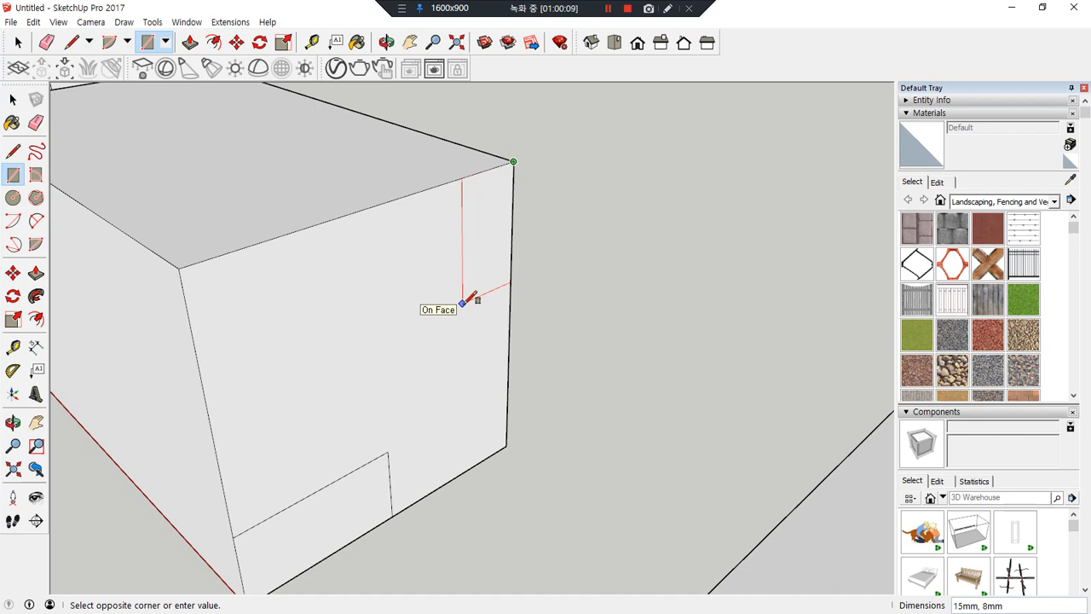
{"action": "type", "text": "0,1"}
{"action": "key", "text": "Return"}
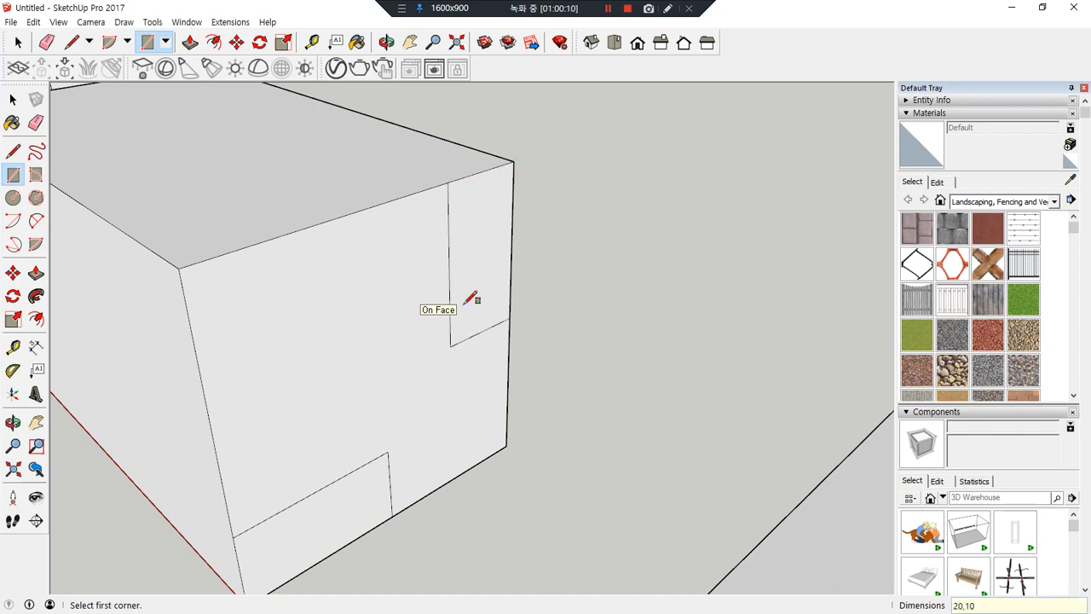
- Push both corner rectangles through the box's full 70 mm length to cut away the two notches
{"action": "scroll", "coordinate": [438, 358], "scroll_direction": "down", "scroll_amount": 3}
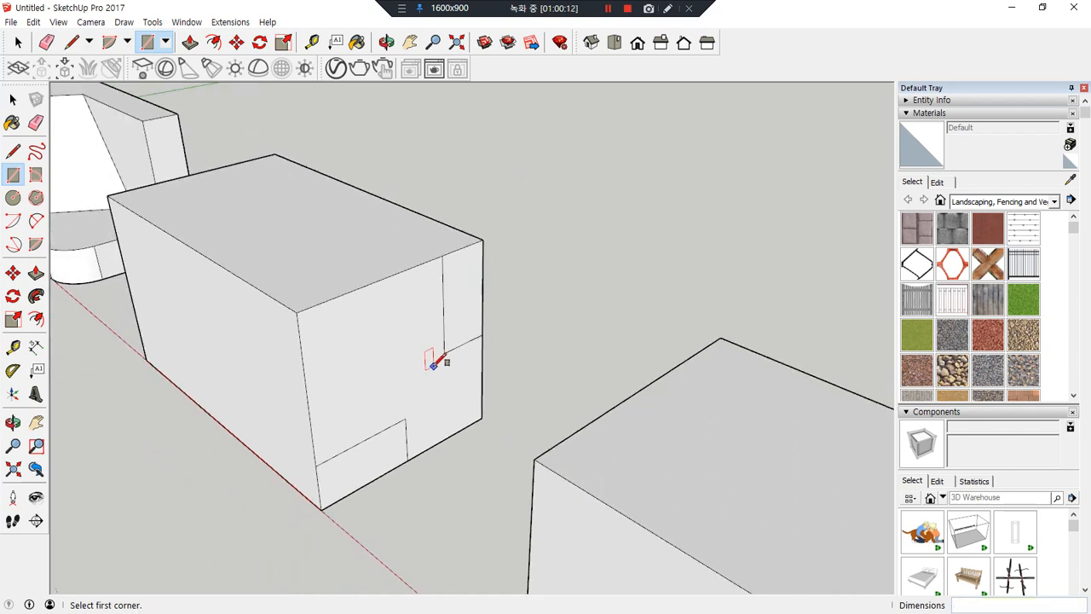
{"action": "key", "text": "p"}
{"action": "left_click", "coordinate": [354, 482]}
{"action": "left_click", "coordinate": [146, 360]}
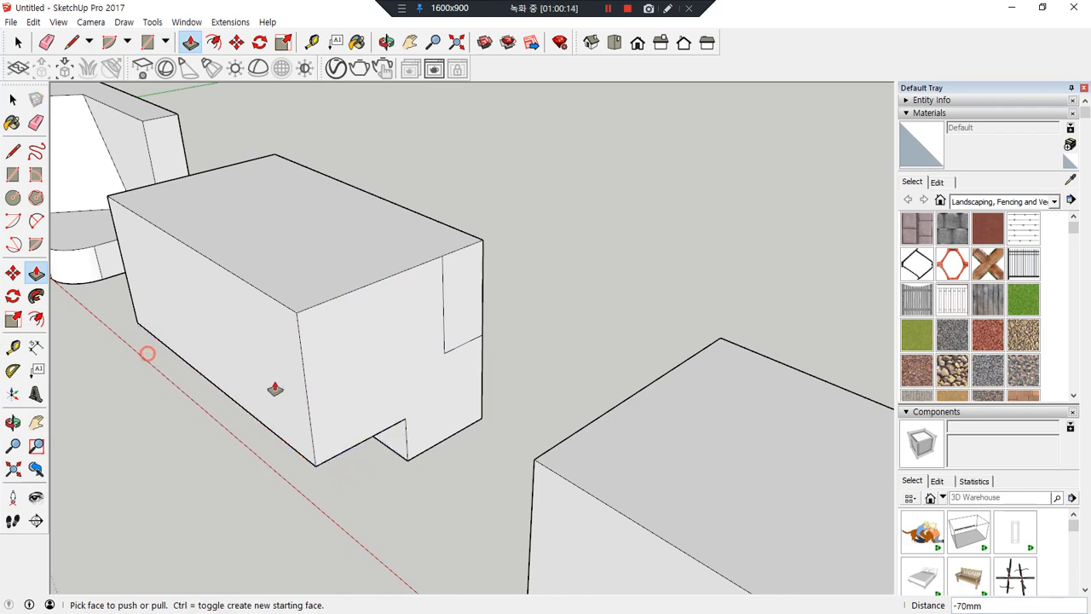
{"action": "left_click", "coordinate": [471, 271]}
{"action": "left_click", "coordinate": [271, 157]}
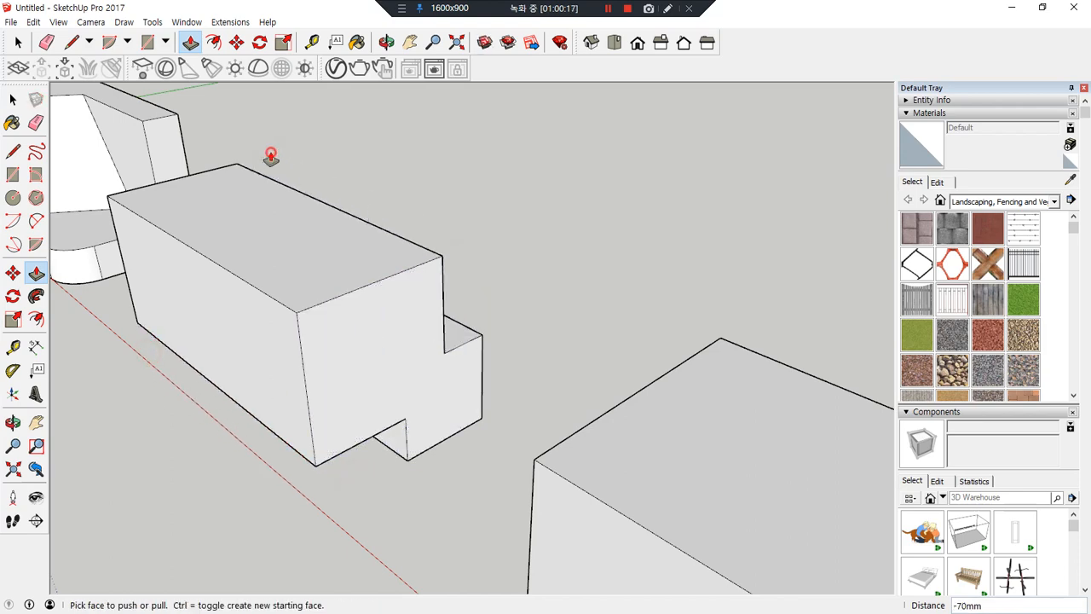
{"action": "middle_click_drag", "start_coordinate": [86, 413], "coordinate": [244, 435]}
{"action": "key", "text": "m"}
{"action": "key", "text": "ctrl"}
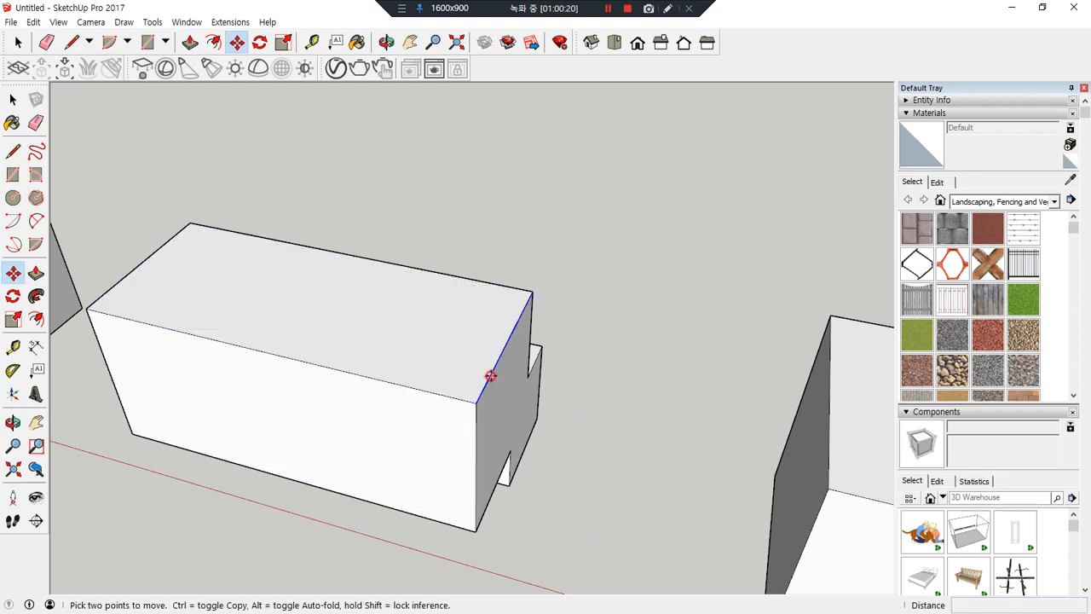
{"action": "left_click", "coordinate": [489, 375]}
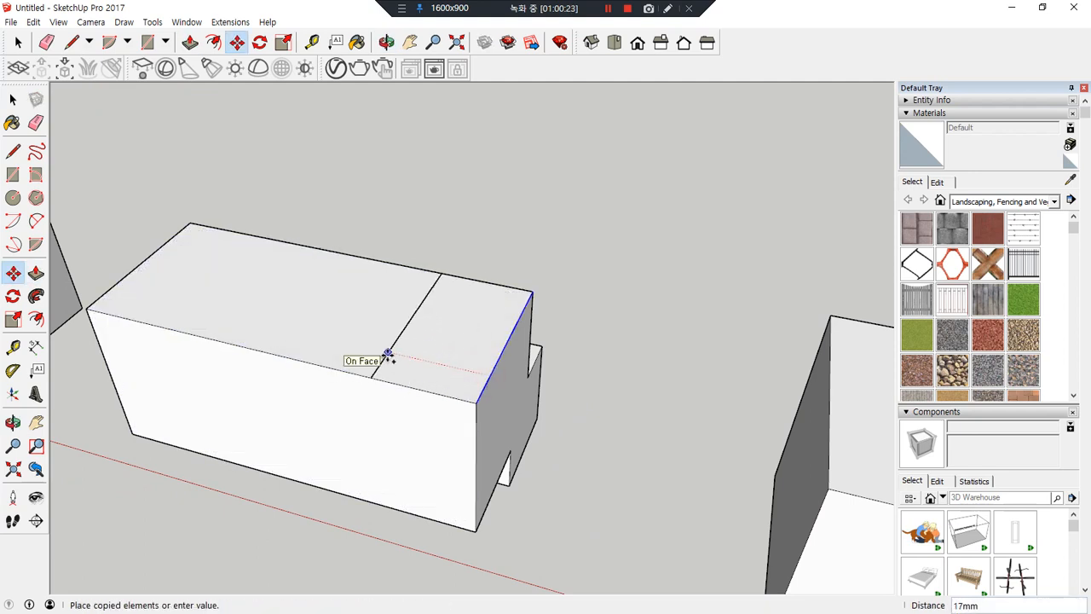
{"action": "key", "text": "Escape"}
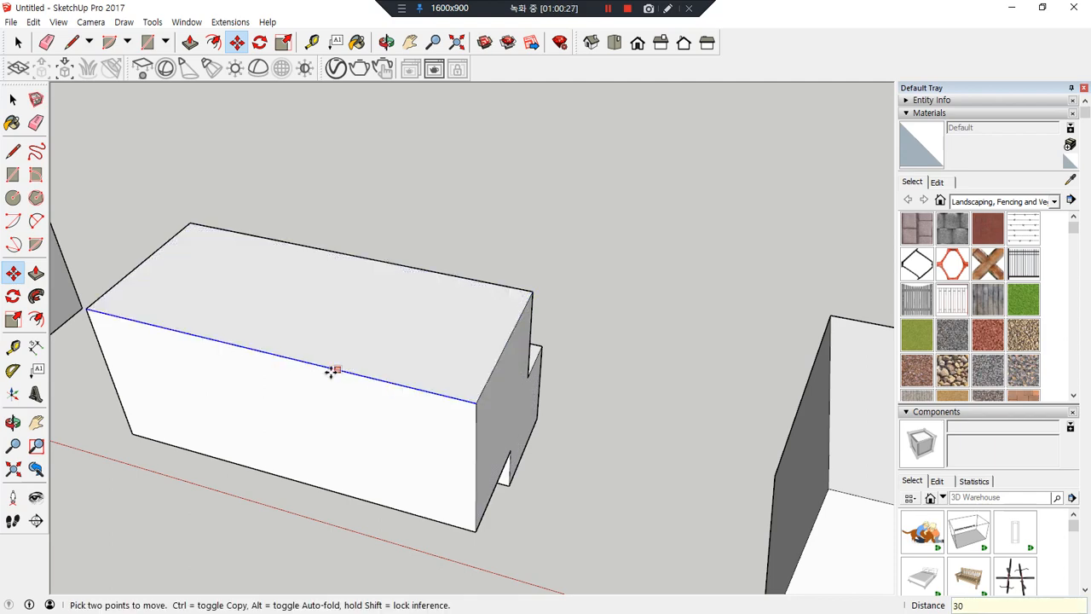
{"action": "key", "text": "l"}
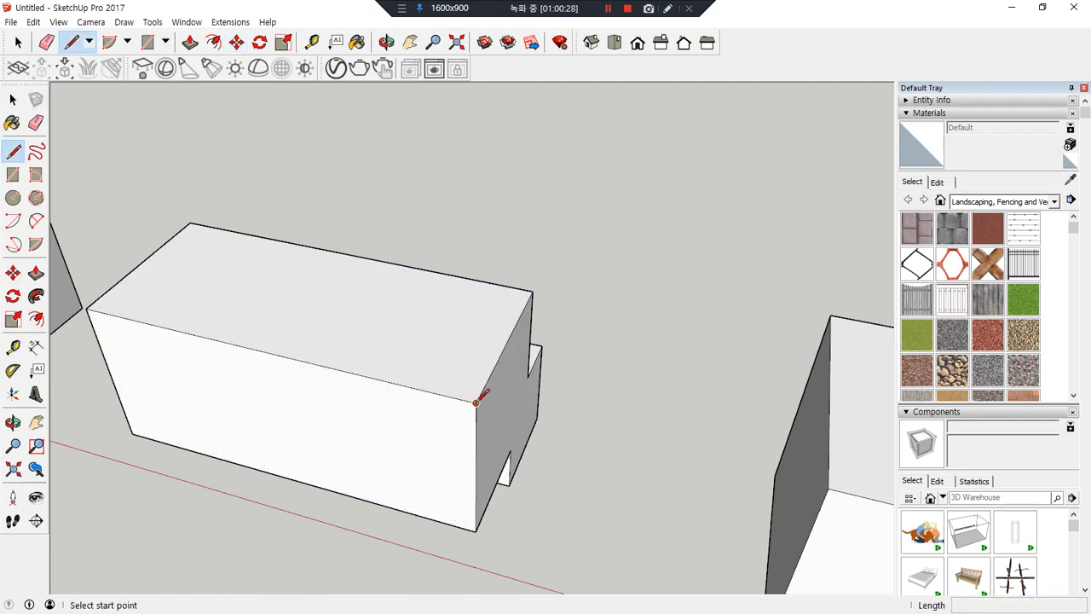
{"action": "left_click", "coordinate": [475, 402]}
{"action": "key", "text": "Escape"}
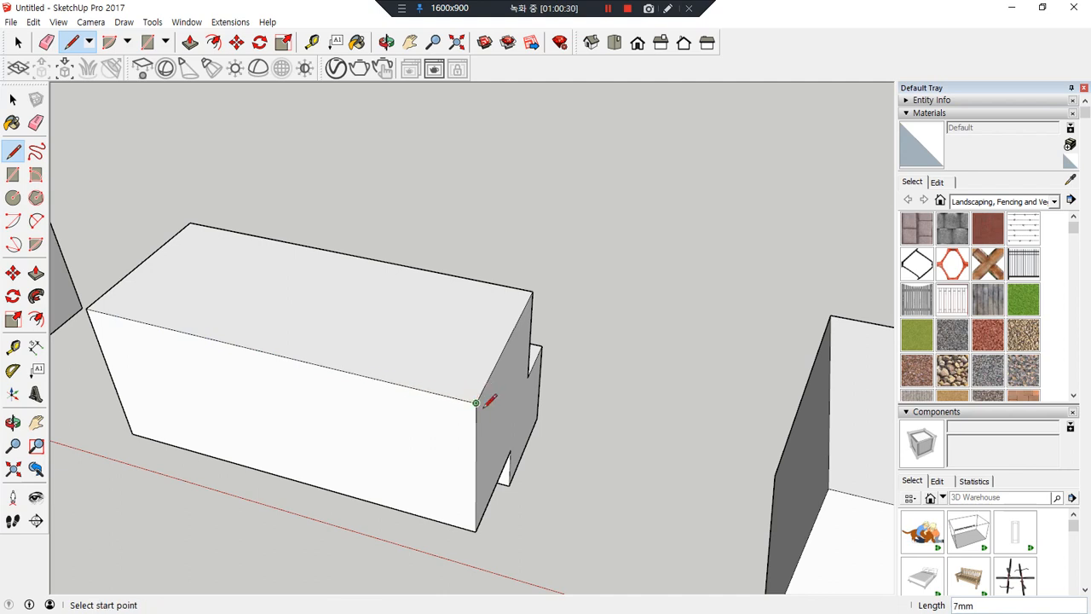
- Draw a 30 × 30 mm rectangle on the notched block's top face from the corner at its notched end
{"action": "key", "text": "r"}
{"action": "left_click", "coordinate": [475, 402]}
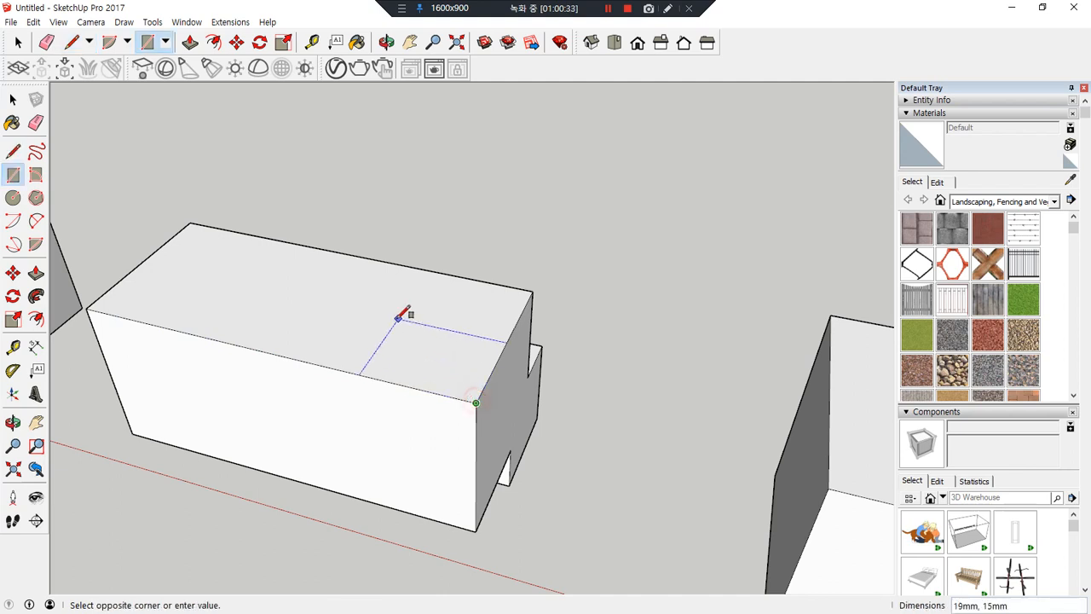
{"action": "type", "text": "30,30"}
{"action": "key", "text": "Return"}
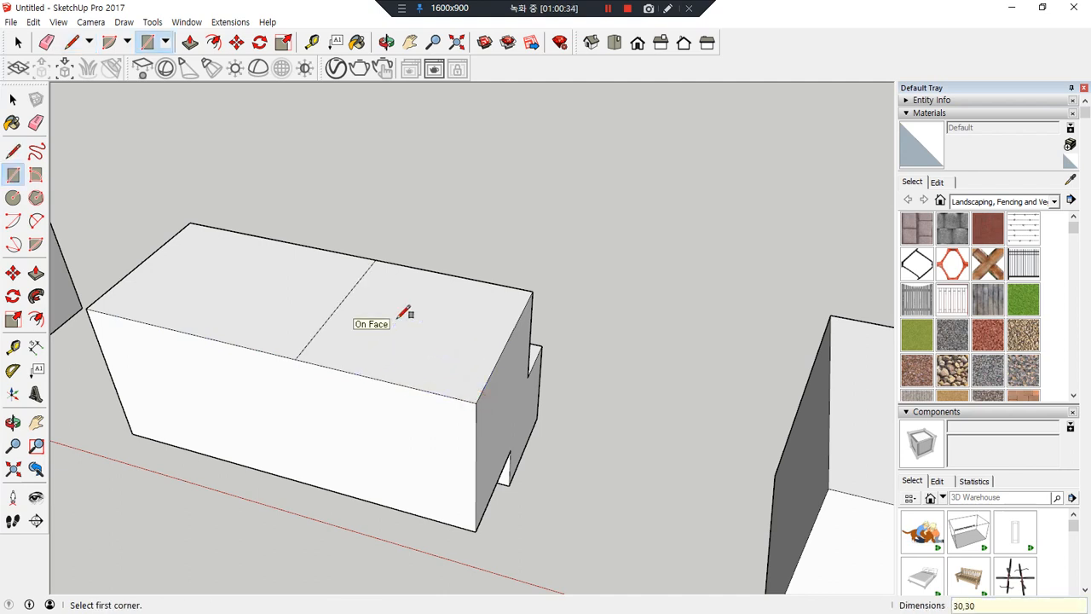
{"action": "middle_click_drag", "start_coordinate": [341, 401], "coordinate": [374, 366]}
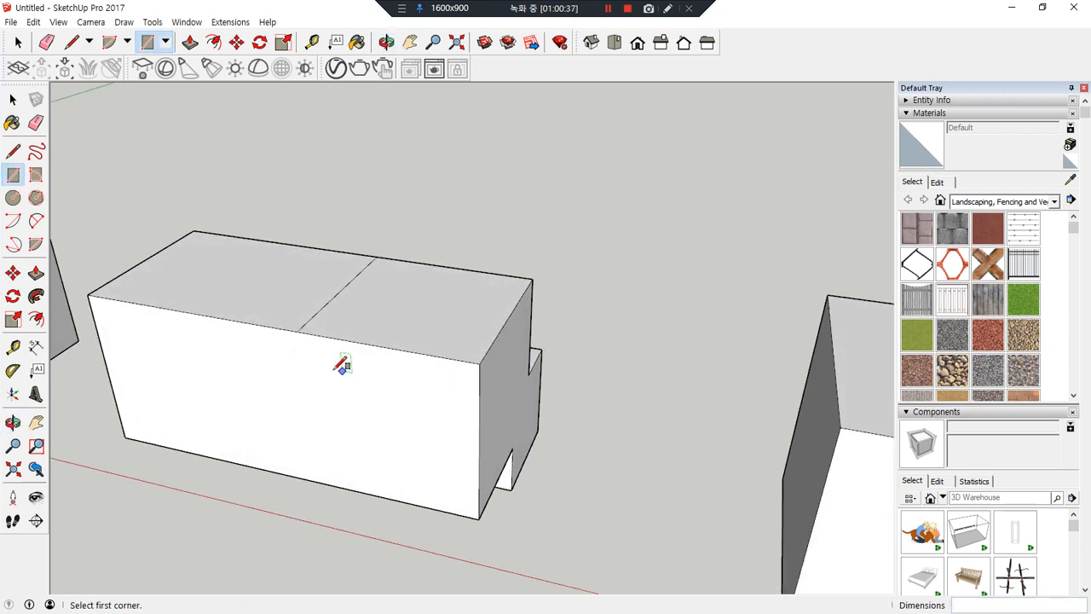
{"action": "left_click_drag", "start_coordinate": [304, 334], "coordinate": [320, 398]}
{"action": "mouse_move", "coordinate": [379, 348]}
{"action": "left_mouse_down"}
{"action": "mouse_move", "coordinate": [249, 329]}
{"action": "mouse_move", "coordinate": [227, 384]}
{"action": "mouse_move", "coordinate": [215, 331]}
{"action": "left_mouse_up"}
{"action": "key", "text": "Escape"}
- Draw two adjoining 20 × 20 mm squares on the long front face, one on each side of the top face's dividing line
{"action": "left_click", "coordinate": [297, 330]}
{"action": "type", "text": "20,20"}
{"action": "key", "text": "Return"}
{"action": "left_click", "coordinate": [297, 330]}
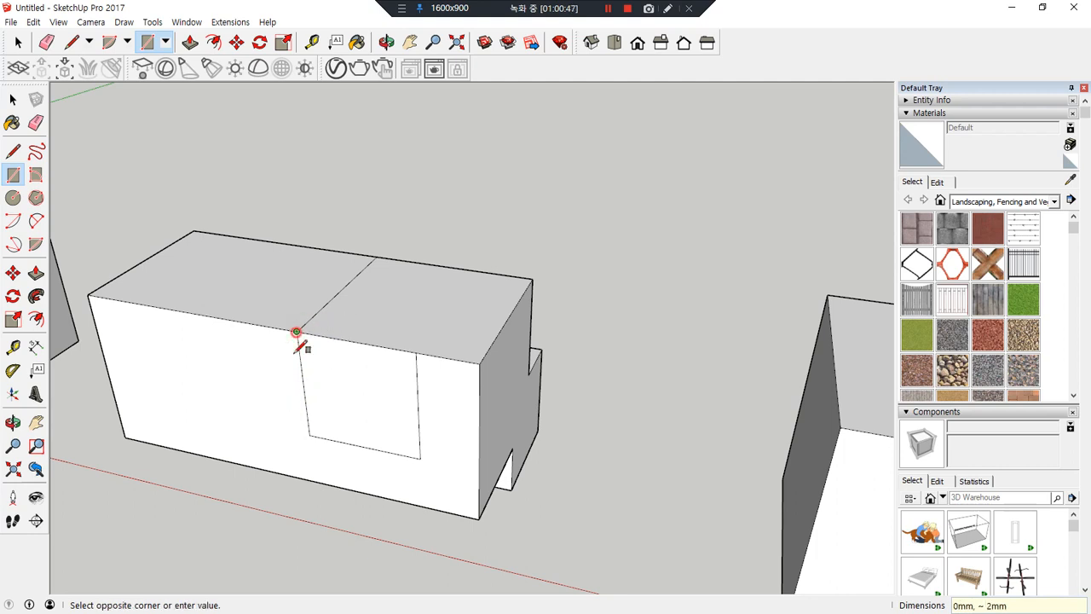
{"action": "type", "text": "20,20"}
{"action": "key", "text": "Return"}
- Draw diagonals forming a V across the two 20 × 20 mm squares and erase the squares' leftover edges
{"action": "key", "text": "l"}
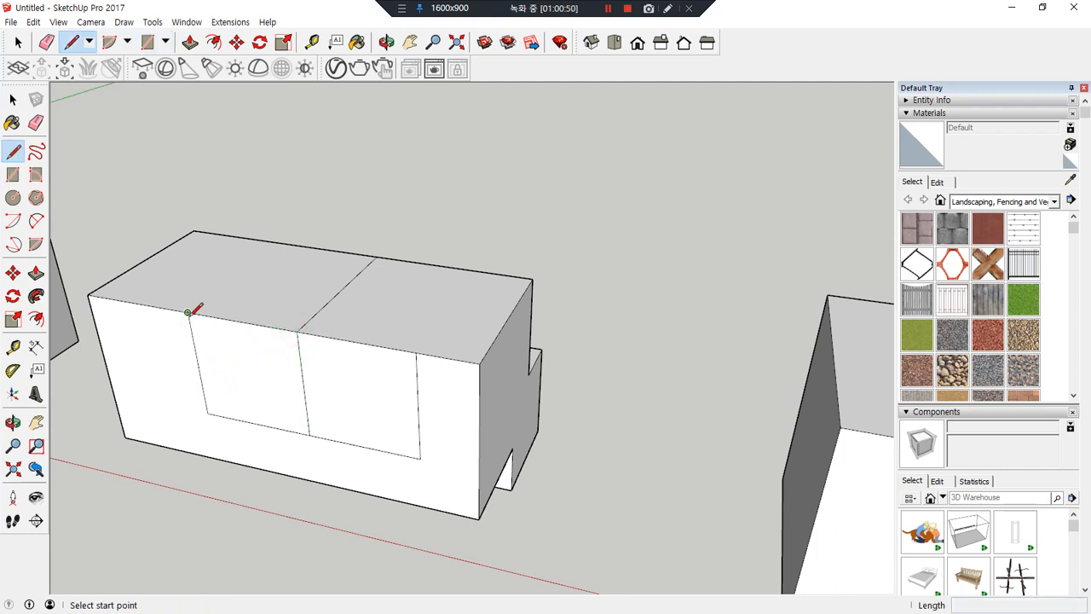
{"action": "left_click", "coordinate": [188, 312]}
{"action": "left_click", "coordinate": [308, 431]}
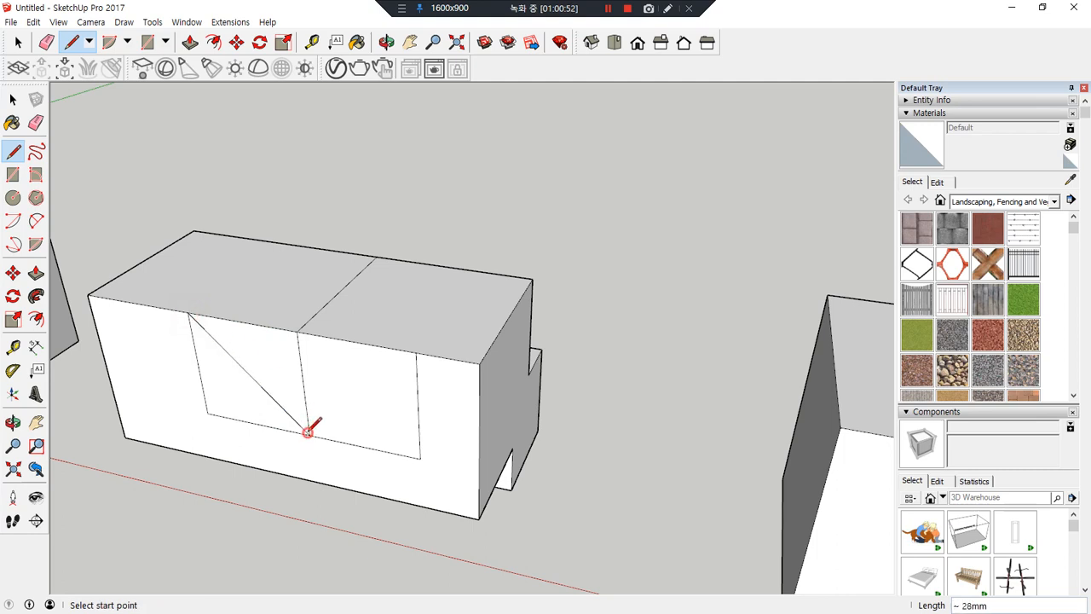
{"action": "left_click", "coordinate": [416, 351]}
{"action": "left_click", "coordinate": [308, 432]}
{"action": "key", "text": "e"}
{"action": "left_click_drag", "start_coordinate": [397, 450], "coordinate": [254, 414]}
{"action": "left_click_drag", "start_coordinate": [295, 372], "coordinate": [313, 372]}
{"action": "left_click_drag", "start_coordinate": [206, 391], "coordinate": [184, 385]}
- Draw two adjoining 10 × 10 mm squares on the opposite long face, one on each side of the top face's dividing line
{"action": "mouse_move", "coordinate": [180, 386]}
{"action": "middle_mouse_down"}
{"action": "mouse_move", "coordinate": [384, 367]}
{"action": "mouse_move", "coordinate": [478, 339]}
{"action": "middle_mouse_up"}
{"action": "key", "text": "r"}
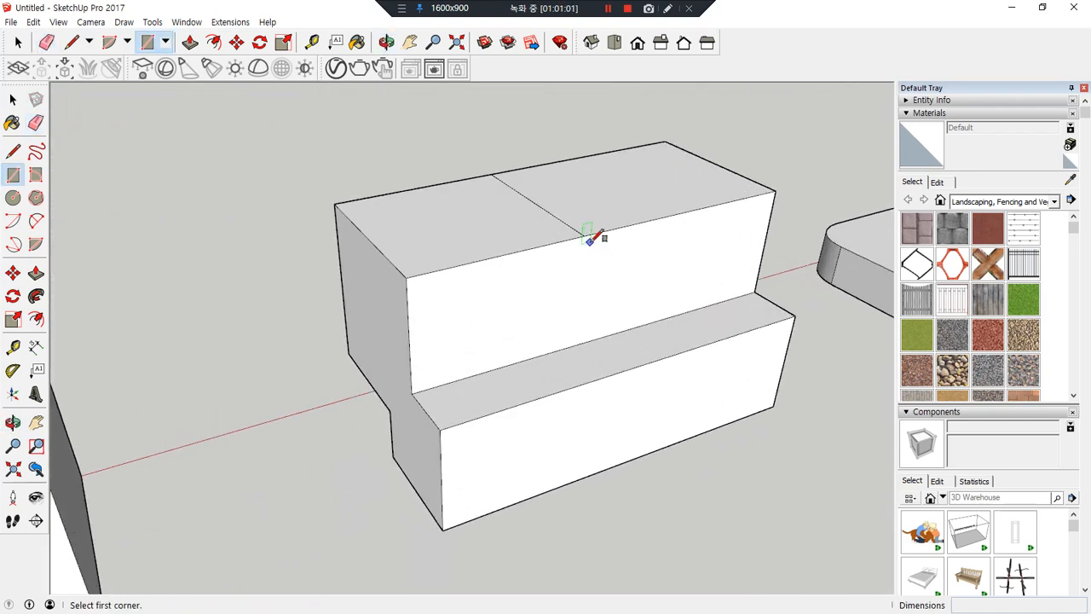
{"action": "left_click", "coordinate": [584, 235]}
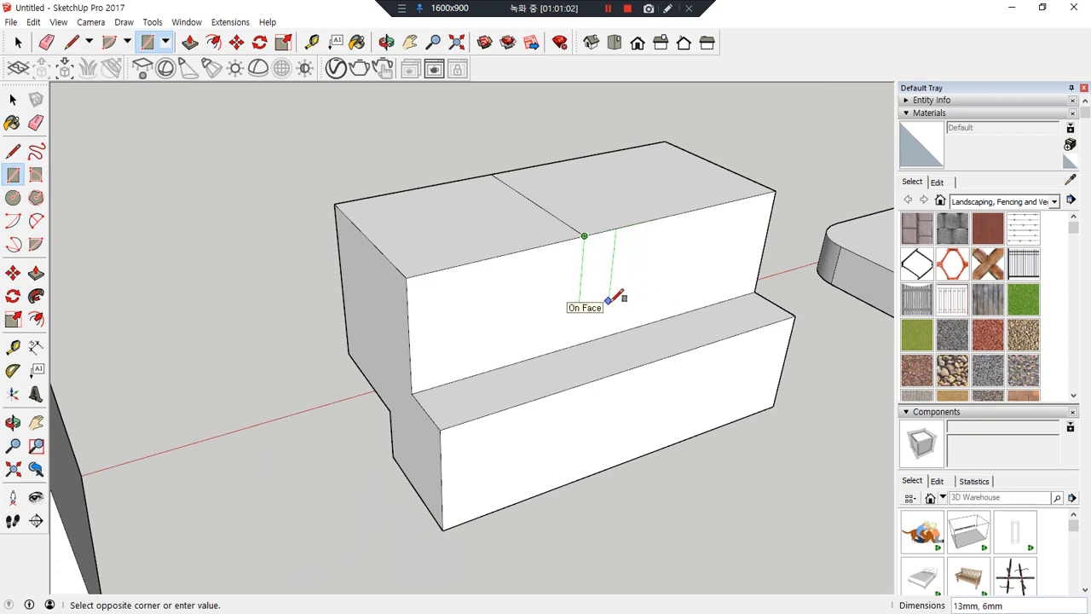
{"action": "key", "text": "Return"}
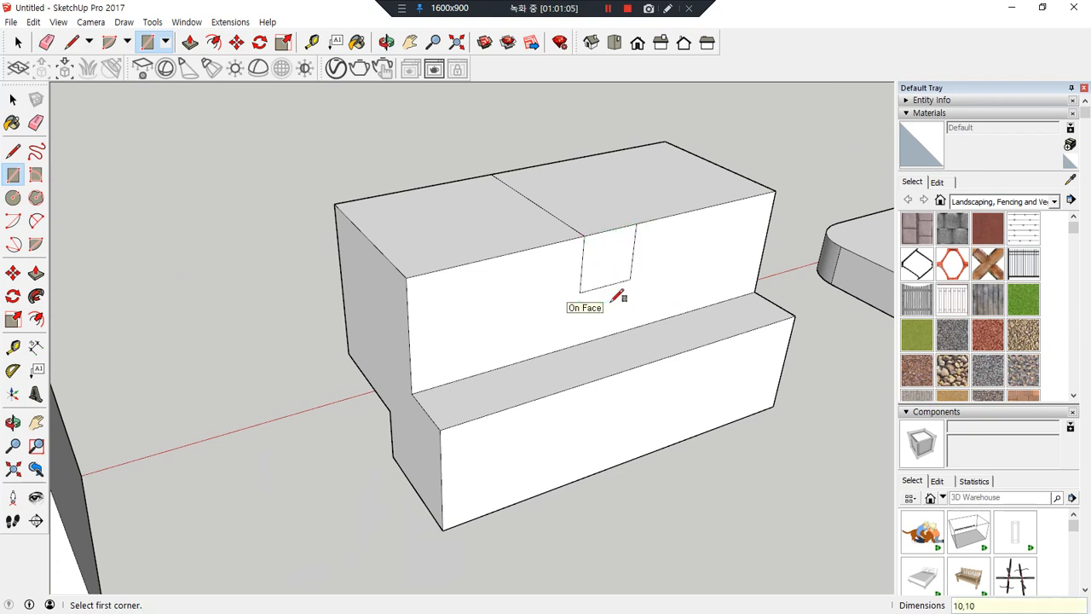
{"action": "left_click", "coordinate": [585, 235]}
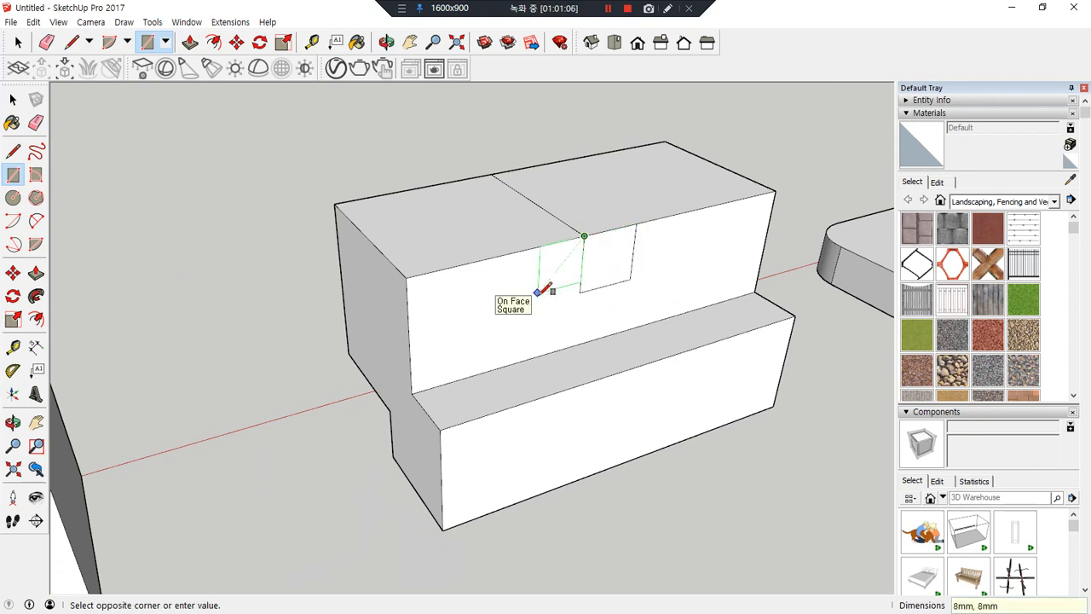
{"action": "type", "text": "10,10"}
{"action": "key", "text": "Return"}
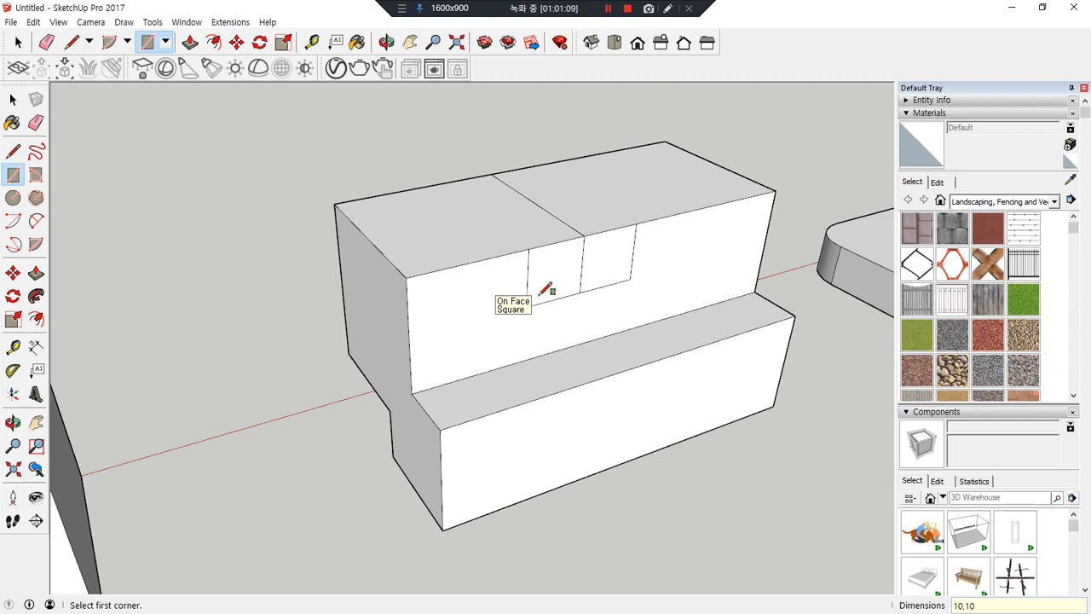
- Draw diagonals forming a V across the two 10 × 10 mm squares and erase the squares' leftover edges
{"action": "key", "text": "l"}
{"action": "left_click", "coordinate": [636, 224]}
{"action": "left_click", "coordinate": [580, 292]}
{"action": "left_click", "coordinate": [528, 249]}
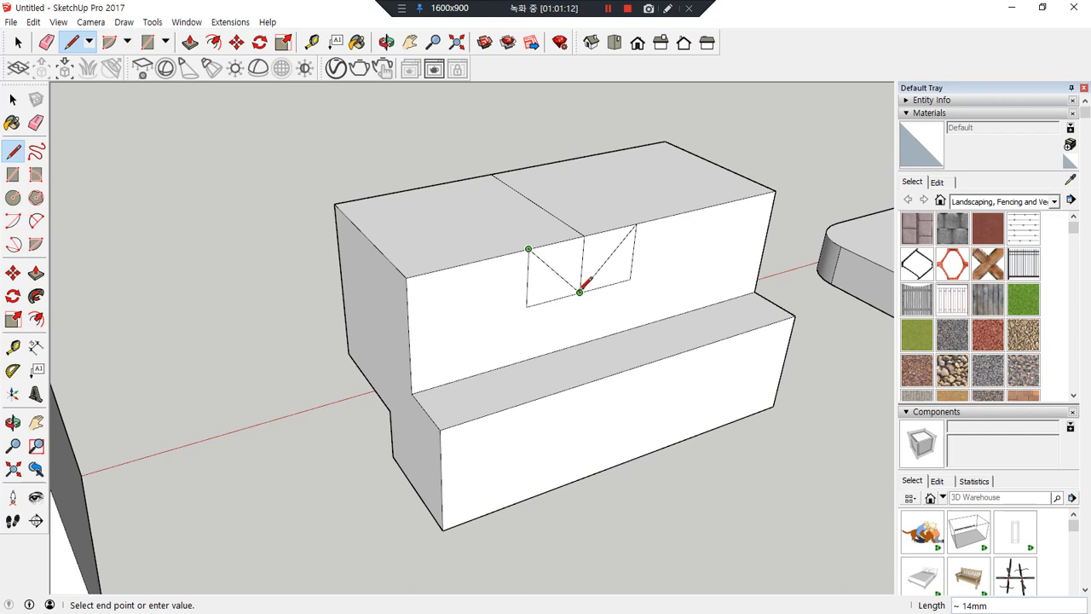
{"action": "left_click", "coordinate": [580, 292]}
{"action": "key", "text": "e"}
{"action": "left_click_drag", "start_coordinate": [561, 310], "coordinate": [513, 283]}
{"action": "mouse_move", "coordinate": [619, 294]}
{"action": "left_mouse_down"}
{"action": "mouse_move", "coordinate": [643, 257]}
{"action": "mouse_move", "coordinate": [564, 258]}
{"action": "left_mouse_up"}
- Connect the upper ends of the two V outlines with a line across the top face on each side
{"action": "mouse_move", "coordinate": [396, 245]}
{"action": "middle_mouse_down"}
{"action": "mouse_move", "coordinate": [895, 306]}
{"action": "mouse_move", "coordinate": [506, 268]}
{"action": "mouse_move", "coordinate": [383, 384]}
{"action": "mouse_move", "coordinate": [151, 362]}
{"action": "middle_mouse_up"}
{"action": "key", "text": "l"}
{"action": "left_click", "coordinate": [383, 298]}
{"action": "middle_click_drag", "start_coordinate": [282, 271], "coordinate": [555, 263]}
{"action": "left_click", "coordinate": [378, 319]}
{"action": "middle_click_drag", "start_coordinate": [387, 314], "coordinate": [446, 372]}
{"action": "left_click", "coordinate": [401, 355]}
{"action": "left_click", "coordinate": [453, 384]}
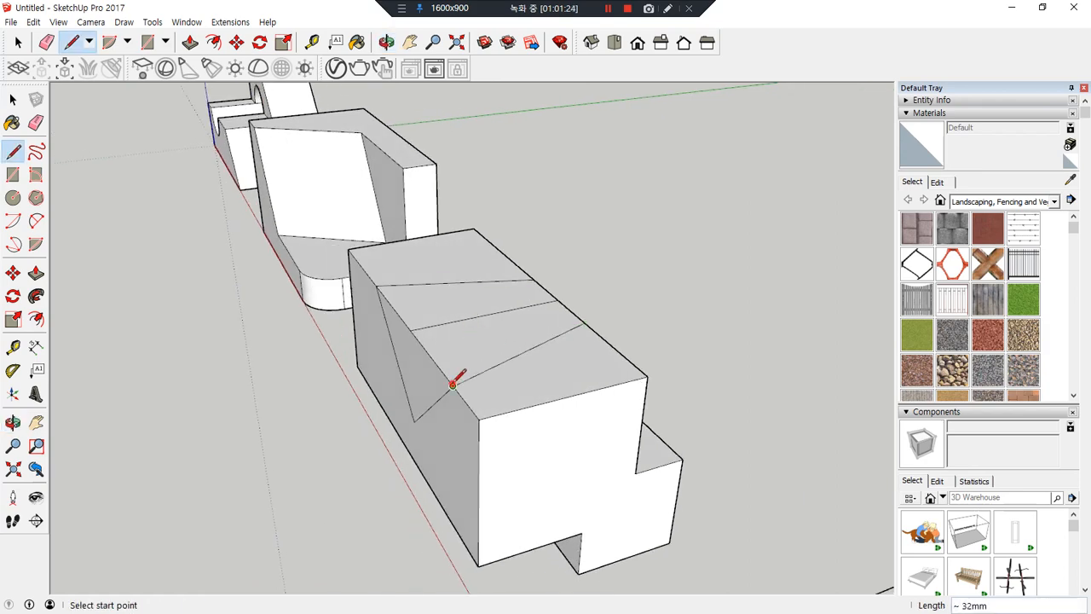
- Erase the top and dividing edges between the V outlines and join the two V bottoms with a line to close the groove
{"action": "key", "text": "e"}
{"action": "mouse_move", "coordinate": [421, 324]}
{"action": "left_mouse_down"}
{"action": "mouse_move", "coordinate": [444, 343]}
{"action": "mouse_move", "coordinate": [432, 351]}
{"action": "left_mouse_up"}
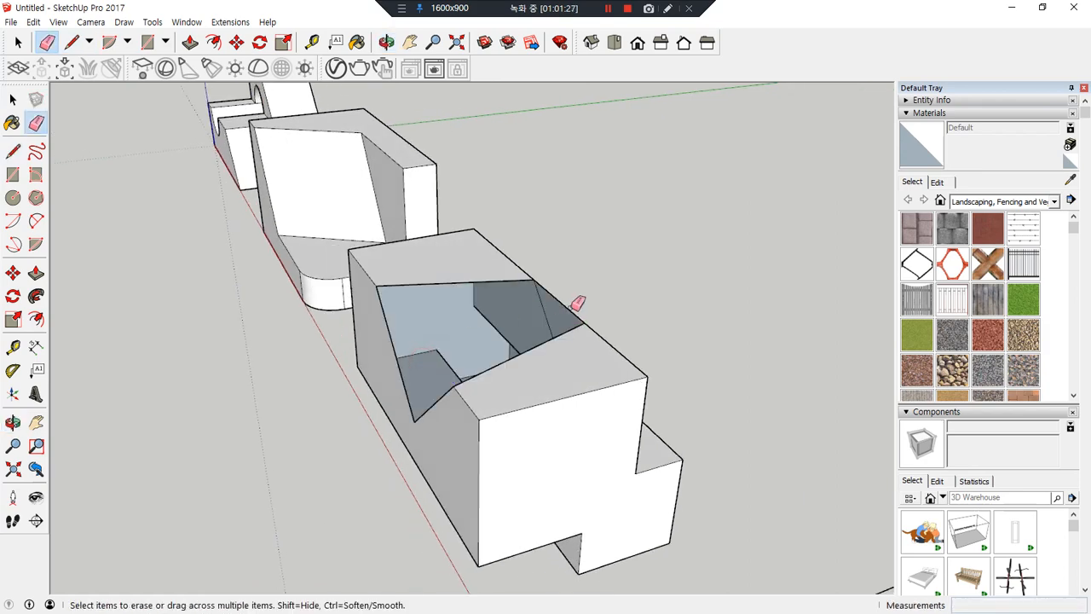
{"action": "mouse_move", "coordinate": [587, 294]}
{"action": "middle_mouse_down"}
{"action": "mouse_move", "coordinate": [623, 361]}
{"action": "mouse_move", "coordinate": [614, 366]}
{"action": "middle_mouse_up"}
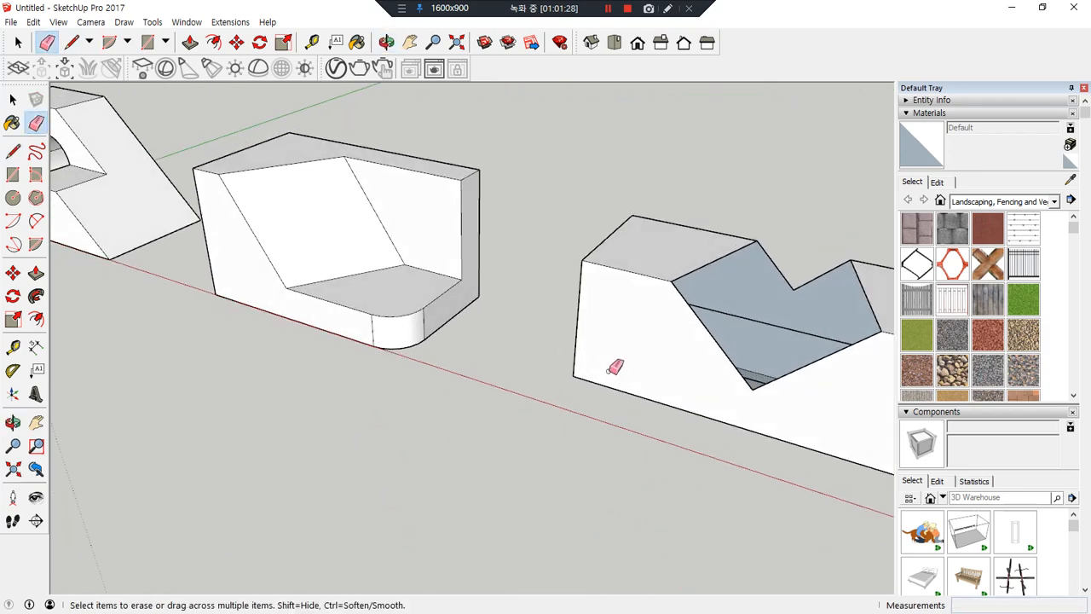
{"action": "key", "text": "l"}
{"action": "left_click", "coordinate": [792, 289]}
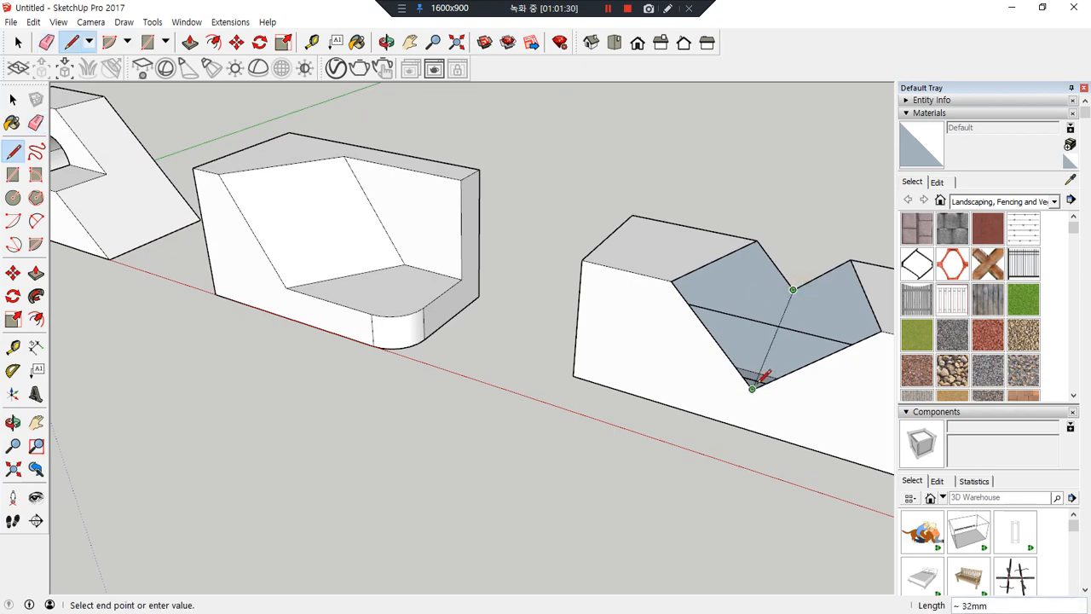
{"action": "left_click", "coordinate": [754, 387]}
- Draw a 30 × 10 mm rectangle at the lower corner of the next box's front face and push it through the full depth
{"action": "middle_click_drag", "start_coordinate": [693, 414], "coordinate": [383, 404]}
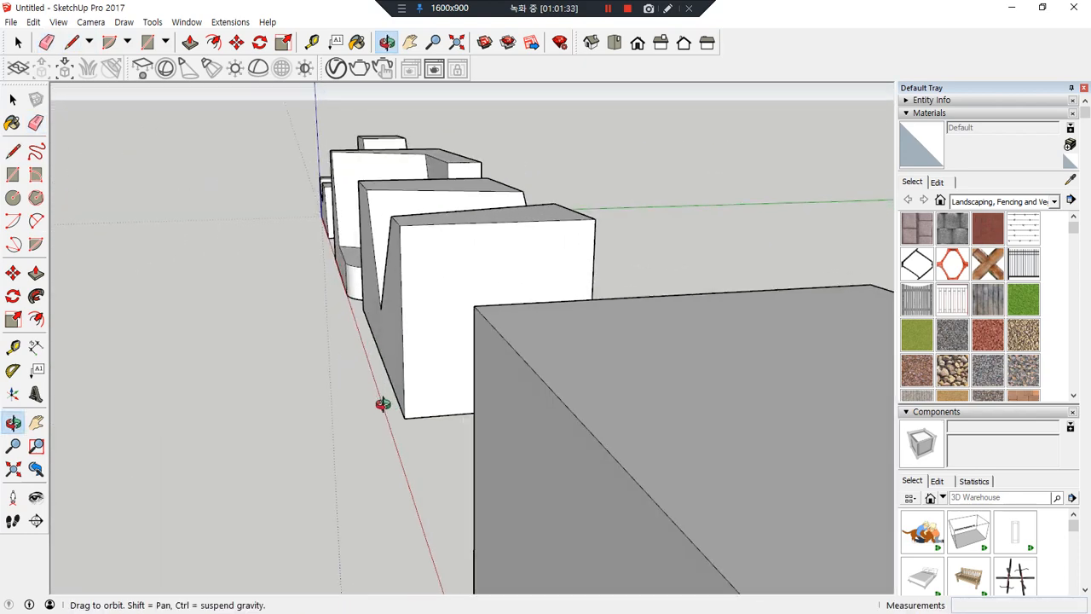
{"action": "scroll", "coordinate": [383, 404], "scroll_direction": "down", "scroll_amount": 5}
{"action": "middle_click_drag", "start_coordinate": [275, 409], "coordinate": [555, 421]}
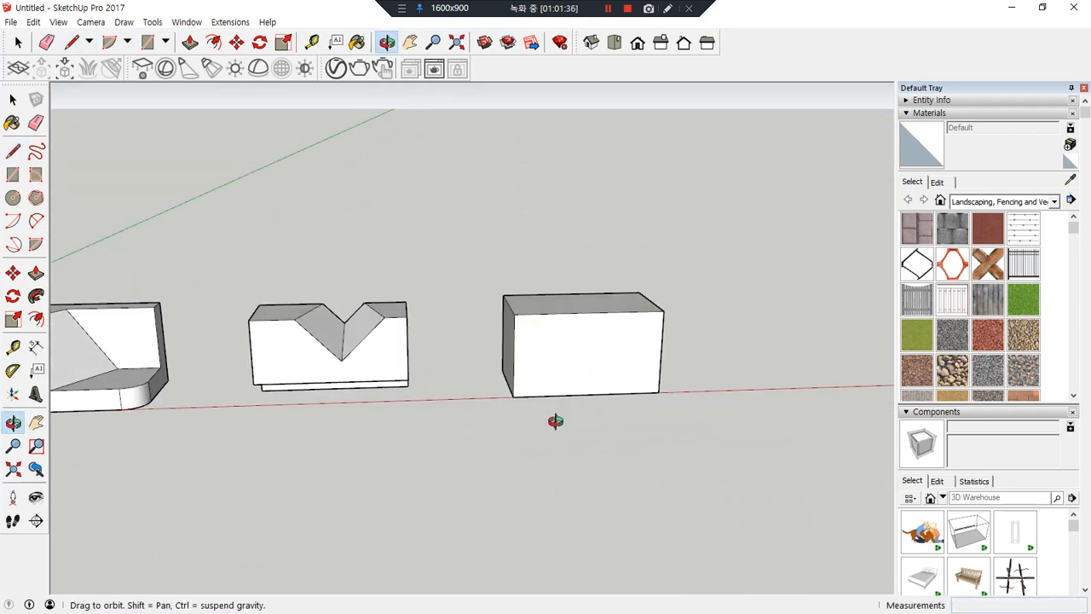
{"action": "scroll", "coordinate": [555, 421], "scroll_direction": "up", "scroll_amount": 2}
{"action": "key", "text": "r"}
{"action": "left_click", "coordinate": [505, 396]}
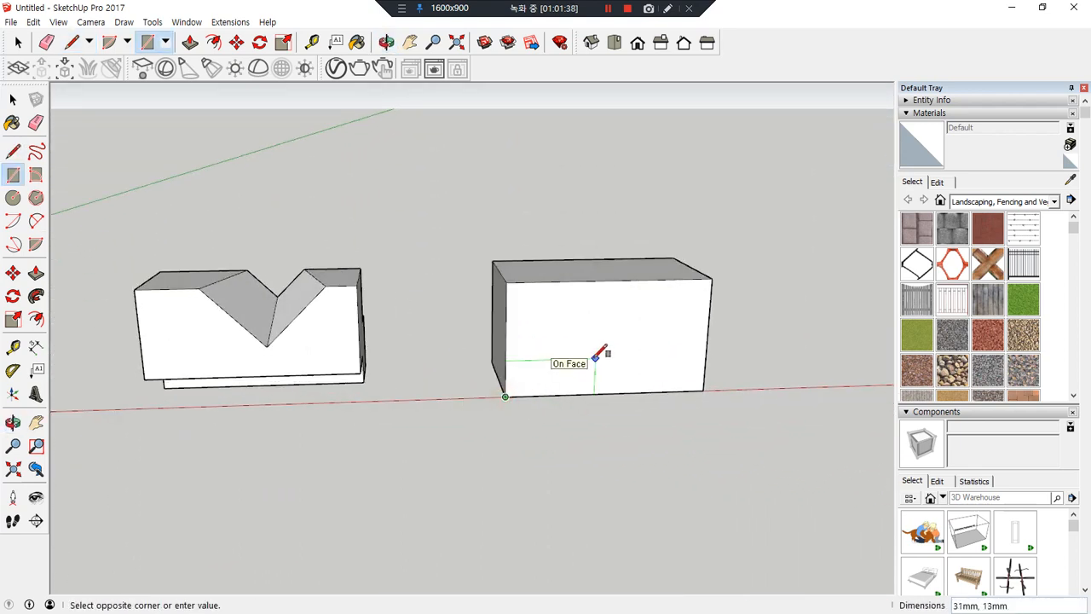
{"action": "type", "text": "30,10"}
{"action": "key", "text": "Return"}
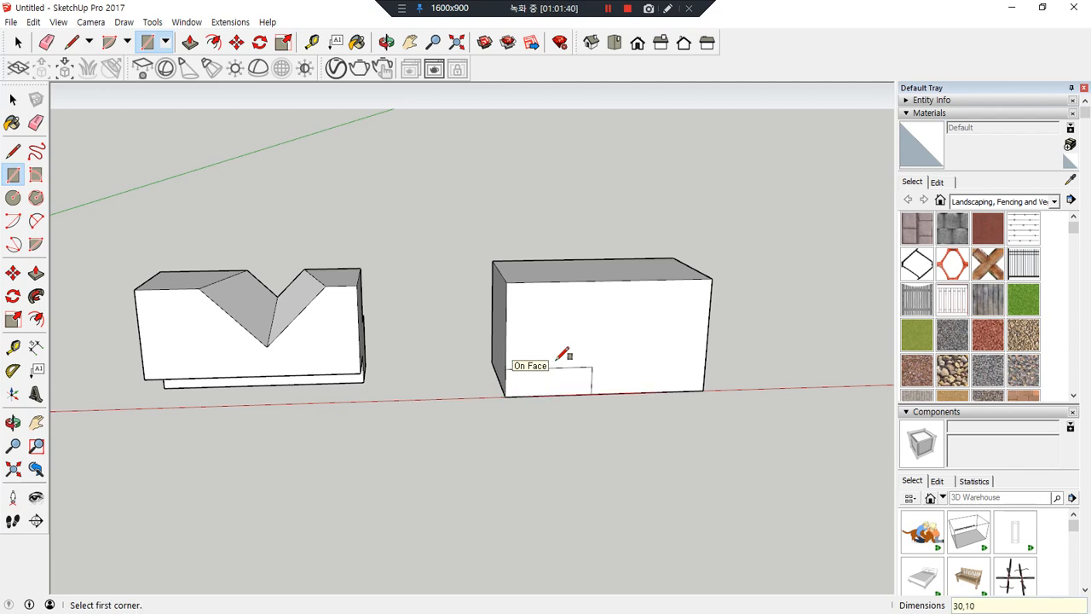
{"action": "key", "text": "p"}
{"action": "left_click_drag", "start_coordinate": [551, 383], "coordinate": [495, 365]}
- Draw a 10 × 10 mm square in each upper corner of the end face above the bottom notch
{"action": "middle_click_drag", "start_coordinate": [495, 366], "coordinate": [409, 258]}
{"action": "scroll", "coordinate": [462, 265], "scroll_direction": "up", "scroll_amount": 3}
{"action": "key", "text": "r"}
{"action": "left_click", "coordinate": [465, 266]}
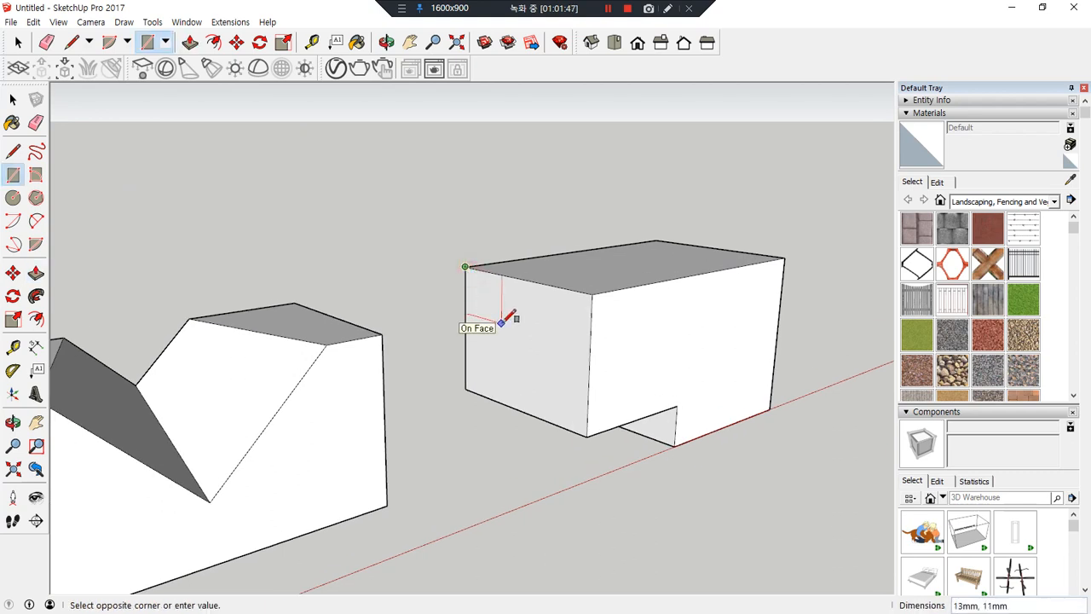
{"action": "left_click", "coordinate": [493, 314]}
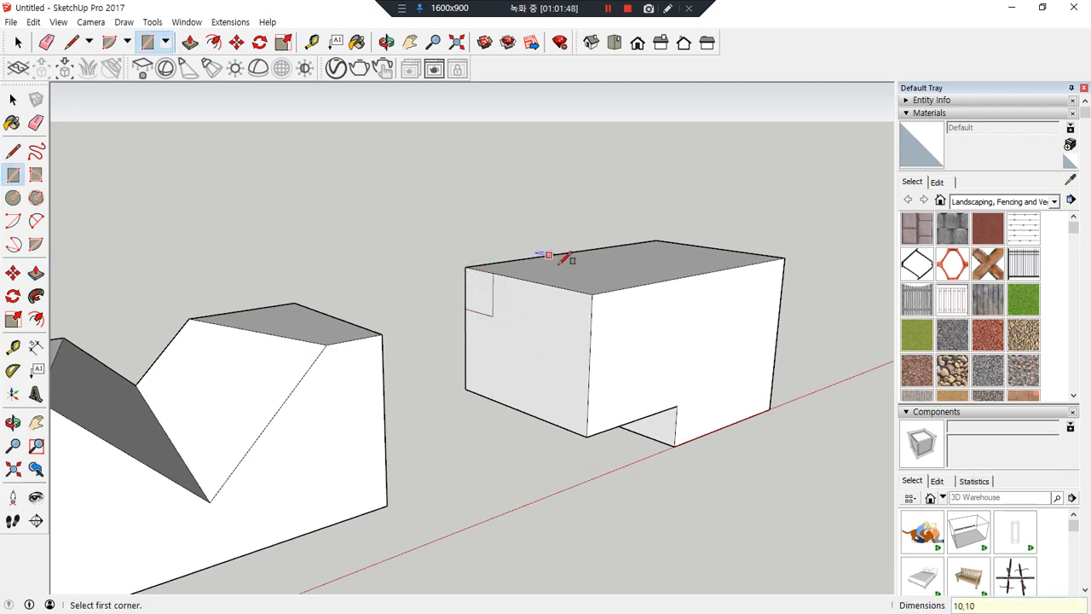
{"action": "left_click", "coordinate": [592, 293]}
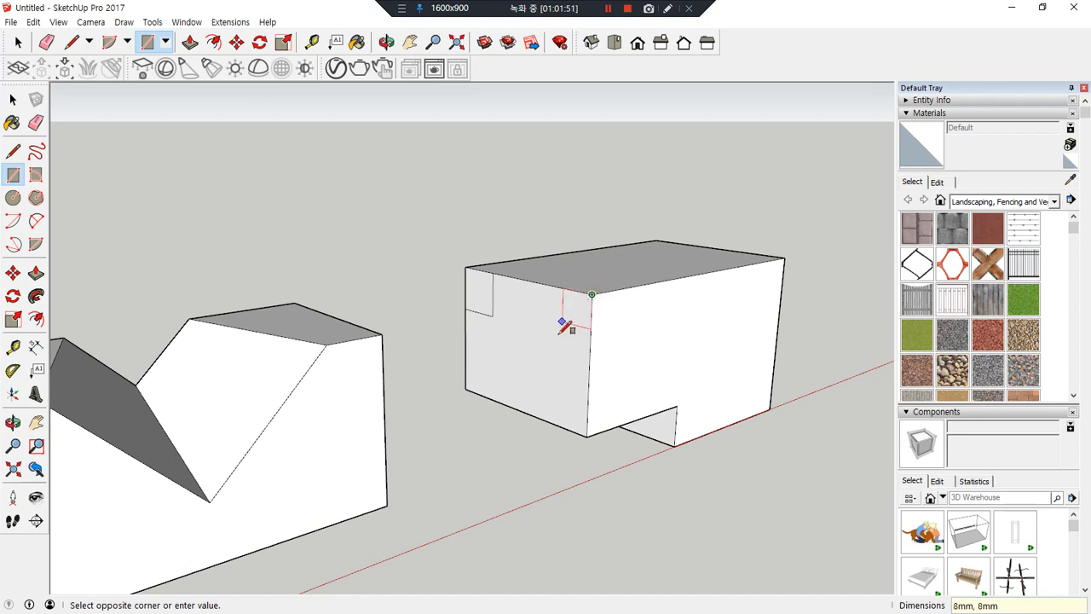
{"action": "left_click", "coordinate": [554, 333]}
- Draw a diagonal cutting off the corner across each small square and erase the squares' inner edges
{"action": "key", "text": "l"}
{"action": "left_click", "coordinate": [589, 342]}
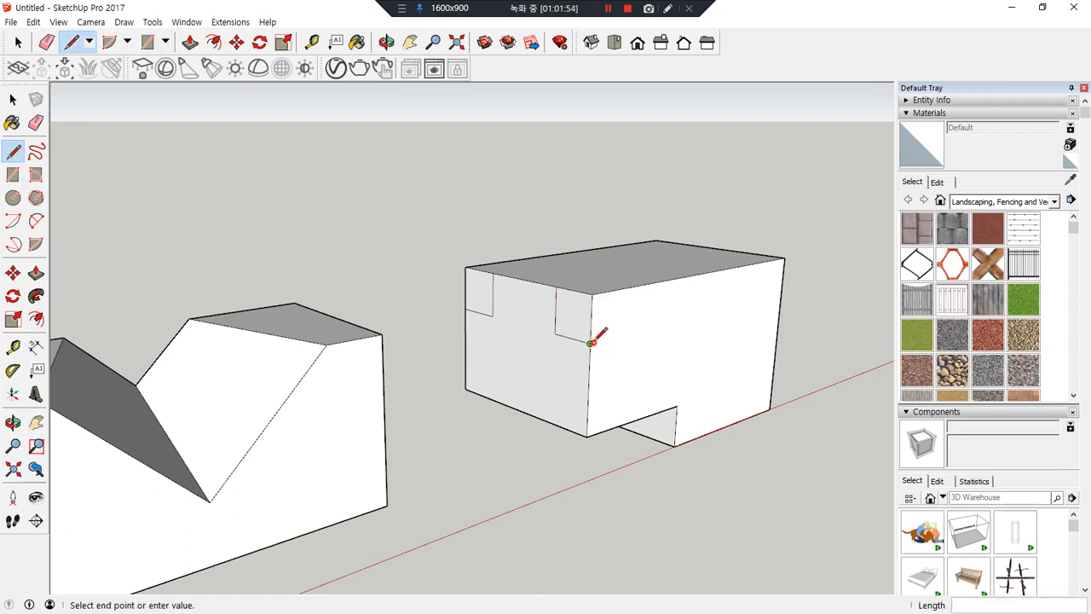
{"action": "left_click", "coordinate": [556, 290]}
{"action": "left_click", "coordinate": [492, 272]}
{"action": "left_click", "coordinate": [467, 306]}
{"action": "key", "text": "e"}
{"action": "left_click_drag", "start_coordinate": [480, 316], "coordinate": [562, 342]}
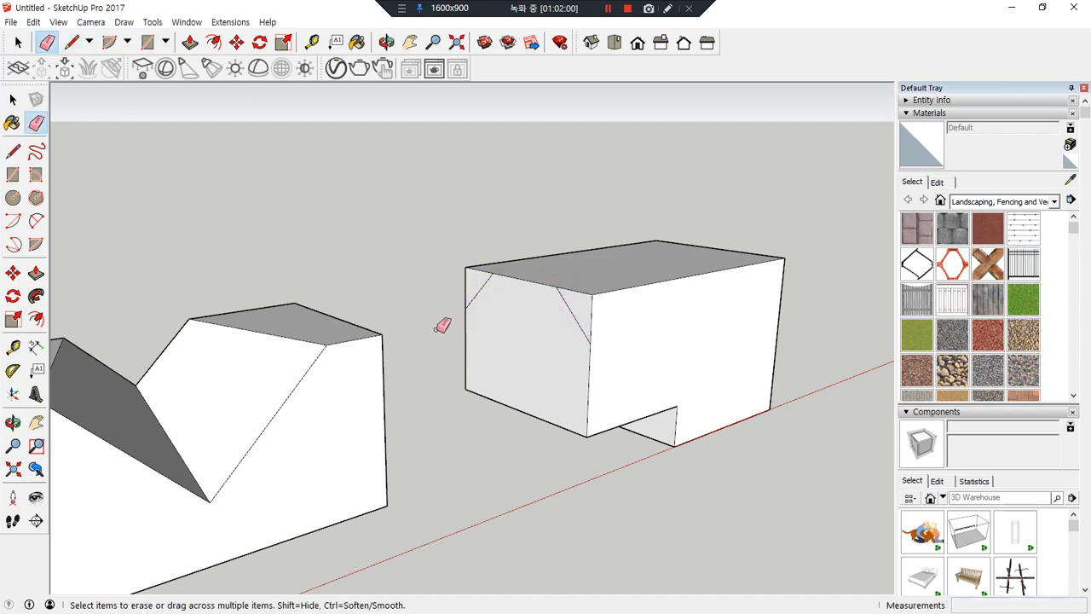
- Push both corner triangles 20 mm into the block to cut the chamfers
{"action": "key", "text": "p"}
{"action": "left_click_drag", "start_coordinate": [587, 304], "coordinate": [647, 279]}
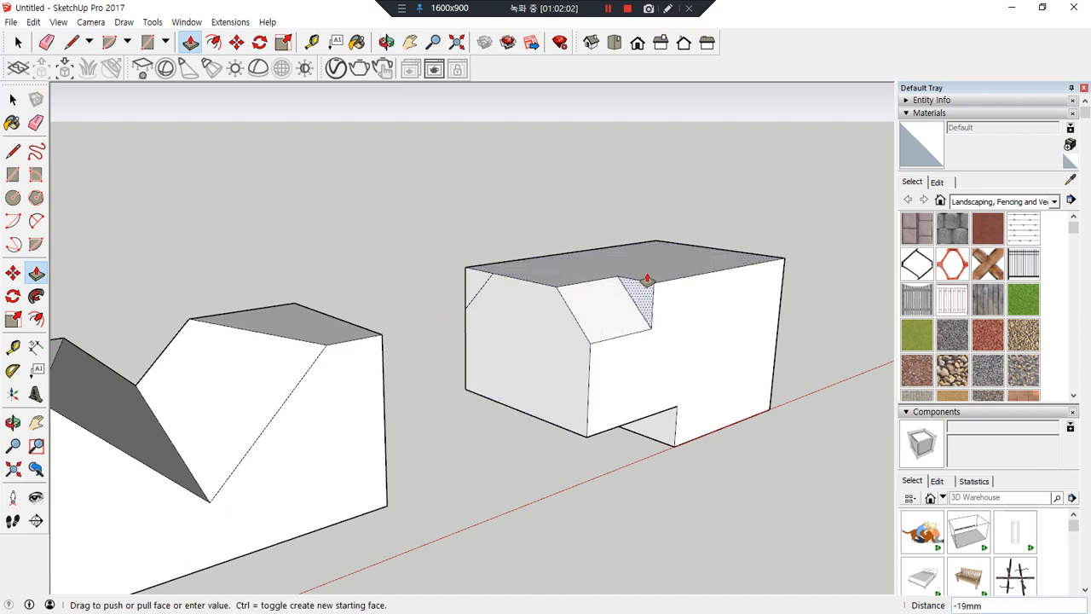
{"action": "double_click", "coordinate": [647, 279]}
{"action": "left_click_drag", "start_coordinate": [485, 275], "coordinate": [511, 266]}
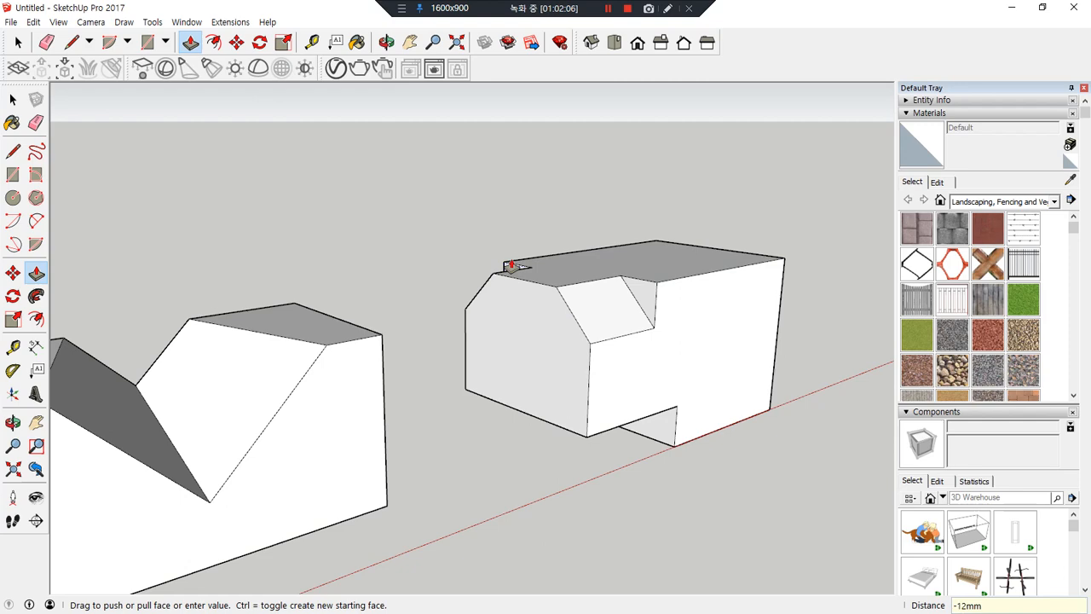
{"action": "key", "text": "Return"}
- Draw a line on the top face between the chamfer cuts' inner corners and a guide line from its midpoint into the wider part
{"action": "middle_click_drag", "start_coordinate": [575, 312], "coordinate": [384, 332]}
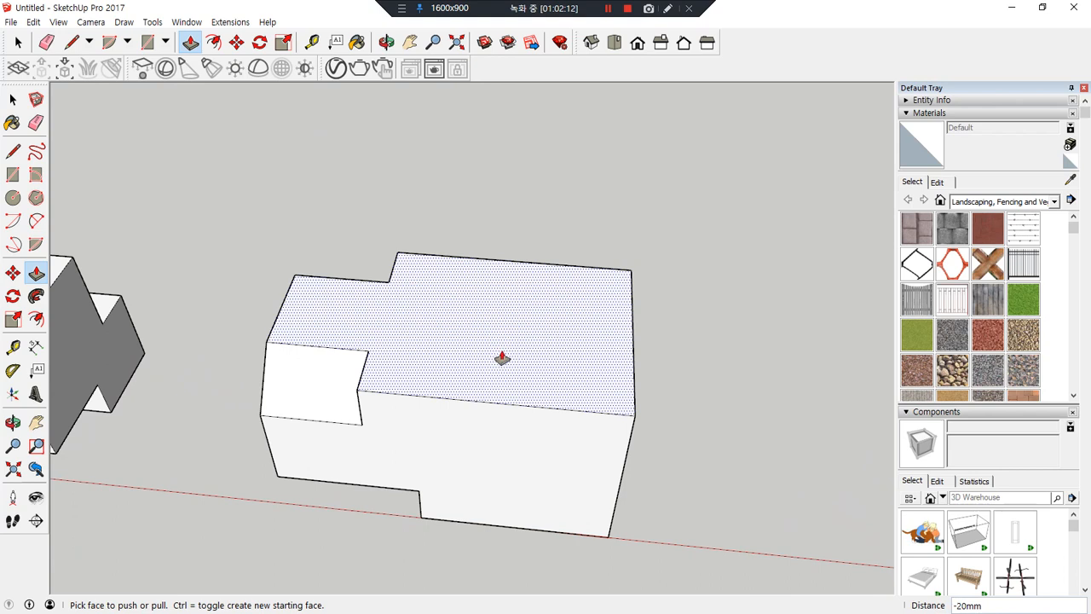
{"action": "key", "text": "l"}
{"action": "left_click", "coordinate": [389, 281]}
{"action": "left_click", "coordinate": [369, 349]}
{"action": "left_click", "coordinate": [379, 315]}
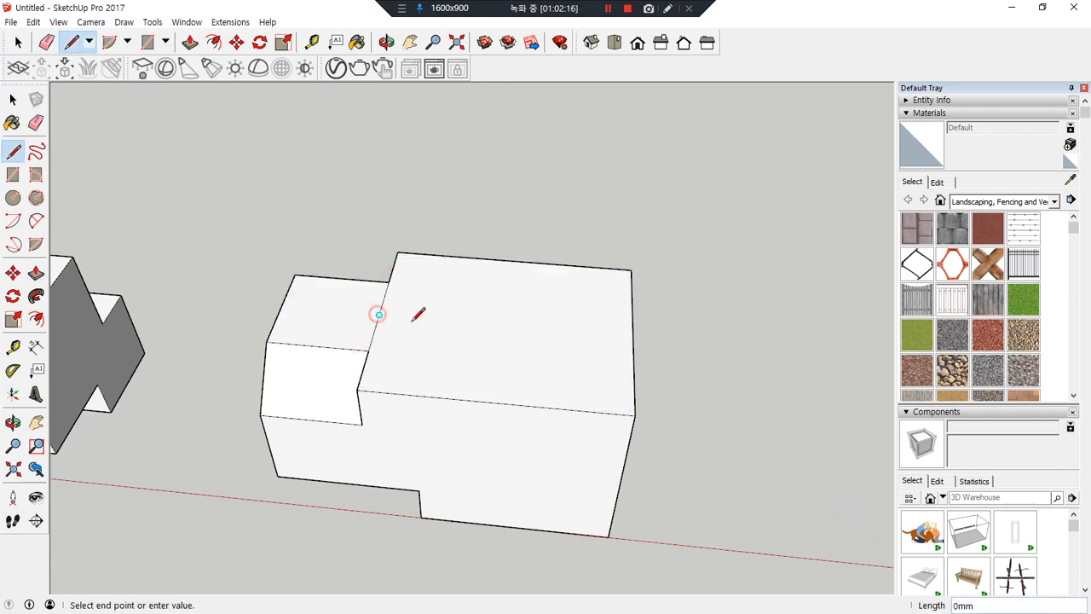
{"action": "key", "text": "Return"}
- Draw a circle of 10 mm radius at the guide line's end on the top face and erase the guide line
{"action": "key", "text": "c"}
{"action": "left_click", "coordinate": [479, 323]}
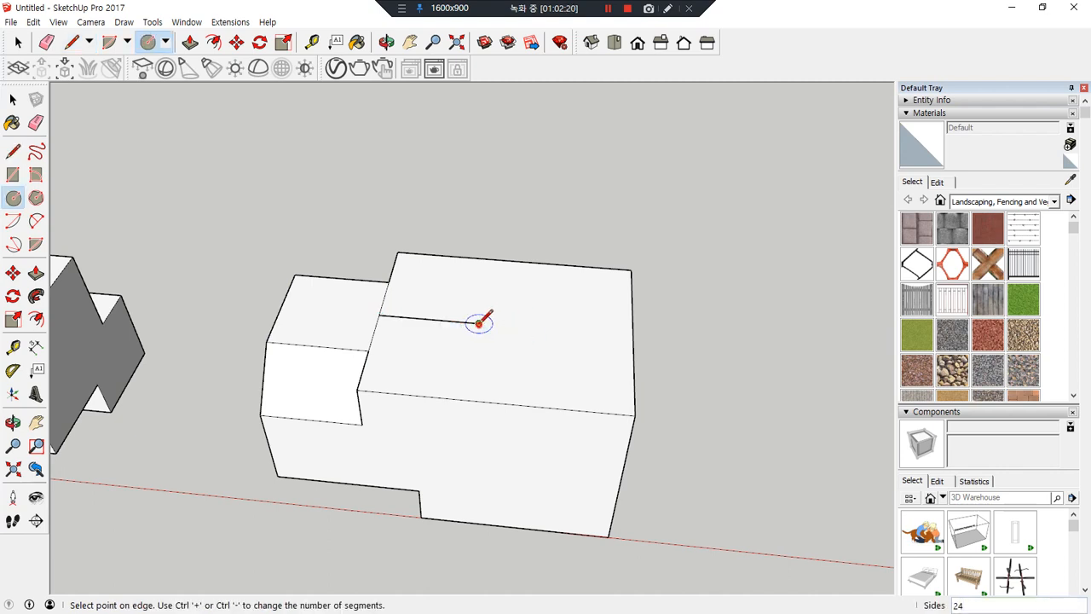
{"action": "key", "text": "Return"}
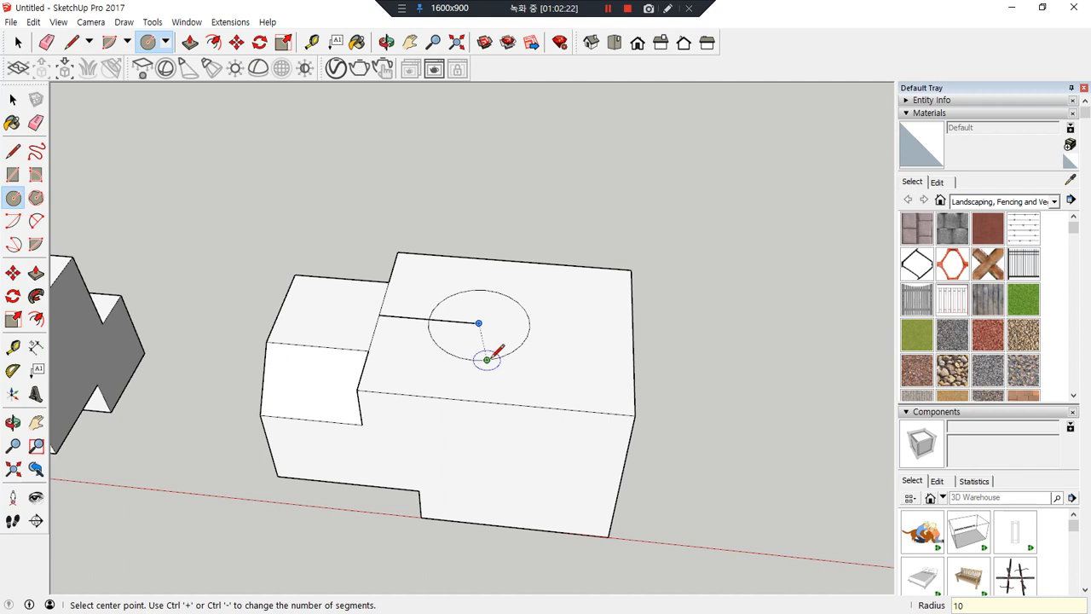
{"action": "middle_click_drag", "start_coordinate": [492, 358], "coordinate": [462, 378]}
{"action": "key", "text": "e"}
{"action": "left_click", "coordinate": [467, 326]}
{"action": "left_click", "coordinate": [407, 318]}
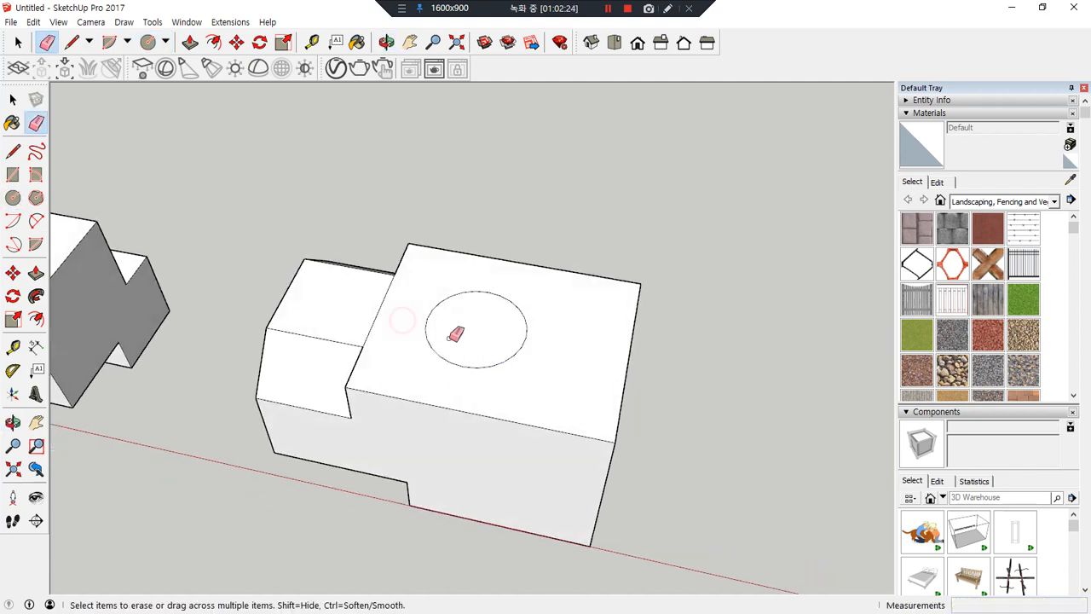
- Push the circular face down about 13 mm and another 27 mm to the block's underside
{"action": "key", "text": "p"}
{"action": "left_click", "coordinate": [486, 315]}
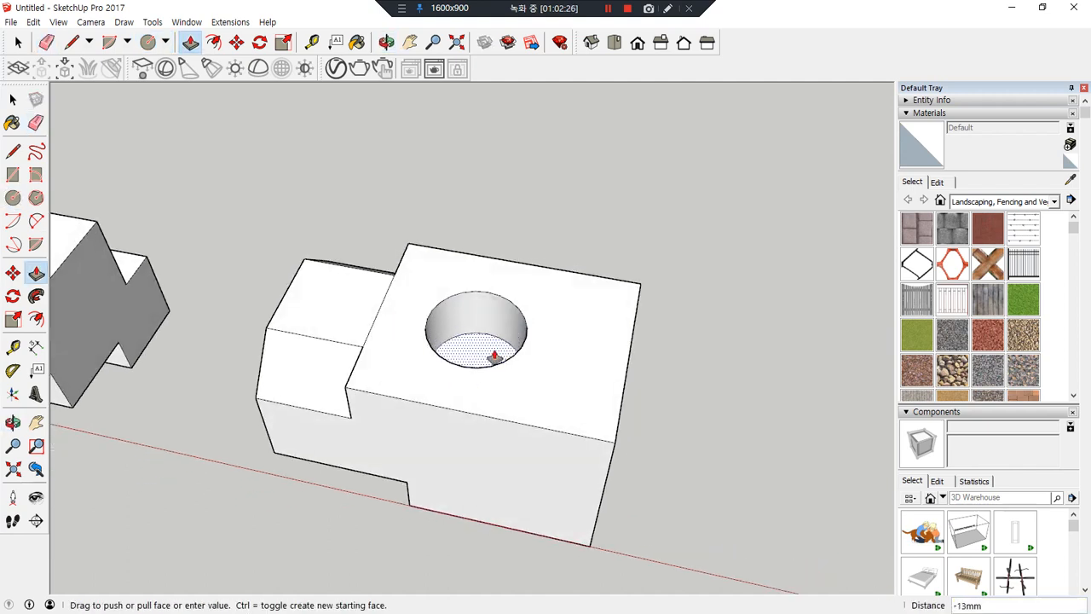
{"action": "left_click", "coordinate": [493, 357]}
{"action": "middle_click_drag", "start_coordinate": [468, 312], "coordinate": [494, 348]}
{"action": "left_click", "coordinate": [494, 349]}
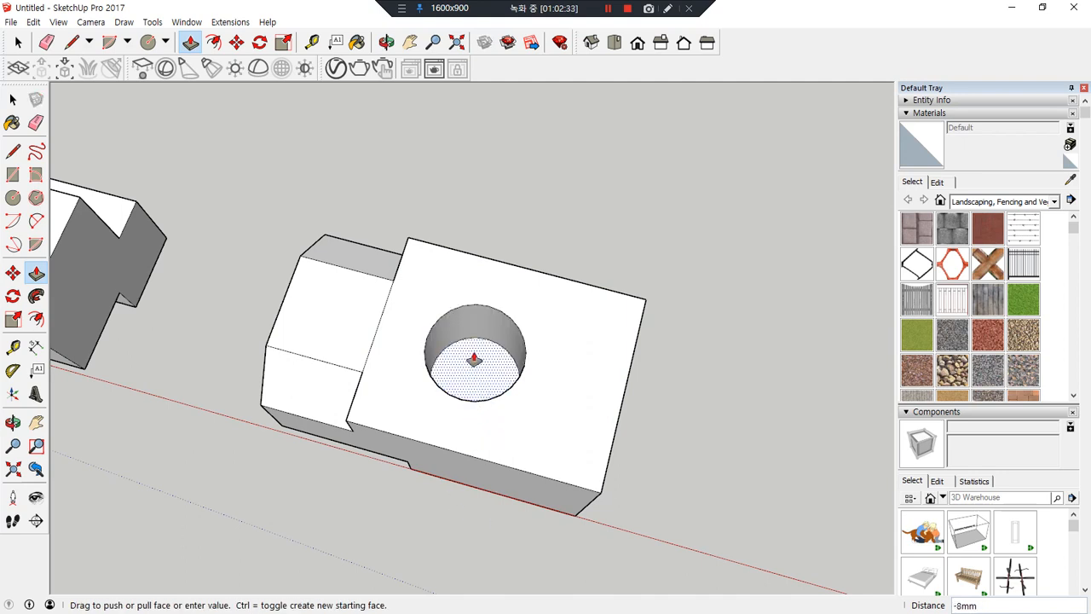
{"action": "left_click", "coordinate": [475, 373]}
- Try to push the hole's remaining bottom face out through the block's underside
{"action": "middle_click_drag", "start_coordinate": [333, 463], "coordinate": [414, 171]}
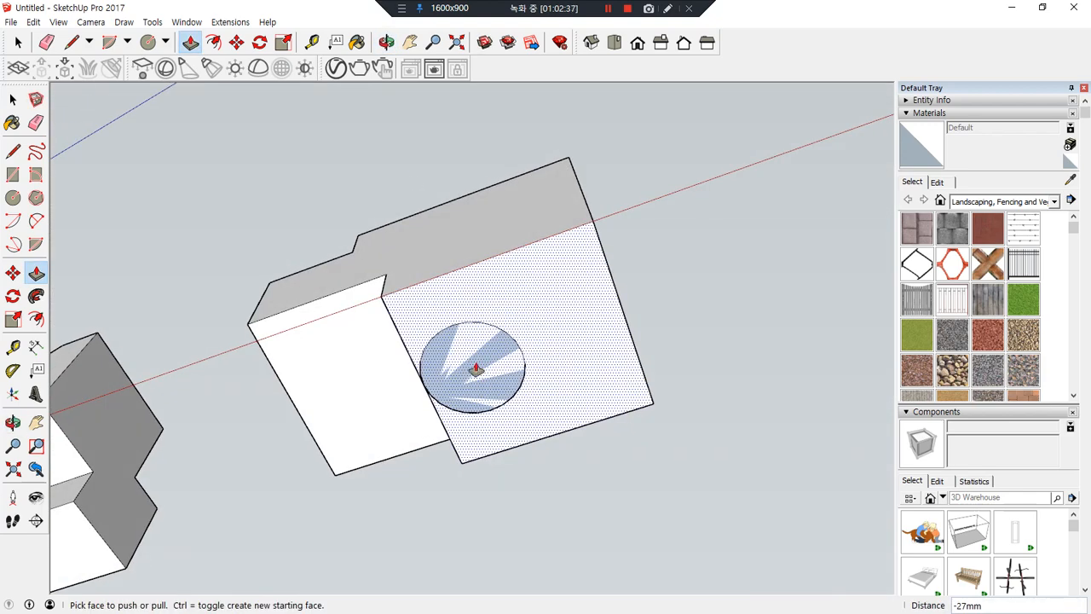
{"action": "left_click", "coordinate": [475, 366]}
{"action": "key", "text": "Escape"}
{"action": "middle_click_drag", "start_coordinate": [479, 264], "coordinate": [472, 483]}
{"action": "left_click", "coordinate": [484, 418]}
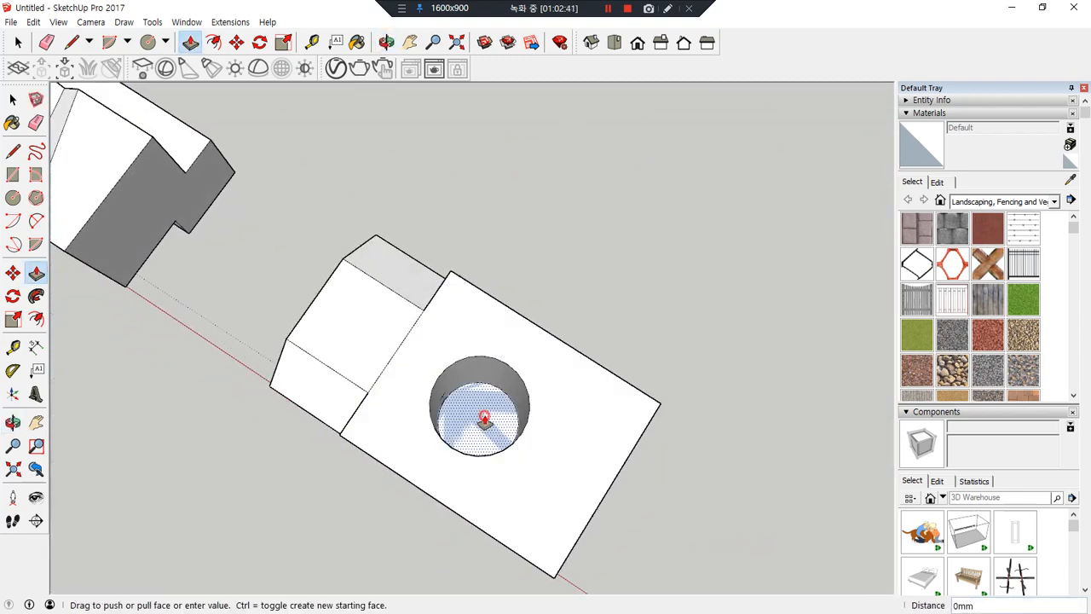
{"action": "left_click", "coordinate": [476, 438]}
{"action": "left_click", "coordinate": [474, 444]}
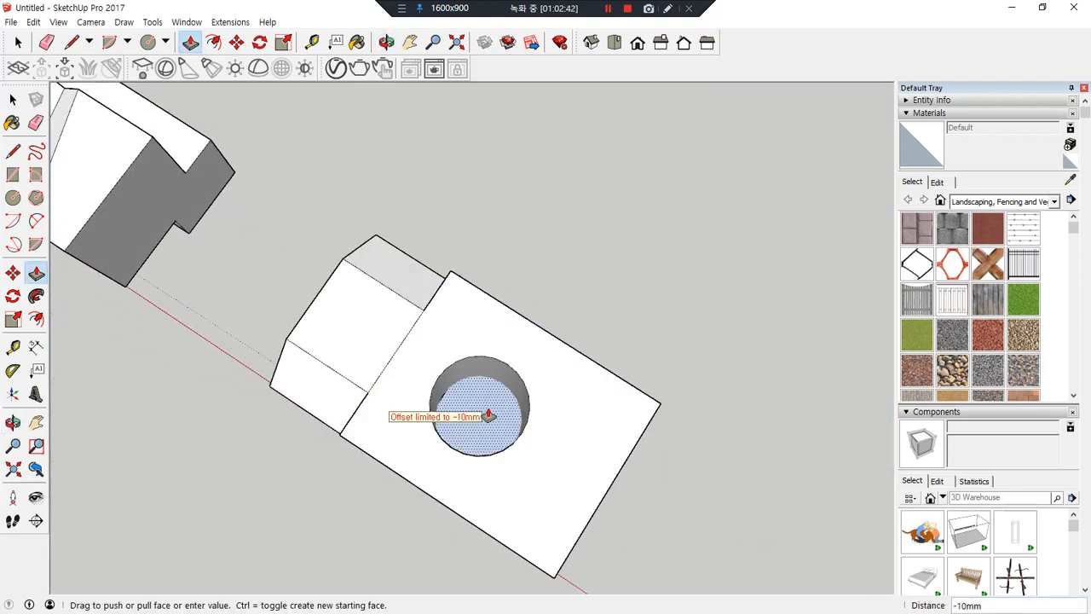
{"action": "middle_click_drag", "start_coordinate": [405, 511], "coordinate": [468, 370]}
{"action": "middle_click_drag", "start_coordinate": [572, 411], "coordinate": [505, 354]}
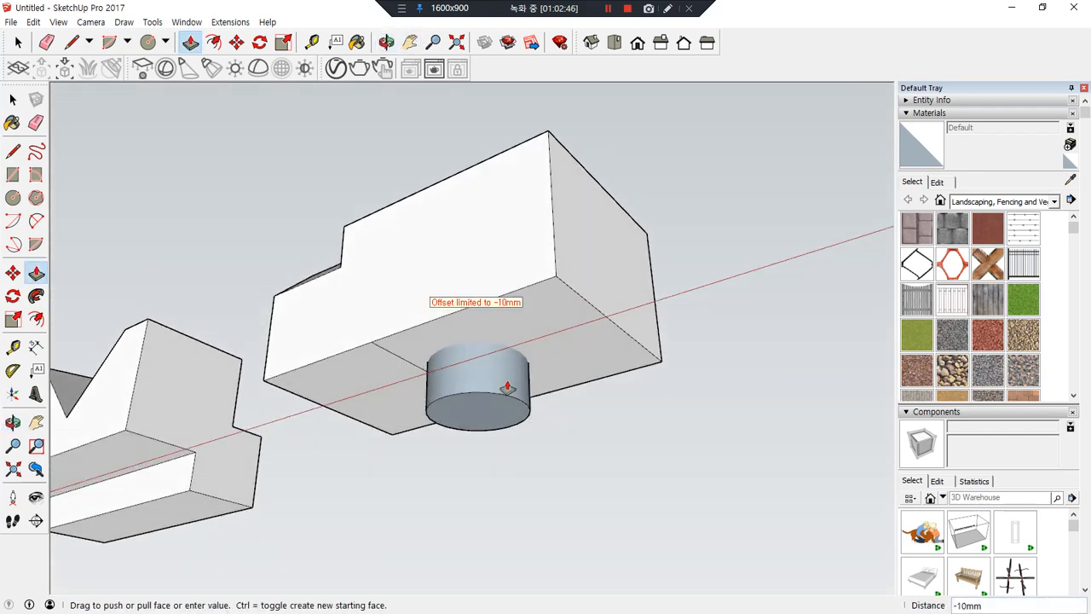
{"action": "key", "text": "Escape"}
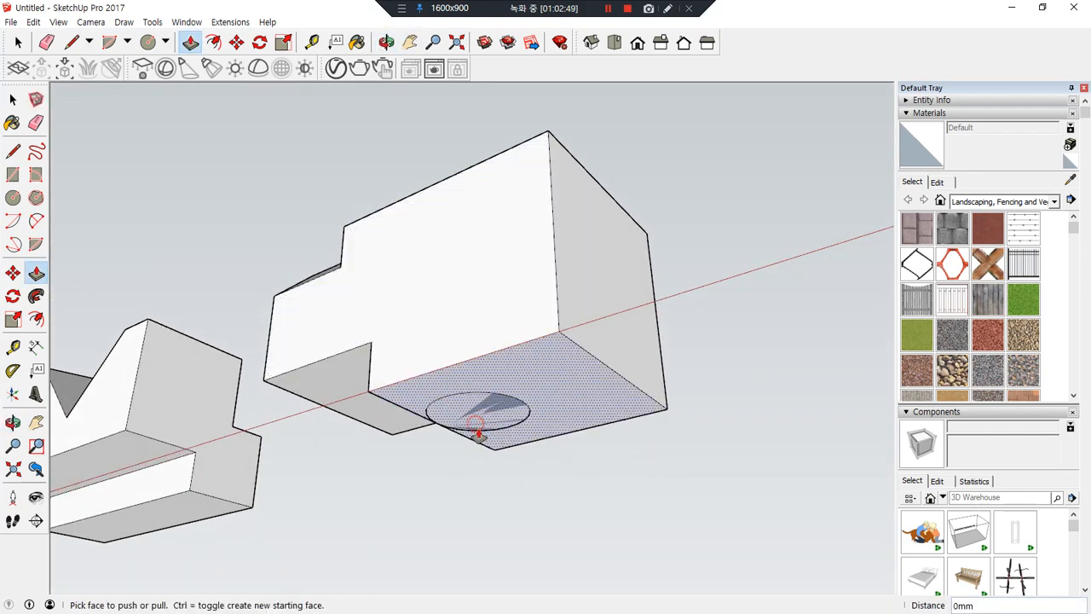
- Try to delete the circular face closing the hole at the block's underside
{"action": "middle_click_drag", "start_coordinate": [480, 418], "coordinate": [434, 365]}
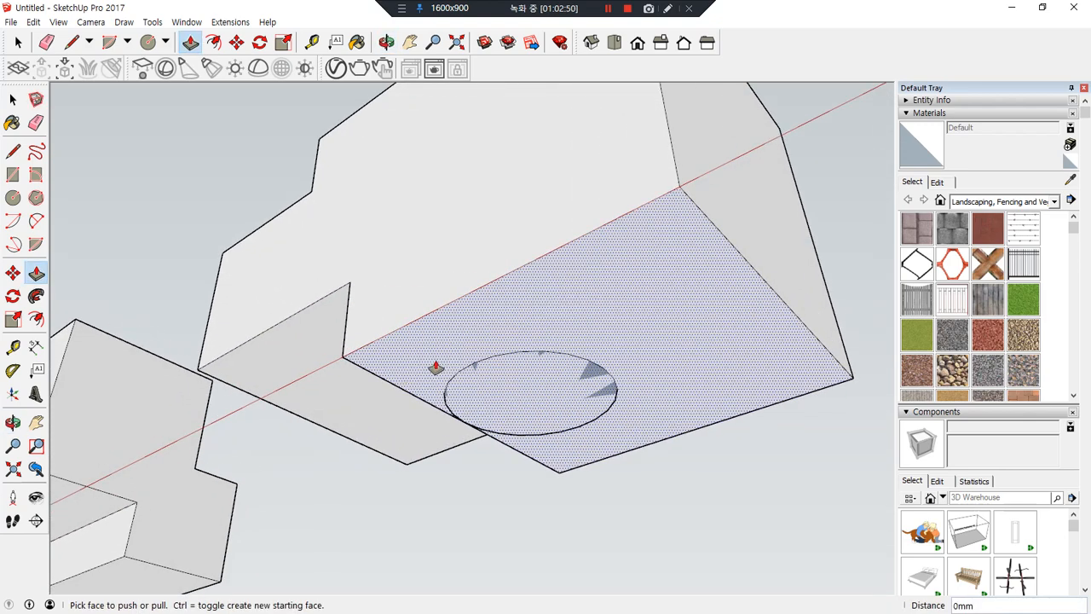
{"action": "key", "text": "space"}
{"action": "left_click", "coordinate": [506, 436]}
{"action": "double_click", "coordinate": [516, 401]}
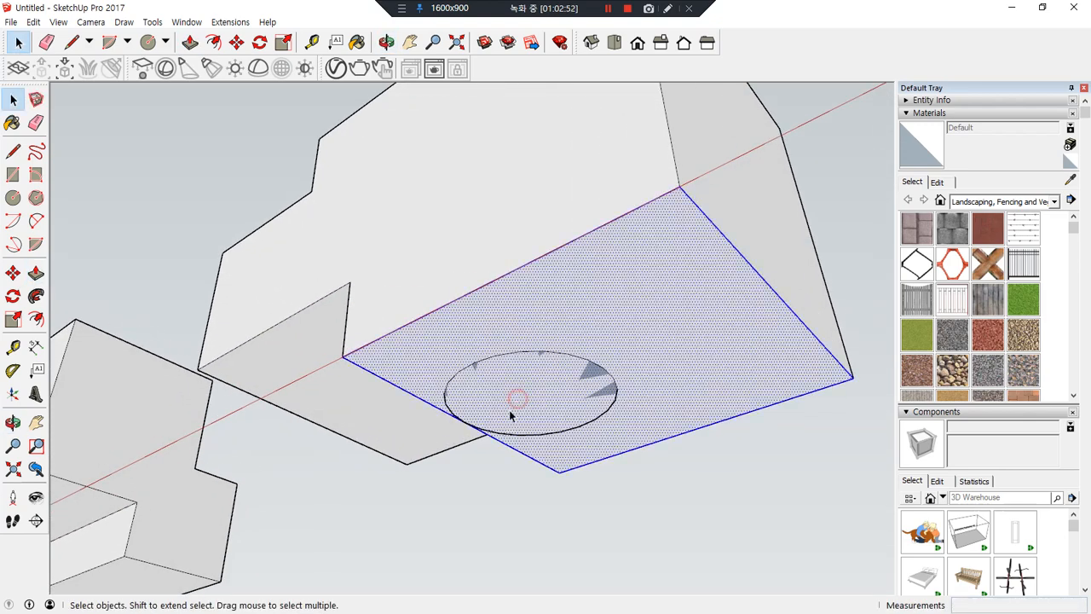
{"action": "middle_click_drag", "start_coordinate": [426, 506], "coordinate": [638, 504]}
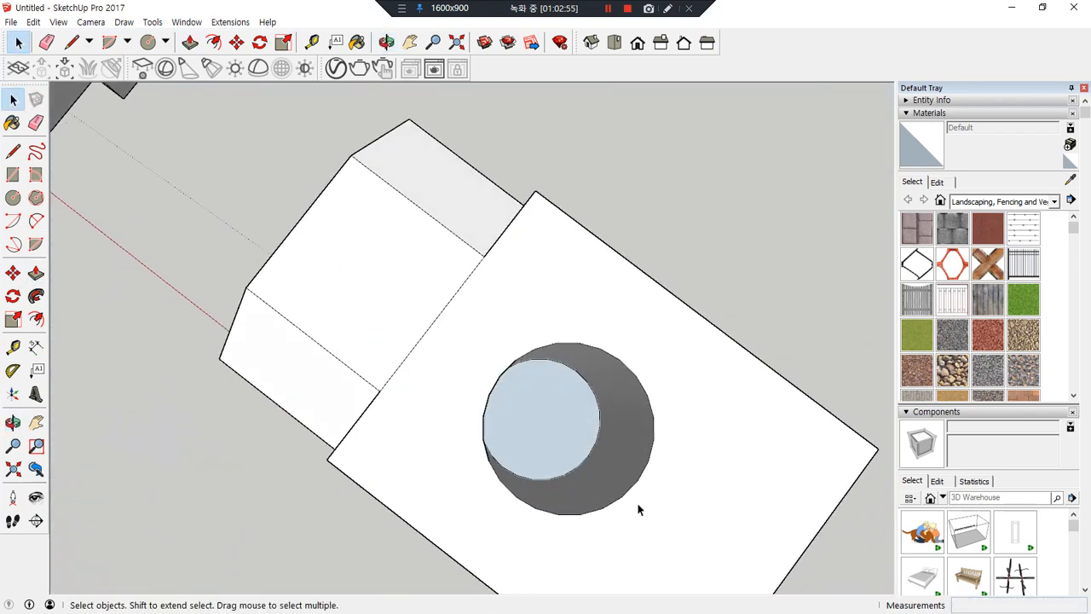
{"action": "key", "text": "Delete"}
- Push the hole's circular face down to the block's underside
{"action": "key", "text": "p"}
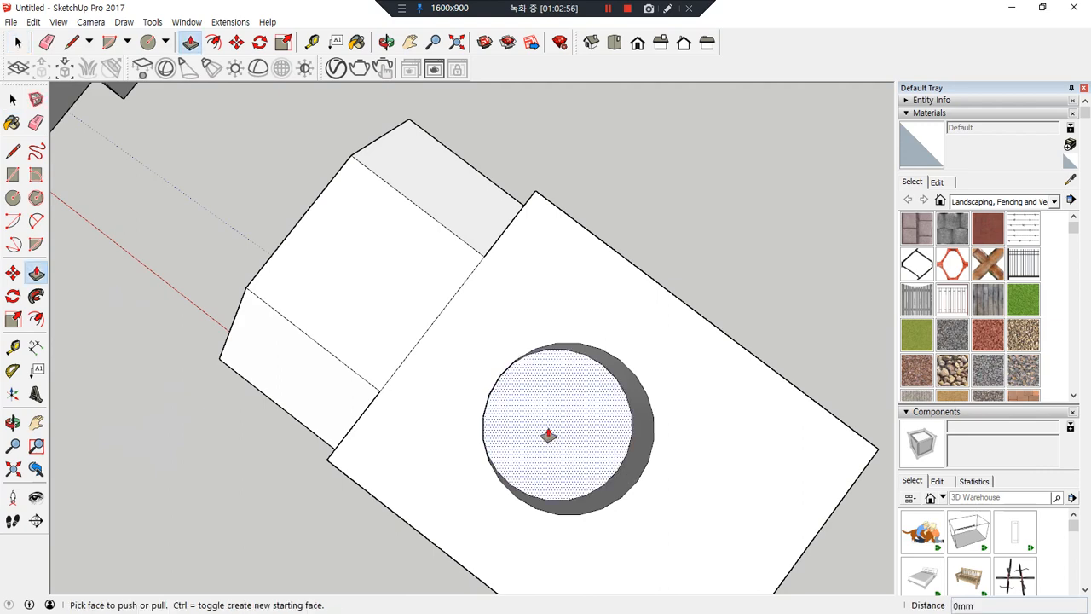
{"action": "left_click", "coordinate": [580, 388]}
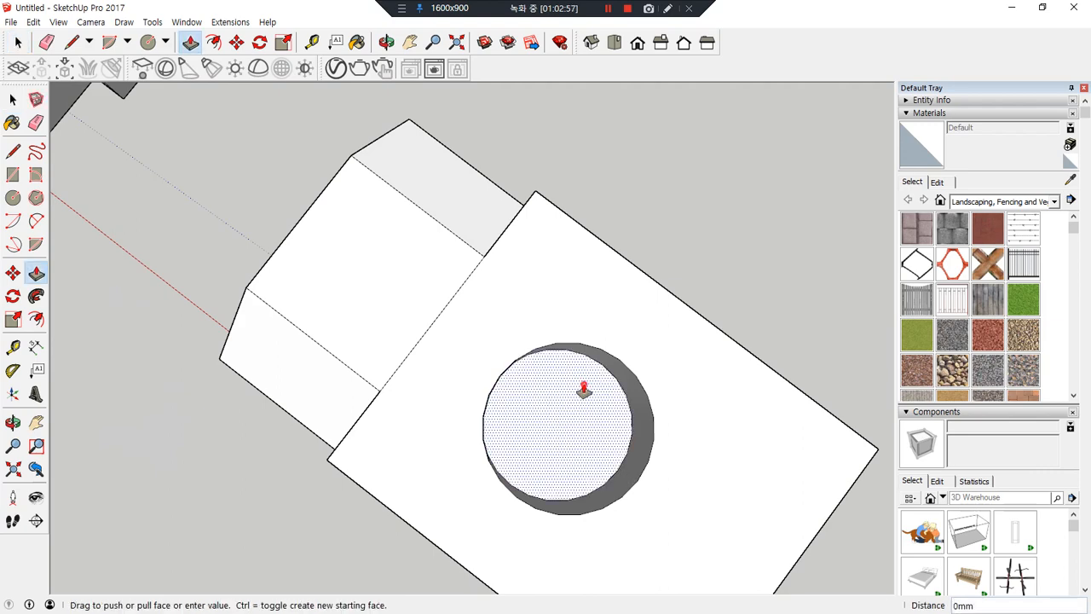
{"action": "left_click", "coordinate": [531, 435]}
{"action": "middle_click_drag", "start_coordinate": [273, 490], "coordinate": [541, 418]}
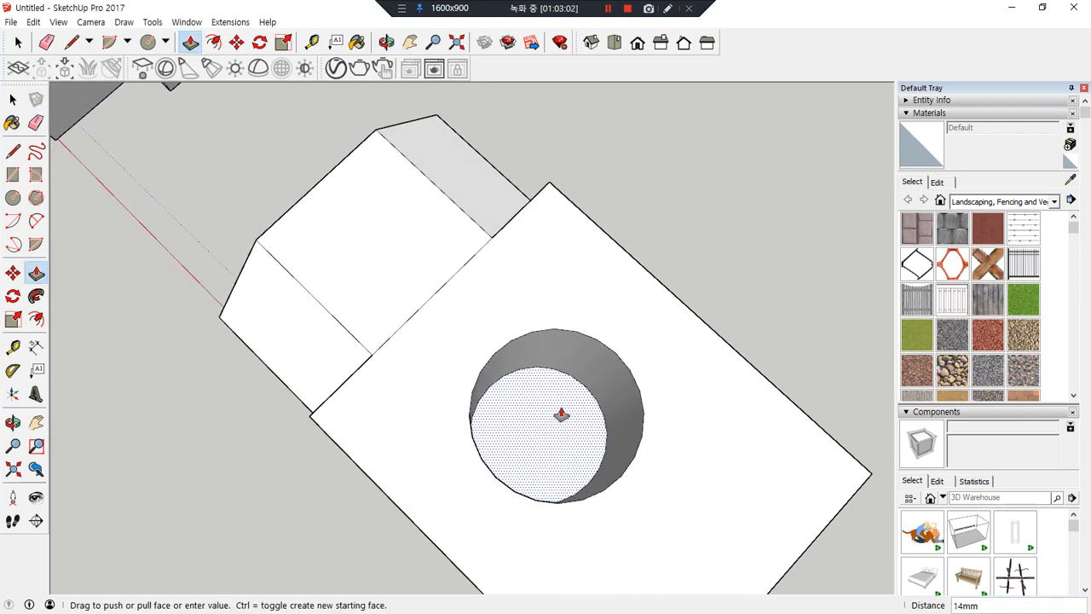
{"action": "left_click", "coordinate": [564, 397]}
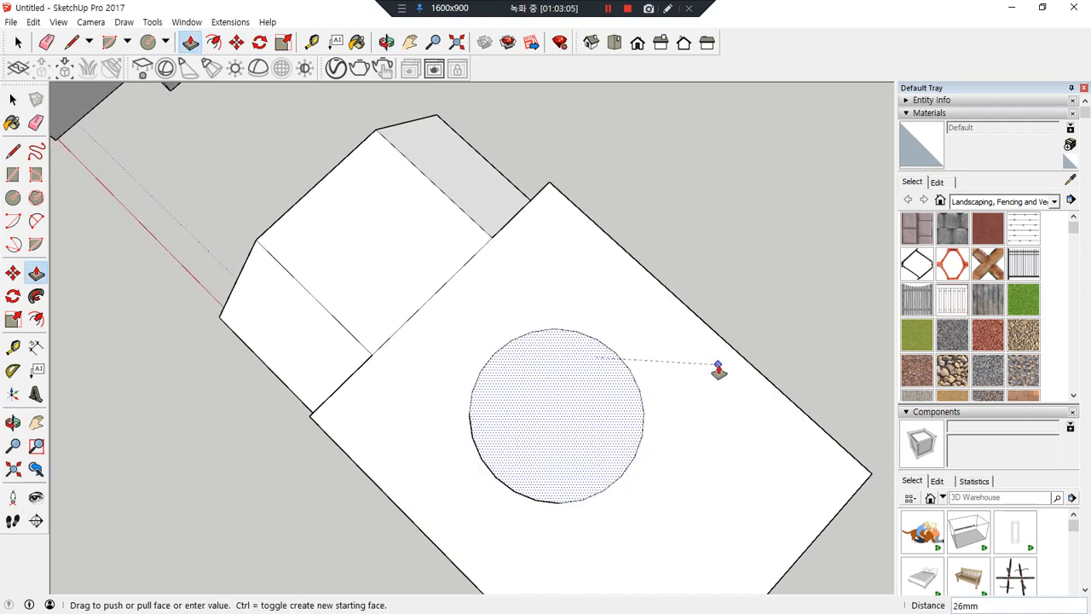
{"action": "key", "text": "Escape"}
{"action": "left_click", "coordinate": [569, 407]}
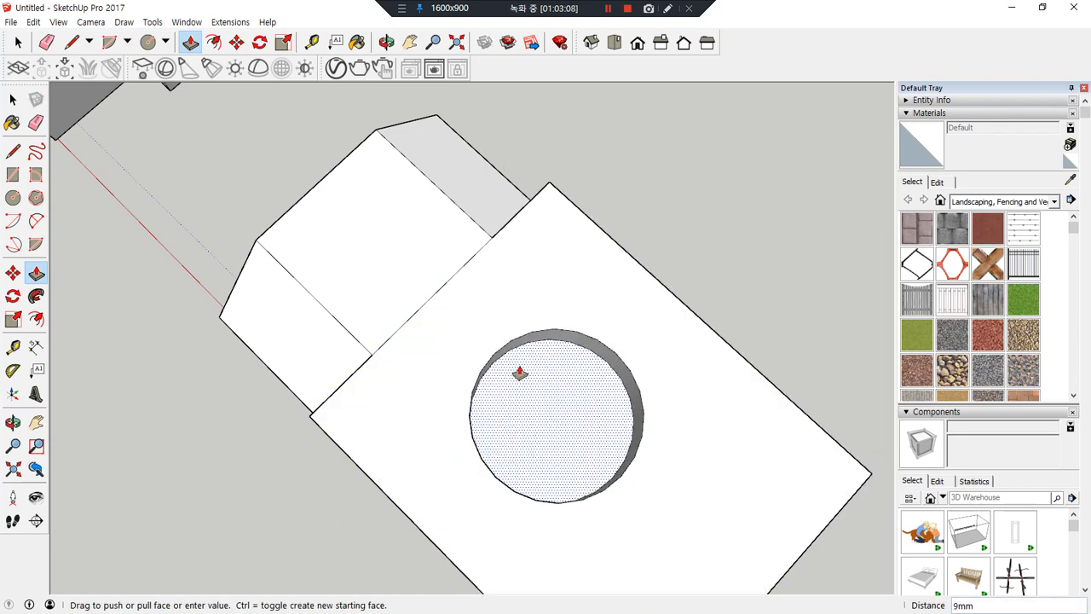
{"action": "left_click", "coordinate": [544, 488]}
- Delete the block's underside face and the circular face covering the hole's lower end
{"action": "middle_click_drag", "start_coordinate": [163, 453], "coordinate": [492, 426]}
{"action": "middle_click_drag", "start_coordinate": [492, 426], "coordinate": [484, 343]}
{"action": "middle_click_drag", "start_coordinate": [594, 298], "coordinate": [616, 347]}
{"action": "key", "text": "space"}
{"action": "left_click", "coordinate": [591, 393]}
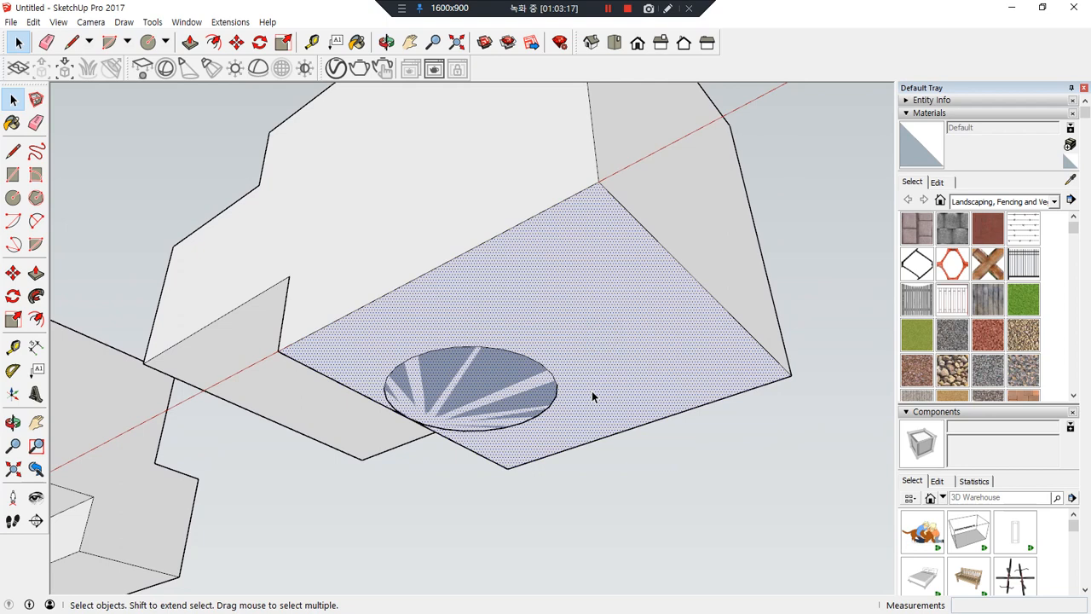
{"action": "key", "text": "Delete"}
{"action": "left_click", "coordinate": [477, 411]}
{"action": "key", "text": "Delete"}
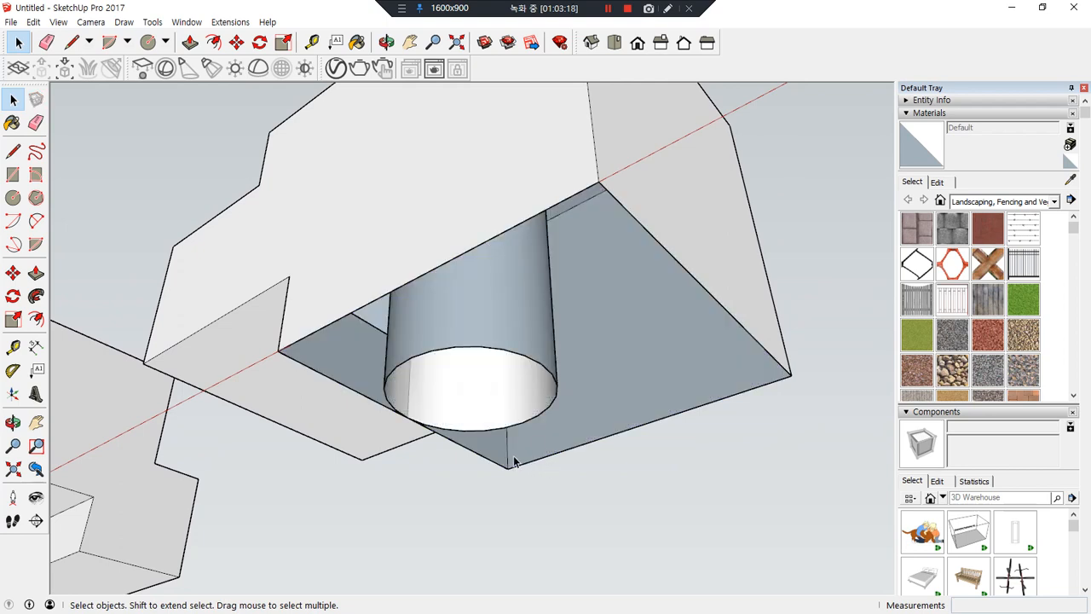
- Redraw the underside's long edge from the notch corner to the far corner to rebuild the bottom face around the hole
{"action": "key", "text": "l"}
{"action": "left_click", "coordinate": [279, 350]}
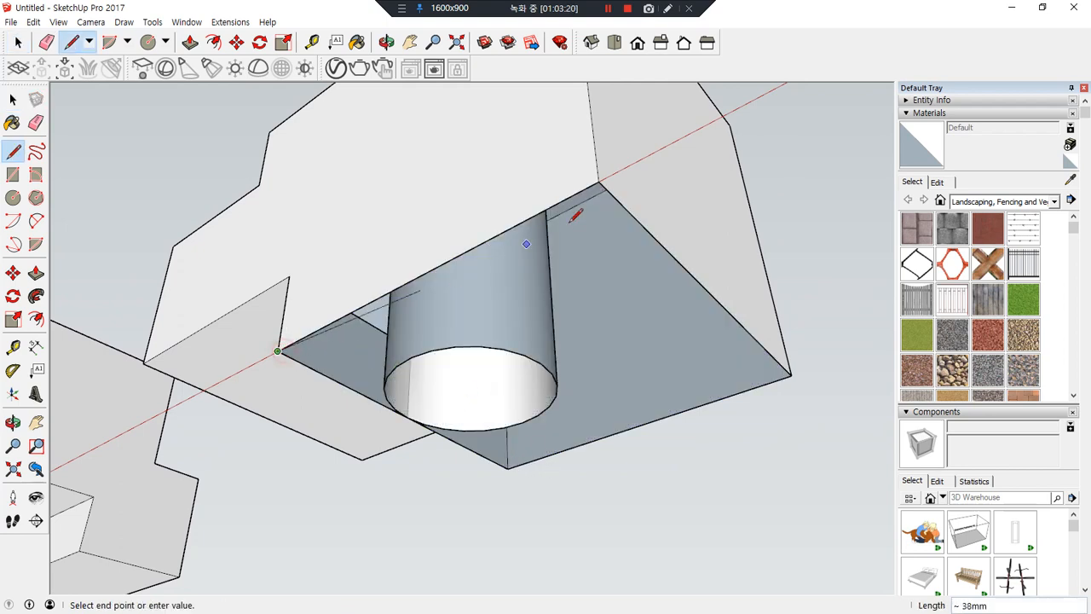
{"action": "left_click", "coordinate": [599, 182]}
{"action": "middle_click_drag", "start_coordinate": [443, 396], "coordinate": [523, 383]}
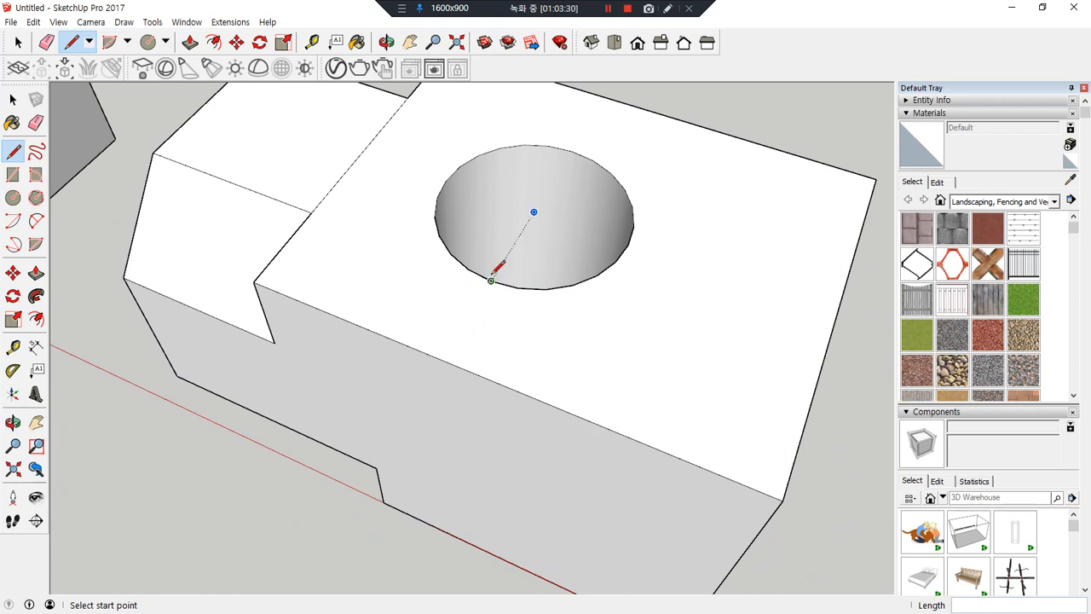
- Draw two 20 mm lines on the top face from the hole's centre to the block's opposite long edges
{"action": "left_click", "coordinate": [534, 211]}
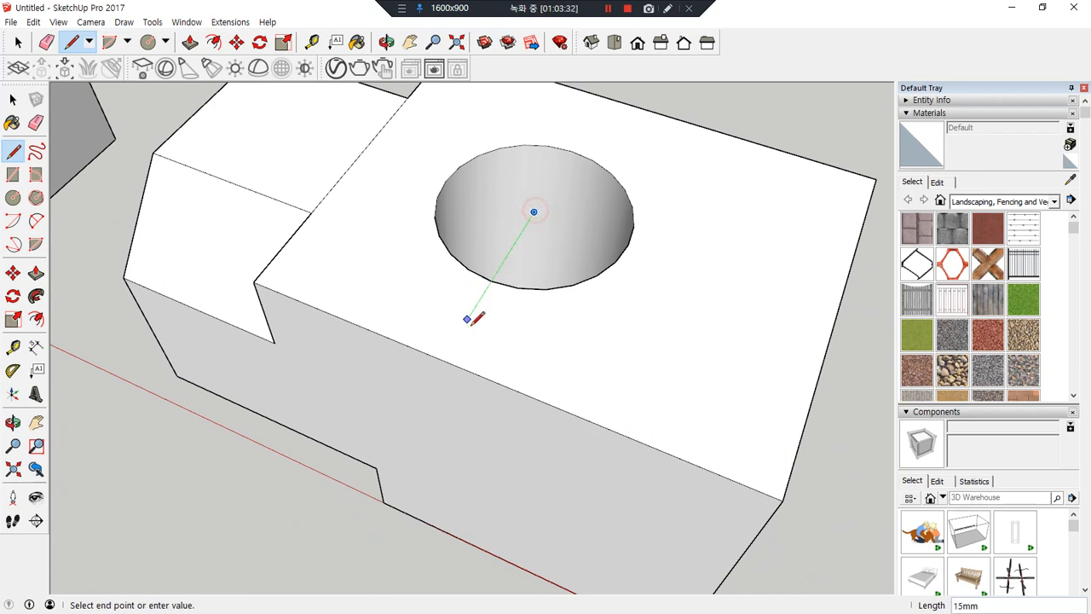
{"action": "left_click", "coordinate": [444, 362]}
{"action": "key", "text": "Escape"}
{"action": "left_click", "coordinate": [534, 212]}
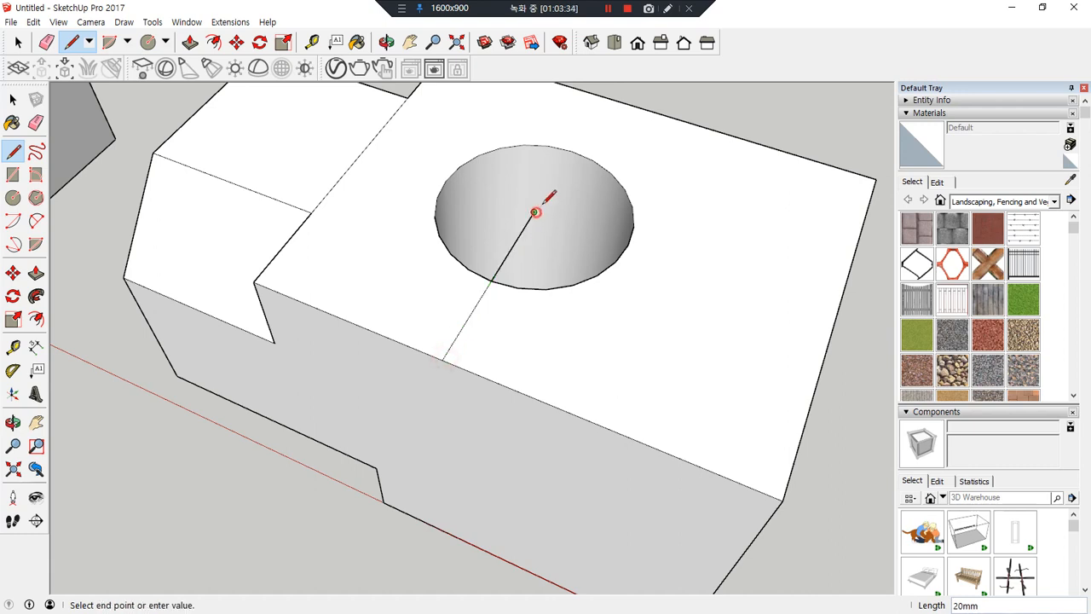
{"action": "left_click", "coordinate": [604, 96]}
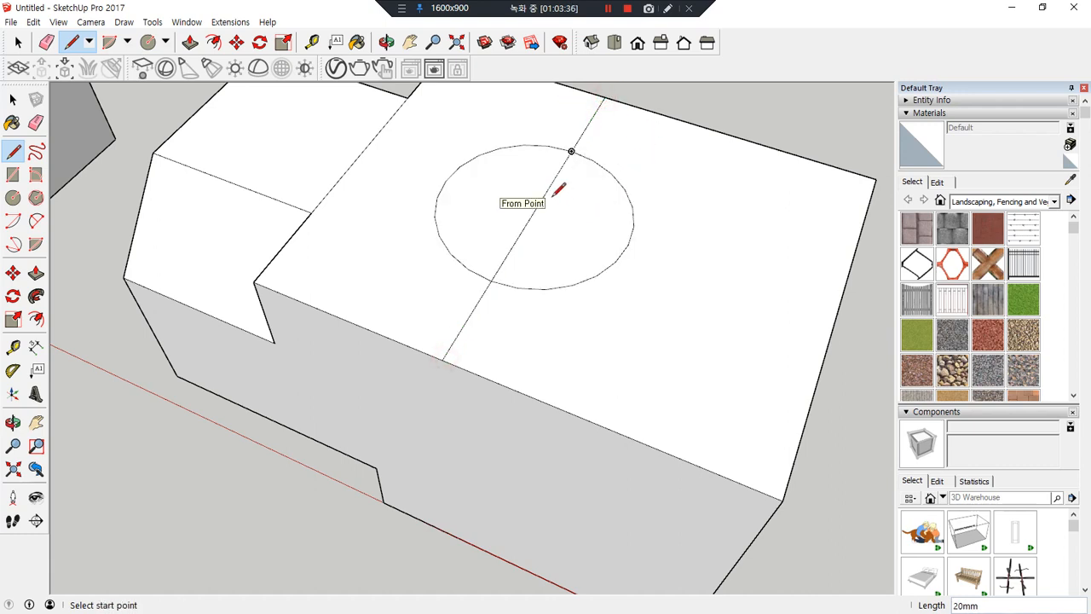
- Erase the line pieces inside the circle and delete the circular face covering the hole
{"action": "key", "text": "e"}
{"action": "mouse_move", "coordinate": [553, 187]}
{"action": "left_mouse_down"}
{"action": "mouse_move", "coordinate": [509, 231]}
{"action": "mouse_move", "coordinate": [553, 261]}
{"action": "left_mouse_up"}
{"action": "key", "text": "space"}
{"action": "left_click", "coordinate": [532, 225]}
{"action": "key", "text": "Delete"}
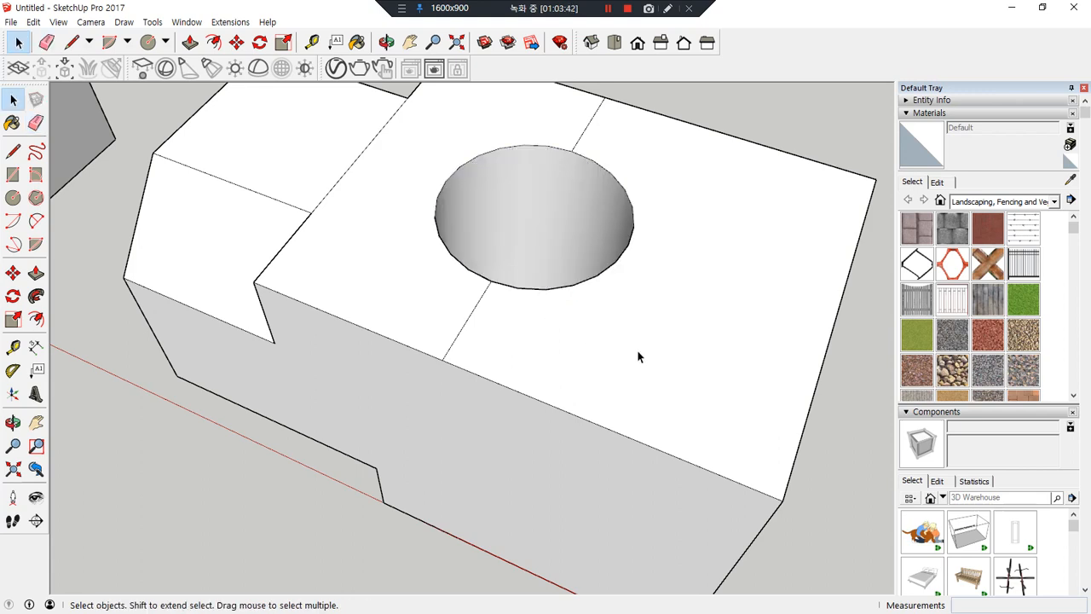
- Draw two adjoining 20 × 20 mm rectangles on the top face from the cross line's ends toward the wide end
{"action": "key", "text": "r"}
{"action": "left_click", "coordinate": [441, 359]}
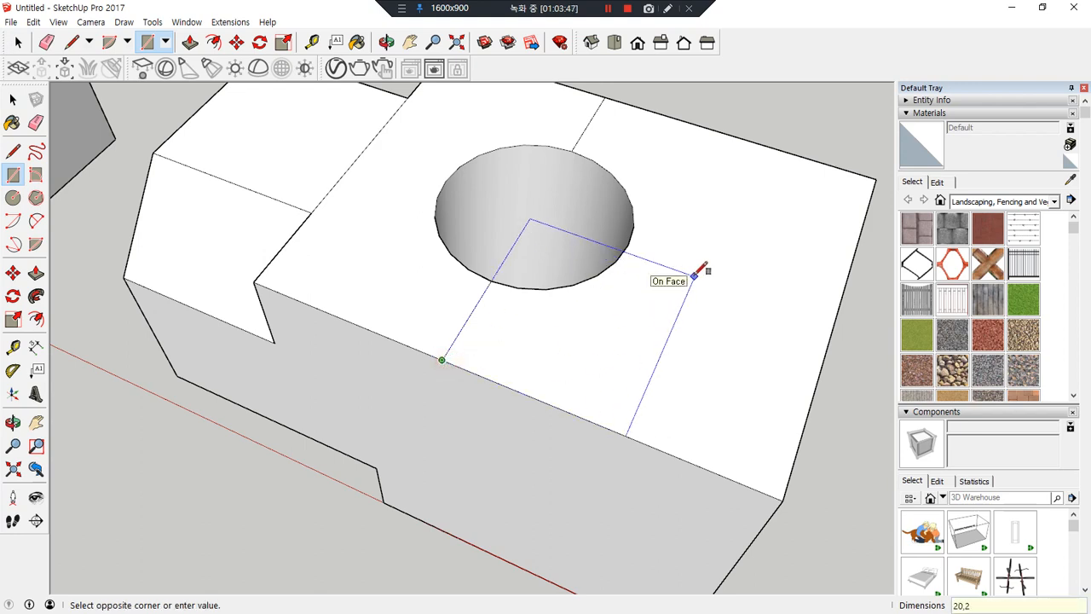
{"action": "key", "text": "Return"}
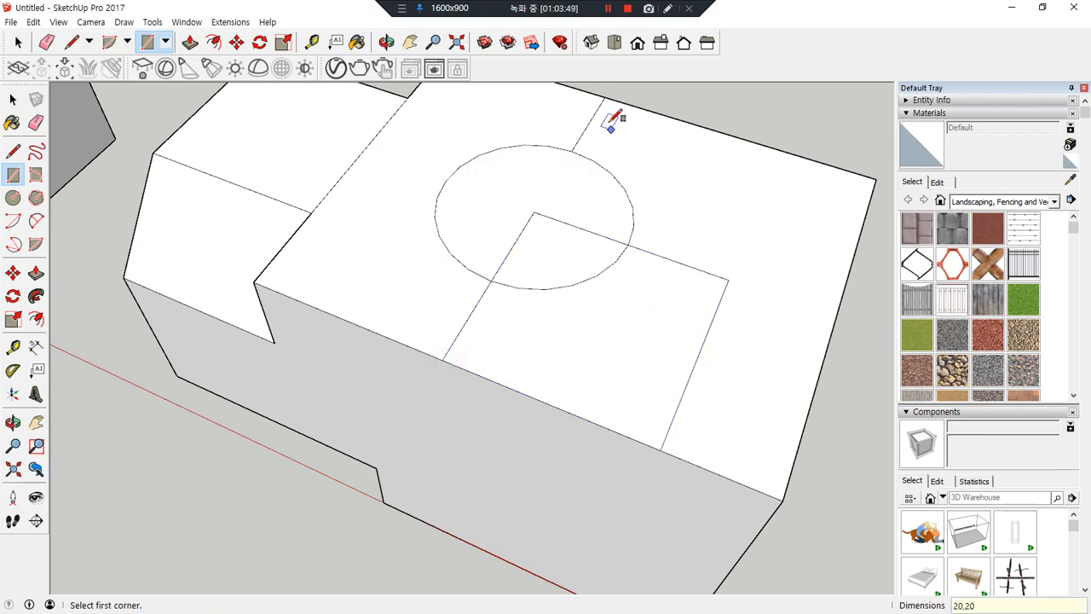
{"action": "left_click", "coordinate": [605, 93]}
{"action": "left_click", "coordinate": [731, 279]}
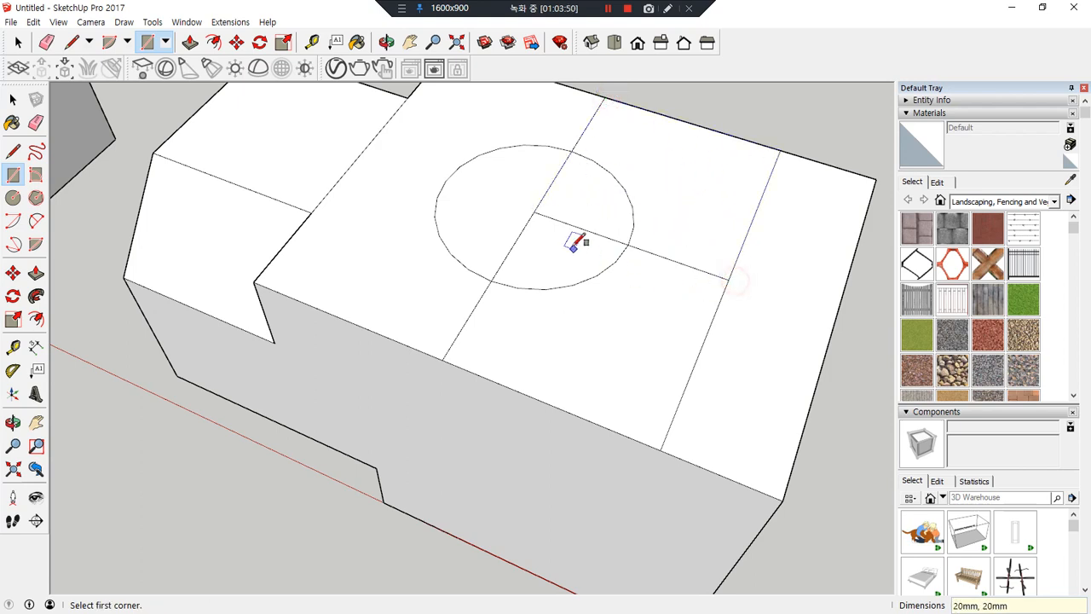
- Erase the rectangle edges crossing the hole and delete the circular face that fills it again
{"action": "key", "text": "e"}
{"action": "mouse_move", "coordinate": [555, 219]}
{"action": "left_mouse_down"}
{"action": "mouse_move", "coordinate": [526, 217]}
{"action": "mouse_move", "coordinate": [545, 276]}
{"action": "left_mouse_up"}
{"action": "key", "text": "space"}
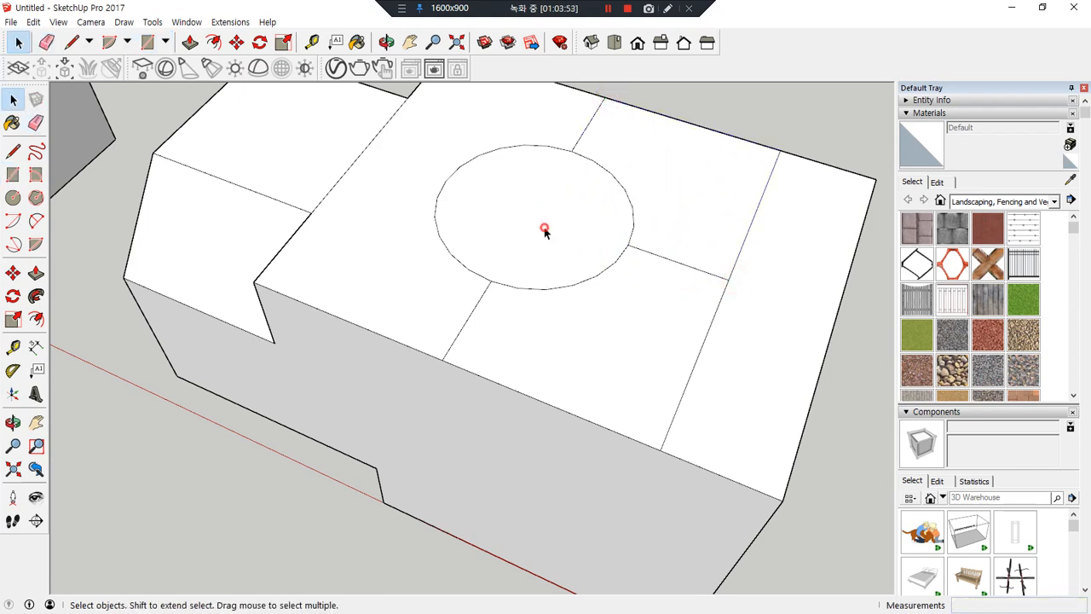
{"action": "left_click", "coordinate": [532, 248]}
{"action": "key", "text": "Delete"}
- Draw two diagonal lines on the top face from the cross line's ends to the rectangles' shared far corner
{"action": "key", "text": "l"}
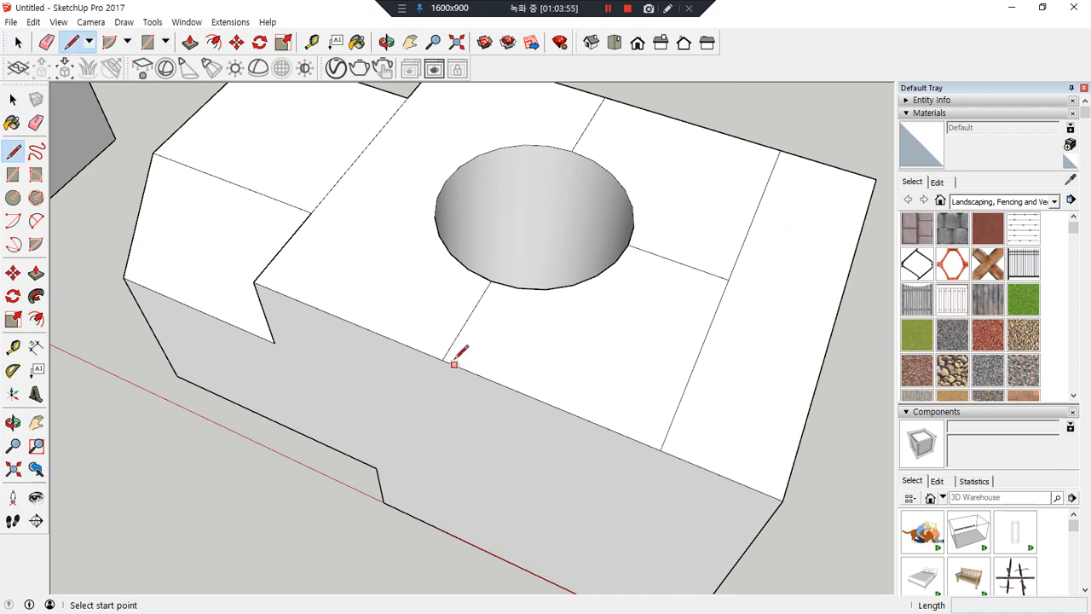
{"action": "left_click", "coordinate": [440, 359]}
{"action": "left_click", "coordinate": [729, 279]}
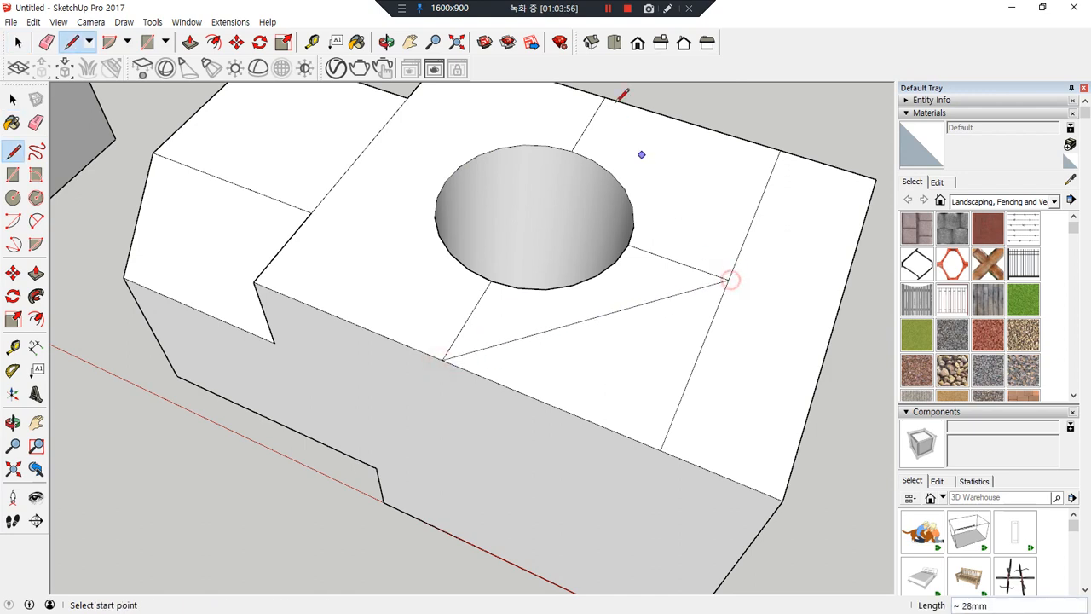
{"action": "left_click", "coordinate": [604, 98]}
{"action": "left_click", "coordinate": [728, 278]}
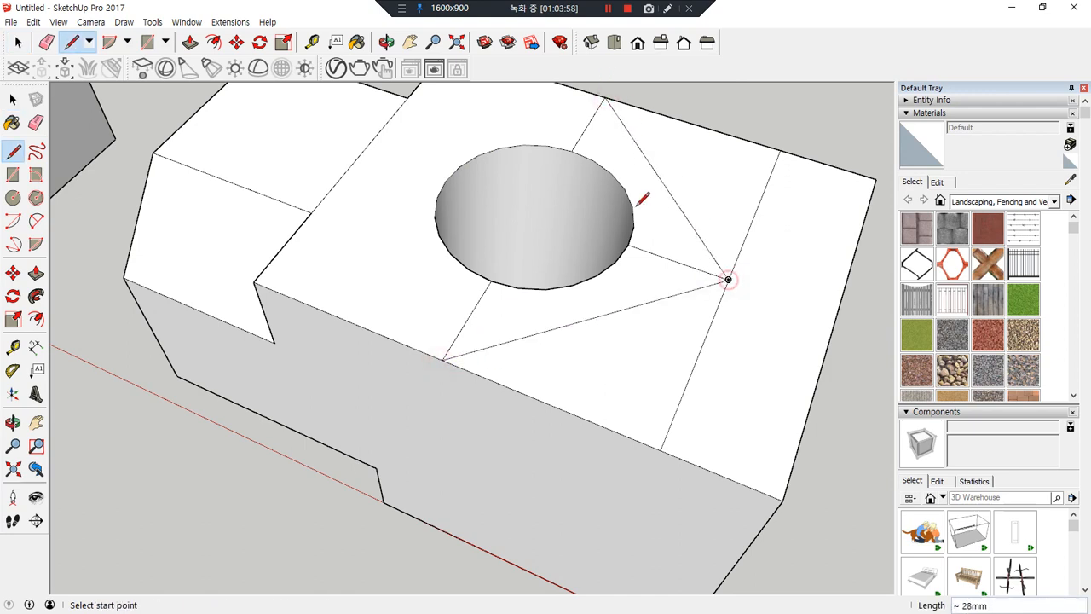
- Erase the cross line and the rectangles' leftover guide edges from the top face, keeping the two diagonals
{"action": "key", "text": "e"}
{"action": "left_click", "coordinate": [588, 134]}
{"action": "left_click", "coordinate": [658, 254]}
{"action": "left_click", "coordinate": [479, 302]}
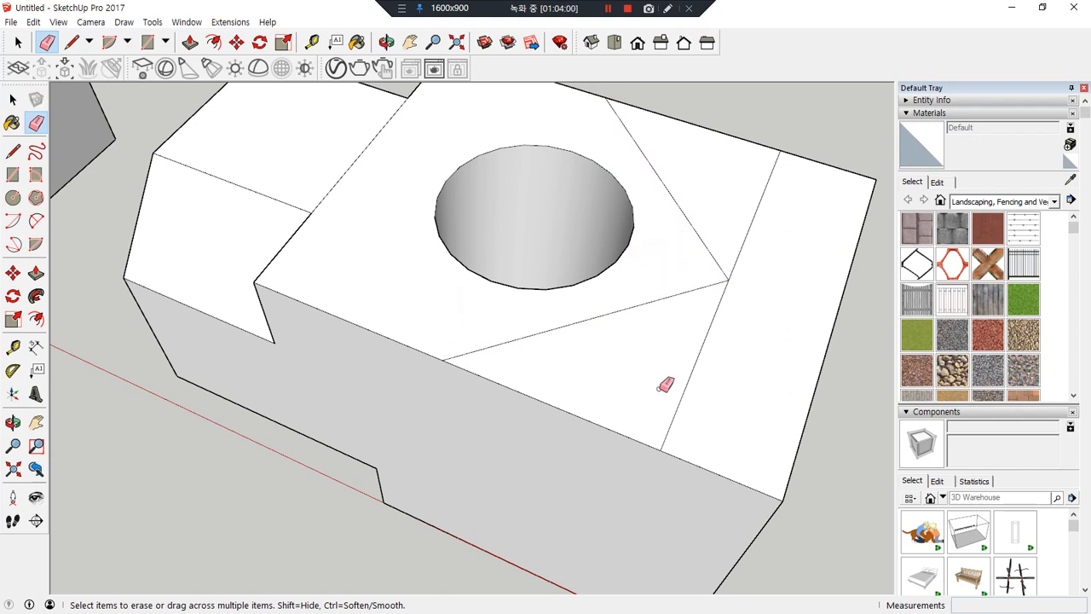
{"action": "left_click", "coordinate": [740, 248]}
{"action": "left_click", "coordinate": [689, 385]}
- Draw a 40 × 20 mm rectangle on the long side face, starting where the top diagonal meets the upper edge
{"action": "middle_click_drag", "start_coordinate": [697, 460], "coordinate": [597, 358]}
{"action": "mouse_move", "coordinate": [407, 162]}
{"action": "left_mouse_down"}
{"action": "mouse_move", "coordinate": [415, 434]}
{"action": "mouse_move", "coordinate": [450, 426]}
{"action": "mouse_move", "coordinate": [556, 446]}
{"action": "mouse_move", "coordinate": [554, 459]}
{"action": "left_mouse_up"}
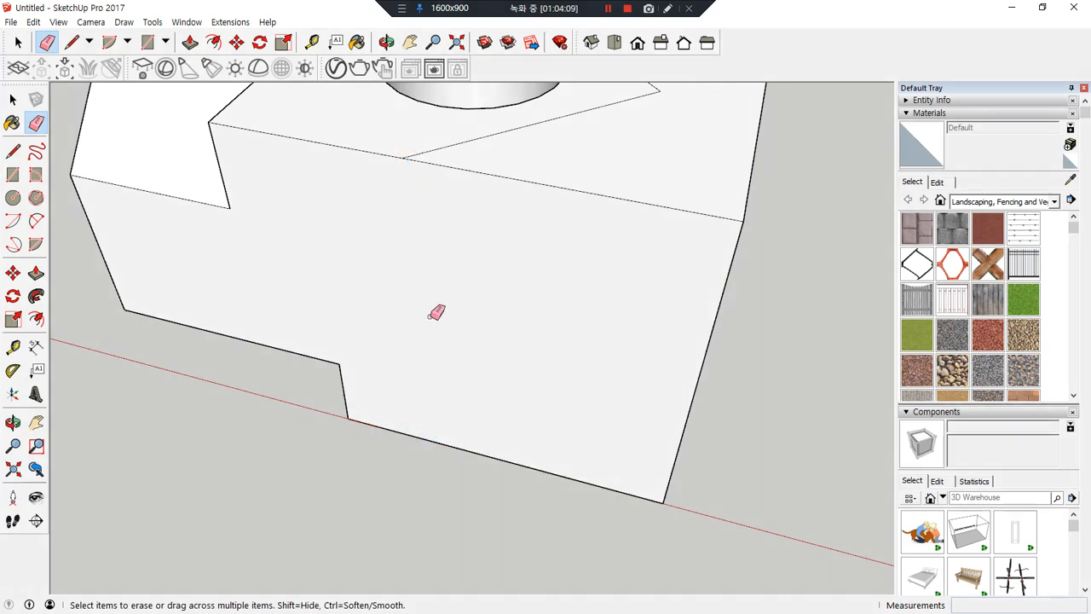
{"action": "key", "text": "l"}
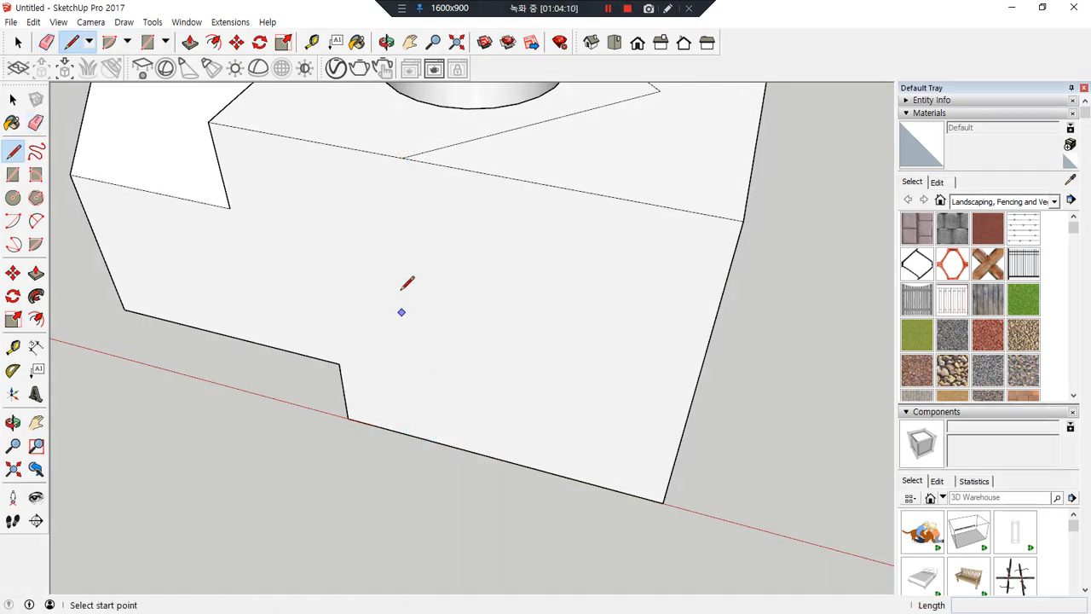
{"action": "left_click", "coordinate": [401, 158]}
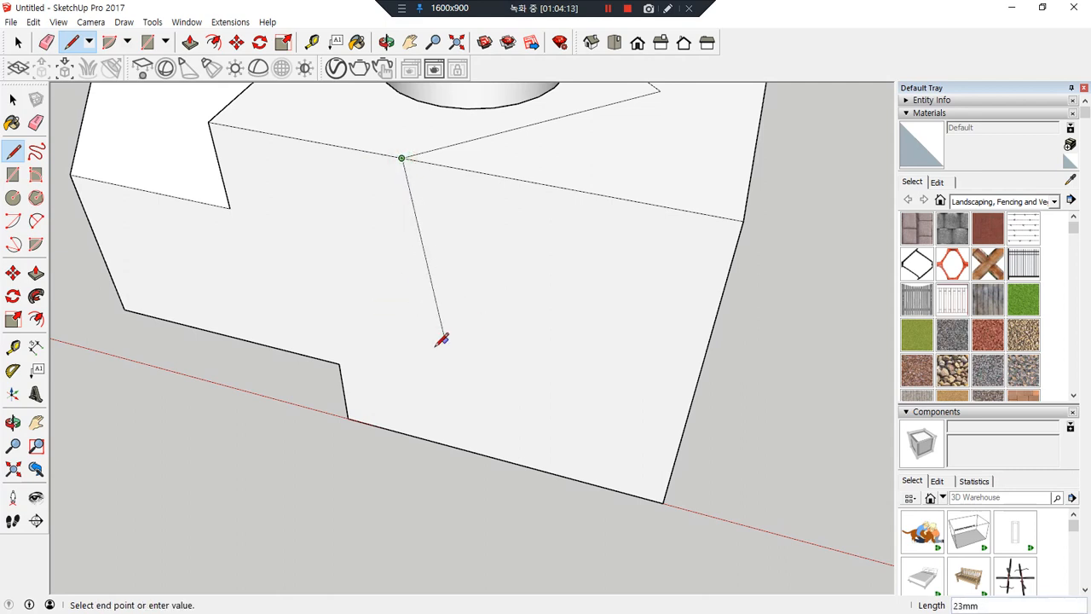
{"action": "key", "text": "r"}
{"action": "left_click", "coordinate": [401, 158]}
{"action": "key", "text": "Escape"}
{"action": "left_click", "coordinate": [401, 157]}
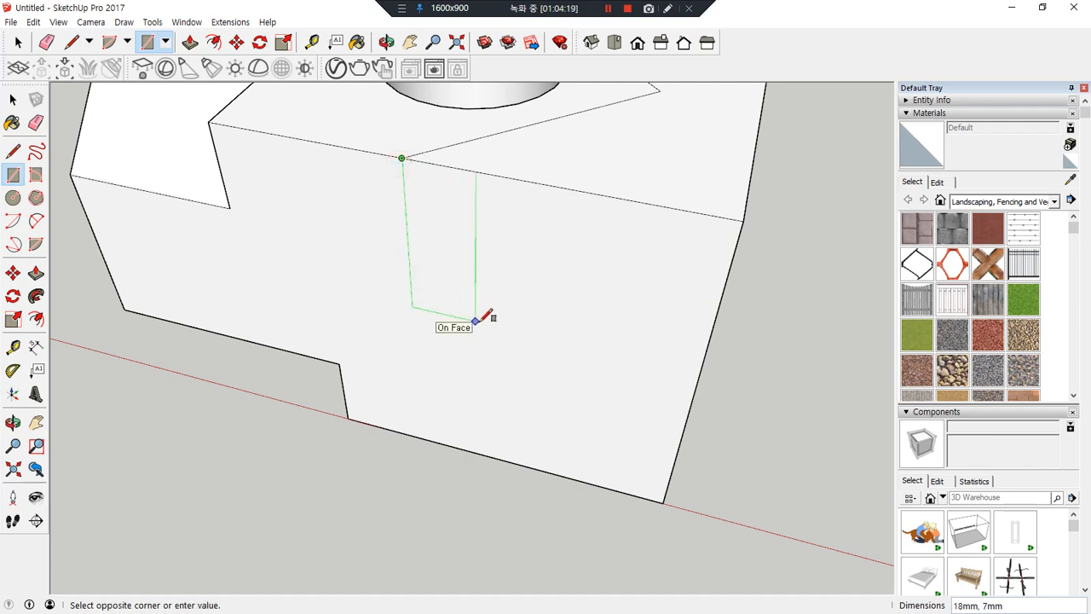
{"action": "key", "text": "Return"}
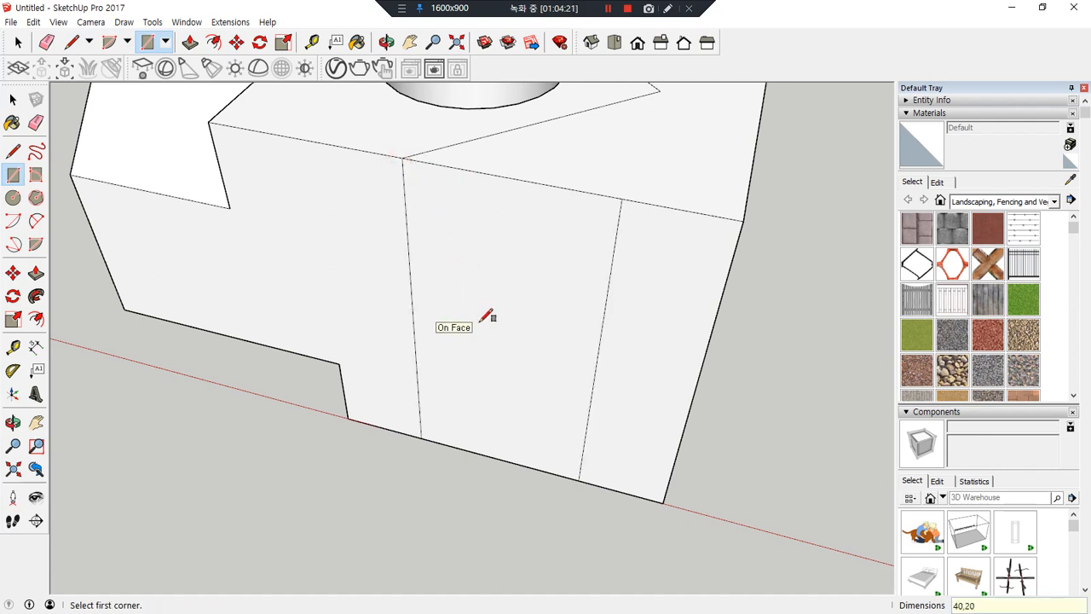
- Draw a diagonal across the side rectangle from its upper diagonal point to its far lower corner and erase the rectangle's vertical edges
{"action": "key", "text": "l"}
{"action": "left_click", "coordinate": [578, 481]}
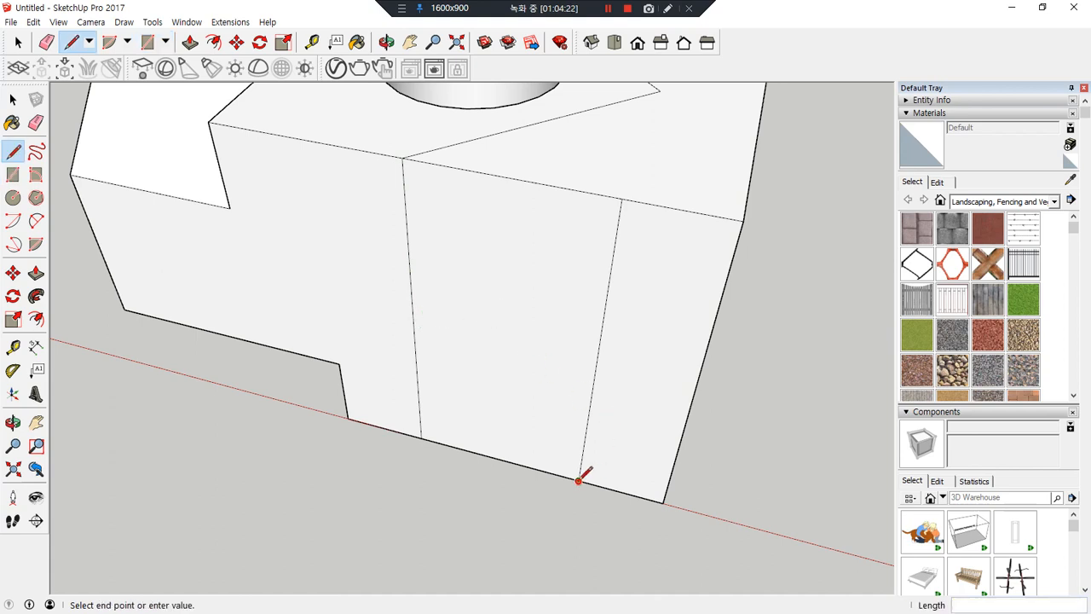
{"action": "left_click", "coordinate": [402, 158]}
{"action": "middle_click_drag", "start_coordinate": [506, 260], "coordinate": [614, 315]}
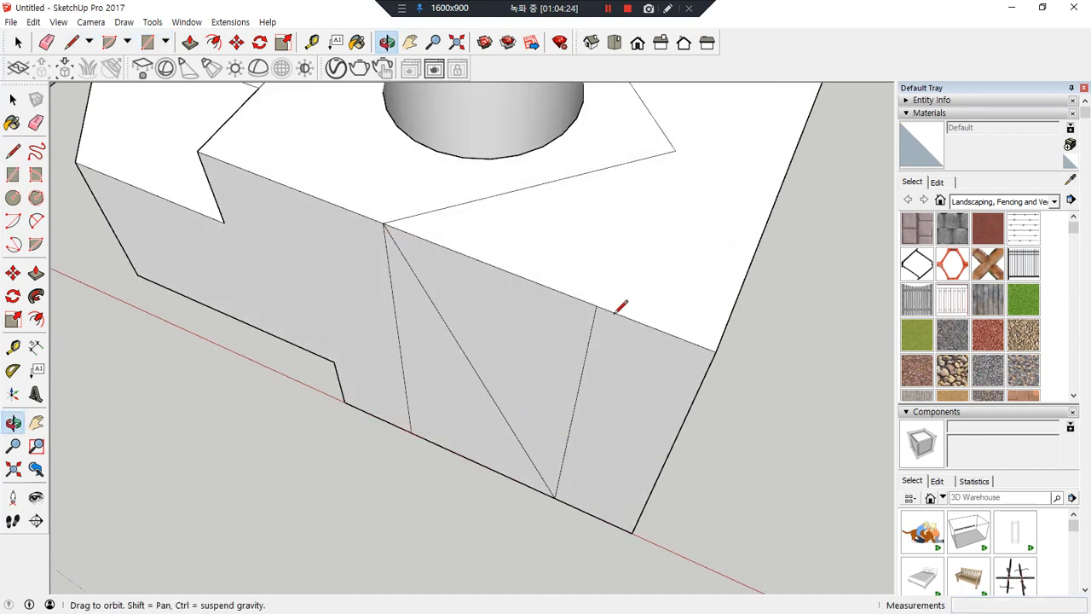
{"action": "key", "text": "e"}
{"action": "left_click", "coordinate": [580, 391]}
{"action": "left_click", "coordinate": [404, 375]}
- Copy the two diagonal lines of the top face down to the slanted side line's lower end
{"action": "key", "text": "space"}
{"action": "left_click", "coordinate": [579, 177]}
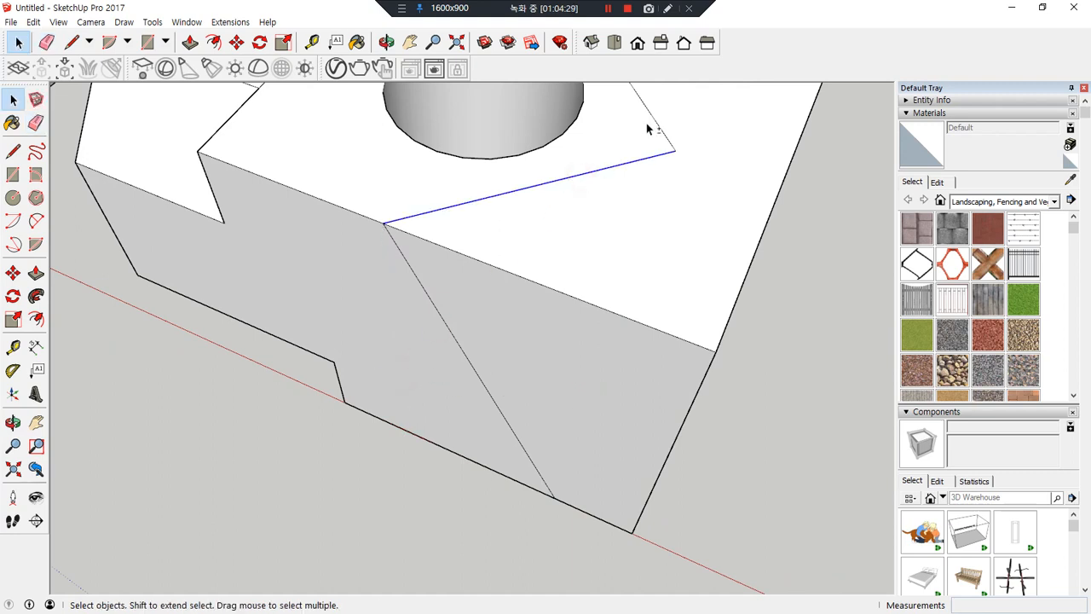
{"action": "left_click", "coordinate": [652, 120], "text": "shift"}
{"action": "key", "text": "m"}
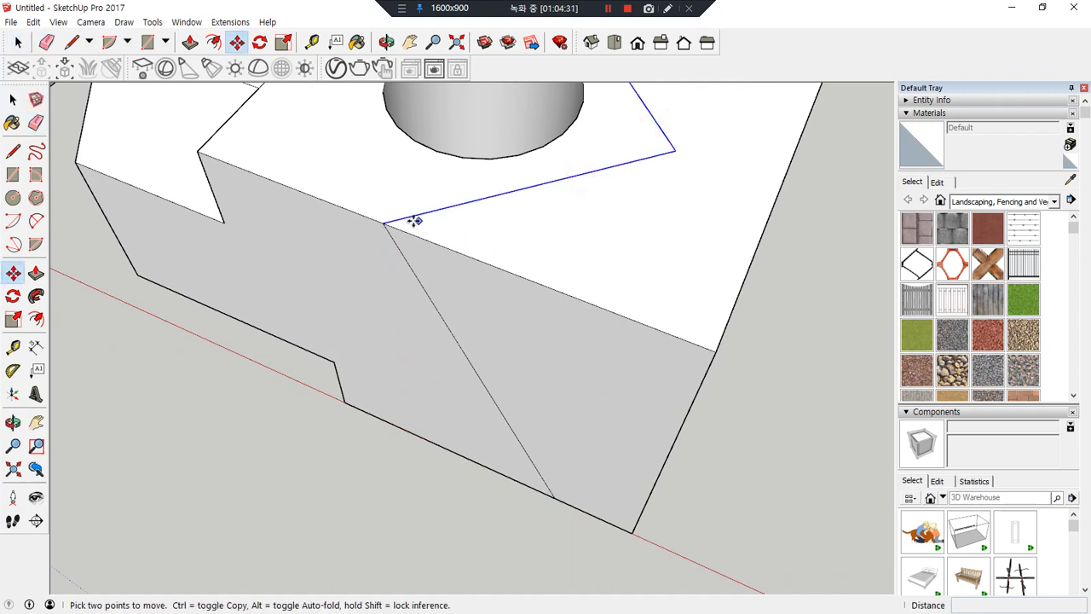
{"action": "left_click", "coordinate": [384, 223]}
{"action": "key", "text": "ctrl"}
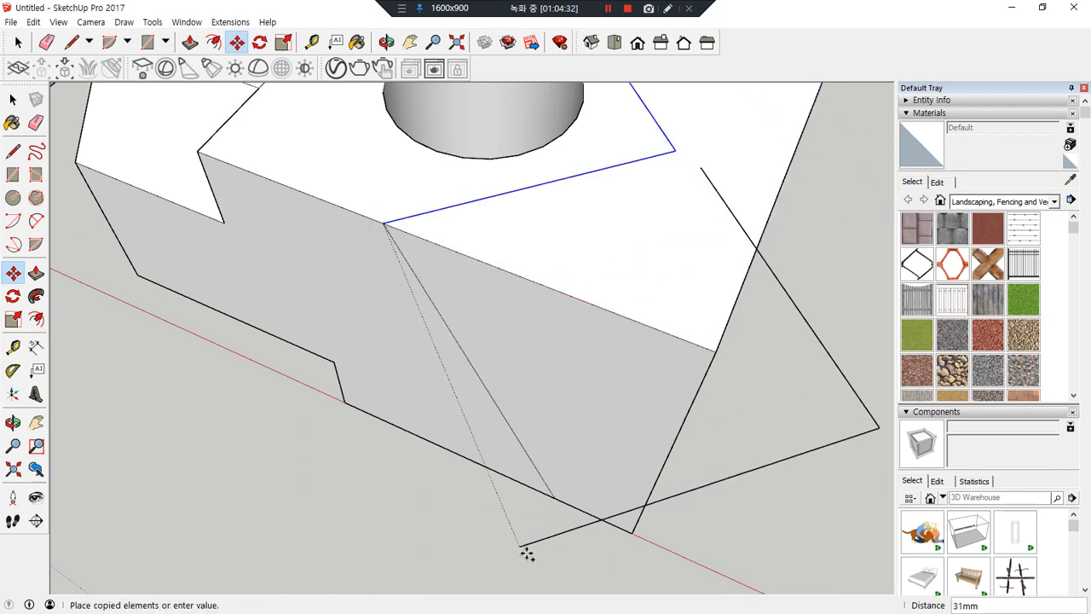
{"action": "left_click", "coordinate": [555, 496]}
{"action": "mouse_move", "coordinate": [555, 496]}
{"action": "middle_mouse_down"}
{"action": "mouse_move", "coordinate": [577, 418]}
{"action": "mouse_move", "coordinate": [487, 384]}
{"action": "mouse_move", "coordinate": [568, 404]}
{"action": "mouse_move", "coordinate": [610, 309]}
{"action": "middle_mouse_up"}
- Erase the outer top and vertical edges of the block's end that lie beyond the two diagonals, keeping the base
{"action": "key", "text": "e"}
{"action": "left_click_drag", "start_coordinate": [610, 308], "coordinate": [818, 189]}
{"action": "middle_click_drag", "start_coordinate": [864, 103], "coordinate": [219, 378]}
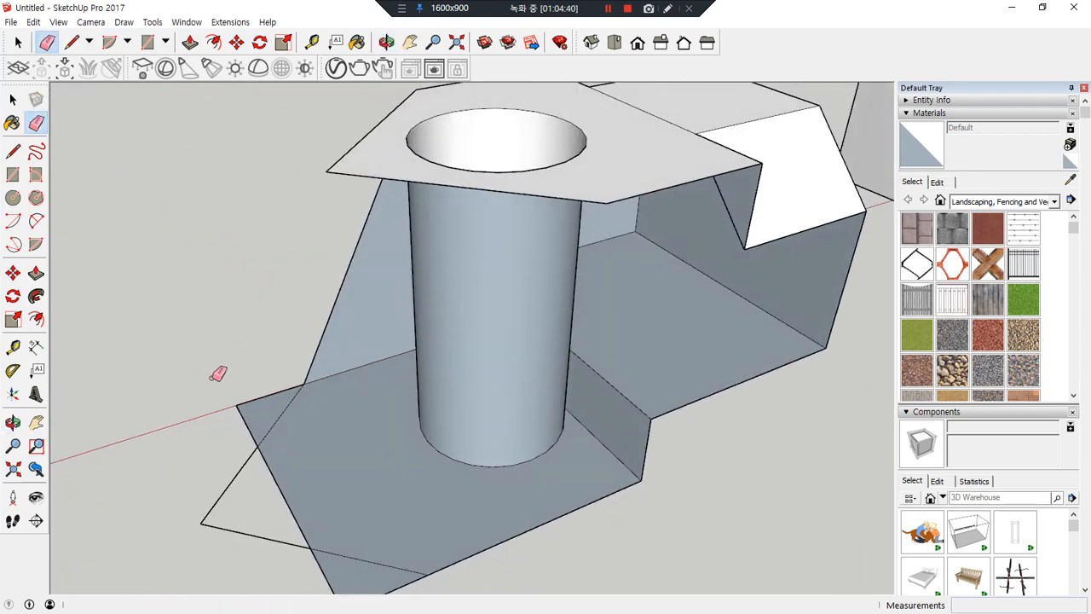
- Draw slanted lines joining the top diagonals' shared point and side end to the matching points of the copied lower diagonals, closing the sloped faces
{"action": "scroll", "coordinate": [285, 383], "scroll_direction": "down", "scroll_amount": 3}
{"action": "key", "text": "l"}
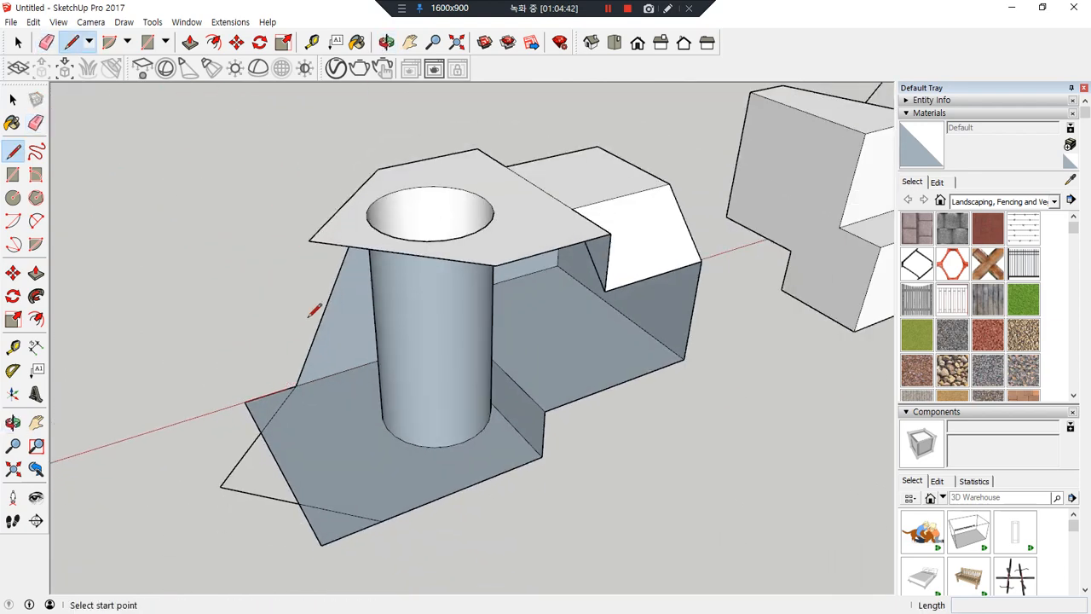
{"action": "left_click", "coordinate": [310, 241]}
{"action": "left_click", "coordinate": [224, 485]}
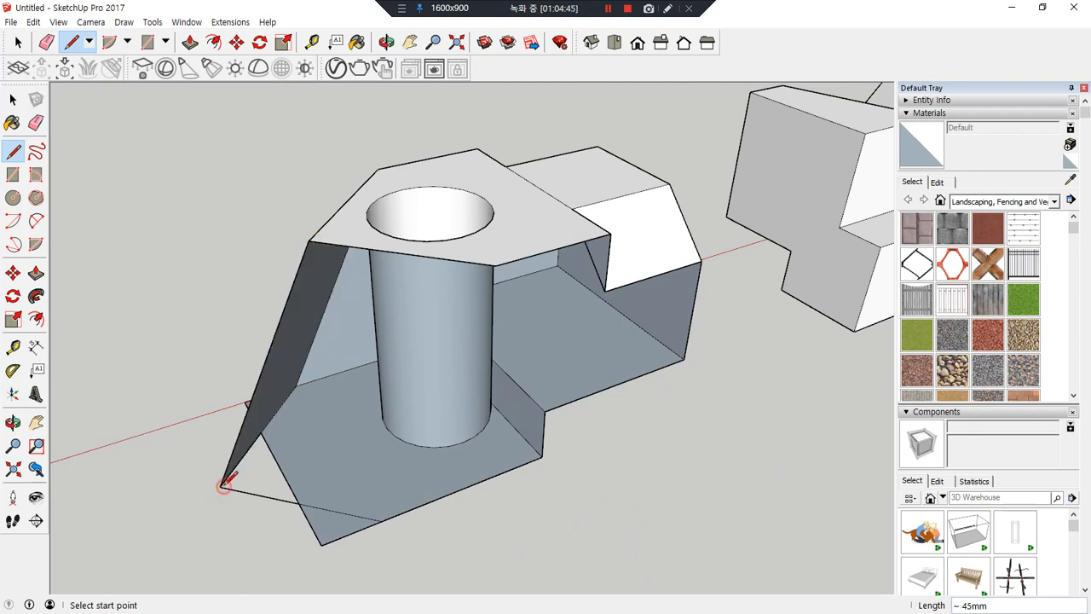
{"action": "left_click", "coordinate": [382, 519]}
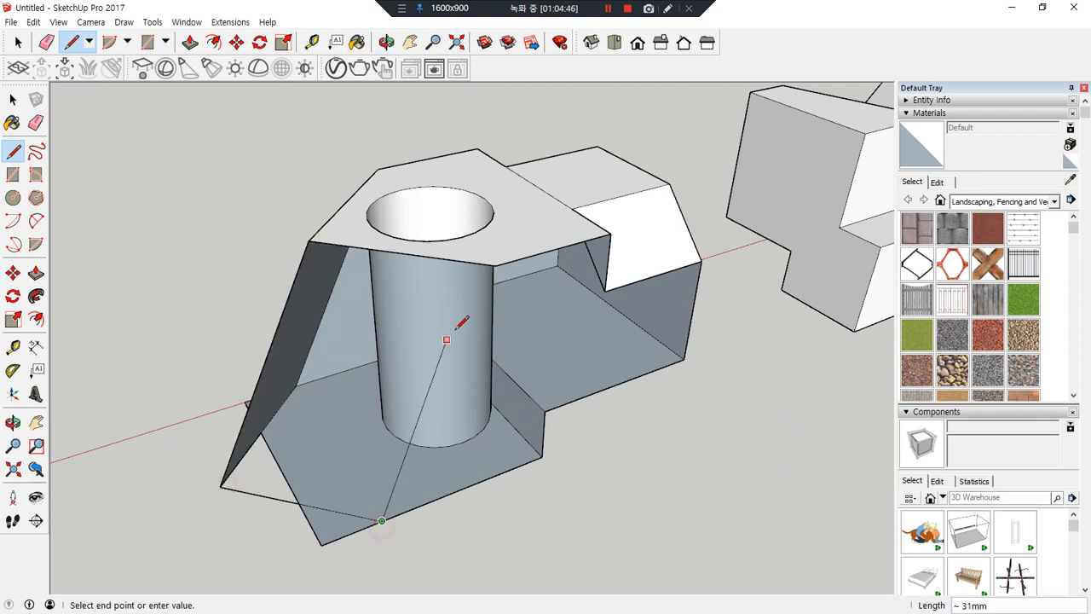
{"action": "left_click", "coordinate": [496, 266]}
{"action": "middle_click_drag", "start_coordinate": [223, 491], "coordinate": [350, 426]}
{"action": "left_click", "coordinate": [369, 506]}
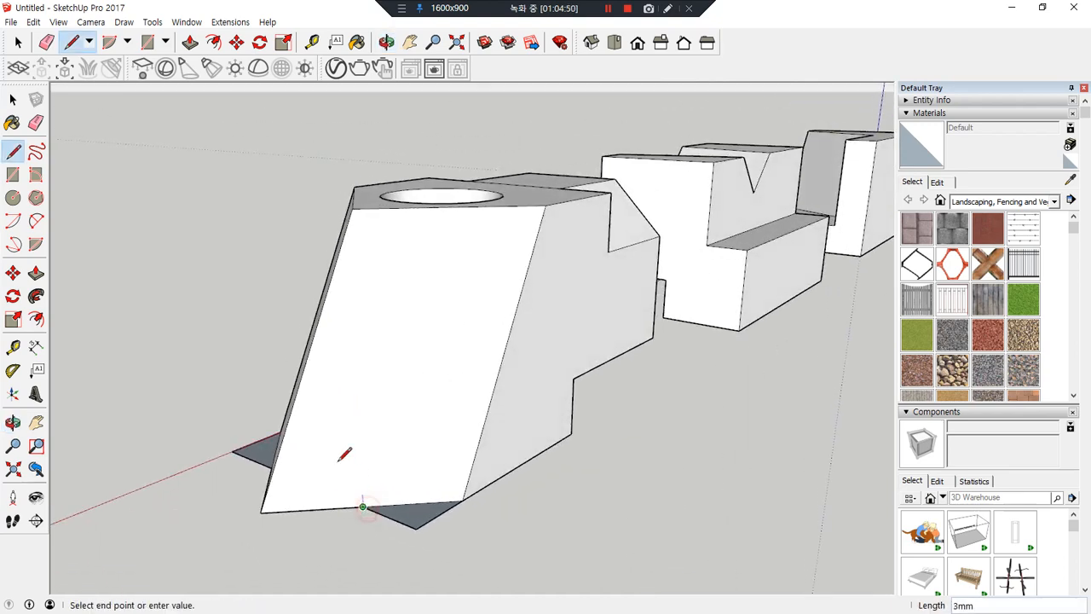
{"action": "key", "text": "Escape"}
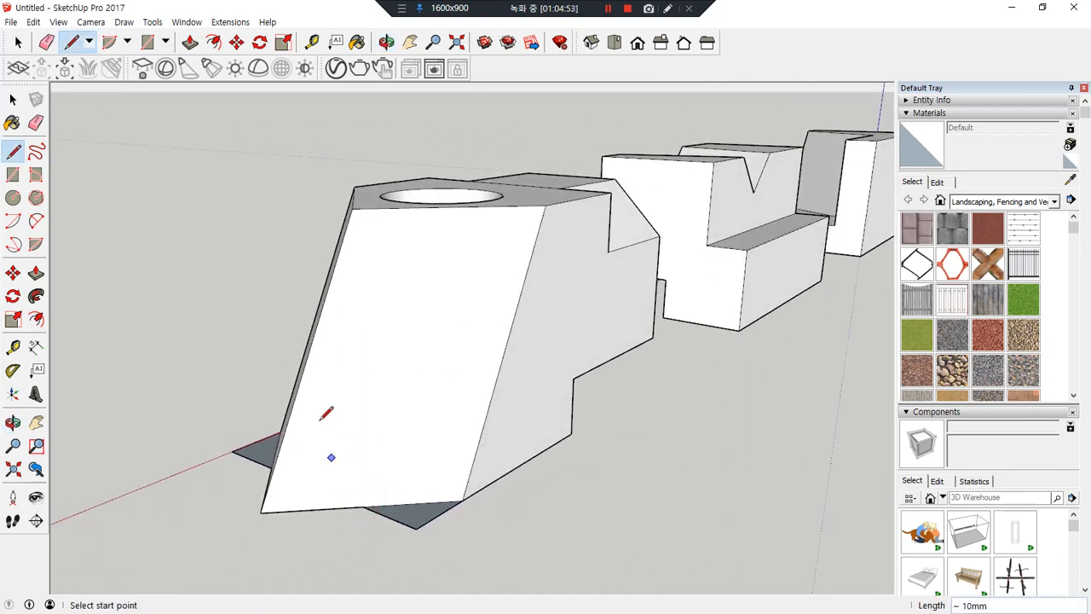
- Erase the middle slanted edge between the two sloped end faces to open the block's pointed end
{"action": "middle_click_drag", "start_coordinate": [327, 414], "coordinate": [389, 389]}
{"action": "key", "text": "e"}
{"action": "left_click_drag", "start_coordinate": [352, 356], "coordinate": [372, 457]}
{"action": "middle_click_drag", "start_coordinate": [298, 546], "coordinate": [245, 554]}
- Draw a vertical guide line up from the midpoint of the base's end edge and redraw the middle slanted edge down to the lower point
{"action": "key", "text": "l"}
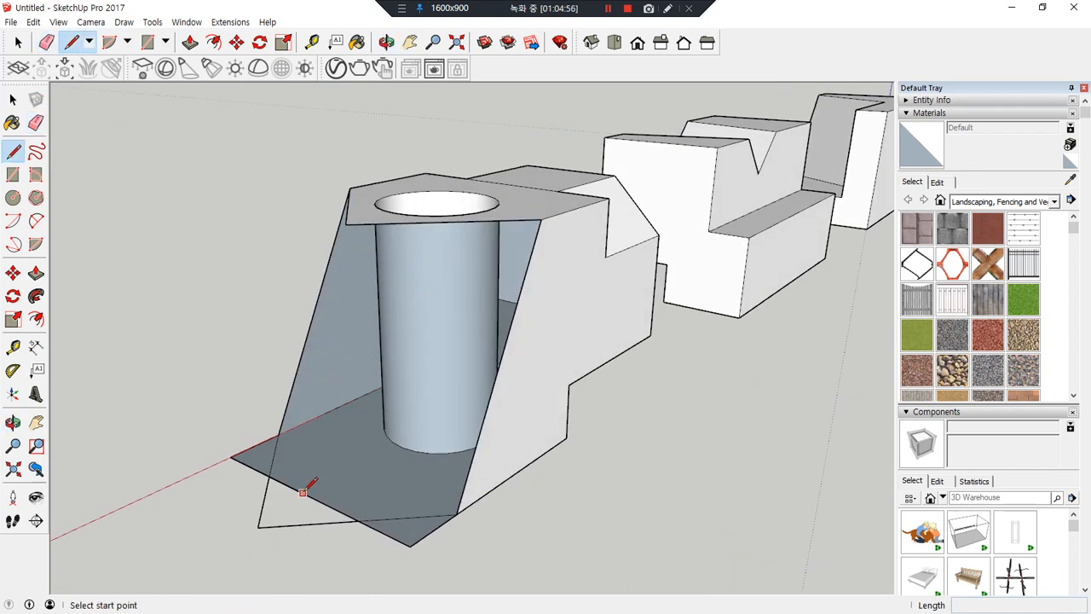
{"action": "left_click", "coordinate": [312, 496]}
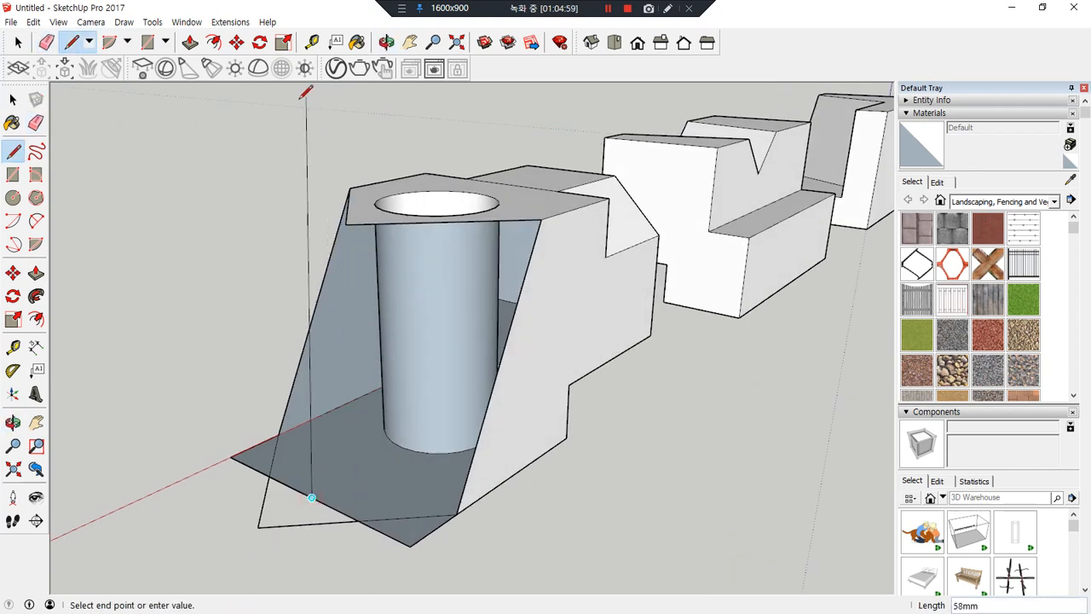
{"action": "left_click", "coordinate": [283, 136]}
{"action": "key", "text": "Escape"}
{"action": "left_click", "coordinate": [345, 224]}
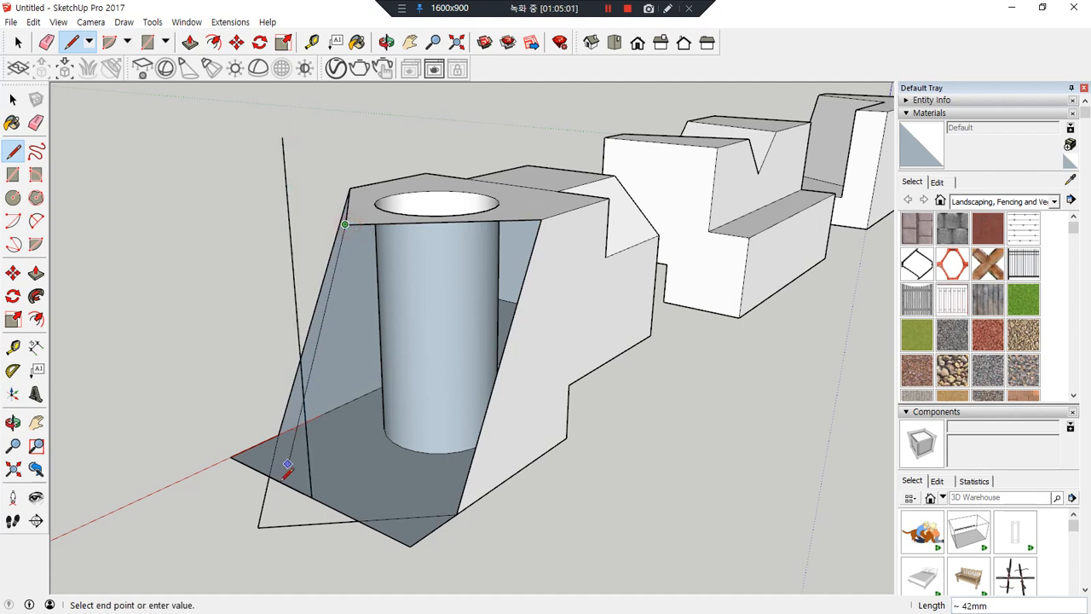
{"action": "left_click", "coordinate": [259, 525]}
- Draw two lines from where the vertical guide meets the slanted edge to where the sloped faces cross the base's end edge
{"action": "middle_click_drag", "start_coordinate": [210, 504], "coordinate": [316, 512]}
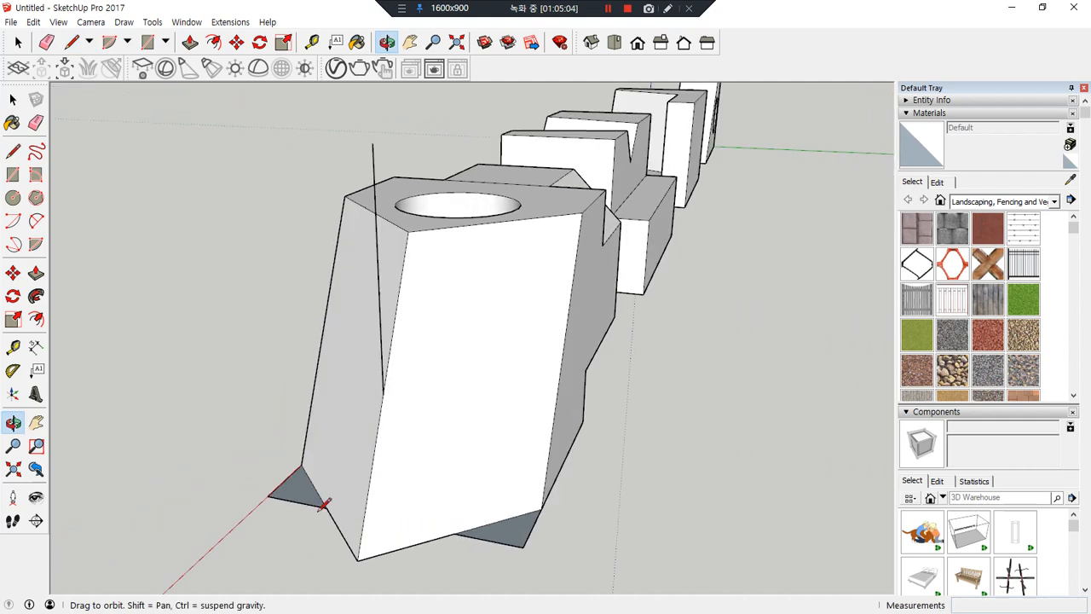
{"action": "left_click", "coordinate": [384, 393]}
{"action": "left_click", "coordinate": [460, 527]}
{"action": "left_click", "coordinate": [384, 392]}
{"action": "left_click", "coordinate": [326, 507]}
- Erase the vertical guide, the projecting lower point and the leftover base corner edges from the block's end
{"action": "key", "text": "e"}
{"action": "left_click", "coordinate": [376, 339]}
{"action": "left_click_drag", "start_coordinate": [392, 545], "coordinate": [354, 581]}
{"action": "left_click_drag", "start_coordinate": [265, 494], "coordinate": [302, 532]}
{"action": "left_click_drag", "start_coordinate": [393, 478], "coordinate": [366, 509]}
- Examine the notched block from several sides together with the other finished blocks in the row
{"action": "mouse_move", "coordinate": [406, 558]}
{"action": "middle_mouse_down"}
{"action": "mouse_move", "coordinate": [114, 467]}
{"action": "mouse_move", "coordinate": [134, 324]}
{"action": "mouse_move", "coordinate": [312, 153]}
{"action": "mouse_move", "coordinate": [628, 307]}
{"action": "mouse_move", "coordinate": [517, 415]}
{"action": "middle_mouse_up"}
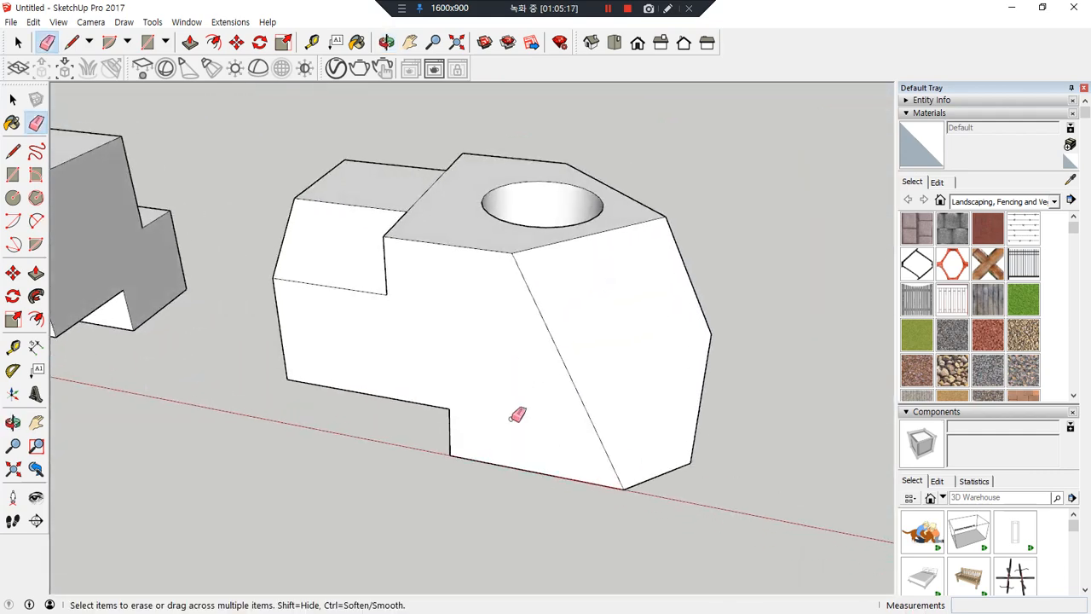
{"action": "scroll", "coordinate": [503, 407], "scroll_direction": "down", "scroll_amount": 3}
{"action": "middle_click_drag", "start_coordinate": [469, 384], "coordinate": [565, 315]}
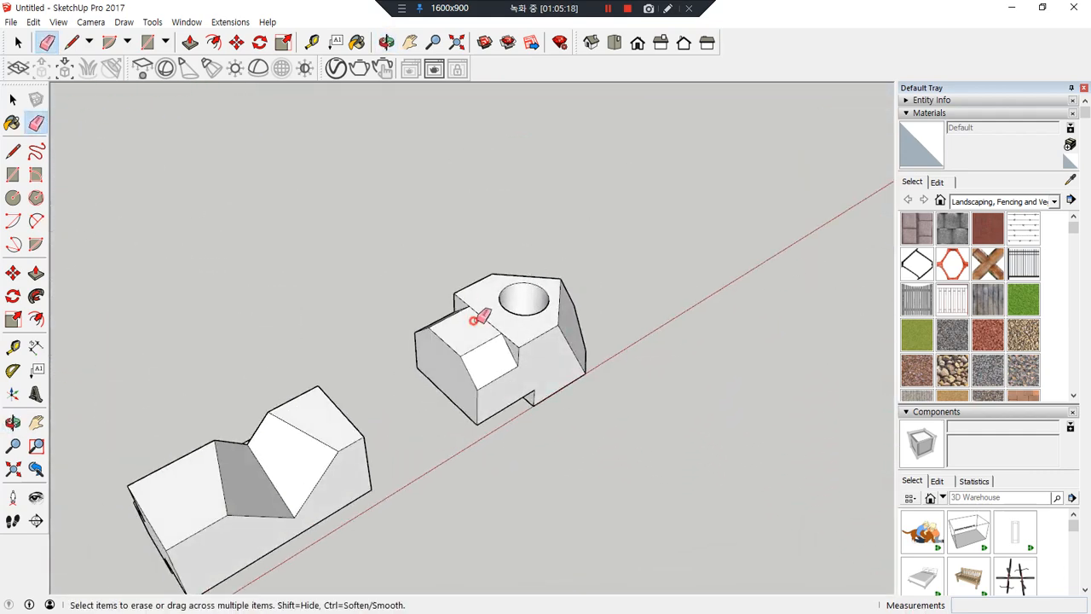
{"action": "scroll", "coordinate": [409, 449], "scroll_direction": "down", "scroll_amount": 3}
{"action": "mouse_move", "coordinate": [365, 446]}
{"action": "middle_mouse_down"}
{"action": "mouse_move", "coordinate": [300, 438]}
{"action": "mouse_move", "coordinate": [307, 361]}
{"action": "middle_mouse_up"}
{"action": "scroll", "coordinate": [380, 397], "scroll_direction": "up", "scroll_amount": 3}
{"action": "mouse_move", "coordinate": [380, 397]}
{"action": "middle_mouse_down"}
{"action": "mouse_move", "coordinate": [277, 477]}
{"action": "mouse_move", "coordinate": [272, 446]}
{"action": "middle_mouse_up"}
{"action": "scroll", "coordinate": [280, 397], "scroll_direction": "down", "scroll_amount": 2}
{"action": "mouse_move", "coordinate": [552, 241]}
{"action": "left_mouse_down"}
{"action": "mouse_move", "coordinate": [80, 285]}
{"action": "mouse_move", "coordinate": [527, 247]}
{"action": "left_mouse_up"}
{"action": "mouse_move", "coordinate": [414, 486]}
{"action": "left_mouse_down"}
{"action": "mouse_move", "coordinate": [250, 513]}
{"action": "mouse_move", "coordinate": [650, 412]}
{"action": "left_mouse_up"}
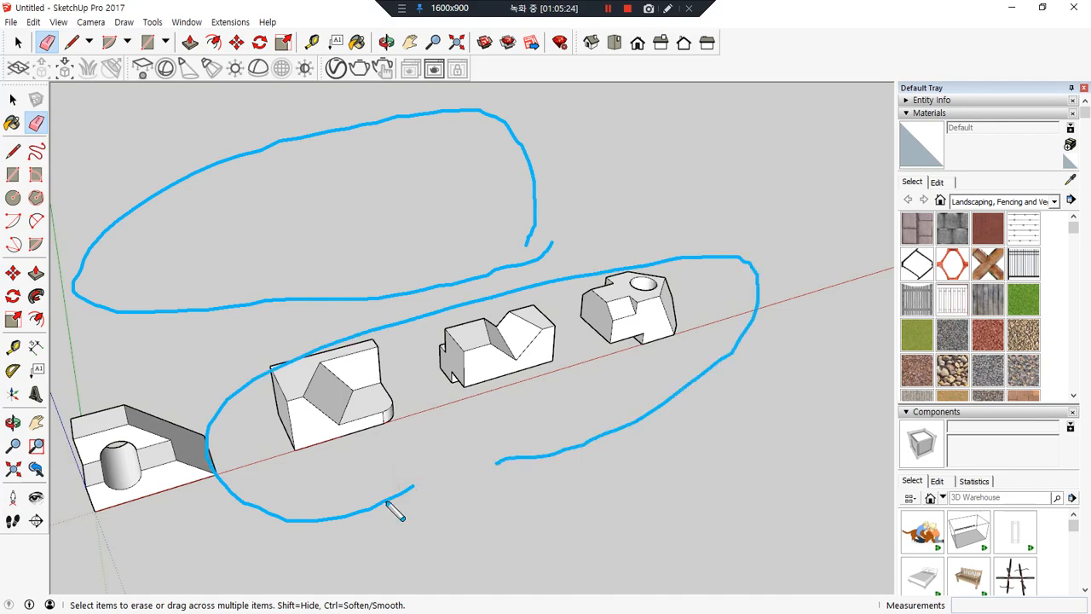